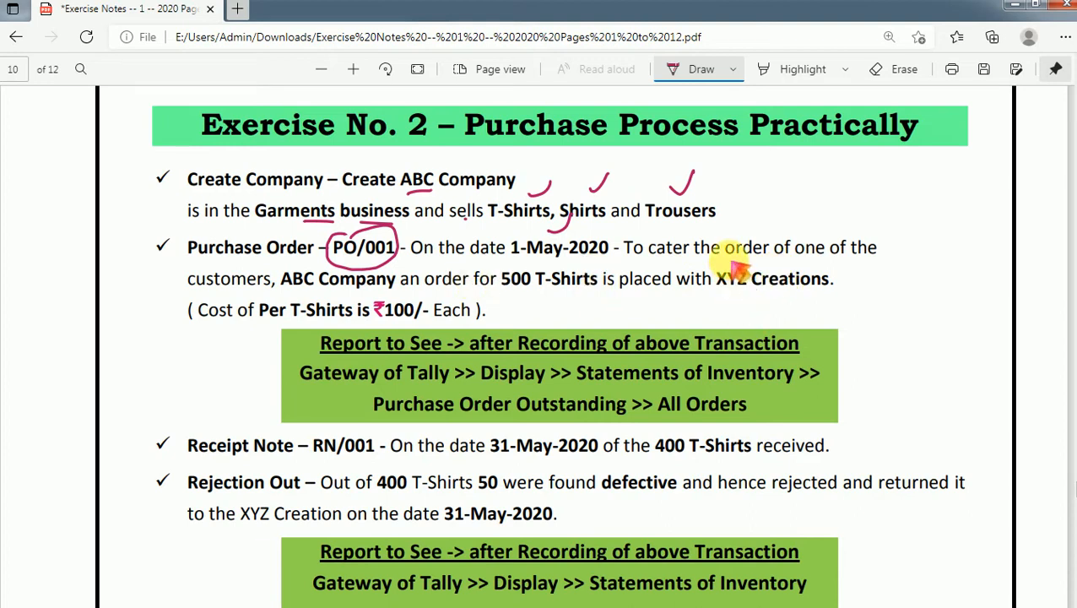
- Circle XYZ Creations in the purchase order paragraph and tick the T-Shirts and ₹100 in the cost line
{"action": "mouse_move", "coordinate": [727, 263]}
{"action": "left_mouse_down"}
{"action": "mouse_move", "coordinate": [713, 280]}
{"action": "mouse_move", "coordinate": [751, 297]}
{"action": "mouse_move", "coordinate": [839, 284]}
{"action": "mouse_move", "coordinate": [772, 261]}
{"action": "mouse_move", "coordinate": [731, 270]}
{"action": "left_mouse_up"}
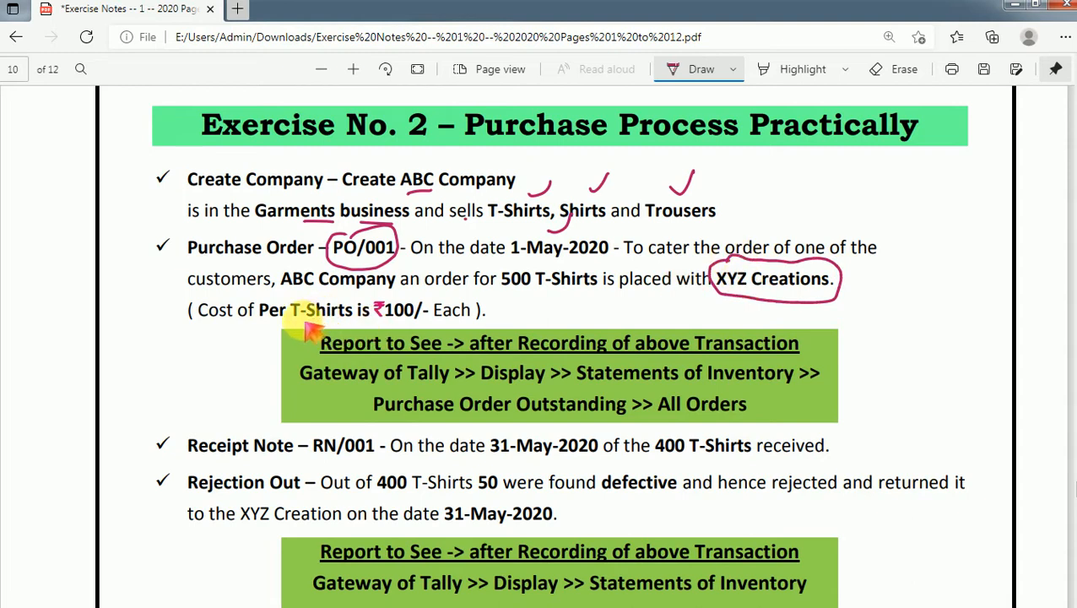
{"action": "left_click_drag", "start_coordinate": [302, 323], "coordinate": [327, 310]}
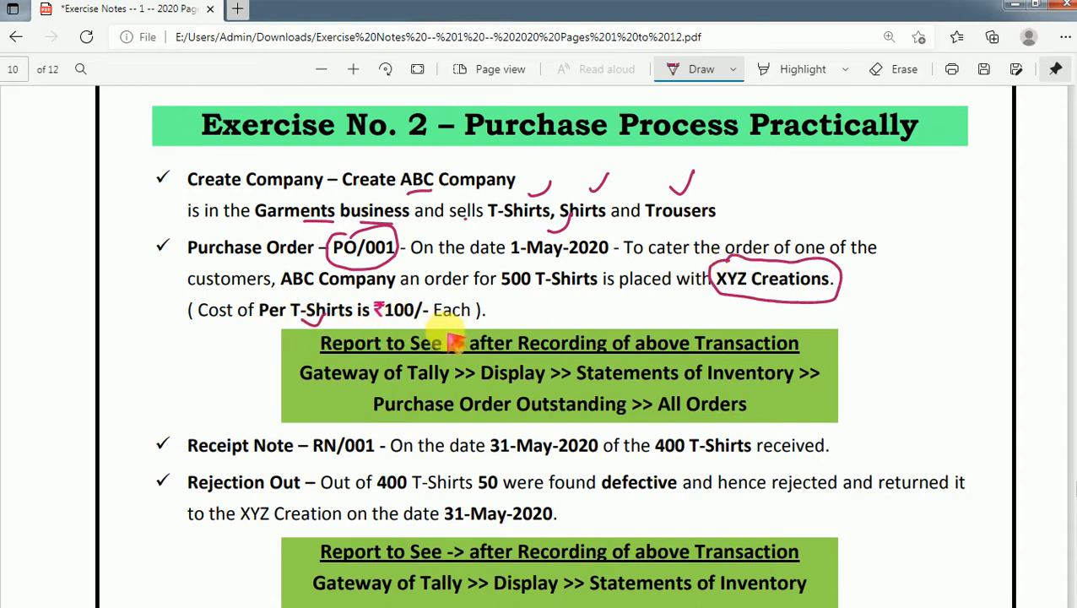
{"action": "left_click_drag", "start_coordinate": [413, 302], "coordinate": [410, 320]}
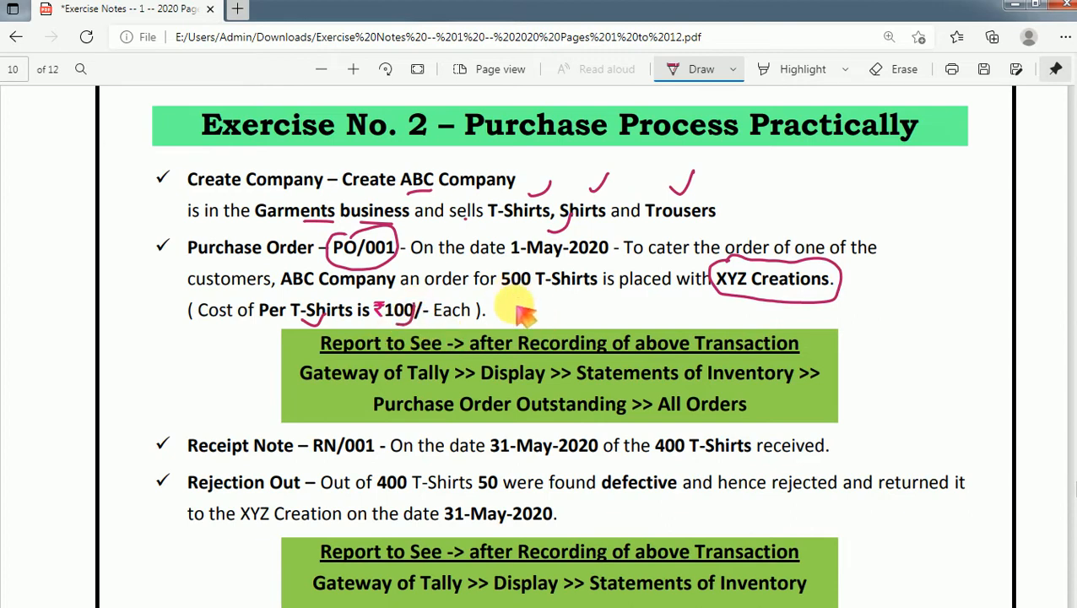
- Handwrite the calculation 500 × 100 = 50,000 beside the T-shirt cost line
{"action": "mouse_move", "coordinate": [535, 300]}
{"action": "left_mouse_down"}
{"action": "mouse_move", "coordinate": [523, 319]}
{"action": "mouse_move", "coordinate": [557, 300]}
{"action": "mouse_move", "coordinate": [585, 317]}
{"action": "left_mouse_up"}
{"action": "mouse_move", "coordinate": [584, 302]}
{"action": "left_mouse_down"}
{"action": "mouse_move", "coordinate": [573, 318]}
{"action": "mouse_move", "coordinate": [598, 321]}
{"action": "mouse_move", "coordinate": [641, 296]}
{"action": "mouse_move", "coordinate": [665, 307]}
{"action": "left_mouse_up"}
{"action": "mouse_move", "coordinate": [651, 314]}
{"action": "left_mouse_down"}
{"action": "mouse_move", "coordinate": [702, 303]}
{"action": "mouse_move", "coordinate": [683, 323]}
{"action": "mouse_move", "coordinate": [709, 307]}
{"action": "left_mouse_up"}
{"action": "mouse_move", "coordinate": [716, 324]}
{"action": "left_mouse_down"}
{"action": "mouse_move", "coordinate": [715, 340]}
{"action": "mouse_move", "coordinate": [734, 307]}
{"action": "mouse_move", "coordinate": [746, 321]}
{"action": "mouse_move", "coordinate": [744, 307]}
{"action": "left_mouse_up"}
{"action": "left_click_drag", "start_coordinate": [752, 307], "coordinate": [759, 311]}
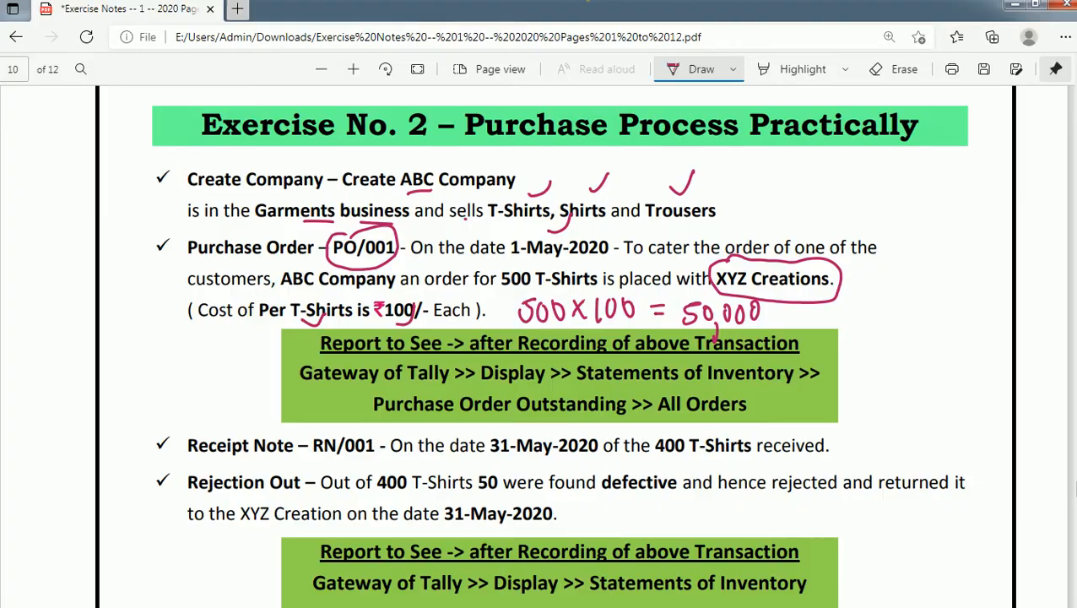
- Switch to TallyPrime and set the purchase order's voucher date to 1-5 (1-May-21)
{"action": "key", "text": "alt+Tab"}
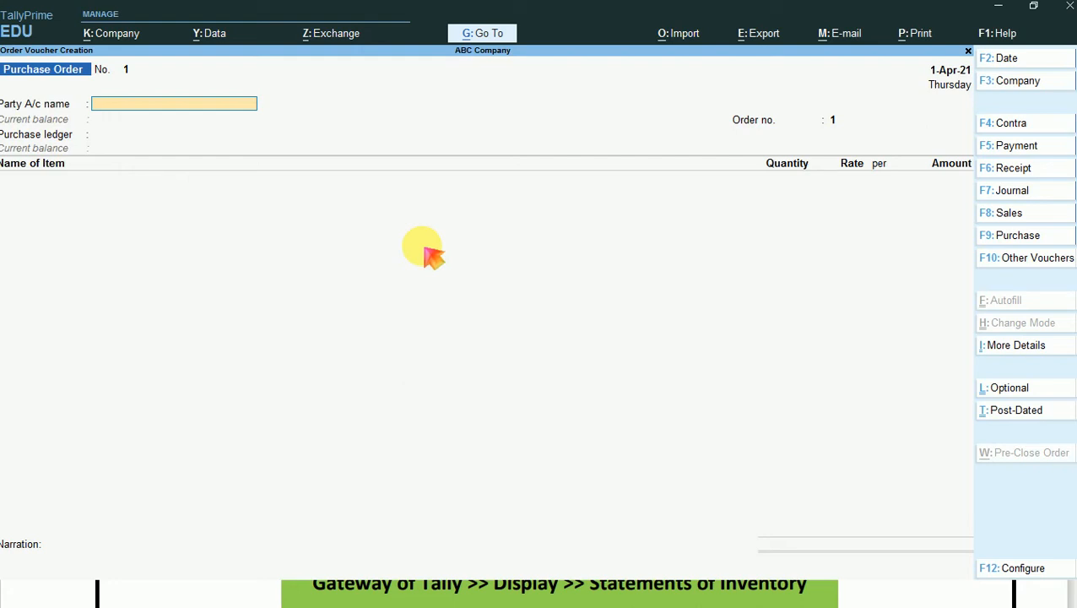
{"action": "key", "text": "F2"}
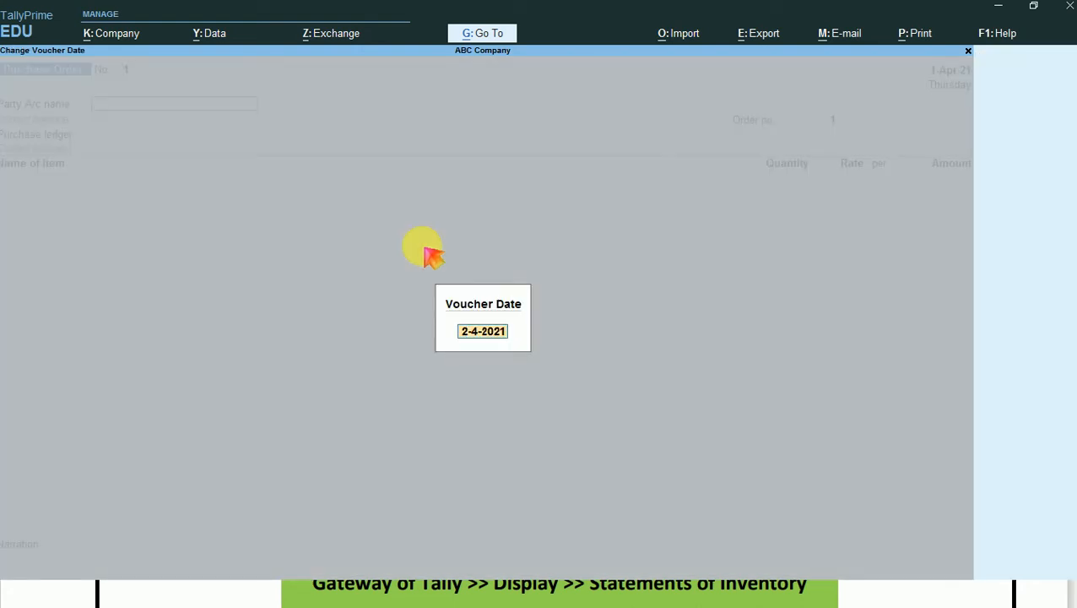
{"action": "type", "text": "1-5"}
{"action": "key", "text": "Return"}
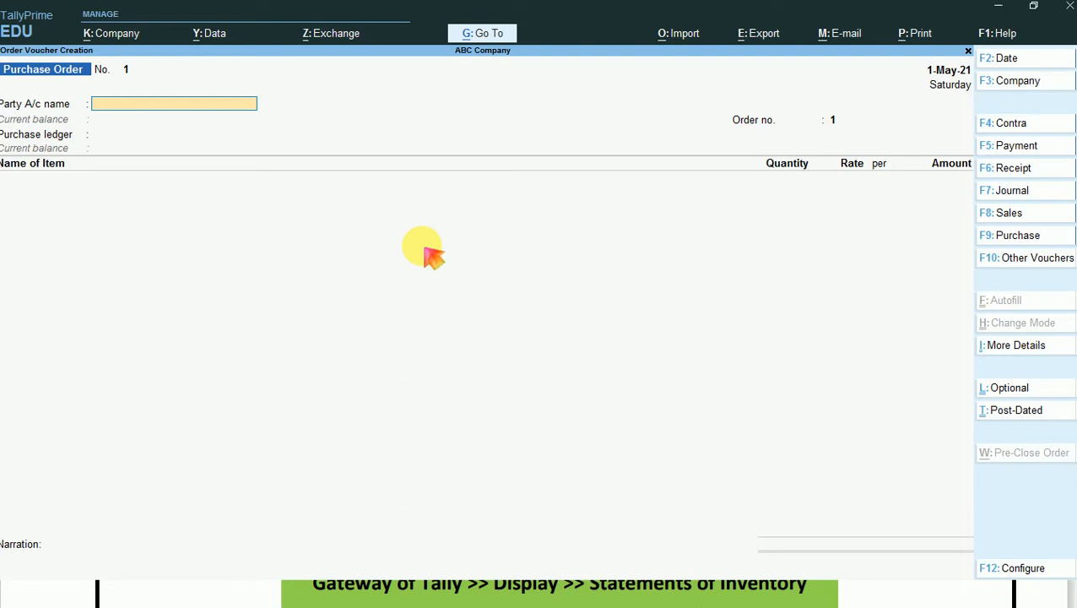
- Choose XYZ Creation as the party account and accept its order details and party details without additions
{"action": "type", "text": "Xy"}
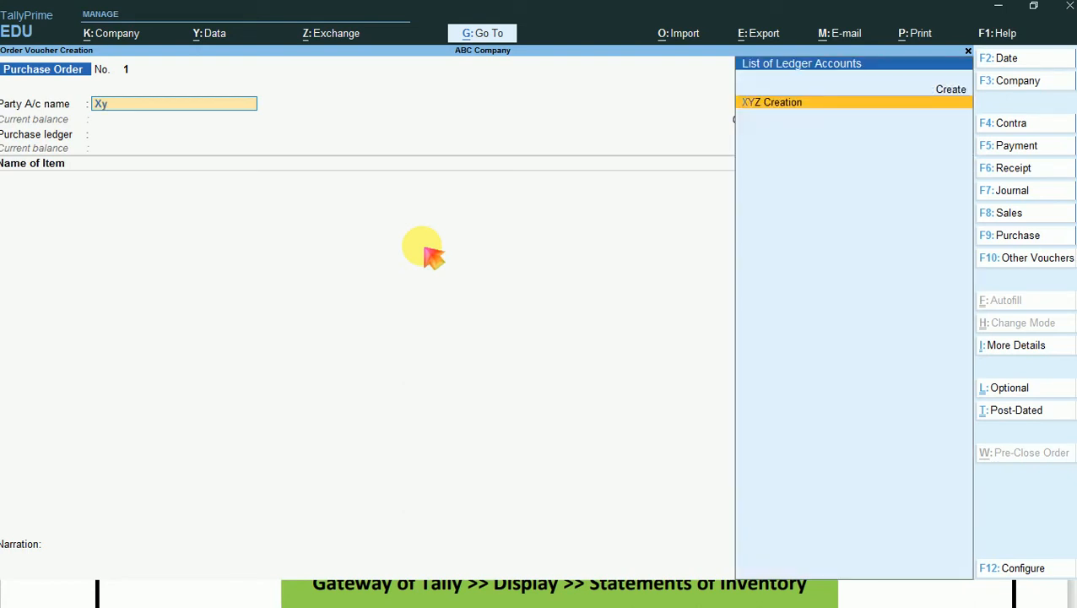
{"action": "key", "text": "Return"}
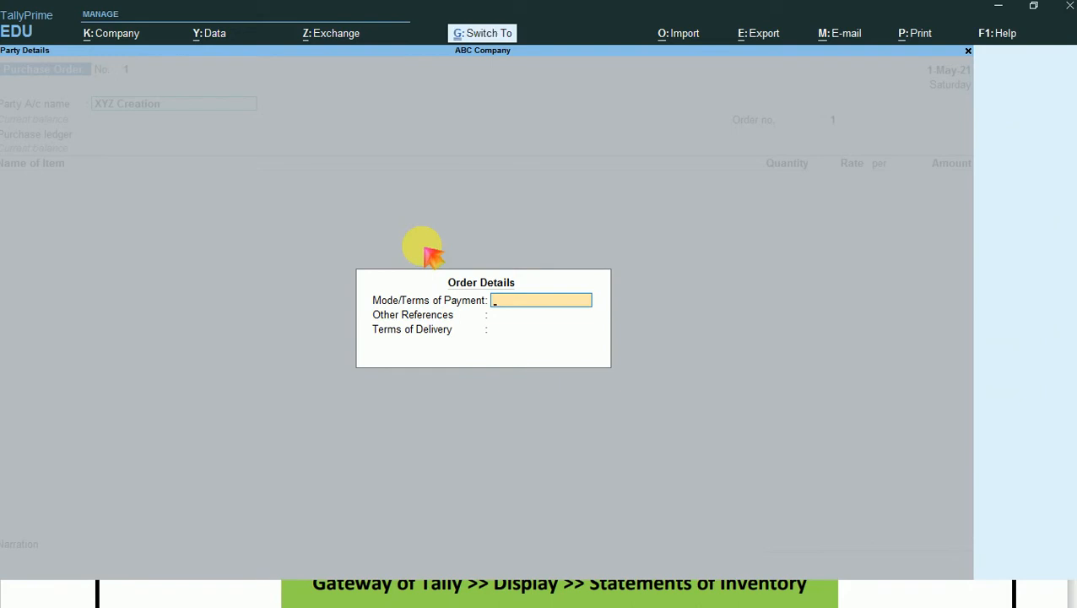
{"action": "key", "text": "ctrl+a"}
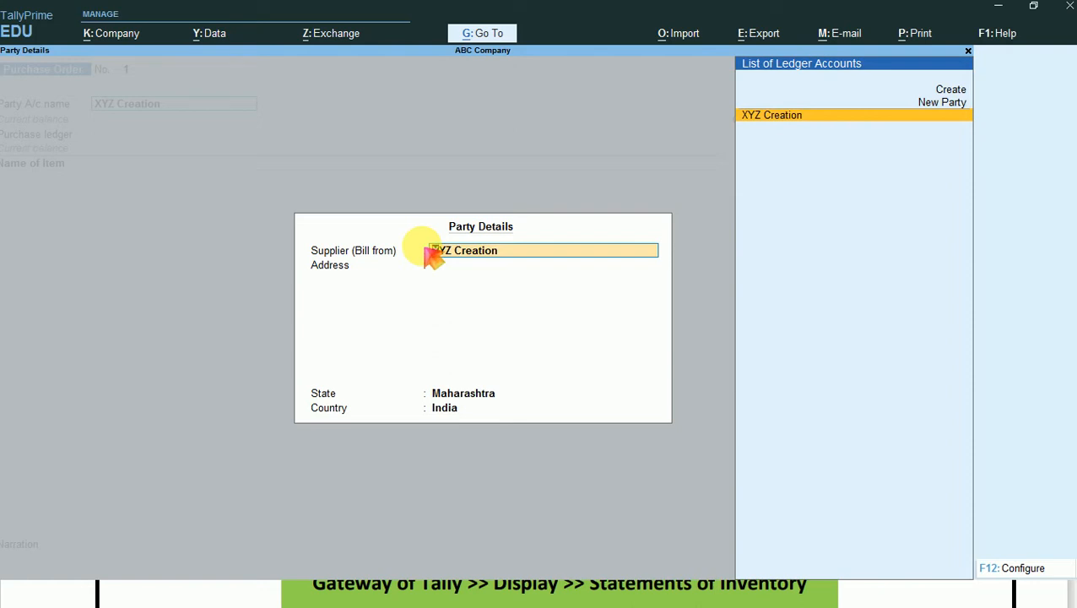
{"action": "key", "text": "Return"}
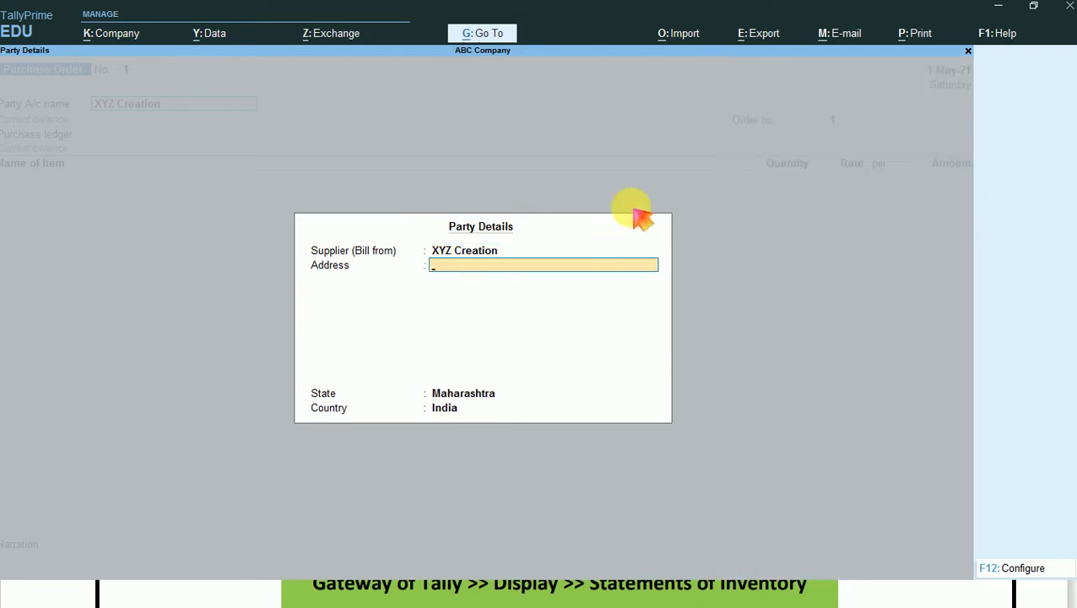
{"action": "key", "text": "Return"}
{"action": "key", "text": "Return"}
{"action": "key", "text": "Return"}
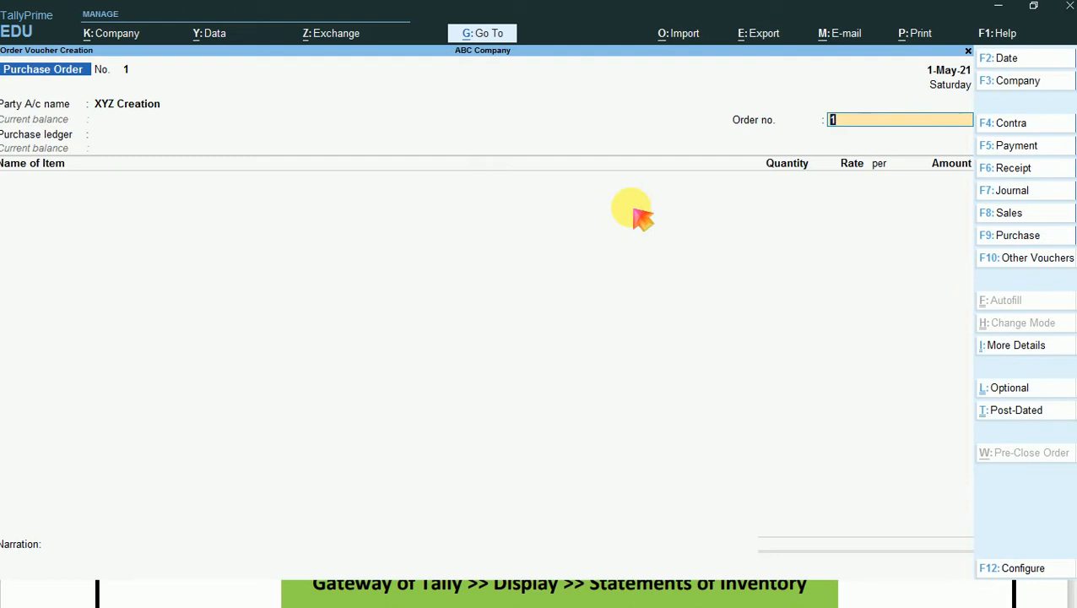
- Outline the Order no. field with a red rectangle on a full-screen capture, and discard the capture
{"action": "key", "text": "super+shift+s"}
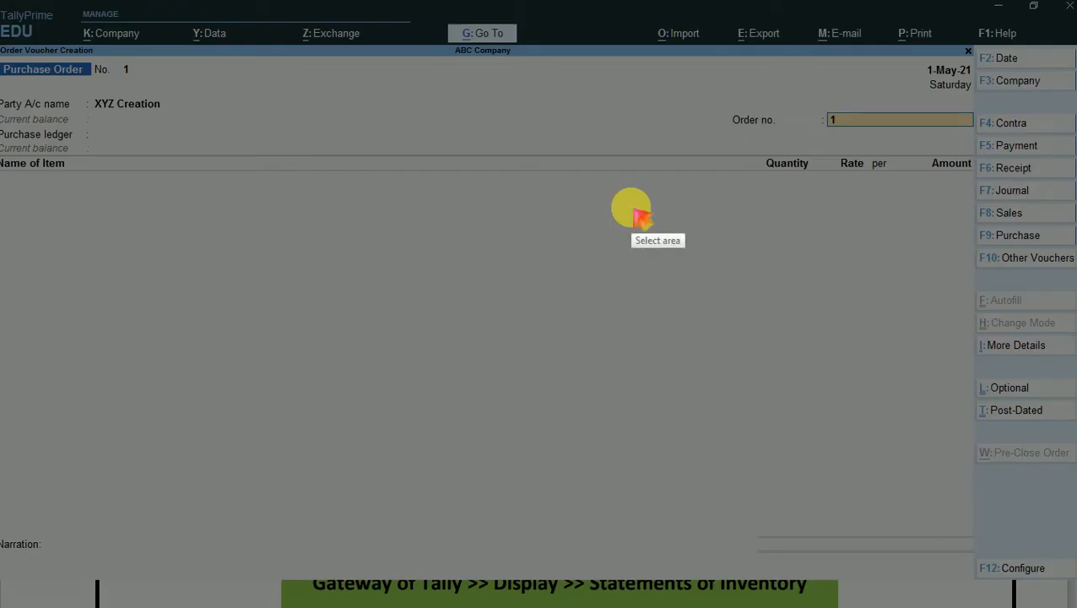
{"action": "key", "text": "ctrl+a"}
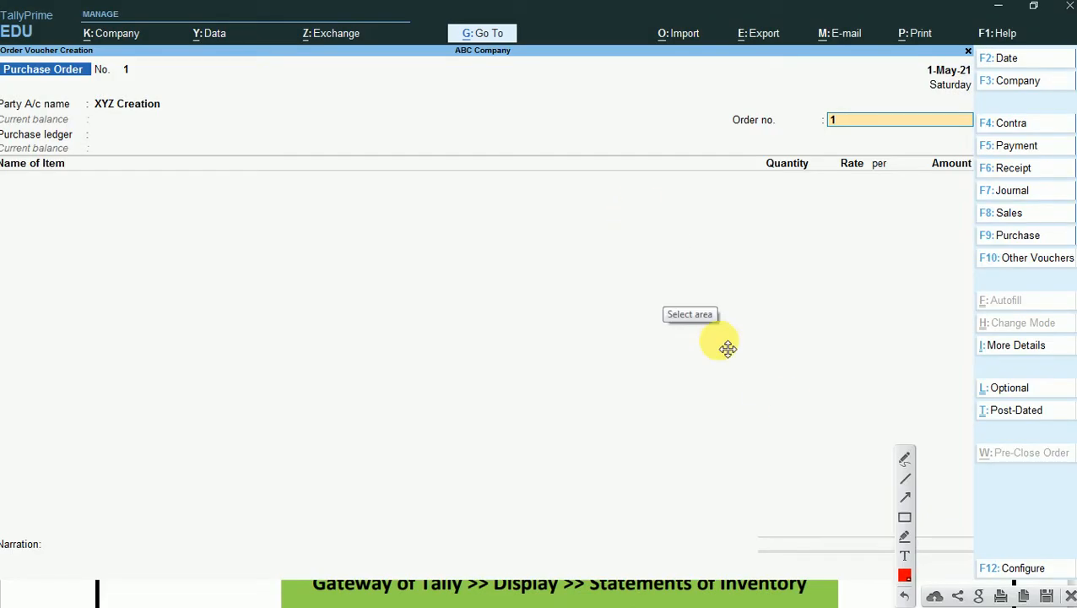
{"action": "left_click", "coordinate": [905, 519]}
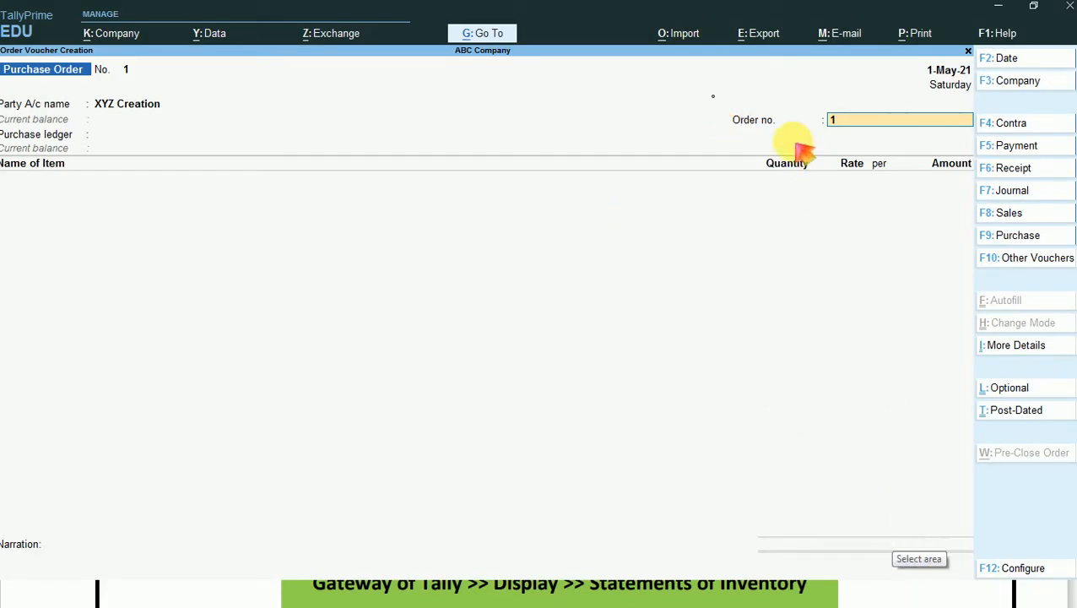
{"action": "mouse_move", "coordinate": [710, 96]}
{"action": "left_mouse_down"}
{"action": "mouse_move", "coordinate": [902, 147]}
{"action": "mouse_move", "coordinate": [974, 141]}
{"action": "left_mouse_up"}
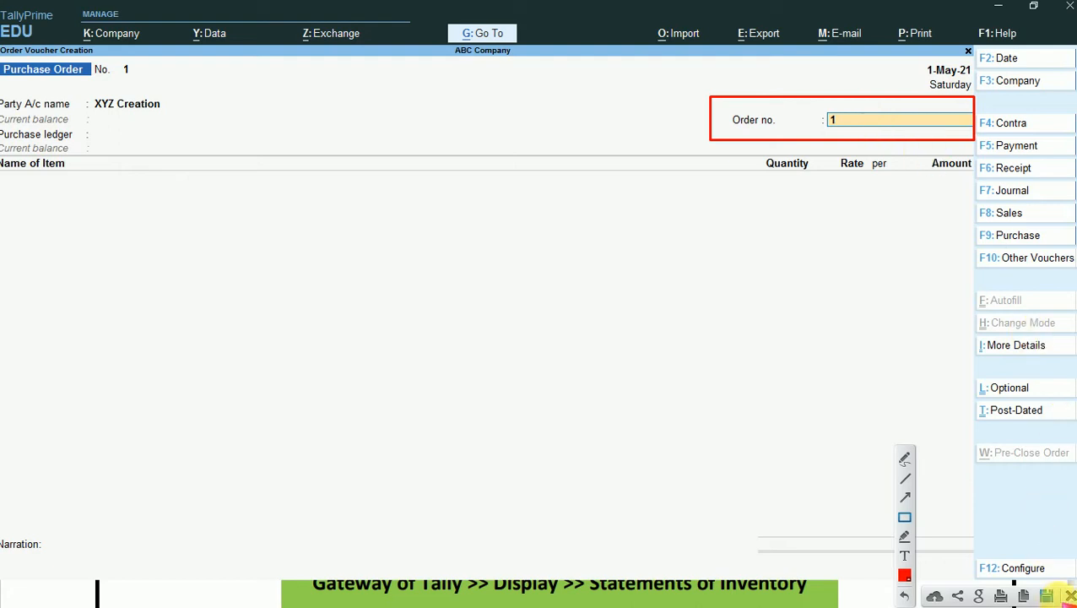
{"action": "left_click", "coordinate": [1069, 596]}
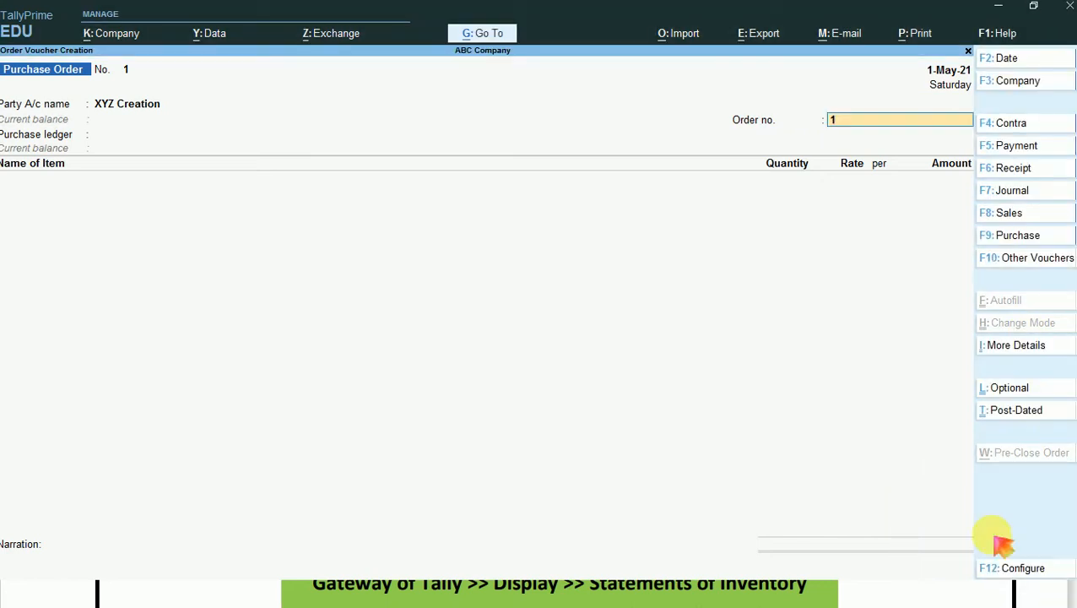
- Set the purchase order's order number to PO/001
{"action": "type", "text": "po"}
{"action": "key", "text": "BackSpace"}
{"action": "key", "text": "BackSpace"}
{"action": "type", "text": "PO/001"}
{"action": "key", "text": "Return"}
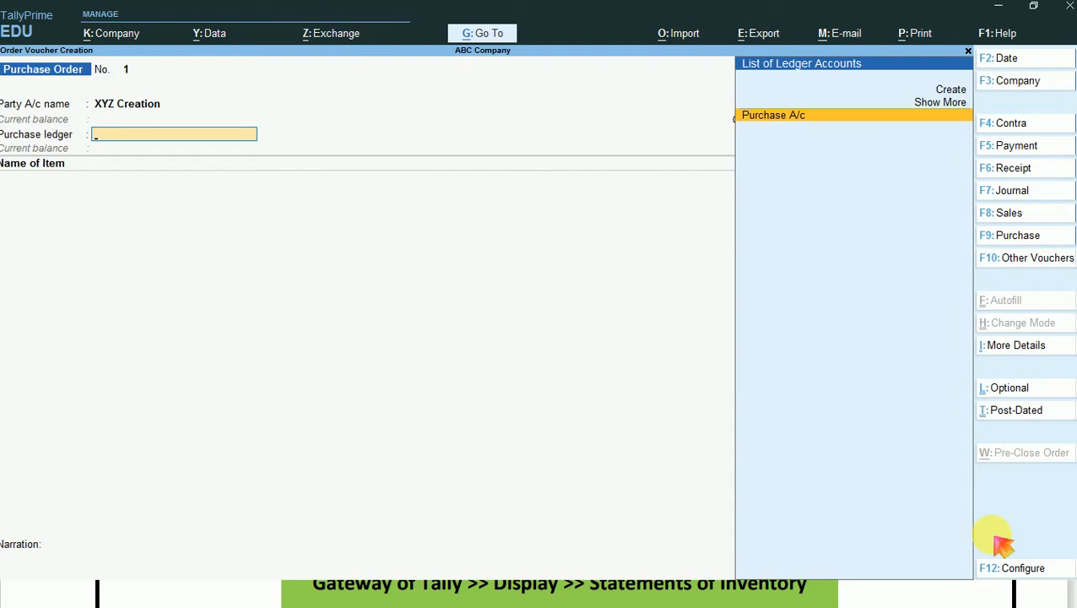
- Choose Purchase A/c as the purchase ledger and add T-Shirts as the order's item
{"action": "key", "text": "Return"}
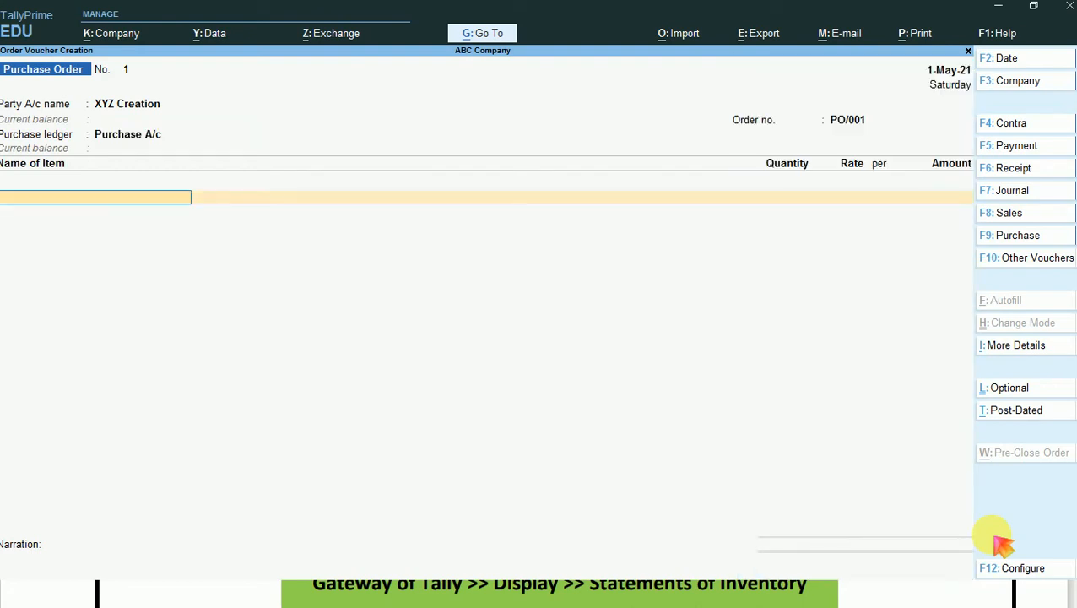
{"action": "type", "text": "T"}
{"action": "key", "text": "Return"}
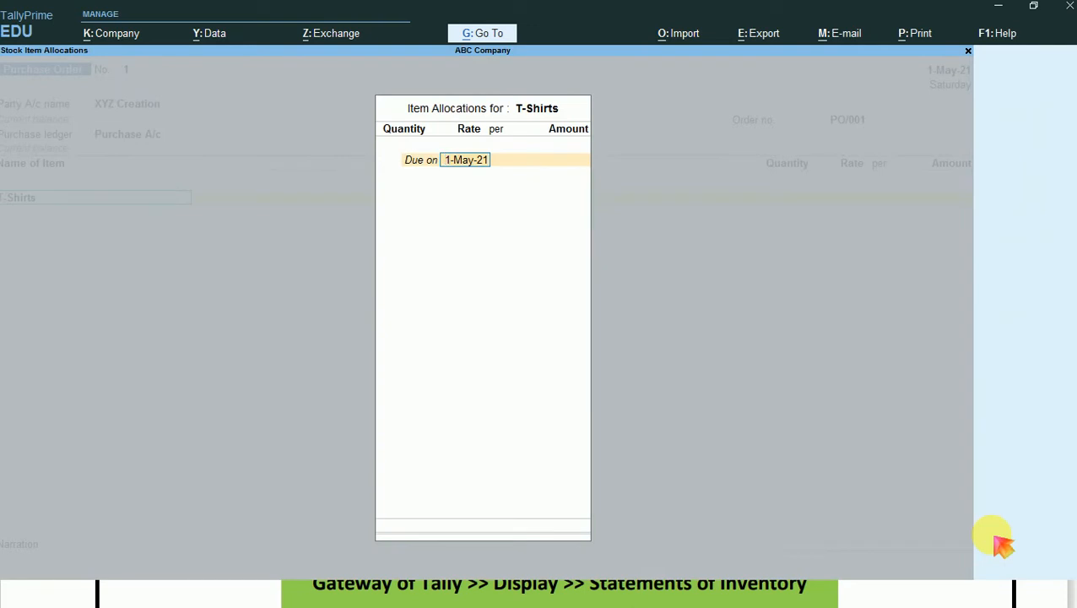
- Outline the T-Shirts allocation header and its due date with red rectangles on a full-screen capture, and discard the capture
{"action": "key", "text": "Print"}
{"action": "key", "text": "ctrl+a"}
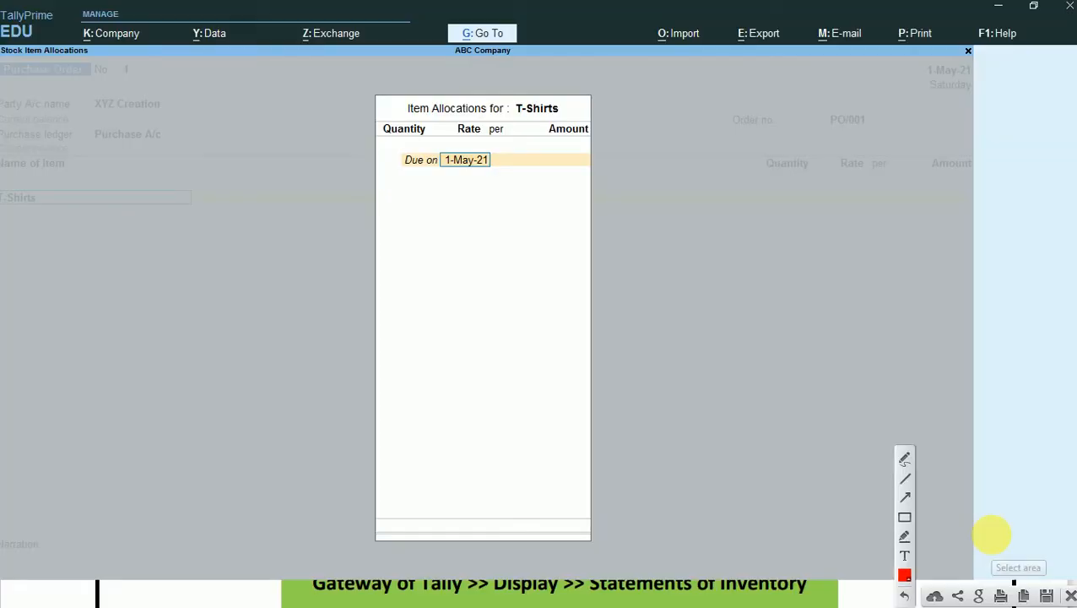
{"action": "left_click", "coordinate": [904, 517]}
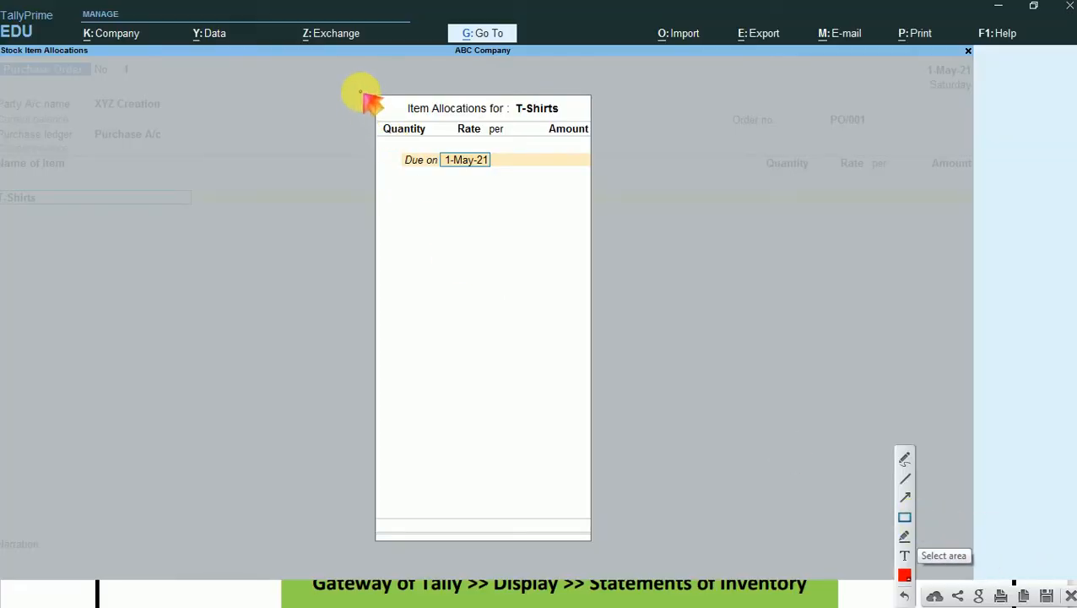
{"action": "mouse_move", "coordinate": [360, 92]}
{"action": "left_mouse_down"}
{"action": "mouse_move", "coordinate": [518, 161]}
{"action": "mouse_move", "coordinate": [603, 177]}
{"action": "left_mouse_up"}
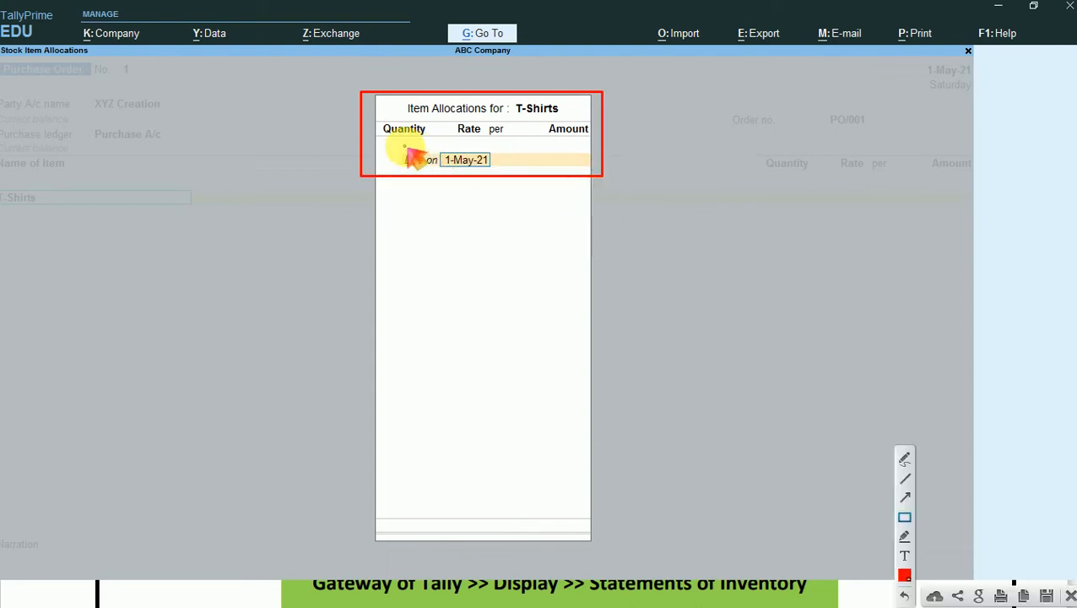
{"action": "mouse_move", "coordinate": [405, 145]}
{"action": "left_mouse_down"}
{"action": "mouse_move", "coordinate": [428, 173]}
{"action": "mouse_move", "coordinate": [497, 172]}
{"action": "left_mouse_up"}
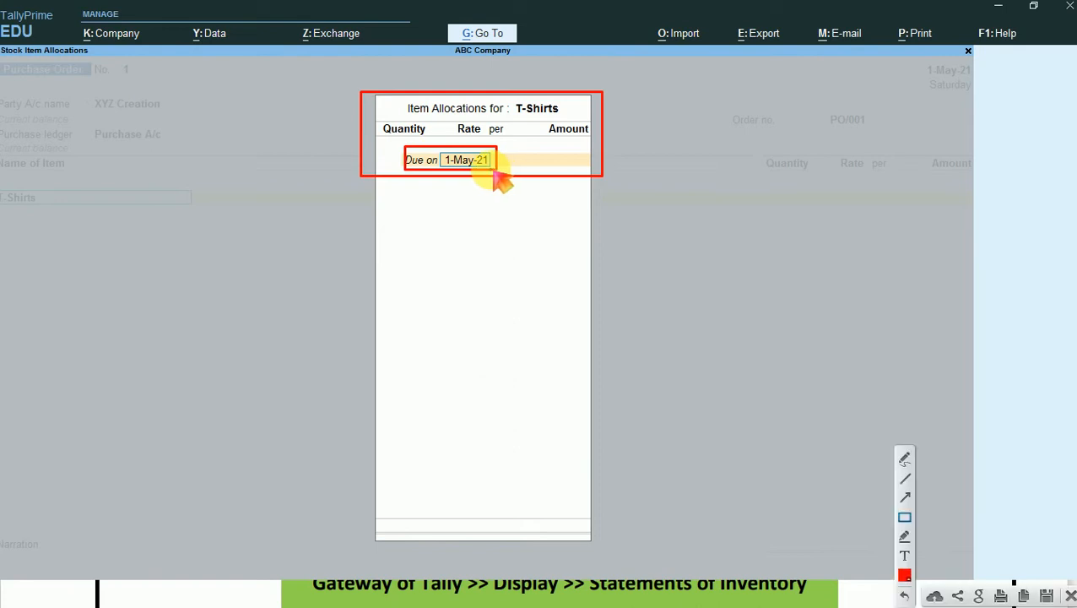
{"action": "left_click", "coordinate": [1070, 596]}
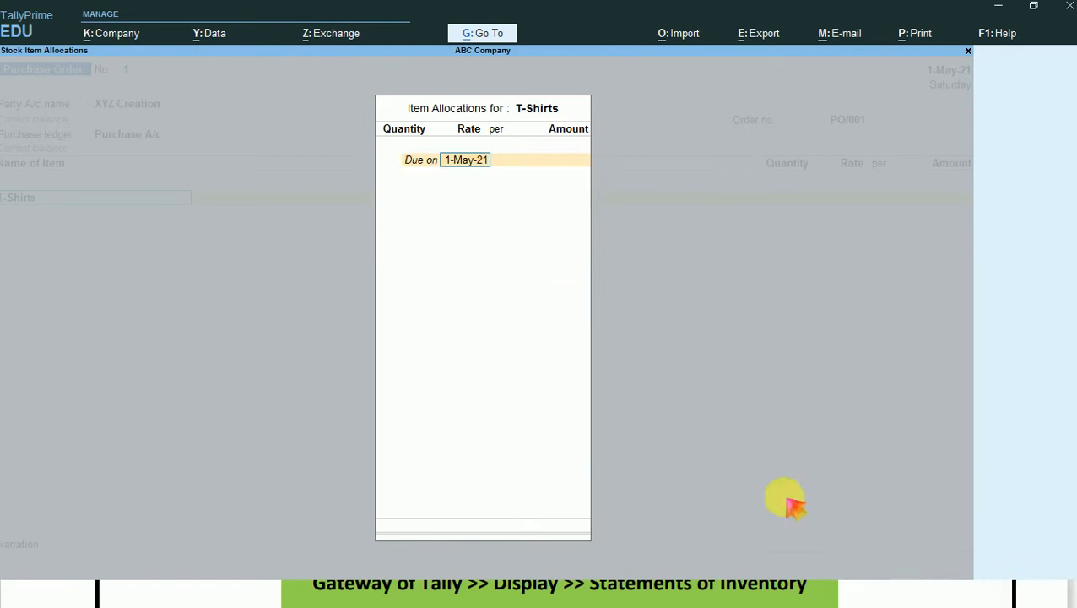
- Allocate 500 Nos of T-Shirts due on 1-May-21 at a rate of 100 per Nos, and accept the item line
{"action": "key", "text": "Return"}
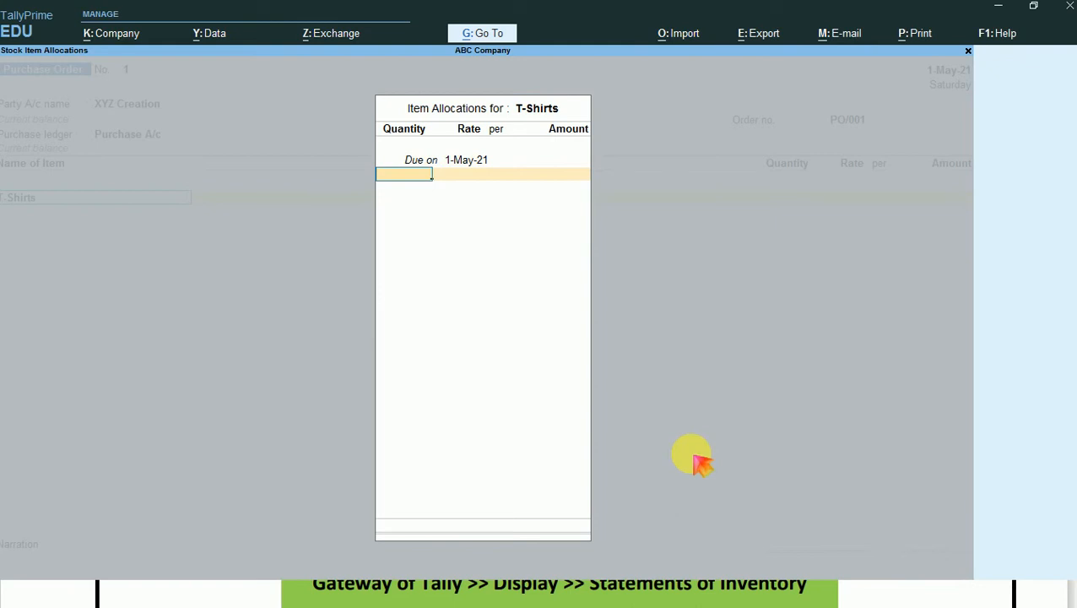
{"action": "type", "text": "500"}
{"action": "key", "text": "Return"}
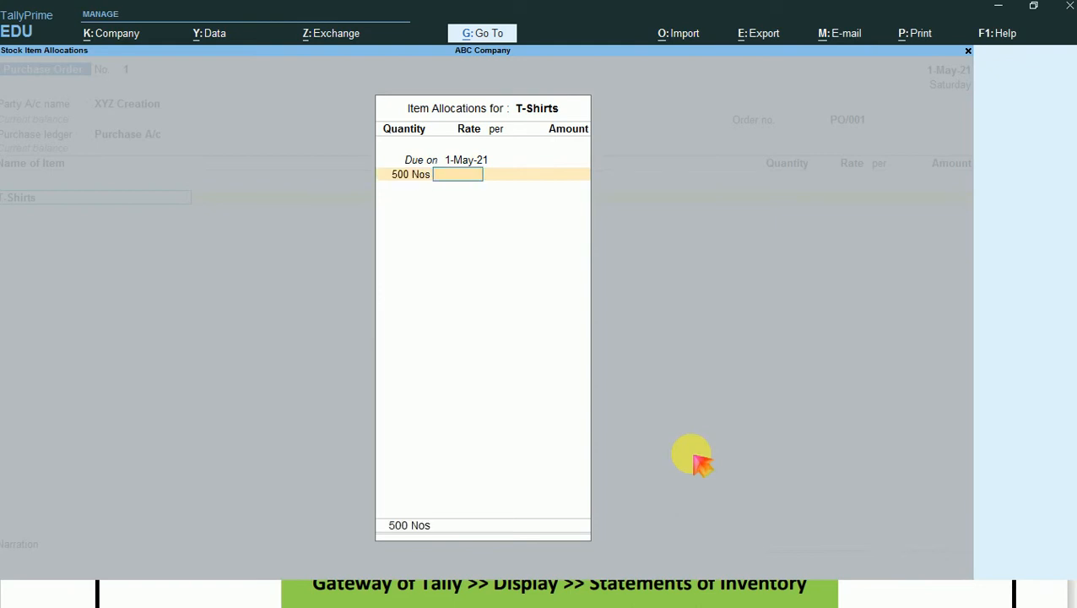
{"action": "type", "text": "100"}
{"action": "key", "text": "Return"}
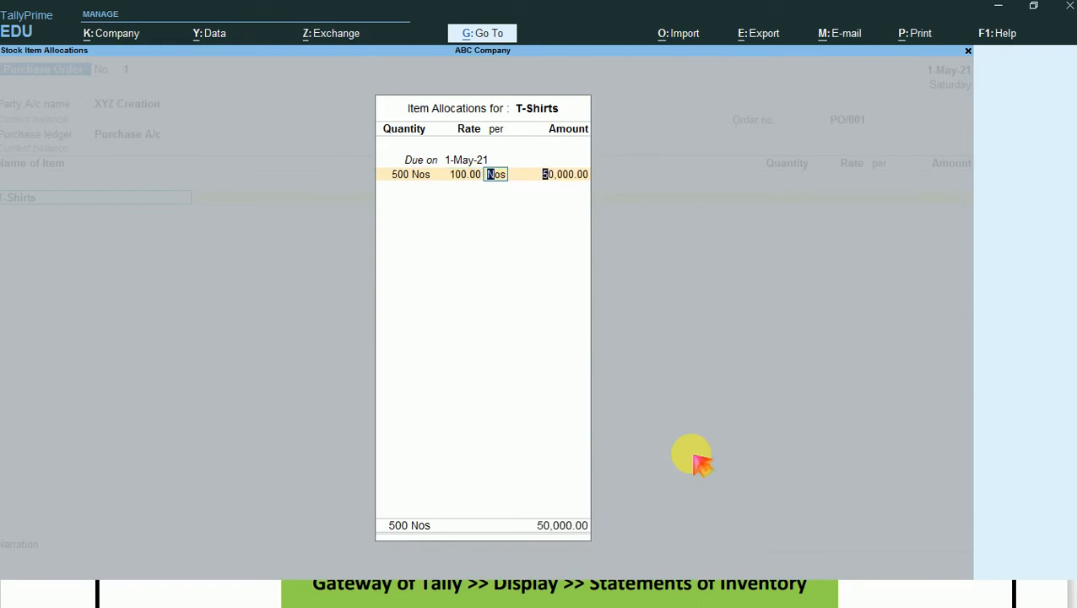
{"action": "key", "text": "Return"}
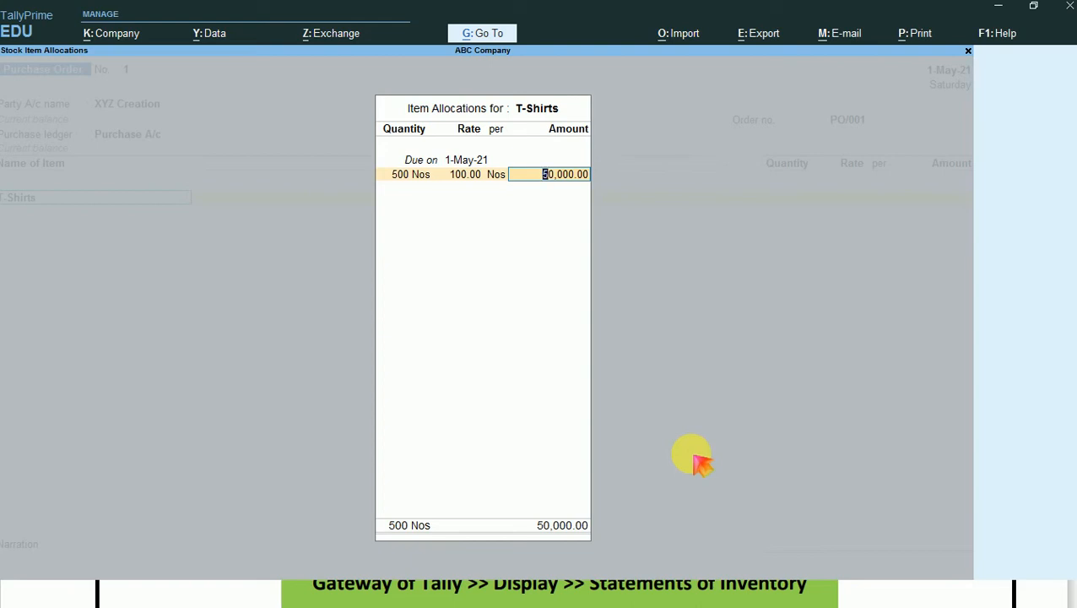
{"action": "key", "text": "Return"}
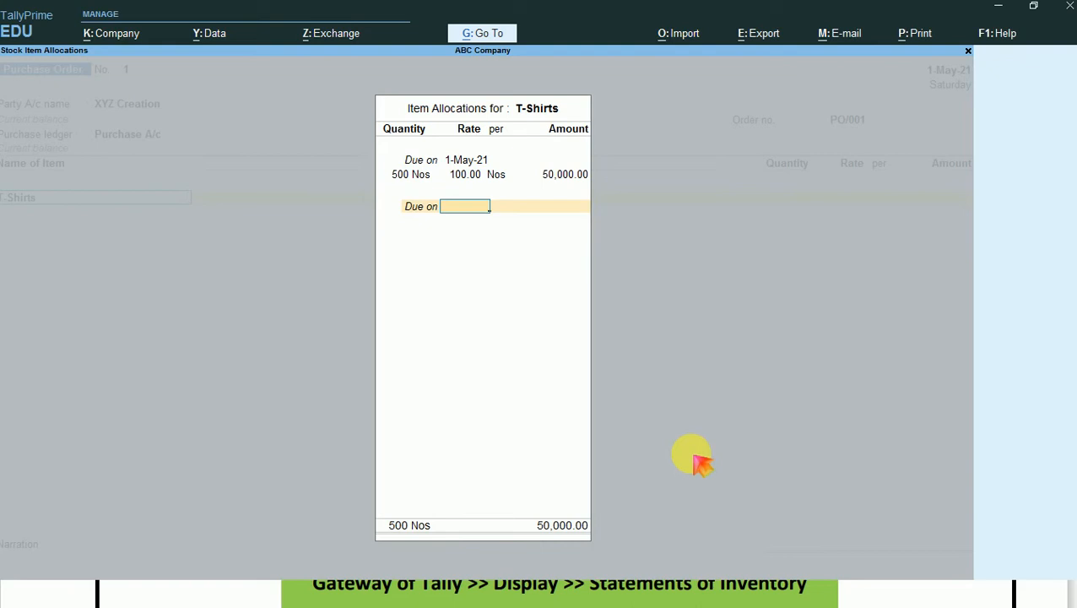
{"action": "key", "text": "Return"}
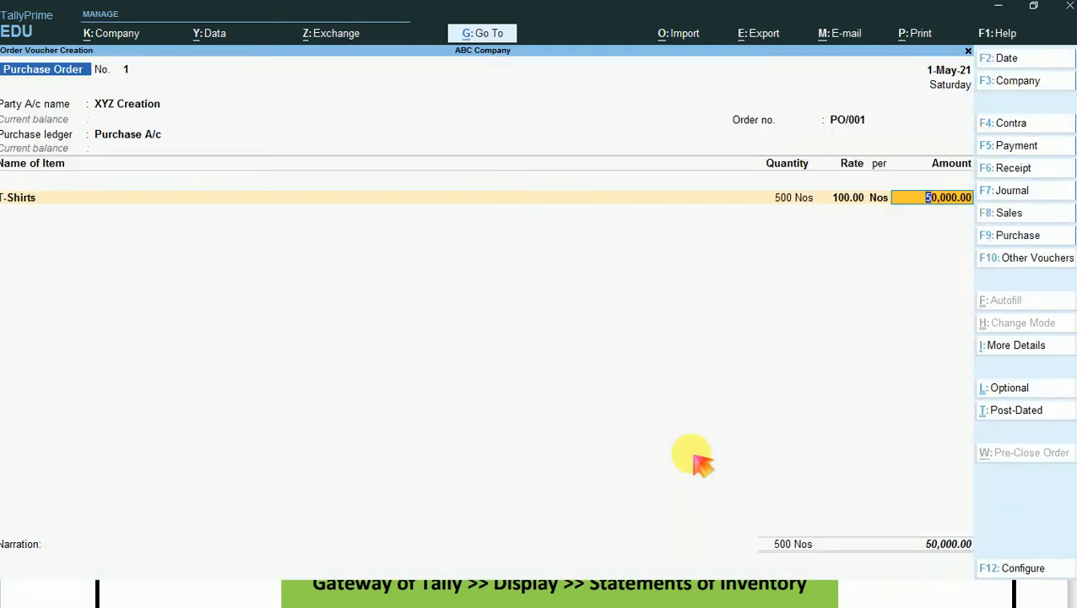
{"action": "key", "text": "Return"}
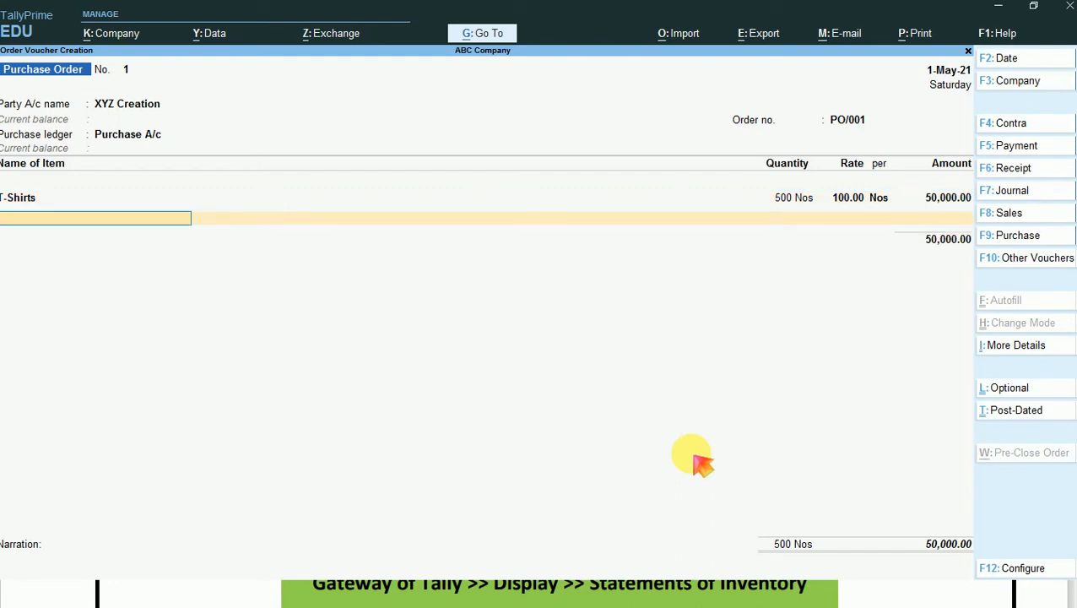
- End the item and ledger lists without further entries, accept the order total, and proceed to the narration
{"action": "key", "text": "Return"}
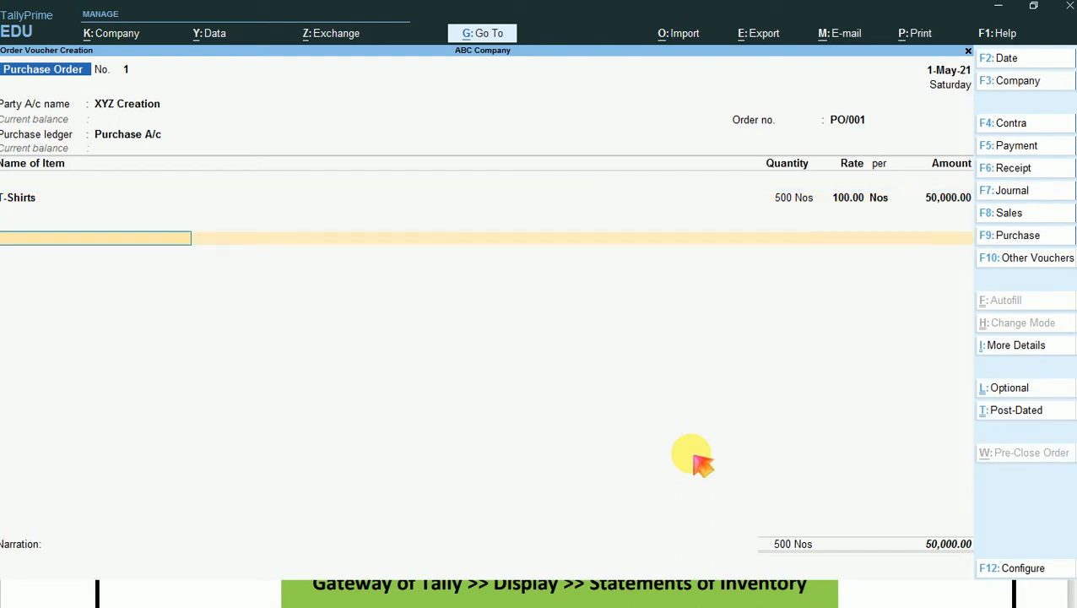
{"action": "key", "text": "Return"}
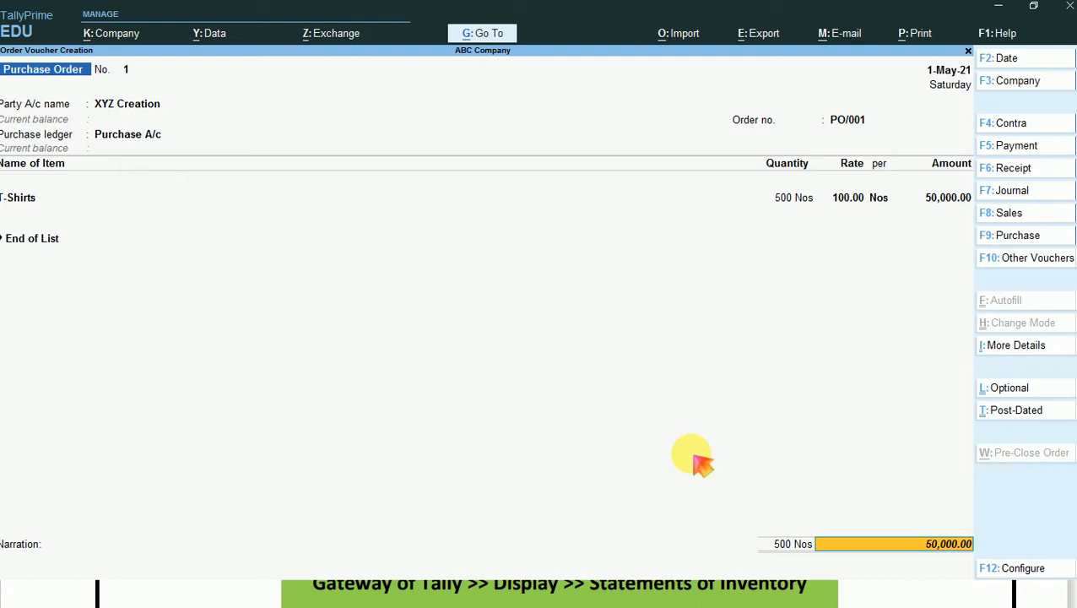
{"action": "key", "text": "Return"}
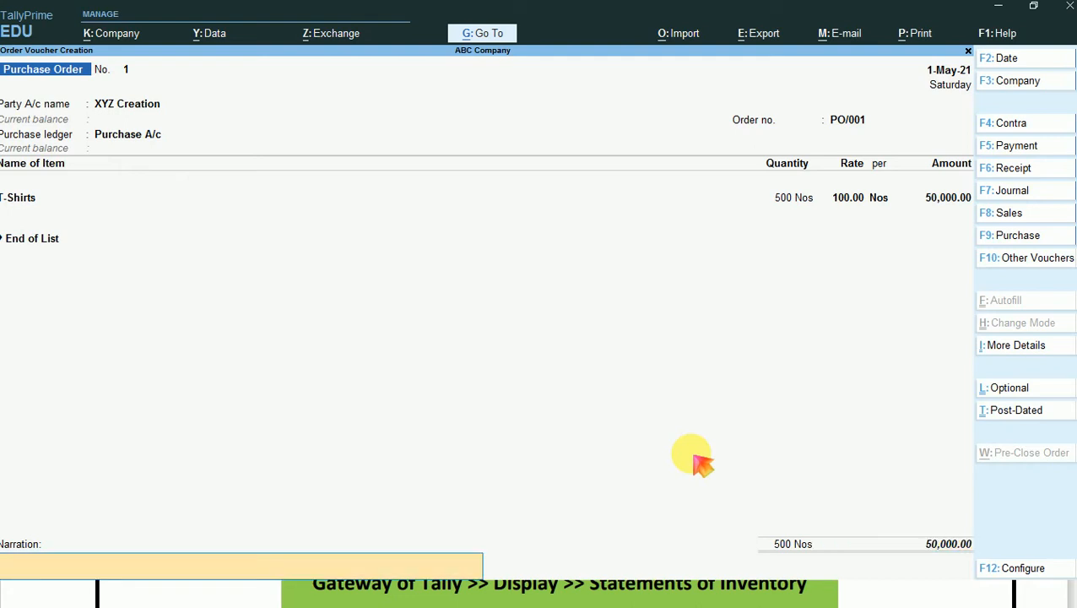
- Save the purchase order with a blank narration and return to the Gateway of Tally
{"action": "key", "text": "Return"}
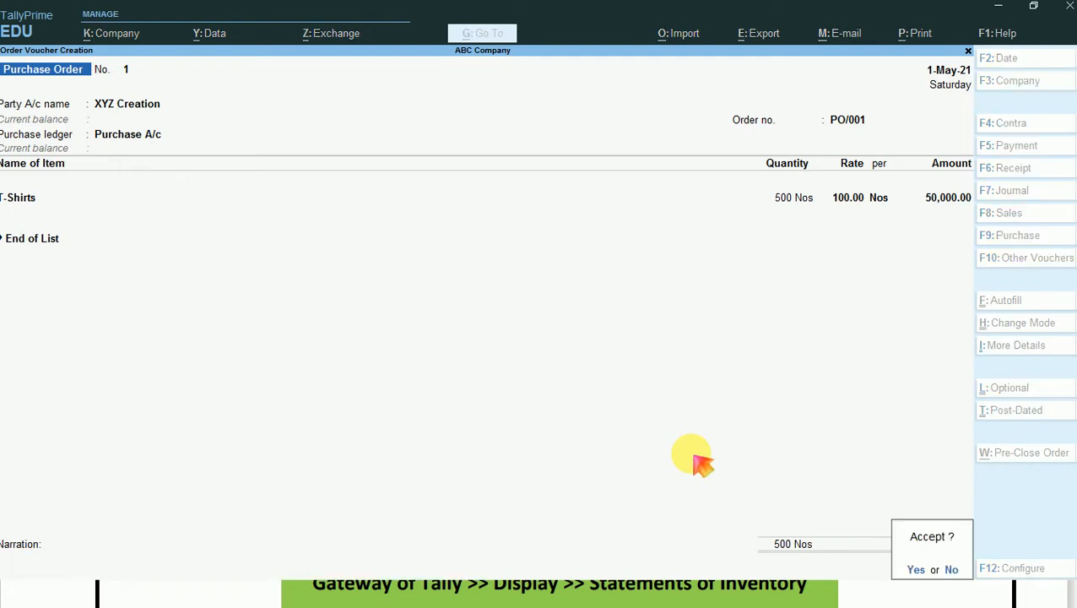
{"action": "key", "text": "Return"}
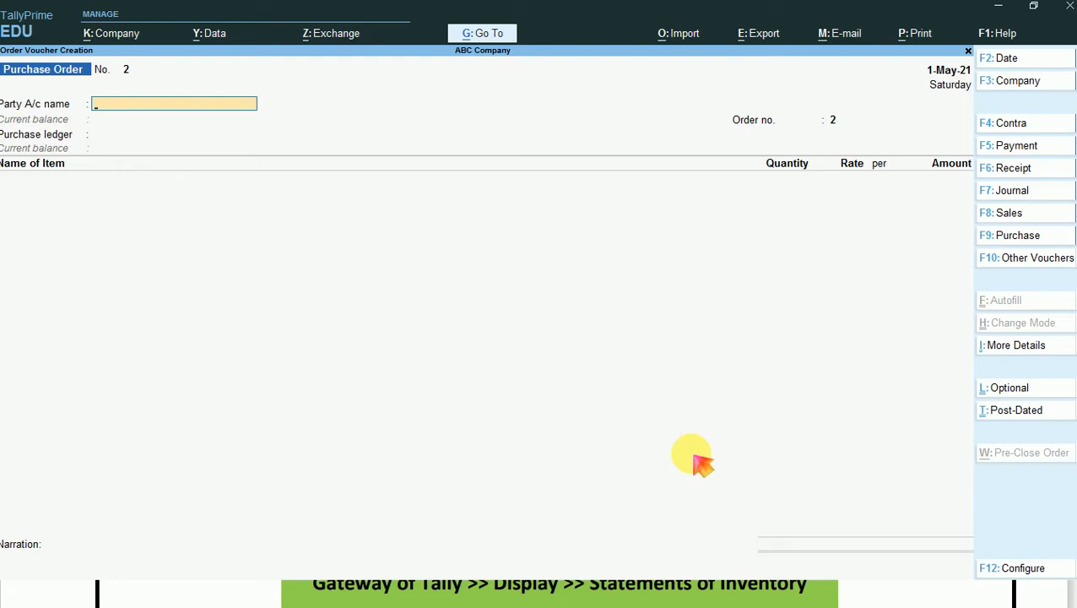
{"action": "key", "text": "Escape"}
{"action": "key", "text": "Return"}
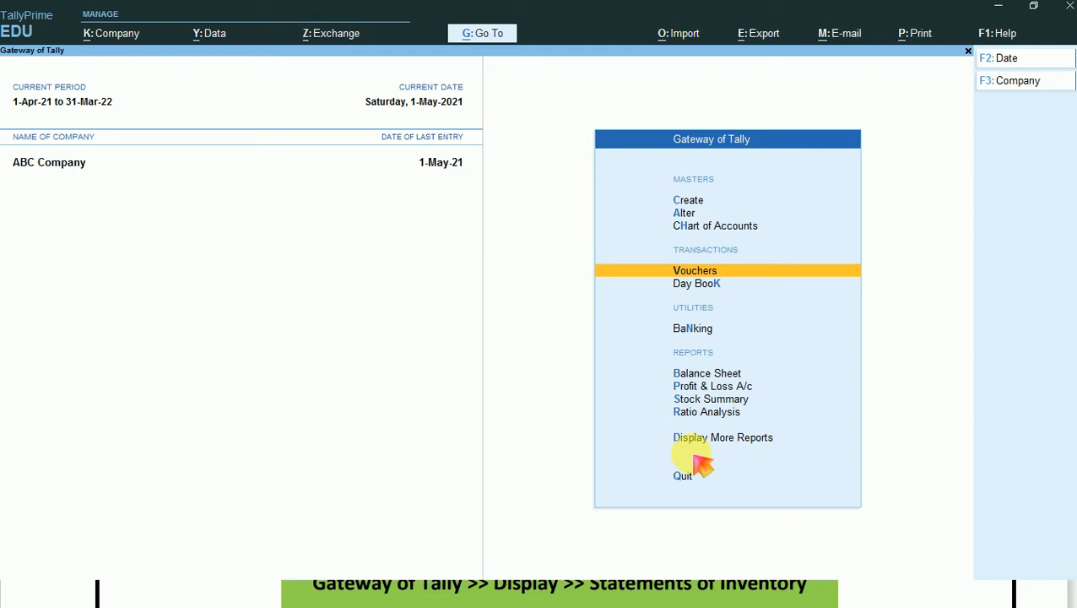
- View the Balance Sheet and return to the Gateway of Tally
{"action": "key", "text": "Down"}
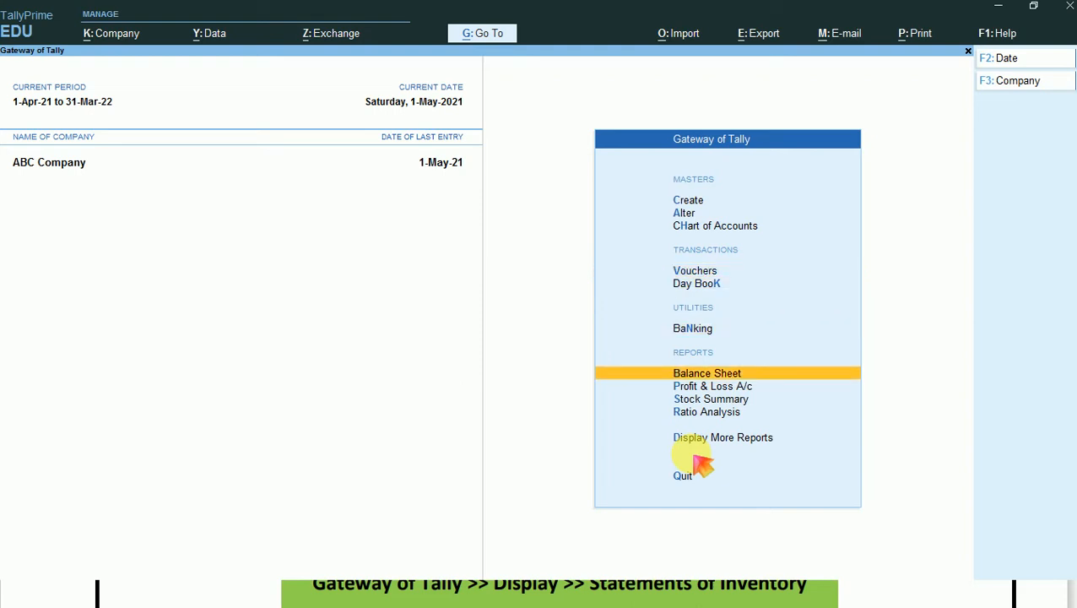
{"action": "key", "text": "Down"}
{"action": "key", "text": "Up"}
{"action": "key", "text": "Return"}
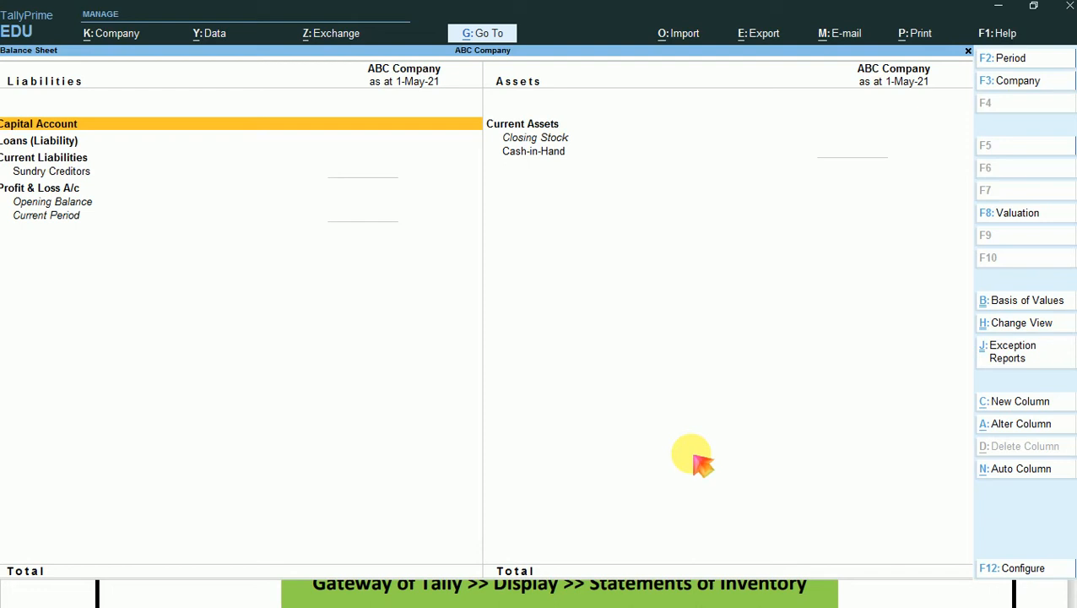
{"action": "key", "text": "Escape"}
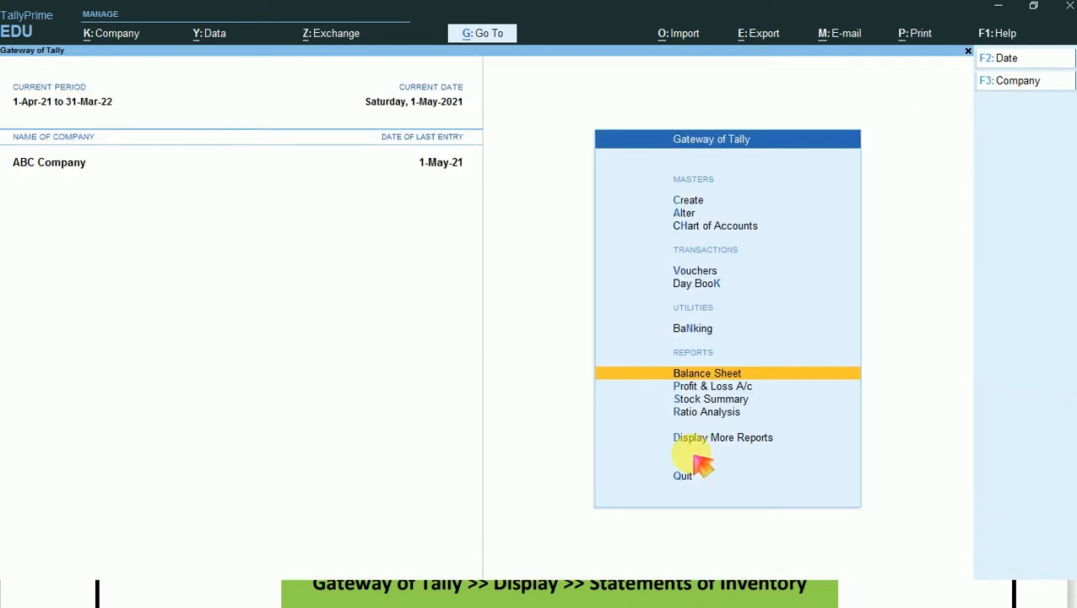
{"action": "key", "text": "Up"}
{"action": "key", "text": "Up"}
{"action": "key", "text": "Up"}
{"action": "key", "text": "Up"}
{"action": "key", "text": "Up"}
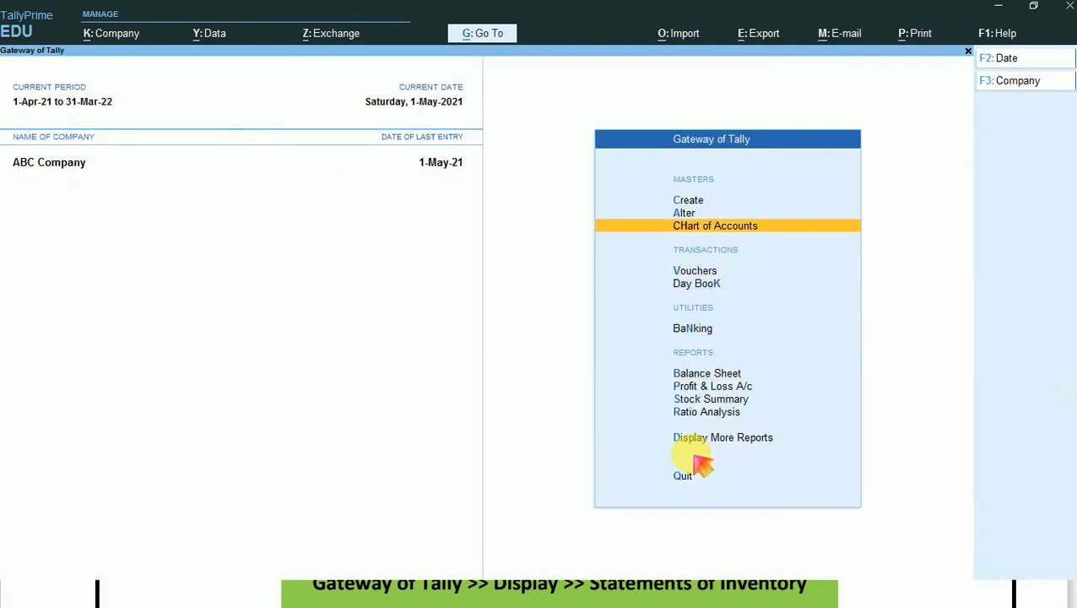
{"action": "key", "text": "Down"}
{"action": "key", "text": "Down"}
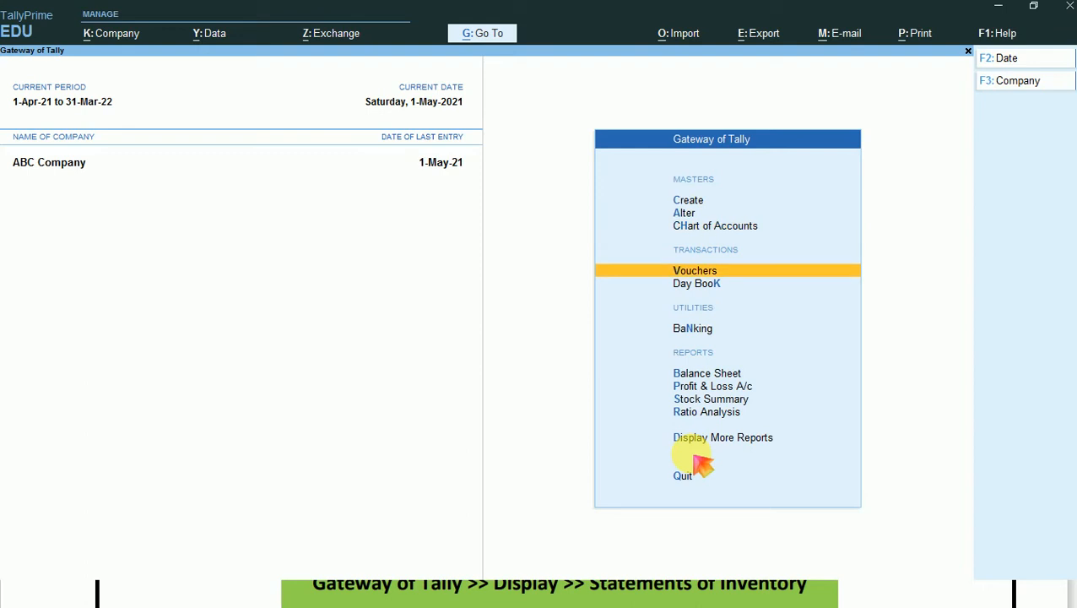
- Bring up the Go To list of reports, look into the Stock Item Reports group, and go back to the list
{"action": "key", "text": "alt"}
{"action": "key", "text": "alt+g"}
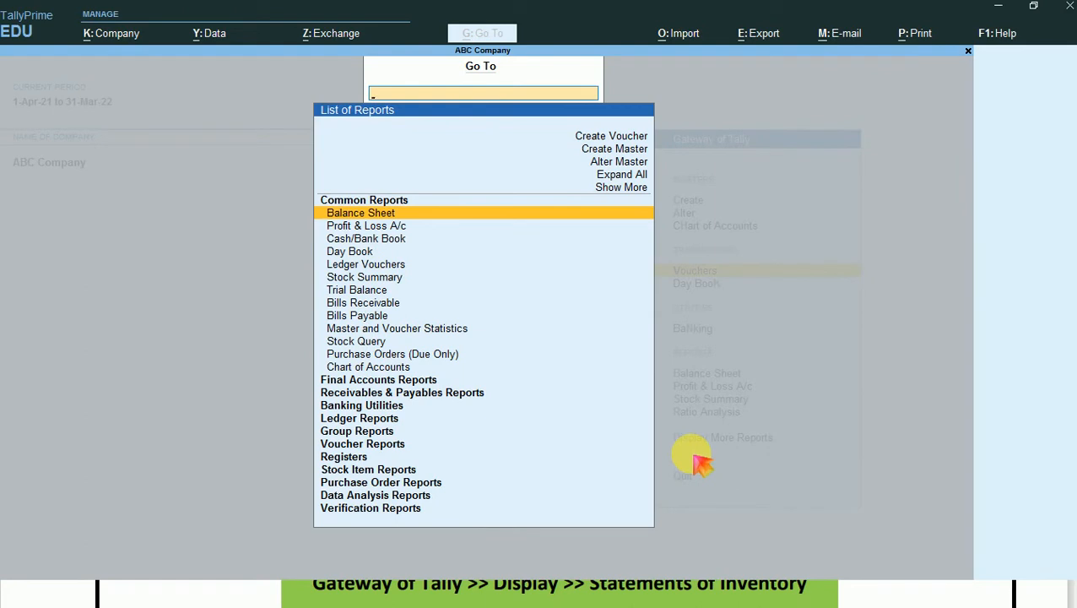
{"action": "key", "text": "Down"}
{"action": "key", "text": "Down"}
{"action": "key", "text": "Down"}
{"action": "key", "text": "Down"}
{"action": "key", "text": "Down"}
{"action": "key", "text": "Down"}
{"action": "key", "text": "Down"}
{"action": "key", "text": "Down"}
{"action": "key", "text": "Down"}
{"action": "key", "text": "Down"}
{"action": "key", "text": "Down"}
{"action": "key", "text": "Down"}
{"action": "key", "text": "Down"}
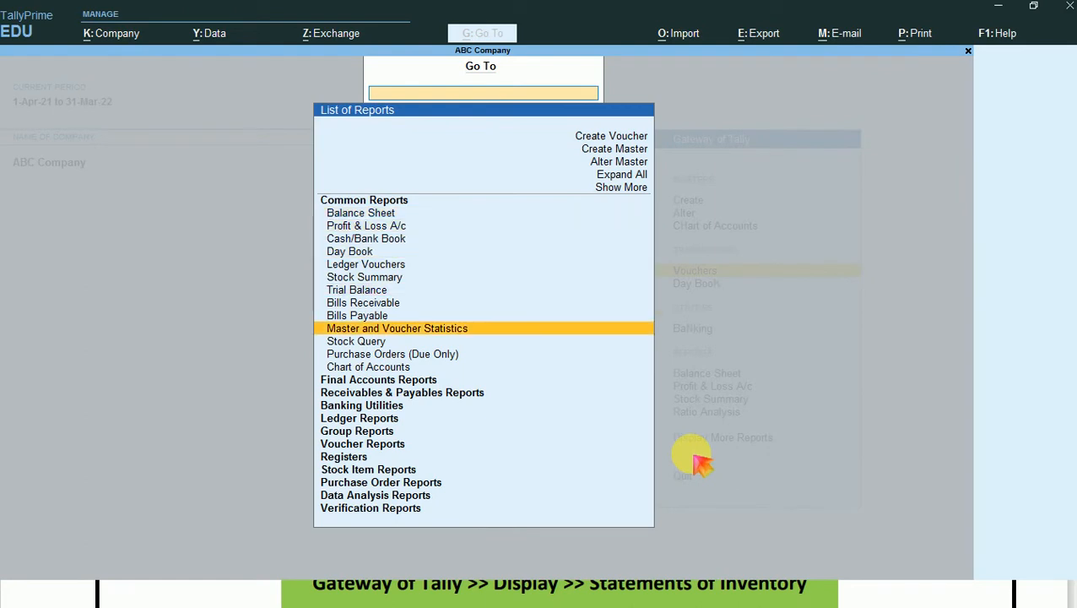
{"action": "key", "text": "Down"}
{"action": "key", "text": "Down"}
{"action": "key", "text": "Down"}
{"action": "key", "text": "Down"}
{"action": "key", "text": "Down"}
{"action": "key", "text": "Down"}
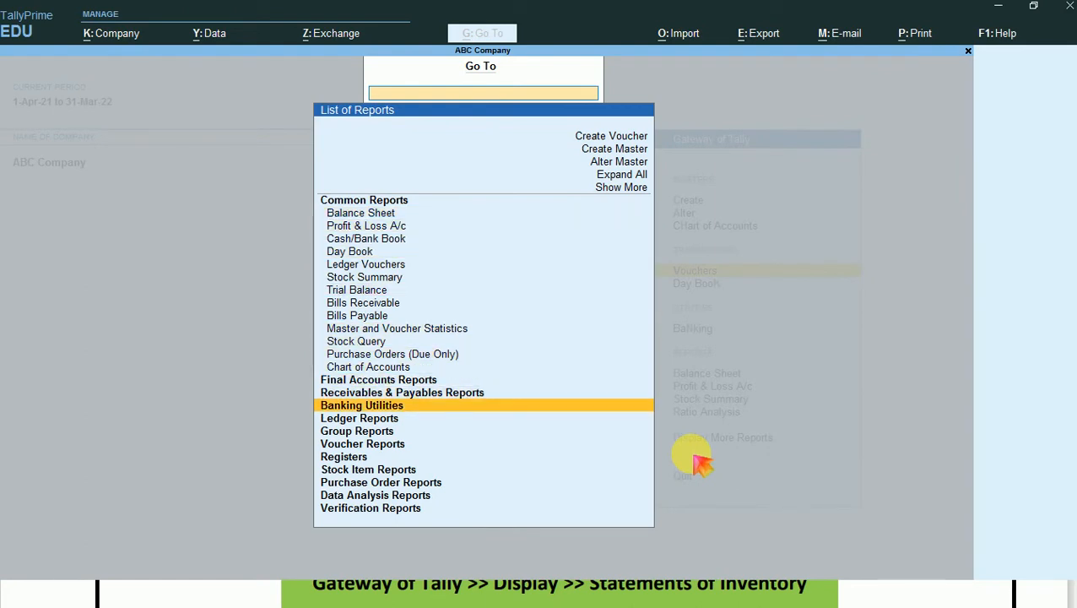
{"action": "key", "text": "Down"}
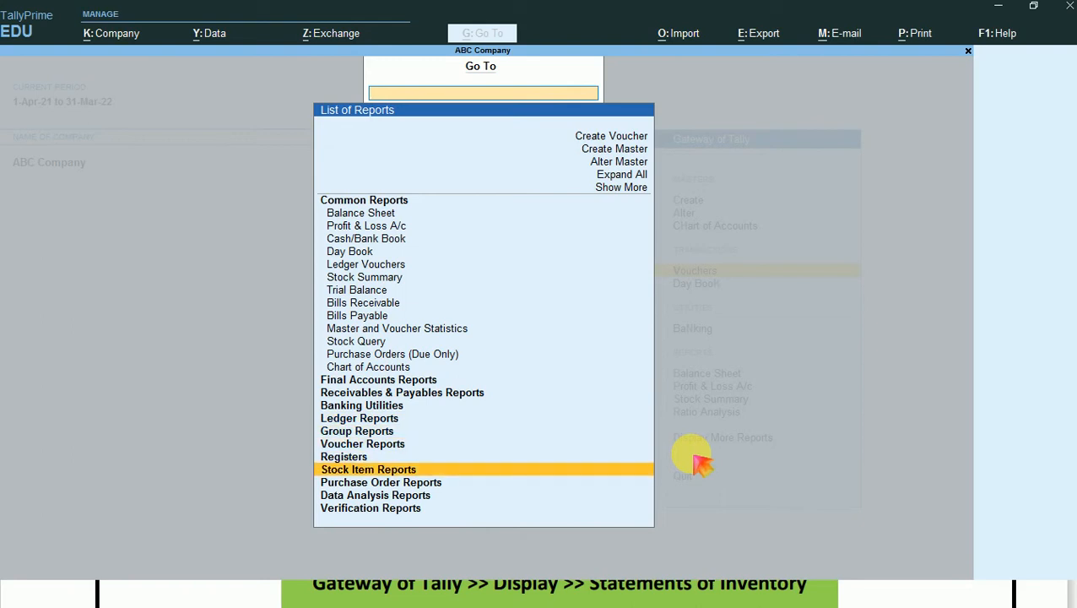
{"action": "key", "text": "Return"}
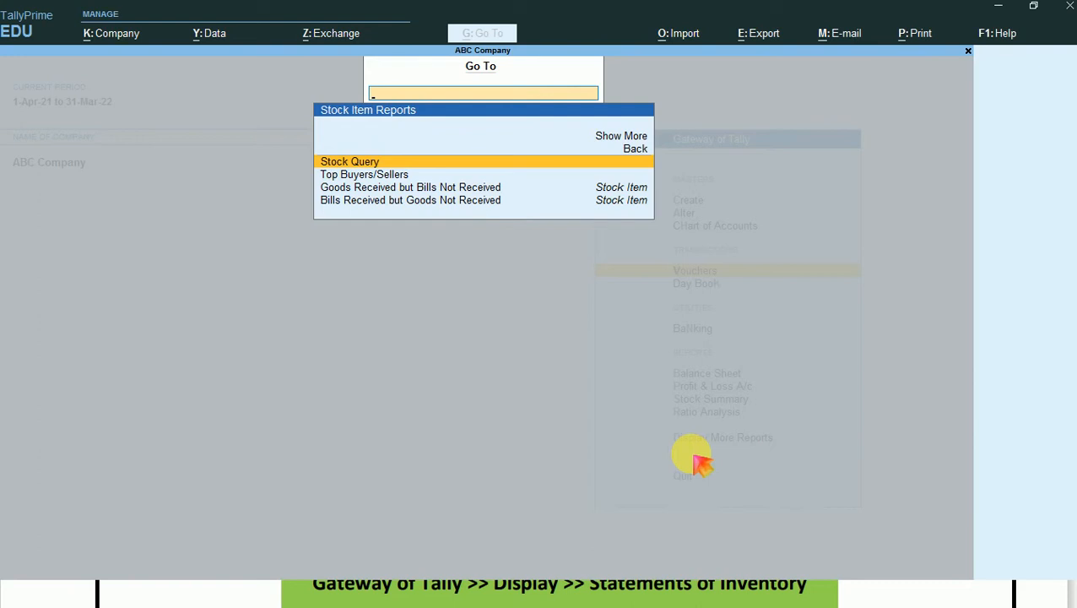
{"action": "key", "text": "Escape"}
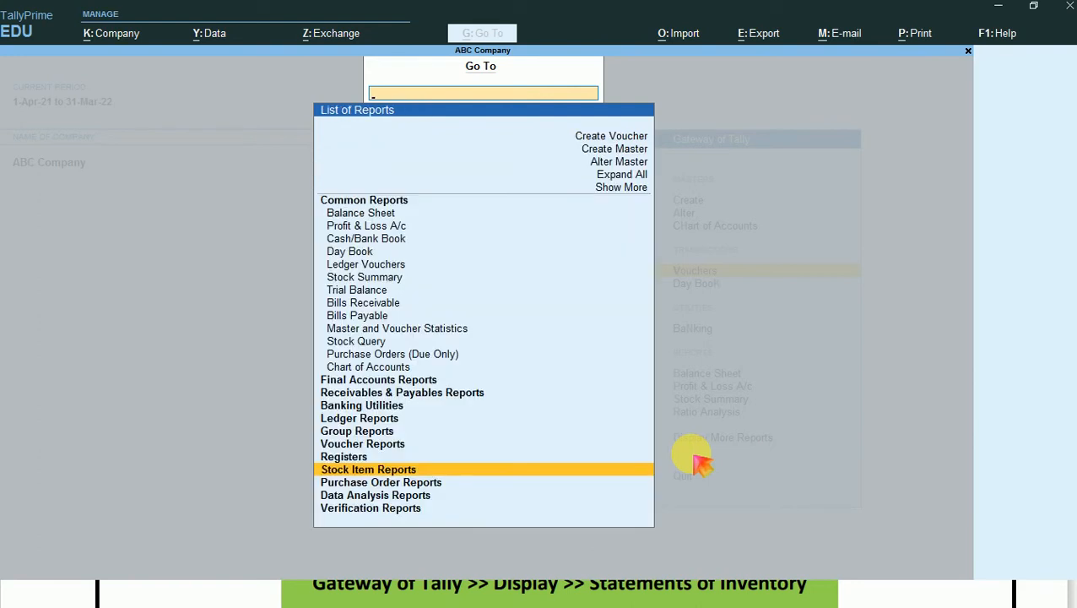
- Look into the Purchase Order Reports group and go back to the list of reports
{"action": "key", "text": "Down"}
{"action": "key", "text": "Down"}
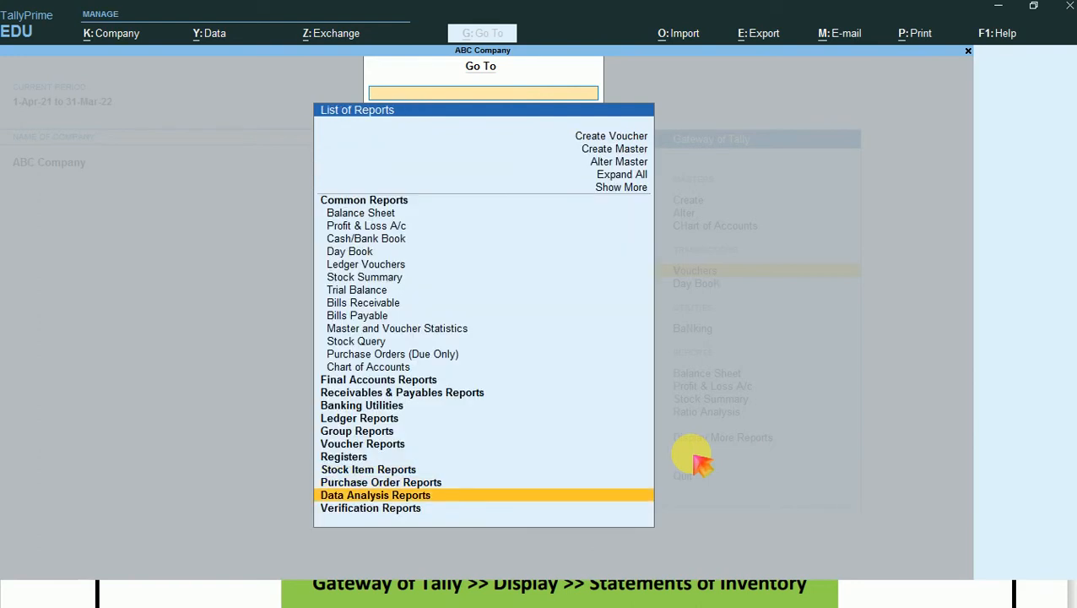
{"action": "key", "text": "Up"}
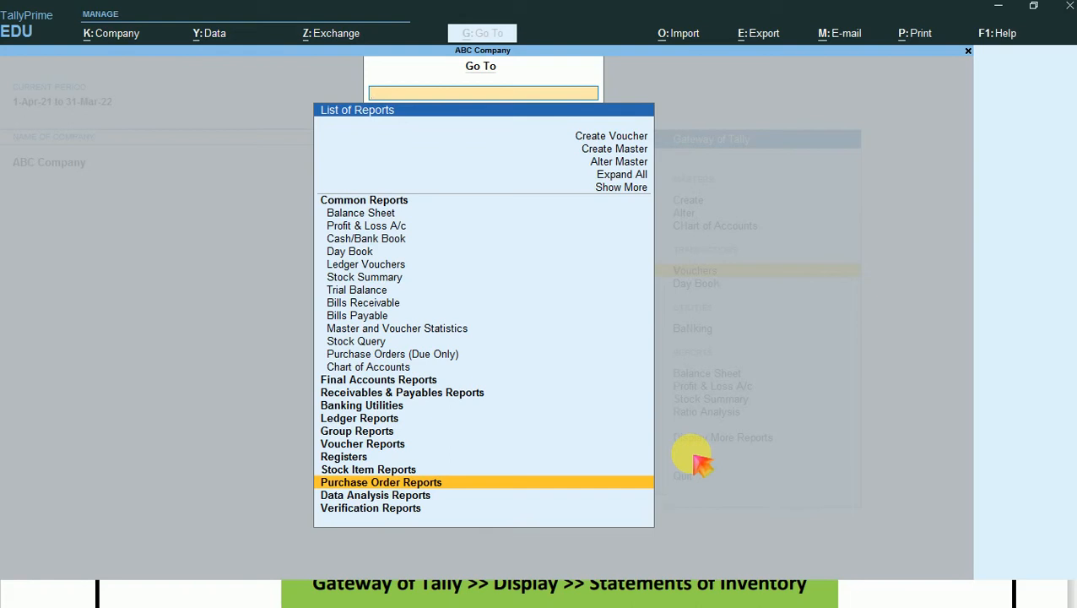
{"action": "key", "text": "Return"}
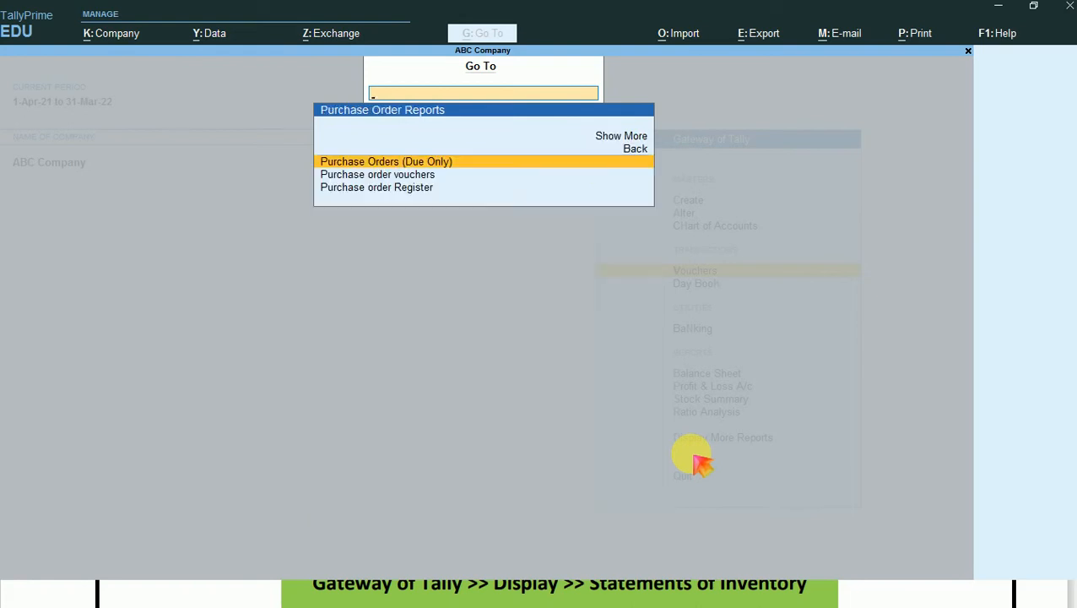
{"action": "key", "text": "Escape"}
- Expand all report groups in the Go To list
{"action": "key", "text": "Up"}
{"action": "key", "text": "Up"}
{"action": "key", "text": "Up"}
{"action": "key", "text": "Up"}
{"action": "key", "text": "Up"}
{"action": "key", "text": "Up"}
{"action": "key", "text": "Up"}
{"action": "key", "text": "Up"}
{"action": "key", "text": "Up"}
{"action": "key", "text": "Up"}
{"action": "key", "text": "Up"}
{"action": "key", "text": "Up"}
{"action": "key", "text": "Up"}
{"action": "key", "text": "Up"}
{"action": "key", "text": "Up"}
{"action": "key", "text": "Up"}
{"action": "key", "text": "Up"}
{"action": "key", "text": "Up"}
{"action": "key", "text": "Up"}
{"action": "key", "text": "Up"}
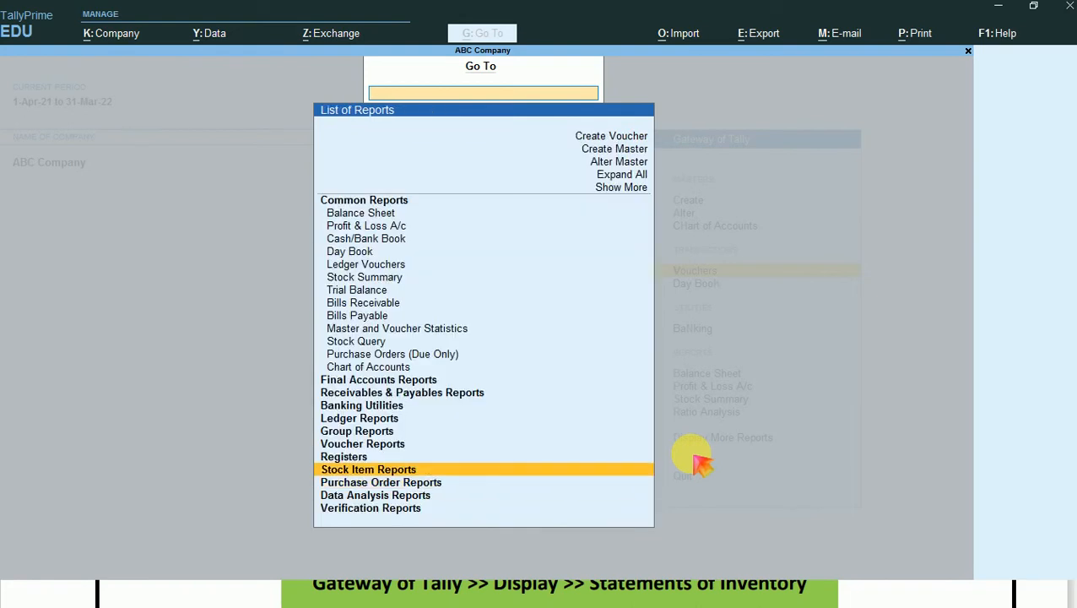
{"action": "key", "text": "Up"}
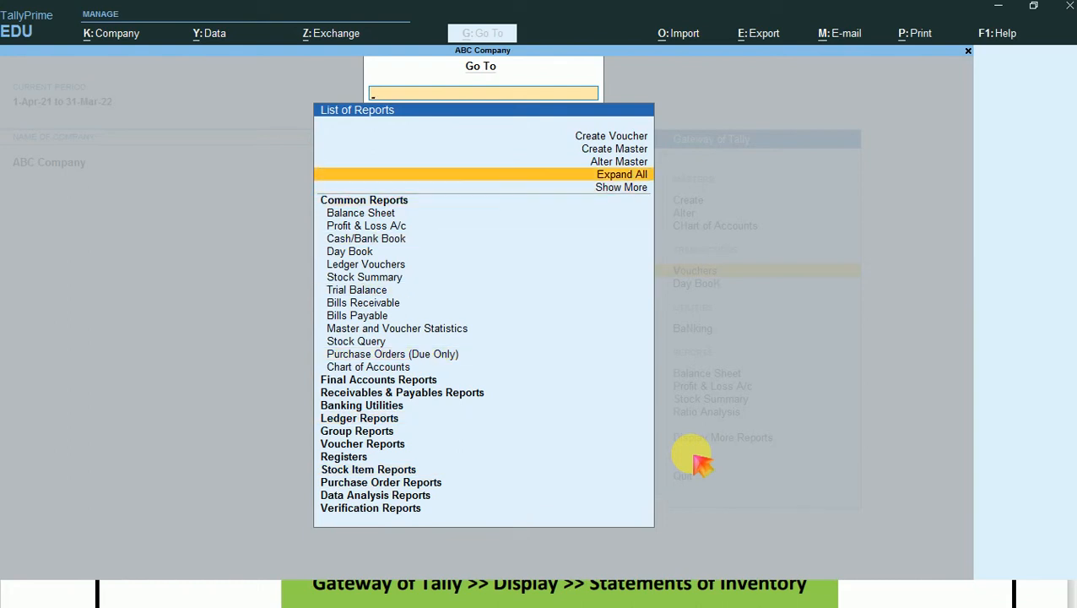
{"action": "key", "text": "Return"}
- Open the Purchase Orders (Due Only) report from the expanded list and show it in detailed form
{"action": "key", "text": "Down"}
{"action": "key", "text": "Down"}
{"action": "key", "text": "Down"}
{"action": "key", "text": "Down"}
{"action": "key", "text": "Down"}
{"action": "key", "text": "Down"}
{"action": "key", "text": "Down"}
{"action": "key", "text": "Down"}
{"action": "key", "text": "Down"}
{"action": "key", "text": "Down"}
{"action": "key", "text": "Down"}
{"action": "key", "text": "Down"}
{"action": "key", "text": "Down"}
{"action": "key", "text": "Down"}
{"action": "key", "text": "Down"}
{"action": "key", "text": "Down"}
{"action": "key", "text": "Down"}
{"action": "key", "text": "Down"}
{"action": "key", "text": "Down"}
{"action": "key", "text": "Down"}
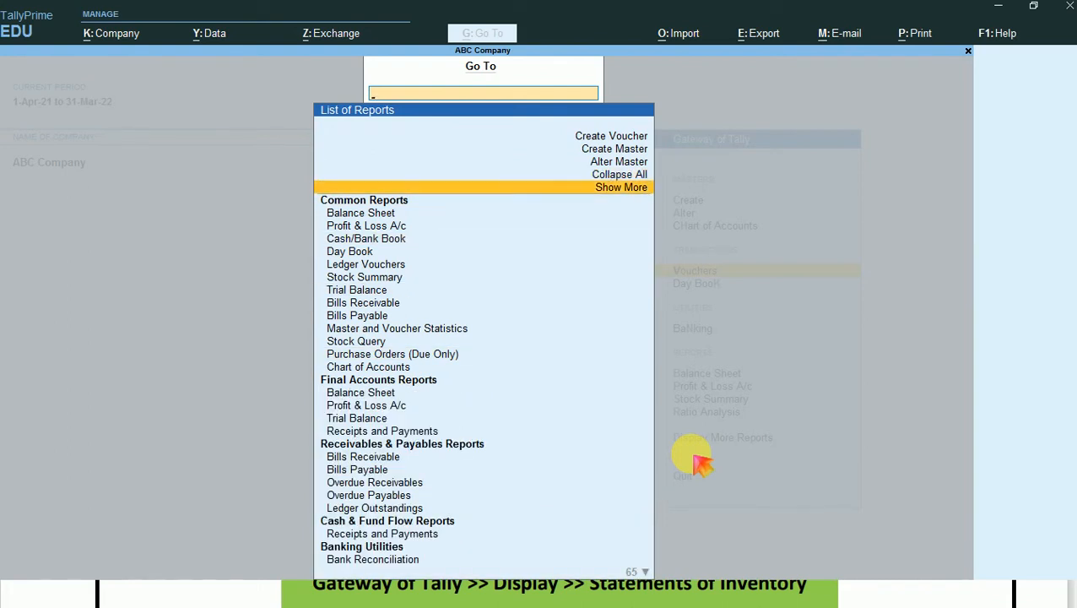
{"action": "key", "text": "Down"}
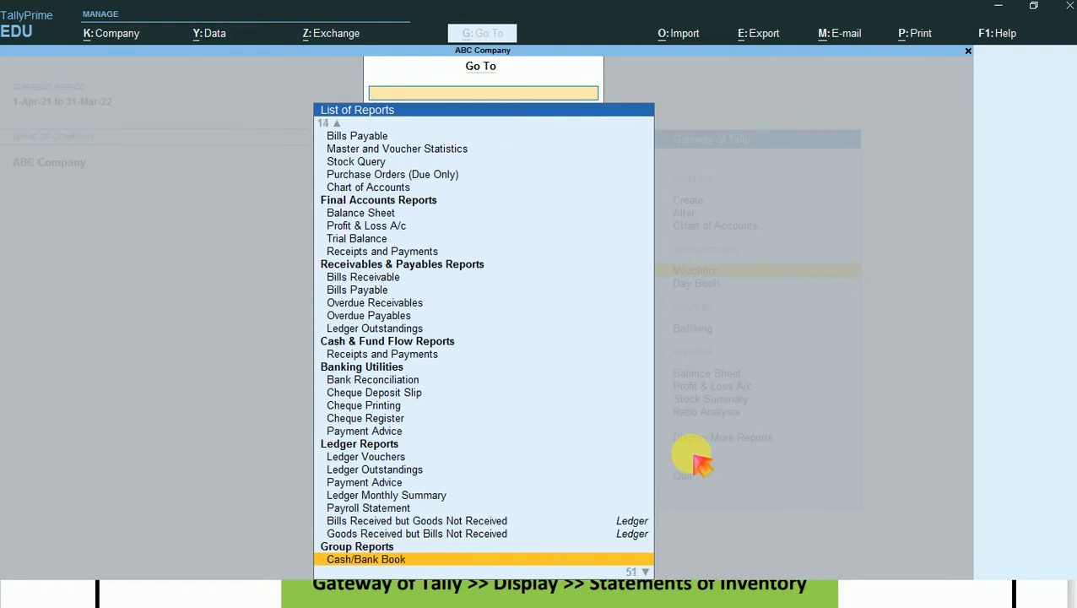
{"action": "key", "text": "Down"}
{"action": "key", "text": "Down"}
{"action": "key", "text": "Down"}
{"action": "key", "text": "Down"}
{"action": "key", "text": "Down"}
{"action": "key", "text": "Down"}
{"action": "key", "text": "Down"}
{"action": "key", "text": "Down"}
{"action": "key", "text": "Down"}
{"action": "key", "text": "Down"}
{"action": "key", "text": "Down"}
{"action": "key", "text": "Down"}
{"action": "key", "text": "Down"}
{"action": "key", "text": "Down"}
{"action": "key", "text": "Down"}
{"action": "key", "text": "Down"}
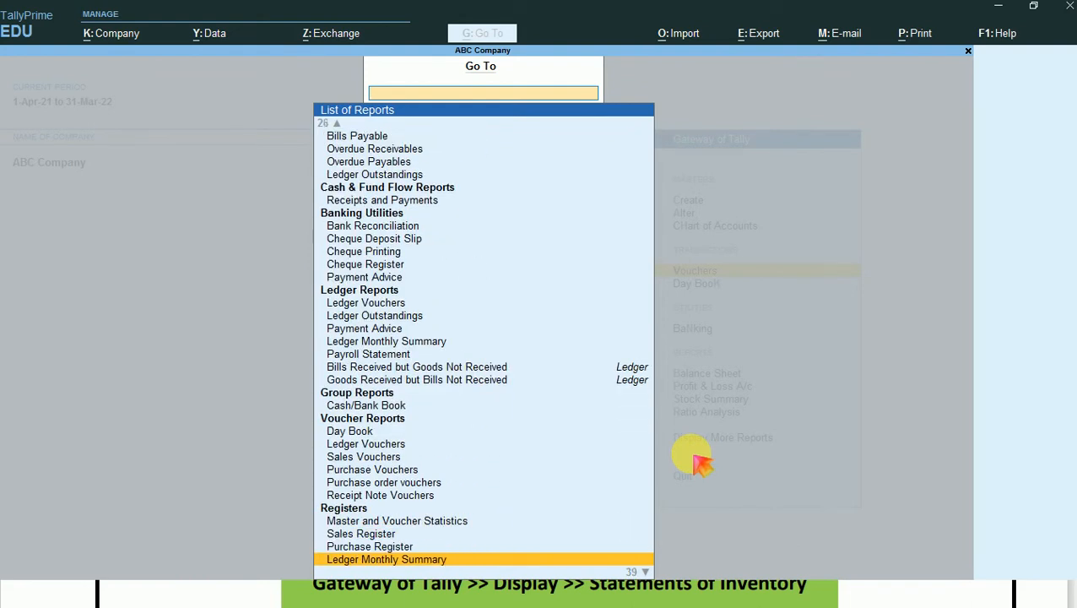
{"action": "key", "text": "Down"}
{"action": "key", "text": "Down"}
{"action": "key", "text": "Down"}
{"action": "key", "text": "Down"}
{"action": "key", "text": "Down"}
{"action": "key", "text": "Down"}
{"action": "key", "text": "Down"}
{"action": "key", "text": "Down"}
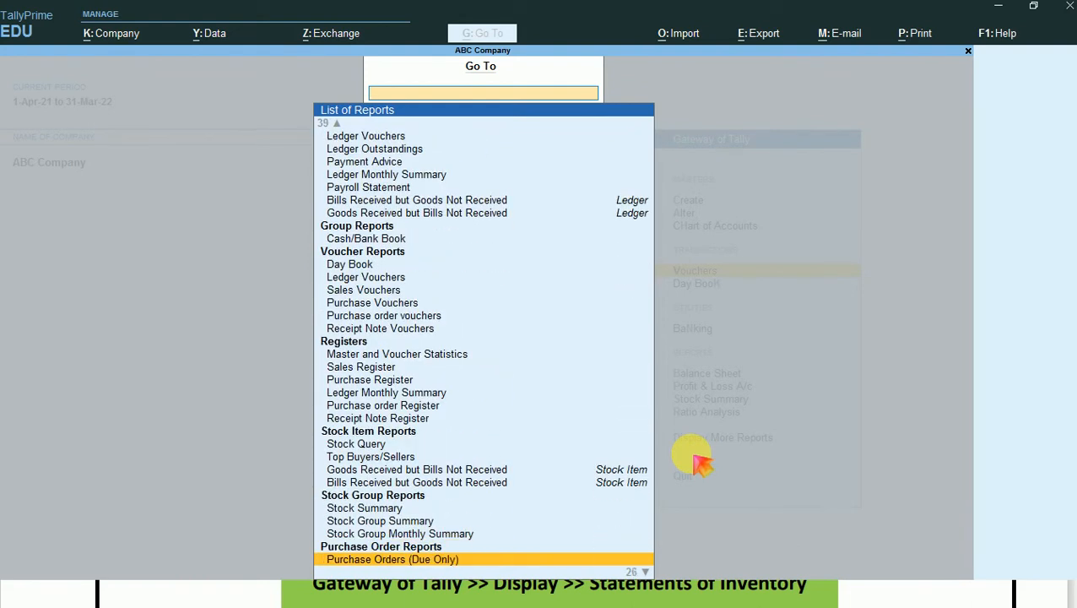
{"action": "key", "text": "Down"}
{"action": "key", "text": "Down"}
{"action": "key", "text": "Down"}
{"action": "key", "text": "Down"}
{"action": "key", "text": "Down"}
{"action": "key", "text": "Down"}
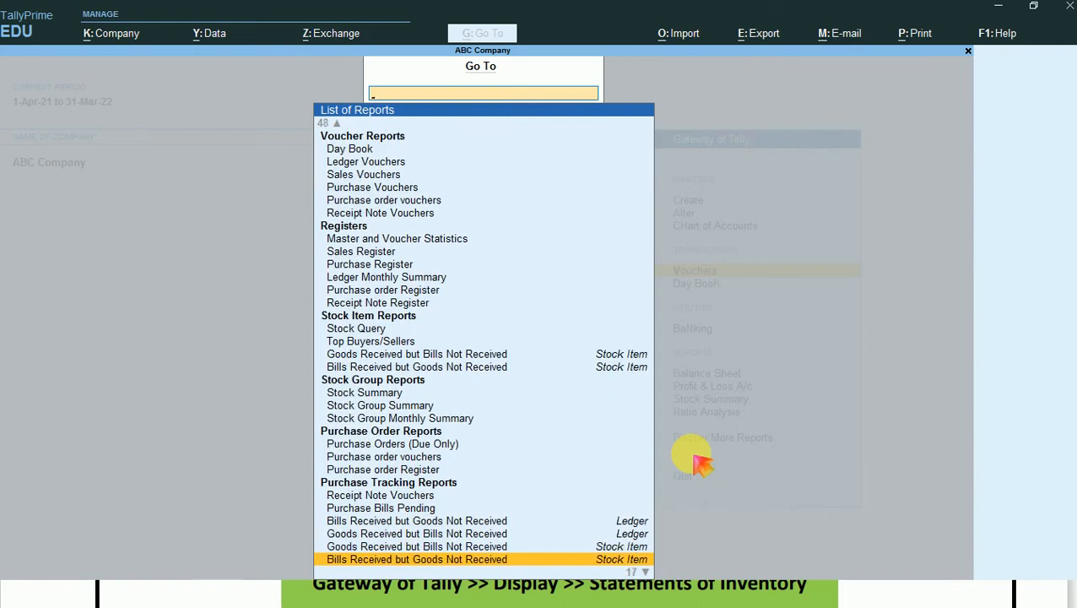
{"action": "key", "text": "Down"}
{"action": "key", "text": "Up"}
{"action": "key", "text": "Up"}
{"action": "key", "text": "Up"}
{"action": "key", "text": "Up"}
{"action": "key", "text": "Up"}
{"action": "key", "text": "Up"}
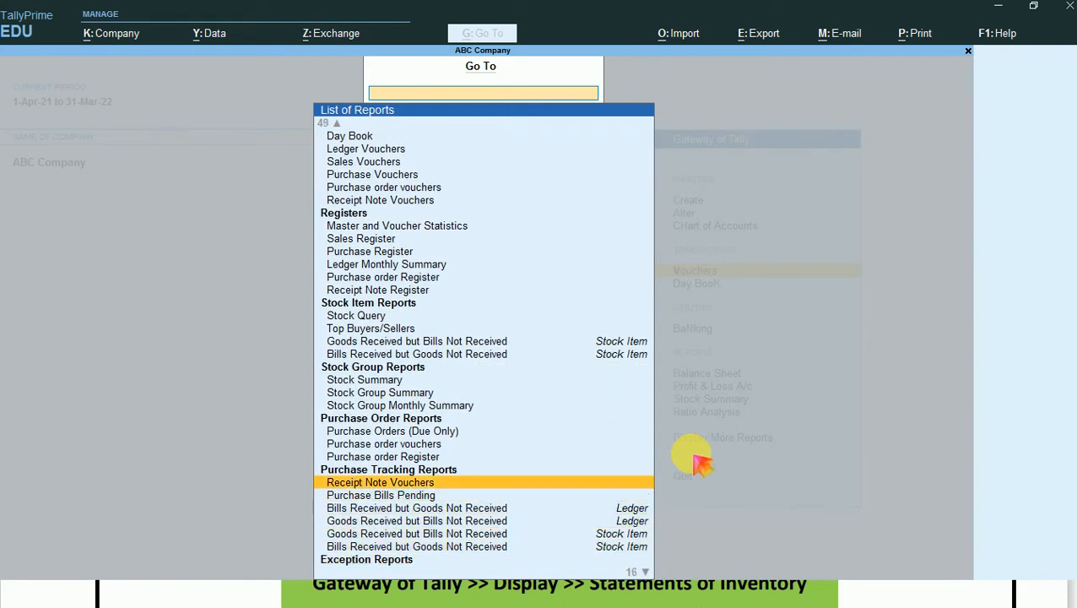
{"action": "key", "text": "Up"}
{"action": "key", "text": "Up"}
{"action": "key", "text": "Up"}
{"action": "key", "text": "Up"}
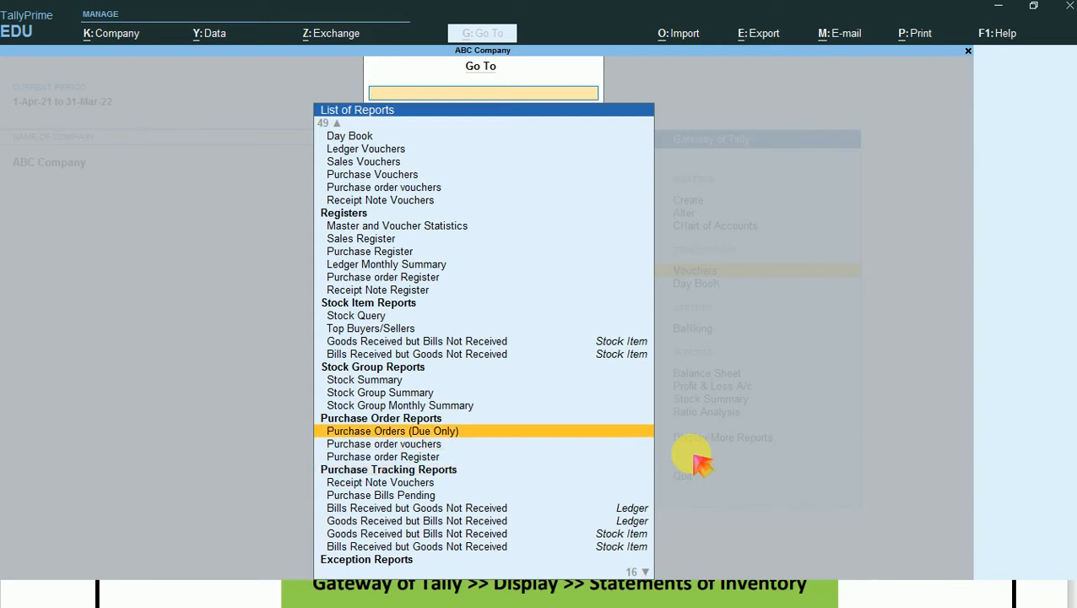
{"action": "key", "text": "Return"}
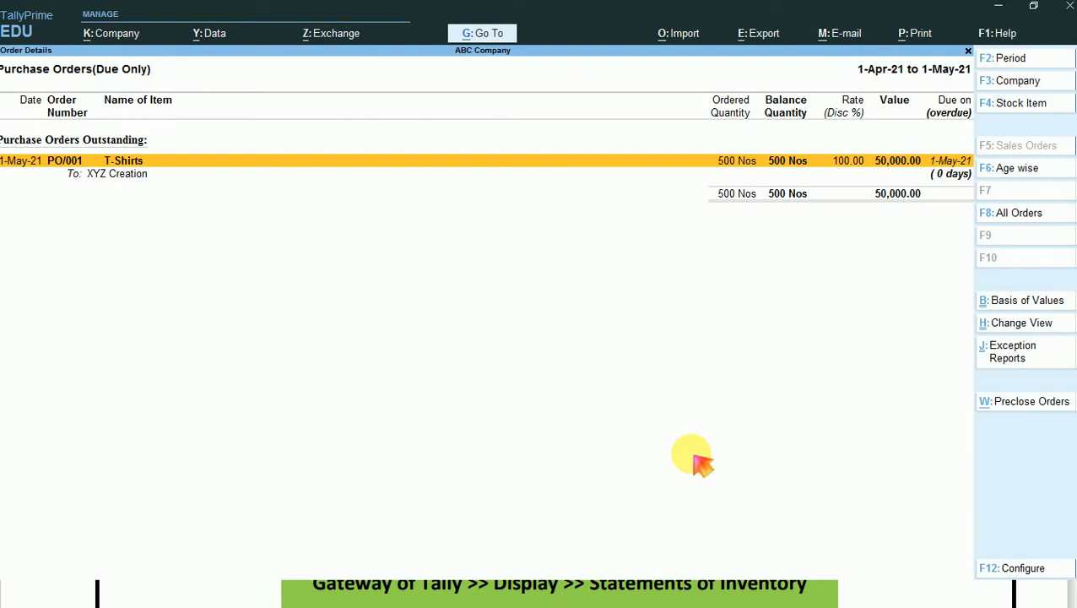
{"action": "key", "text": "alt"}
{"action": "key", "text": "alt+F5"}
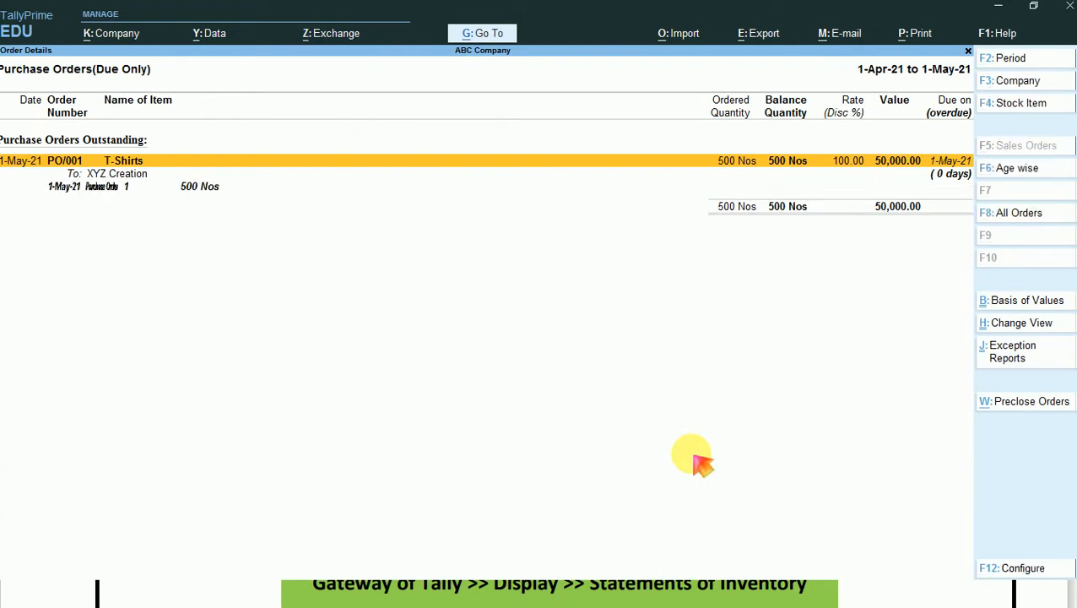
- On a full-screen capture, outline in red the report title, Purchase Orders Outstanding heading, total balance quantity, total value and due date
{"action": "key", "text": "Print"}
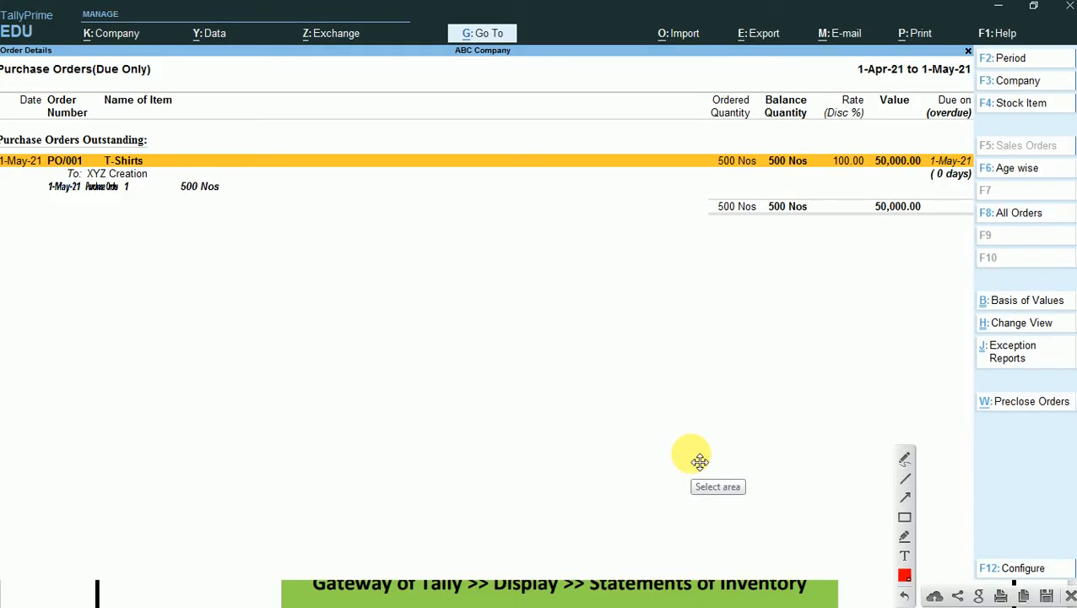
{"action": "left_click", "coordinate": [903, 516]}
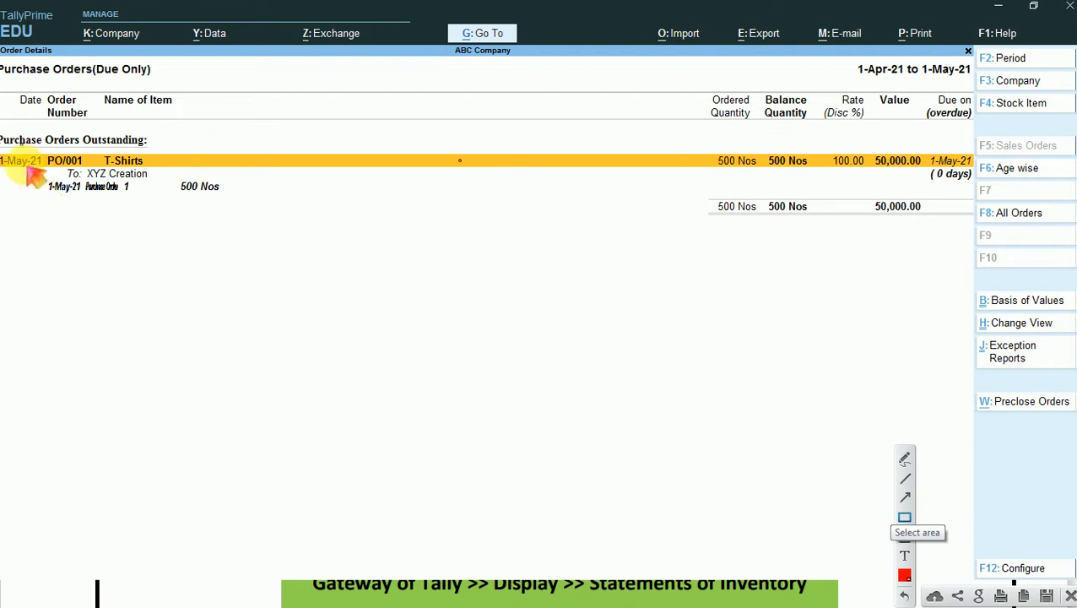
{"action": "left_click_drag", "start_coordinate": [3, 128], "coordinate": [156, 149]}
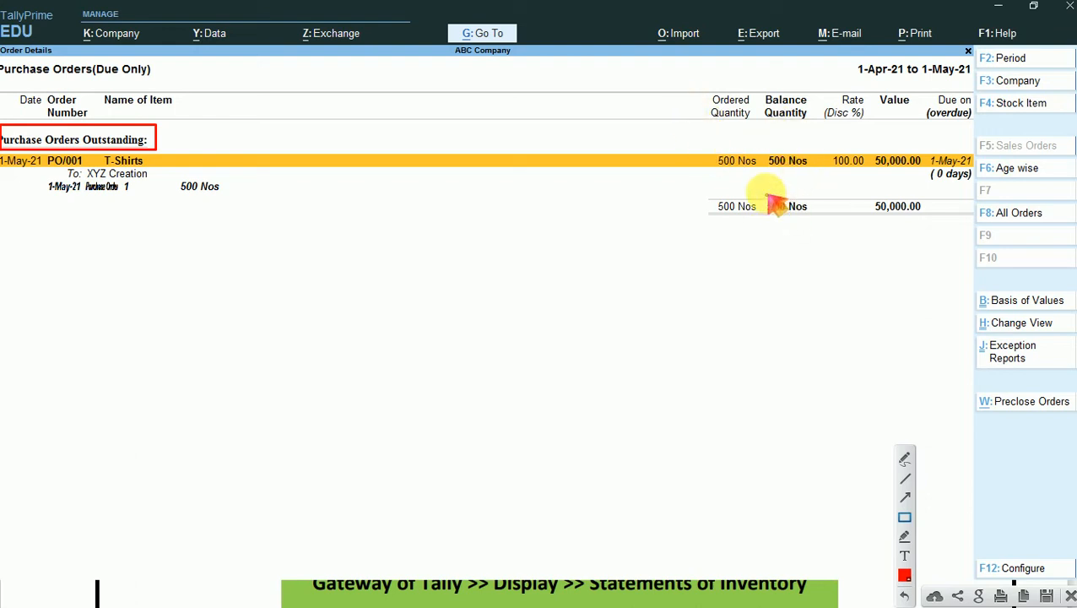
{"action": "left_click_drag", "start_coordinate": [764, 192], "coordinate": [815, 220]}
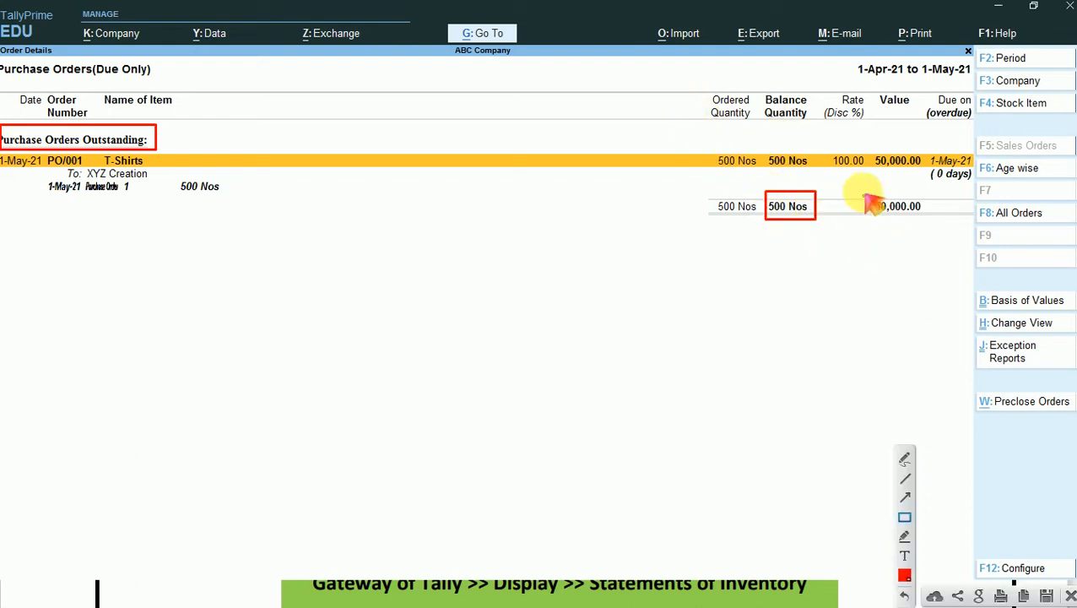
{"action": "left_click_drag", "start_coordinate": [863, 189], "coordinate": [929, 222]}
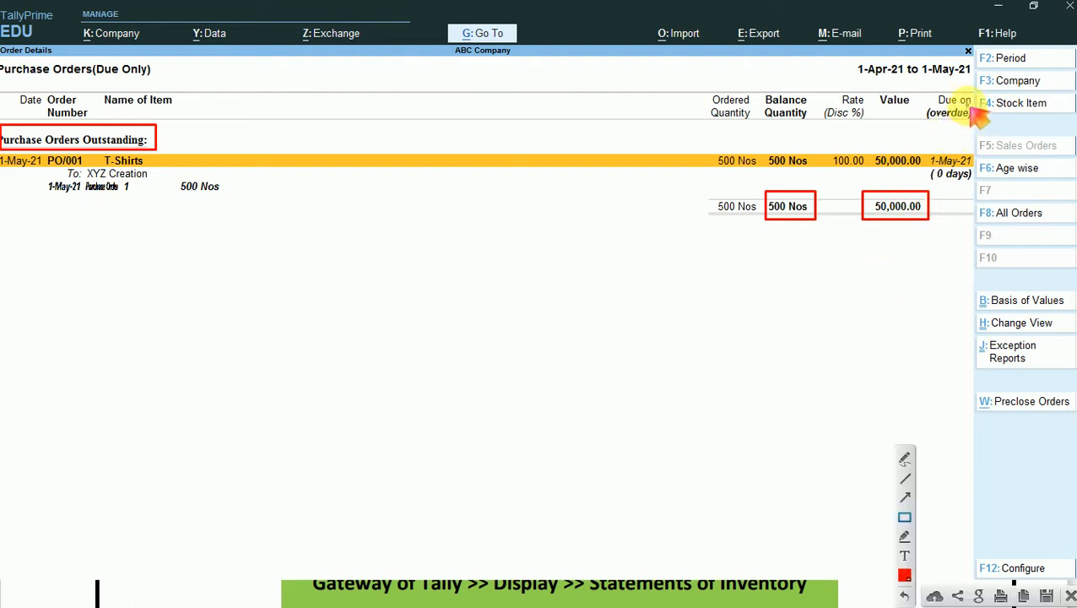
{"action": "left_click_drag", "start_coordinate": [928, 149], "coordinate": [976, 176]}
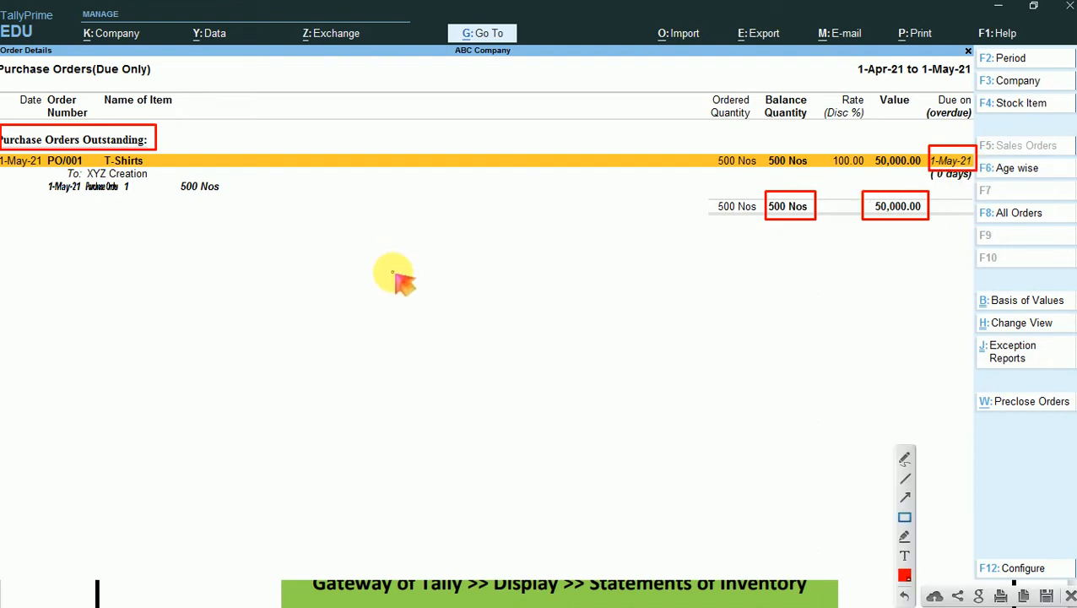
{"action": "left_click_drag", "start_coordinate": [168, 57], "coordinate": [2, 79]}
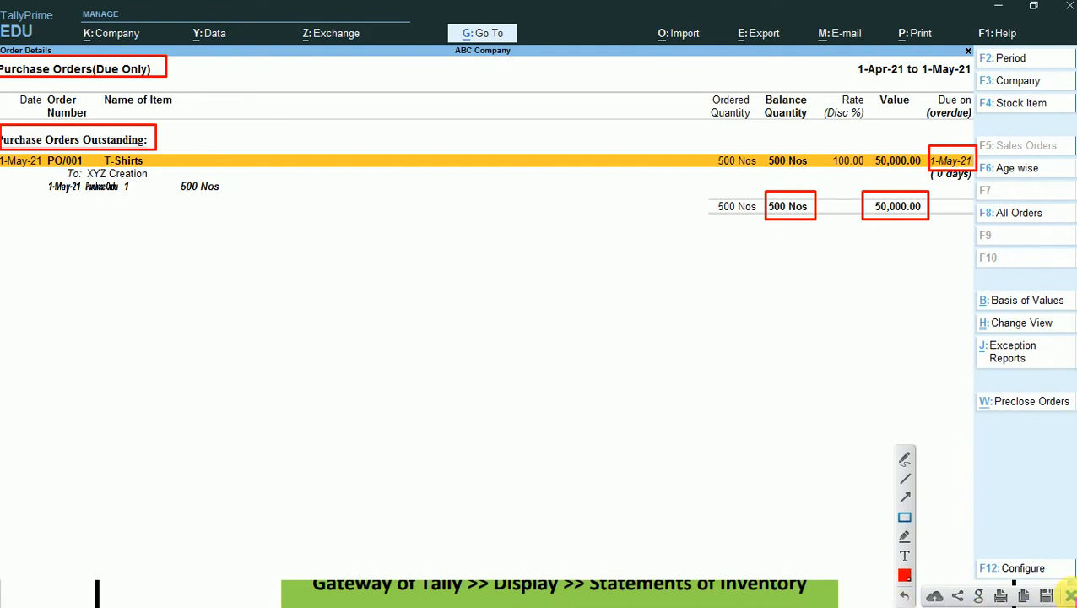
- Close the annotated capture and open voucher entry from the Gateway of Tally
{"action": "left_click", "coordinate": [1069, 595]}
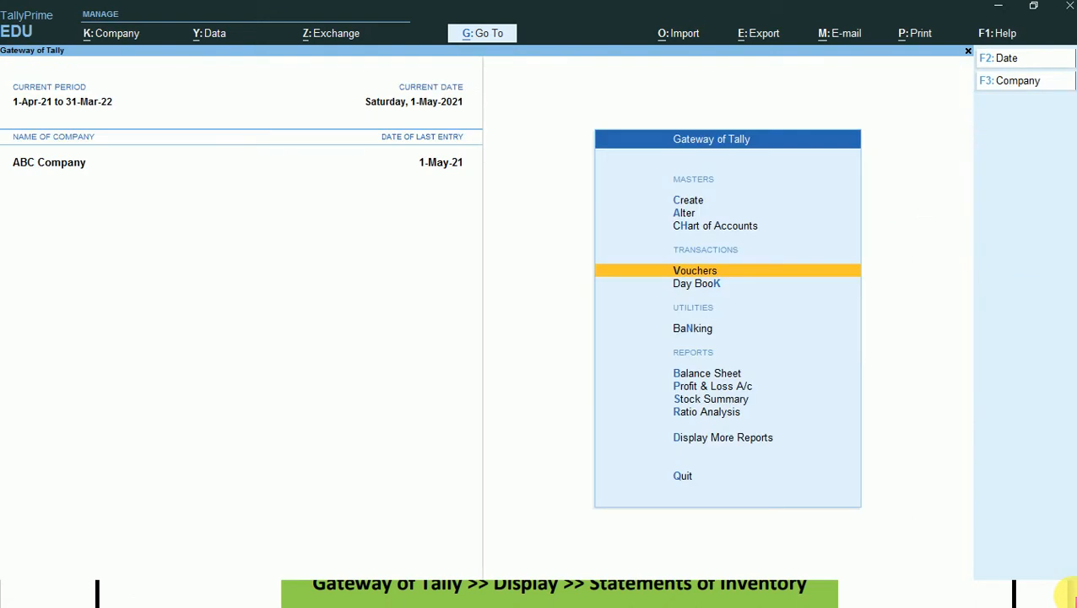
{"action": "key", "text": "Return"}
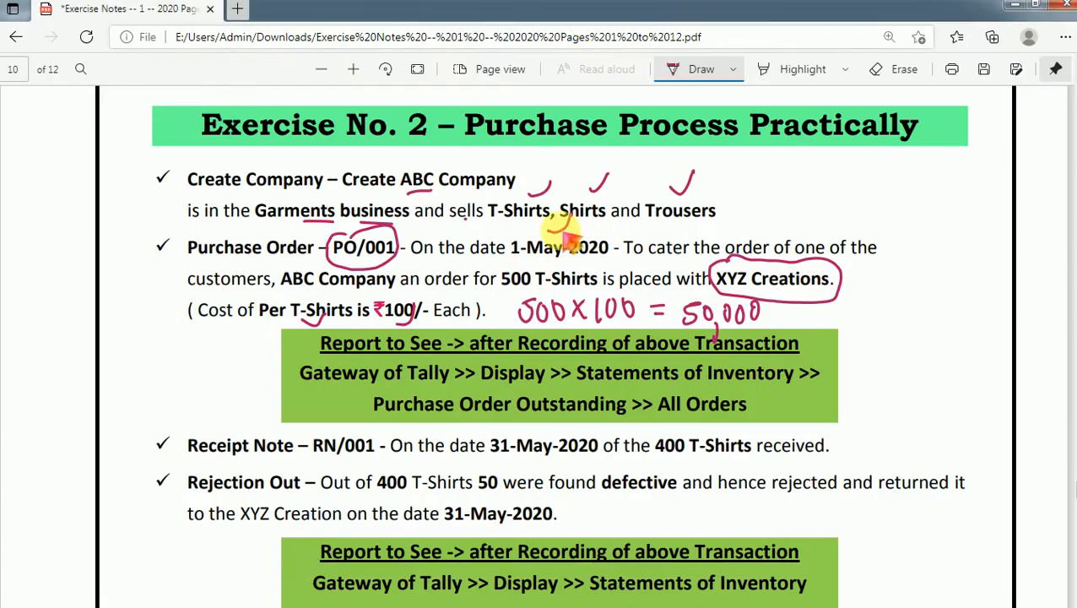
- Read the Receipt Note RN/001 and following tasks in the exercise PDF, then return to TallyPrime
{"action": "scroll", "coordinate": [218, 439], "scroll_direction": "down", "scroll_amount": 3}
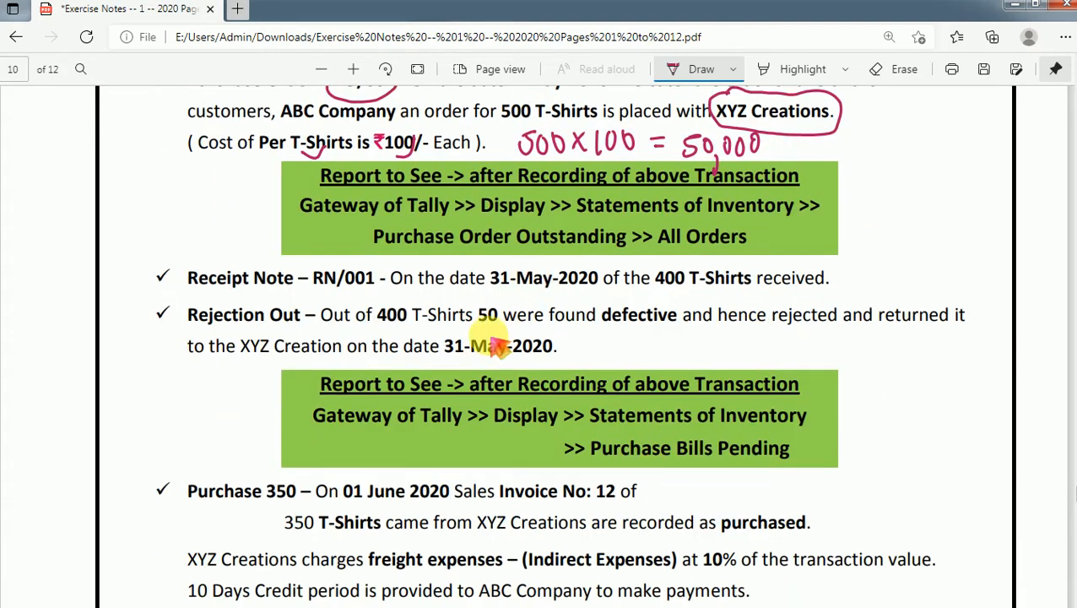
{"action": "scroll", "coordinate": [498, 345], "scroll_direction": "down", "scroll_amount": 4}
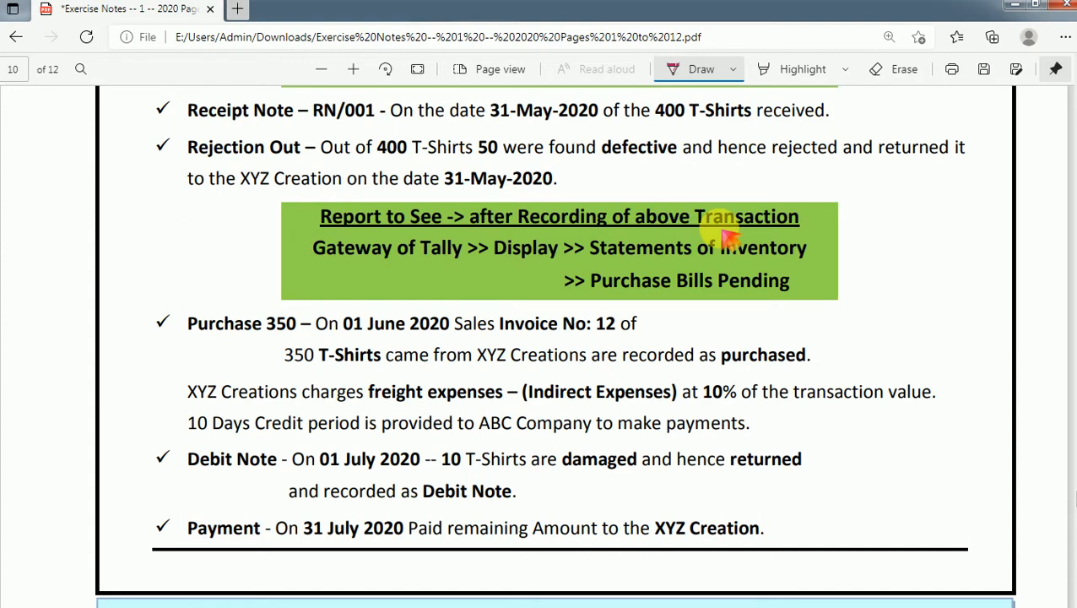
{"action": "key", "text": "alt+Tab"}
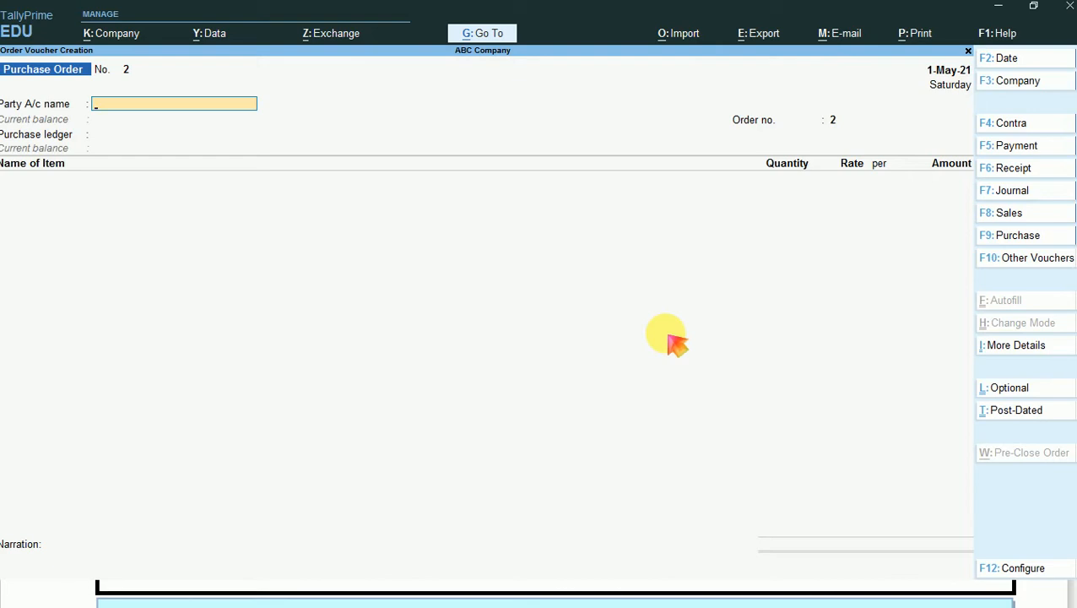
- Set the voucher date to 31-May-21
{"action": "key", "text": "F2"}
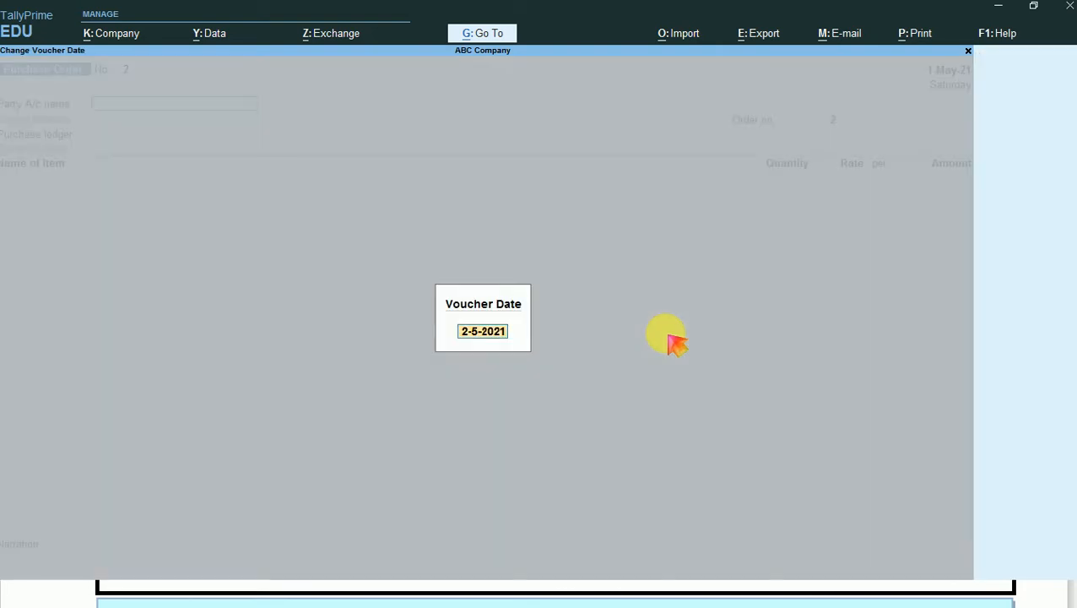
{"action": "type", "text": "31-5"}
{"action": "key", "text": "Return"}
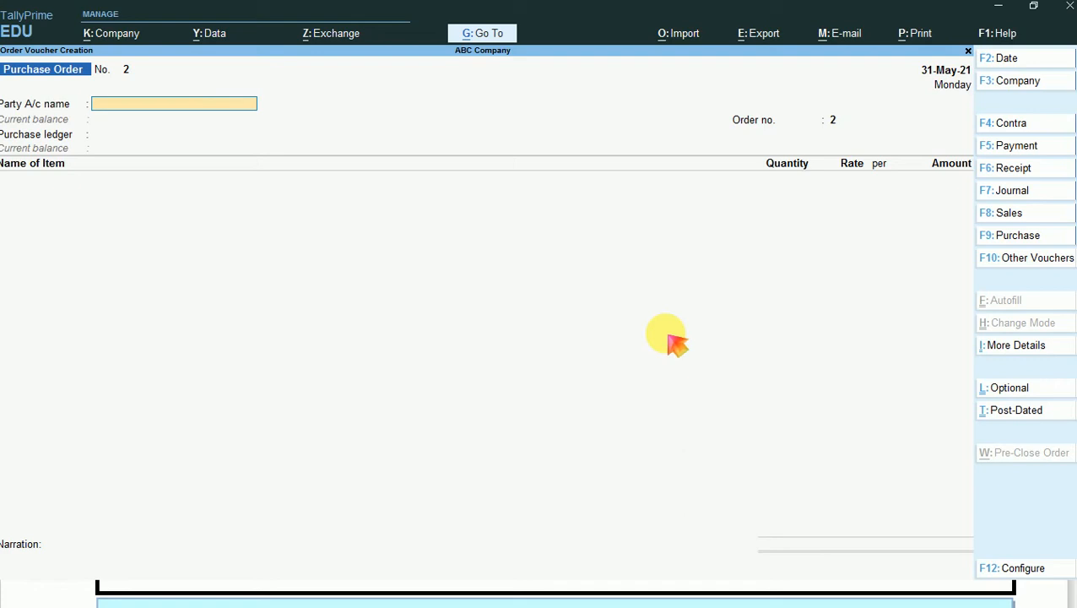
- Change the voucher type from Purchase Order to Receipt Note
{"action": "key", "text": "F10"}
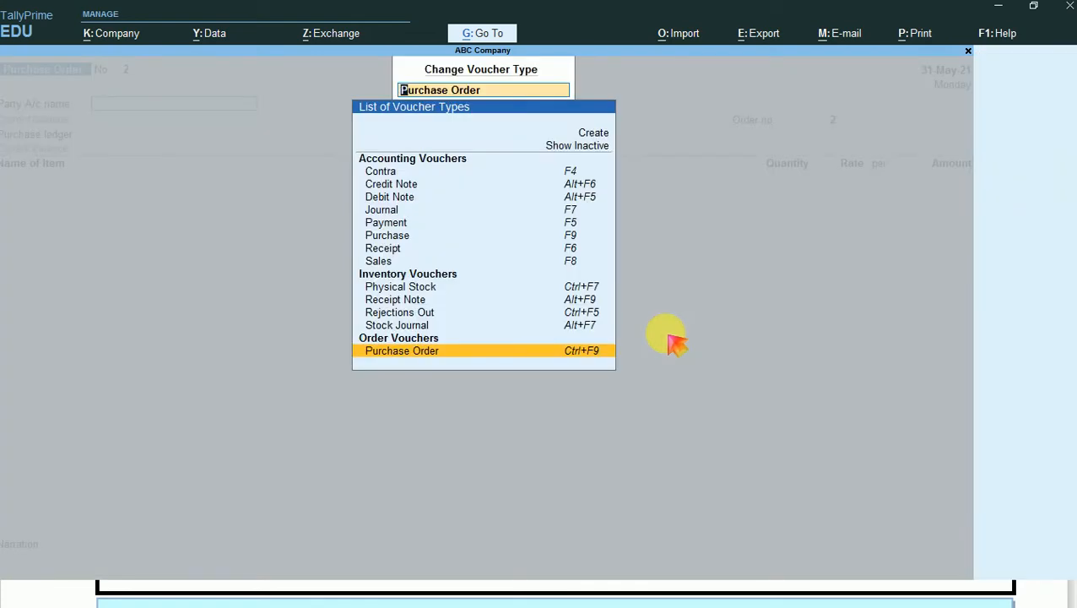
{"action": "key", "text": "Up"}
{"action": "key", "text": "Up"}
{"action": "key", "text": "Up"}
{"action": "key", "text": "Up"}
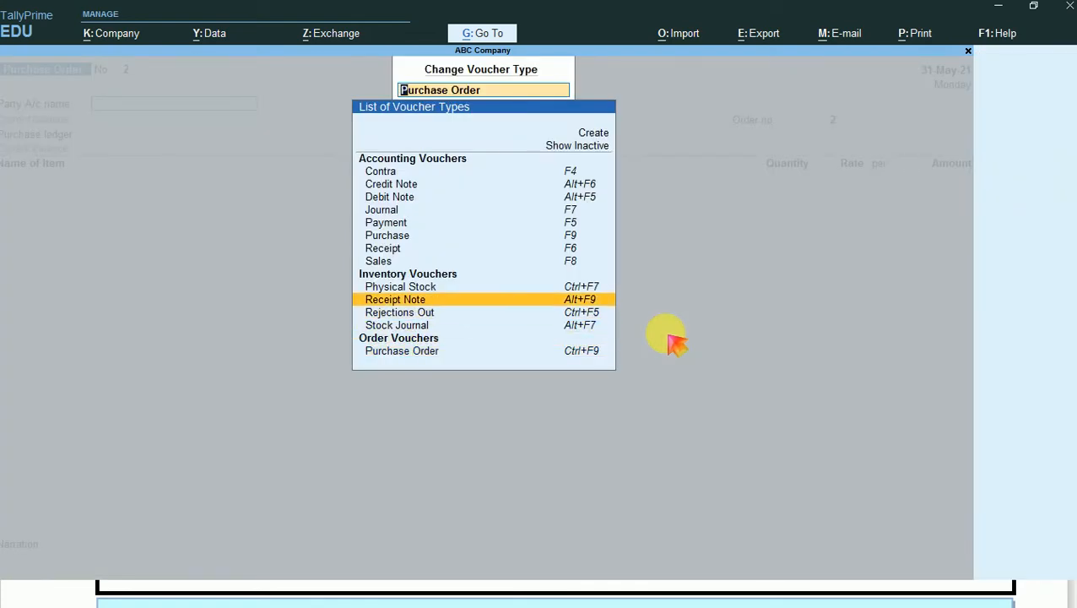
{"action": "key", "text": "Return"}
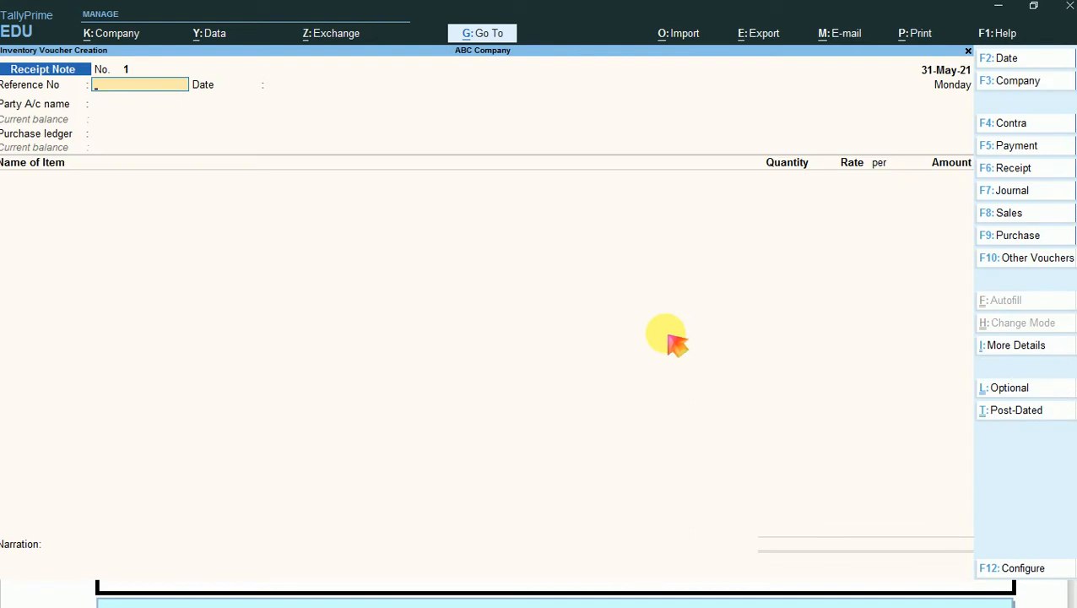
- Enter RN-001 as the receipt note's reference number with the reference date 31-May-21
{"action": "key", "text": "Return"}
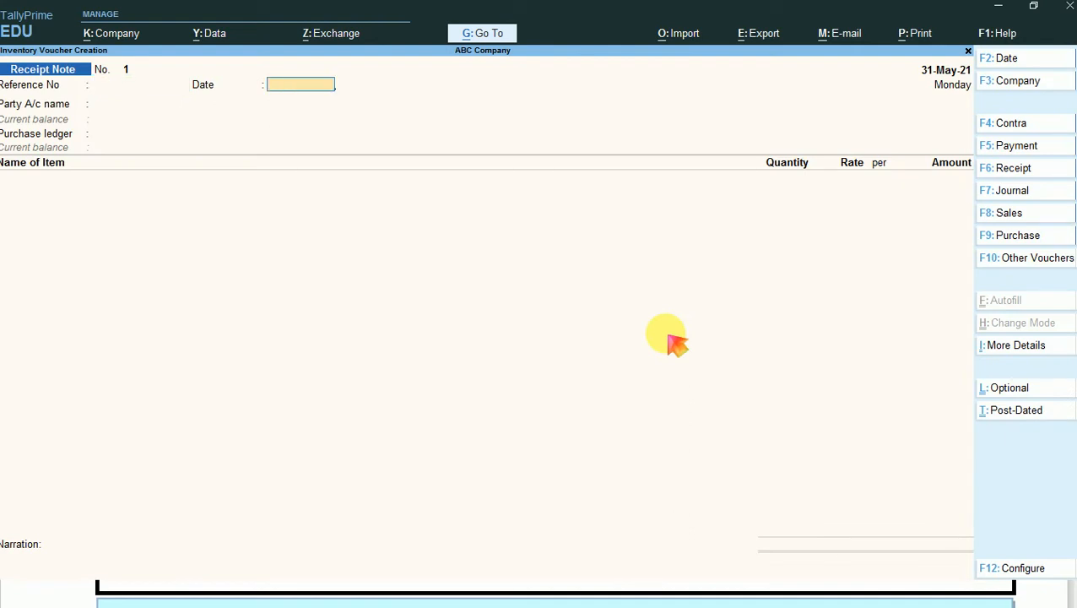
{"action": "key", "text": "BackSpace"}
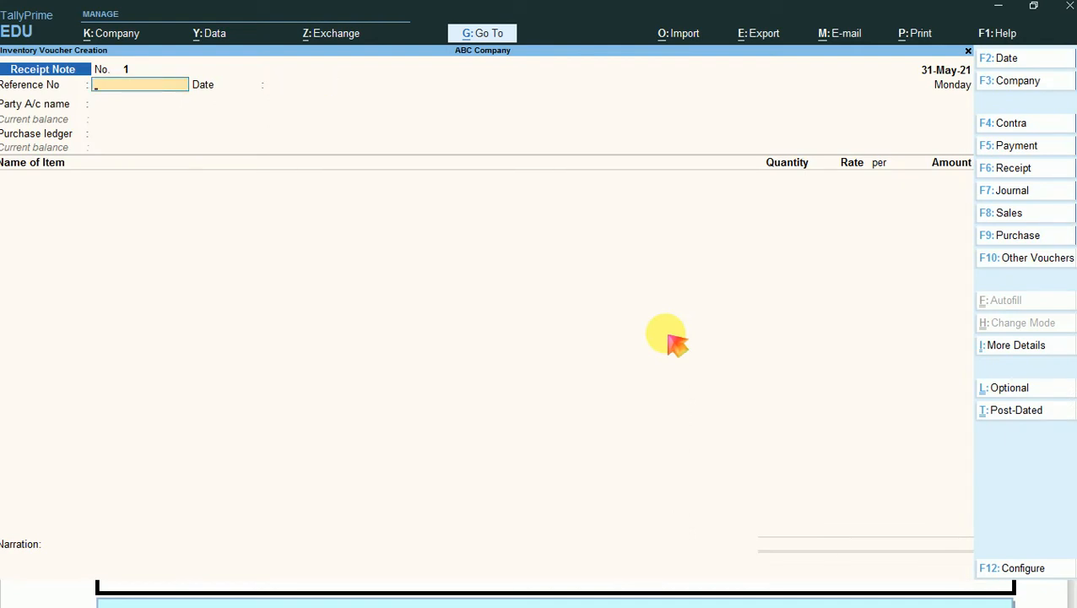
{"action": "type", "text": "31-5"}
{"action": "key", "text": "Return"}
{"action": "key", "text": "BackSpace"}
{"action": "type", "text": "RN-001"}
{"action": "key", "text": "Return"}
- Choose XYZ Creation as the party account and link the receipt note to order PO/001
{"action": "key", "text": "Return"}
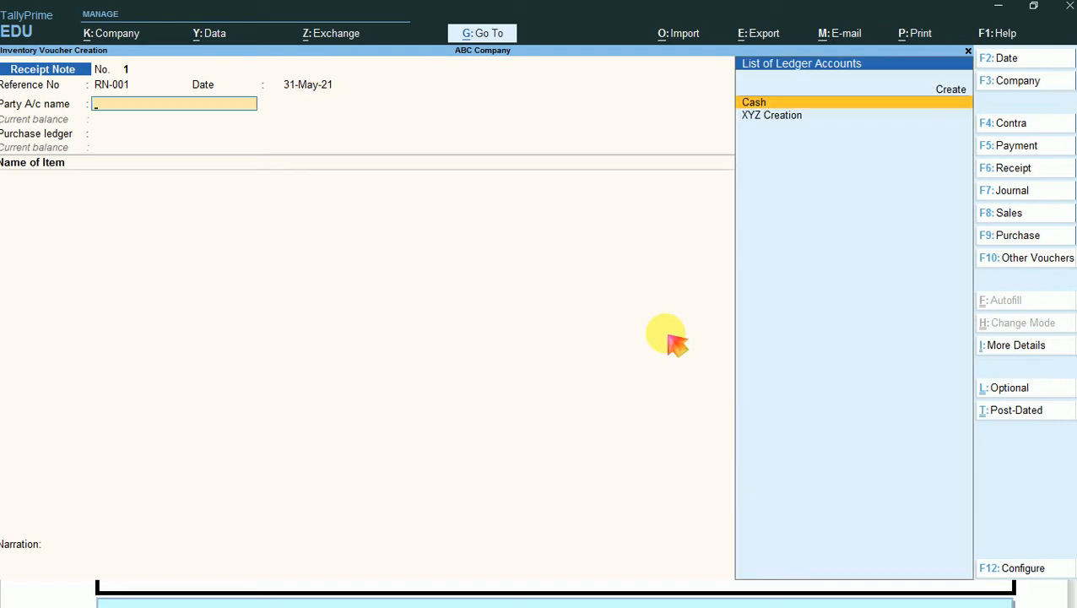
{"action": "key", "text": "Down"}
{"action": "key", "text": "Return"}
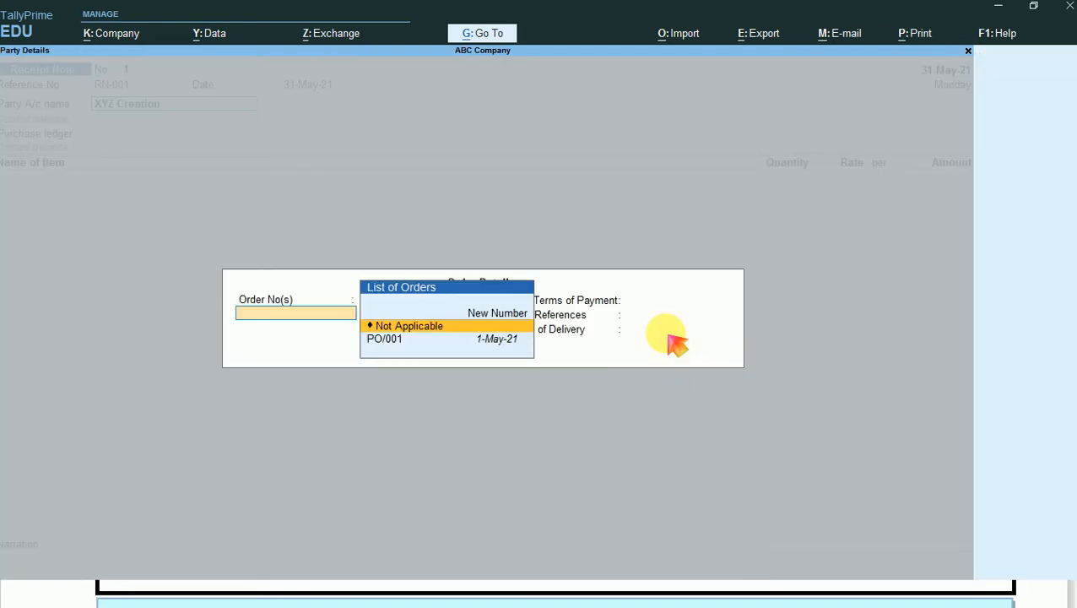
{"action": "key", "text": "Down"}
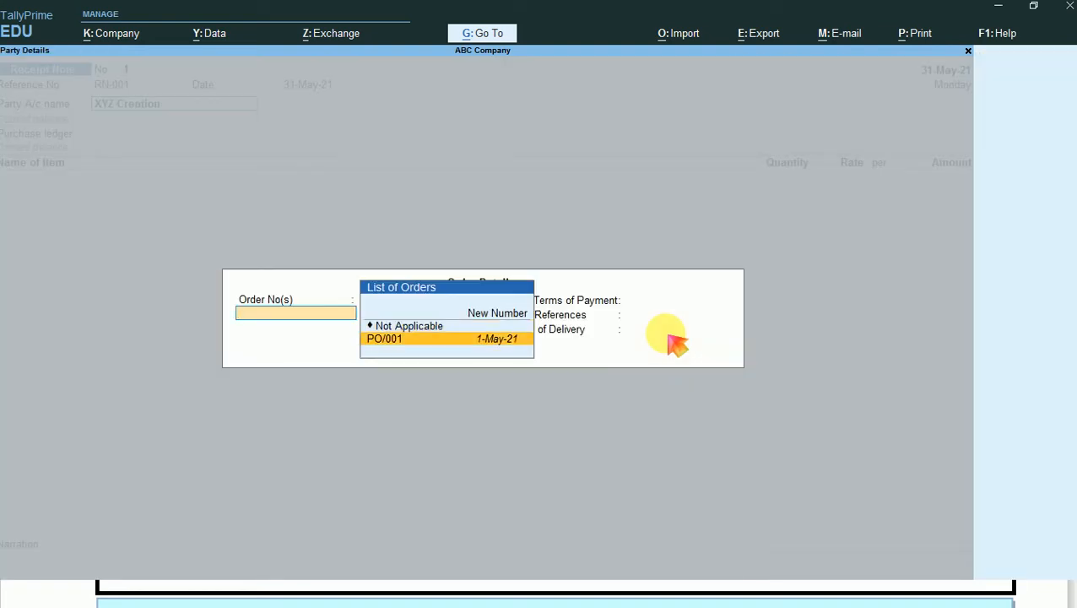
{"action": "key", "text": "Escape"}
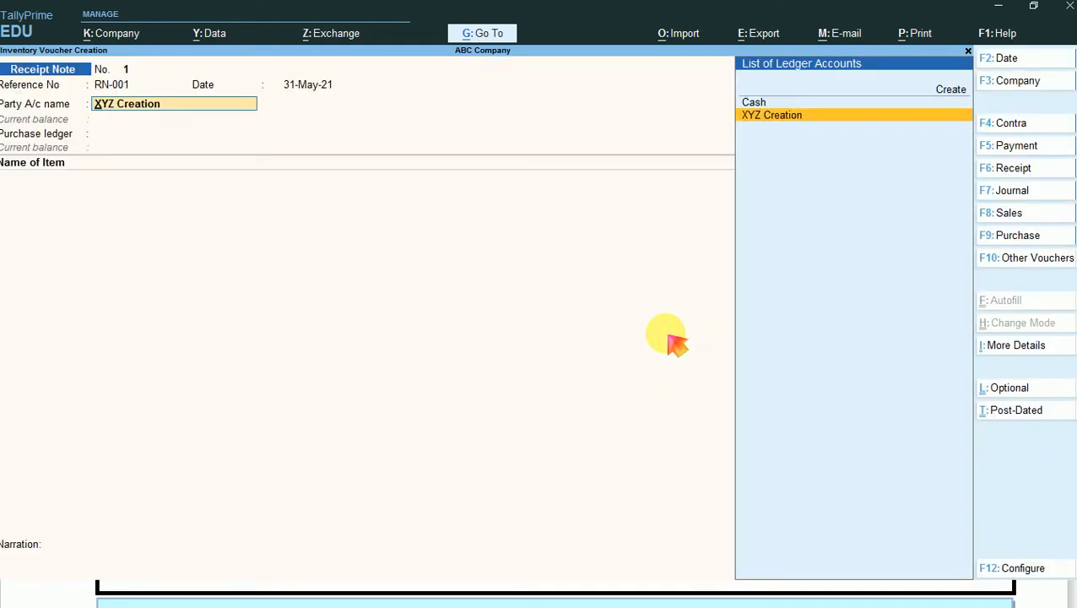
{"action": "key", "text": "Return"}
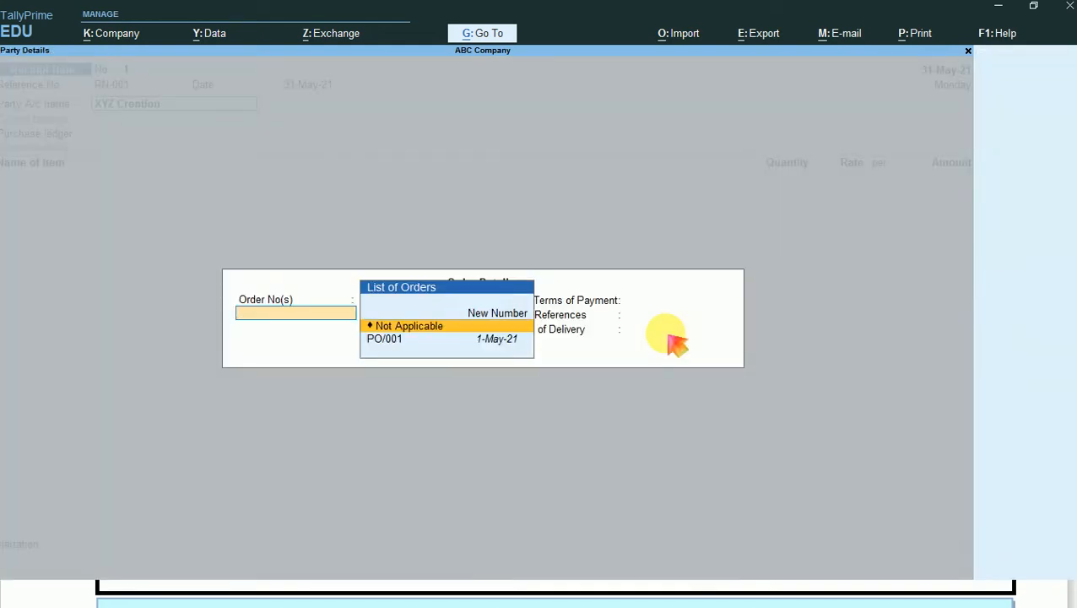
{"action": "key", "text": "Down"}
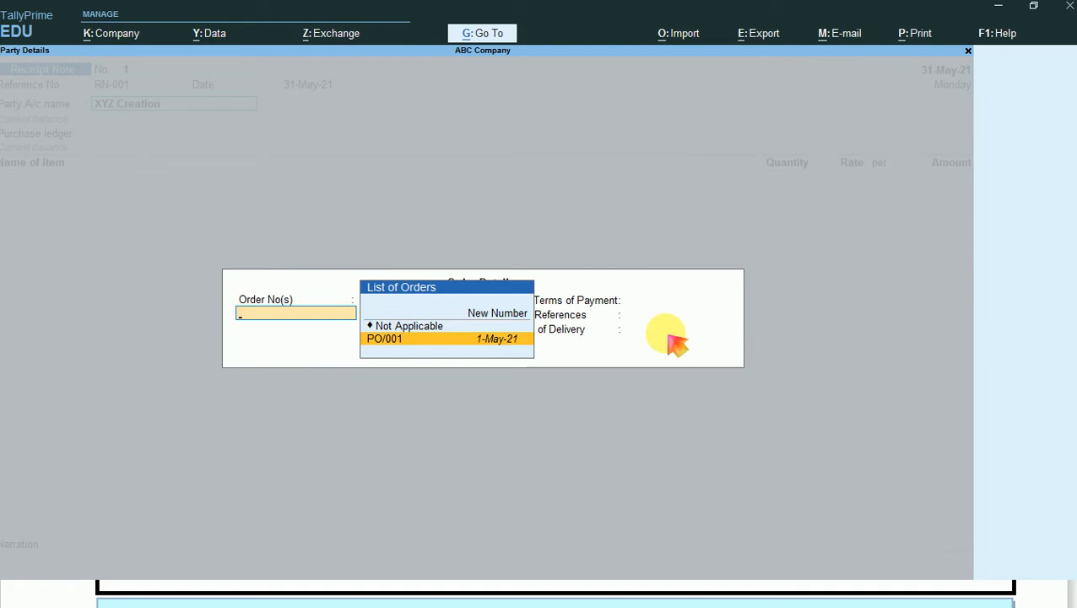
{"action": "key", "text": "Return"}
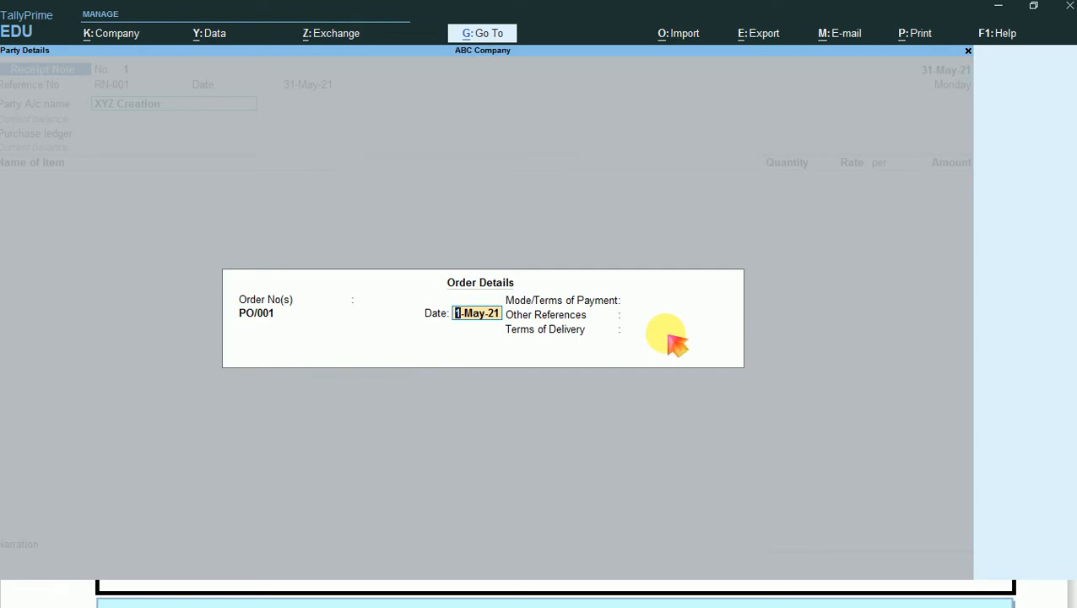
- Outline the order number PO/001 in red on a full-screen capture and close the capture
{"action": "key", "text": "Print"}
{"action": "left_click", "coordinate": [668, 337]}
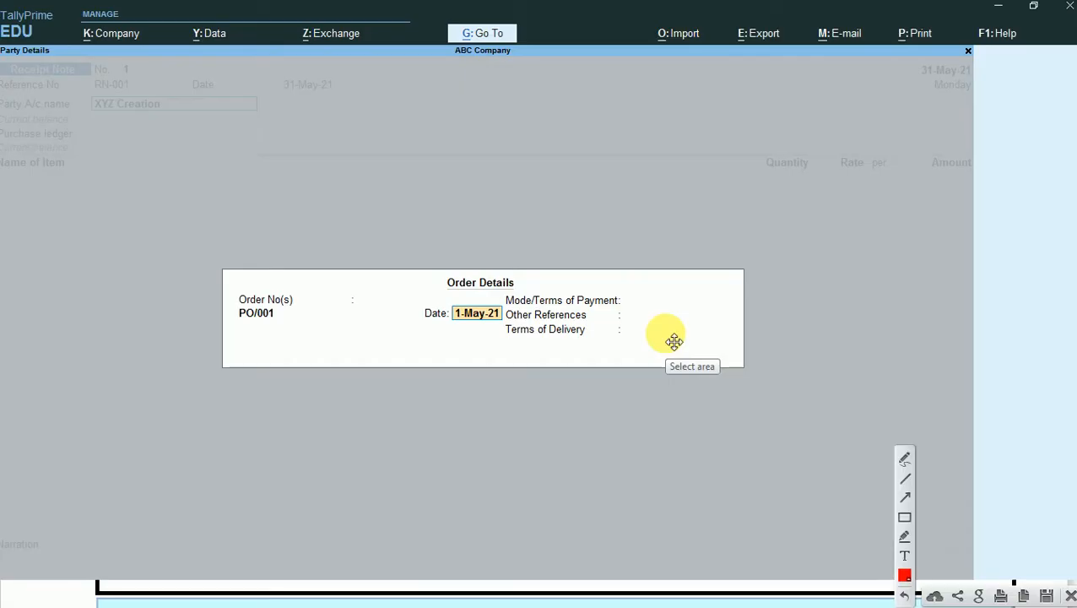
{"action": "left_click", "coordinate": [903, 518]}
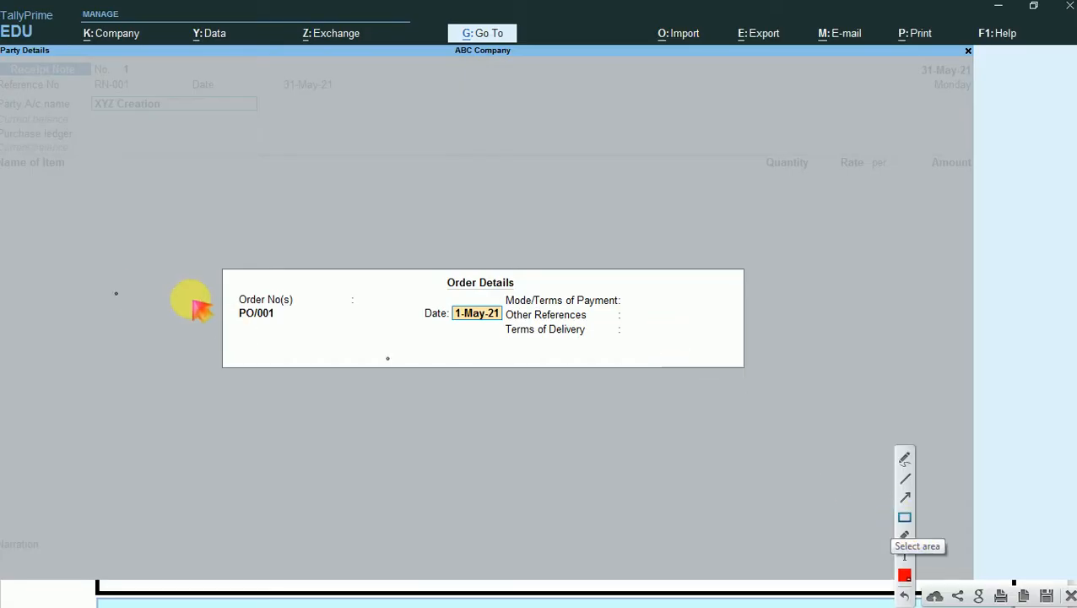
{"action": "mouse_move", "coordinate": [230, 284]}
{"action": "left_mouse_down"}
{"action": "mouse_move", "coordinate": [251, 314]}
{"action": "mouse_move", "coordinate": [300, 326]}
{"action": "left_mouse_up"}
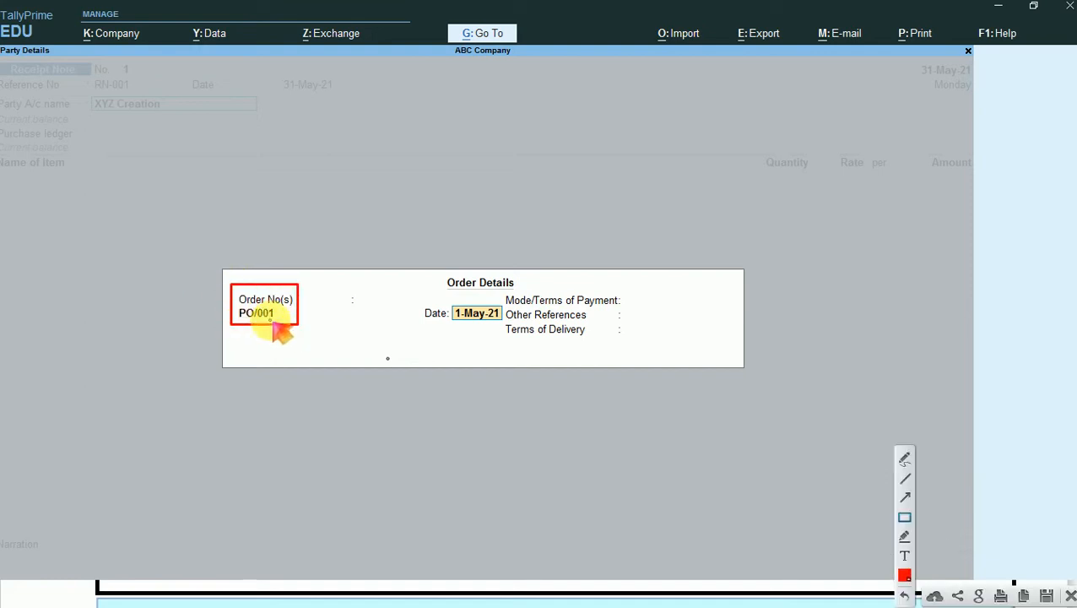
{"action": "left_click", "coordinate": [1070, 595]}
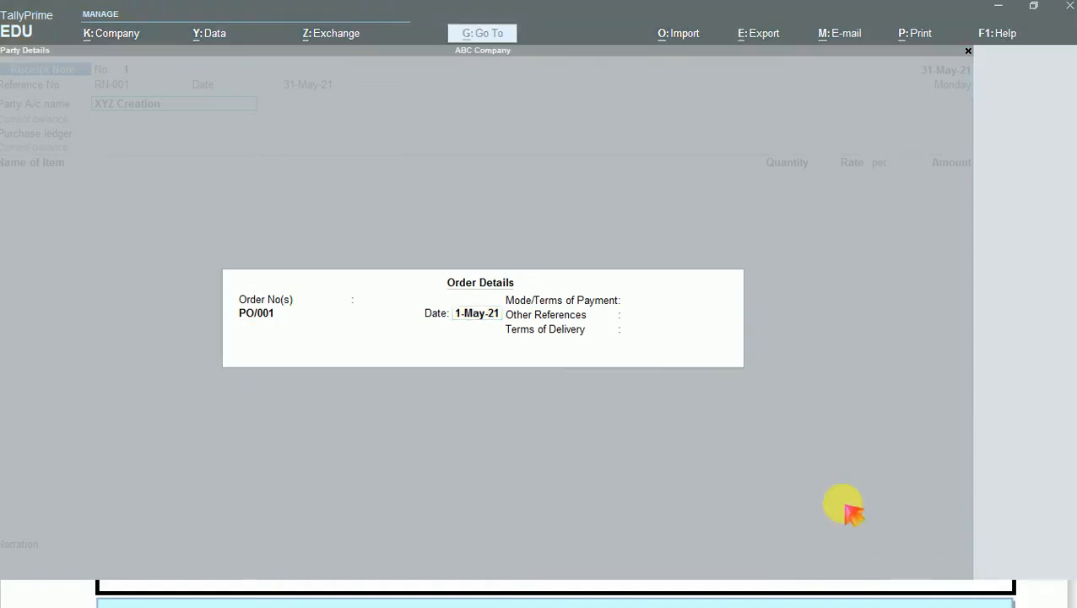
- Accept the order details with the payment terms, references and delivery terms blank, and accept the supplier's party details with no address
{"action": "key", "text": "Return"}
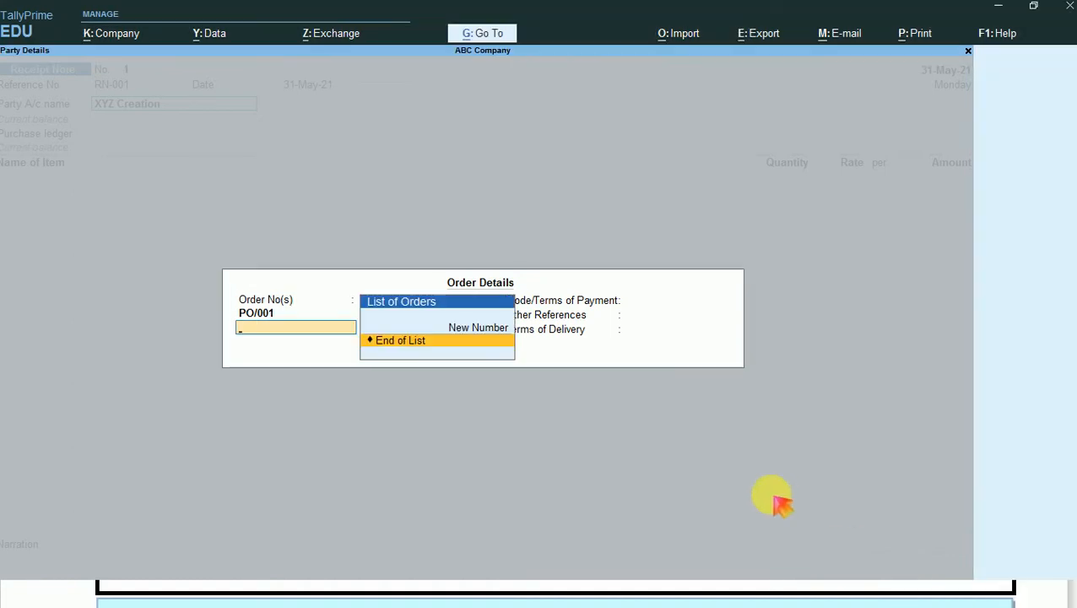
{"action": "key", "text": "Return"}
{"action": "key", "text": "Return"}
{"action": "key", "text": "Return"}
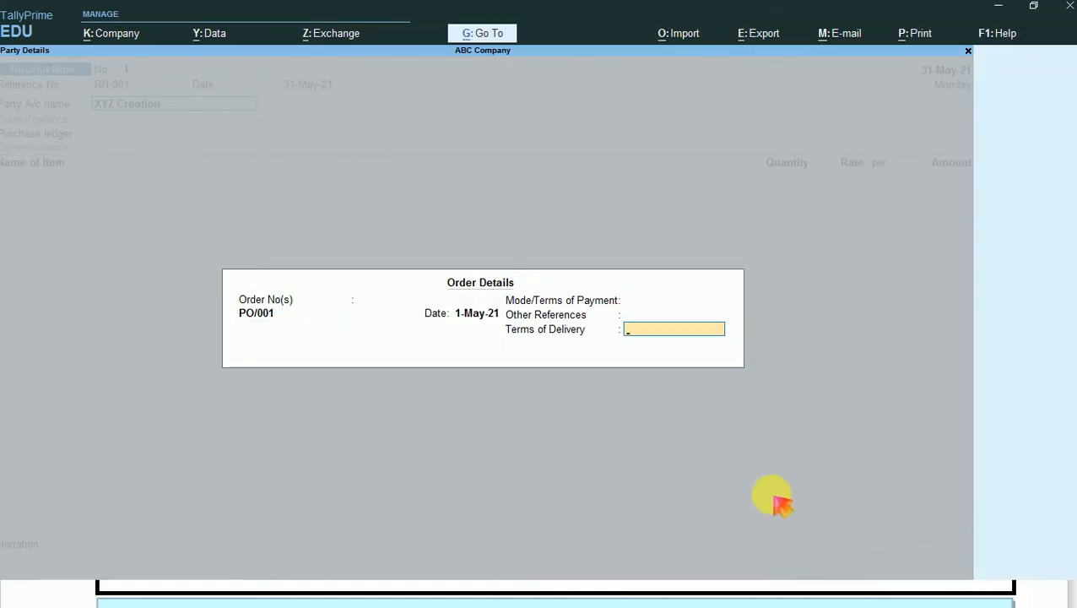
{"action": "key", "text": "Return"}
{"action": "key", "text": "Return"}
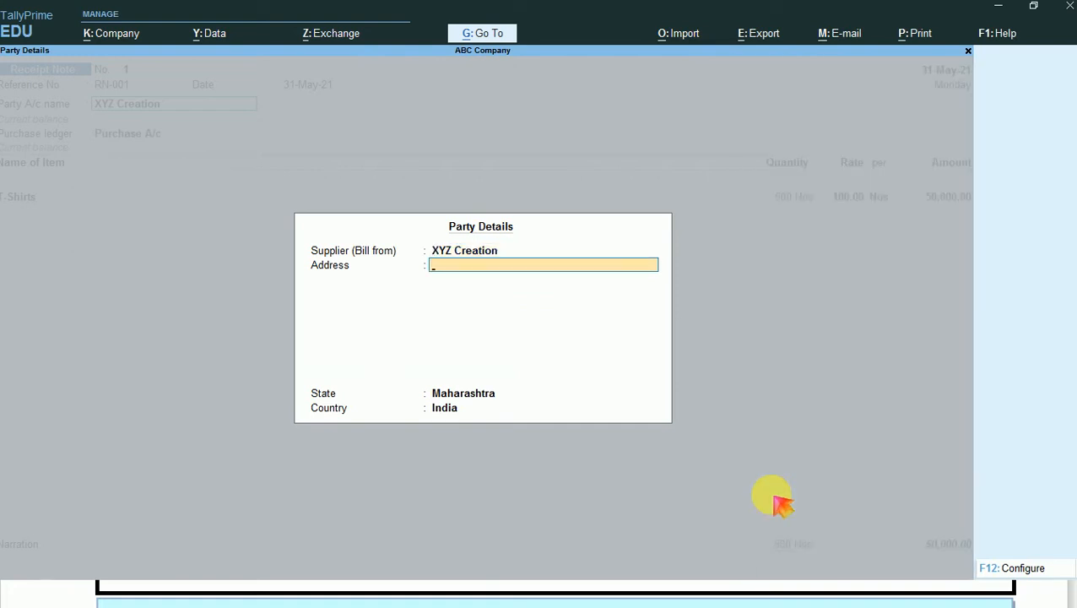
- Keep Purchase A/c as the purchase ledger and allocate the T-Shirts to tracking number RN-001 and order PO/001
{"action": "key", "text": "Return"}
{"action": "key", "text": "Return"}
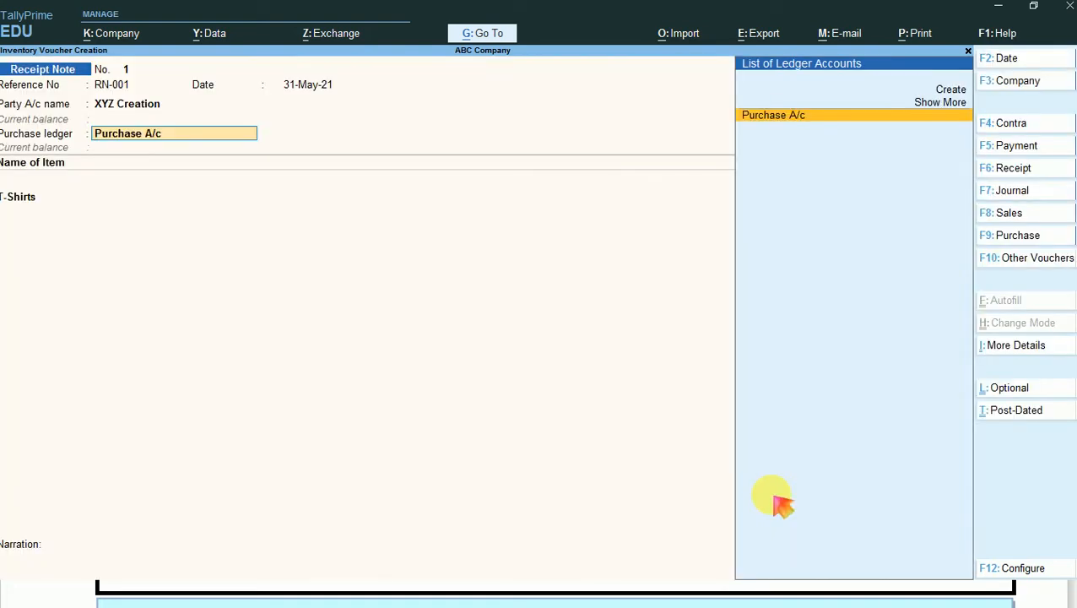
{"action": "key", "text": "Return"}
{"action": "key", "text": "Return"}
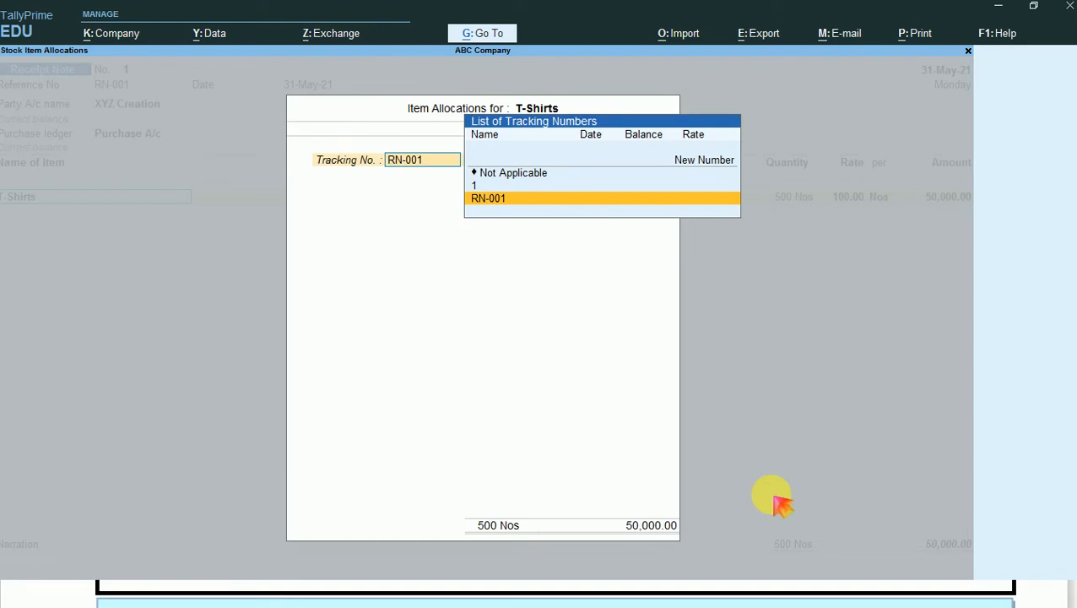
{"action": "key", "text": "Return"}
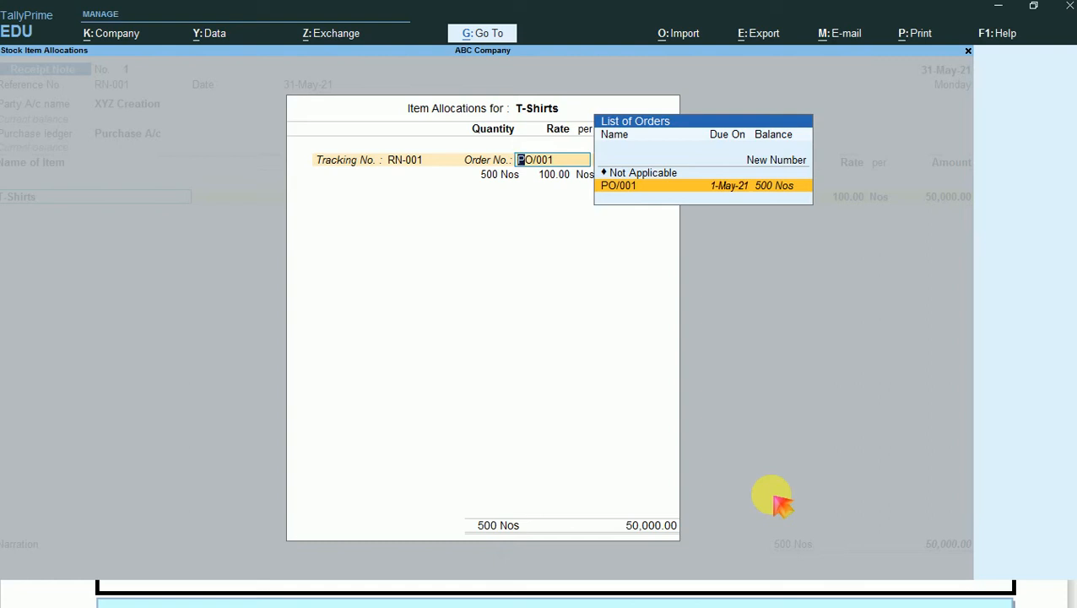
{"action": "key", "text": "Return"}
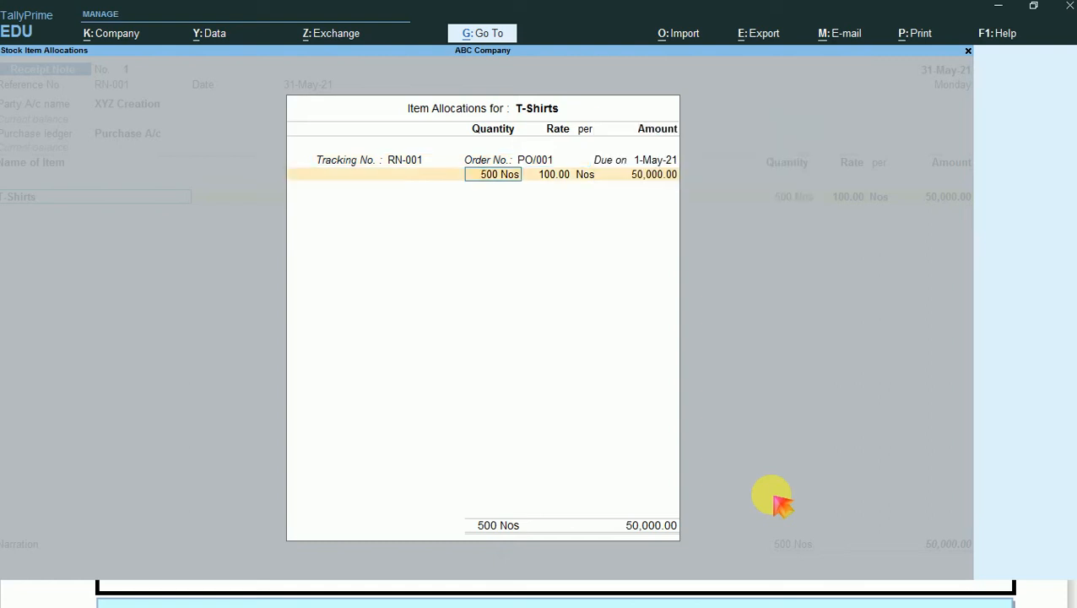
- Set the received T-Shirts quantity to 400 Nos at the rate of 100.00 and finish the item allocation
{"action": "type", "text": "400"}
{"action": "key", "text": "Return"}
{"action": "key", "text": "Return"}
{"action": "key", "text": "Return"}
{"action": "key", "text": "Return"}
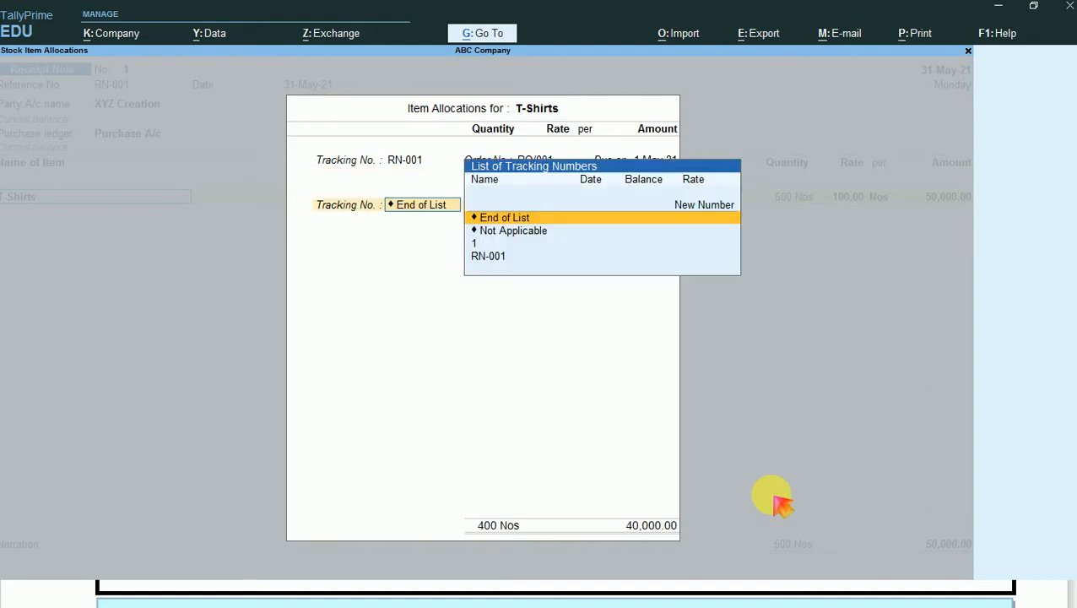
{"action": "key", "text": "Return"}
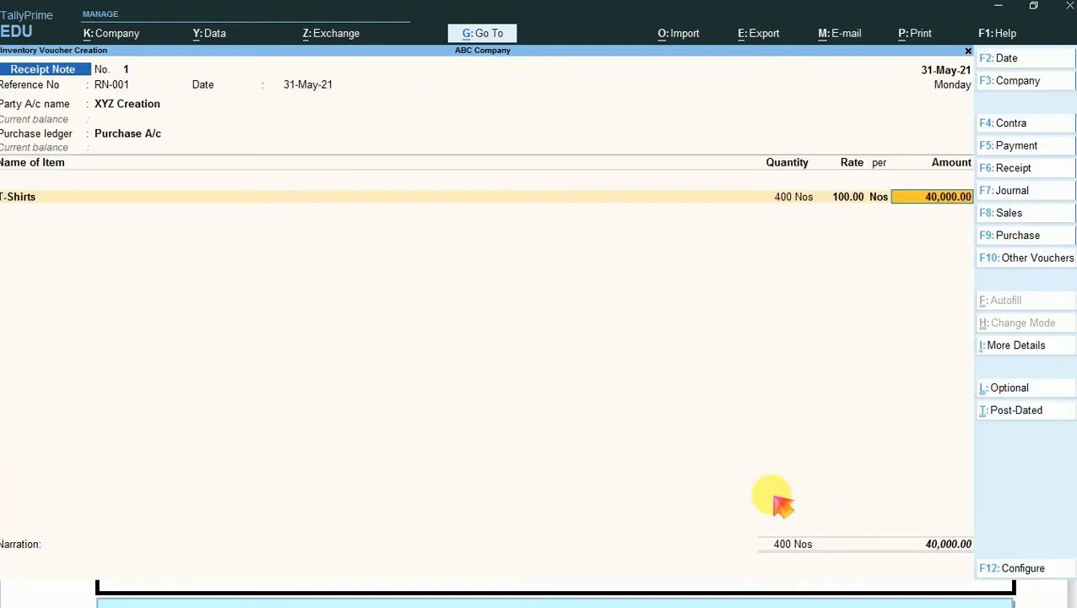
- End the item list, leave the narration blank and save the receipt note
{"action": "key", "text": "Return"}
{"action": "key", "text": "Return"}
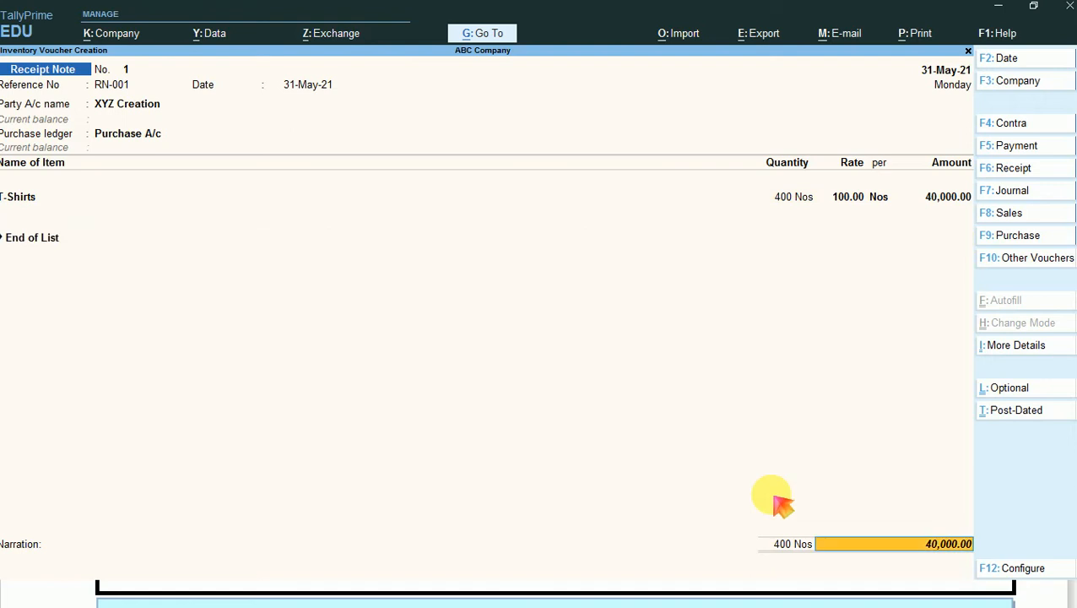
{"action": "key", "text": "Return"}
{"action": "key", "text": "Return"}
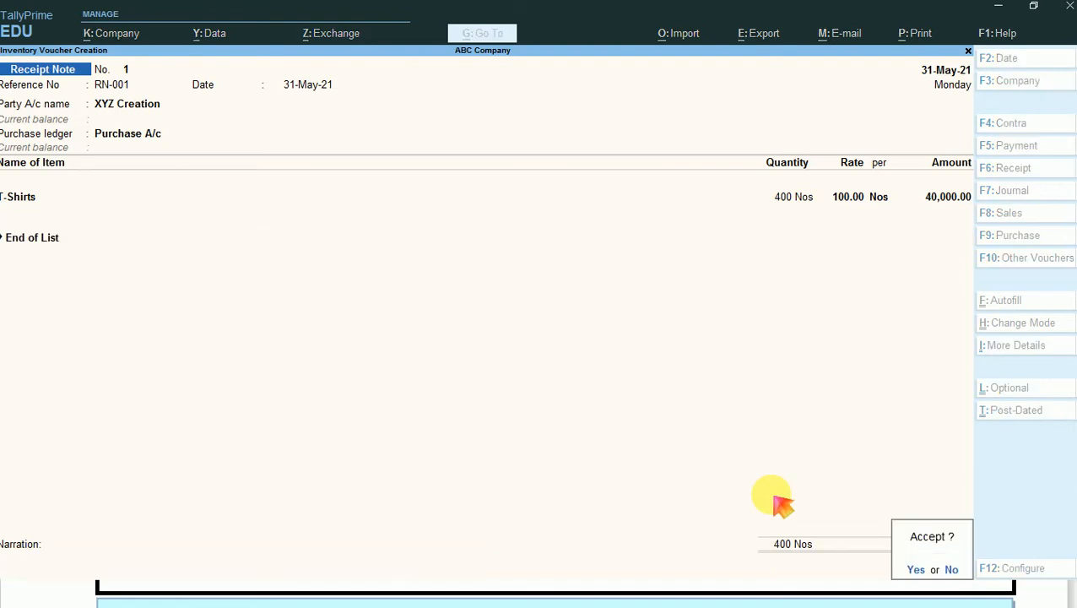
{"action": "key", "text": "Return"}
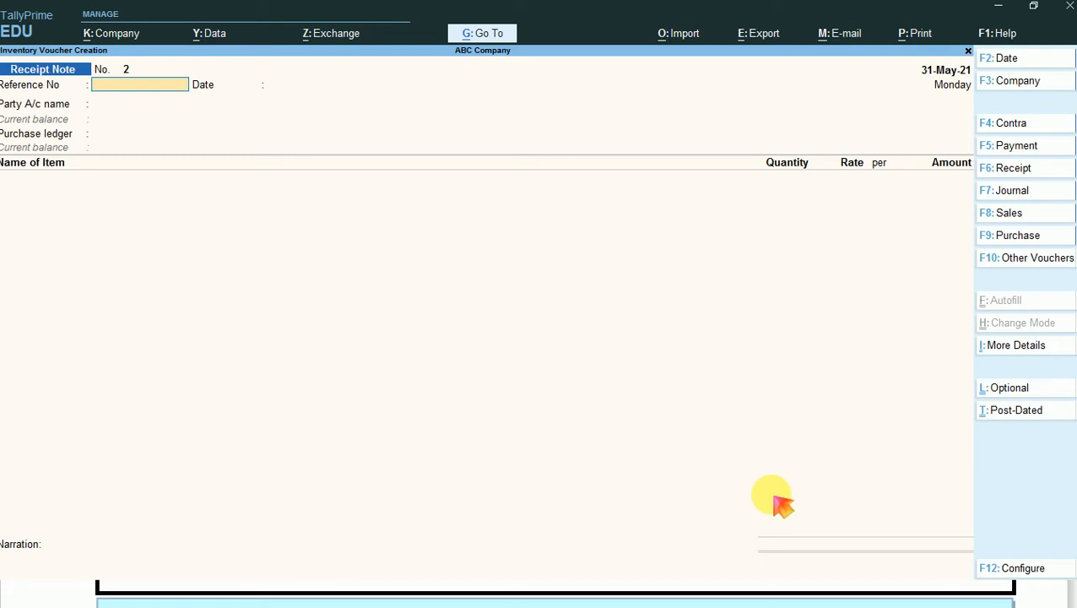
- Start a Rejections Out voucher with XYZ Creation as the ledger account and supplier, leaving the address blank
{"action": "key", "text": "F10"}
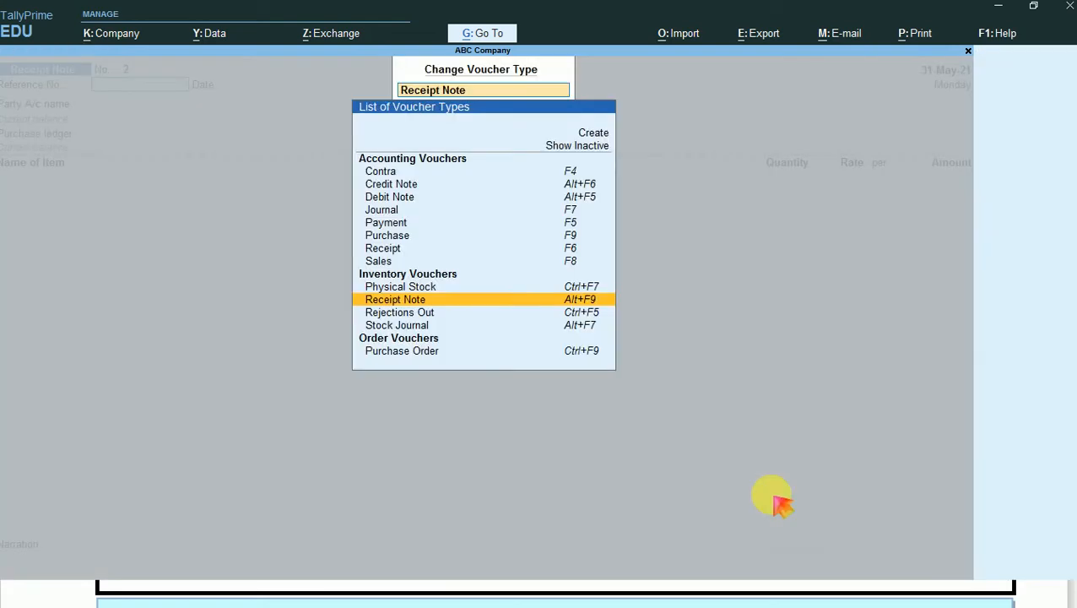
{"action": "key", "text": "Down"}
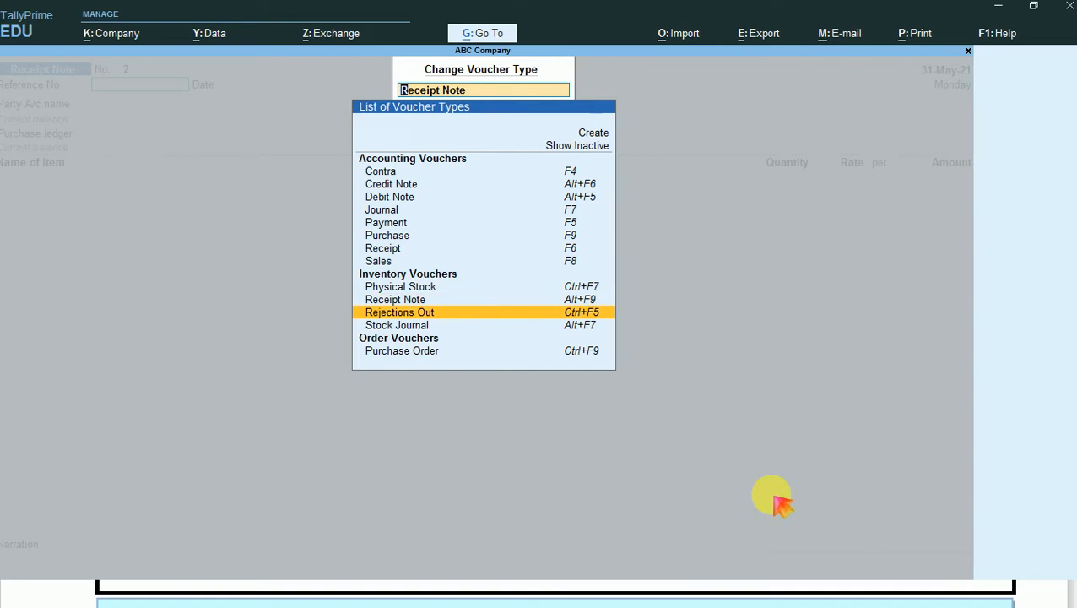
{"action": "key", "text": "Return"}
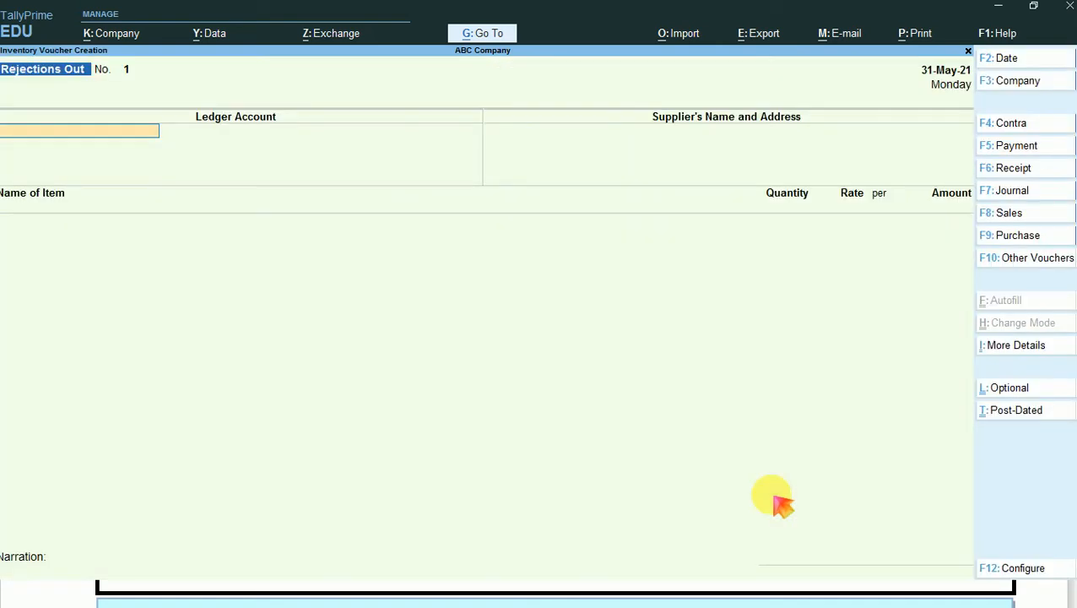
{"action": "type", "text": "X"}
{"action": "key", "text": "Return"}
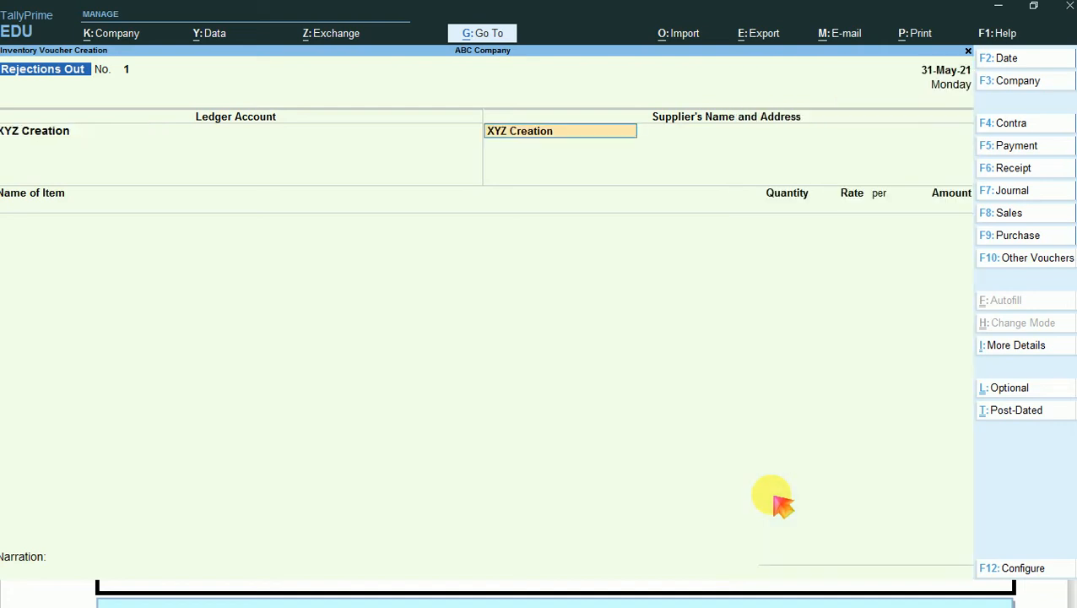
{"action": "key", "text": "Return"}
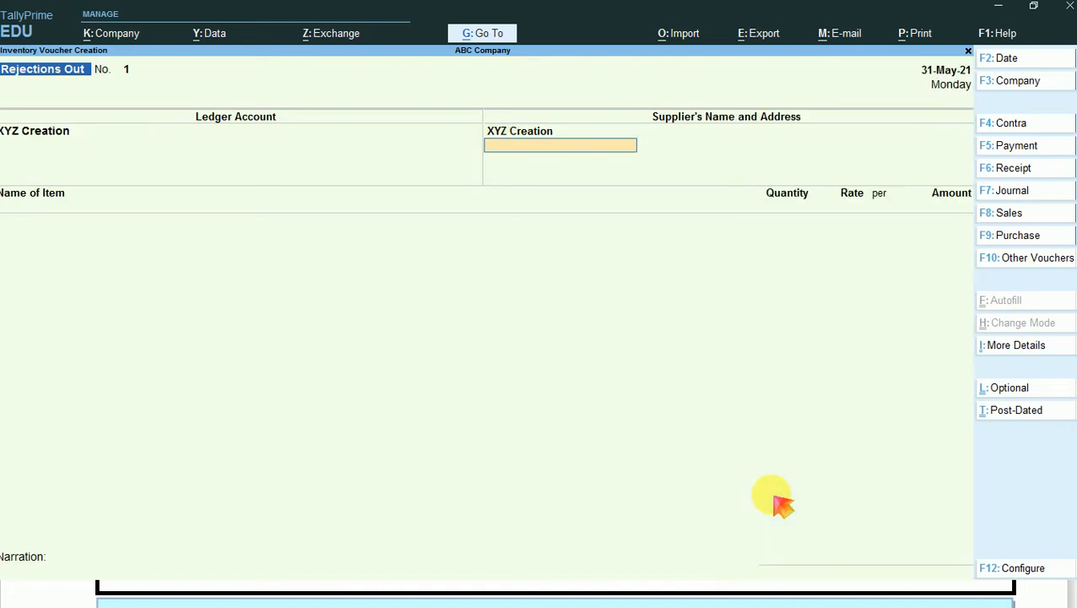
{"action": "key", "text": "Return"}
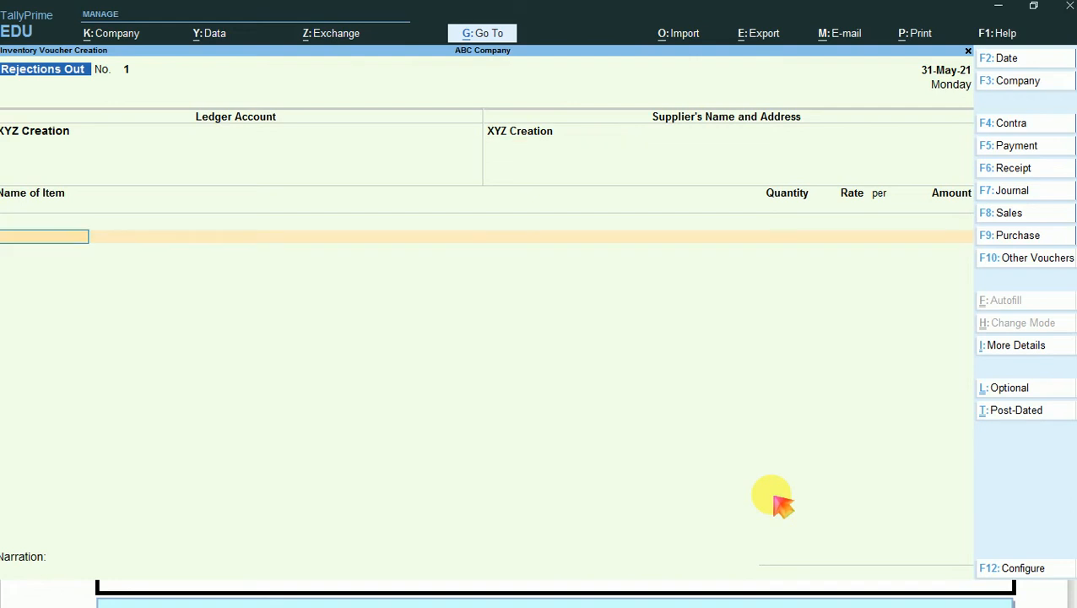
- Add T-Shirts to the Rejections Out voucher and allocate them to tracking number RN-001
{"action": "type", "text": "T"}
{"action": "key", "text": "Return"}
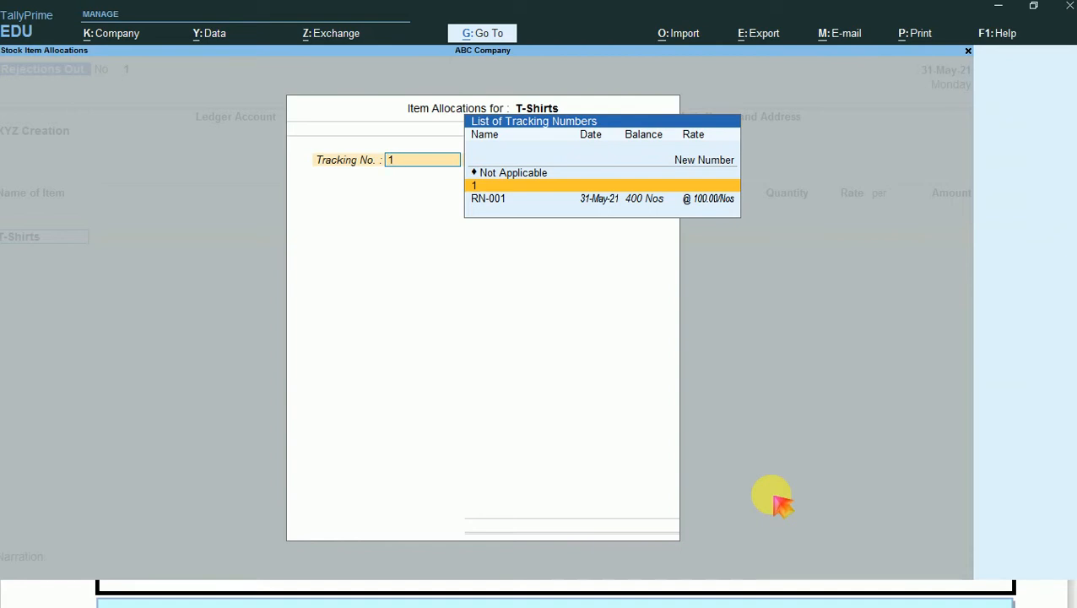
{"action": "key", "text": "Down"}
{"action": "key", "text": "Up"}
{"action": "key", "text": "Down"}
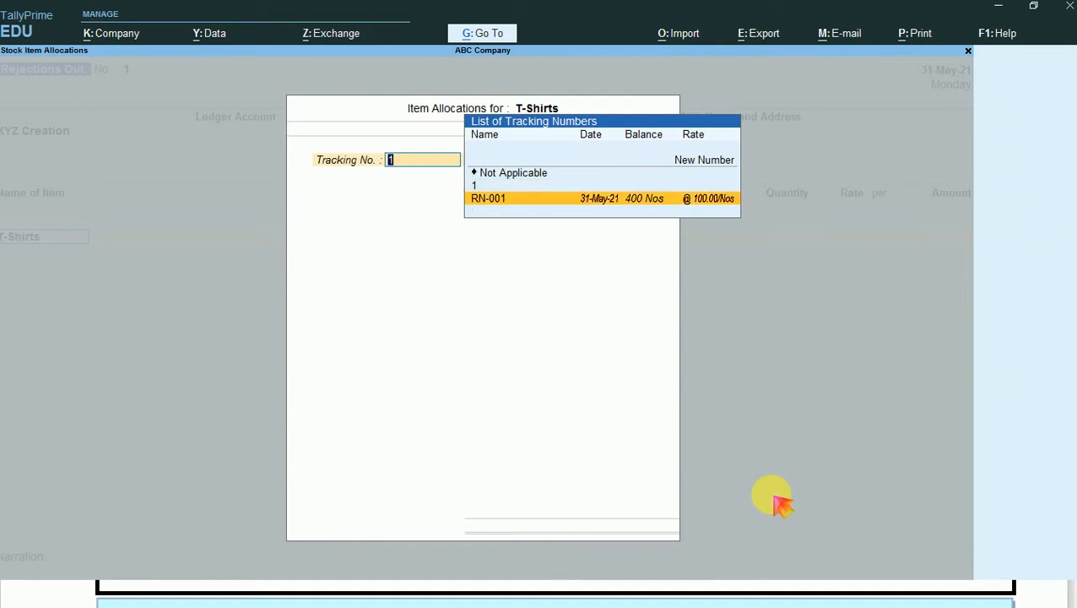
{"action": "key", "text": "Up"}
{"action": "key", "text": "Down"}
{"action": "key", "text": "Up"}
{"action": "key", "text": "Up"}
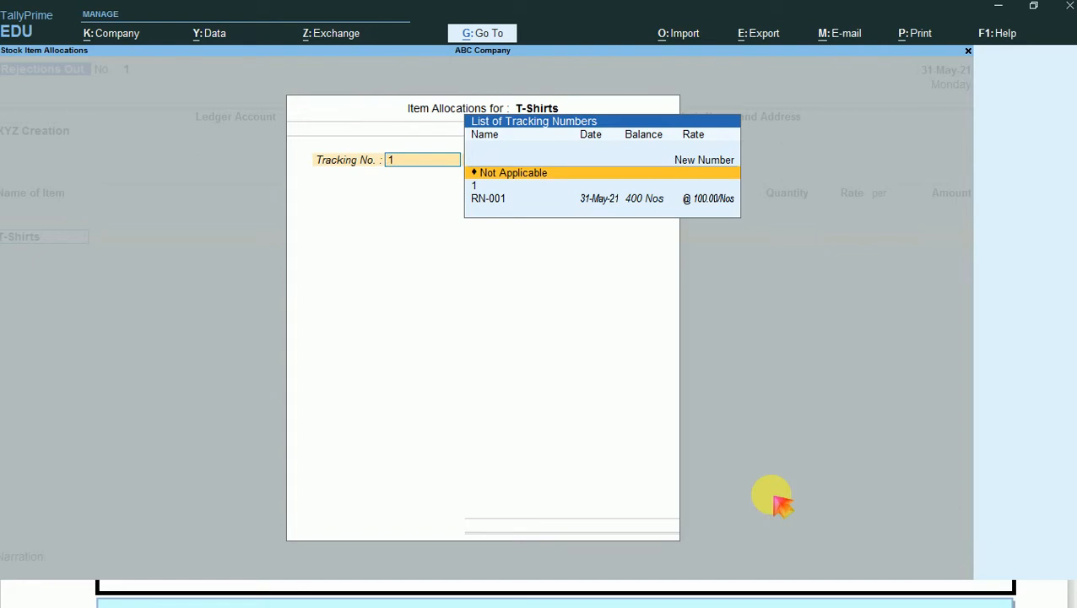
{"action": "key", "text": "Down"}
{"action": "key", "text": "Down"}
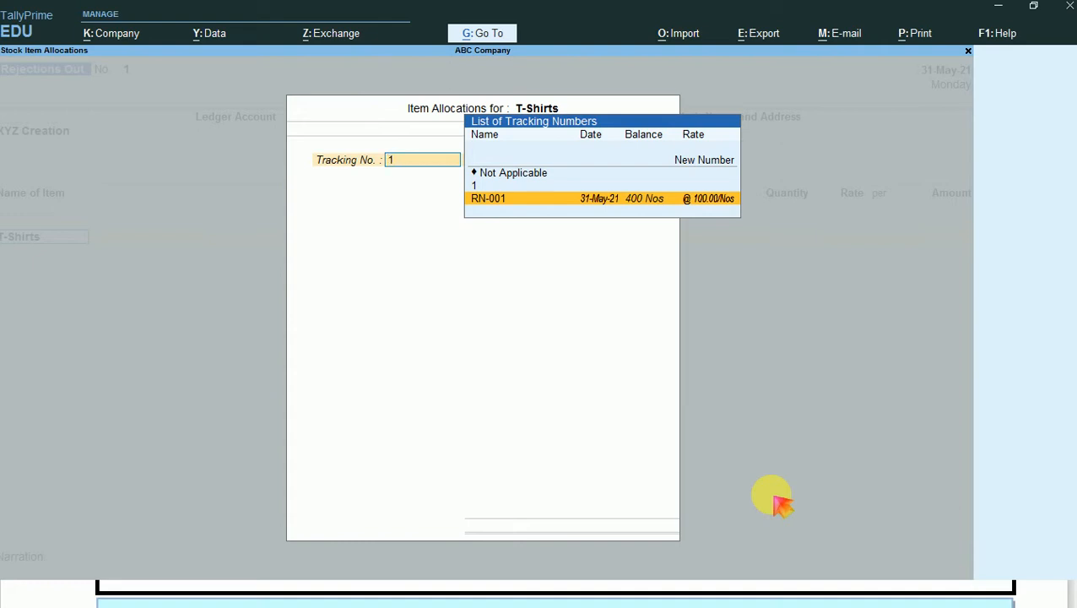
{"action": "key", "text": "Return"}
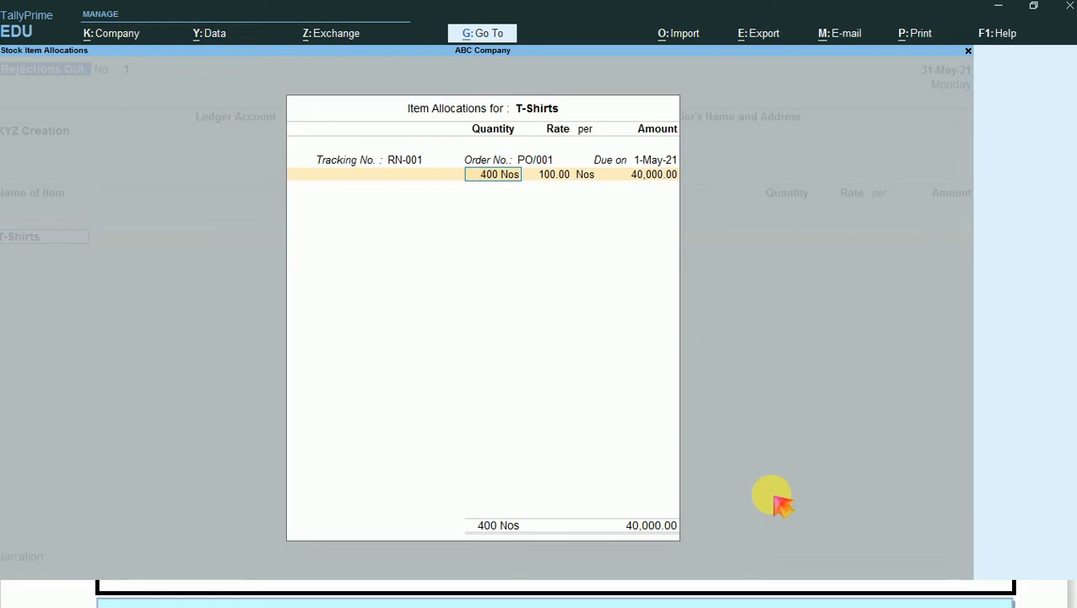
- Set the rejected T-Shirts quantity to 50 Nos, keep the rate of 100.00 and finish the item allocation
{"action": "type", "text": "50"}
{"action": "key", "text": "Return"}
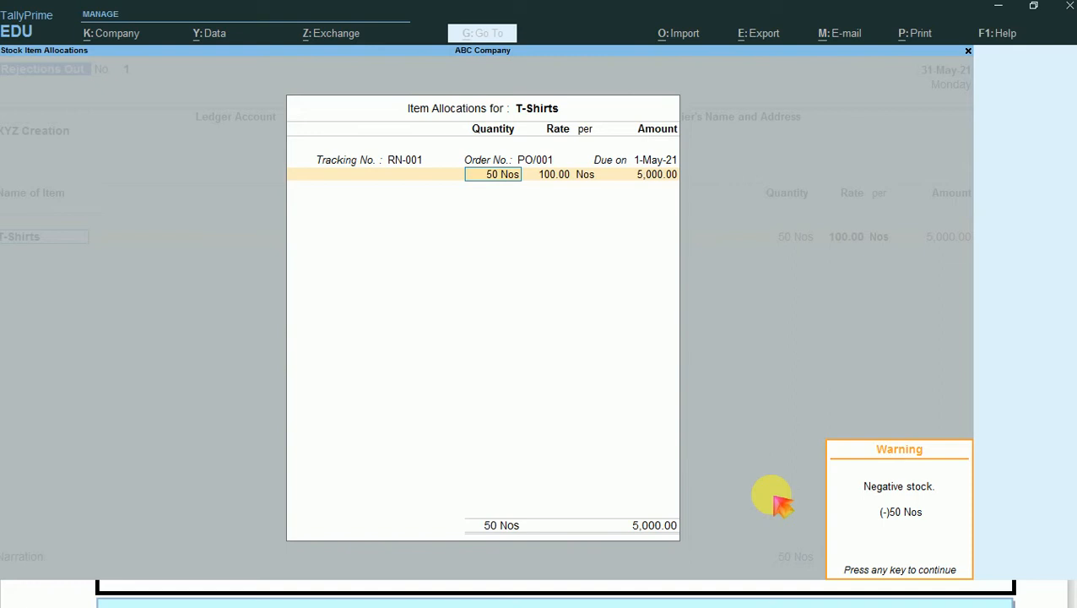
{"action": "key", "text": "Return"}
{"action": "key", "text": "Return"}
{"action": "key", "text": "Return"}
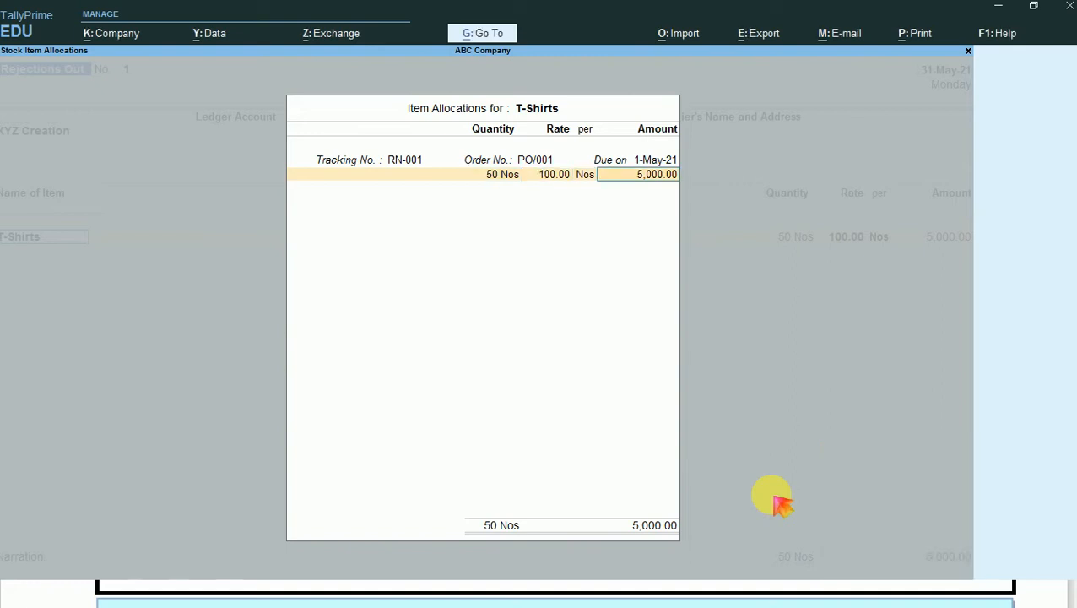
{"action": "key", "text": "Return"}
{"action": "key", "text": "Return"}
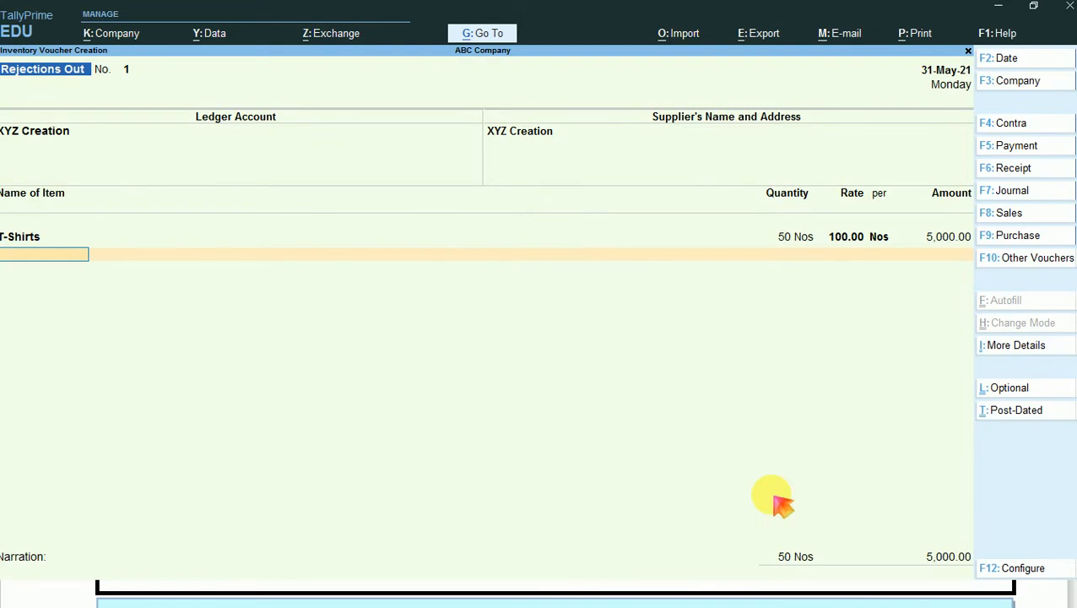
- Save the Rejections Out voucher with no narration and return to the Gateway of Tally
{"action": "key", "text": "ctrl+a"}
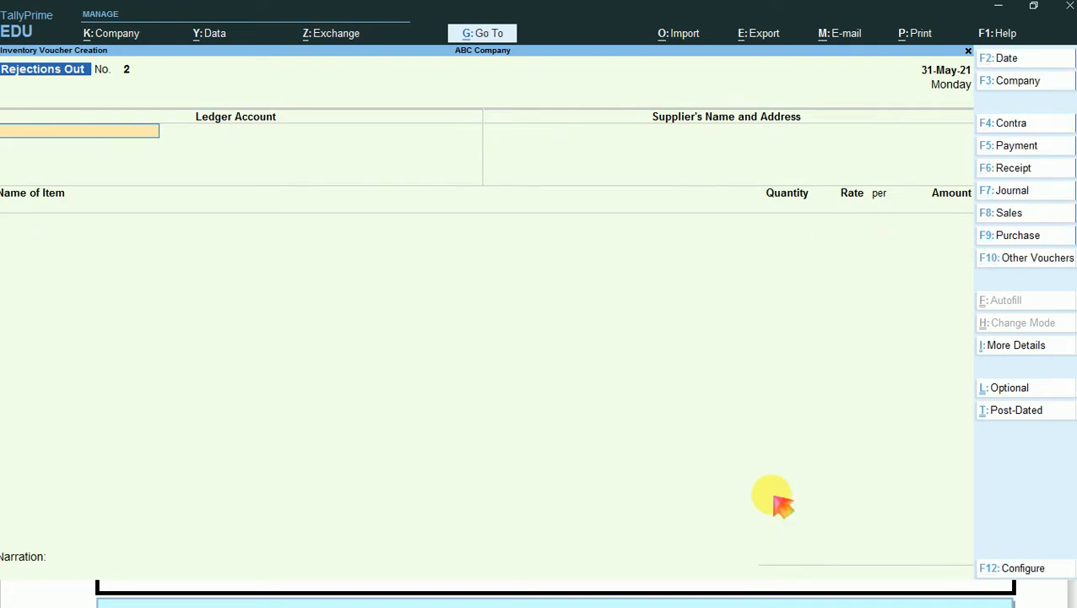
{"action": "key", "text": "Escape"}
{"action": "key", "text": "y"}
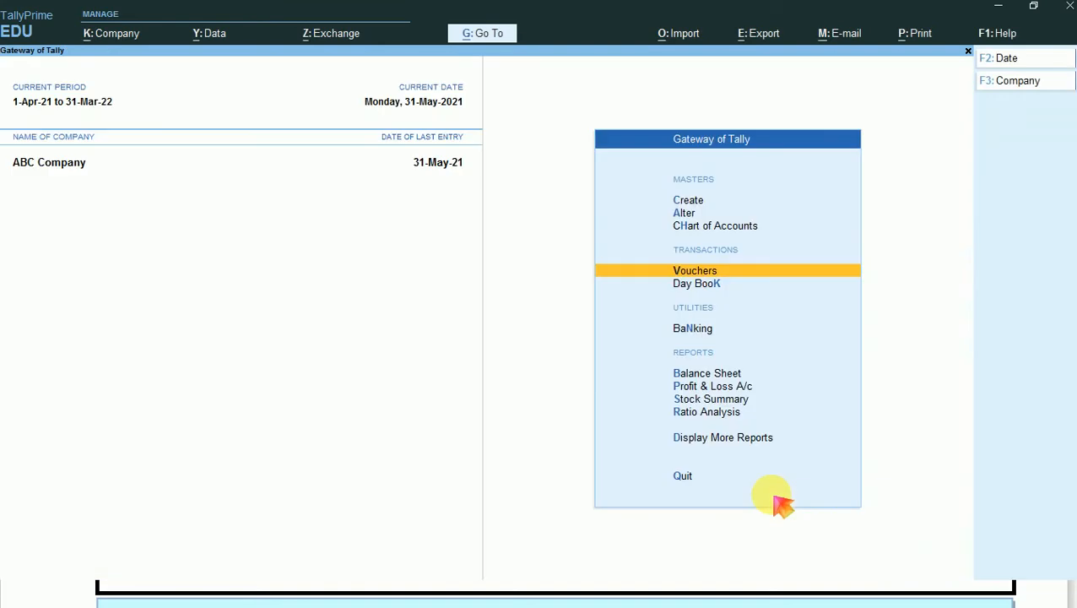
{"action": "key", "text": "Up"}
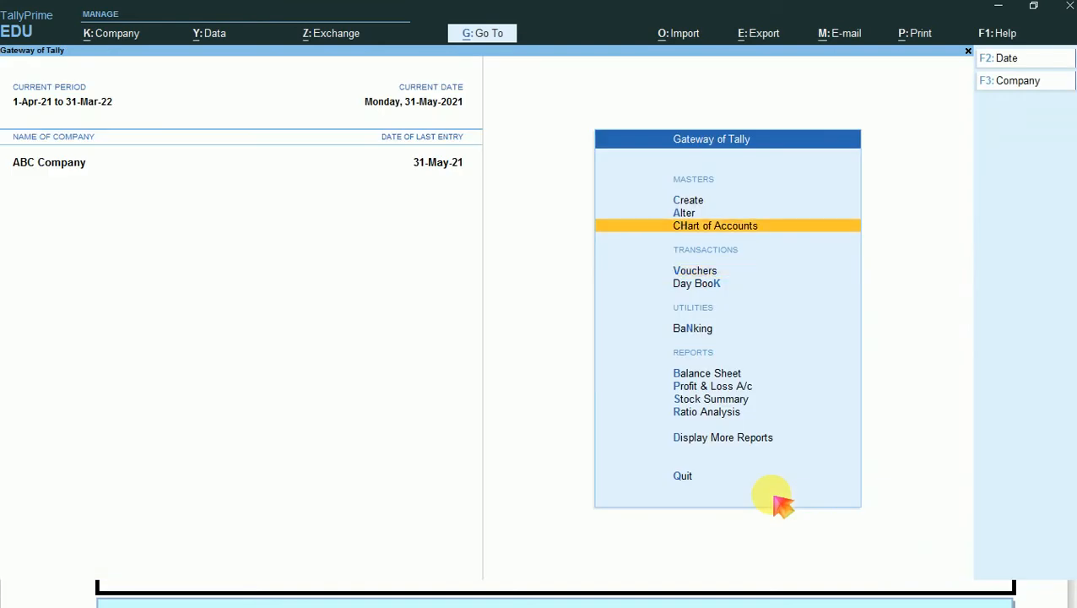
{"action": "key", "text": "Up"}
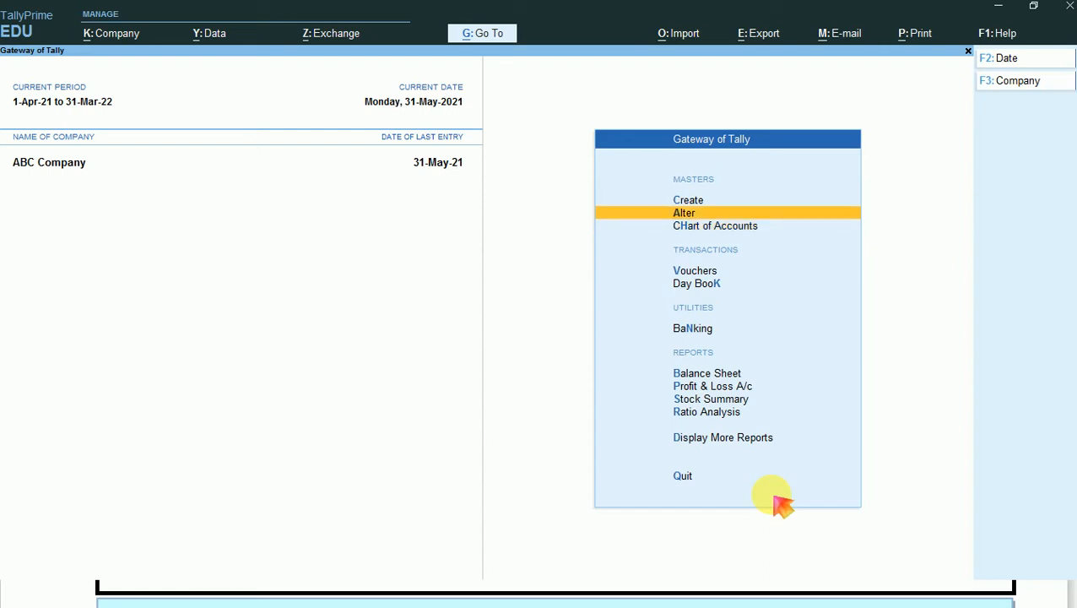
{"action": "key", "text": "Down"}
{"action": "key", "text": "Down"}
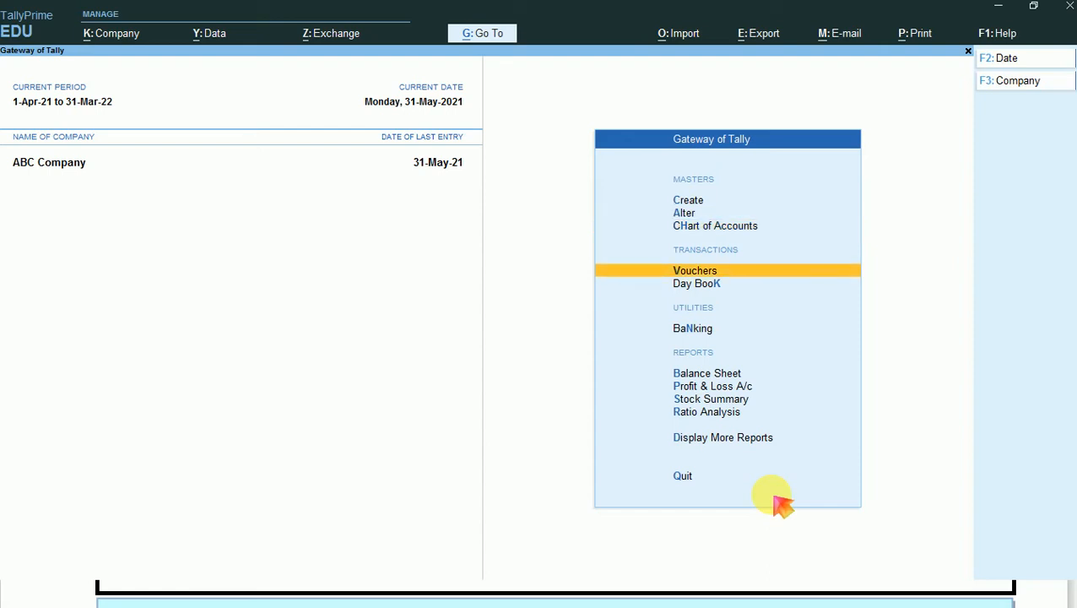
{"action": "key", "text": "Down"}
{"action": "key", "text": "Down"}
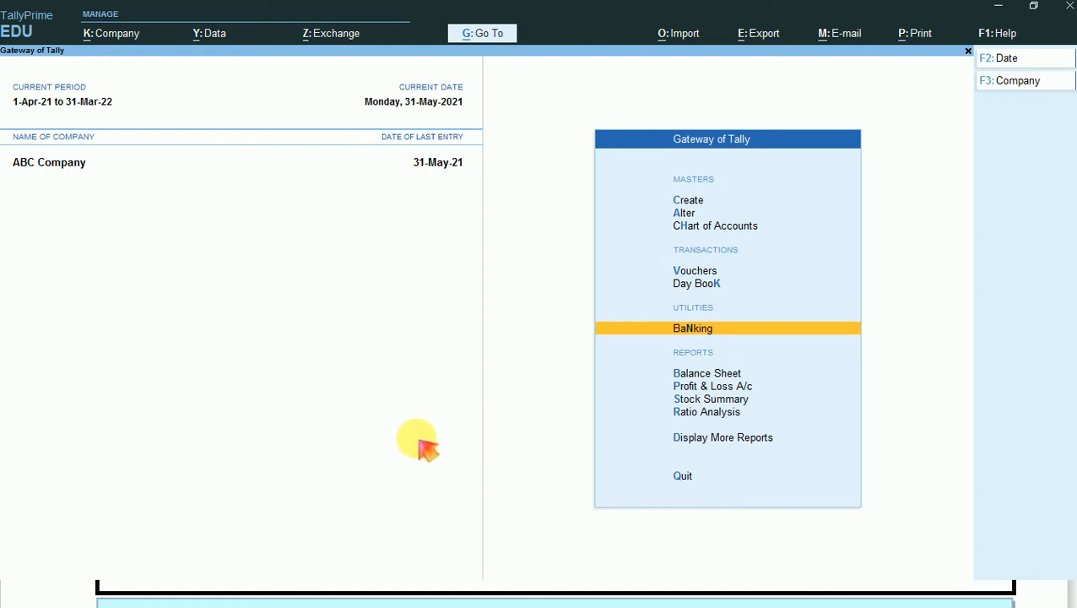
- Open the Purchase Orders (Due Only) report to check the outstanding T-Shirts order
{"action": "left_click", "coordinate": [496, 35]}
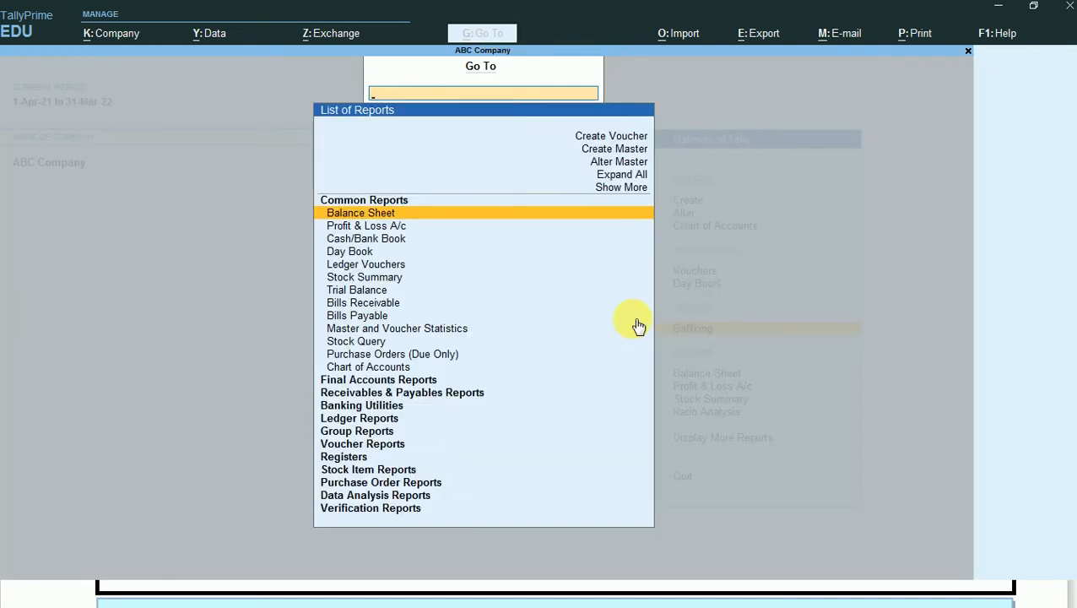
{"action": "key", "text": "Up"}
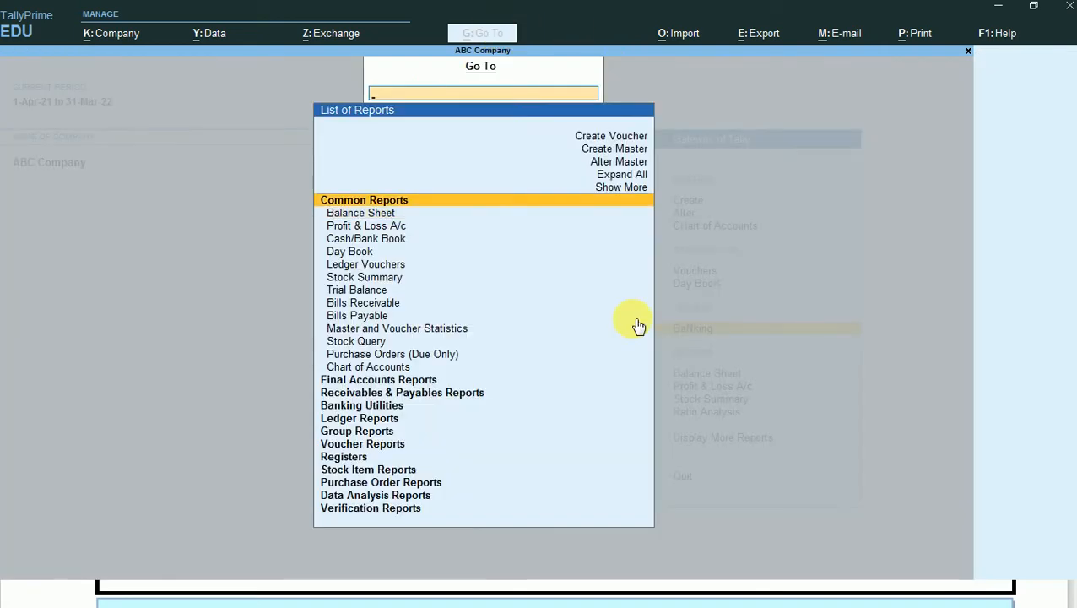
{"action": "key", "text": "Down"}
{"action": "key", "text": "Down"}
{"action": "key", "text": "Down"}
{"action": "key", "text": "Down"}
{"action": "key", "text": "Down"}
{"action": "key", "text": "Down"}
{"action": "key", "text": "Down"}
{"action": "key", "text": "Down"}
{"action": "key", "text": "Down"}
{"action": "key", "text": "Down"}
{"action": "key", "text": "Down"}
{"action": "key", "text": "Down"}
{"action": "key", "text": "Down"}
{"action": "key", "text": "Down"}
{"action": "key", "text": "Down"}
{"action": "key", "text": "Down"}
{"action": "key", "text": "Down"}
{"action": "key", "text": "Down"}
{"action": "key", "text": "Down"}
{"action": "key", "text": "Down"}
{"action": "key", "text": "Down"}
{"action": "key", "text": "Down"}
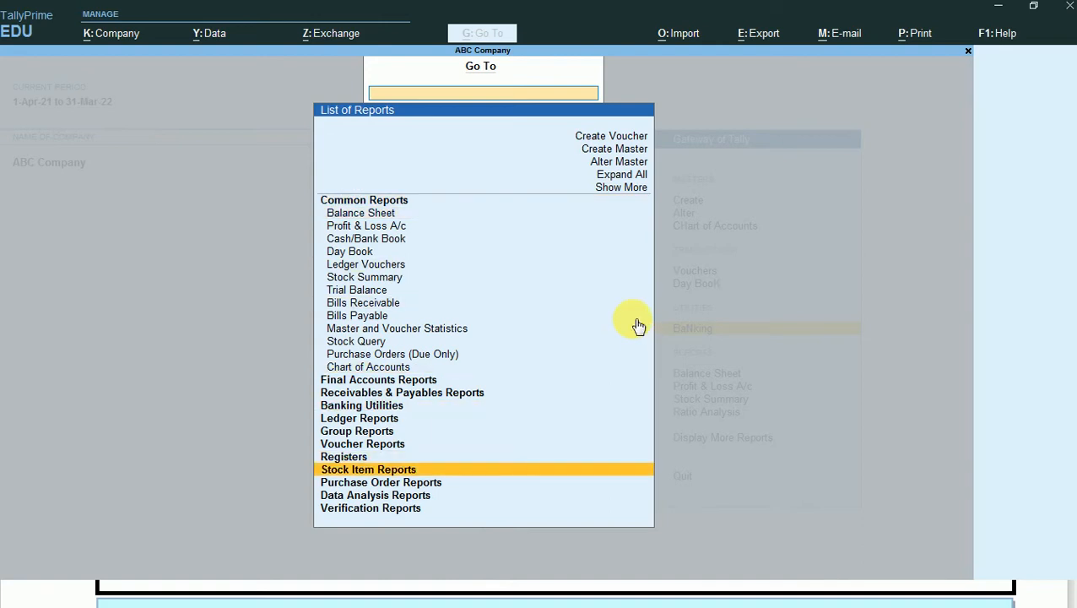
{"action": "key", "text": "Return"}
{"action": "key", "text": "Return"}
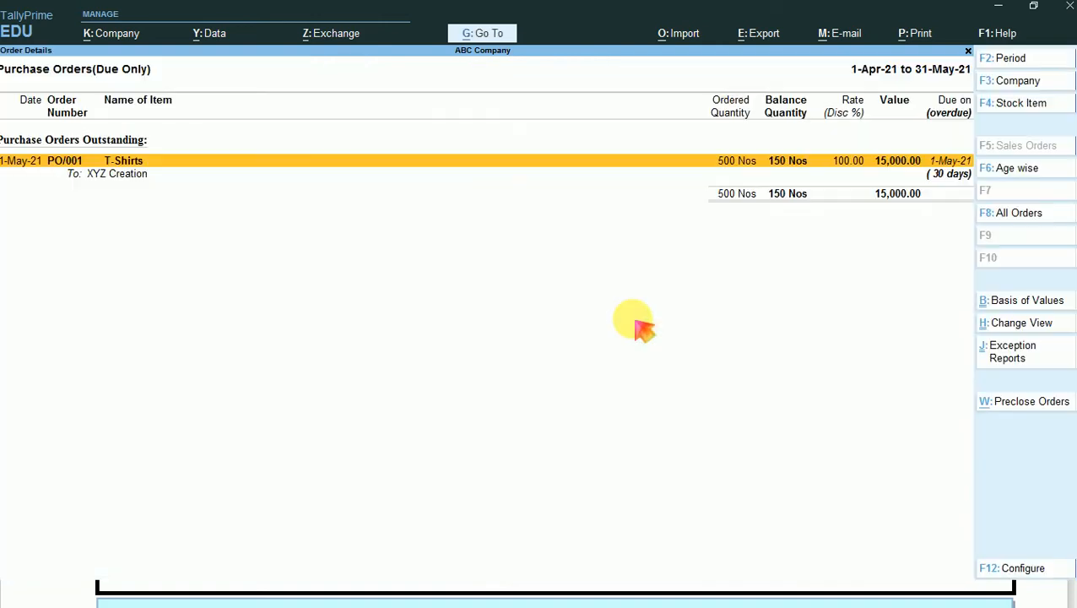
- Expand order PO/001 into its individual vouchers, review the Rejections Out entry and return to the report
{"action": "key", "text": "alt+F1"}
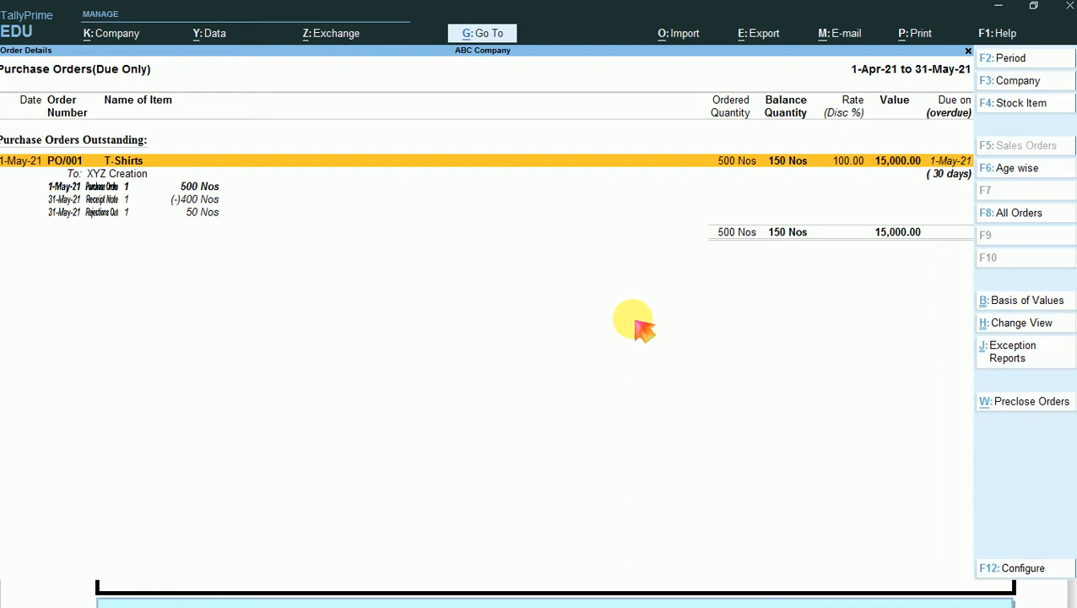
{"action": "key", "text": "Down"}
{"action": "key", "text": "Down"}
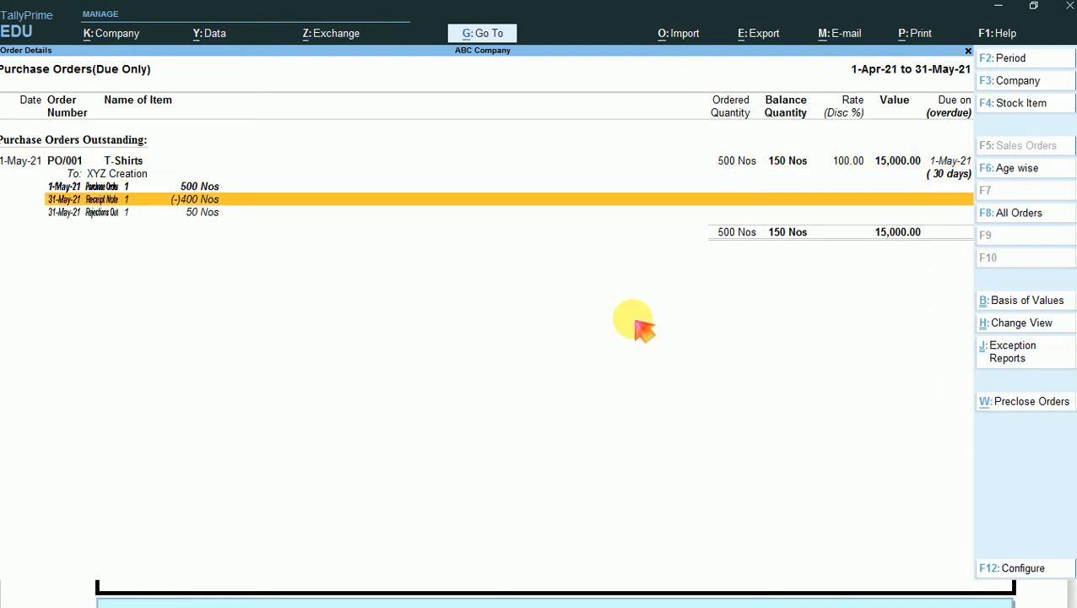
{"action": "key", "text": "Up"}
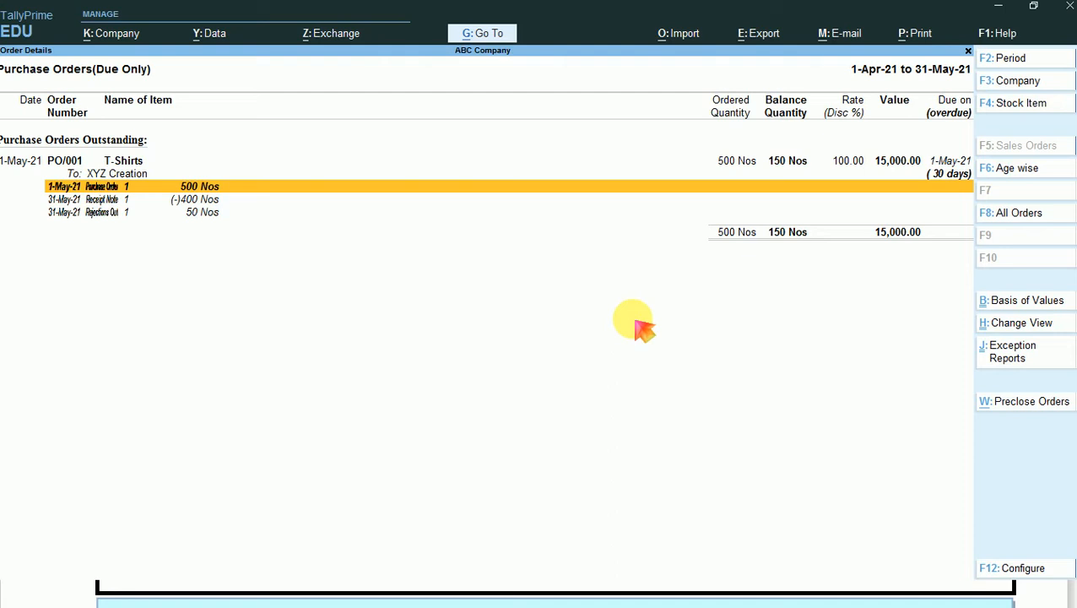
{"action": "key", "text": "Down"}
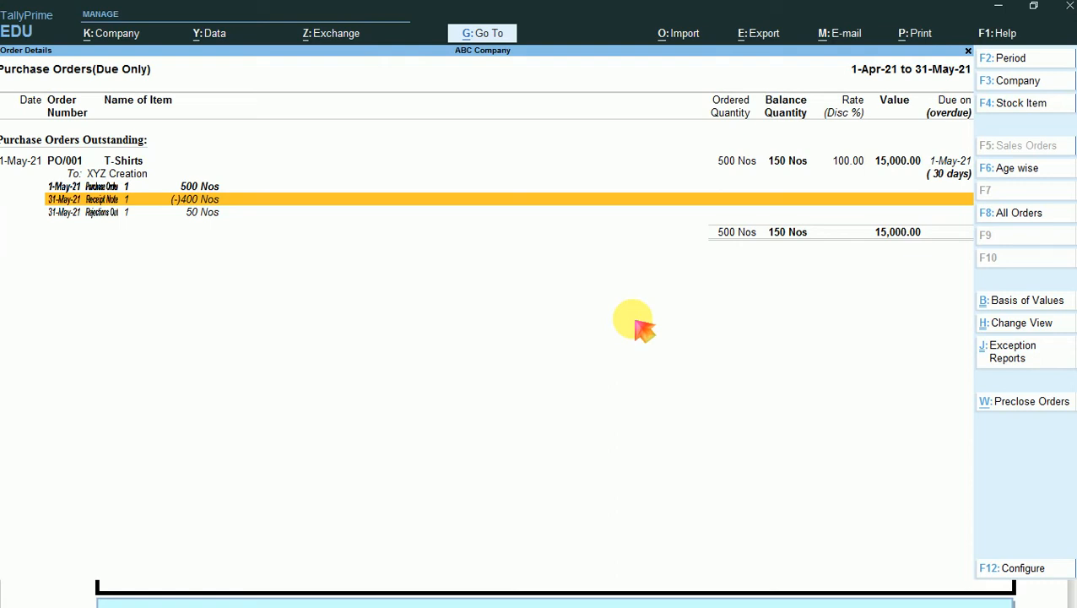
{"action": "key", "text": "Down"}
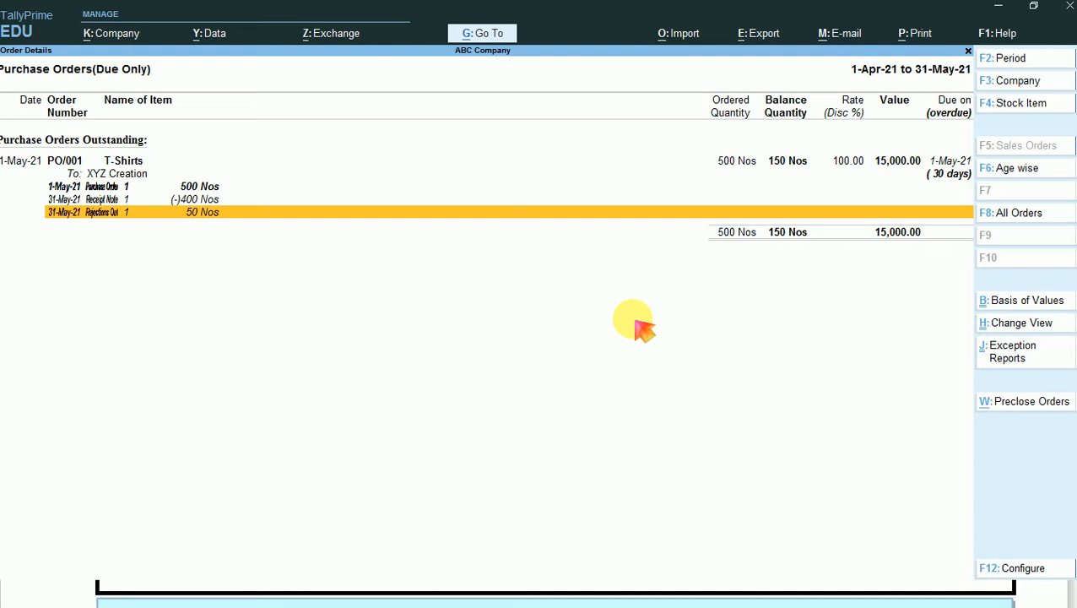
{"action": "key", "text": "Return"}
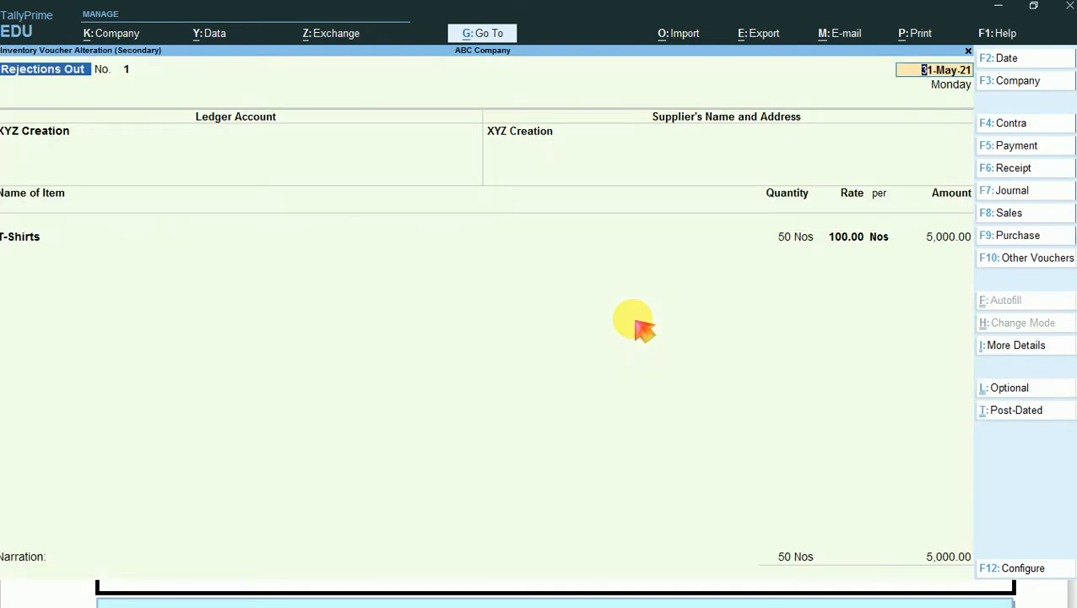
{"action": "key", "text": "ctrl"}
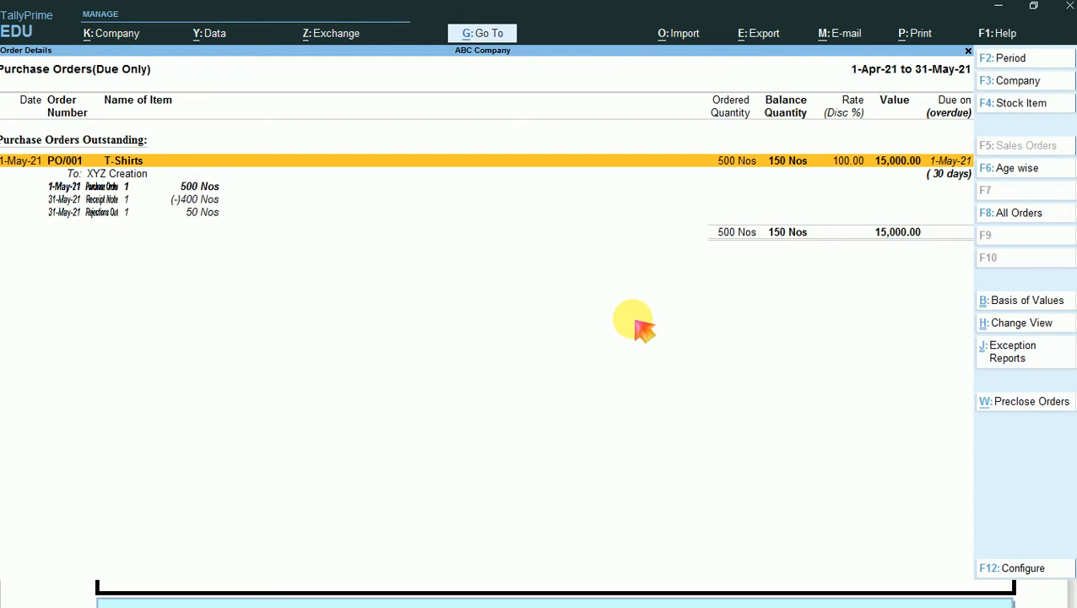
- Box the total balance quantity and the order, receipt and rejection quantities of PO/001 in red on a screen capture and discard it
{"action": "key", "text": "Down"}
{"action": "key", "text": "Down"}
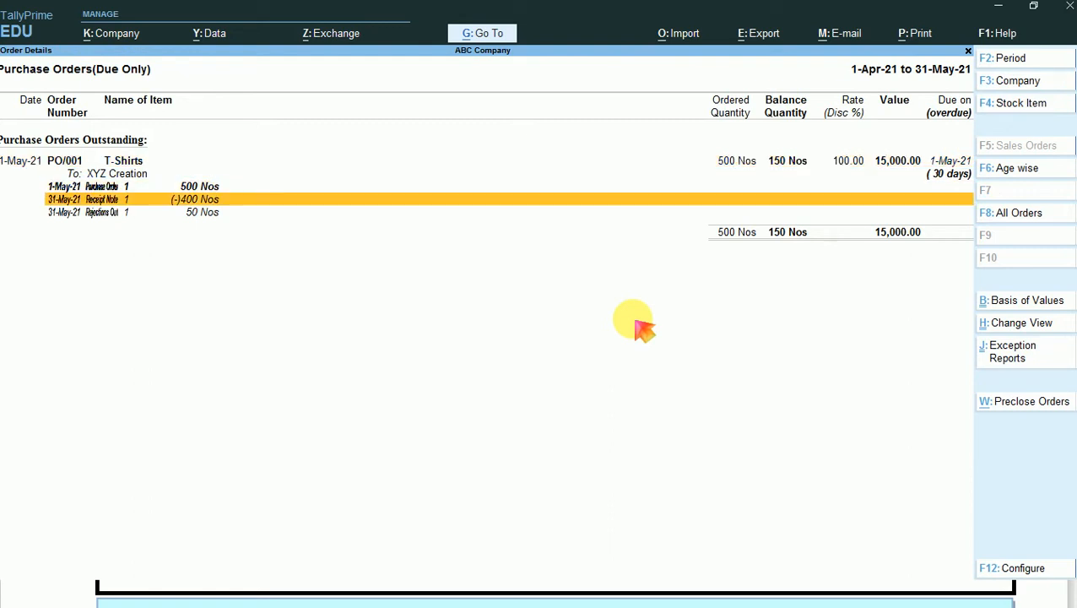
{"action": "key", "text": "Print"}
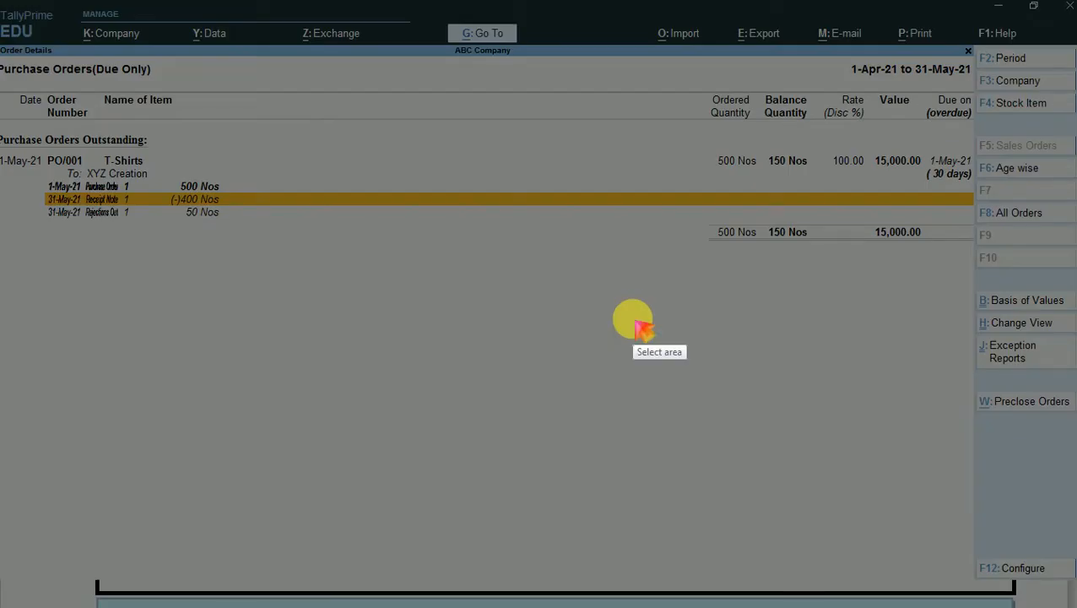
{"action": "key", "text": "ctrl+a"}
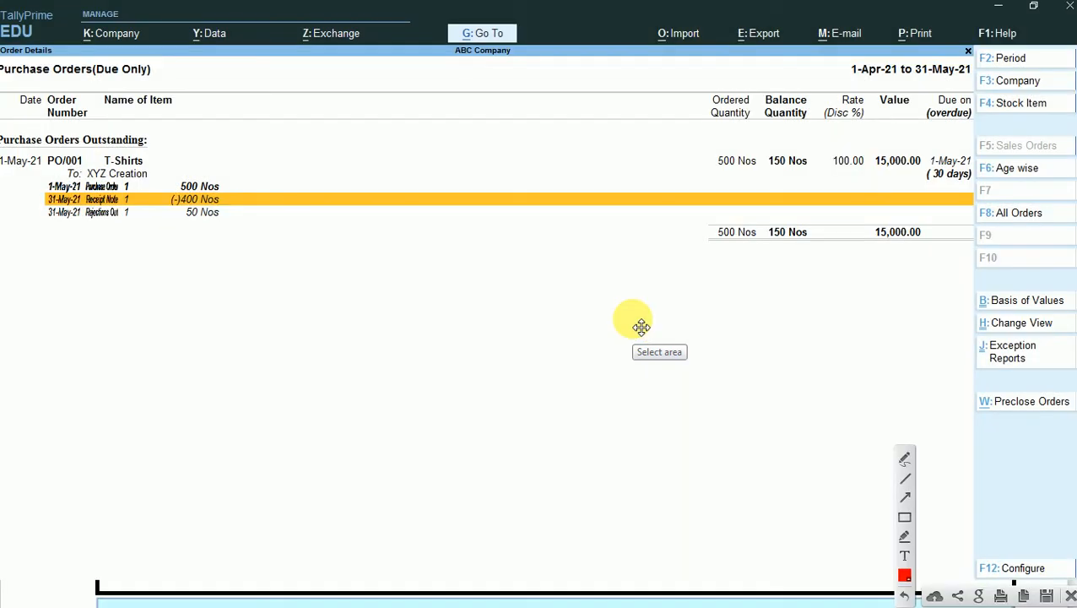
{"action": "left_click", "coordinate": [907, 519]}
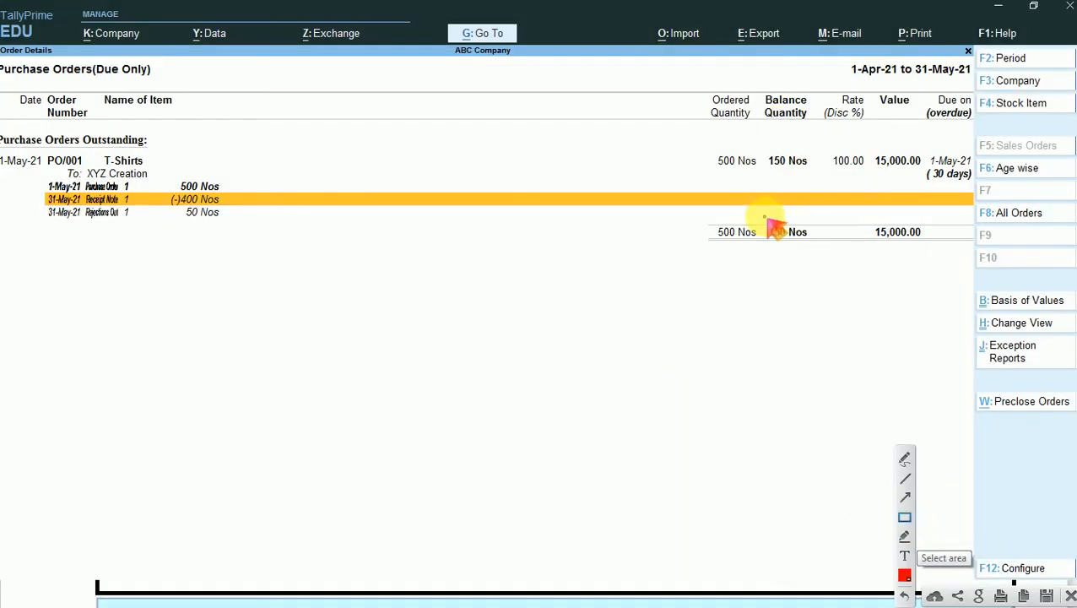
{"action": "mouse_move", "coordinate": [765, 218]}
{"action": "left_mouse_down"}
{"action": "mouse_move", "coordinate": [773, 236]}
{"action": "mouse_move", "coordinate": [814, 244]}
{"action": "left_mouse_up"}
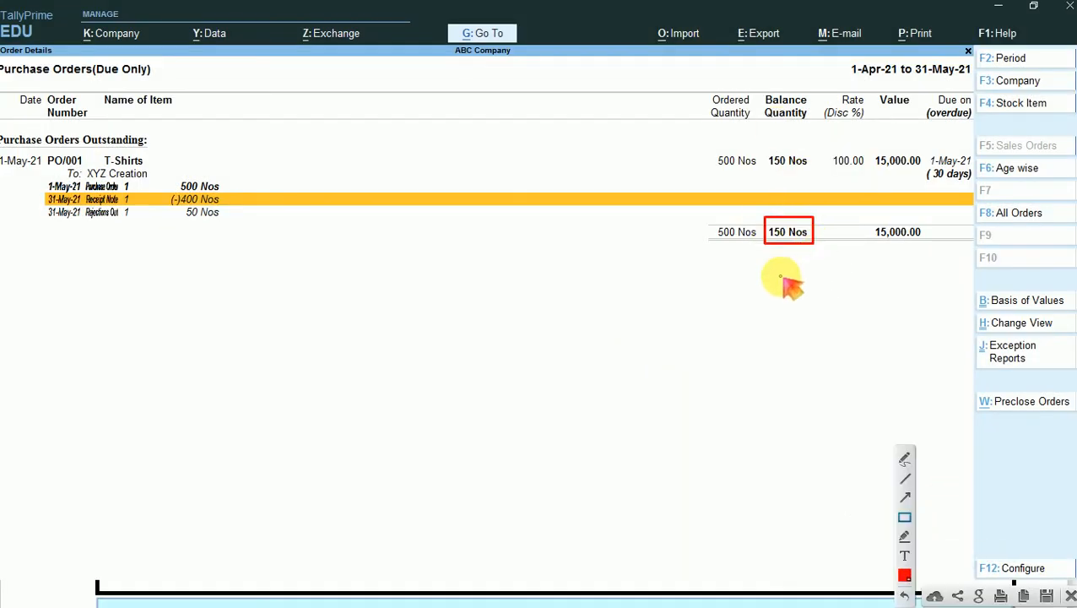
{"action": "mouse_move", "coordinate": [172, 178]}
{"action": "left_mouse_down"}
{"action": "mouse_move", "coordinate": [226, 192]}
{"action": "mouse_move", "coordinate": [203, 209]}
{"action": "mouse_move", "coordinate": [227, 215]}
{"action": "left_mouse_up"}
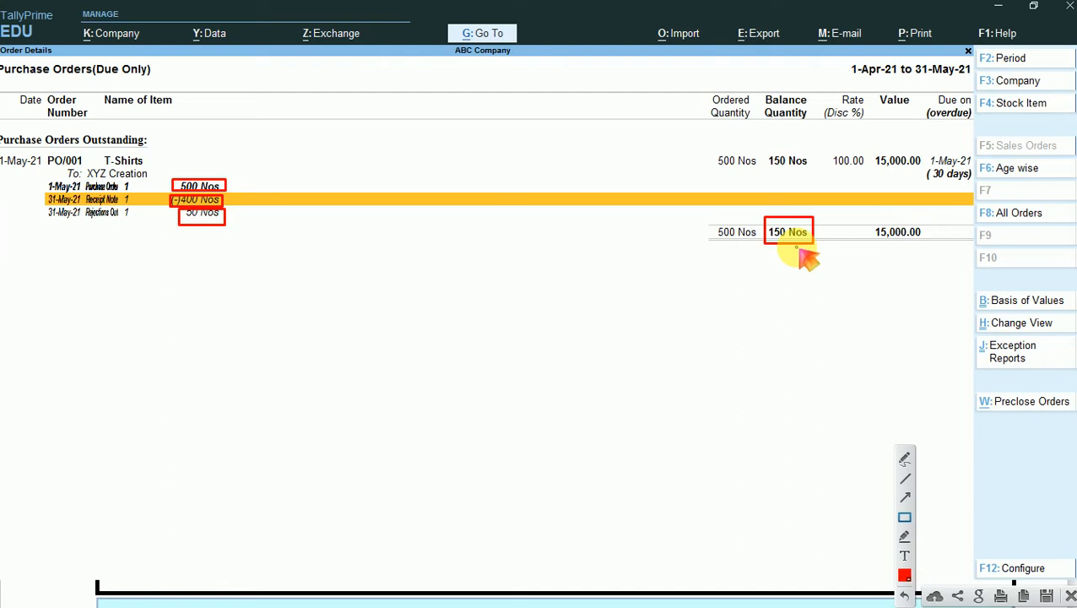
{"action": "left_click", "coordinate": [1070, 596]}
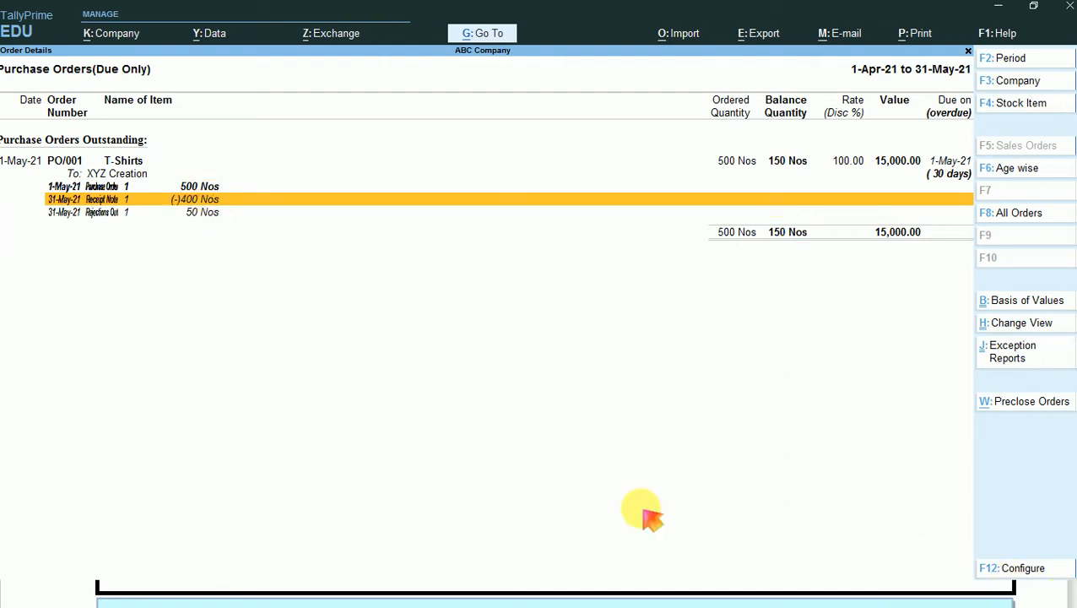
- Leave the Purchase Orders report and open the Balance Sheet in its detailed view
{"action": "key", "text": "Escape"}
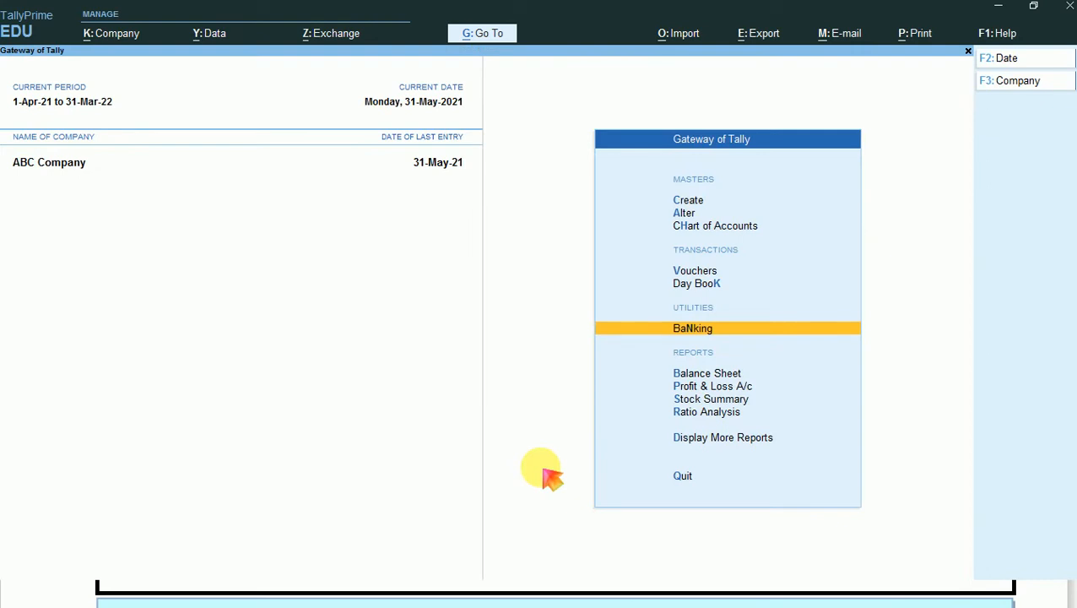
{"action": "key", "text": "Escape"}
{"action": "key", "text": "n"}
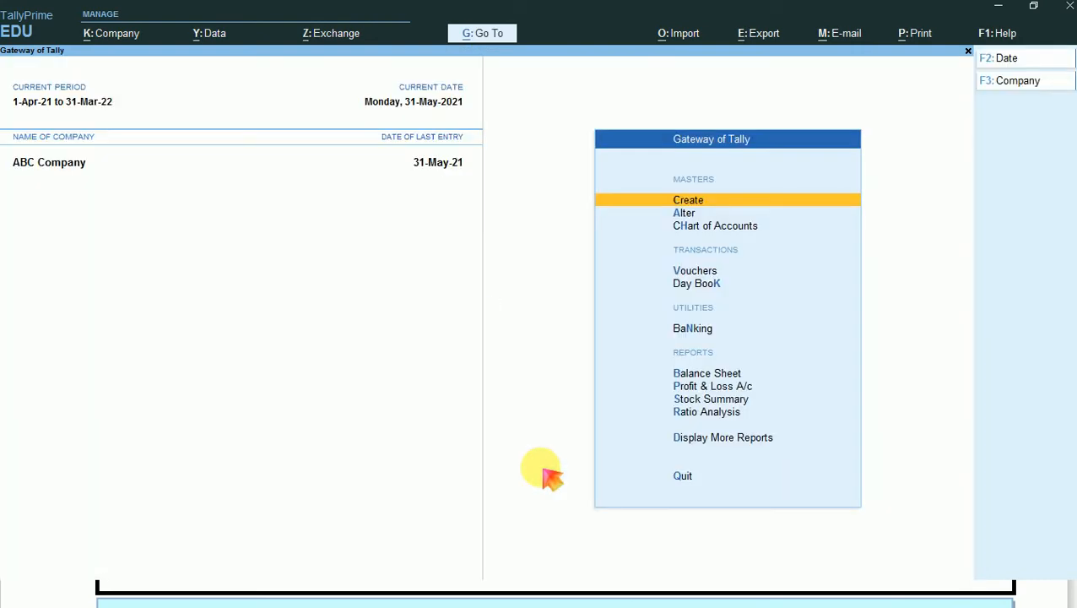
{"action": "key", "text": "Down"}
{"action": "key", "text": "Down"}
{"action": "key", "text": "Down"}
{"action": "key", "text": "Down"}
{"action": "key", "text": "Down"}
{"action": "key", "text": "Down"}
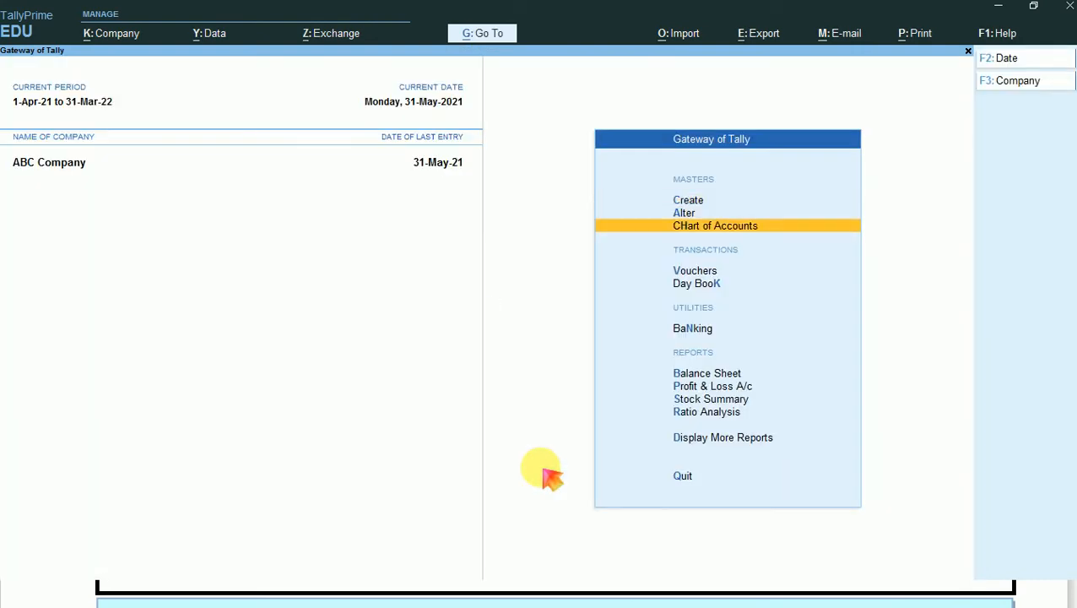
{"action": "key", "text": "Return"}
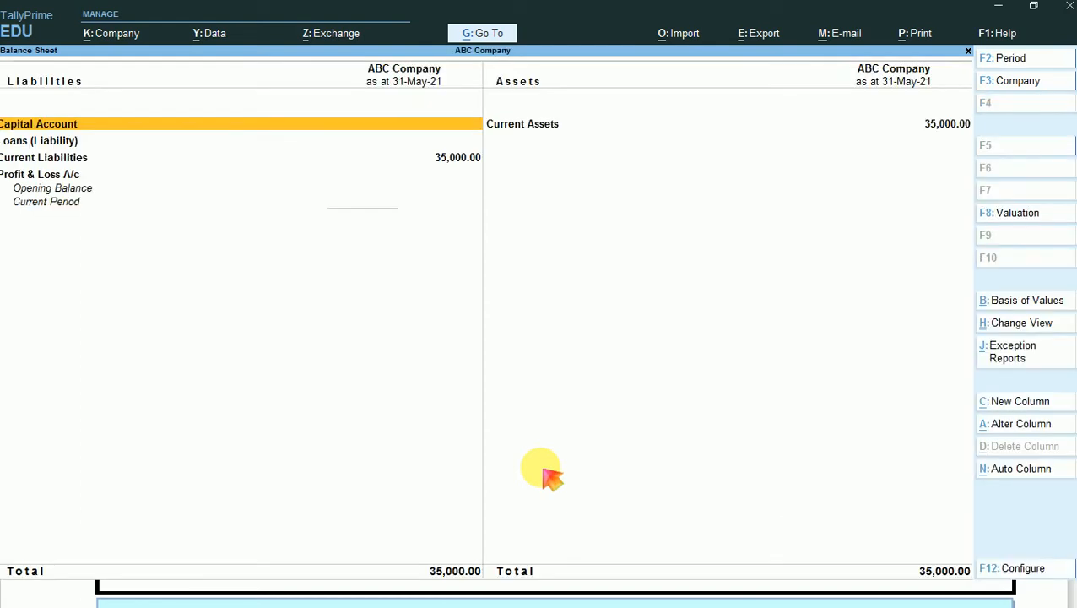
{"action": "key", "text": "alt+F5"}
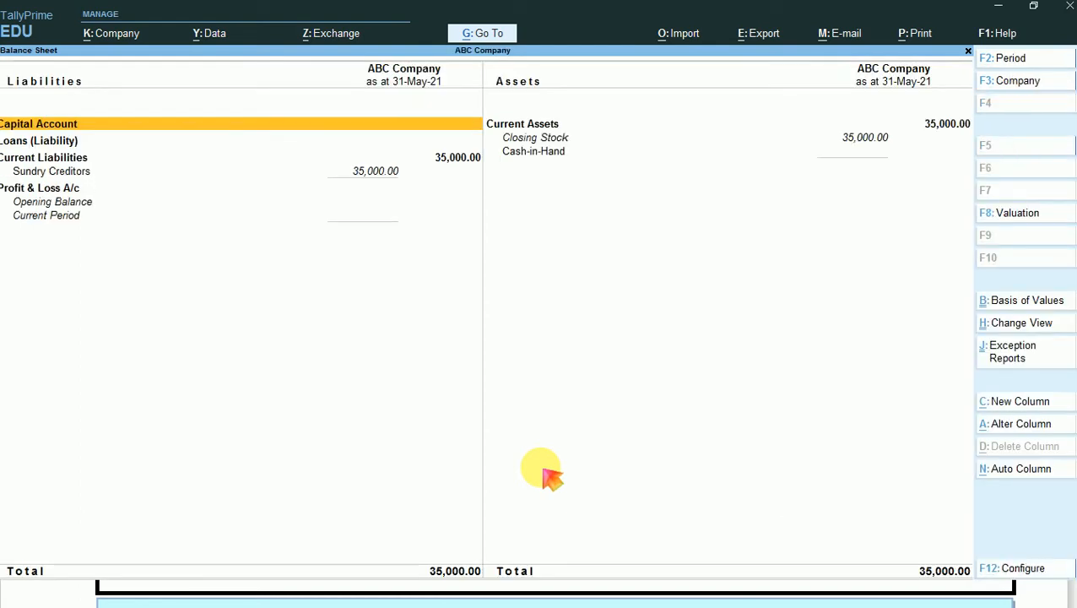
- Open the Stock Summary behind the Closing Stock figure under Current Assets
{"action": "key", "text": "Right"}
{"action": "key", "text": "Down"}
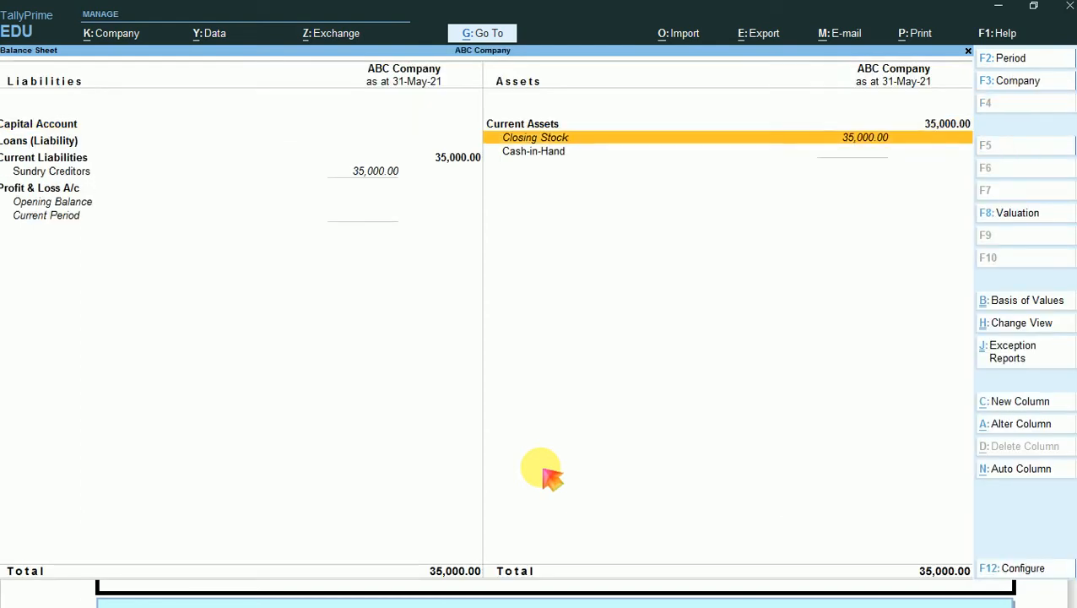
{"action": "key", "text": "Return"}
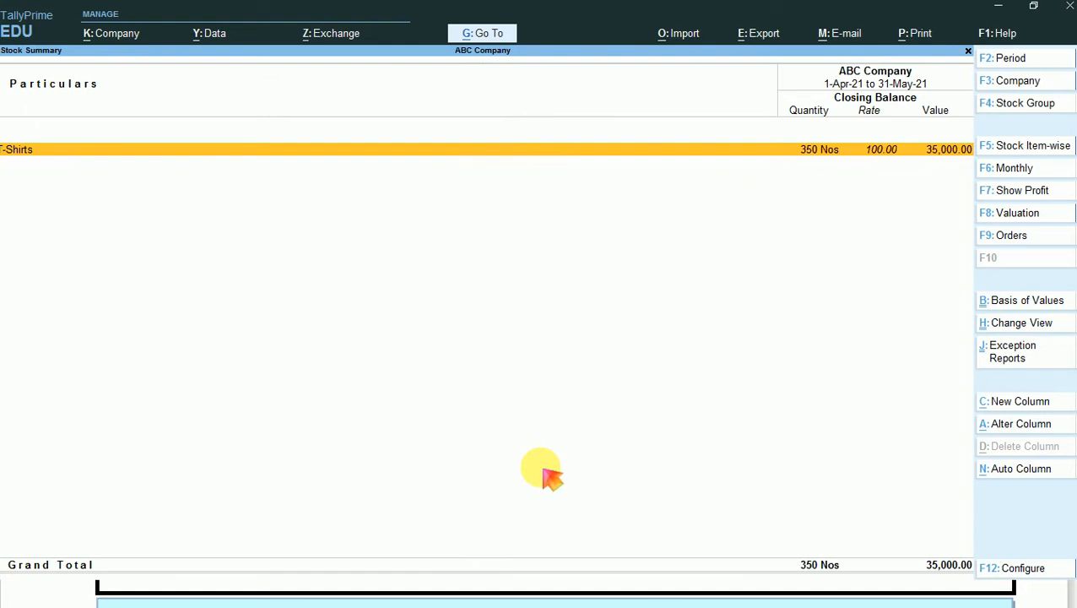
- Configure the Stock Summary with Show Goods Inwards and Show Goods Outwards both set to Yes
{"action": "key", "text": "F12"}
{"action": "key", "text": "Down"}
{"action": "key", "text": "Down"}
{"action": "key", "text": "Down"}
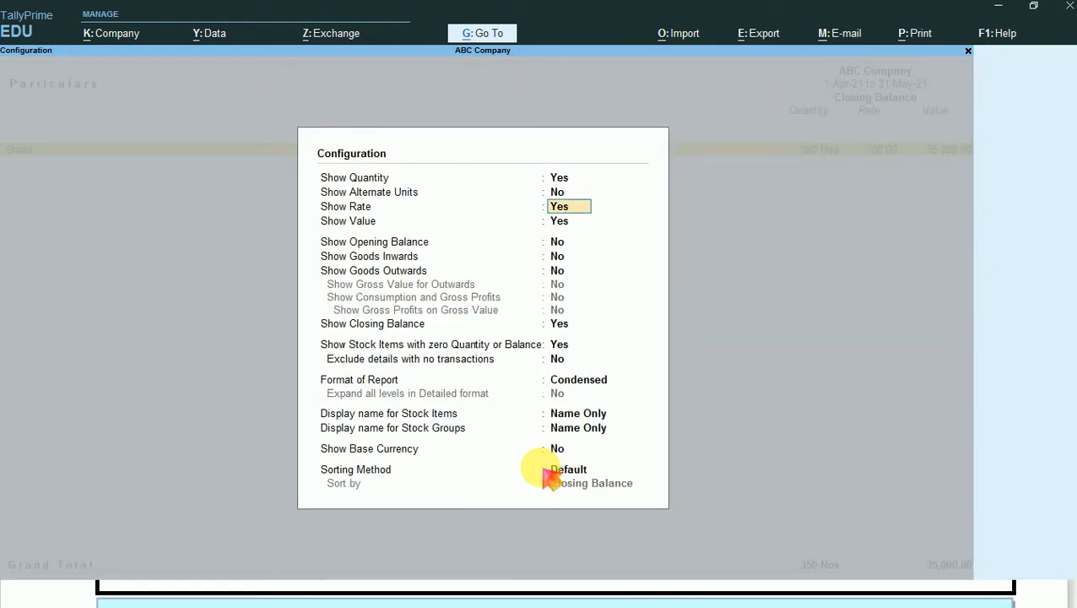
{"action": "key", "text": "Down"}
{"action": "key", "text": "Down"}
{"action": "key", "text": "y"}
{"action": "key", "text": "Return"}
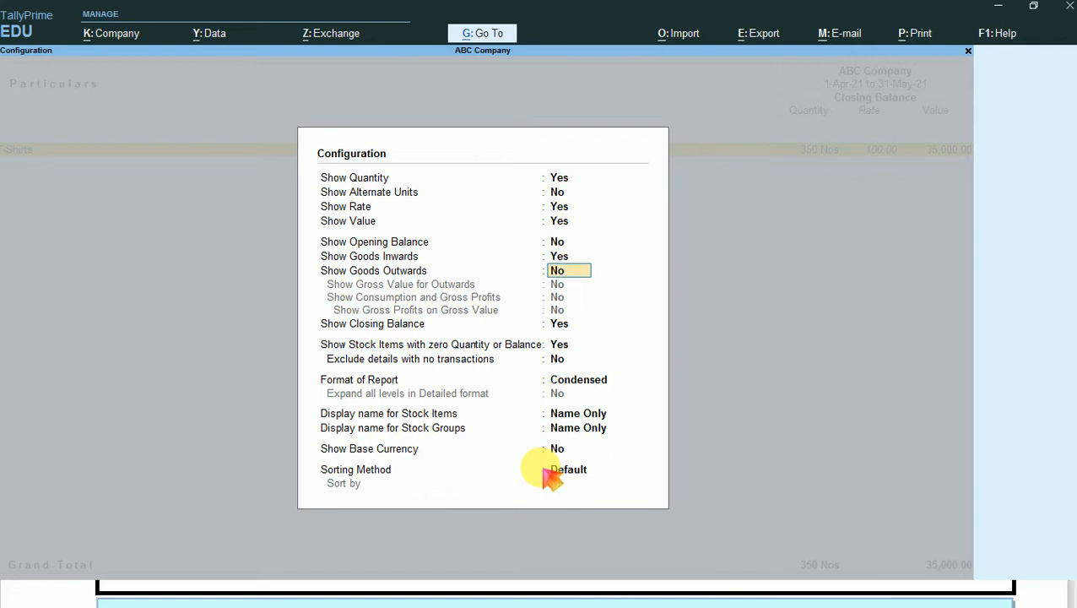
{"action": "key", "text": "y"}
{"action": "key", "text": "Return"}
{"action": "key", "text": "ctrl+a"}
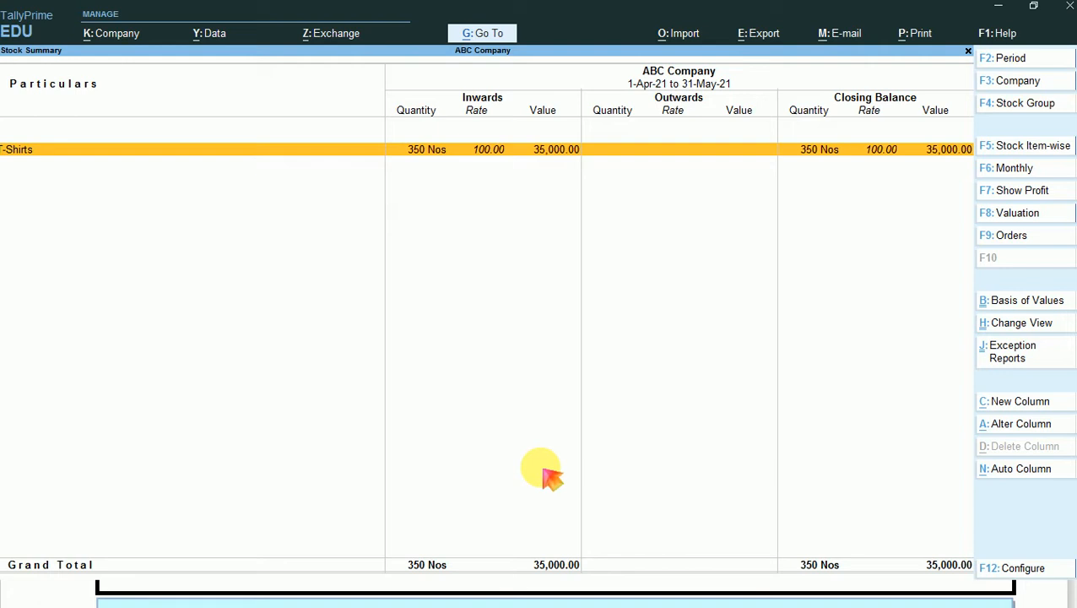
- Drill down from T-Shirts through the May vouchers to the Purchase Bills Pending details
{"action": "key", "text": "Return"}
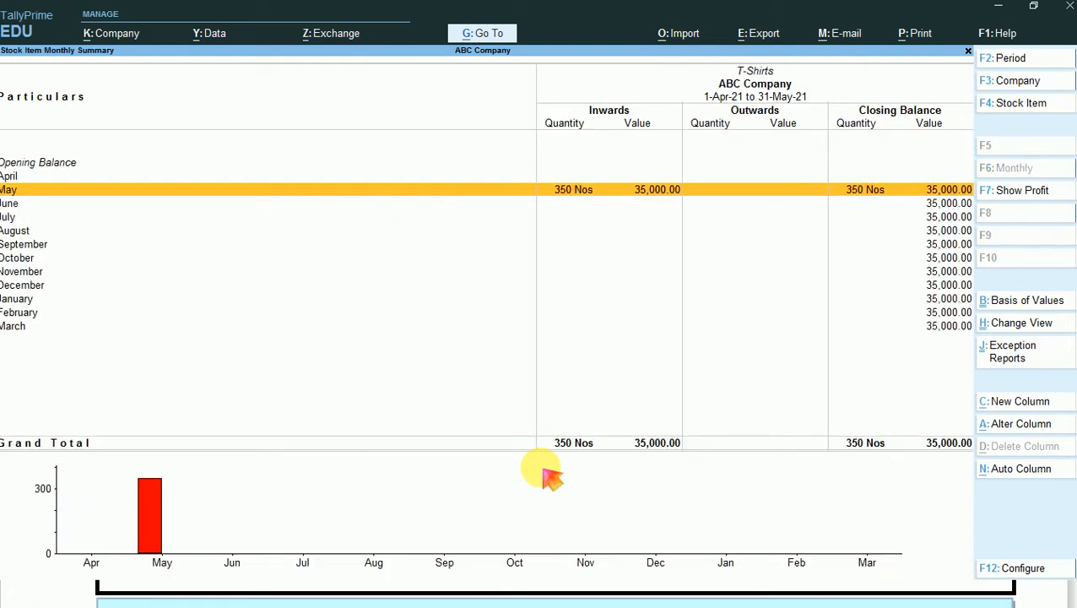
{"action": "key", "text": "Return"}
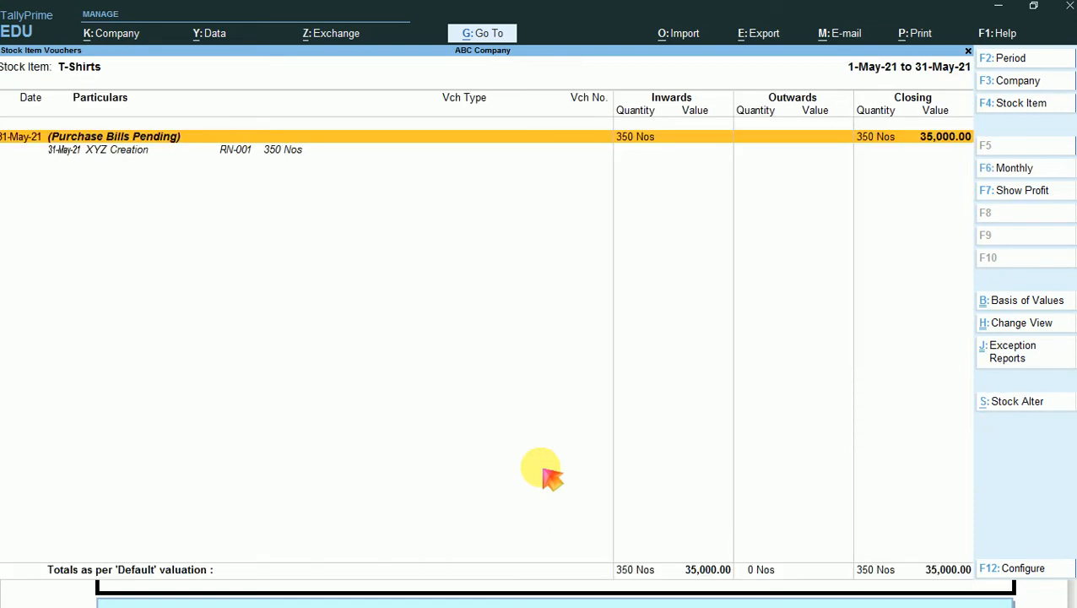
{"action": "key", "text": "Return"}
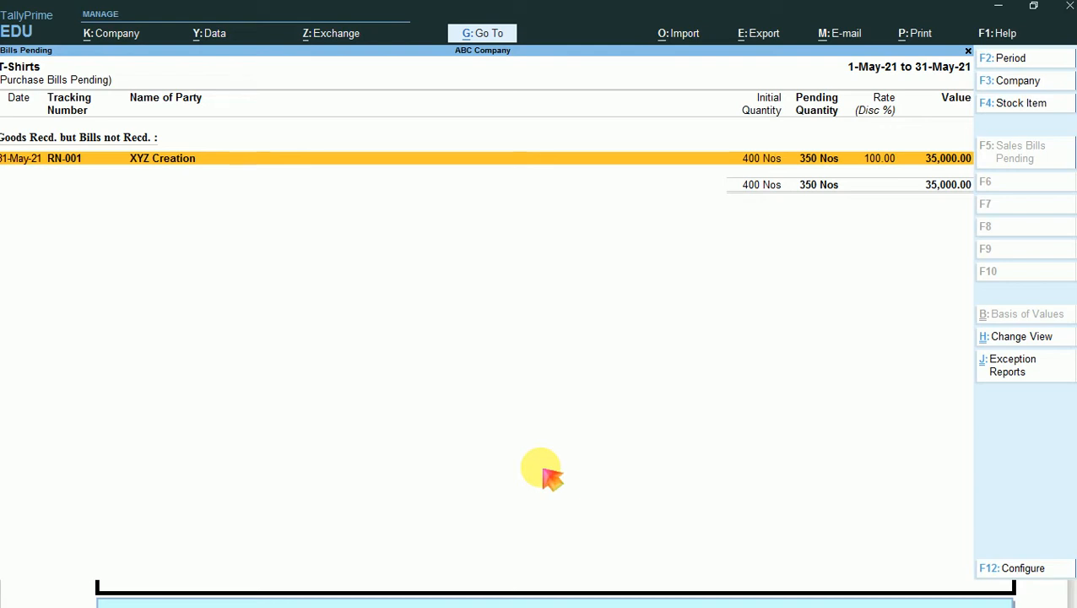
- Expand the pending bill for tracking number RN-001 and examine its receipt note and rejection entries
{"action": "key", "text": "alt+f5"}
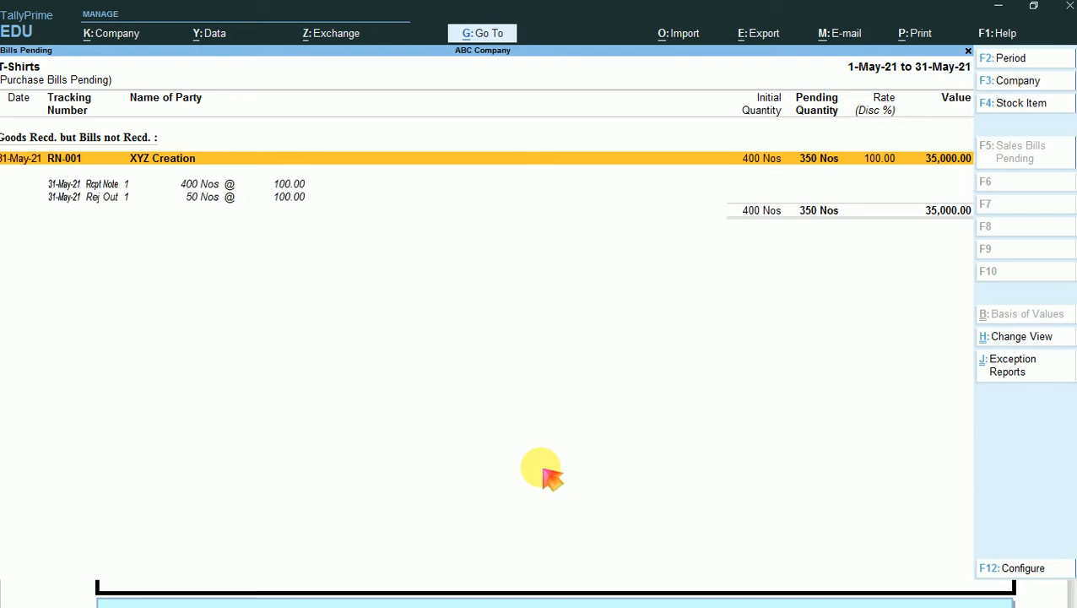
{"action": "key", "text": "Down"}
{"action": "key", "text": "Down"}
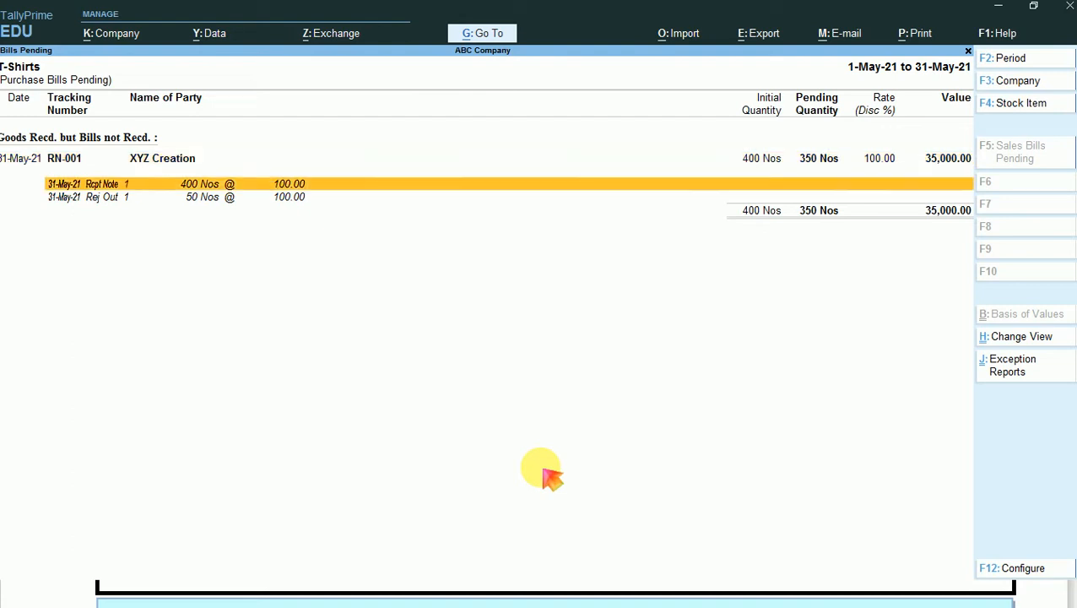
{"action": "key", "text": "Up"}
{"action": "key", "text": "Down"}
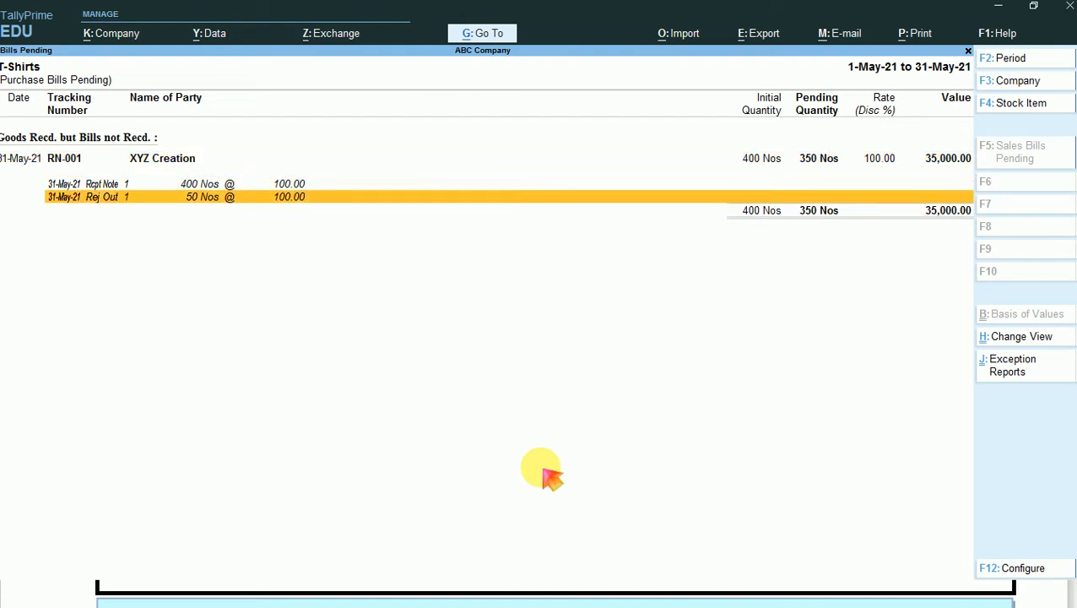
{"action": "key", "text": "Up"}
{"action": "key", "text": "Down"}
{"action": "key", "text": "Up"}
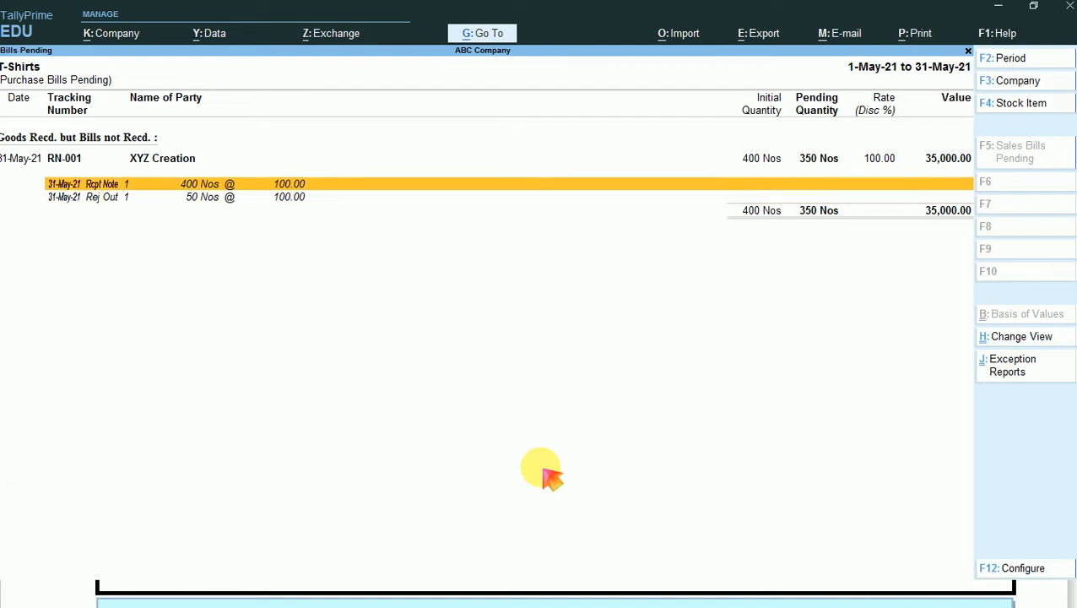
{"action": "key", "text": "Up"}
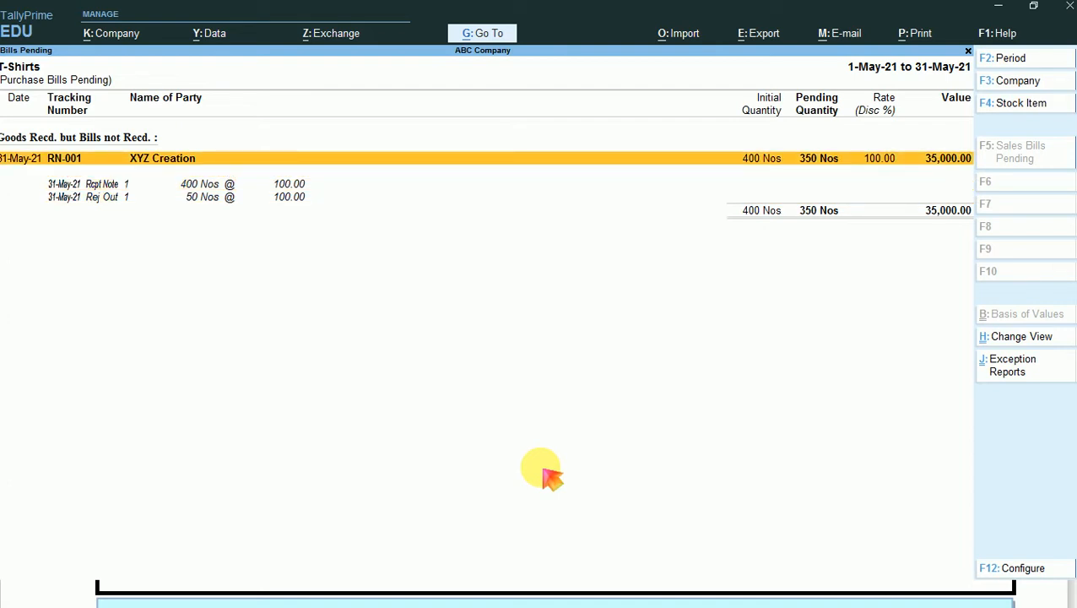
- Close the pending bills, stock reports and Balance Sheet to return to the Gateway of Tally
{"action": "key", "text": "Escape"}
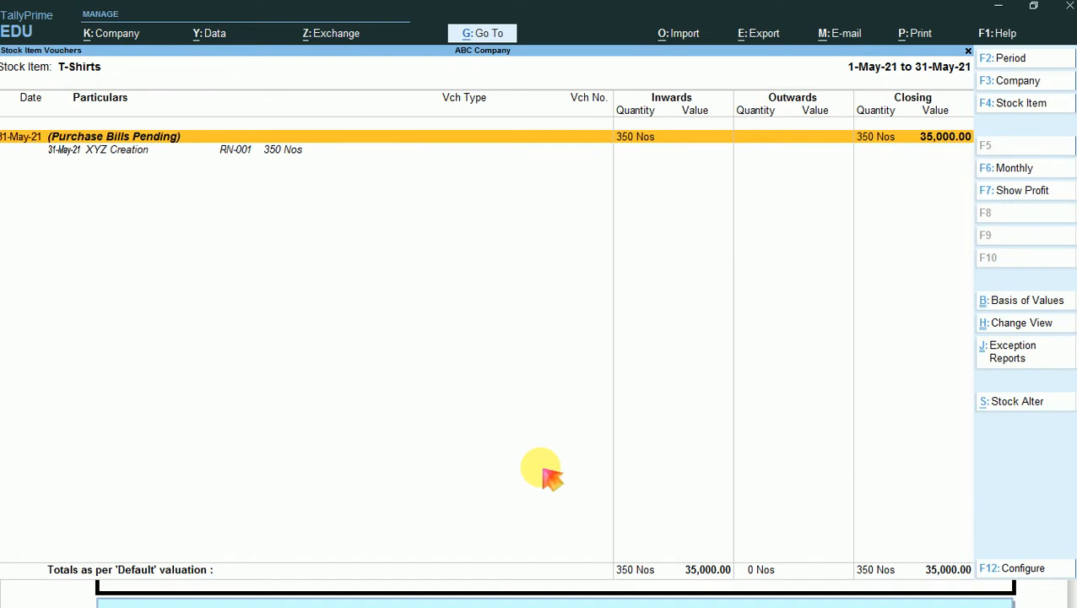
{"action": "key", "text": "Escape"}
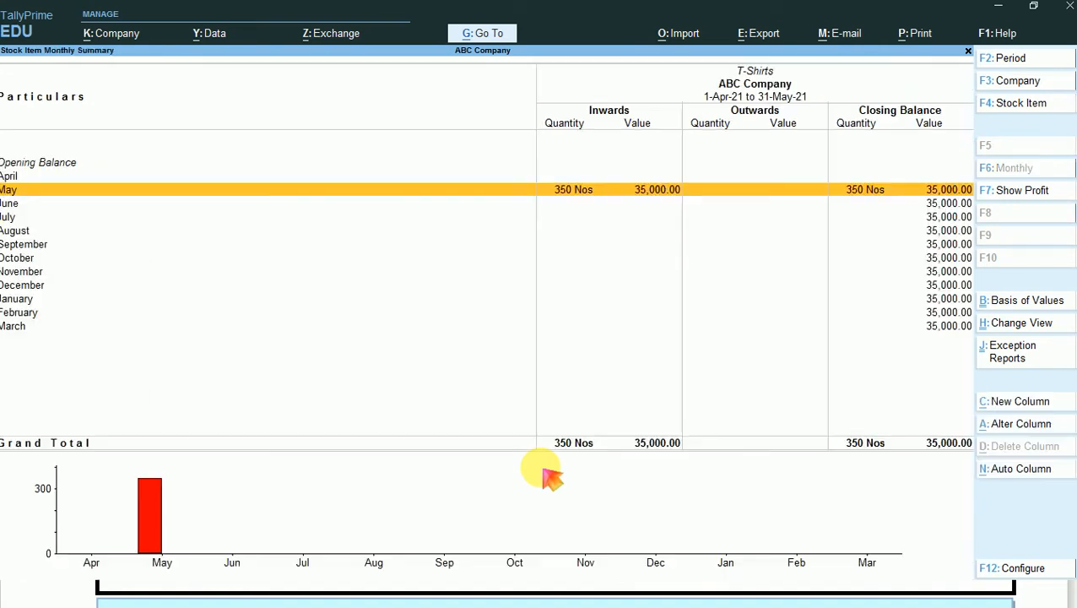
{"action": "key", "text": "Escape"}
{"action": "key", "text": "Escape"}
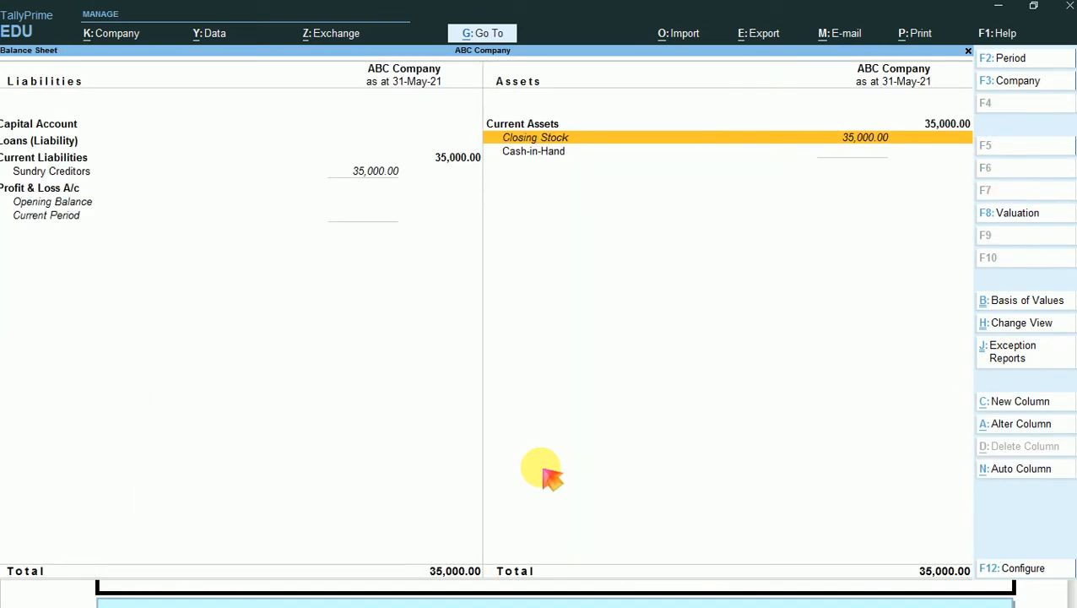
{"action": "key", "text": "Escape"}
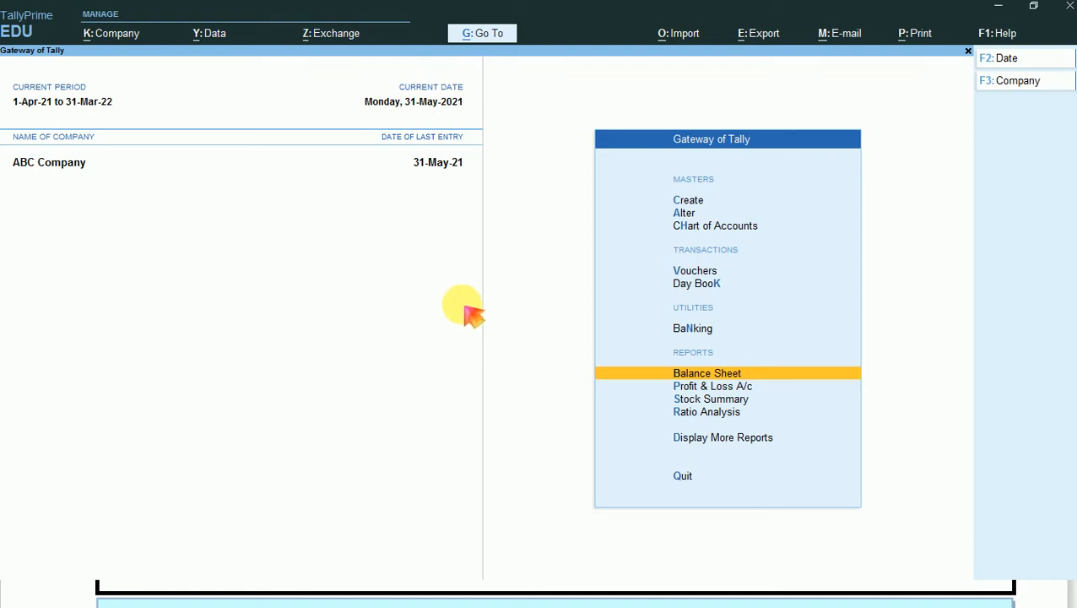
- Open the Go To list of reports and expand all report groups
{"action": "key", "text": "alt"}
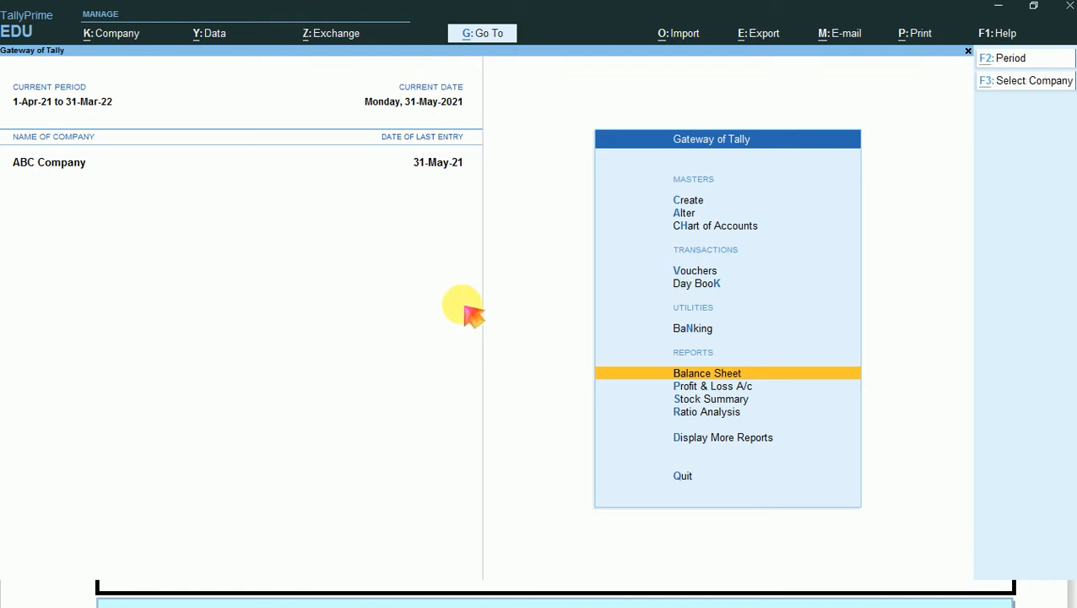
{"action": "key", "text": "alt+g"}
{"action": "key", "text": "Down"}
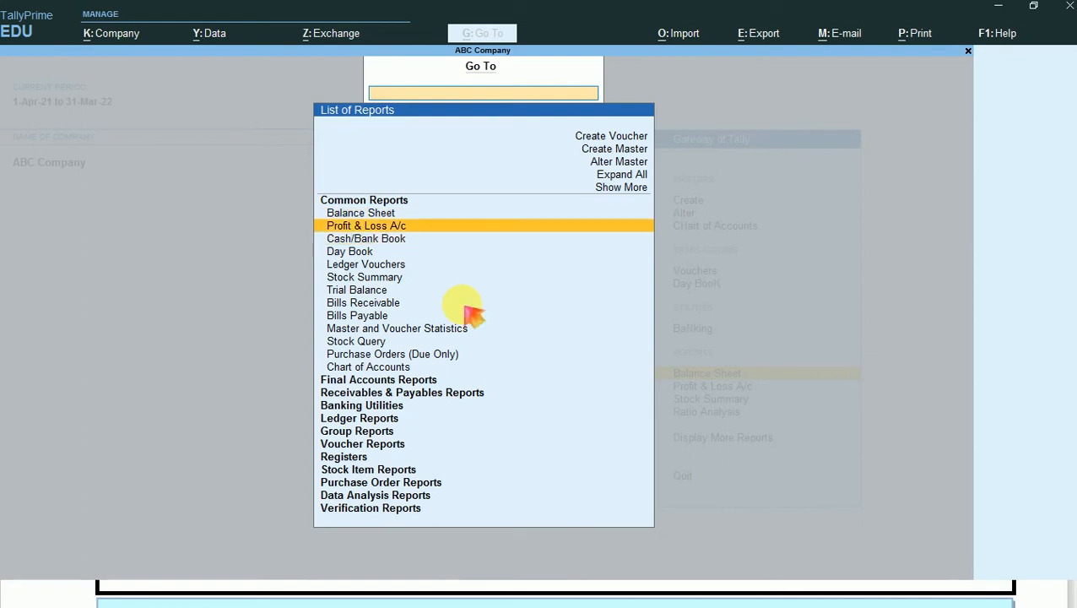
{"action": "key", "text": "Up"}
{"action": "key", "text": "Up"}
{"action": "key", "text": "Up"}
{"action": "key", "text": "Return"}
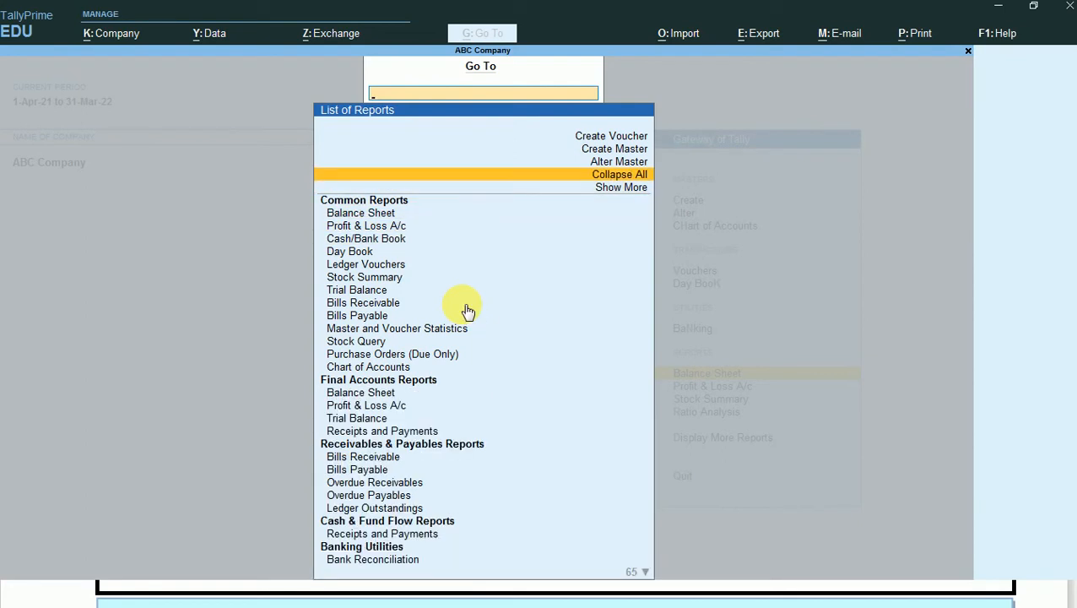
- Open the Purchase Bills Pending report from Purchase Tracking Reports and expand the RN-001 entry for T-Shirts
{"action": "key", "text": "Down"}
{"action": "key", "text": "Down"}
{"action": "key", "text": "Down"}
{"action": "key", "text": "Down"}
{"action": "key", "text": "Down"}
{"action": "key", "text": "Down"}
{"action": "key", "text": "Down"}
{"action": "key", "text": "Down"}
{"action": "key", "text": "Down"}
{"action": "key", "text": "Down"}
{"action": "key", "text": "Down"}
{"action": "key", "text": "Down"}
{"action": "key", "text": "Down"}
{"action": "key", "text": "Down"}
{"action": "key", "text": "Down"}
{"action": "key", "text": "Down"}
{"action": "key", "text": "Down"}
{"action": "key", "text": "Down"}
{"action": "key", "text": "Down"}
{"action": "key", "text": "Down"}
{"action": "key", "text": "Down"}
{"action": "key", "text": "Down"}
{"action": "key", "text": "Down"}
{"action": "key", "text": "Down"}
{"action": "key", "text": "Down"}
{"action": "key", "text": "Down"}
{"action": "key", "text": "Down"}
{"action": "key", "text": "Down"}
{"action": "key", "text": "Down"}
{"action": "key", "text": "Down"}
{"action": "key", "text": "Down"}
{"action": "key", "text": "Down"}
{"action": "key", "text": "Down"}
{"action": "key", "text": "Down"}
{"action": "key", "text": "Down"}
{"action": "key", "text": "Down"}
{"action": "key", "text": "Down"}
{"action": "key", "text": "Down"}
{"action": "key", "text": "Down"}
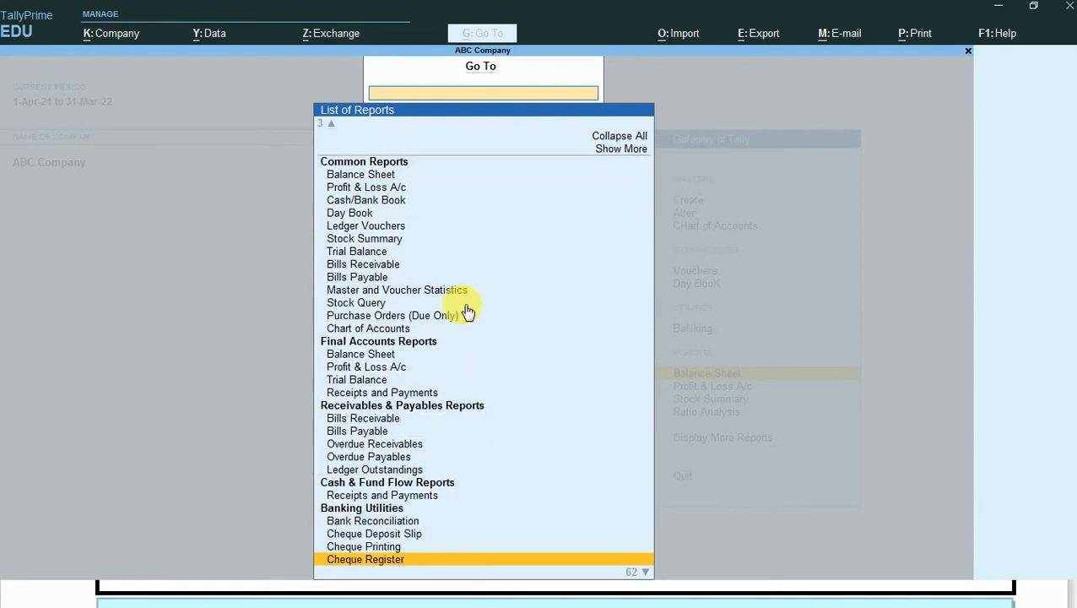
{"action": "key", "text": "Down"}
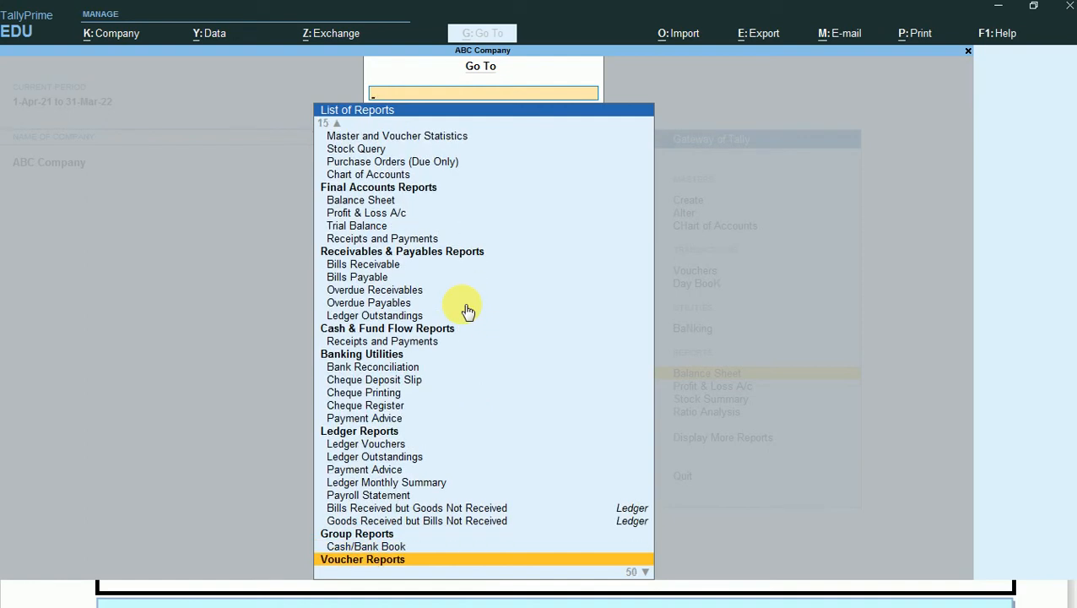
{"action": "key", "text": "Down"}
{"action": "key", "text": "Down"}
{"action": "key", "text": "Down"}
{"action": "key", "text": "Down"}
{"action": "key", "text": "Down"}
{"action": "key", "text": "Down"}
{"action": "key", "text": "Down"}
{"action": "key", "text": "Down"}
{"action": "key", "text": "Down"}
{"action": "key", "text": "Down"}
{"action": "key", "text": "Down"}
{"action": "key", "text": "Down"}
{"action": "key", "text": "Down"}
{"action": "key", "text": "Down"}
{"action": "key", "text": "Down"}
{"action": "key", "text": "Down"}
{"action": "key", "text": "Down"}
{"action": "key", "text": "Down"}
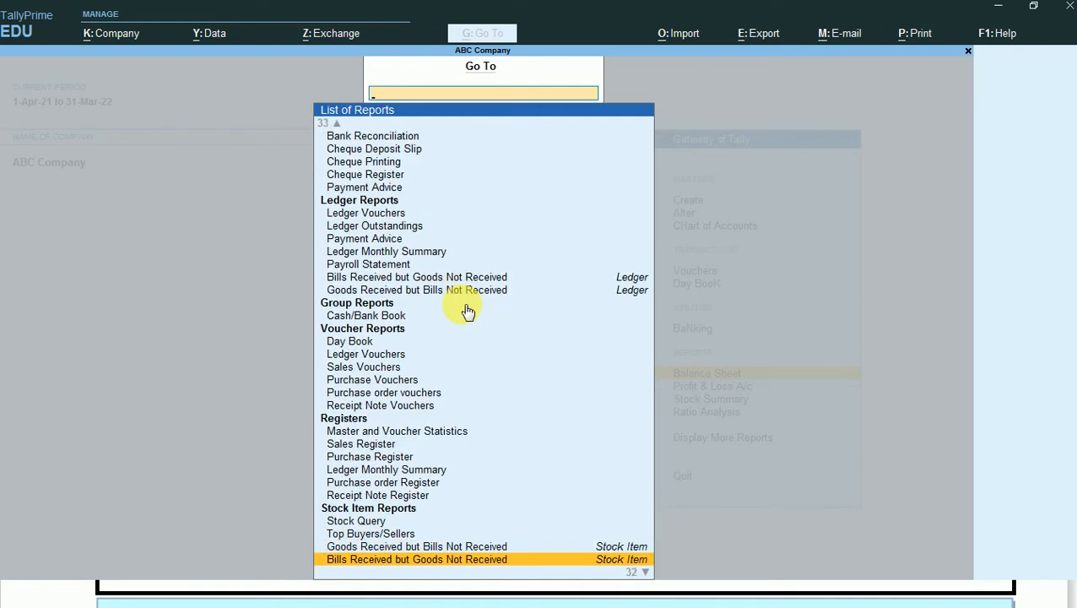
{"action": "key", "text": "Down"}
{"action": "key", "text": "Down"}
{"action": "key", "text": "Down"}
{"action": "key", "text": "Down"}
{"action": "key", "text": "Down"}
{"action": "key", "text": "Down"}
{"action": "key", "text": "Down"}
{"action": "key", "text": "Down"}
{"action": "key", "text": "Down"}
{"action": "key", "text": "Down"}
{"action": "key", "text": "Down"}
{"action": "key", "text": "Down"}
{"action": "key", "text": "Down"}
{"action": "key", "text": "Down"}
{"action": "key", "text": "Down"}
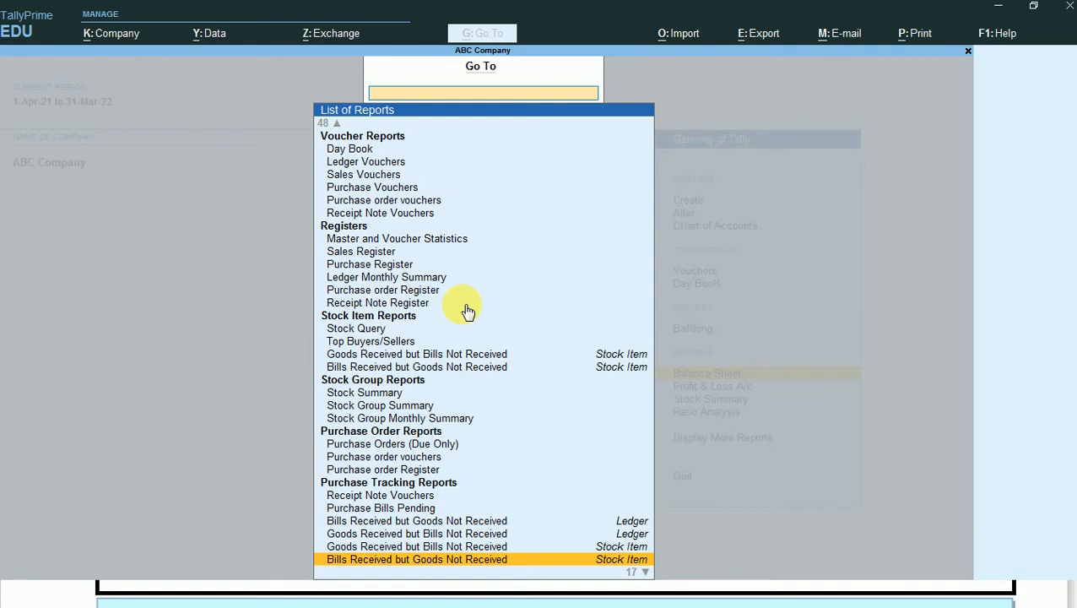
{"action": "key", "text": "Up"}
{"action": "key", "text": "Up"}
{"action": "key", "text": "Up"}
{"action": "key", "text": "Up"}
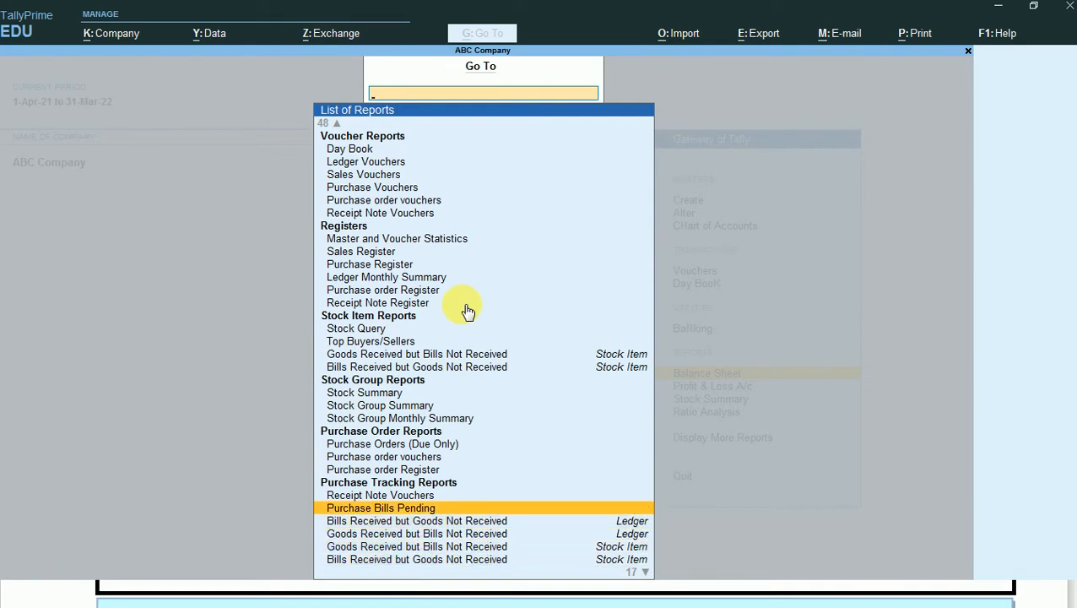
{"action": "key", "text": "Return"}
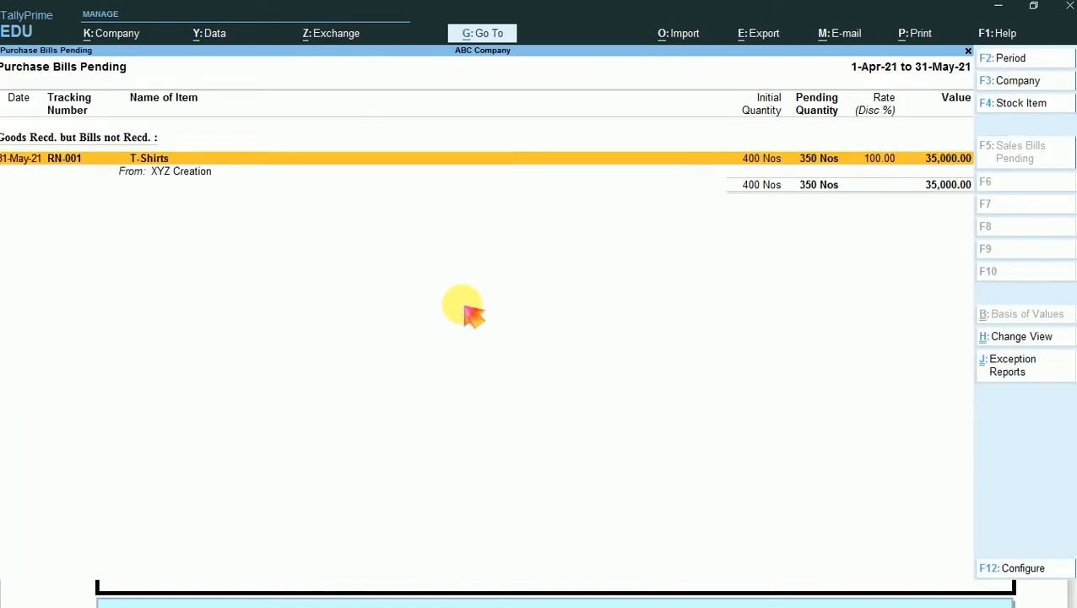
{"action": "key", "text": "alt+F5"}
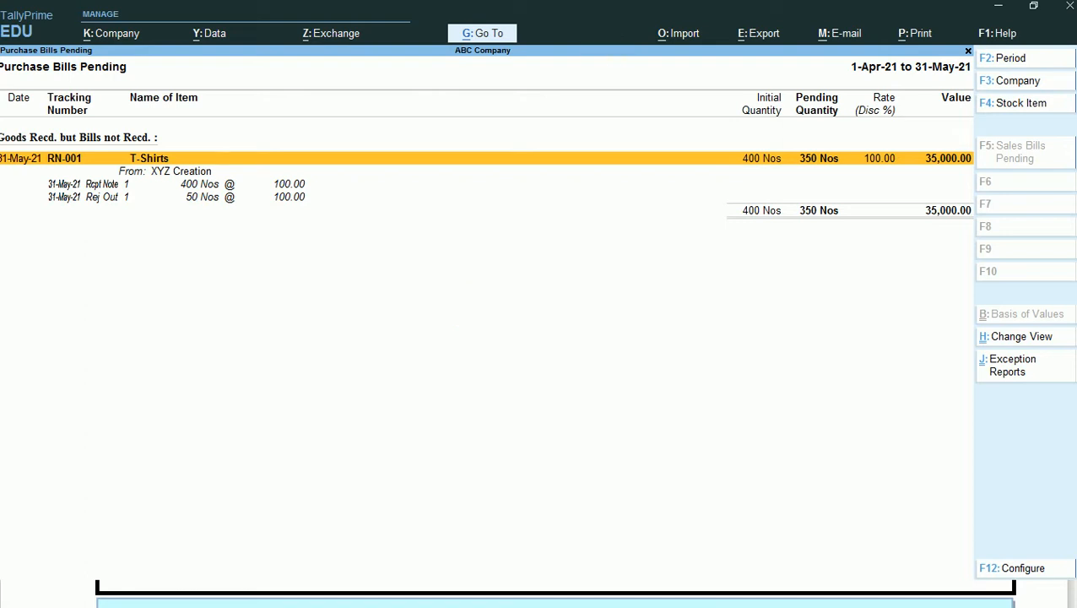
- Consult the handwritten purchase process notes, return to TallyPrime and close the Purchase Bills Pending report
{"action": "left_click", "coordinate": [531, 0]}
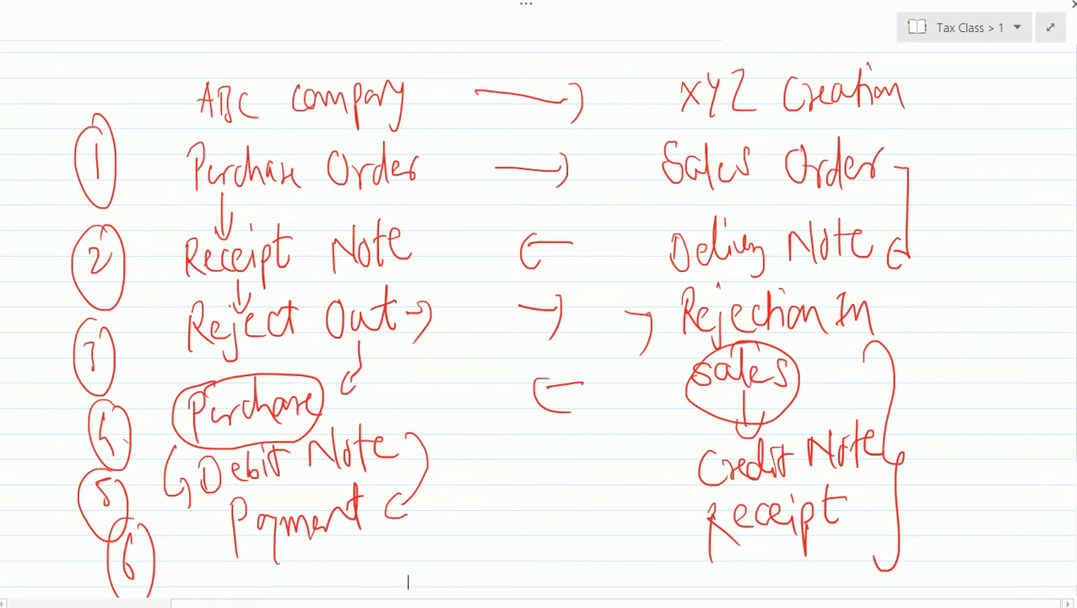
{"action": "key", "text": "alt+Tab"}
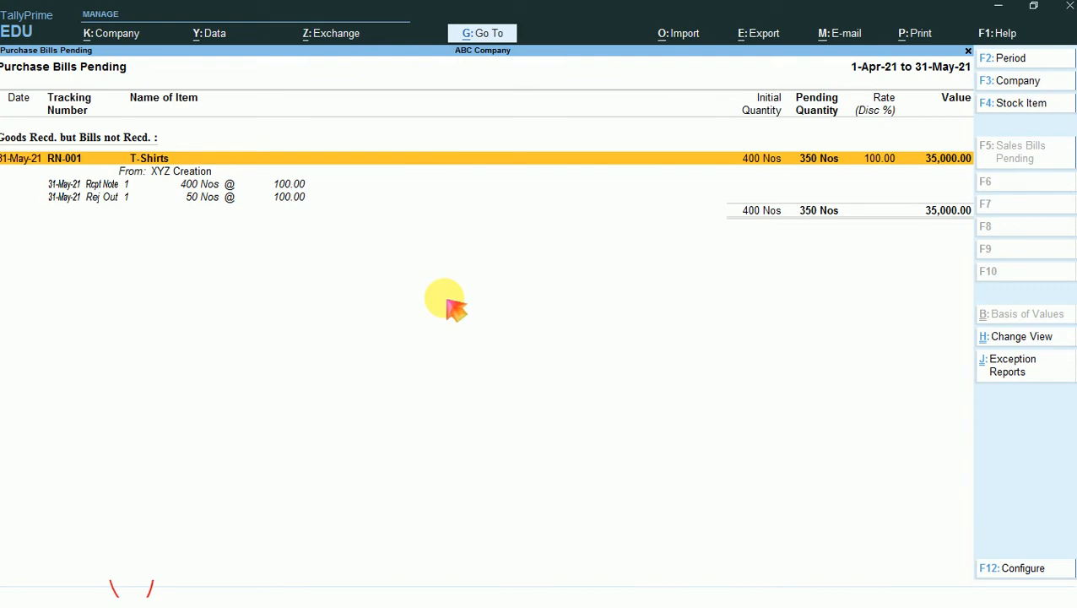
{"action": "key", "text": "Escape"}
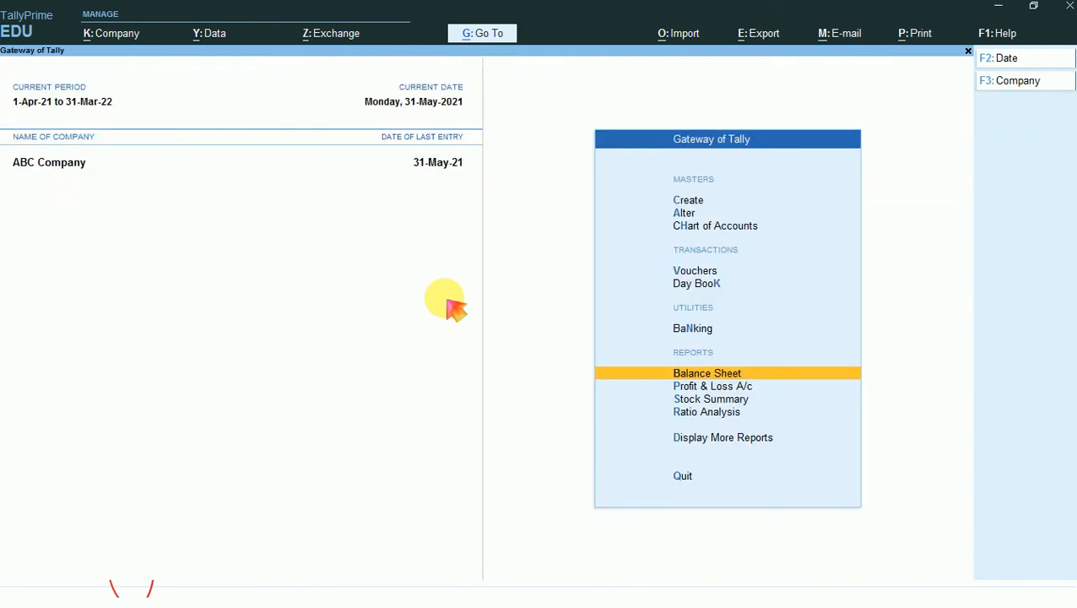
- Bring up the Go To list from the Gateway of Tally and expand all its report groups
{"action": "key", "text": "alt+g"}
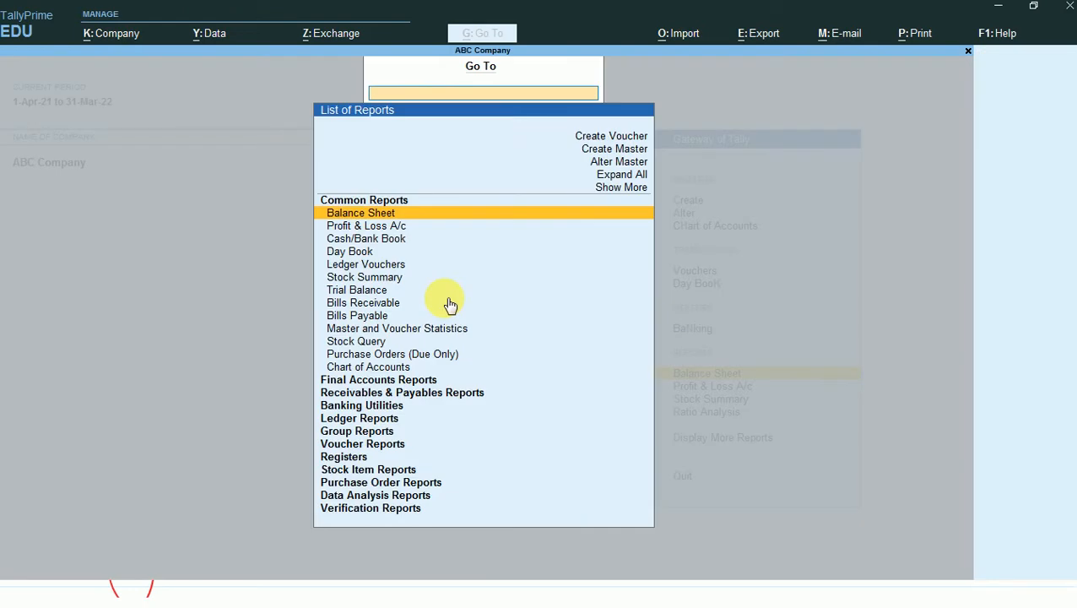
{"action": "key", "text": "Down"}
{"action": "key", "text": "Down"}
{"action": "key", "text": "Down"}
{"action": "key", "text": "Down"}
{"action": "key", "text": "Down"}
{"action": "key", "text": "Down"}
{"action": "key", "text": "Down"}
{"action": "key", "text": "Down"}
{"action": "key", "text": "Down"}
{"action": "key", "text": "Down"}
{"action": "key", "text": "Down"}
{"action": "key", "text": "Down"}
{"action": "key", "text": "Down"}
{"action": "key", "text": "Down"}
{"action": "key", "text": "Down"}
{"action": "key", "text": "Down"}
{"action": "key", "text": "Down"}
{"action": "key", "text": "Down"}
{"action": "key", "text": "Down"}
{"action": "key", "text": "Down"}
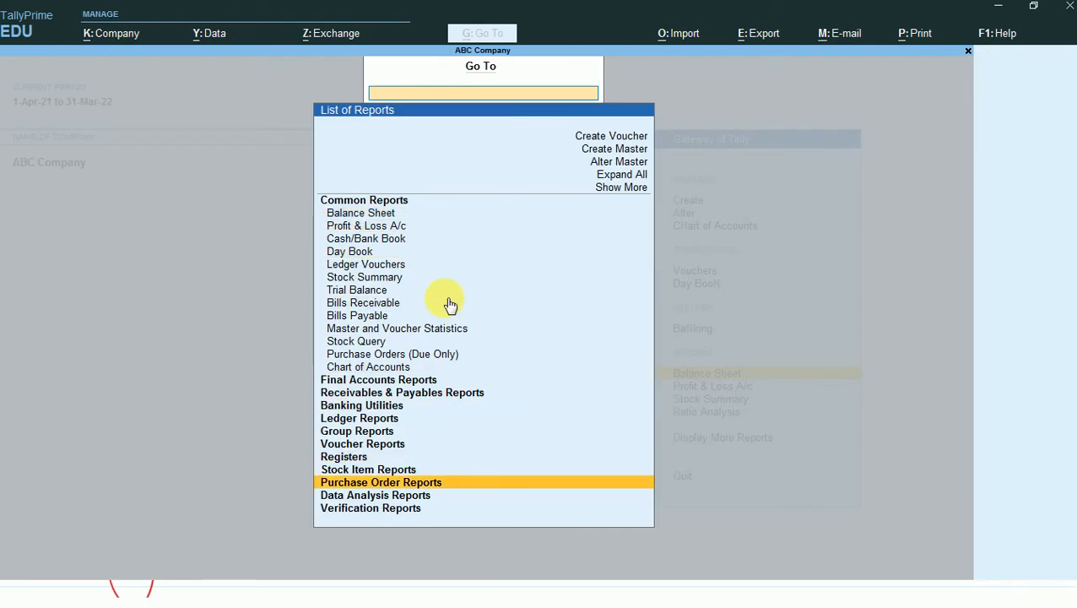
{"action": "key", "text": "Up"}
{"action": "key", "text": "Up"}
{"action": "key", "text": "Up"}
{"action": "key", "text": "Up"}
{"action": "key", "text": "Up"}
{"action": "key", "text": "Up"}
{"action": "key", "text": "Up"}
{"action": "key", "text": "Up"}
{"action": "key", "text": "Up"}
{"action": "key", "text": "Up"}
{"action": "key", "text": "Up"}
{"action": "key", "text": "Up"}
{"action": "key", "text": "Up"}
{"action": "key", "text": "Up"}
{"action": "key", "text": "Up"}
{"action": "key", "text": "Up"}
{"action": "key", "text": "Up"}
{"action": "key", "text": "Up"}
{"action": "key", "text": "Up"}
{"action": "key", "text": "Up"}
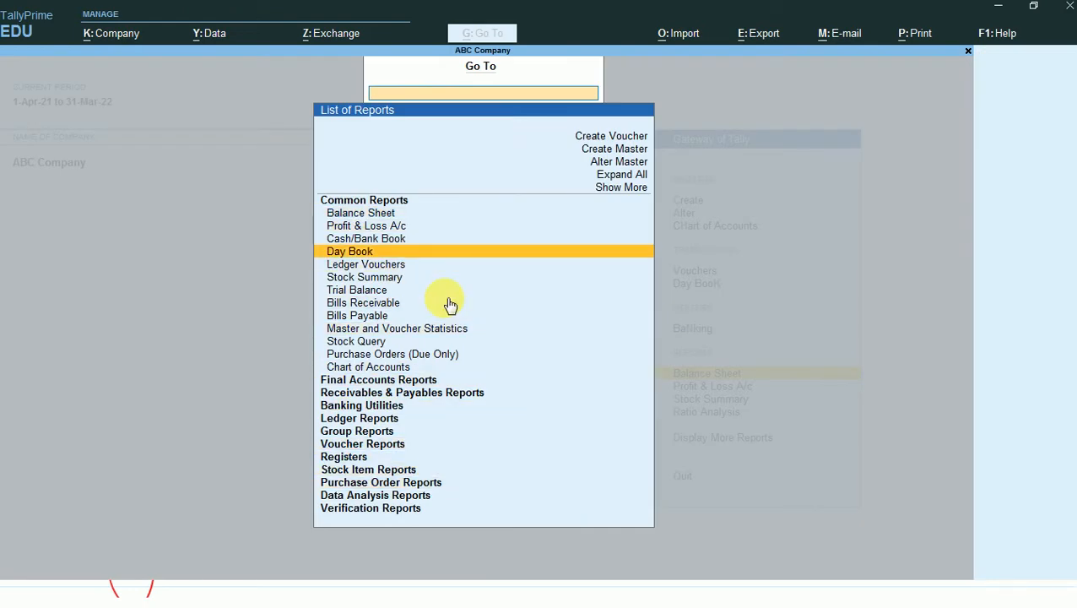
{"action": "key", "text": "Up"}
{"action": "key", "text": "Up"}
{"action": "key", "text": "Up"}
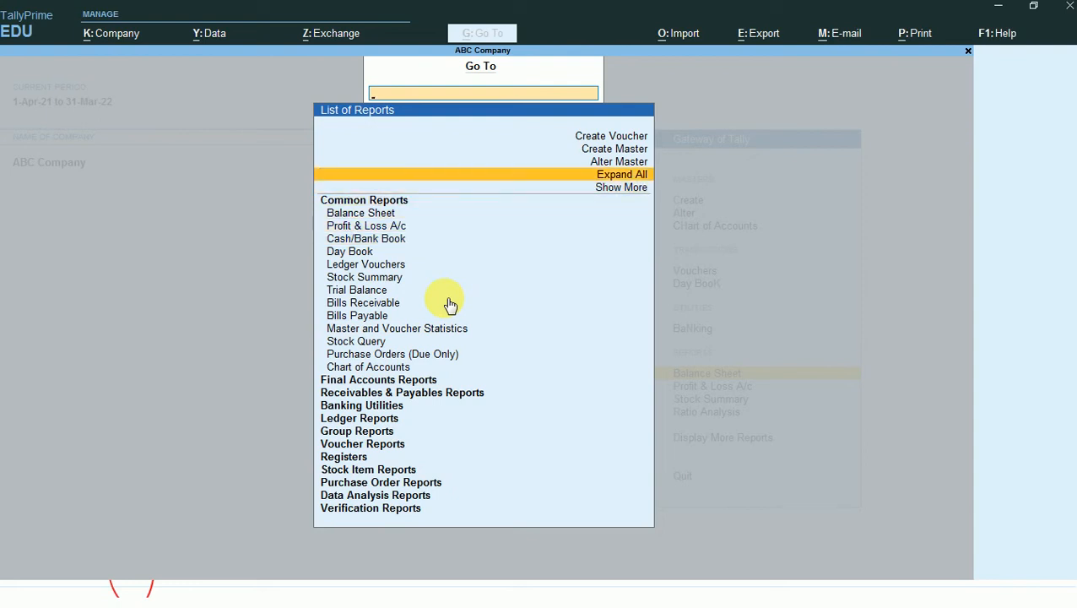
{"action": "key", "text": "Return"}
- Open the Purchase Orders (Due Only) report from the Purchase Order Reports group
{"action": "key", "text": "Down"}
{"action": "key", "text": "Down"}
{"action": "key", "text": "Down"}
{"action": "key", "text": "Down"}
{"action": "key", "text": "Down"}
{"action": "key", "text": "Down"}
{"action": "key", "text": "Down"}
{"action": "key", "text": "Down"}
{"action": "key", "text": "Down"}
{"action": "key", "text": "Down"}
{"action": "key", "text": "Down"}
{"action": "key", "text": "Down"}
{"action": "key", "text": "Down"}
{"action": "key", "text": "Down"}
{"action": "key", "text": "Down"}
{"action": "key", "text": "Down"}
{"action": "key", "text": "Down"}
{"action": "key", "text": "Down"}
{"action": "key", "text": "Down"}
{"action": "key", "text": "Down"}
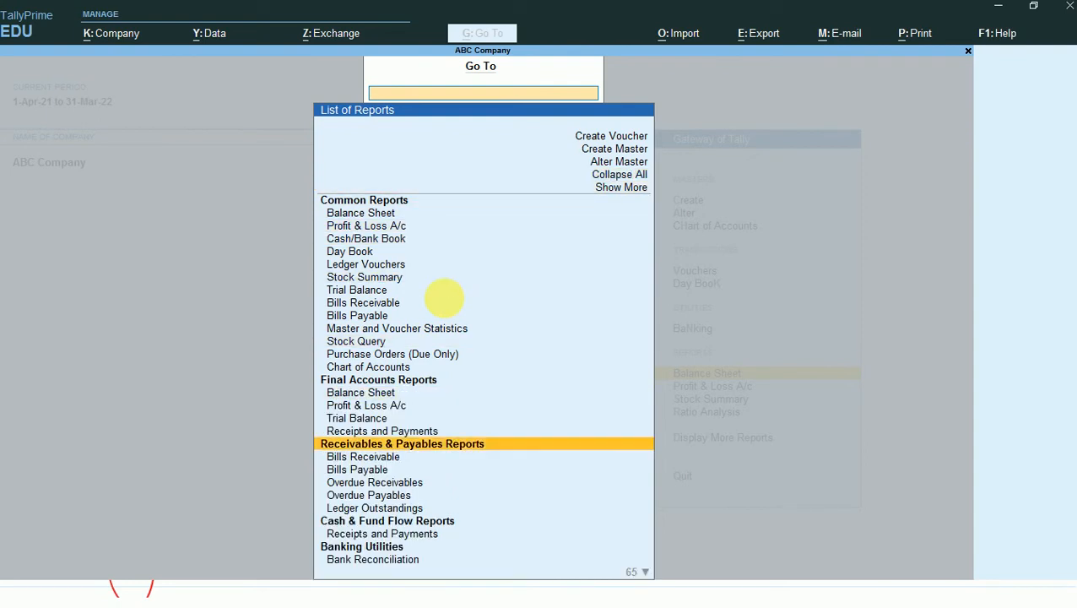
{"action": "key", "text": "Down"}
{"action": "key", "text": "Down"}
{"action": "key", "text": "Down"}
{"action": "key", "text": "Down"}
{"action": "key", "text": "Down"}
{"action": "key", "text": "Down"}
{"action": "key", "text": "Down"}
{"action": "key", "text": "Down"}
{"action": "key", "text": "Down"}
{"action": "key", "text": "Down"}
{"action": "key", "text": "Down"}
{"action": "key", "text": "Down"}
{"action": "key", "text": "Down"}
{"action": "key", "text": "Down"}
{"action": "key", "text": "Down"}
{"action": "key", "text": "Down"}
{"action": "key", "text": "Down"}
{"action": "key", "text": "Down"}
{"action": "key", "text": "Down"}
{"action": "key", "text": "Down"}
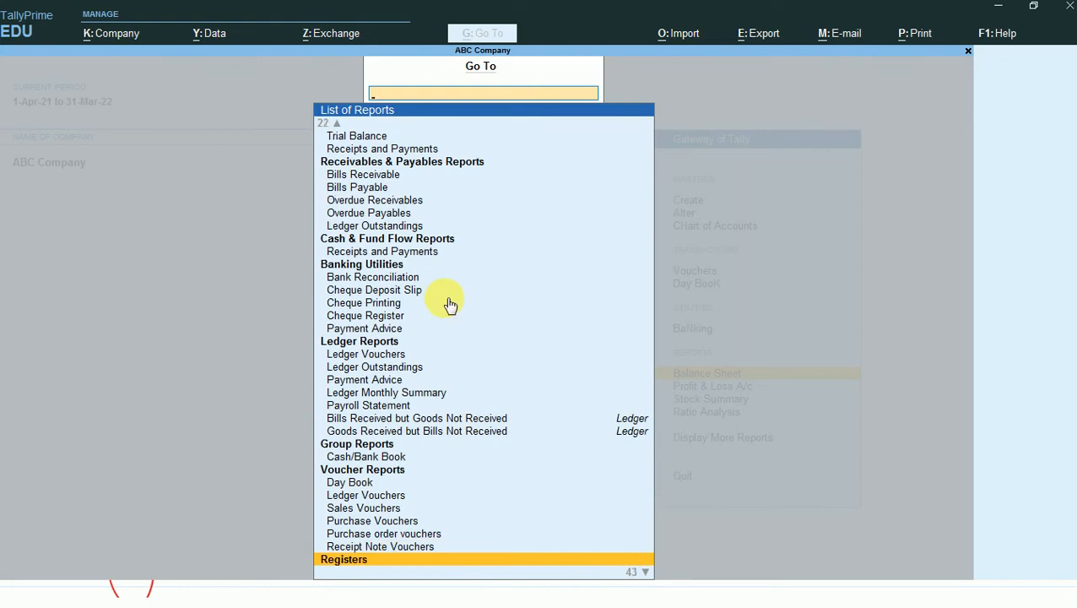
{"action": "key", "text": "Down"}
{"action": "key", "text": "Down"}
{"action": "key", "text": "Down"}
{"action": "key", "text": "Down"}
{"action": "key", "text": "Down"}
{"action": "key", "text": "Down"}
{"action": "key", "text": "Down"}
{"action": "key", "text": "Down"}
{"action": "key", "text": "Down"}
{"action": "key", "text": "Down"}
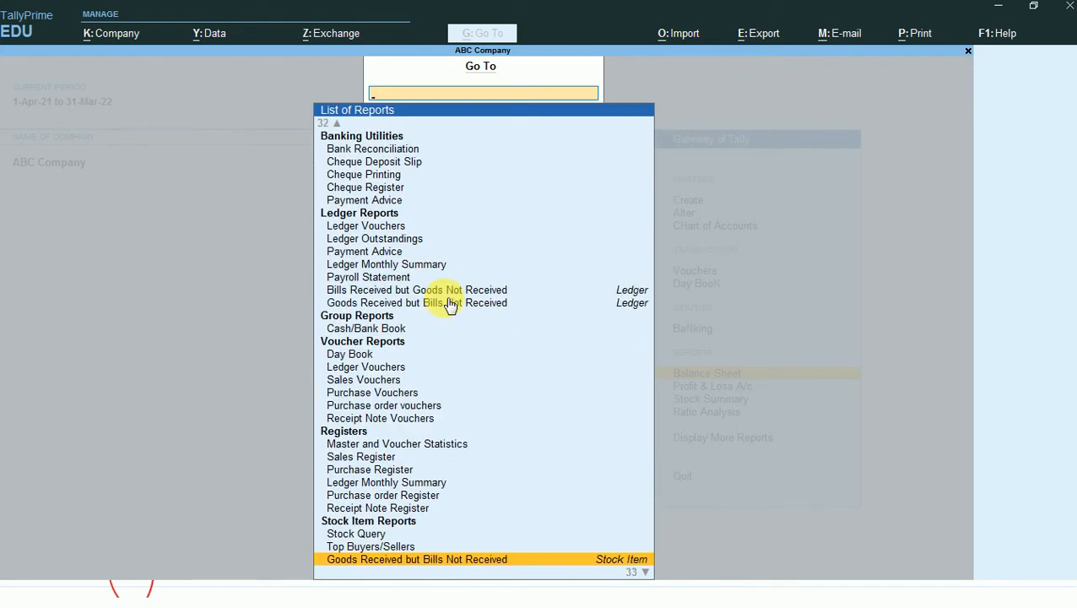
{"action": "key", "text": "Up"}
{"action": "key", "text": "Up"}
{"action": "key", "text": "Up"}
{"action": "key", "text": "Up"}
{"action": "key", "text": "Up"}
{"action": "key", "text": "Up"}
{"action": "key", "text": "Up"}
{"action": "key", "text": "Up"}
{"action": "key", "text": "Up"}
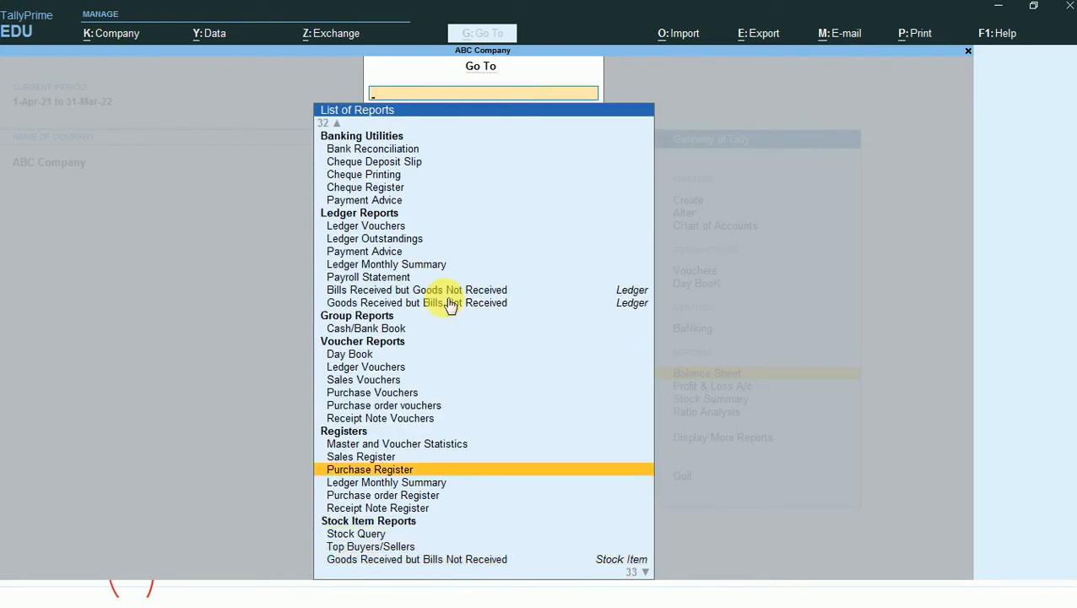
{"action": "key", "text": "Down"}
{"action": "key", "text": "Down"}
{"action": "key", "text": "Down"}
{"action": "key", "text": "Down"}
{"action": "key", "text": "Down"}
{"action": "key", "text": "Down"}
{"action": "key", "text": "Down"}
{"action": "key", "text": "Down"}
{"action": "key", "text": "Down"}
{"action": "key", "text": "Down"}
{"action": "key", "text": "Down"}
{"action": "key", "text": "Down"}
{"action": "key", "text": "Down"}
{"action": "key", "text": "Down"}
{"action": "key", "text": "Down"}
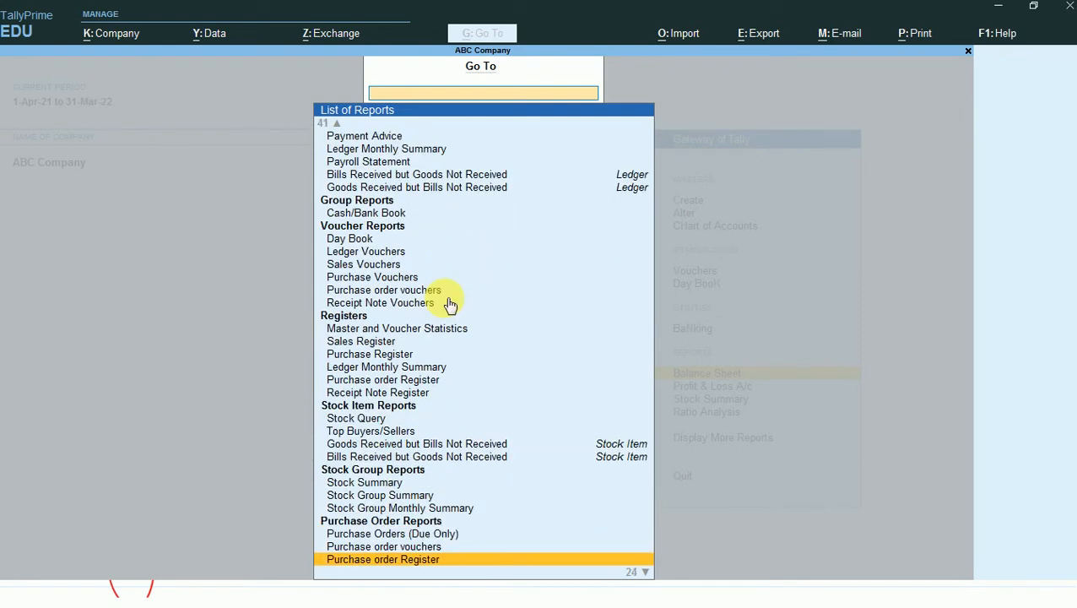
{"action": "key", "text": "Up"}
{"action": "key", "text": "Up"}
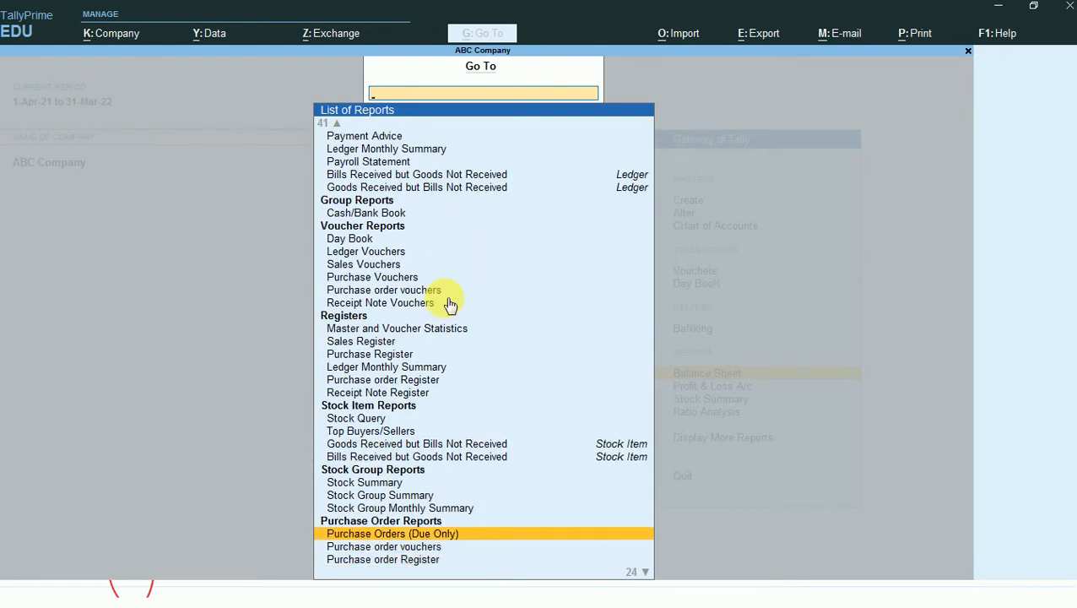
{"action": "key", "text": "Return"}
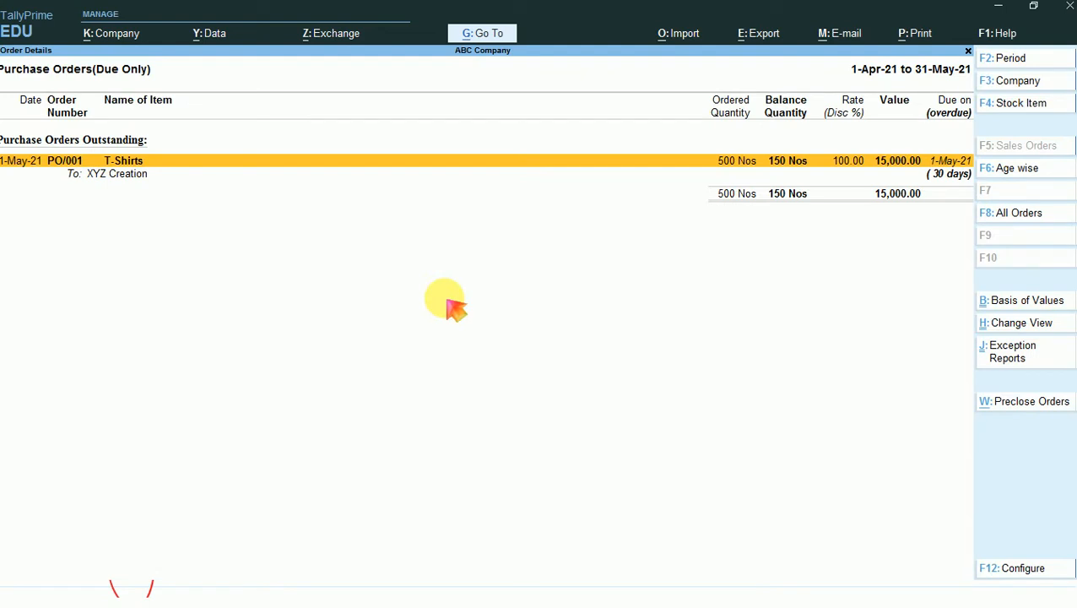
- Expand outstanding order PO/001 and examine its purchase order, receipt note and rejections out entries
{"action": "key", "text": "alt"}
{"action": "key", "text": "alt+F5"}
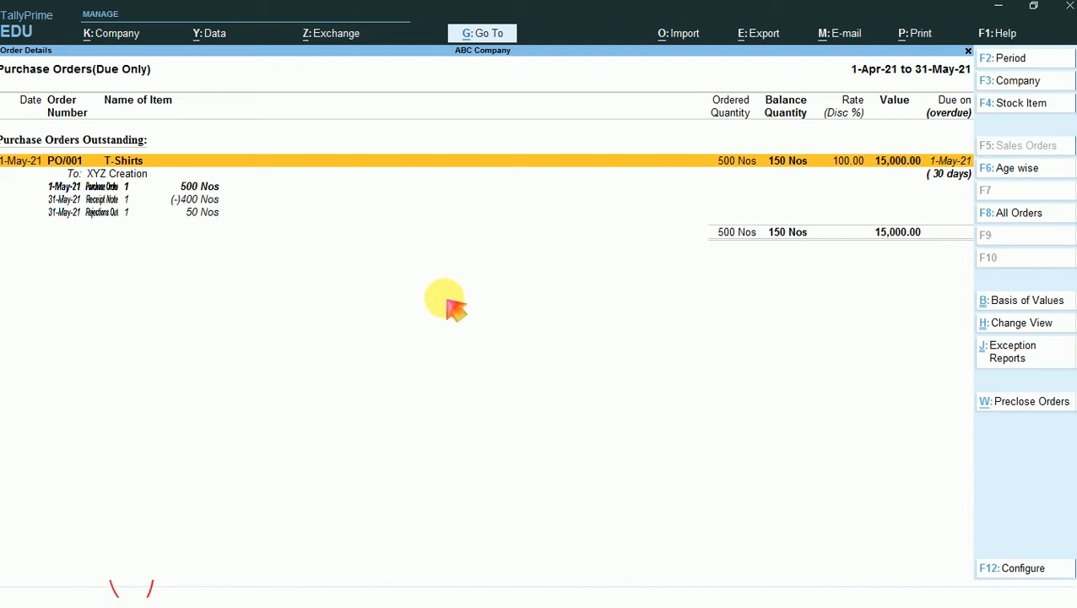
{"action": "key", "text": "Down"}
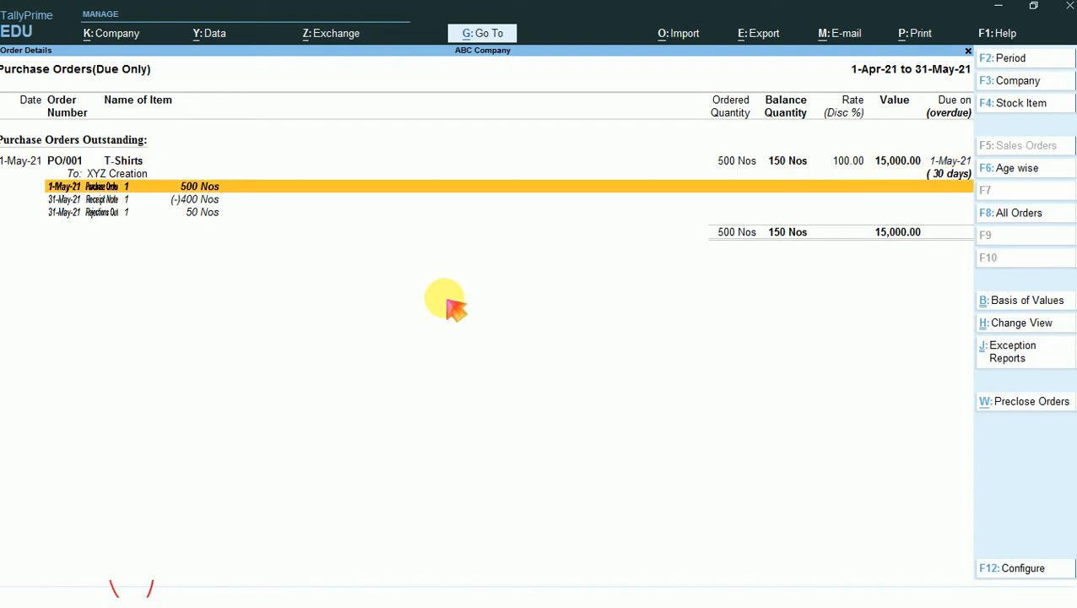
{"action": "key", "text": "Down"}
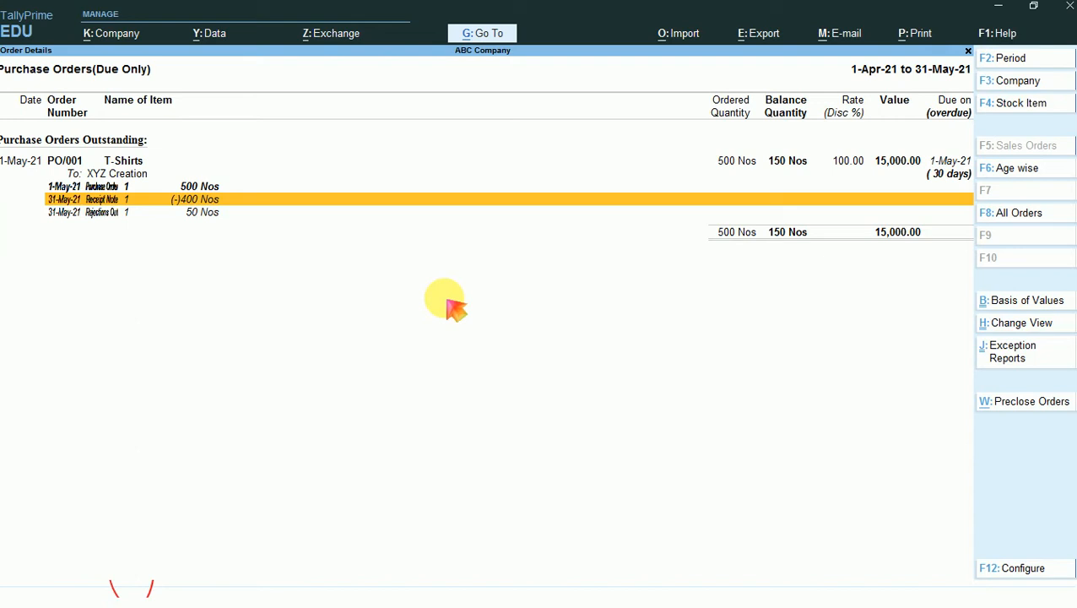
{"action": "key", "text": "Down"}
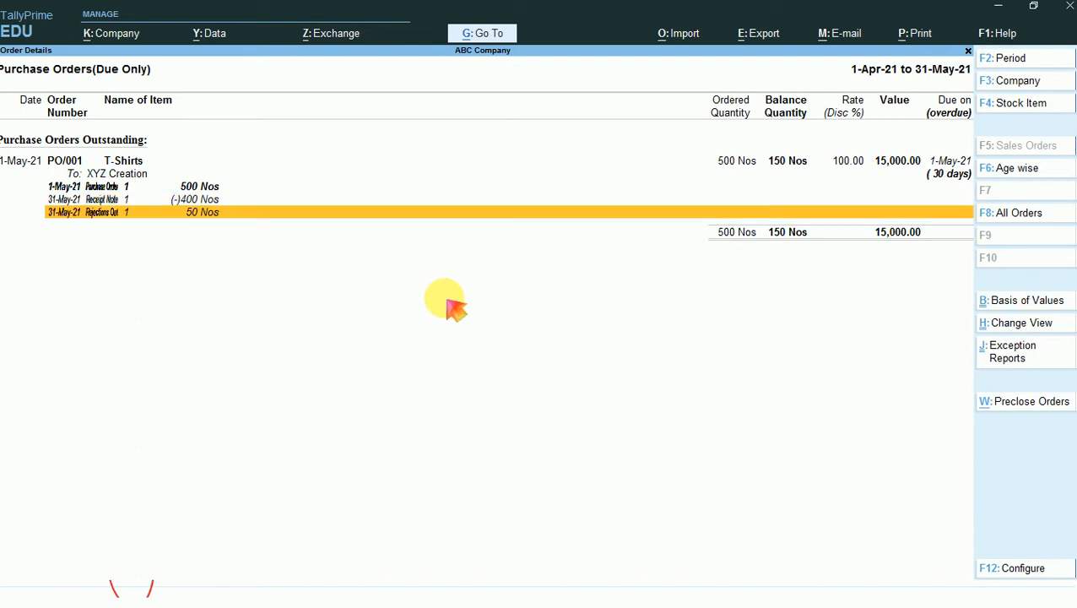
{"action": "key", "text": "Up"}
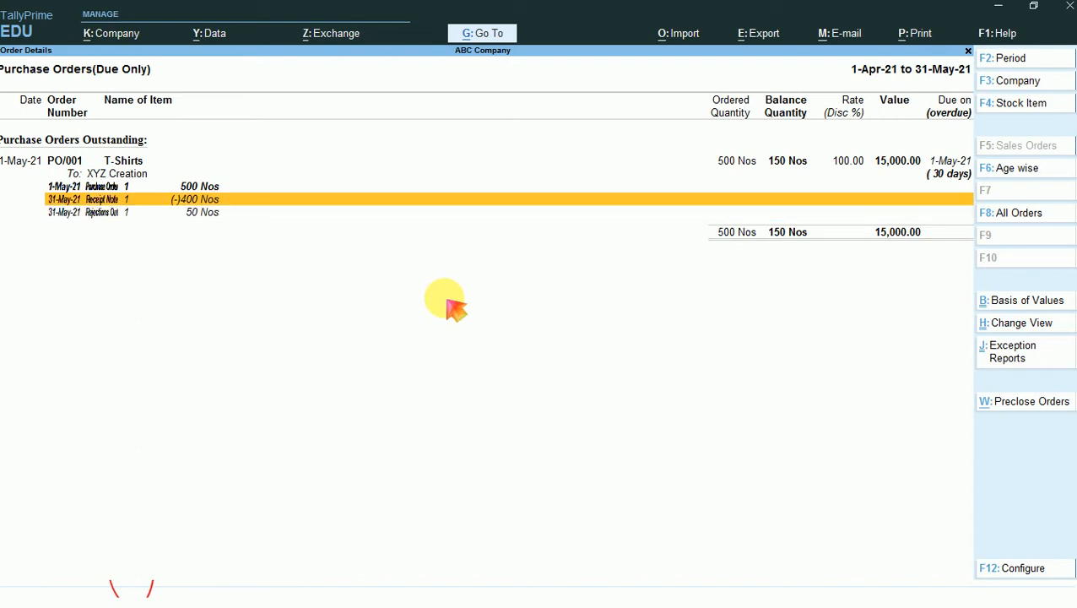
- Open the purchase order voucher behind PO/001, check its order number and accept it without changes
{"action": "key", "text": "Up"}
{"action": "key", "text": "Return"}
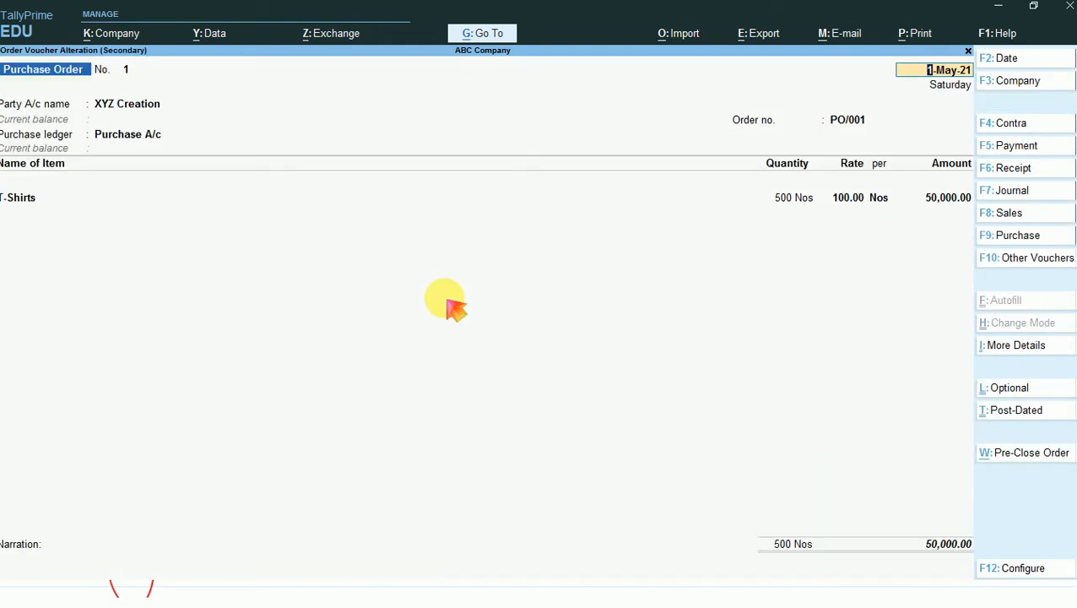
{"action": "left_click", "coordinate": [848, 125]}
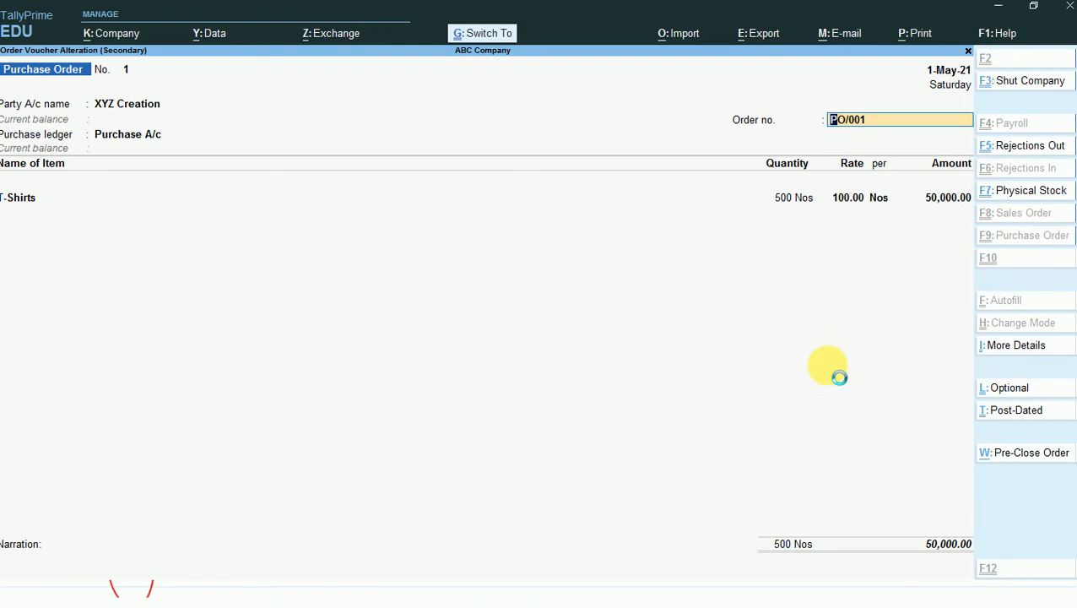
{"action": "key", "text": "ctrl+a"}
- Open the receipt note voucher listed under PO/001 and check its T-Shirts item line
{"action": "key", "text": "Down"}
{"action": "key", "text": "Down"}
{"action": "key", "text": "Down"}
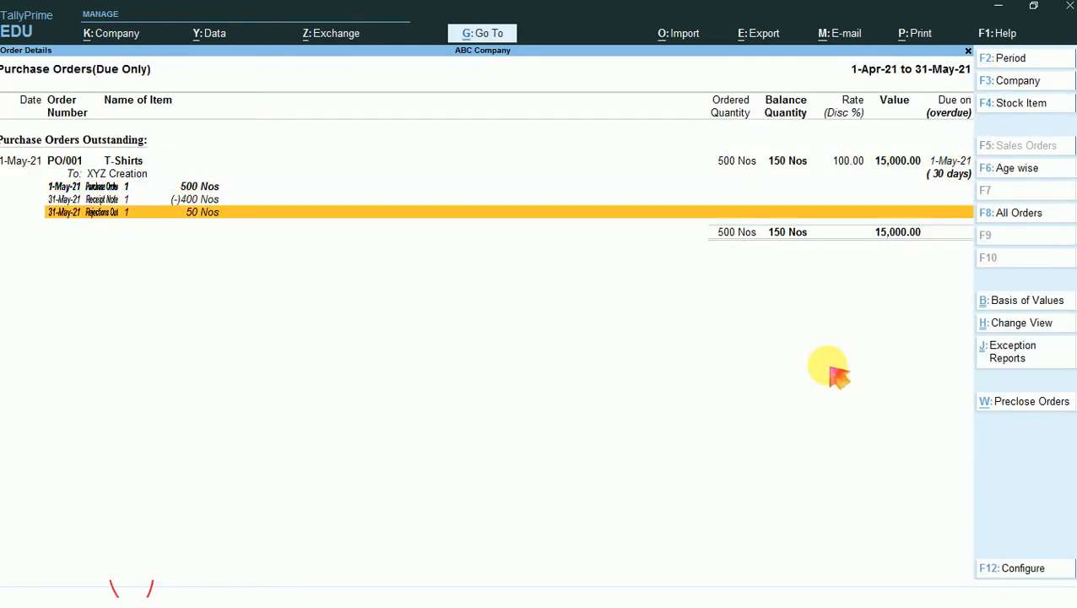
{"action": "key", "text": "Up"}
{"action": "key", "text": "Return"}
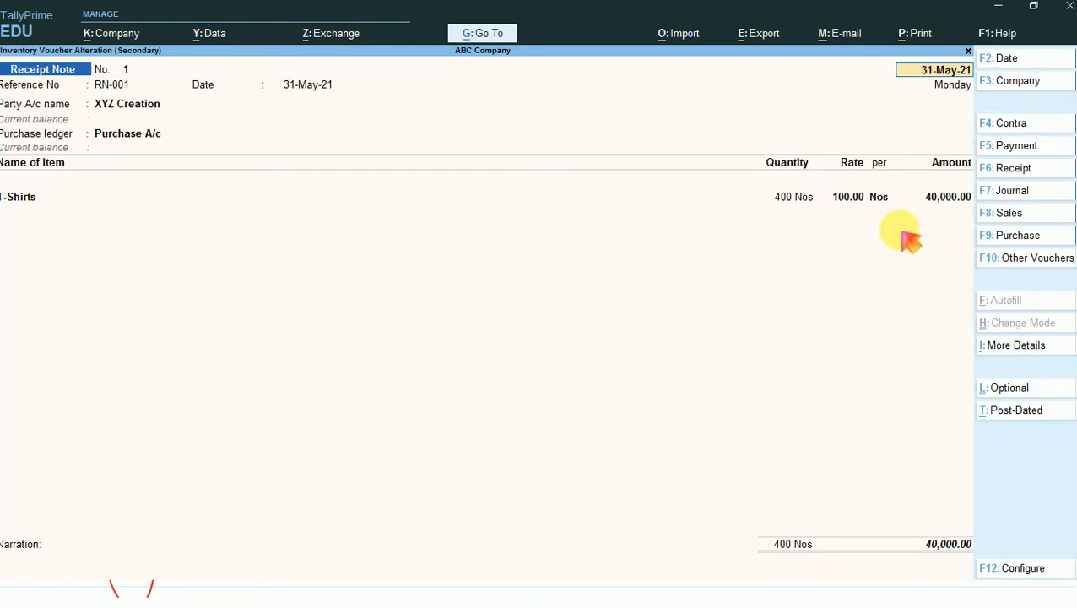
{"action": "left_click", "coordinate": [935, 199]}
{"action": "key", "text": "Return"}
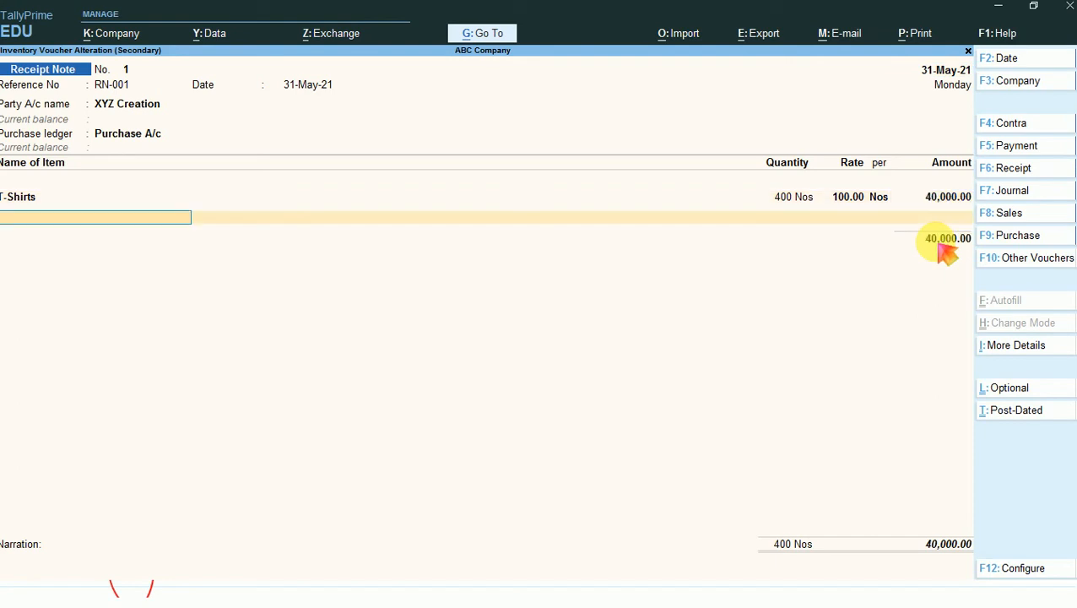
- Return to the receipt note's party account and review the order details linked to PO/001
{"action": "key", "text": "Up"}
{"action": "key", "text": "Up"}
{"action": "key", "text": "Up"}
{"action": "key", "text": "Up"}
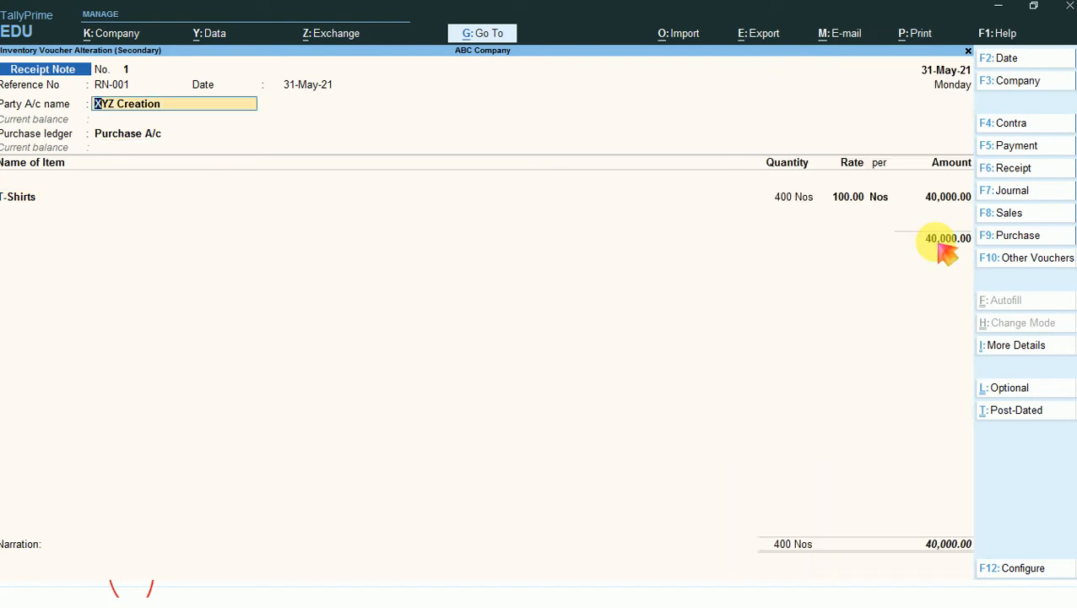
{"action": "key", "text": "Return"}
{"action": "key", "text": "Return"}
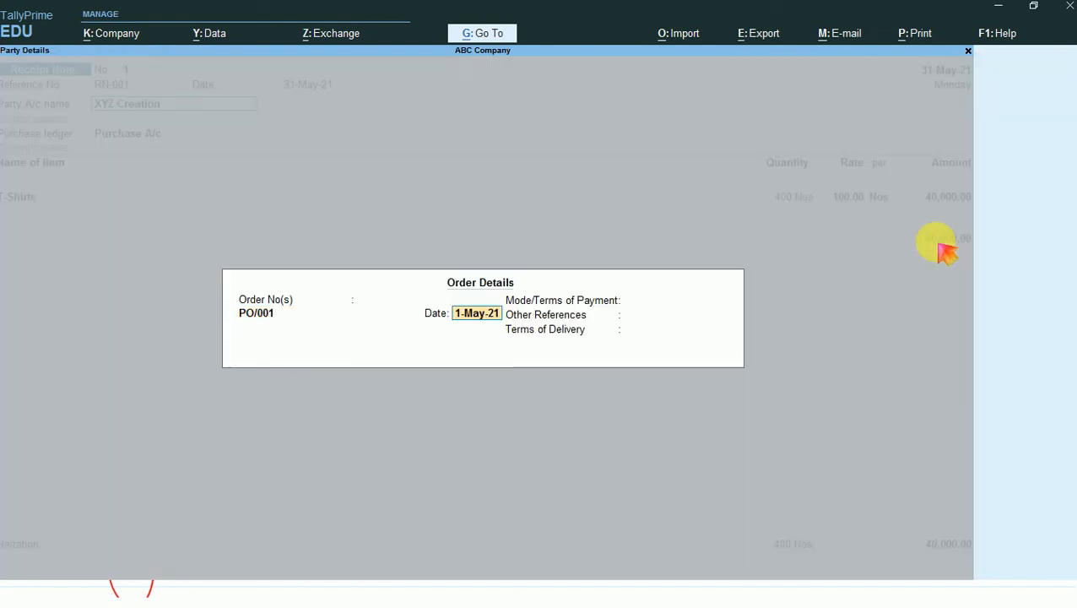
{"action": "key", "text": "Return"}
{"action": "key", "text": "Return"}
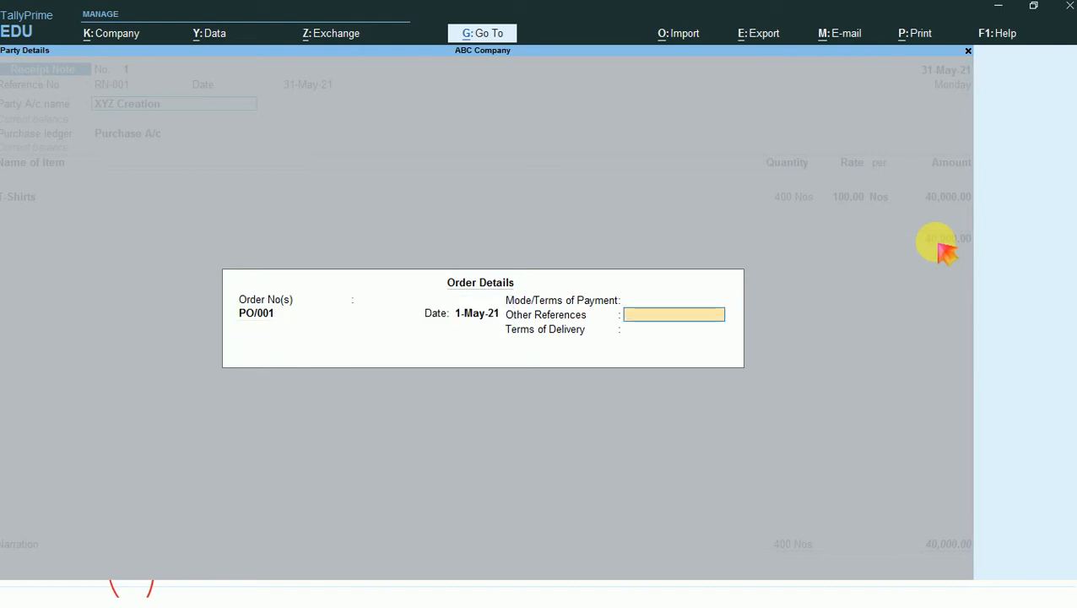
{"action": "key", "text": "Return"}
- Review the receipt note's supplier and state details, and open the T-Shirts item allocations
{"action": "key", "text": "Return"}
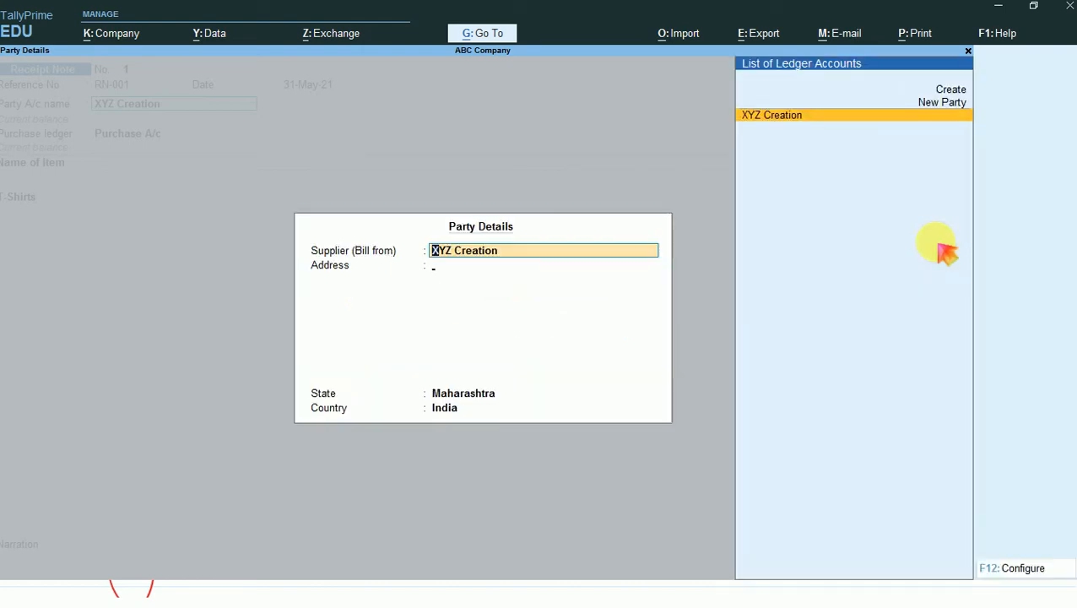
{"action": "key", "text": "Return"}
{"action": "key", "text": "Return"}
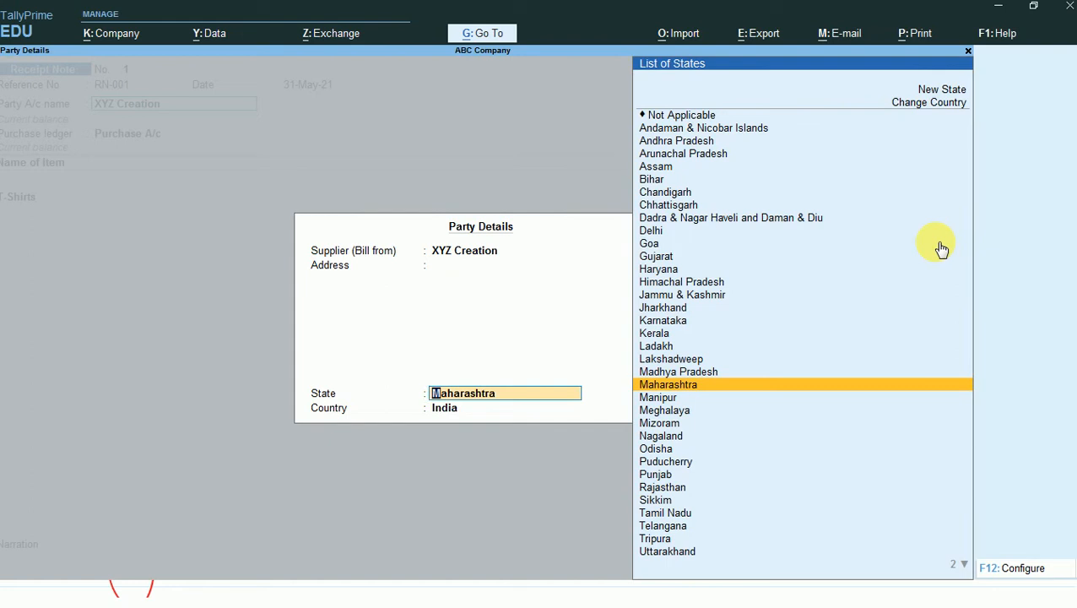
{"action": "key", "text": "Return"}
{"action": "key", "text": "Return"}
{"action": "key", "text": "Return"}
{"action": "key", "text": "Return"}
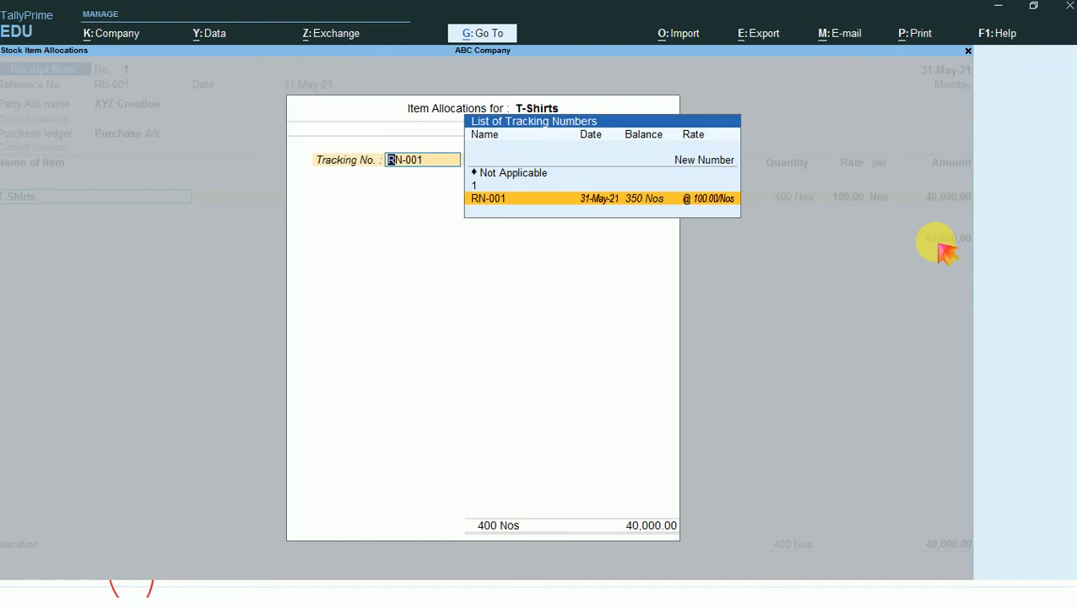
- Check the T-Shirts tracking number, order number, quantity and rate in the receipt note, and accept it without changes
{"action": "key", "text": "Return"}
{"action": "key", "text": "Return"}
{"action": "key", "text": "Return"}
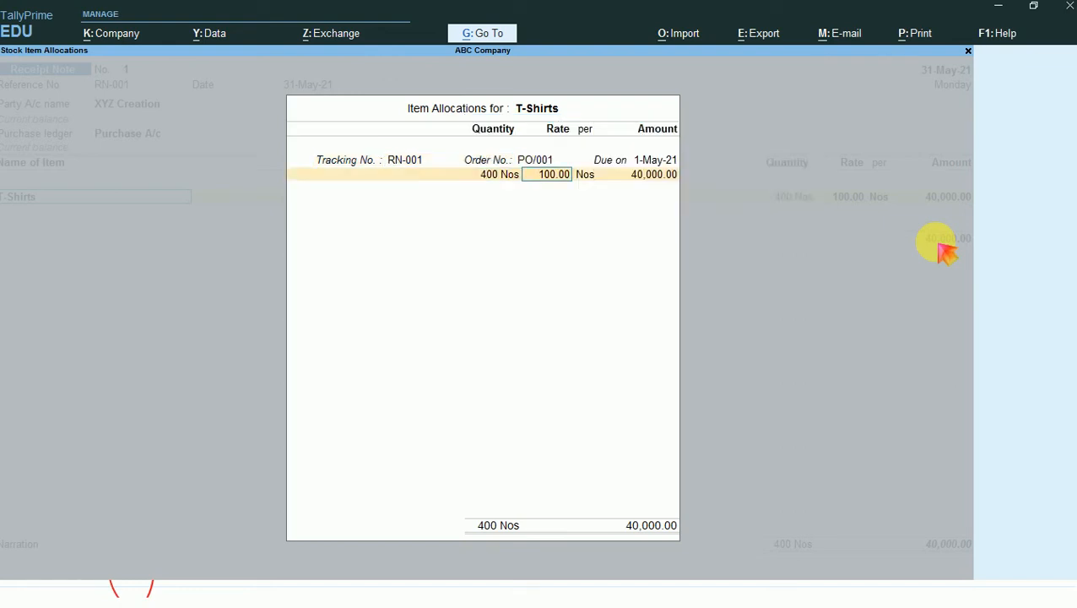
{"action": "key", "text": "Return"}
{"action": "key", "text": "Return"}
{"action": "key", "text": "Return"}
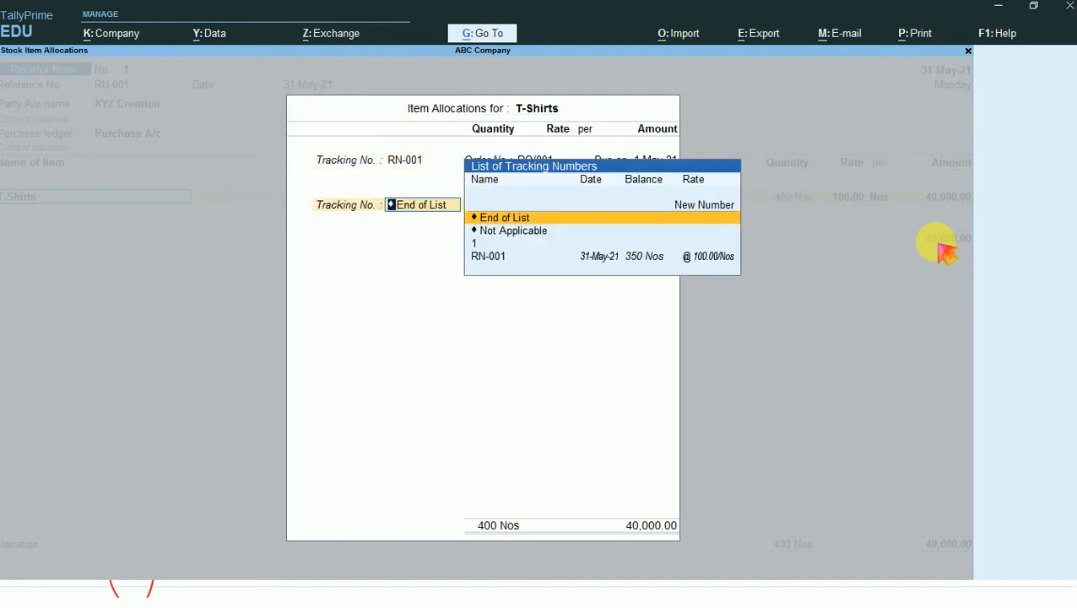
{"action": "key", "text": "Return"}
{"action": "key", "text": "Return"}
{"action": "key", "text": "Return"}
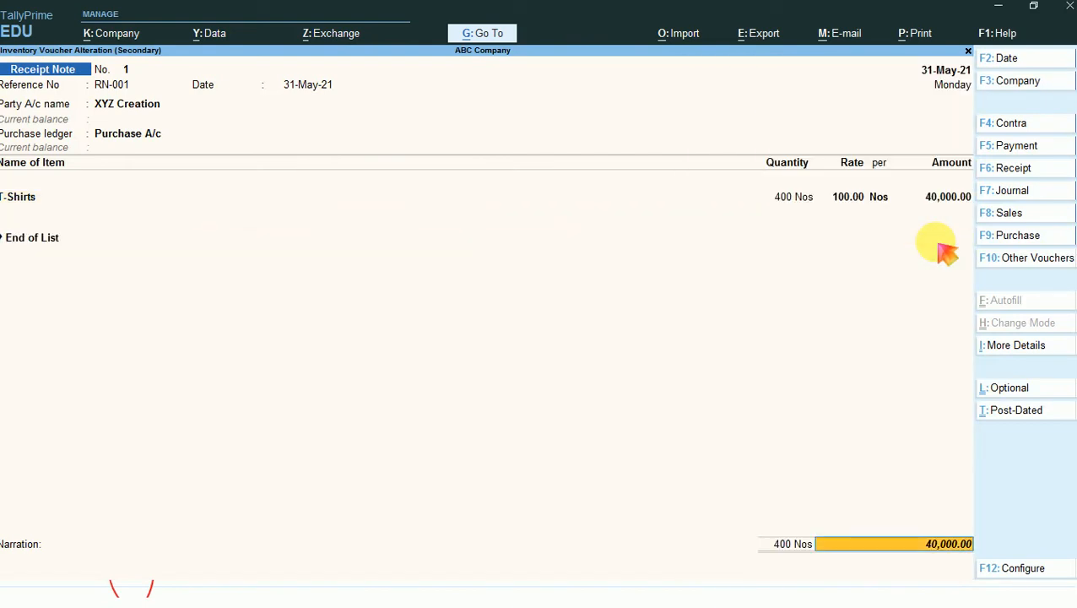
{"action": "key", "text": "Return"}
{"action": "key", "text": "Return"}
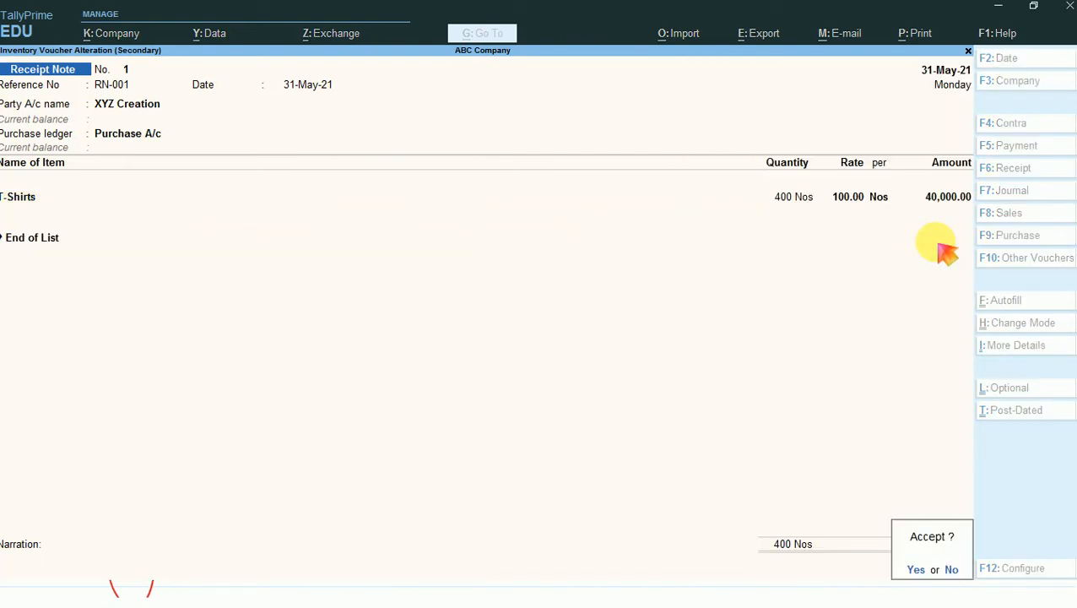
{"action": "key", "text": "Return"}
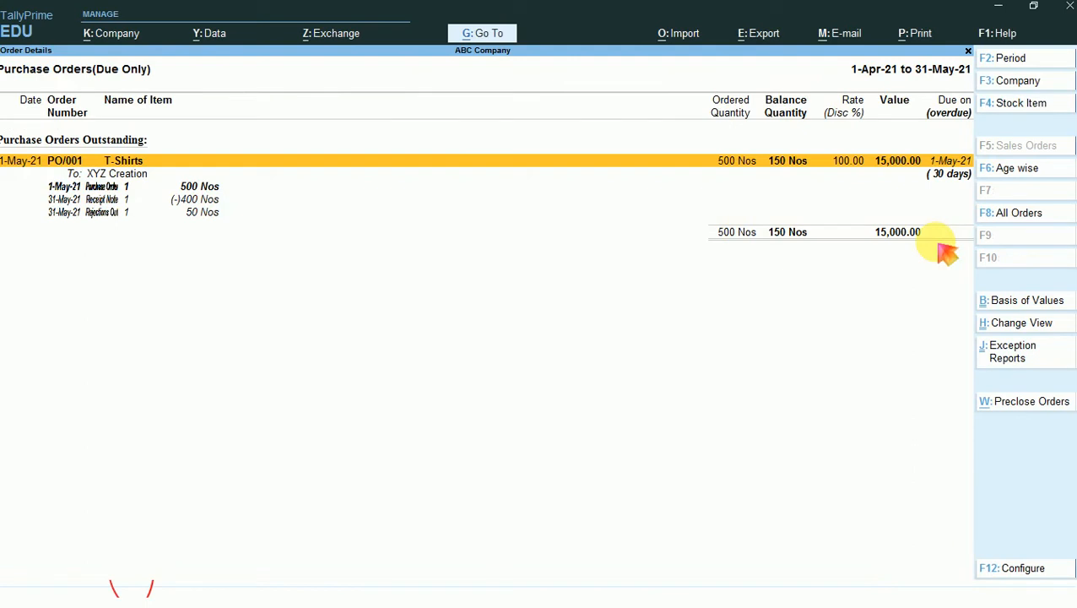
- Open the rejections out voucher listed under PO/001, review its supplier details and open the T-Shirts item allocations
{"action": "key", "text": "Down"}
{"action": "key", "text": "Down"}
{"action": "key", "text": "Down"}
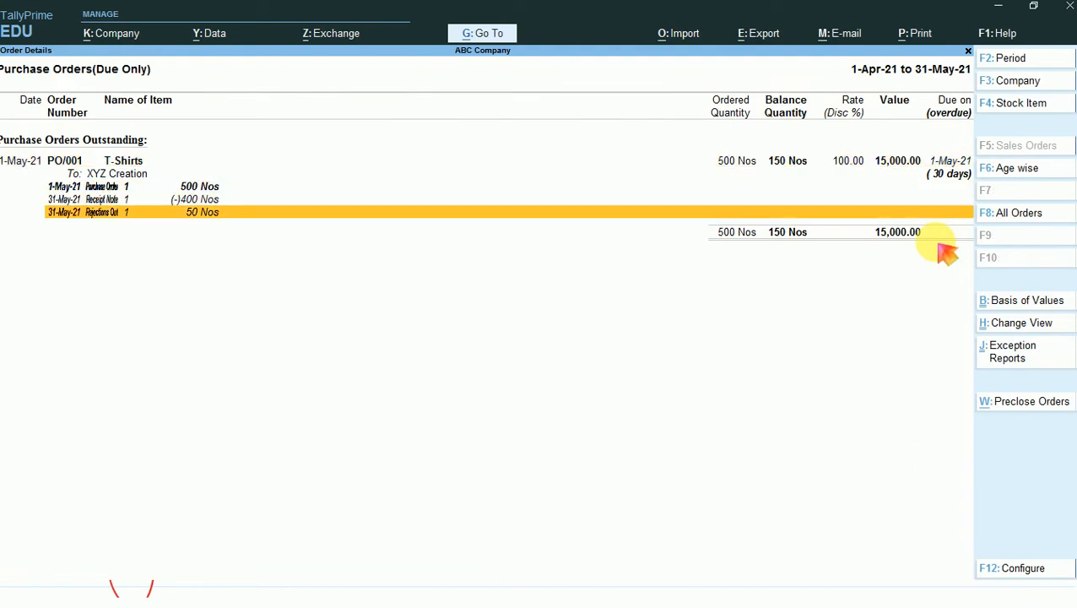
{"action": "key", "text": "Return"}
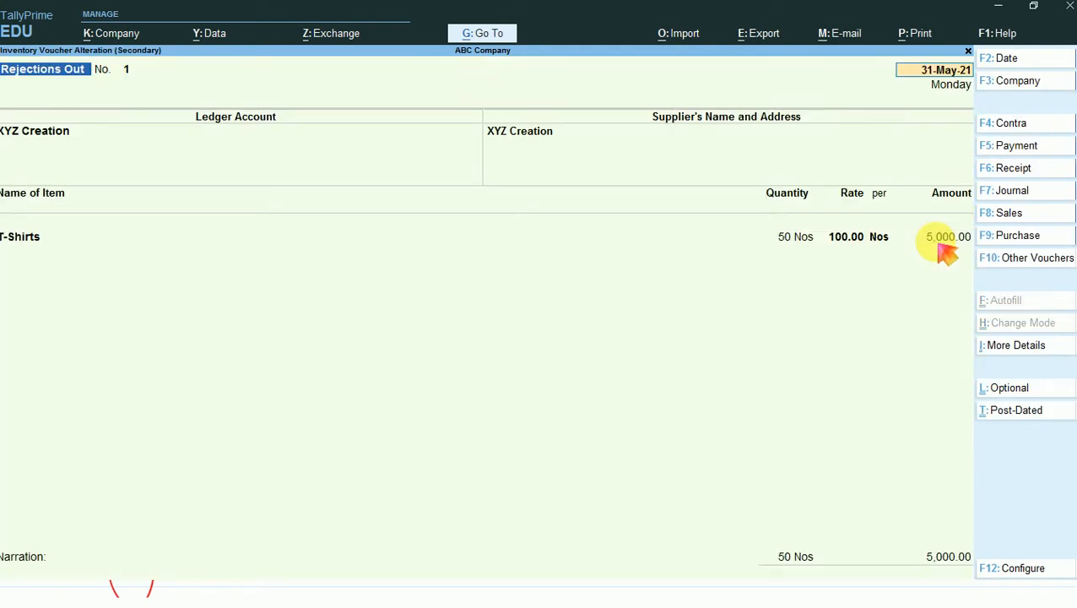
{"action": "key", "text": "Return"}
{"action": "key", "text": "Return"}
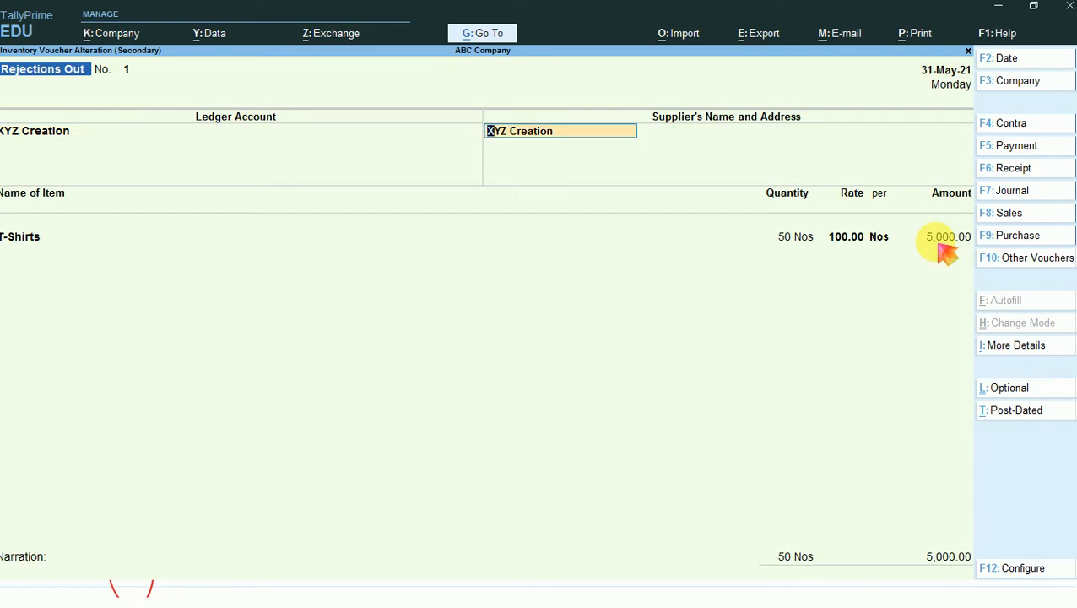
{"action": "key", "text": "Return"}
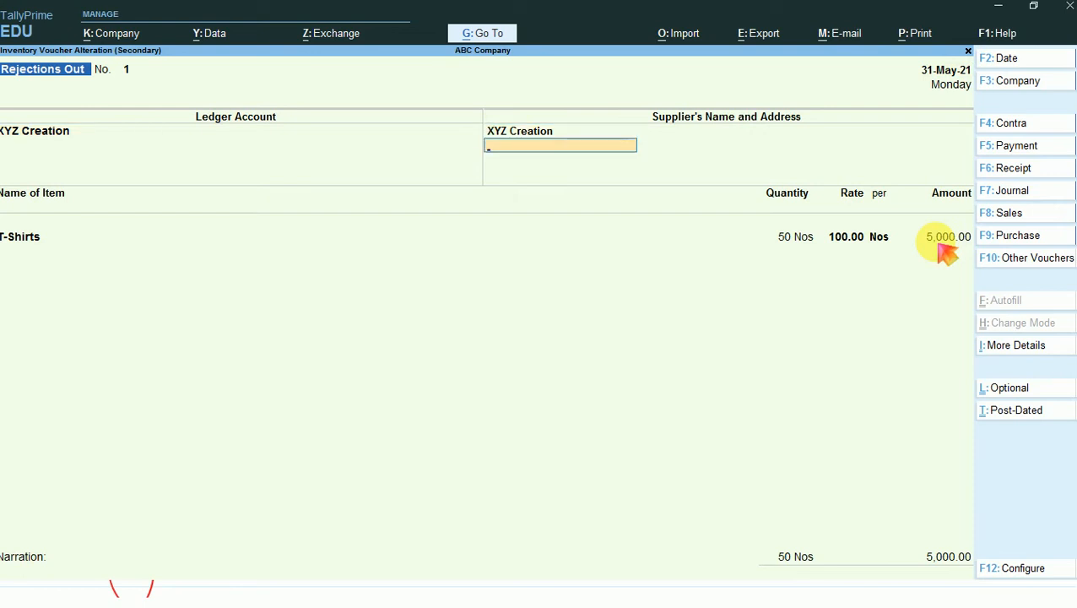
{"action": "key", "text": "Return"}
- Check the rejected T-Shirts' tracking and order allocation in the rejections out voucher, and accept it without changes
{"action": "key", "text": "Return"}
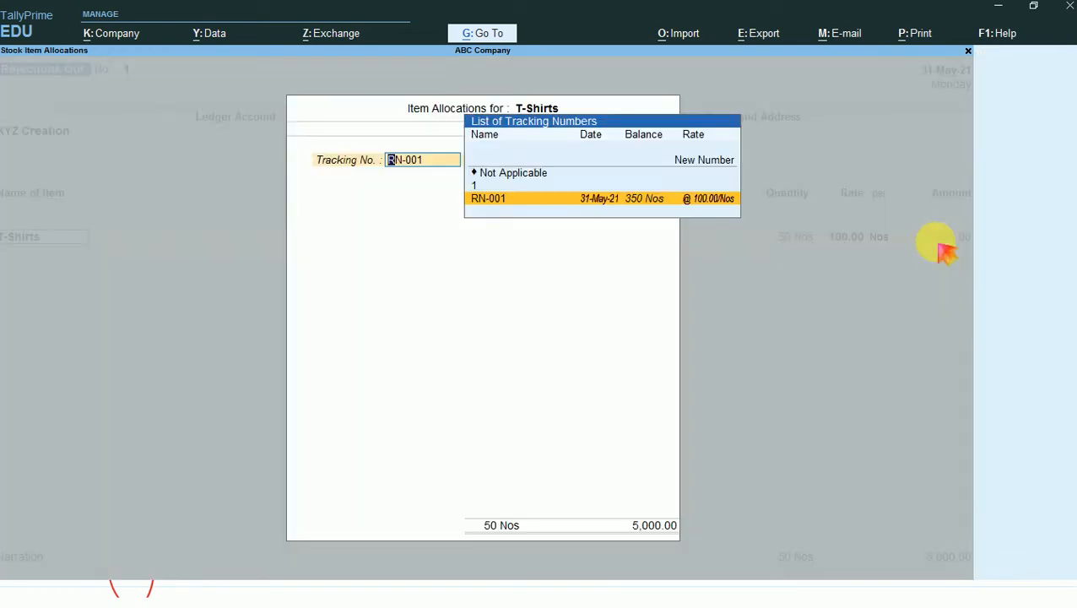
{"action": "key", "text": "Return"}
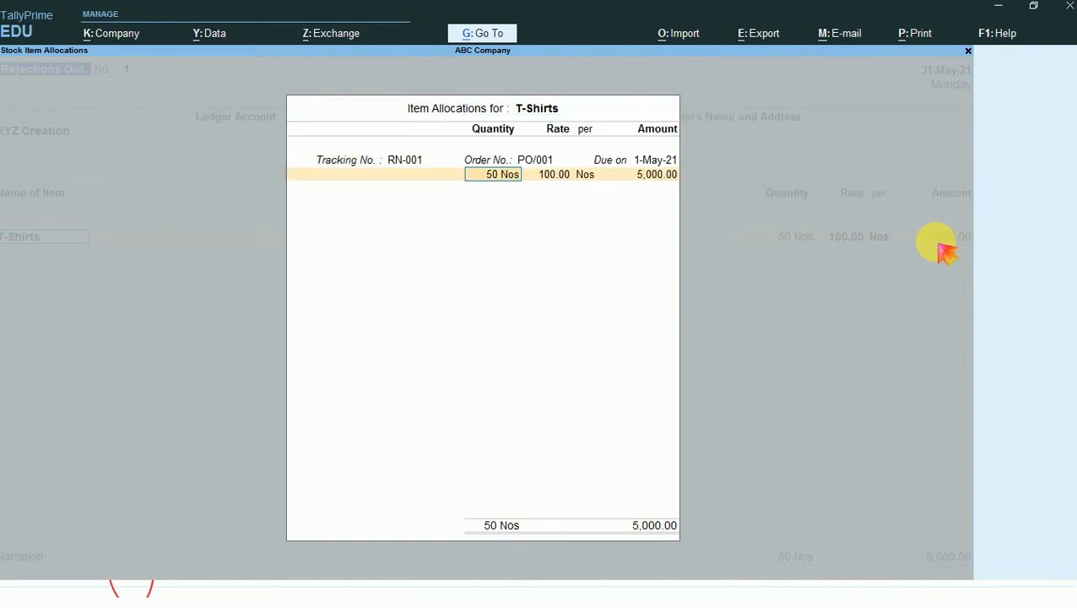
{"action": "key", "text": "Return"}
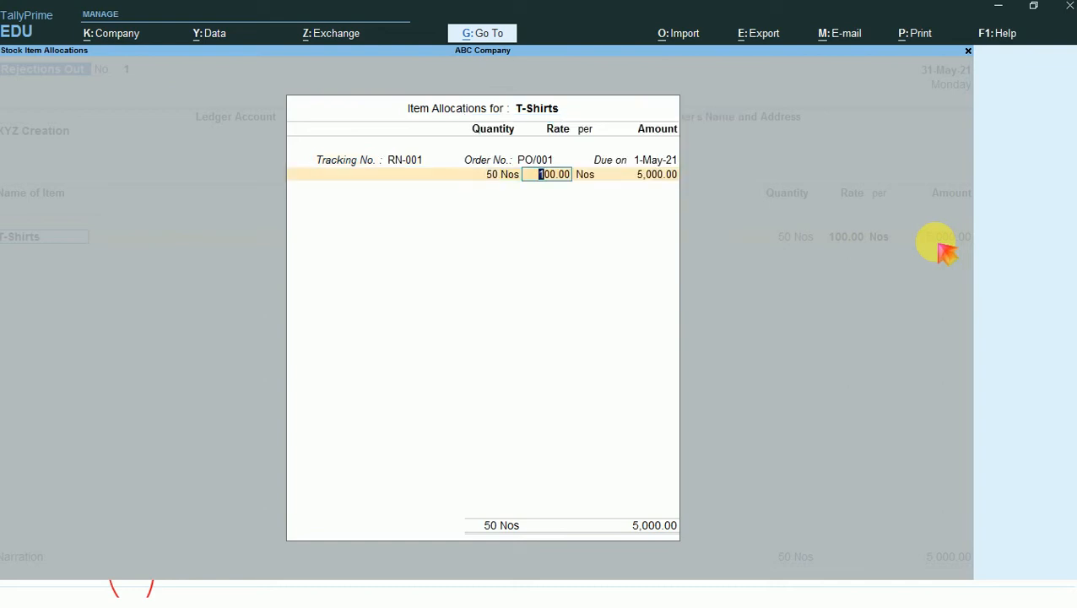
{"action": "key", "text": "Return"}
{"action": "key", "text": "Return"}
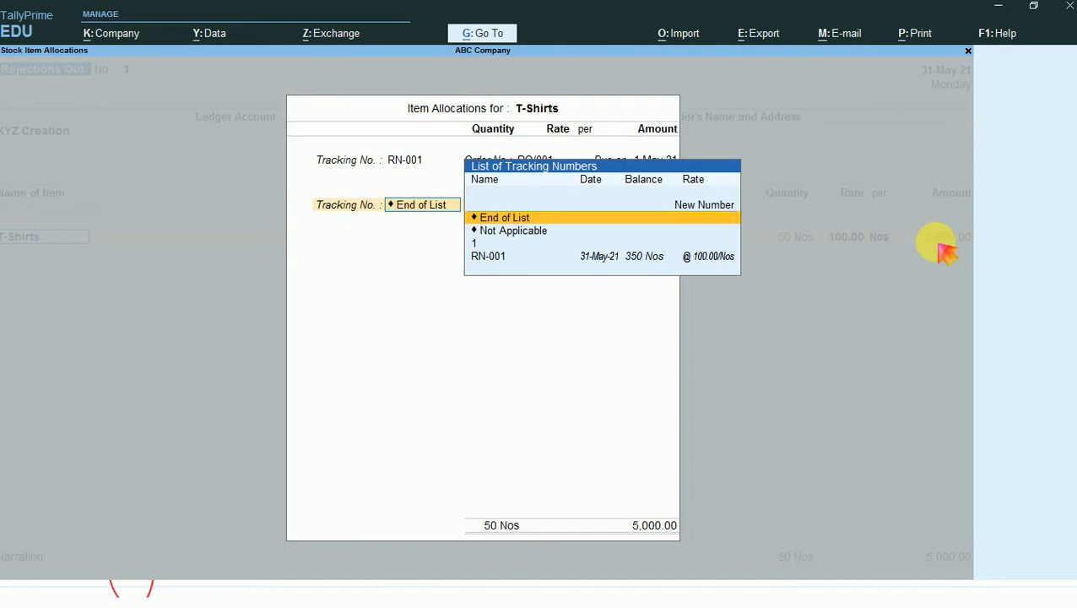
{"action": "key", "text": "Return"}
{"action": "key", "text": "Return"}
{"action": "key", "text": "Return"}
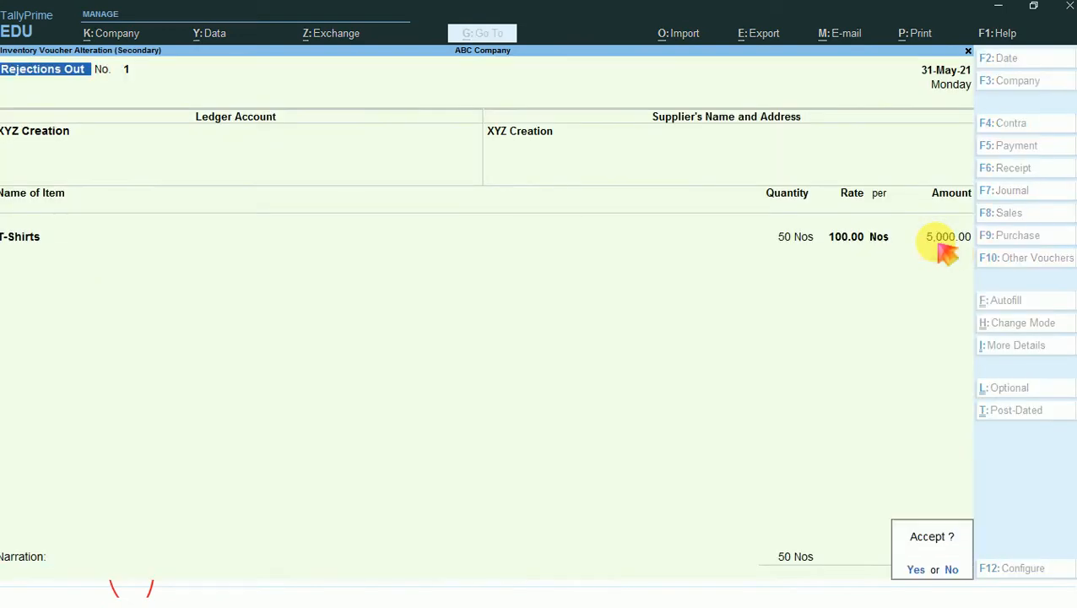
{"action": "key", "text": "Return"}
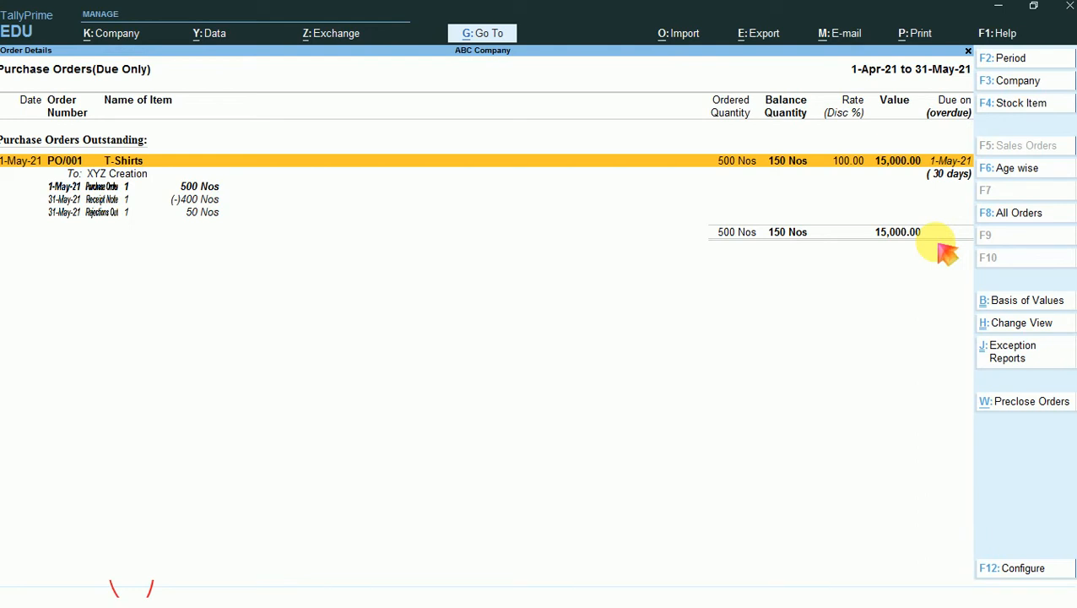
- Compare the purchase order, receipt note and rejections out quantities listed under PO/001
{"action": "key", "text": "Down"}
{"action": "key", "text": "Down"}
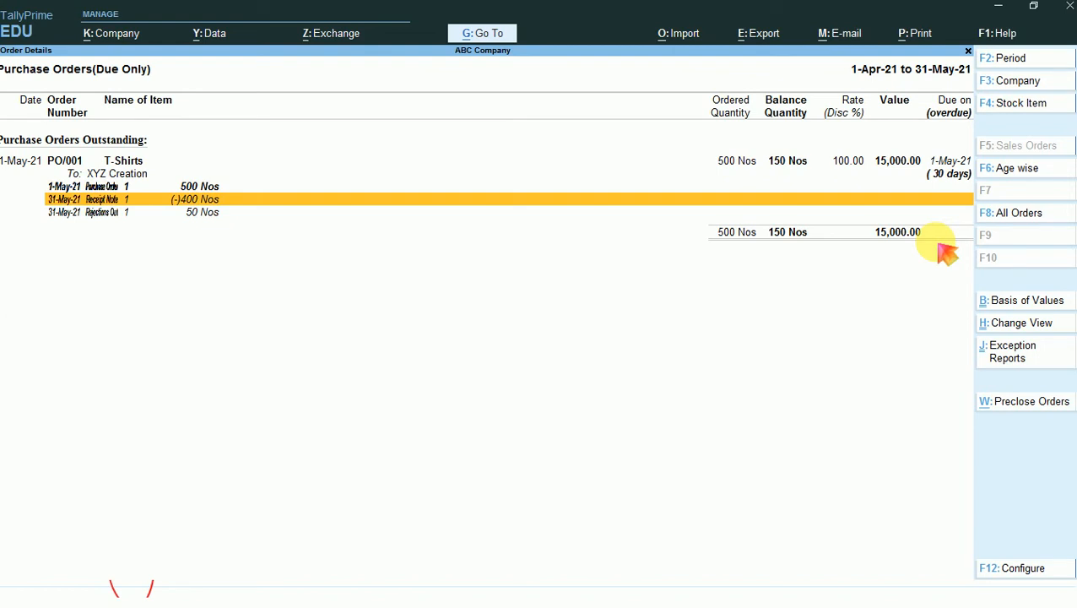
{"action": "key", "text": "Down"}
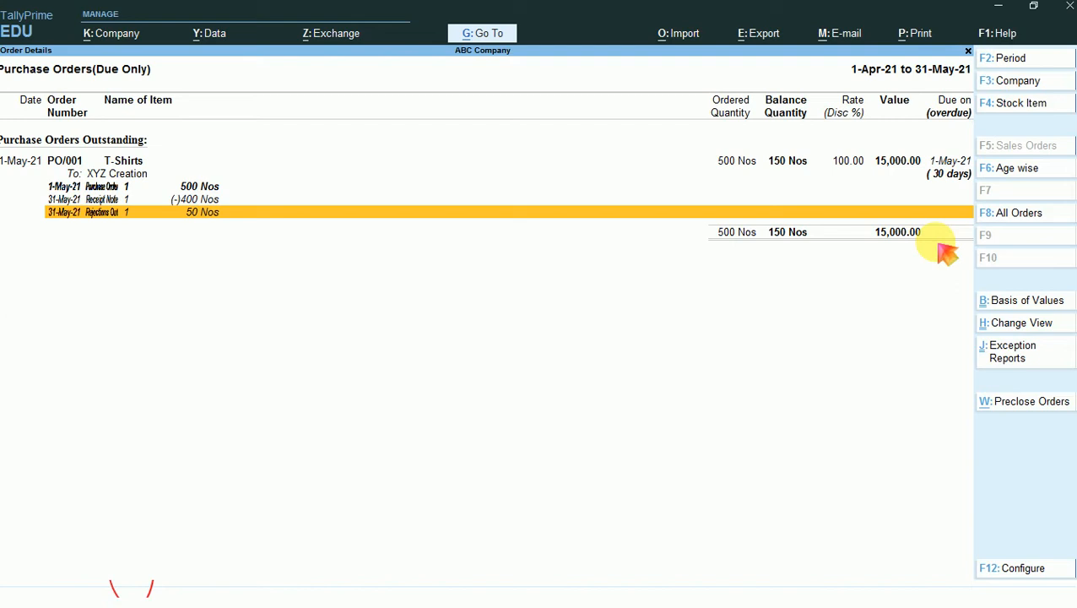
- Start a new voucher, set its date to 1-6-2021 and change the voucher type to Purchase
{"action": "key", "text": "alt"}
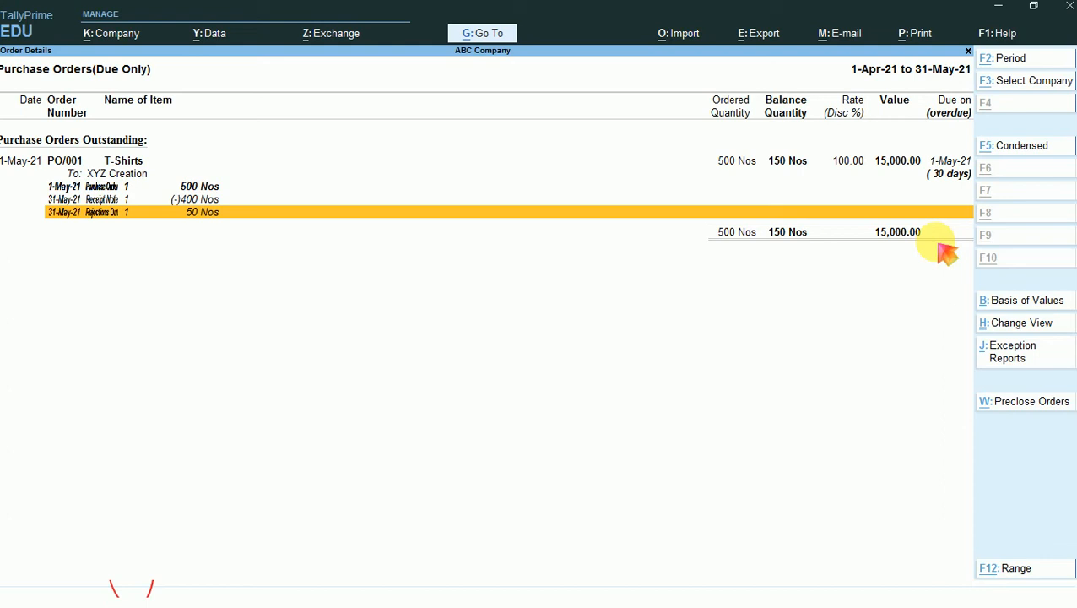
{"action": "key", "text": "Return"}
{"action": "key", "text": "F2"}
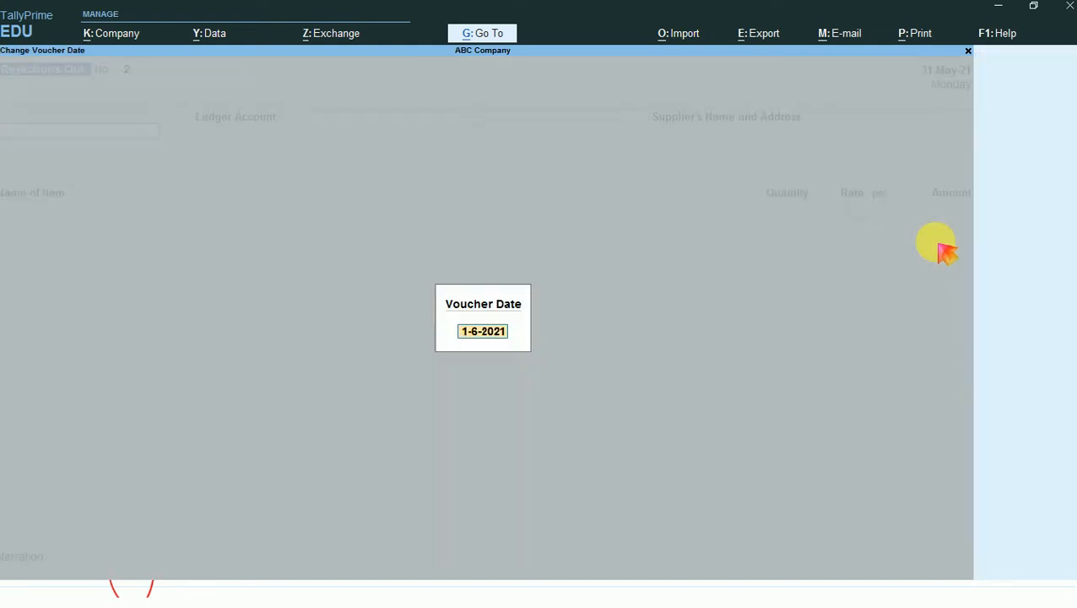
{"action": "key", "text": "Return"}
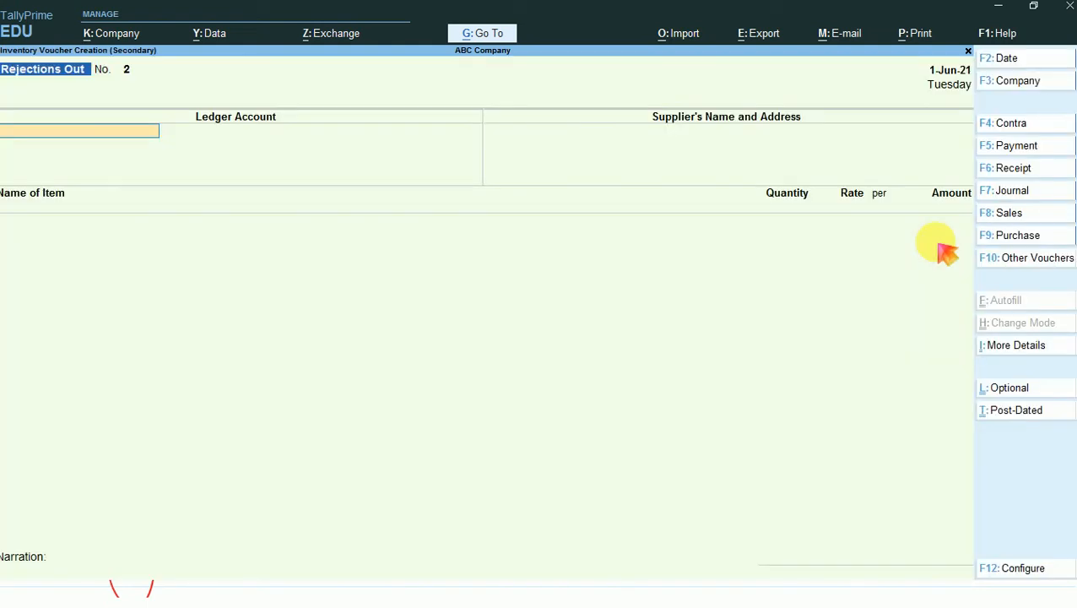
{"action": "key", "text": "F9"}
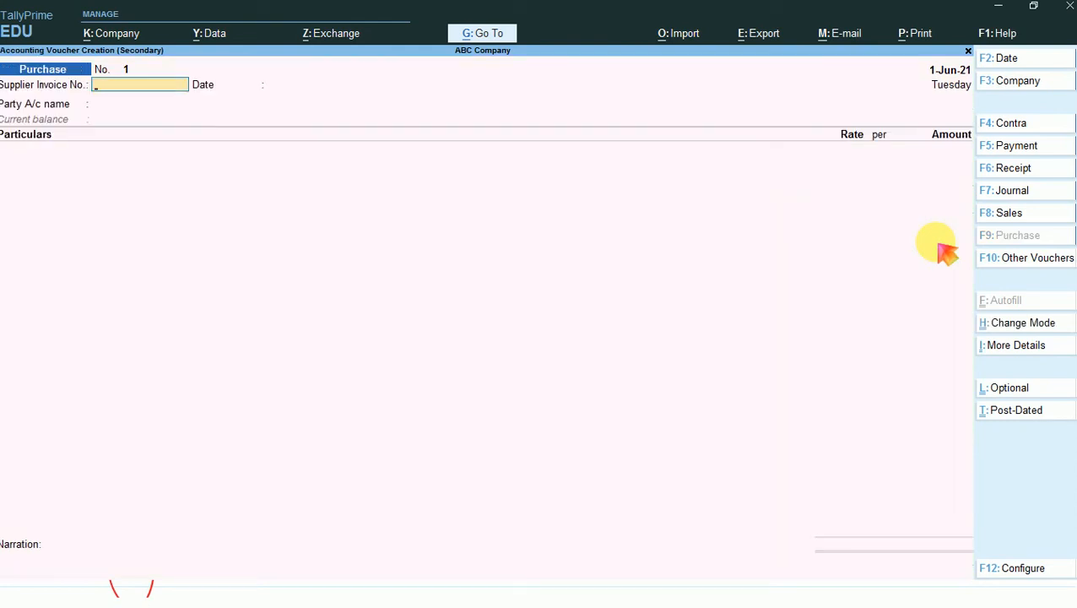
{"action": "key", "text": "F10"}
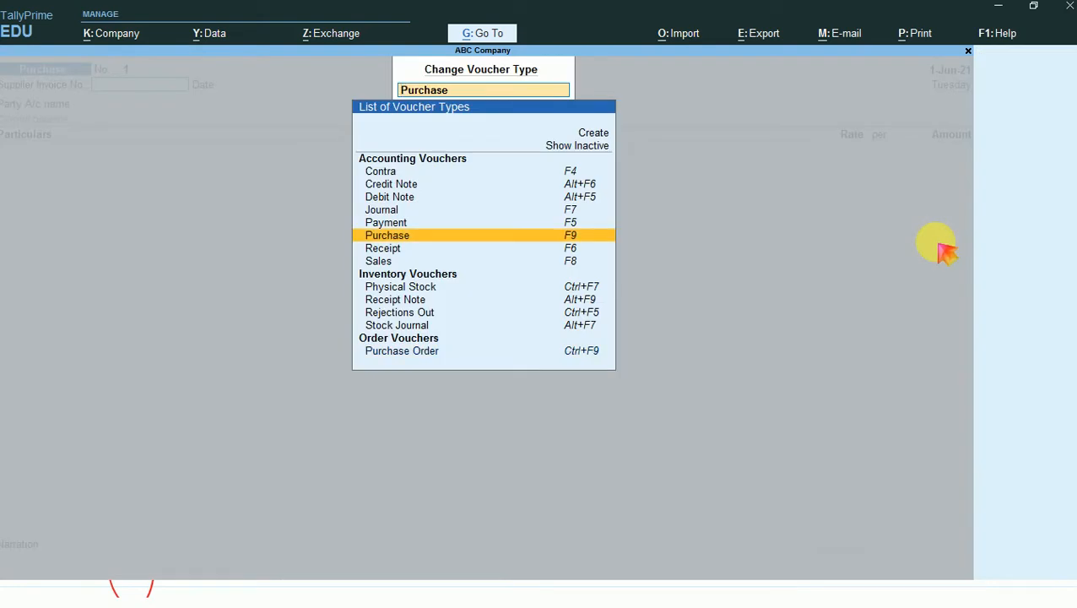
{"action": "key", "text": "Return"}
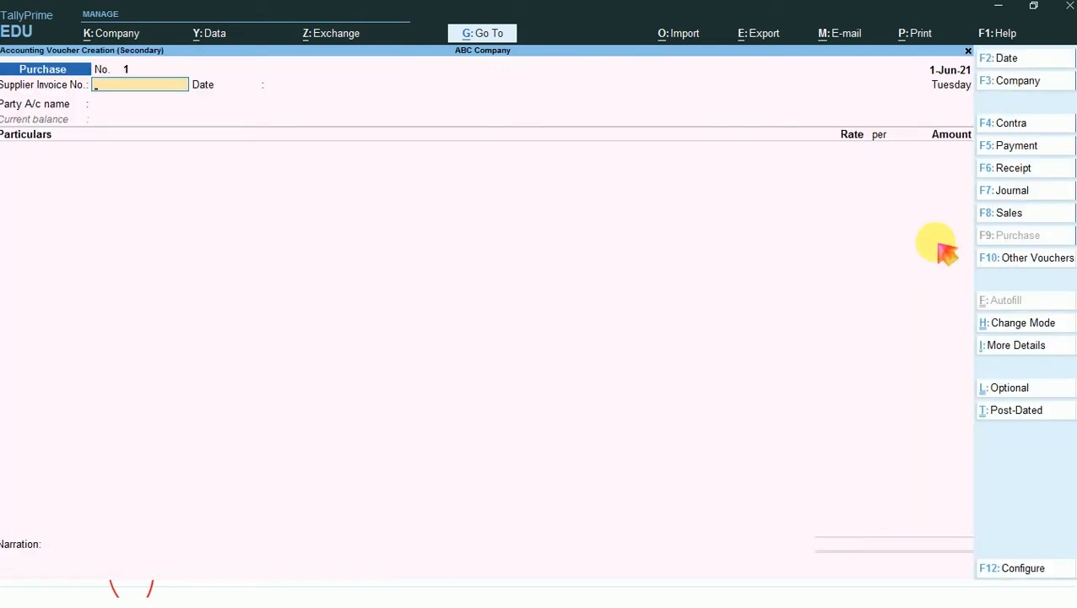
- Enter supplier invoice number 575 dated 1-Jun-21 and select XYZ Creation as the party account
{"action": "type", "text": "575"}
{"action": "key", "text": "Return"}
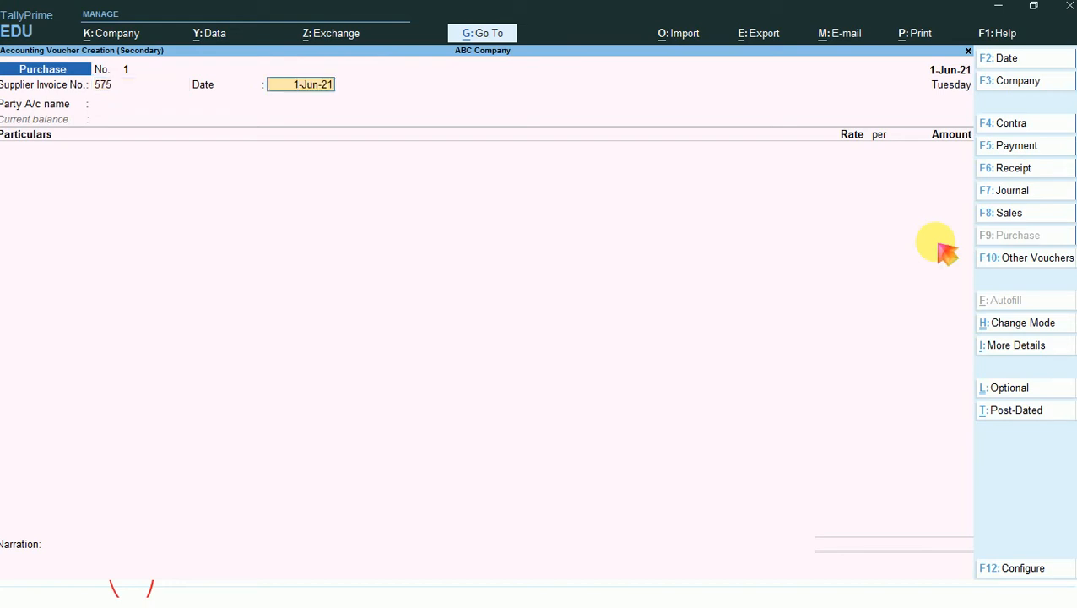
{"action": "key", "text": "Return"}
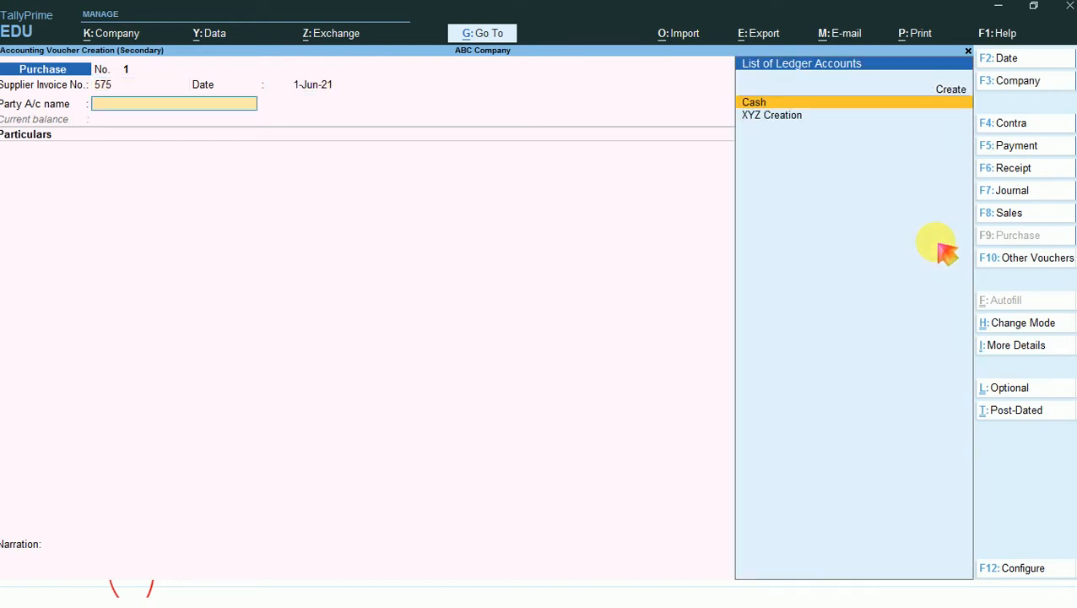
{"action": "key", "text": "Down"}
{"action": "key", "text": "Return"}
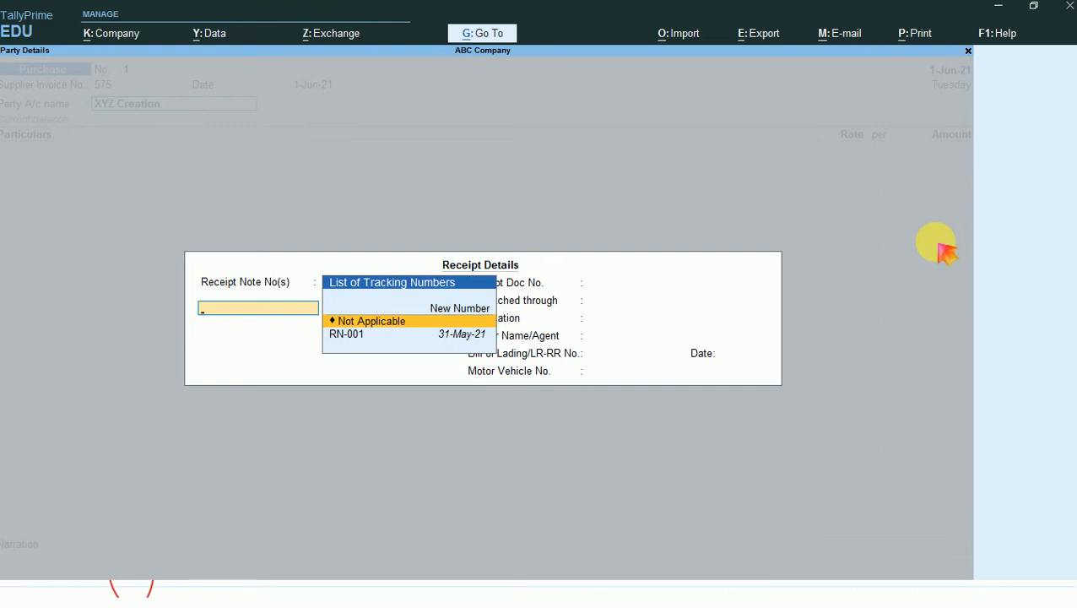
- Link receipt note RN-001 dated 31-May-21 in the purchase voucher's receipt details
{"action": "key", "text": "Down"}
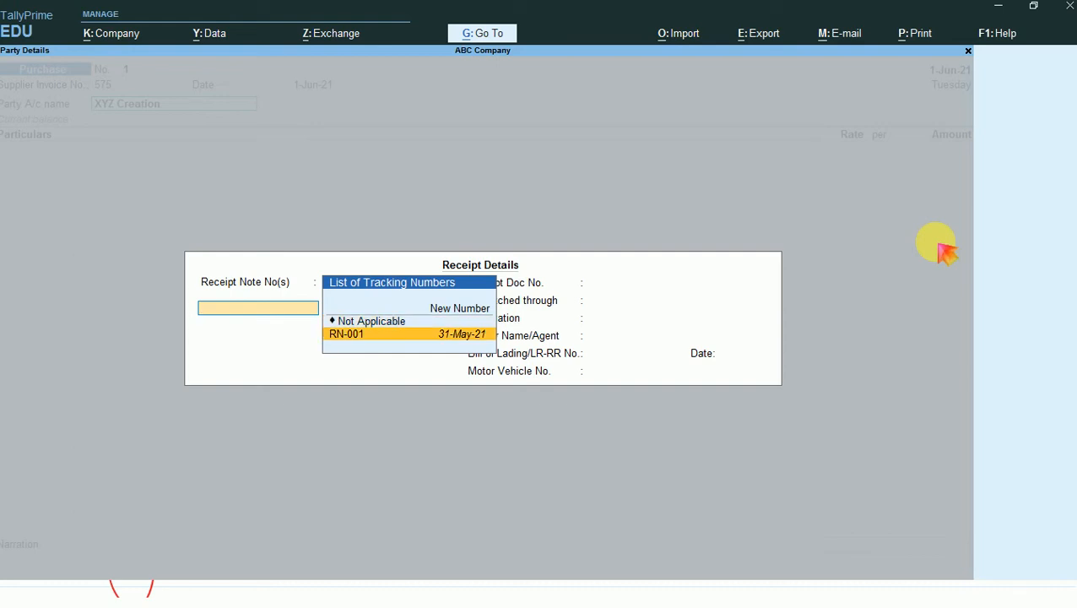
{"action": "key", "text": "Return"}
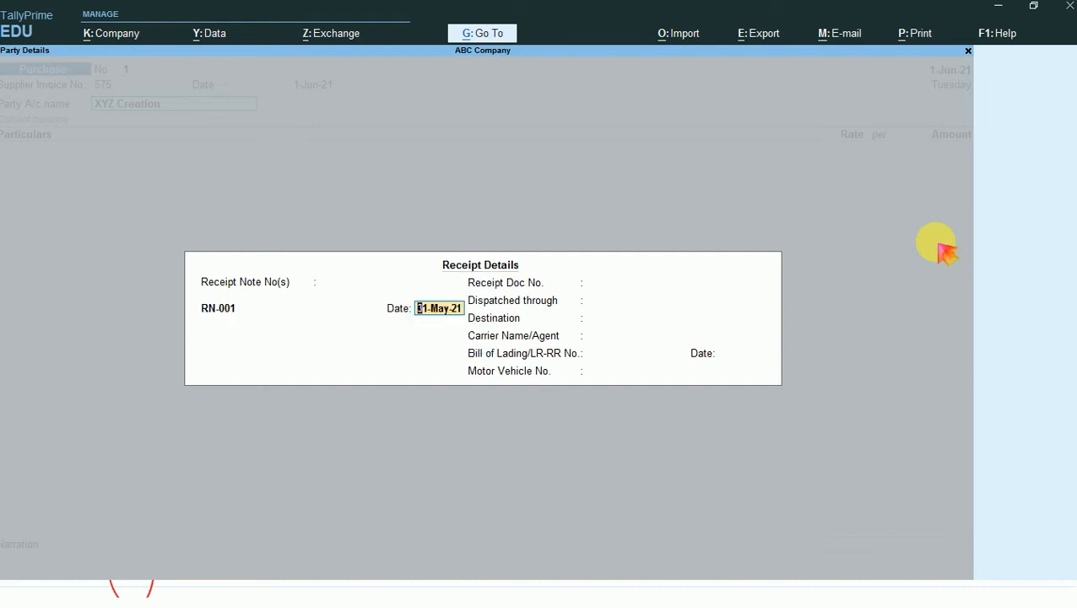
{"action": "key", "text": "Return"}
{"action": "key", "text": "Return"}
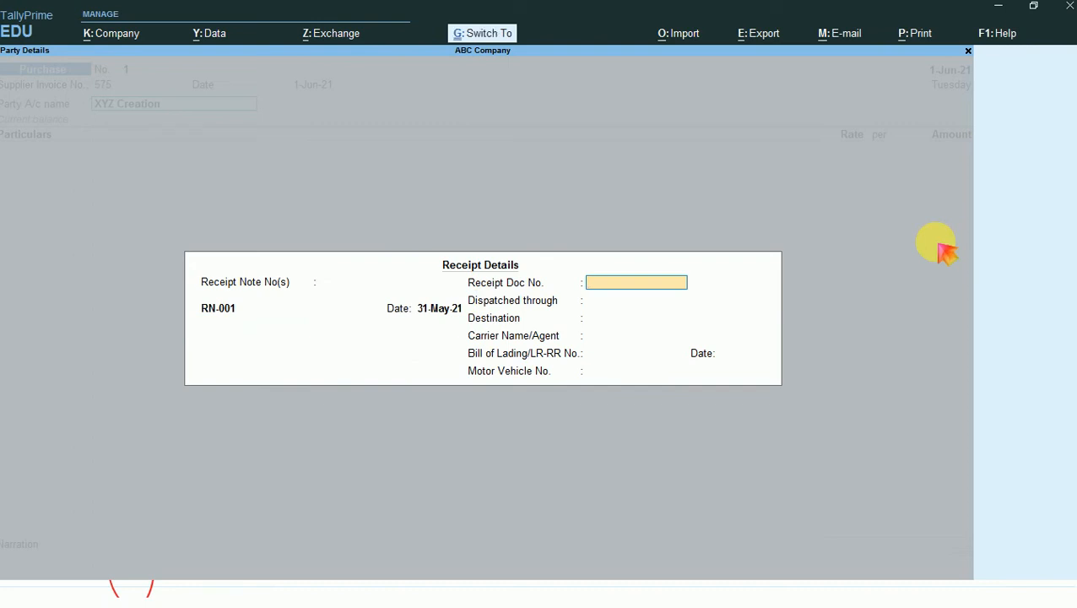
- Accept the receipt details and the supplier details for XYZ Creation in the purchase voucher
{"action": "key", "text": "ctrl+a"}
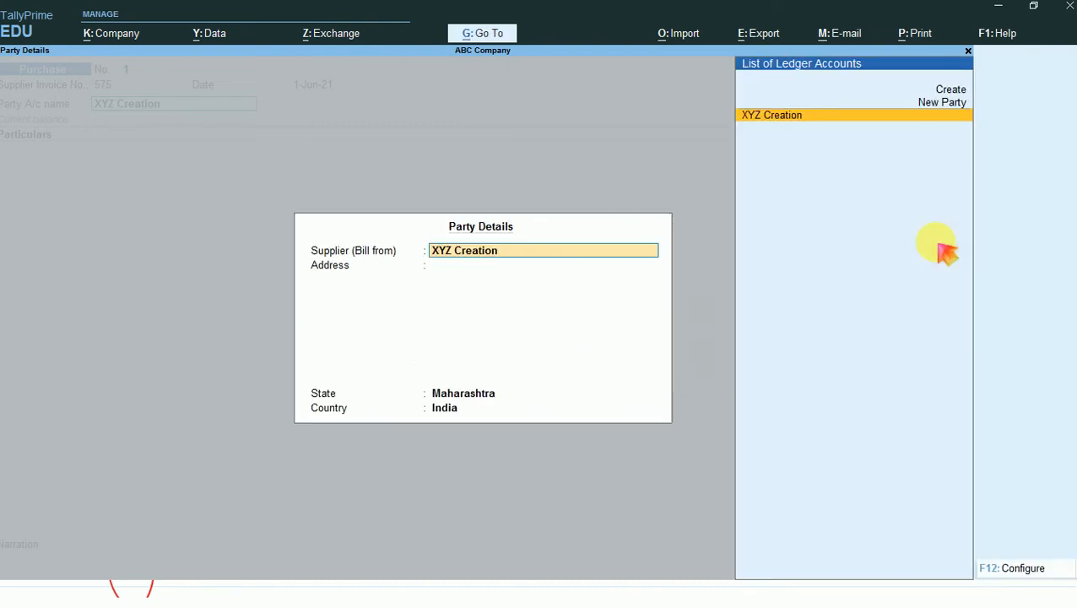
{"action": "key", "text": "Return"}
{"action": "key", "text": "Return"}
{"action": "key", "text": "ctrl+a"}
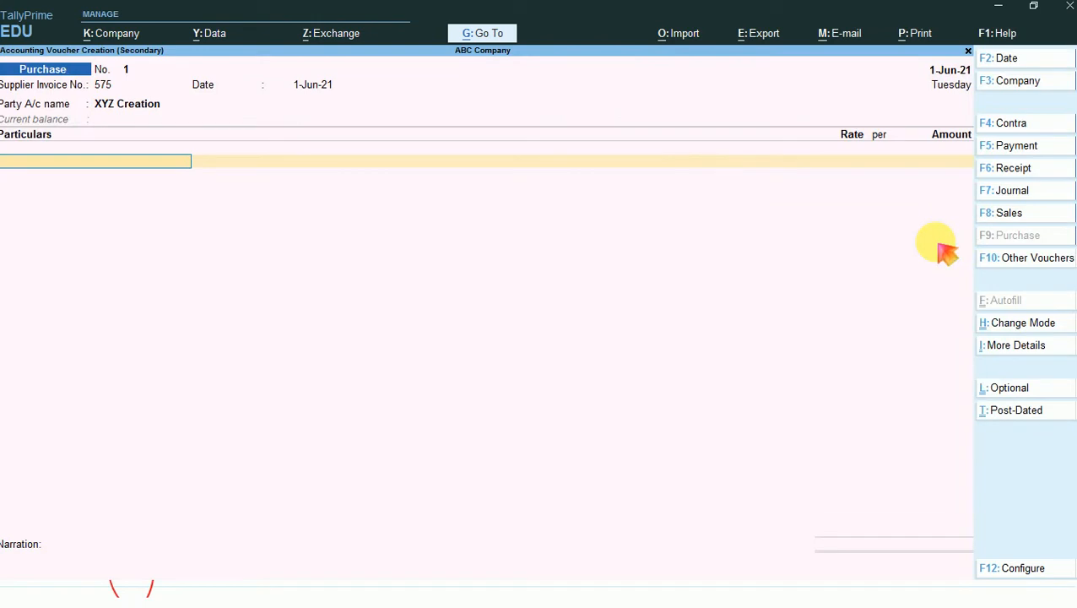
- Change the purchase voucher mode to Item Invoice and keep supplier invoice number 575 and its date
{"action": "left_click", "coordinate": [1025, 324]}
{"action": "key", "text": "Up"}
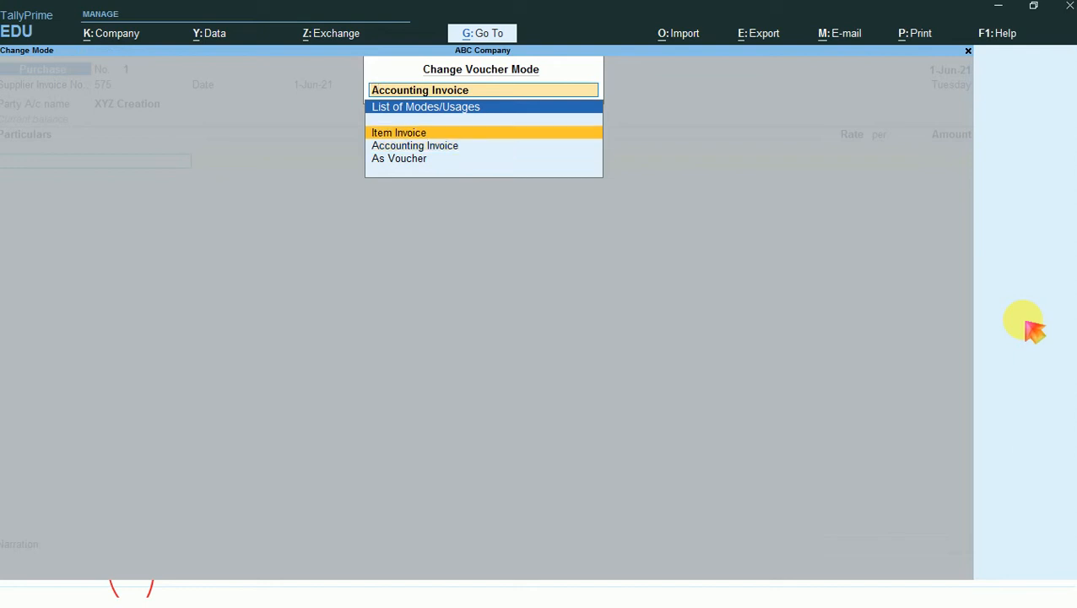
{"action": "key", "text": "Return"}
- Confirm XYZ Creation with receipt note RN-001 dated 31-May-21, its party details and Purchase A/c as the purchase ledger
{"action": "key", "text": "Return"}
{"action": "key", "text": "Return"}
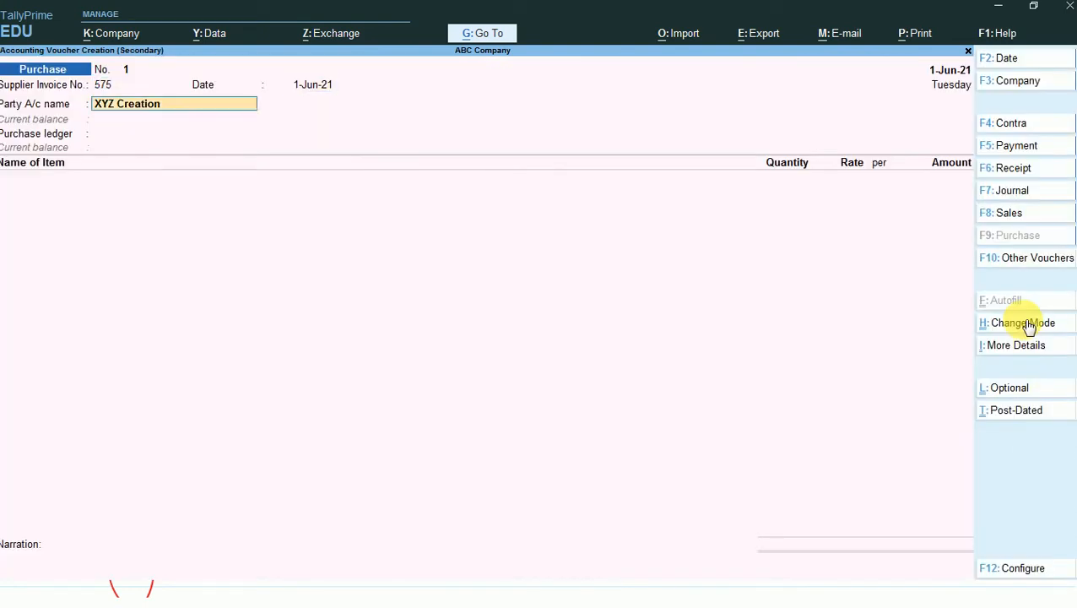
{"action": "key", "text": "Return"}
{"action": "key", "text": "Return"}
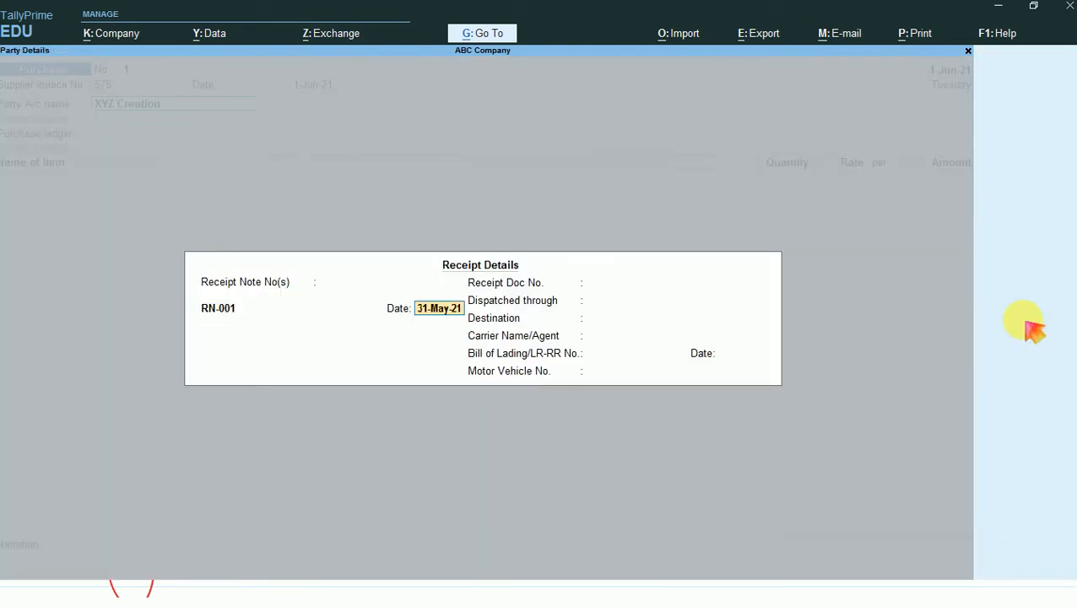
{"action": "key", "text": "Return"}
{"action": "key", "text": "Return"}
{"action": "key", "text": "Return"}
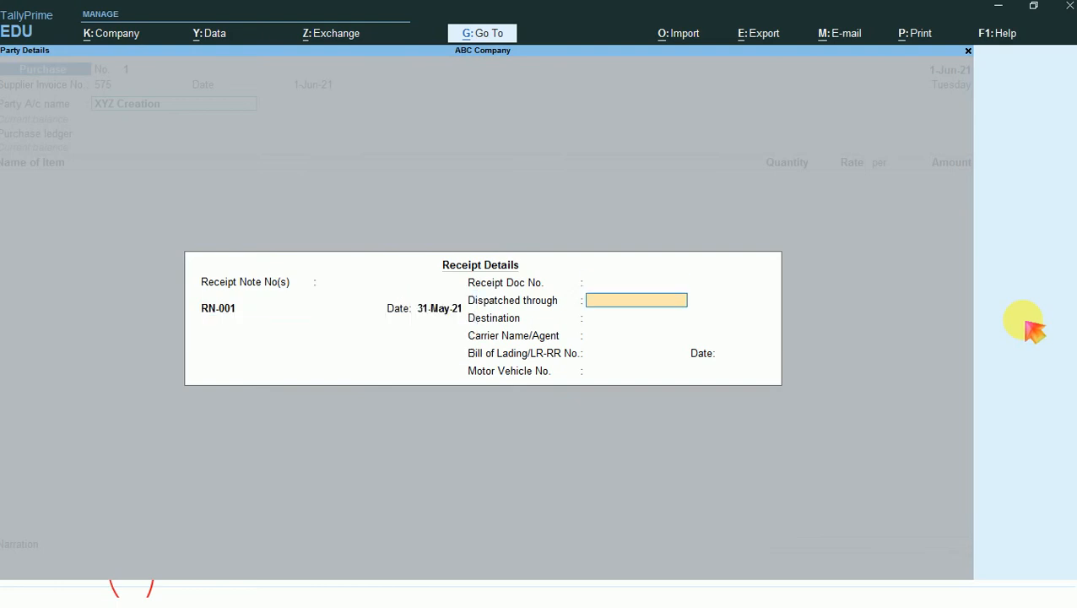
{"action": "key", "text": "ctrl+a"}
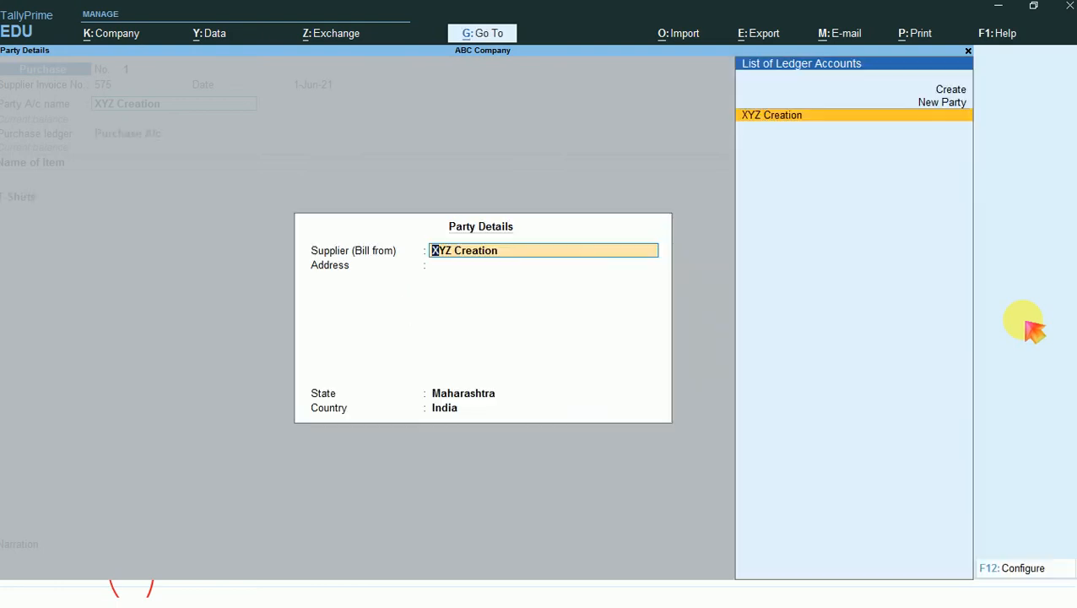
{"action": "key", "text": "ctrl+a"}
{"action": "key", "text": "Return"}
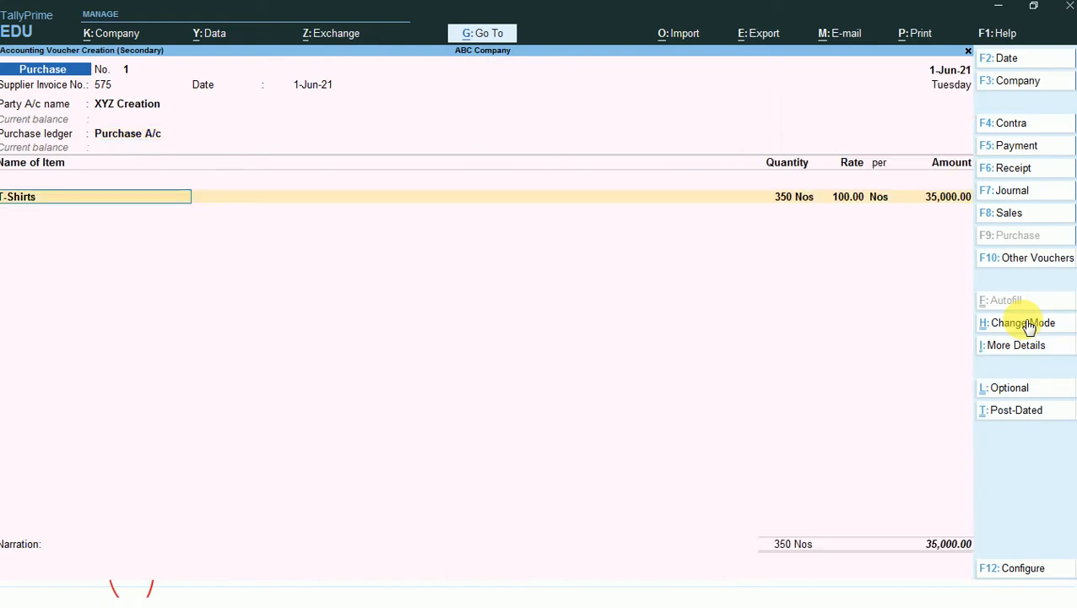
- Allocate the T-Shirts item to tracking number RN-001 and order PO/001, accepting 350 Nos at 100.00 each
{"action": "key", "text": "Return"}
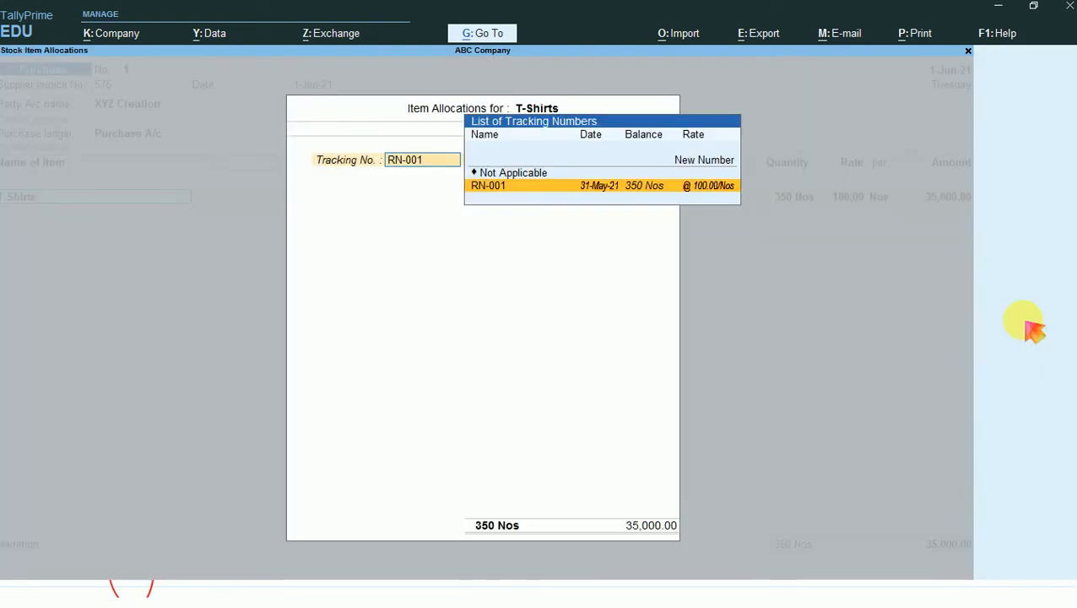
{"action": "key", "text": "Return"}
{"action": "key", "text": "Return"}
{"action": "key", "text": "Return"}
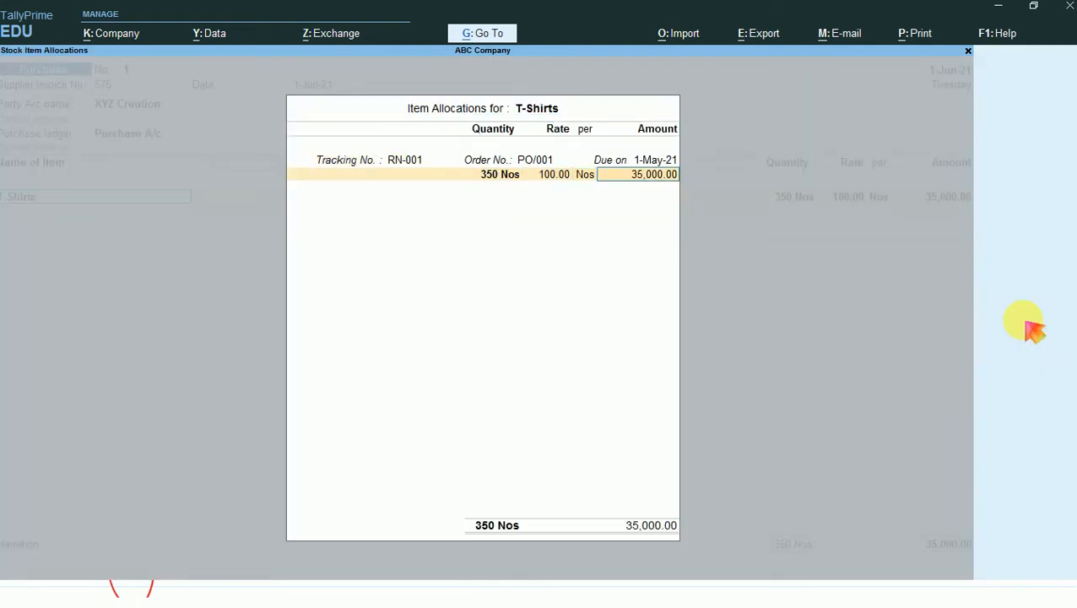
{"action": "key", "text": "Return"}
{"action": "key", "text": "Return"}
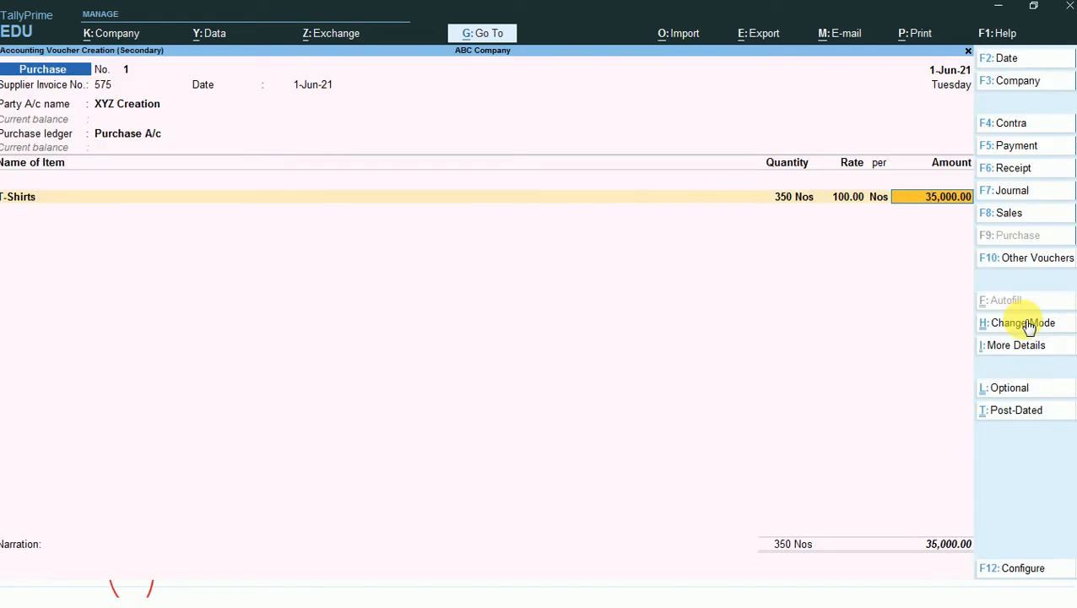
{"action": "key", "text": "Return"}
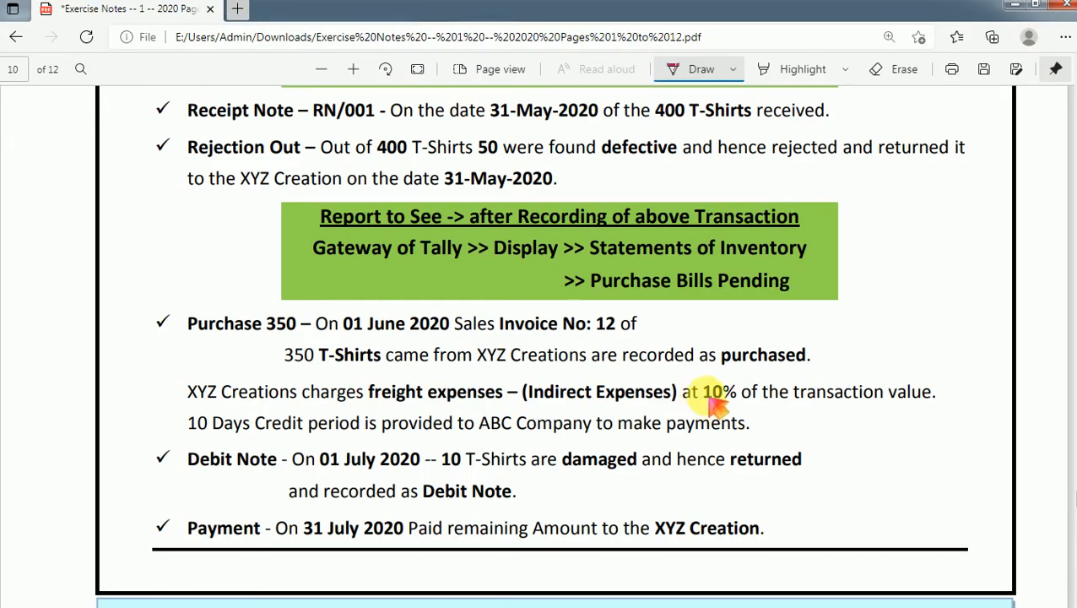
- Underline the freight expenses and circle the 10% rate in the PDF exercise notes
{"action": "left_click_drag", "start_coordinate": [704, 393], "coordinate": [777, 401]}
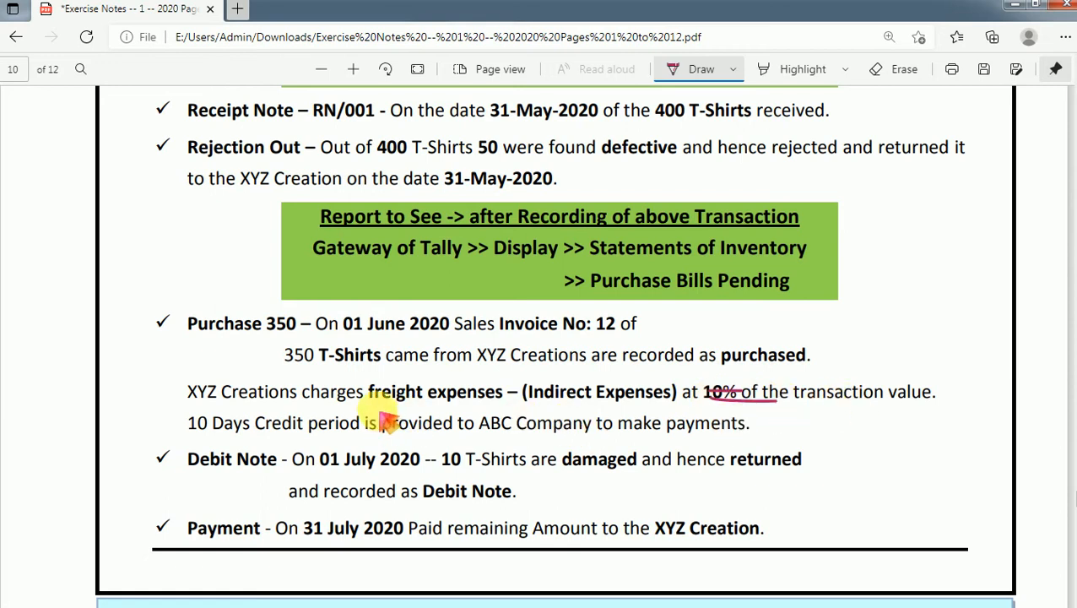
{"action": "left_click_drag", "start_coordinate": [375, 410], "coordinate": [493, 410]}
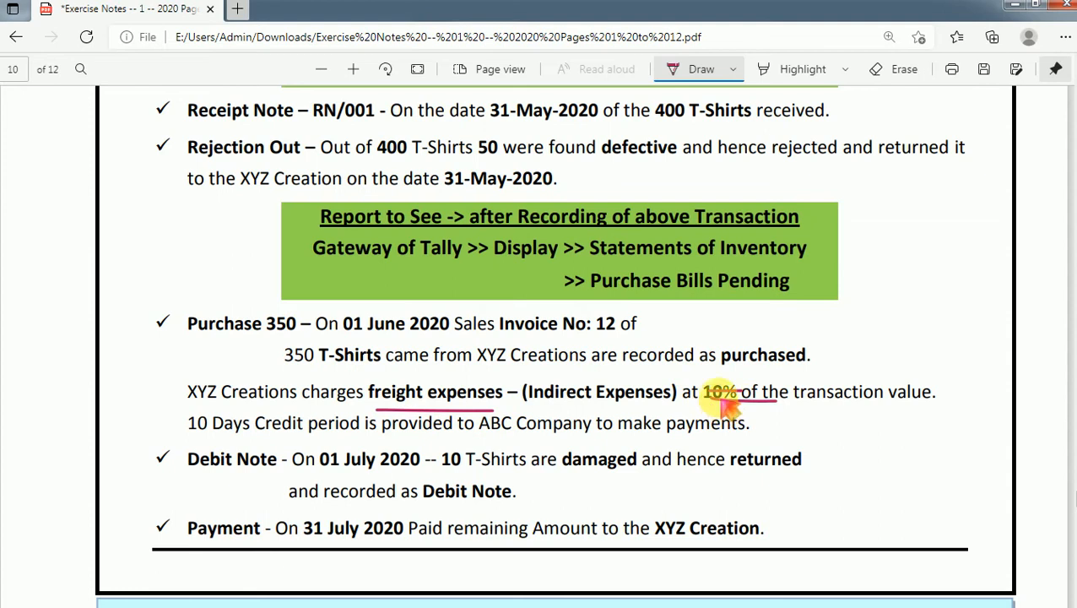
{"action": "mouse_move", "coordinate": [719, 390]}
{"action": "left_mouse_down"}
{"action": "mouse_move", "coordinate": [721, 380]}
{"action": "mouse_move", "coordinate": [697, 396]}
{"action": "mouse_move", "coordinate": [724, 386]}
{"action": "left_mouse_up"}
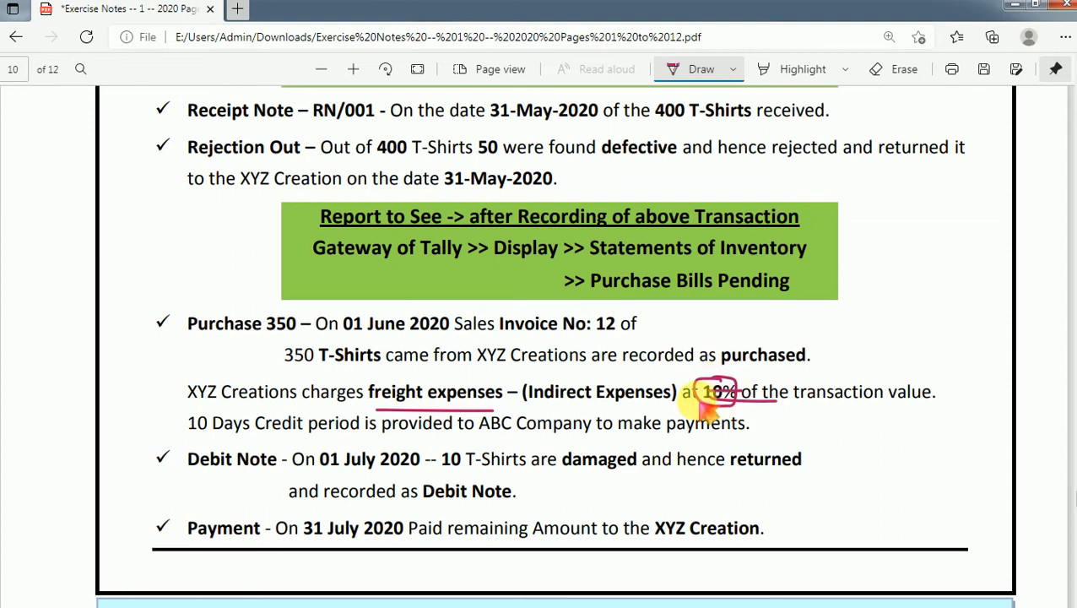
- Switch back to TallyPrime and create a Freight Charges ledger under Purchase Accounts, with ledger type Not Applicable and no bank details
{"action": "key", "text": "alt+Tab"}
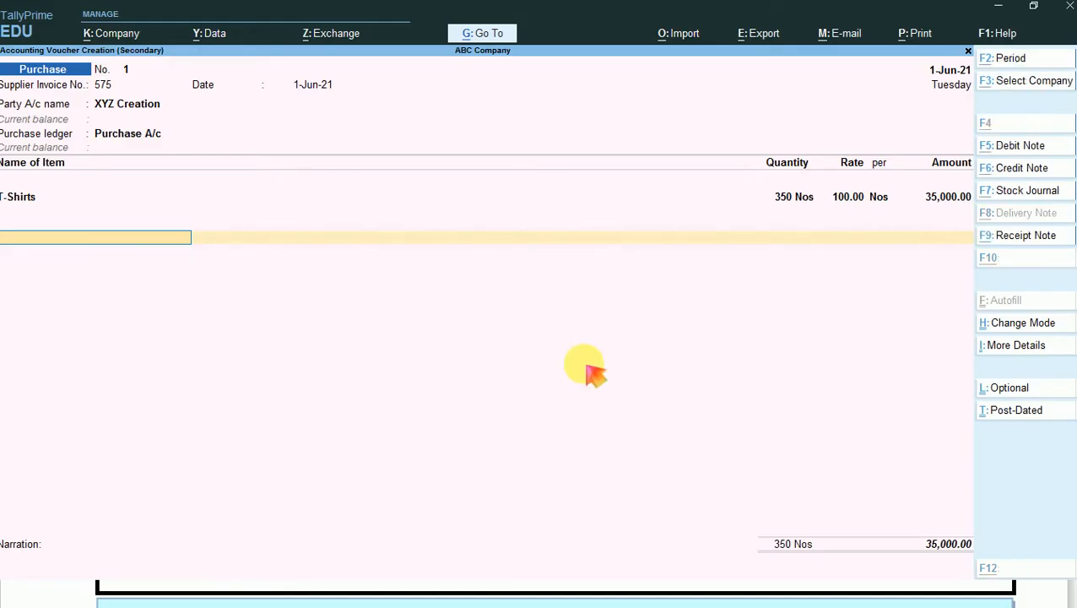
{"action": "key", "text": "alt+c"}
{"action": "type", "text": "FR"}
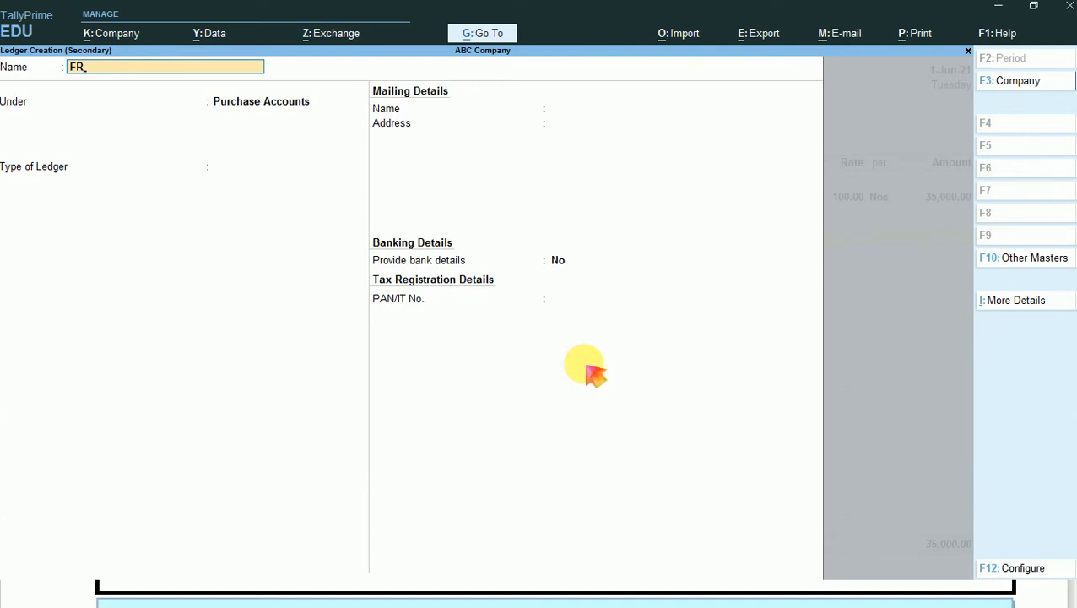
{"action": "key", "text": "BackSpace"}
{"action": "type", "text": "R"}
{"action": "key", "text": "BackSpace"}
{"action": "type", "text": "reight Charges"}
{"action": "key", "text": "Return"}
{"action": "key", "text": "Return"}
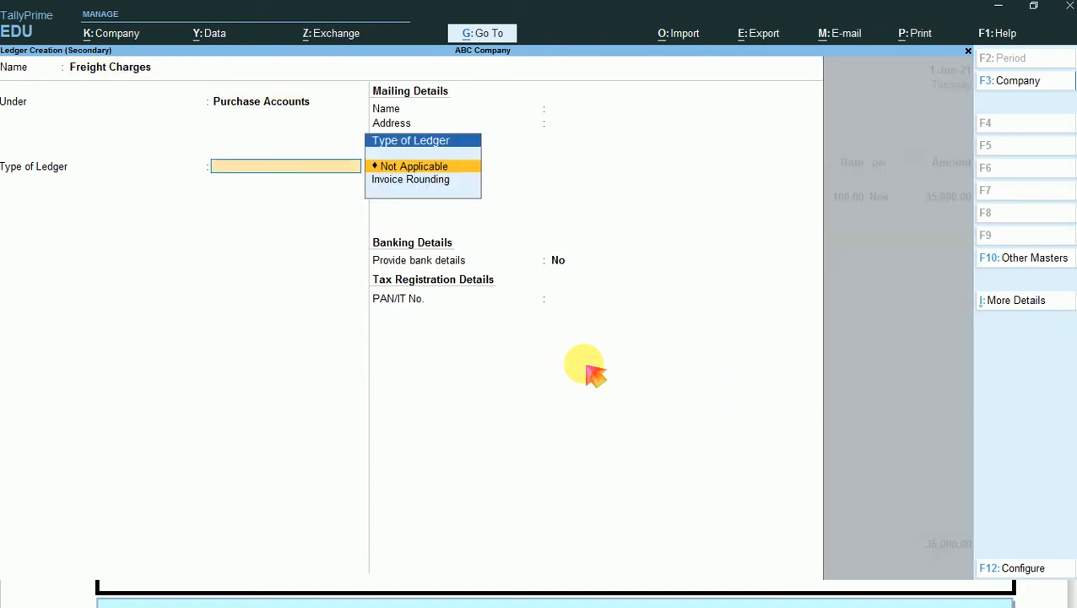
{"action": "key", "text": "Return"}
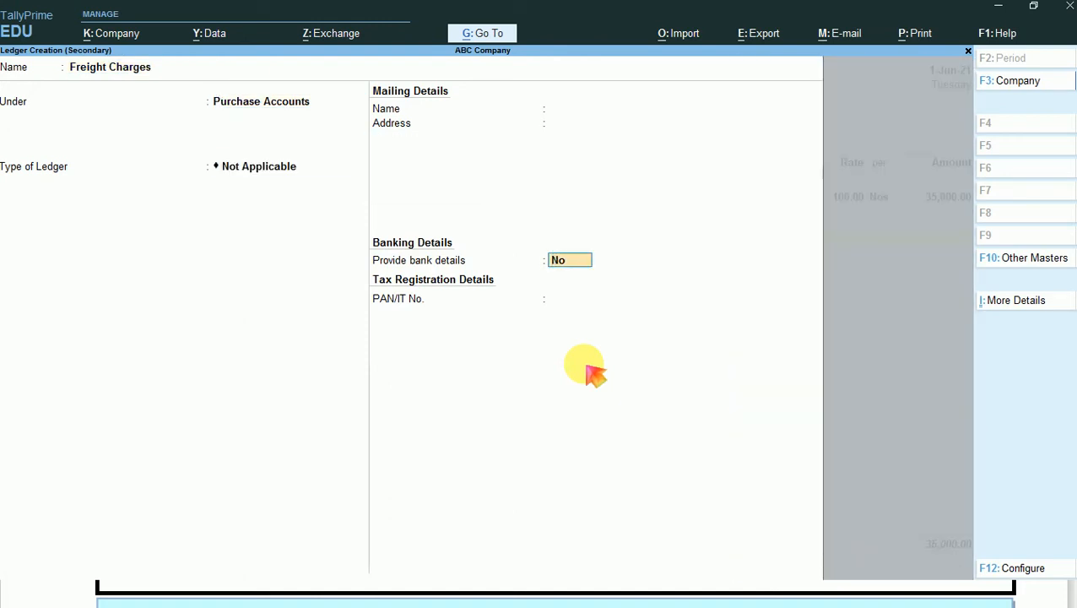
{"action": "key", "text": "ctrl+a"}
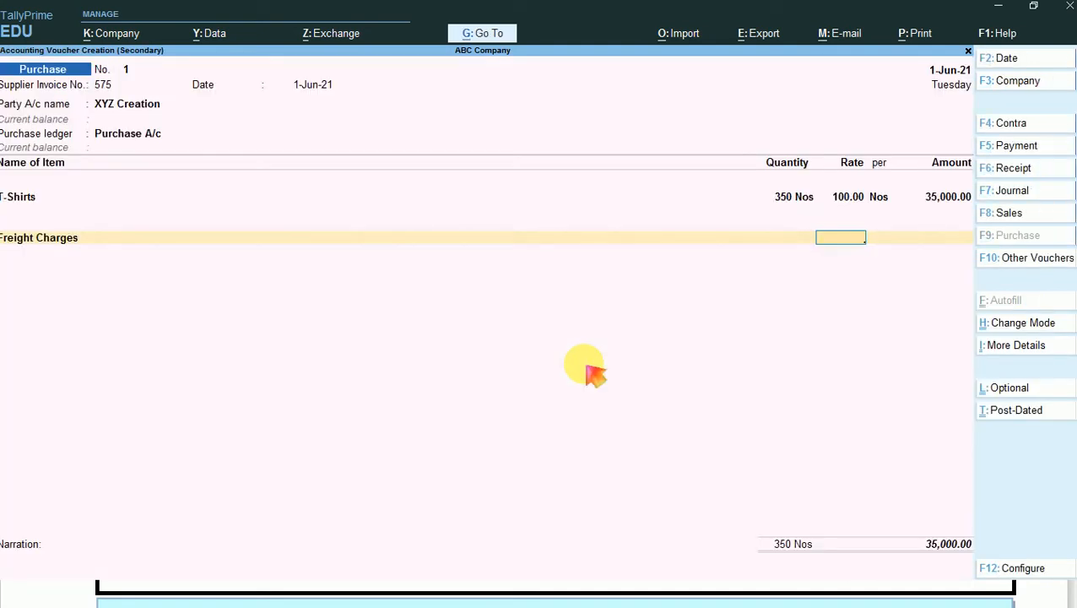
- Enter a 10% rate for Freight Charges in the purchase voucher
{"action": "type", "text": "10 %"}
{"action": "key", "text": "Return"}
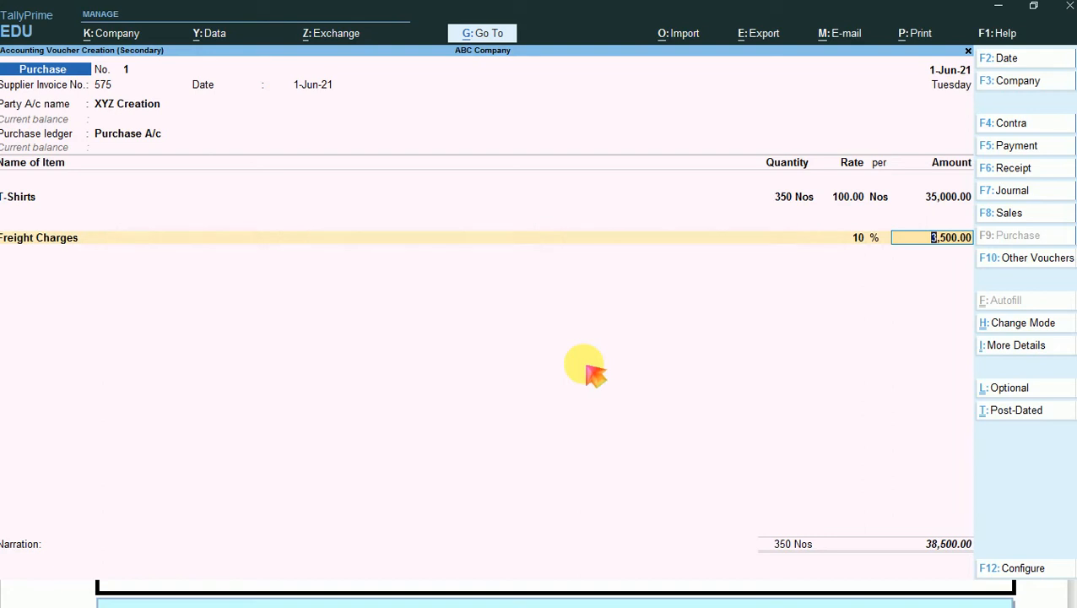
- Try replacing the Freight Charges percentage with a flat amount of 1500
{"action": "key", "text": "BackSpace"}
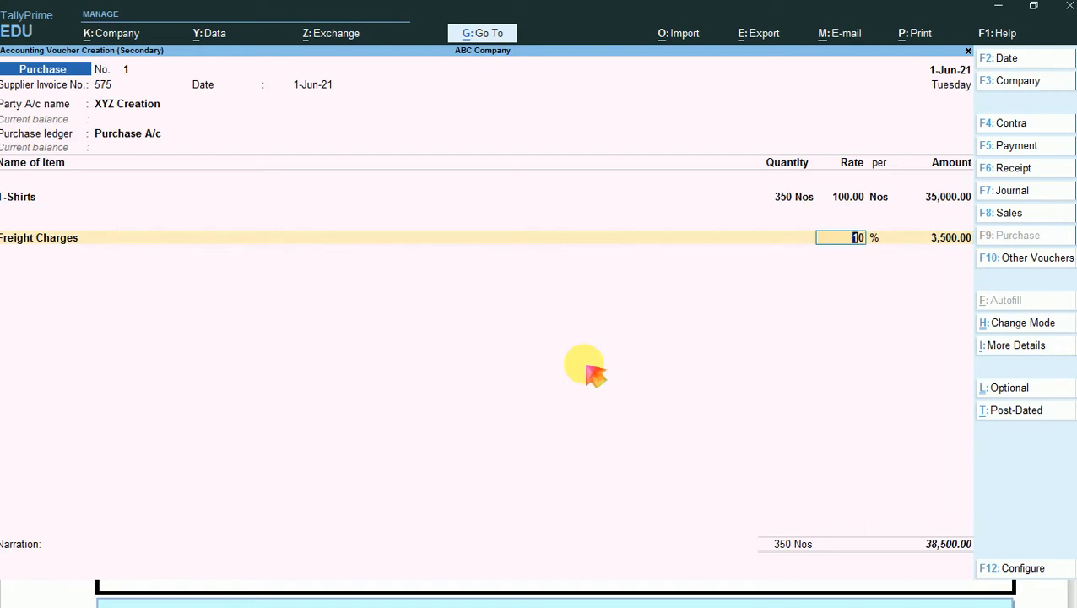
{"action": "key", "text": "space"}
{"action": "key", "text": "Return"}
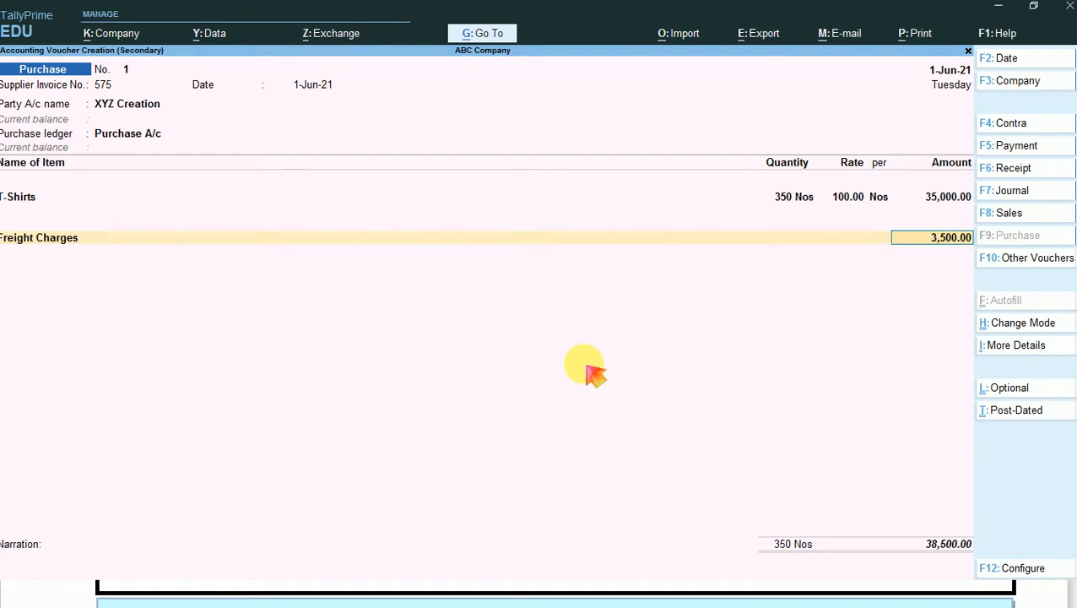
{"action": "type", "text": "1500"}
{"action": "key", "text": "Return"}
{"action": "key", "text": "BackSpace"}
{"action": "key", "text": "BackSpace"}
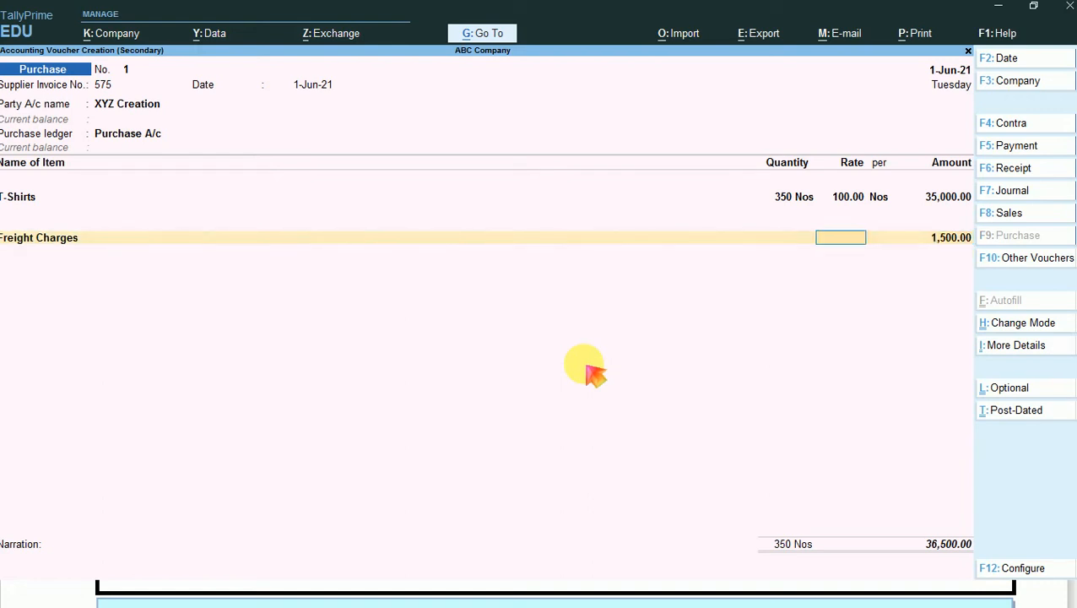
- Set the Freight Charges rate back to 10% and end the list of additional ledgers
{"action": "type", "text": "10 %"}
{"action": "key", "text": "Return"}
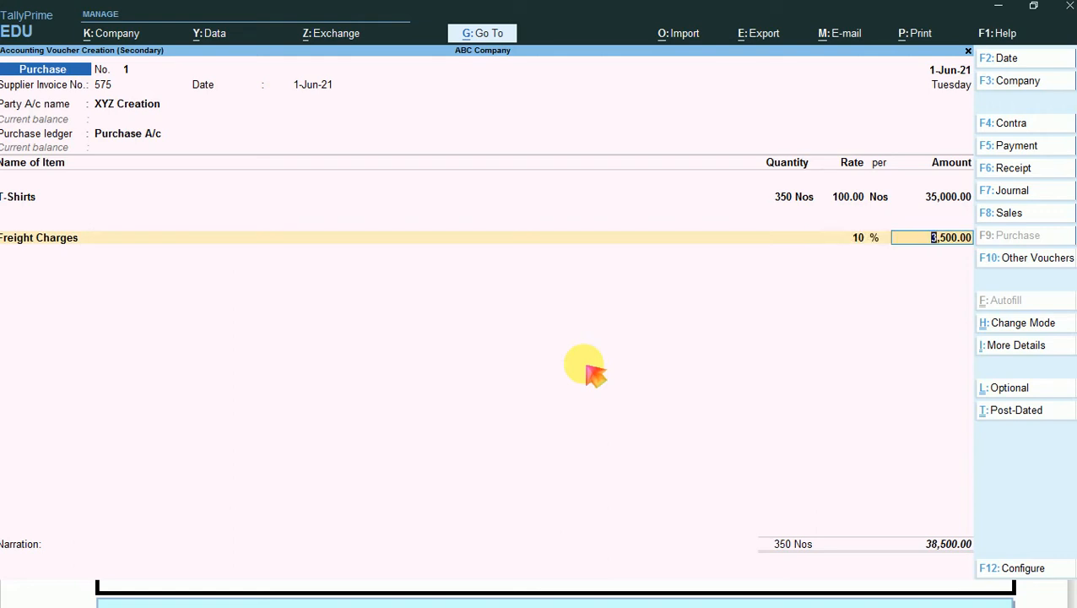
{"action": "key", "text": "Return"}
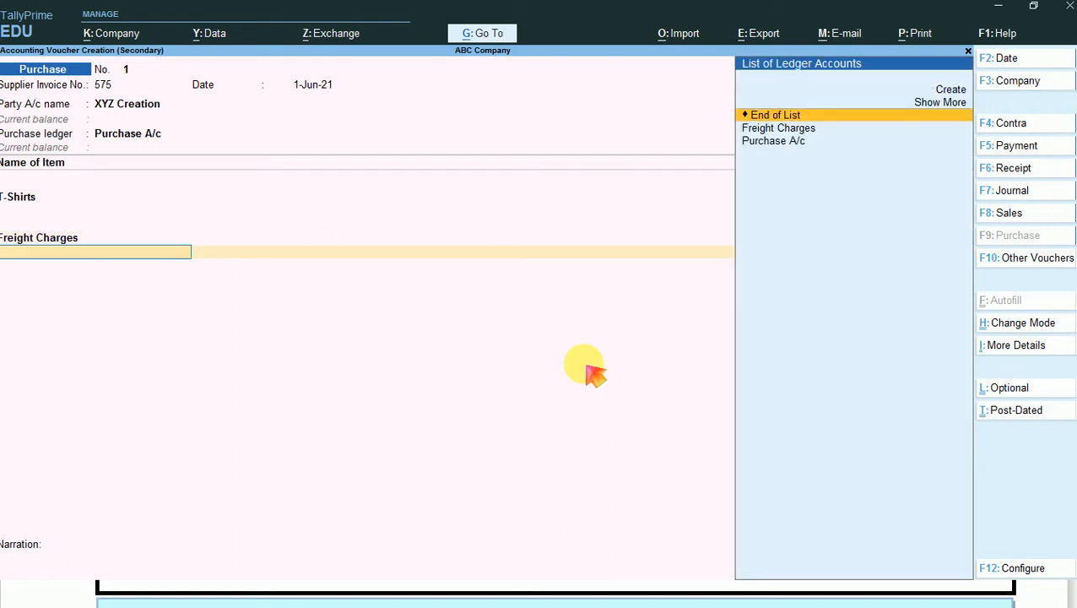
{"action": "key", "text": "Return"}
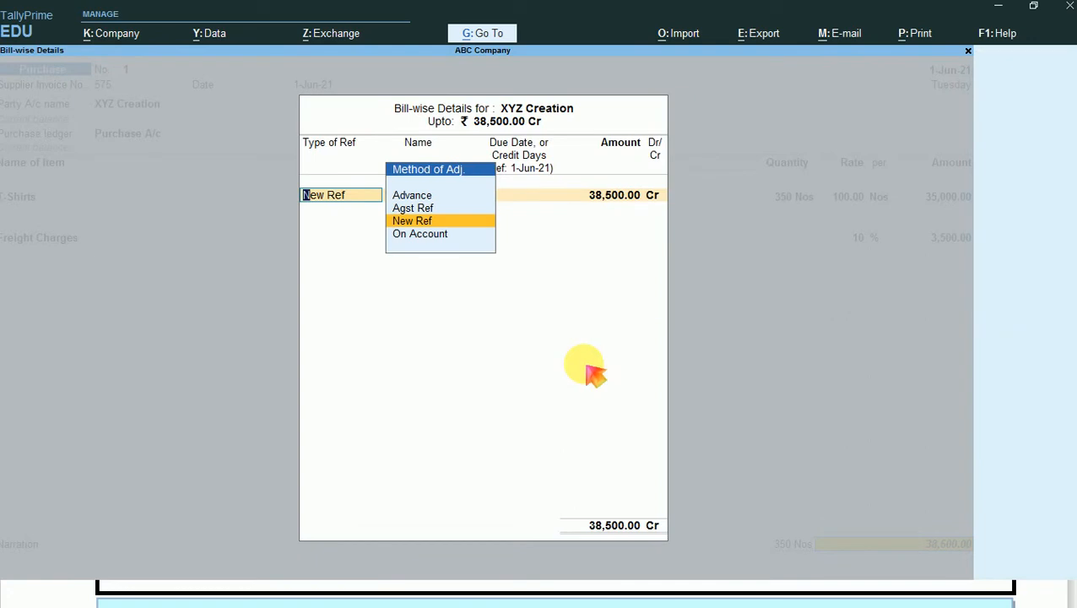
- Record bill 575 for XYZ Creation as a New Ref due 1-Jul-21 for the full amount and accept the purchase voucher
{"action": "key", "text": "Return"}
{"action": "key", "text": "Return"}
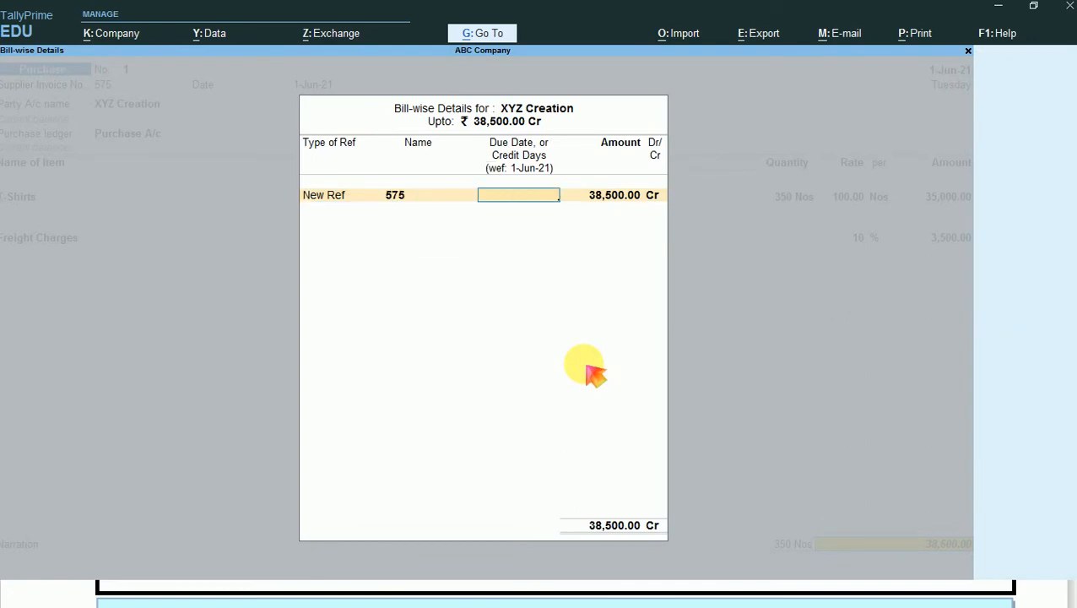
{"action": "type", "text": "1-7"}
{"action": "key", "text": "Return"}
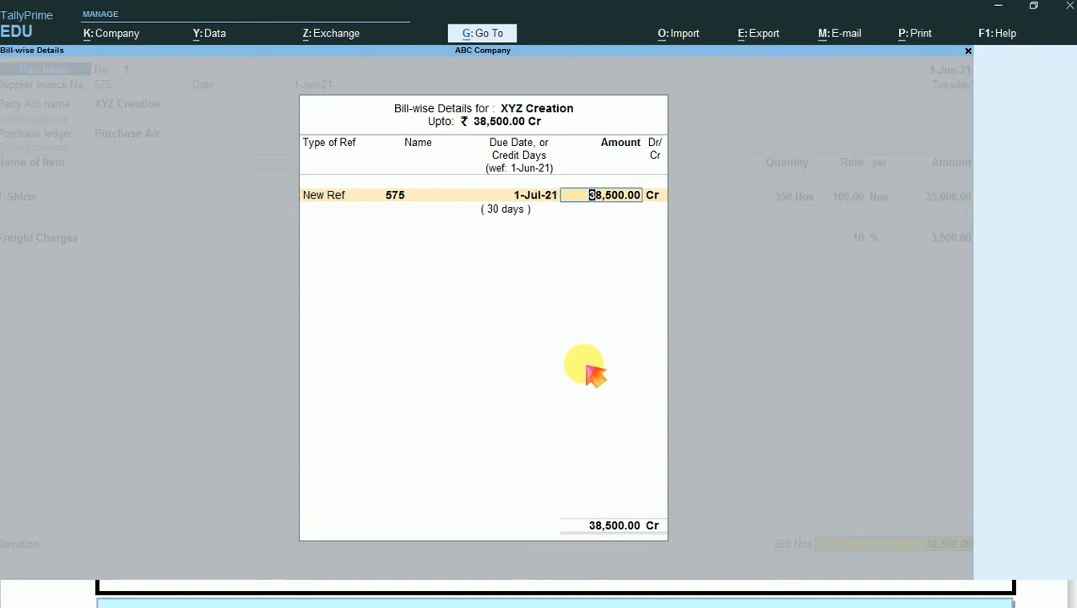
{"action": "key", "text": "Return"}
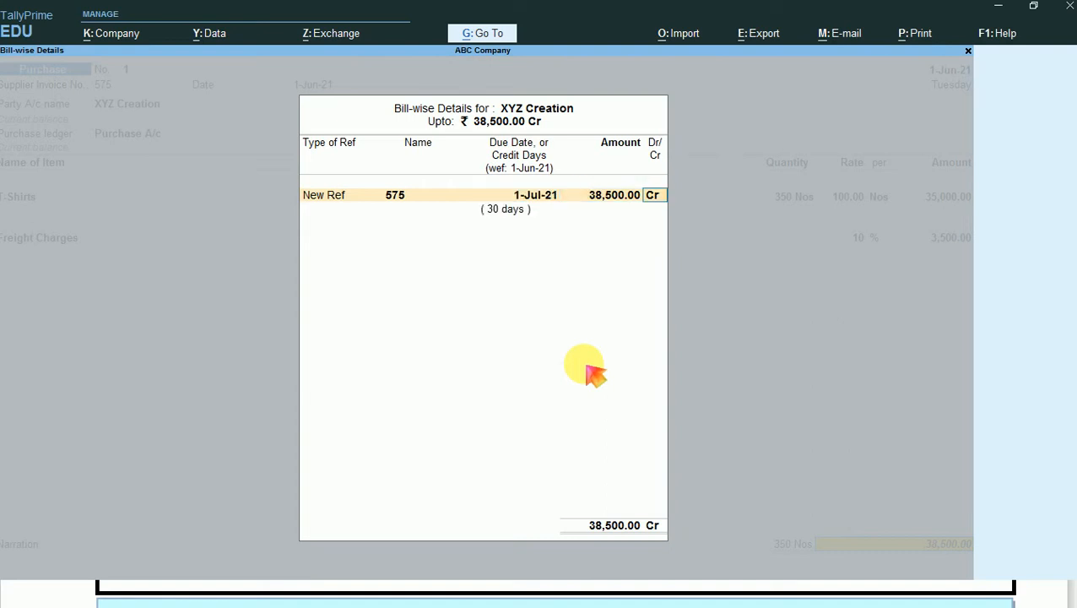
{"action": "key", "text": "Return"}
{"action": "key", "text": "Return"}
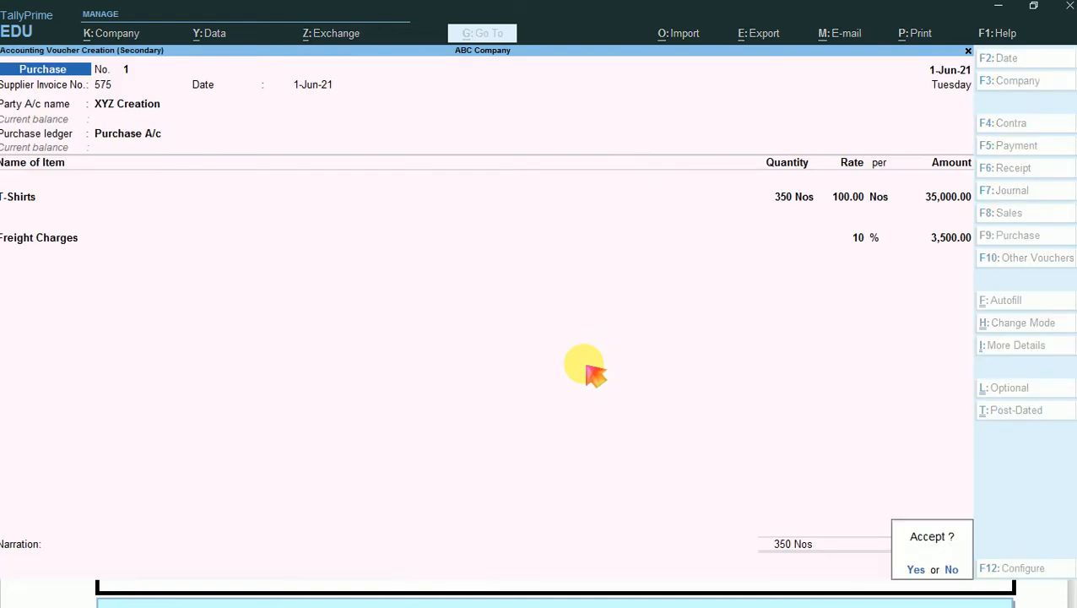
{"action": "key", "text": "Return"}
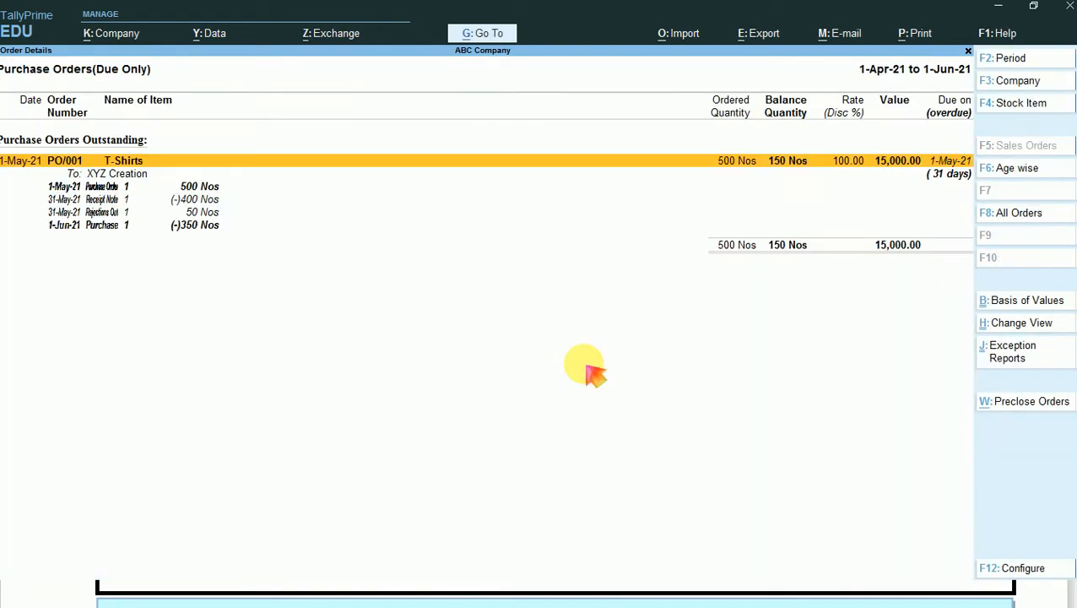
- Review the voucher entries listed under PO/001 through to the 1-Jun-21 purchase
{"action": "key", "text": "Down"}
{"action": "key", "text": "Down"}
{"action": "key", "text": "Down"}
{"action": "key", "text": "Down"}
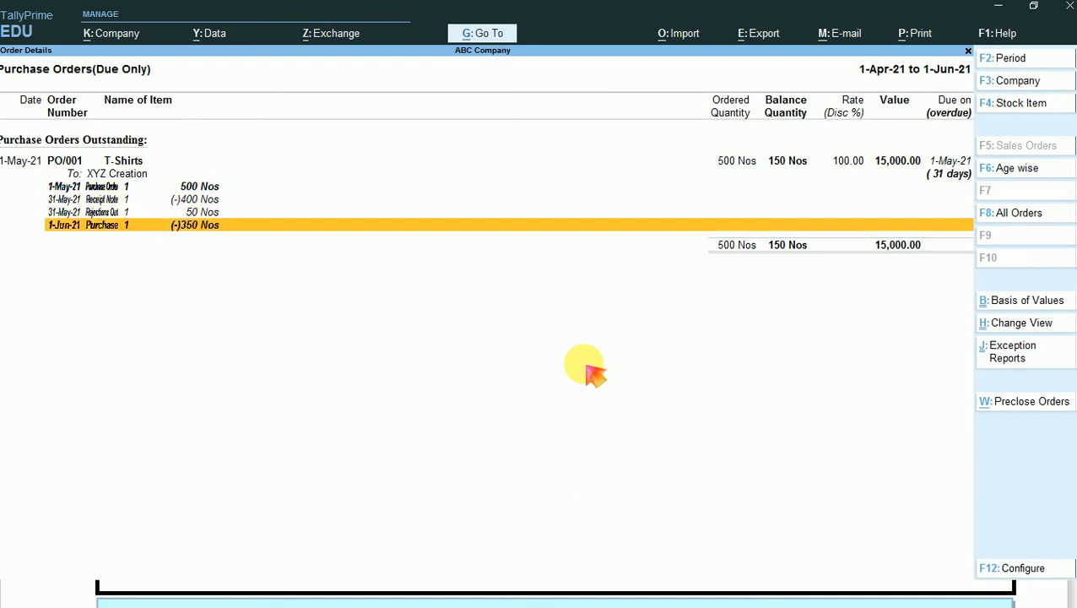
- Add a new voucher from the purchase orders report and date it 2-Jun-21
{"action": "key", "text": "alt"}
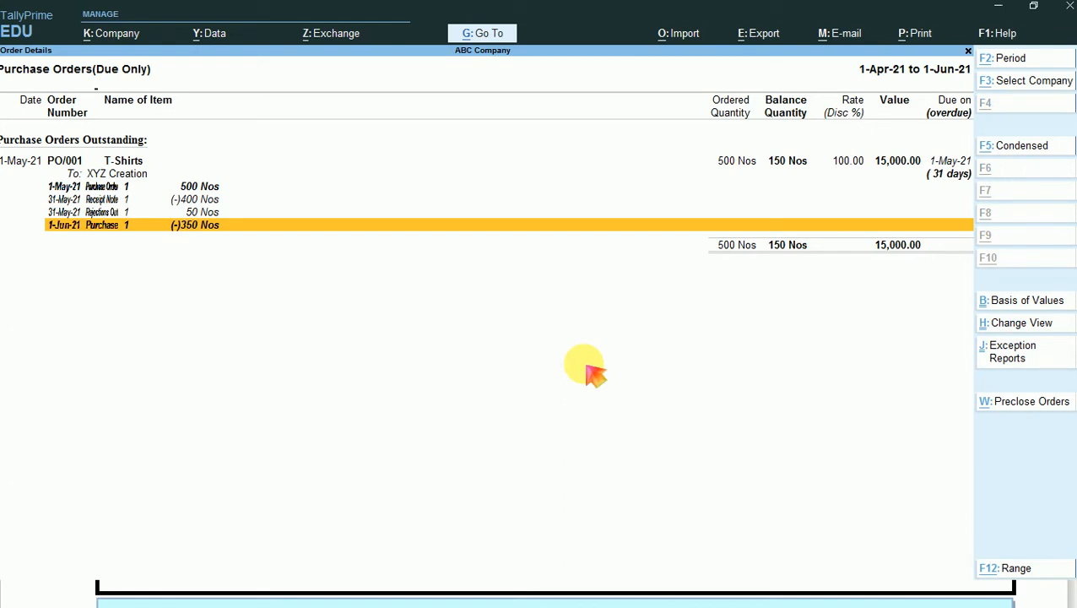
{"action": "key", "text": "alt+a"}
{"action": "key", "text": "F2"}
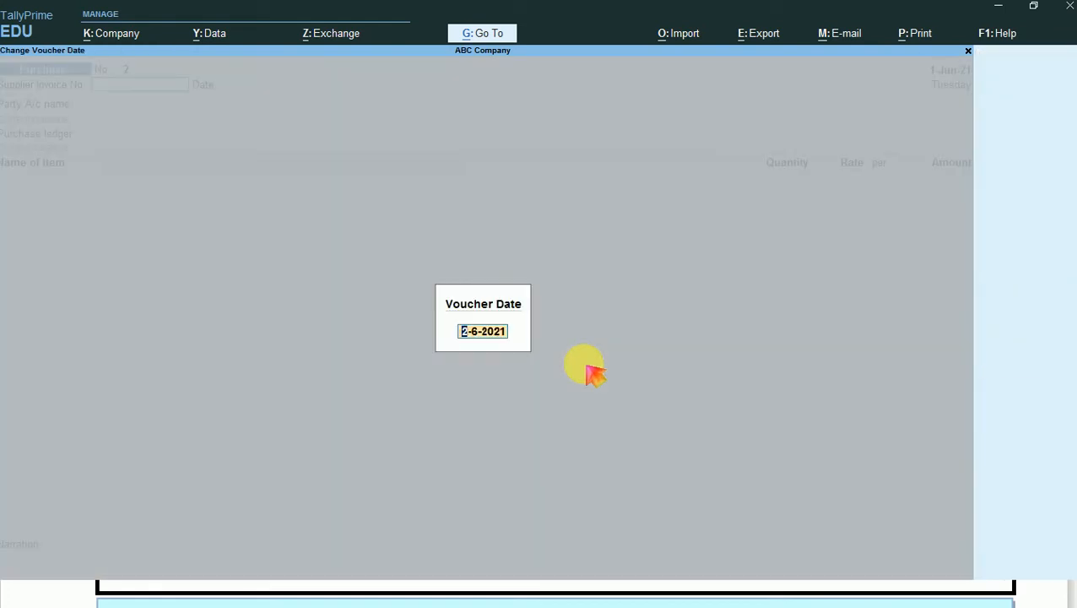
{"action": "key", "text": "Return"}
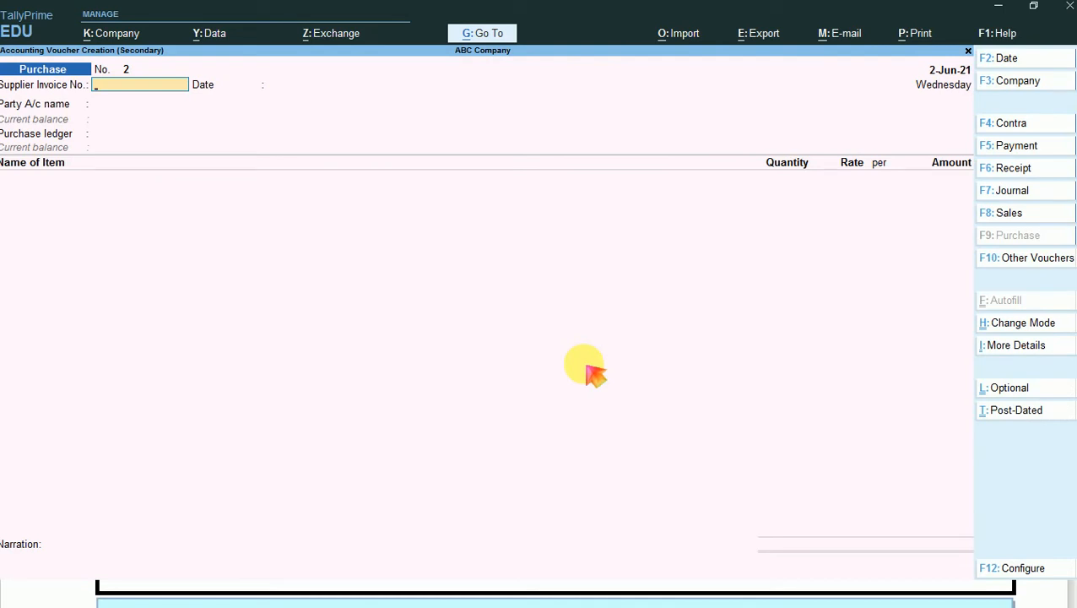
- Change the new voucher's type from Purchase to Debit Note
{"action": "key", "text": "F10"}
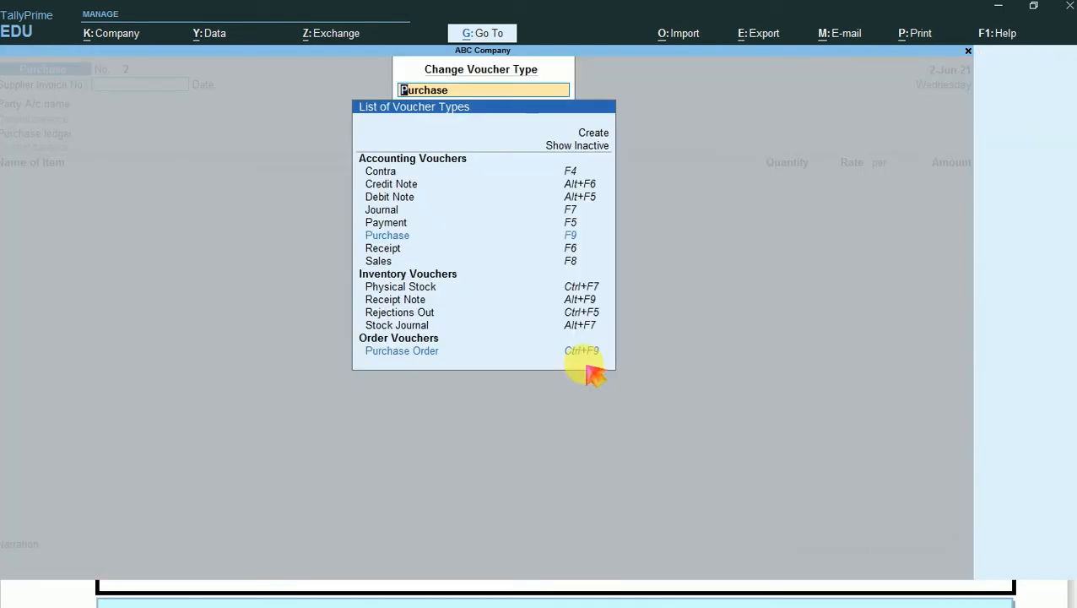
{"action": "key", "text": "Up"}
{"action": "key", "text": "Up"}
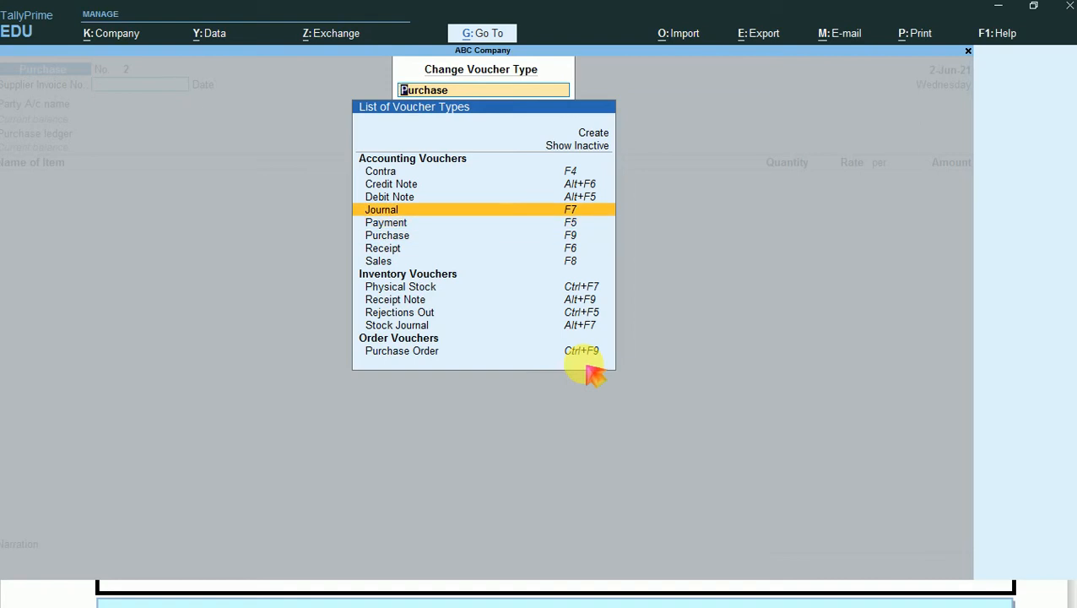
{"action": "key", "text": "Up"}
{"action": "key", "text": "Return"}
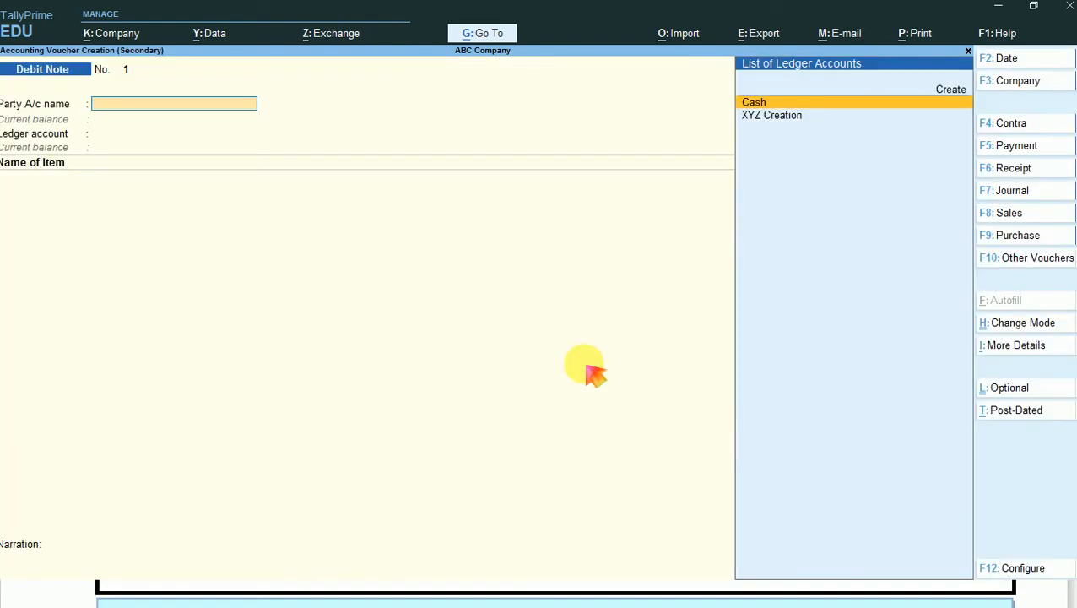
- Switch to the Exercise Notes PDF in the browser and read the Debit Note transaction on page 10
{"action": "key", "text": "alt+Tab"}
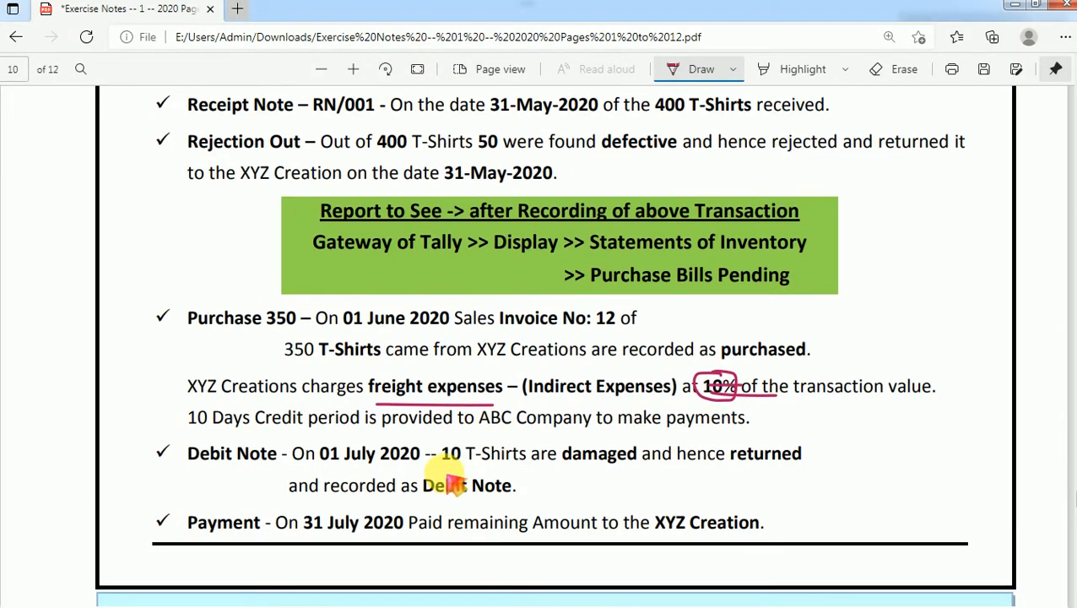
{"action": "scroll", "coordinate": [380, 439], "scroll_direction": "down", "scroll_amount": 1}
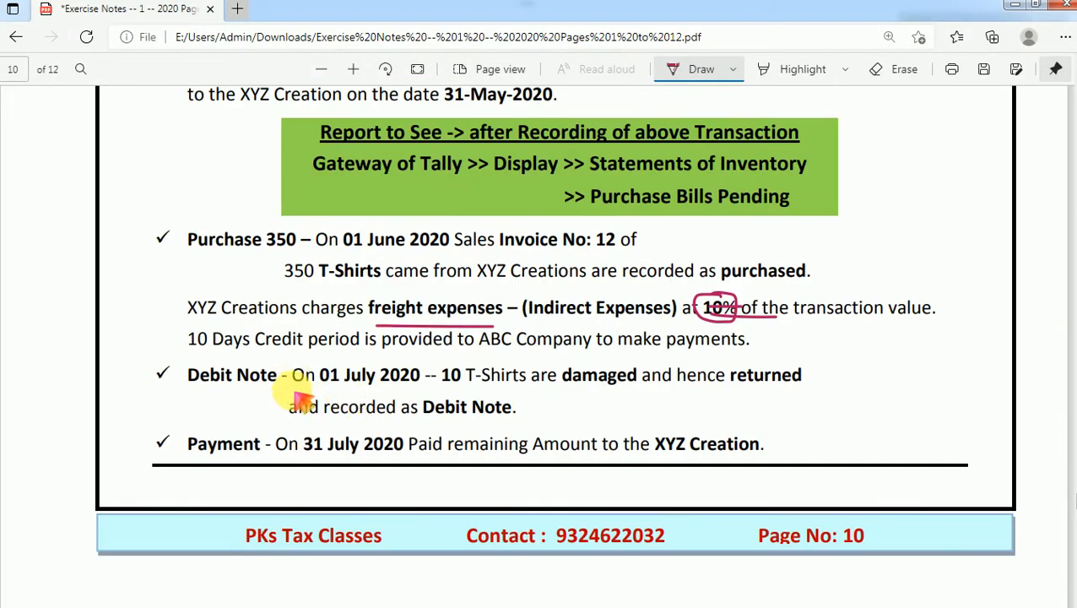
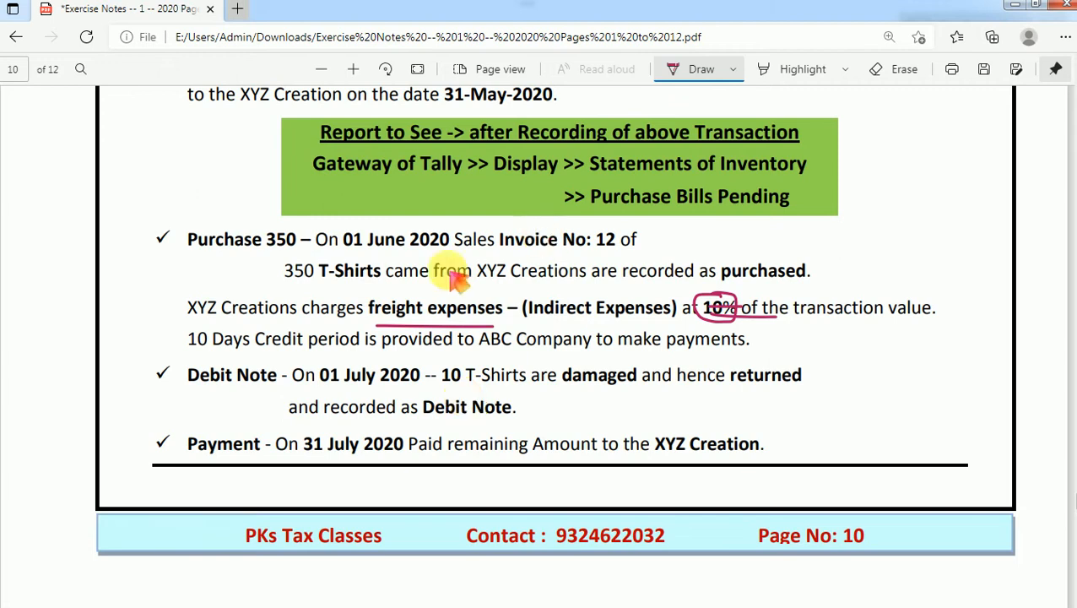
- Mark "10 T-Shirts", "damaged" and "returned" in the PDF's Debit Note transaction with the drawing pen
{"action": "mouse_move", "coordinate": [447, 377]}
{"action": "left_mouse_down"}
{"action": "mouse_move", "coordinate": [477, 412]}
{"action": "mouse_move", "coordinate": [538, 395]}
{"action": "mouse_move", "coordinate": [510, 356]}
{"action": "mouse_move", "coordinate": [468, 376]}
{"action": "mouse_move", "coordinate": [453, 364]}
{"action": "left_mouse_up"}
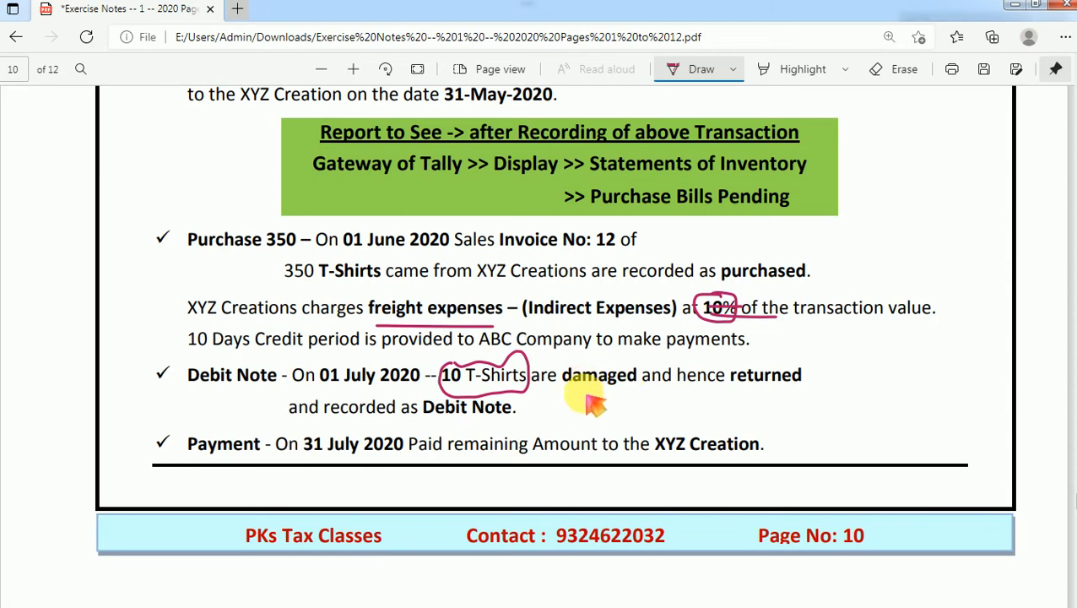
{"action": "left_click_drag", "start_coordinate": [580, 386], "coordinate": [614, 382]}
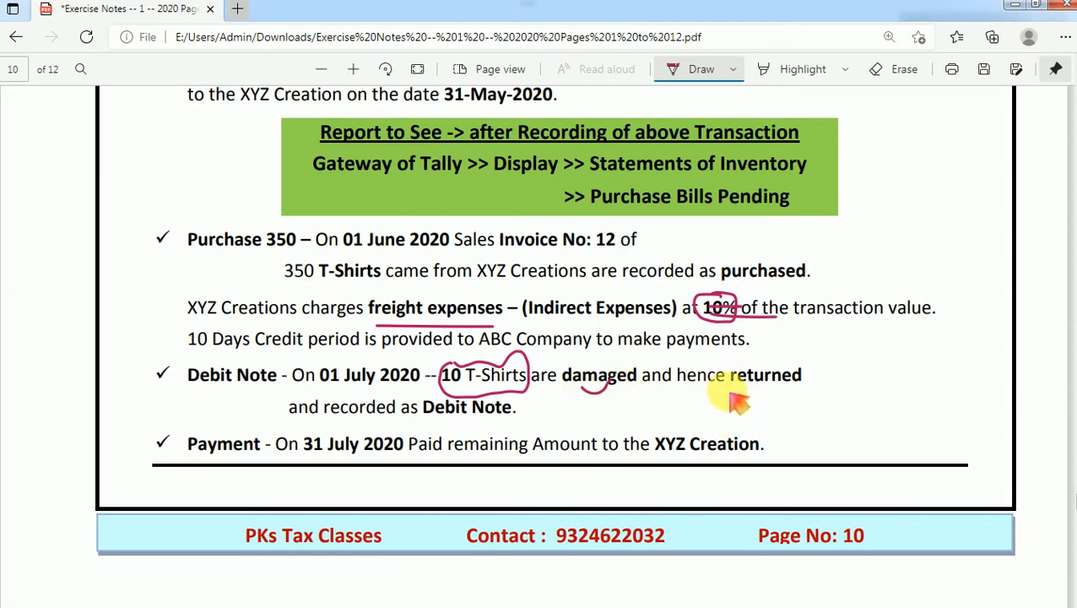
{"action": "mouse_move", "coordinate": [753, 382]}
{"action": "left_mouse_down"}
{"action": "mouse_move", "coordinate": [764, 389]}
{"action": "mouse_move", "coordinate": [801, 371]}
{"action": "left_mouse_up"}
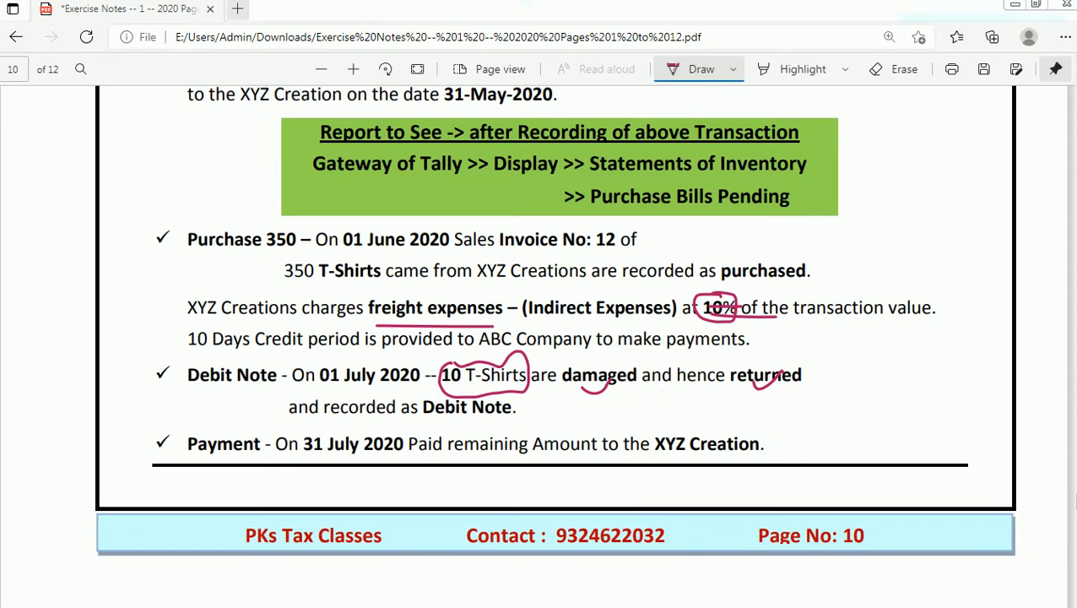
- Switch back to TallyPrime, maximise it, and choose XYZ Creation as the debit note's party account
{"action": "key", "text": "alt+Tab"}
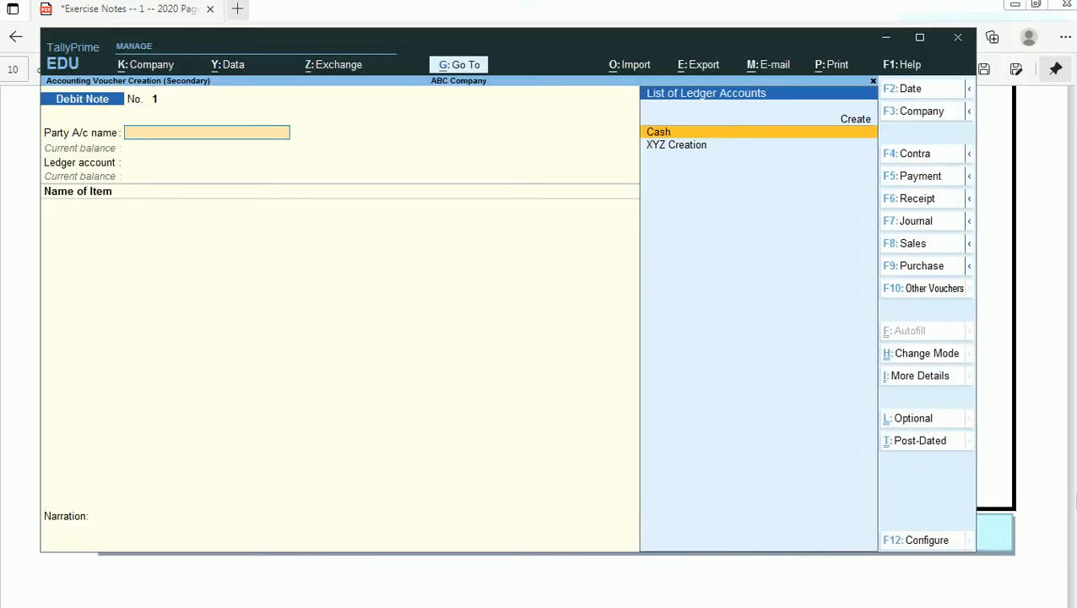
{"action": "left_click", "coordinate": [920, 37]}
{"action": "key", "text": "Down"}
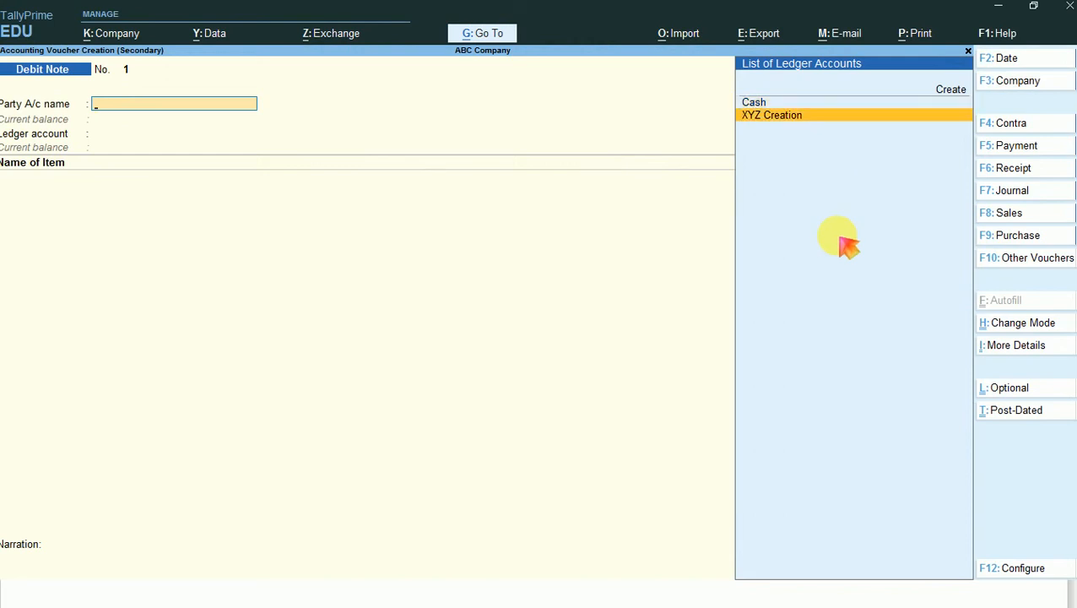
{"action": "key", "text": "Return"}
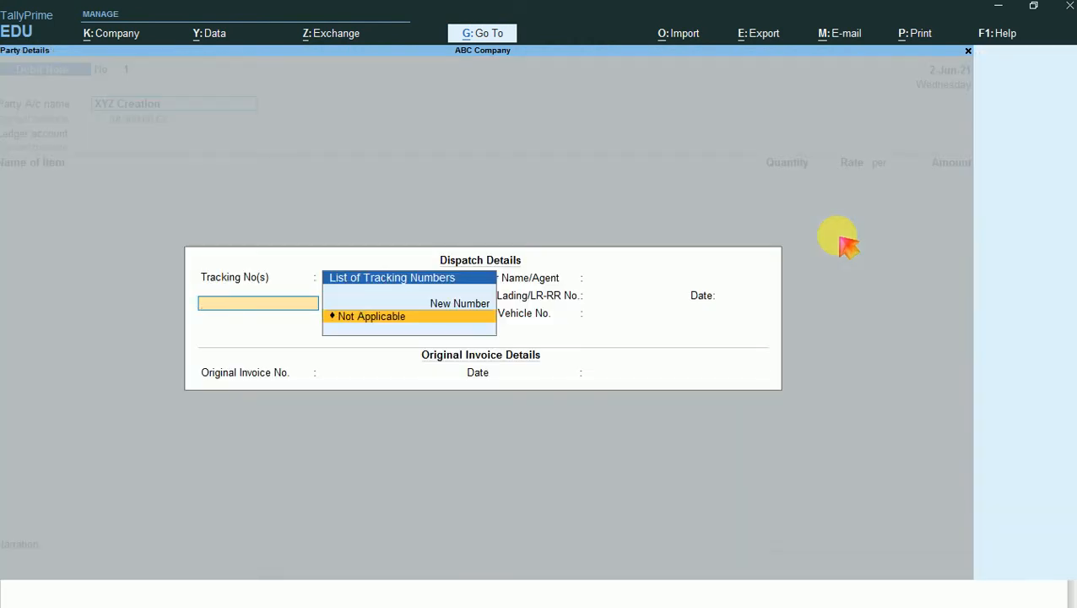
- Set the dispatch tracking number to Not Applicable and leave the carrier, bill of lading and motor vehicle details blank
{"action": "key", "text": "Return"}
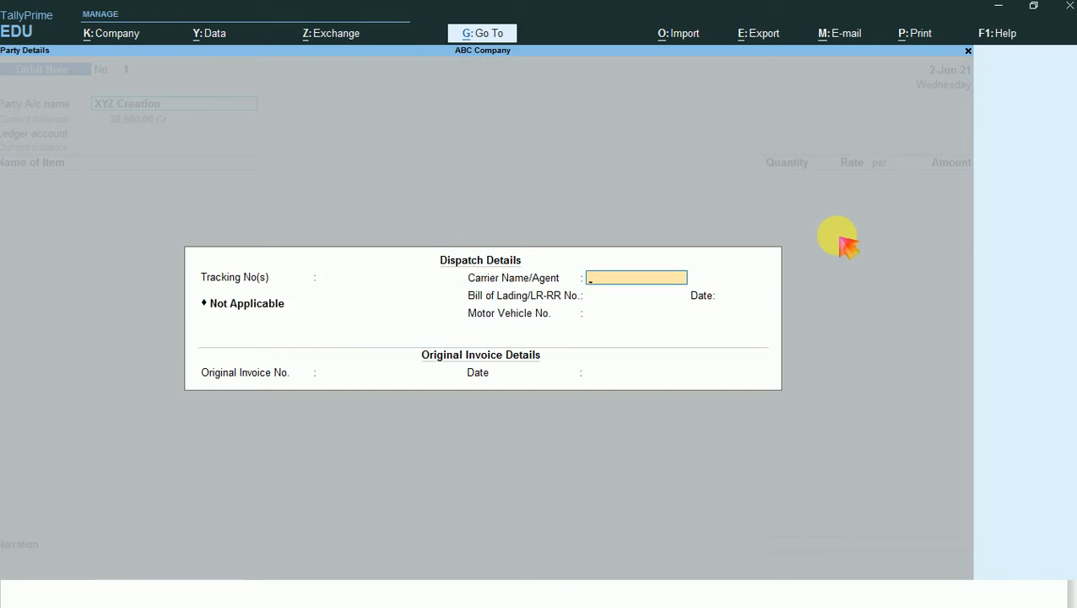
{"action": "key", "text": "BackSpace"}
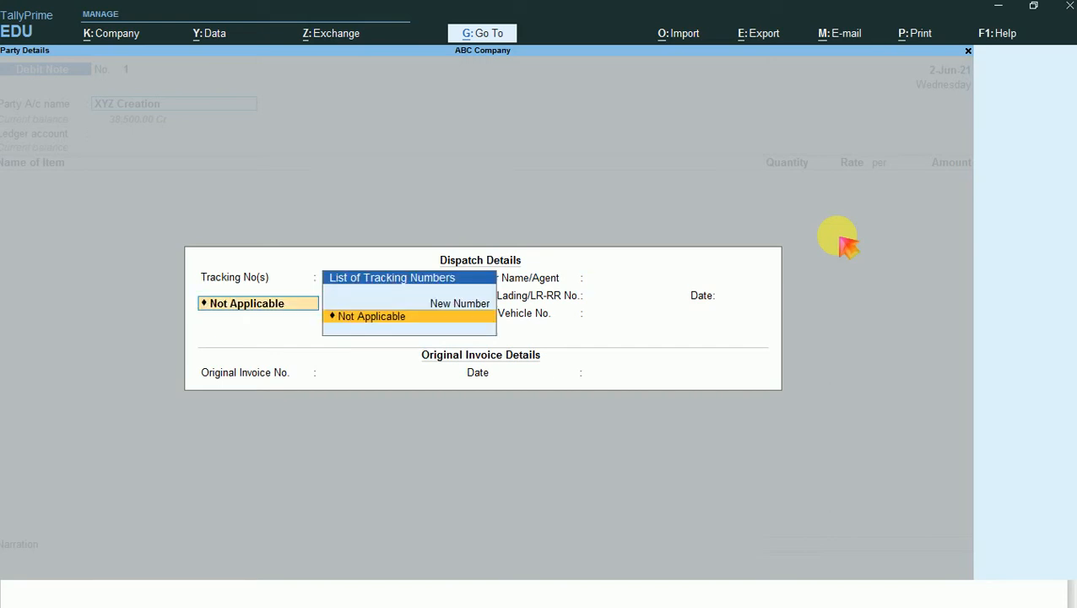
{"action": "key", "text": "Return"}
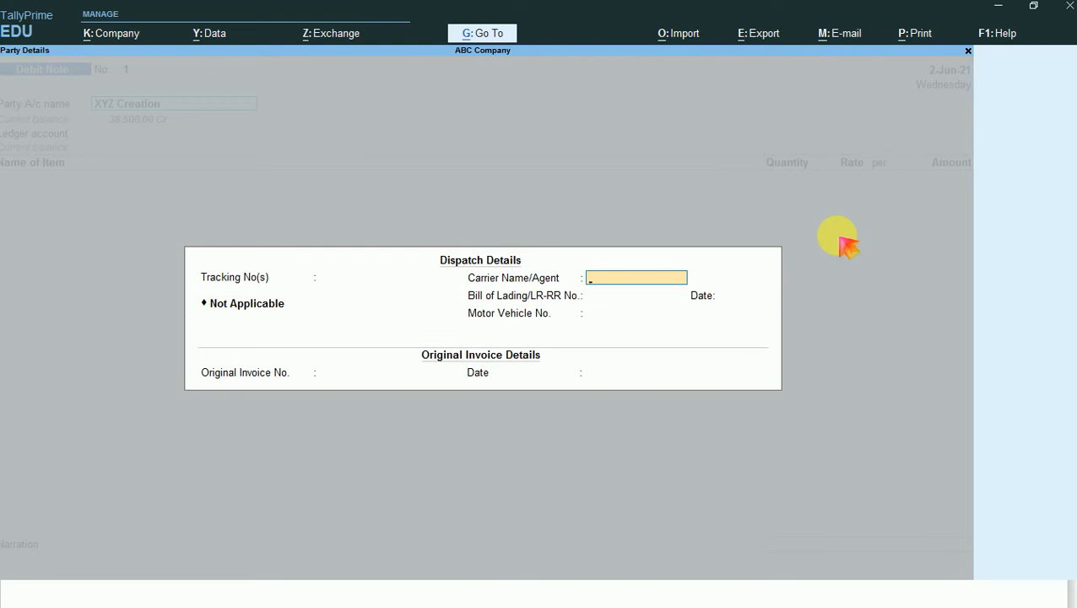
{"action": "key", "text": "Return"}
{"action": "key", "text": "Return"}
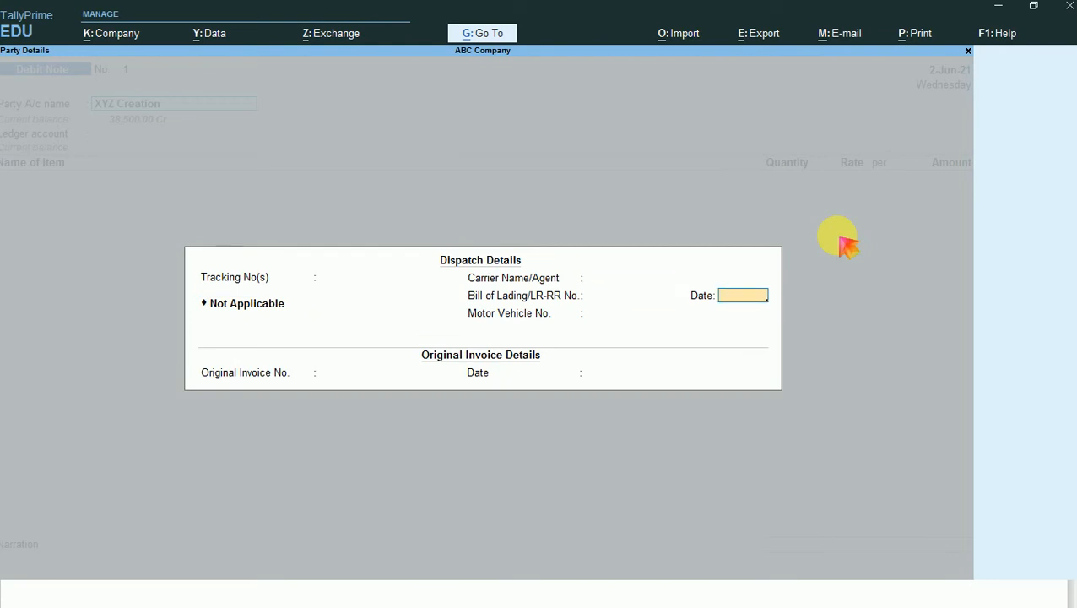
{"action": "key", "text": "Return"}
- Enter original invoice number 1 dated 2-Jun-21 and accept the XYZ Creation party details as filled in
{"action": "key", "text": "Return"}
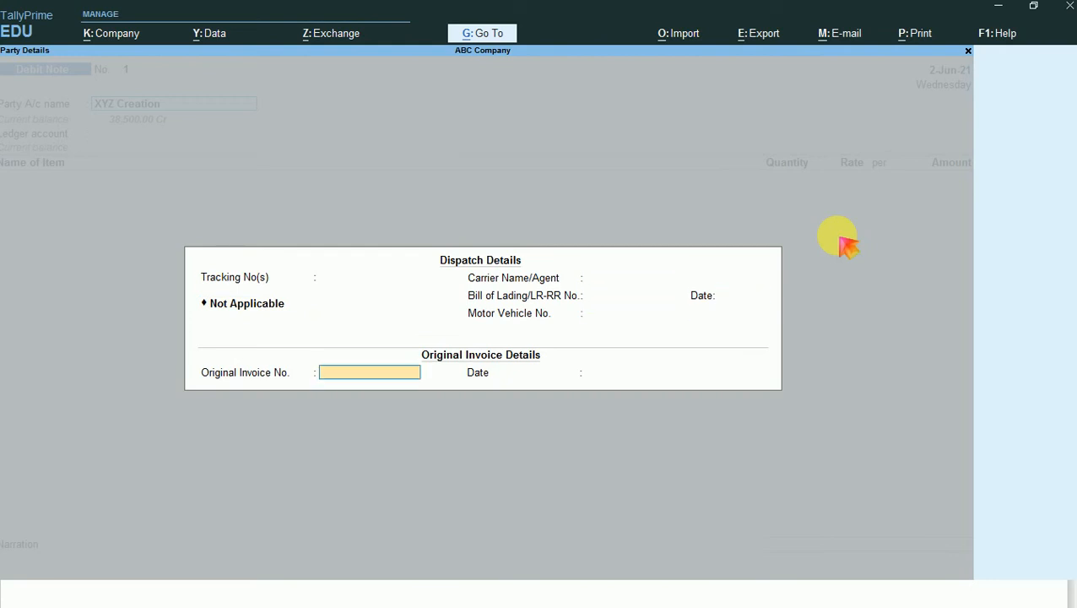
{"action": "type", "text": "1"}
{"action": "key", "text": "Return"}
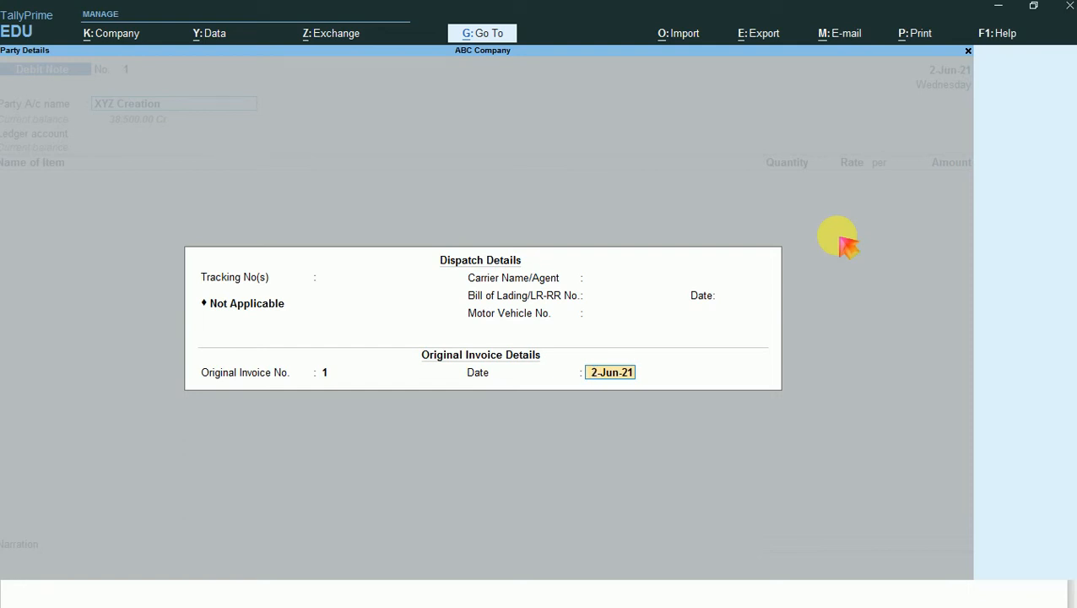
{"action": "key", "text": "Return"}
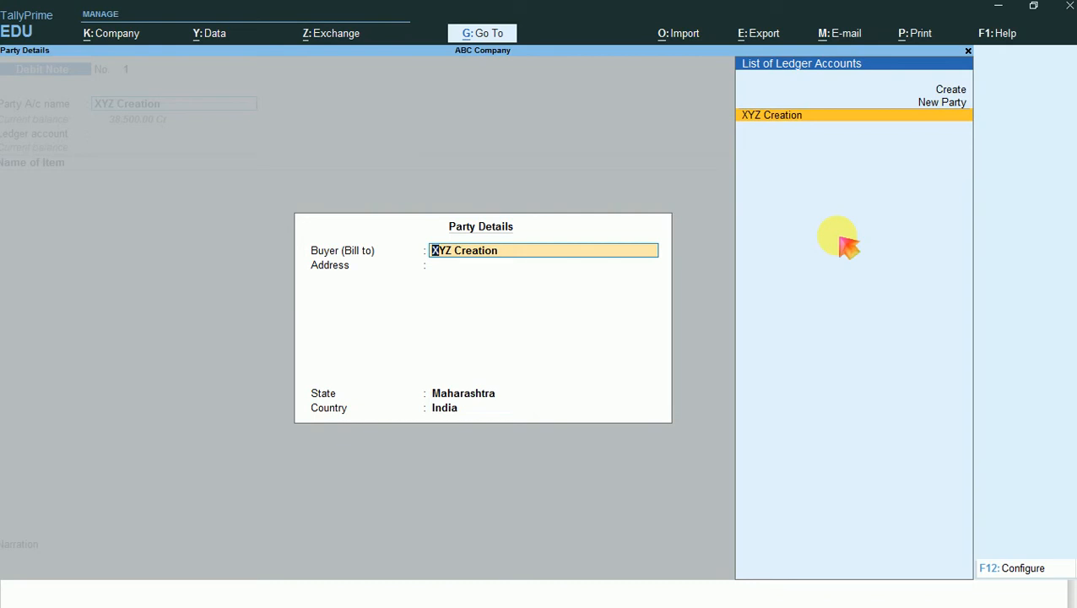
{"action": "key", "text": "Return"}
- Set the debit note's ledger account to Purchase A/c
{"action": "key", "text": "Return"}
{"action": "key", "text": "Return"}
{"action": "key", "text": "Return"}
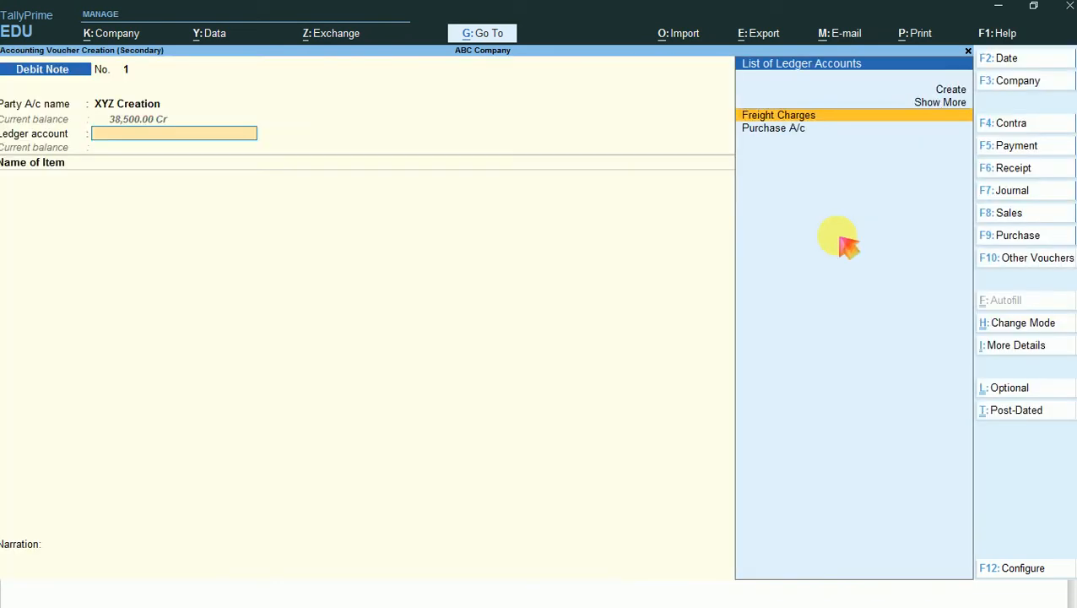
{"action": "key", "text": "Return"}
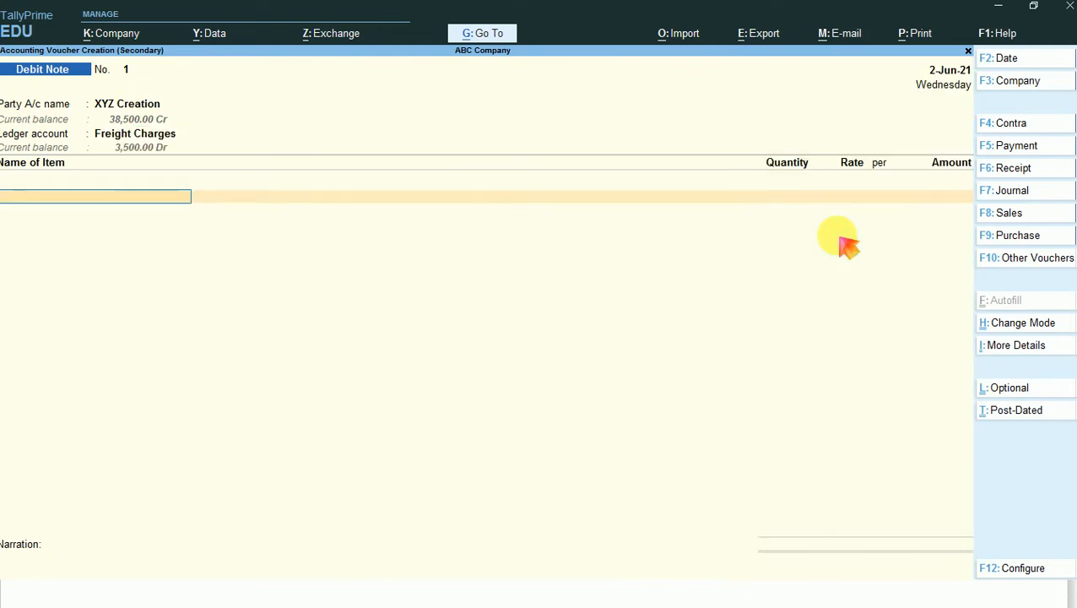
{"action": "key", "text": "BackSpace"}
{"action": "key", "text": "Down"}
- Add the T-Shirts stock item with tracking number Not Applicable and link it to order PO/001
{"action": "key", "text": "Return"}
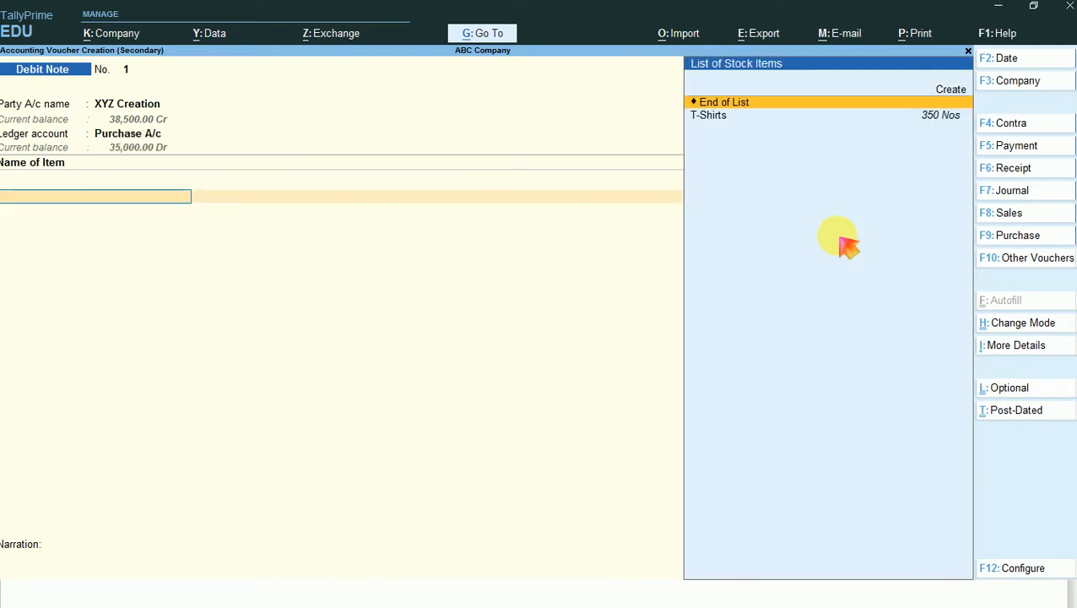
{"action": "key", "text": "Down"}
{"action": "key", "text": "Return"}
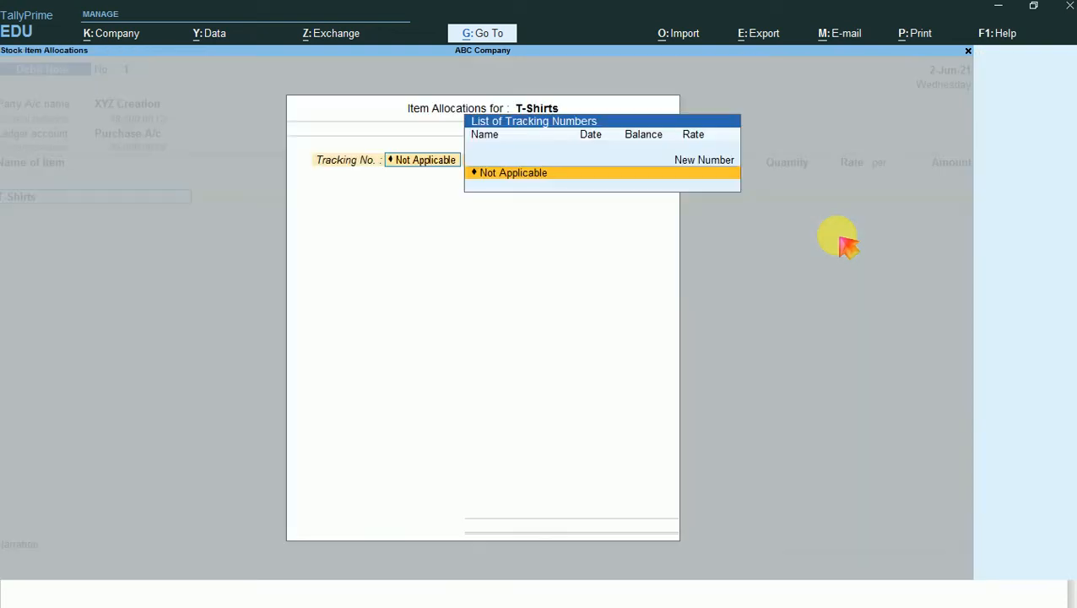
{"action": "key", "text": "Return"}
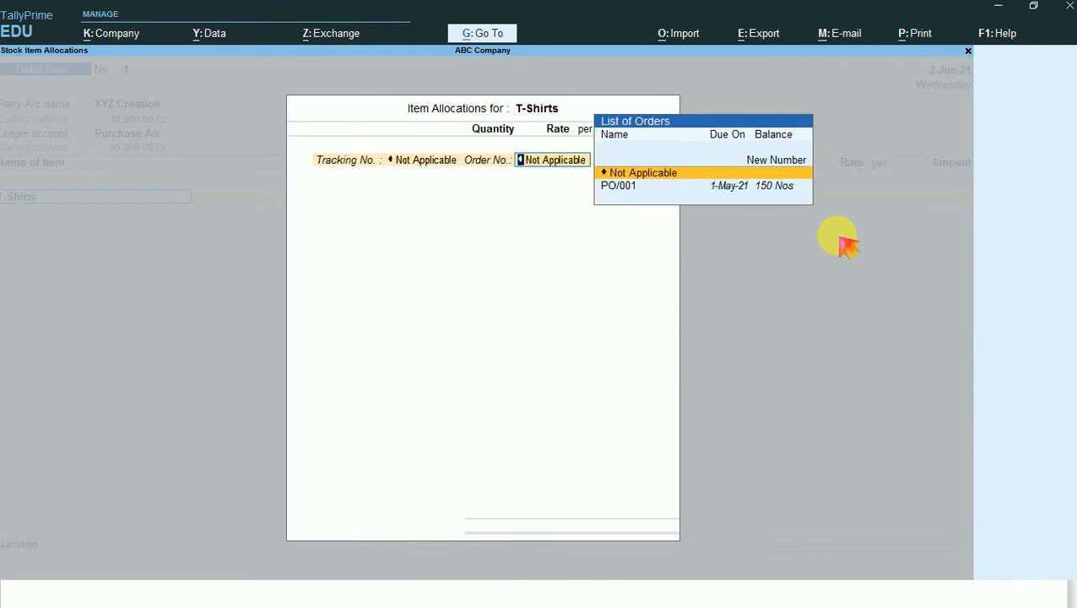
{"action": "key", "text": "Down"}
- Allocate 10 Nos of T-Shirts at a rate of 100.00 and finish the item allocation
{"action": "key", "text": "Return"}
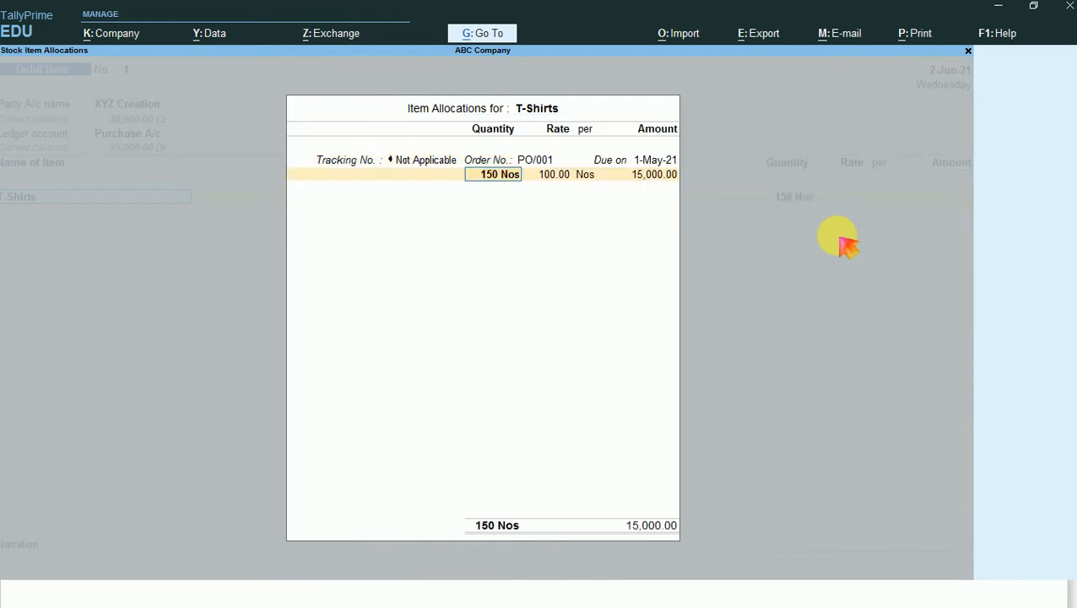
{"action": "type", "text": "10"}
{"action": "key", "text": "Return"}
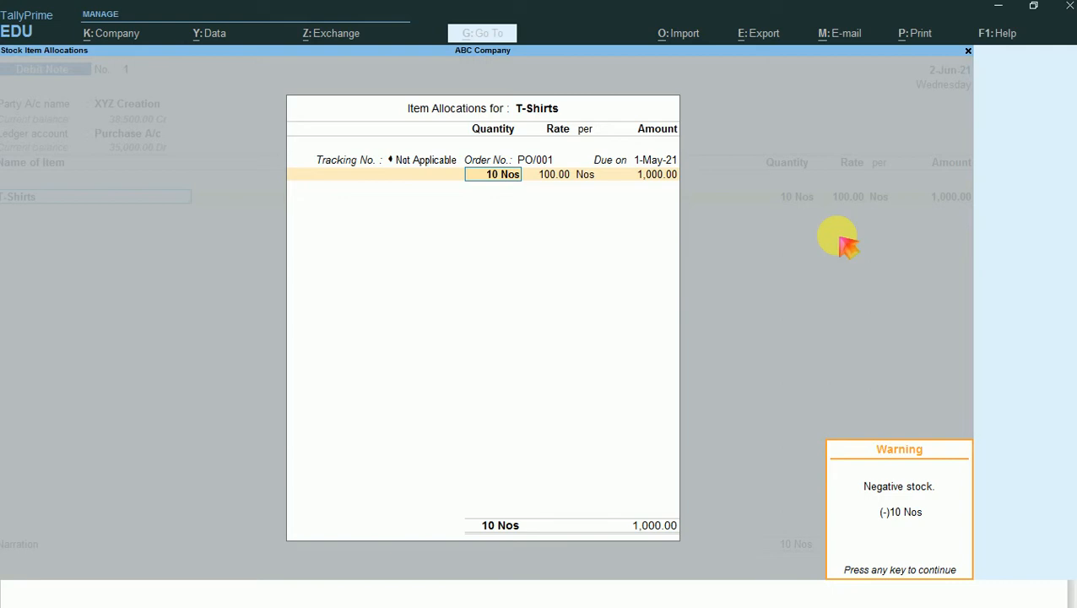
{"action": "key", "text": "Return"}
{"action": "key", "text": "Return"}
{"action": "key", "text": "Return"}
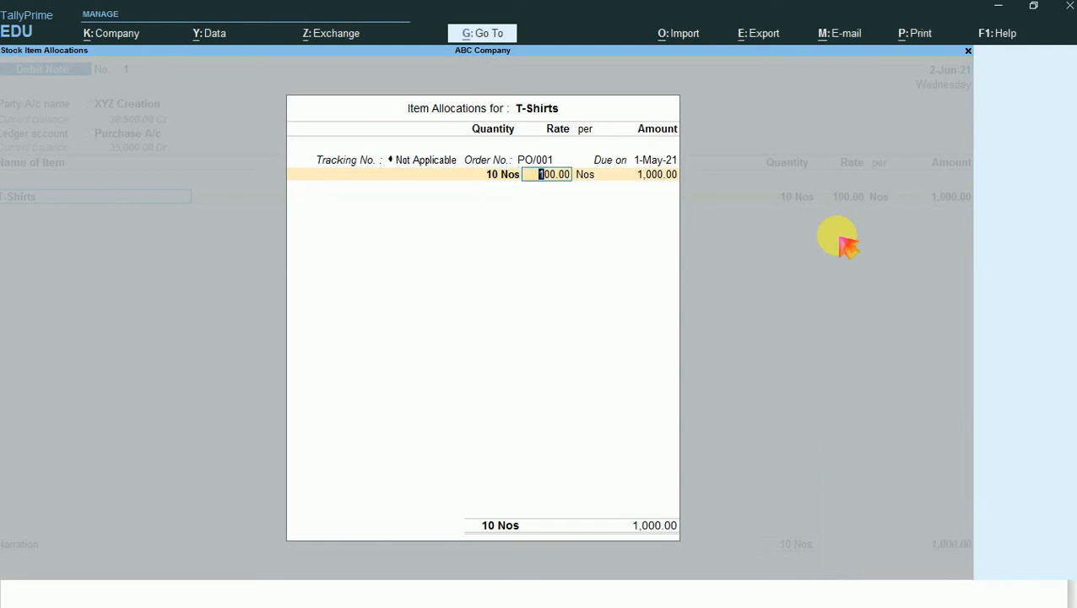
{"action": "key", "text": "Return"}
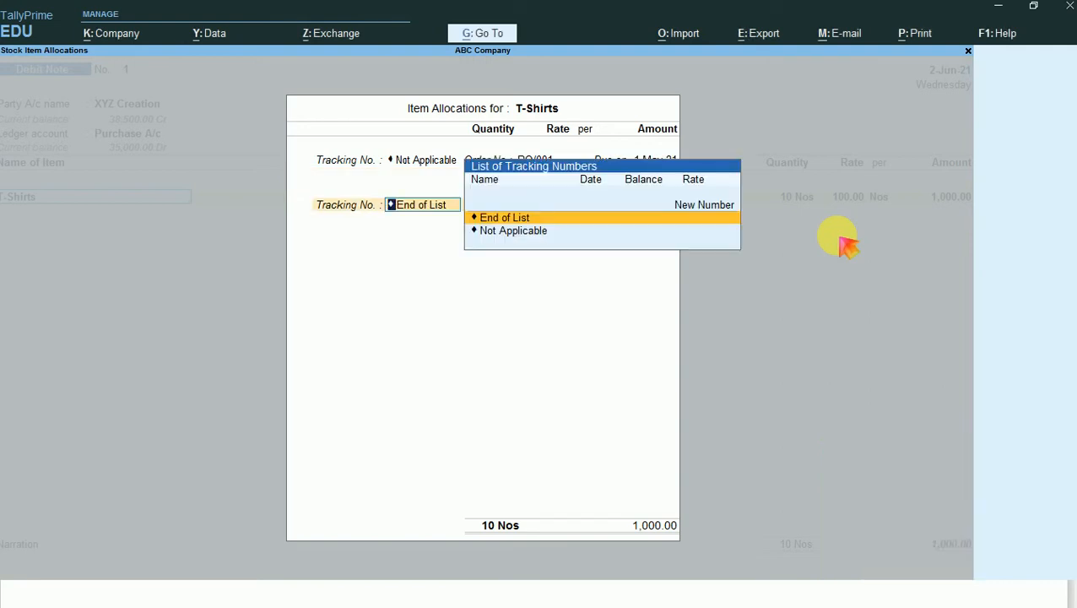
{"action": "key", "text": "Return"}
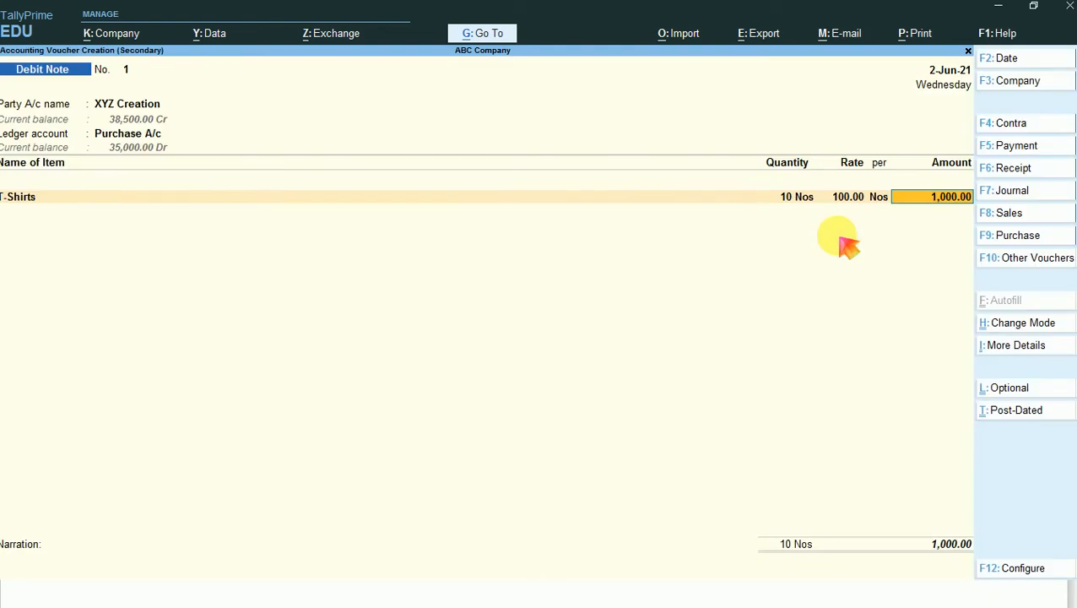
- Allocate the debit note's 1,000.00 against XYZ Creation's pending bill 575 and save the voucher without a narration
{"action": "key", "text": "Return"}
{"action": "key", "text": "Return"}
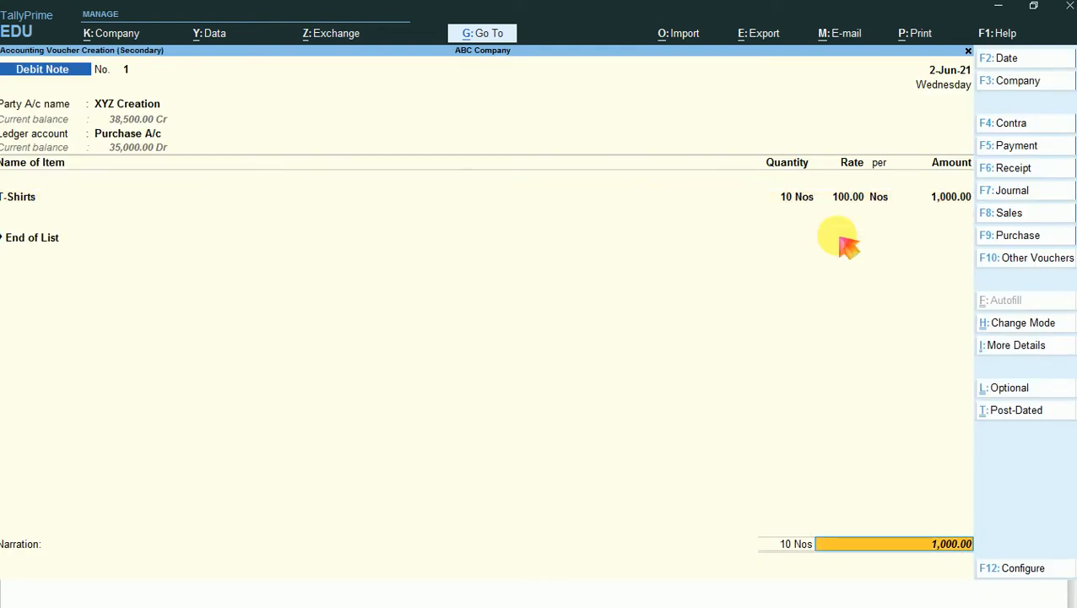
{"action": "key", "text": "Return"}
{"action": "key", "text": "Return"}
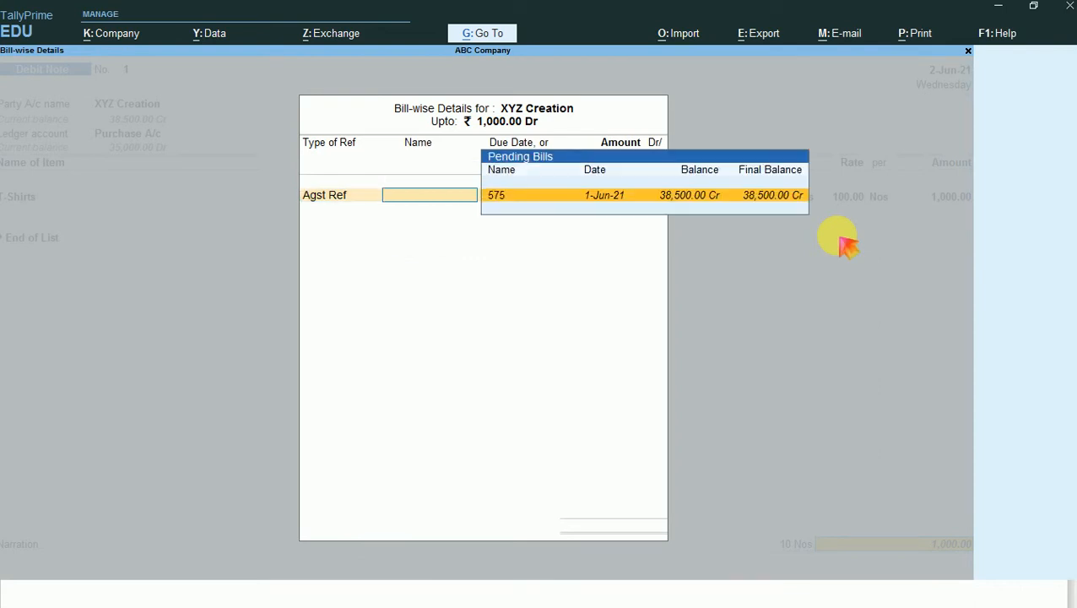
{"action": "key", "text": "Return"}
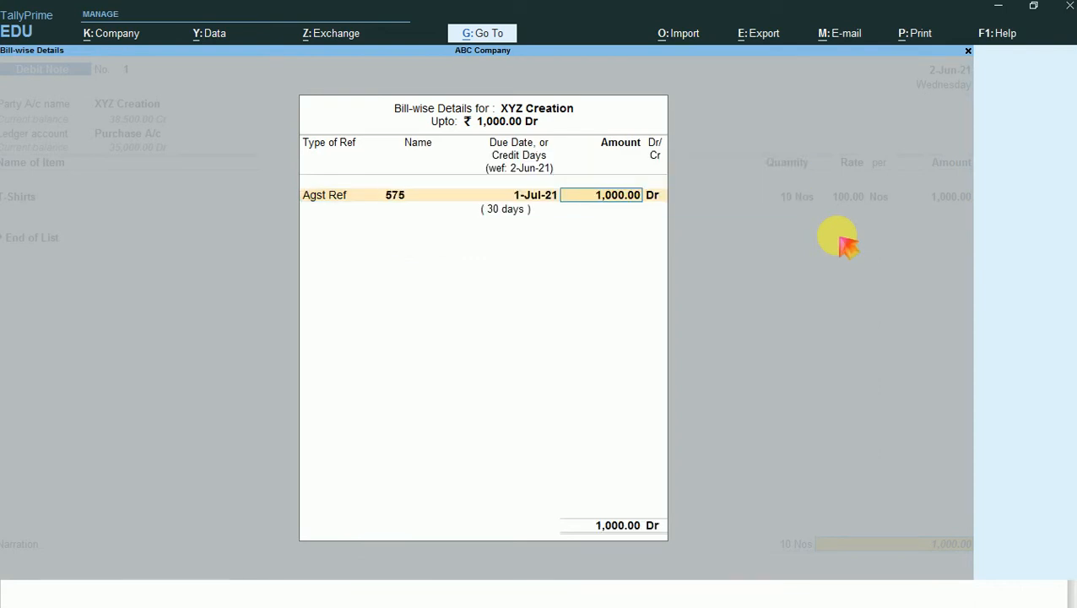
{"action": "key", "text": "Return"}
{"action": "key", "text": "Return"}
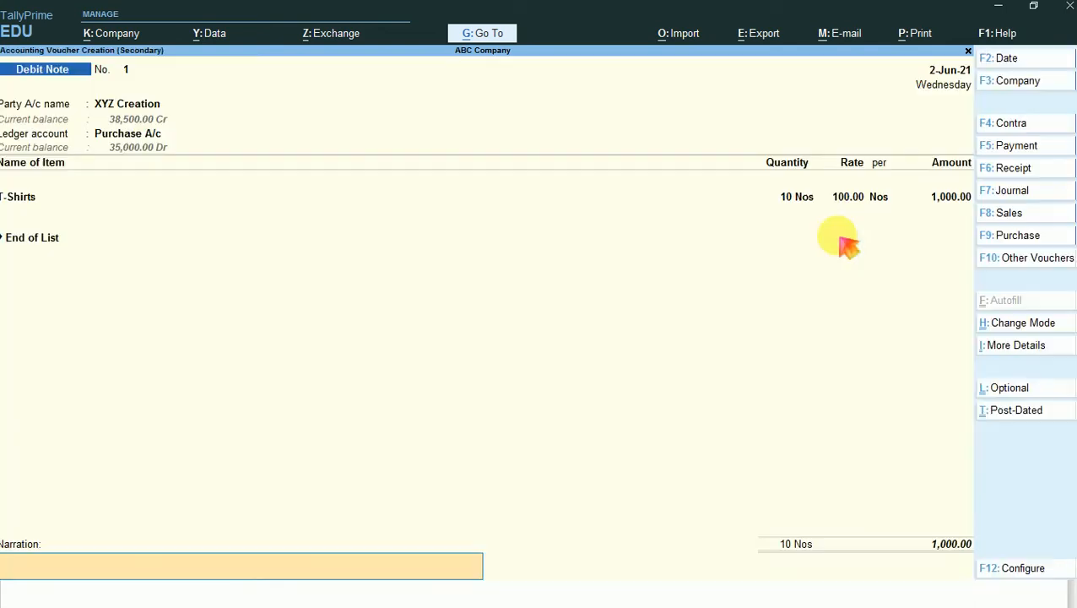
{"action": "key", "text": "Return"}
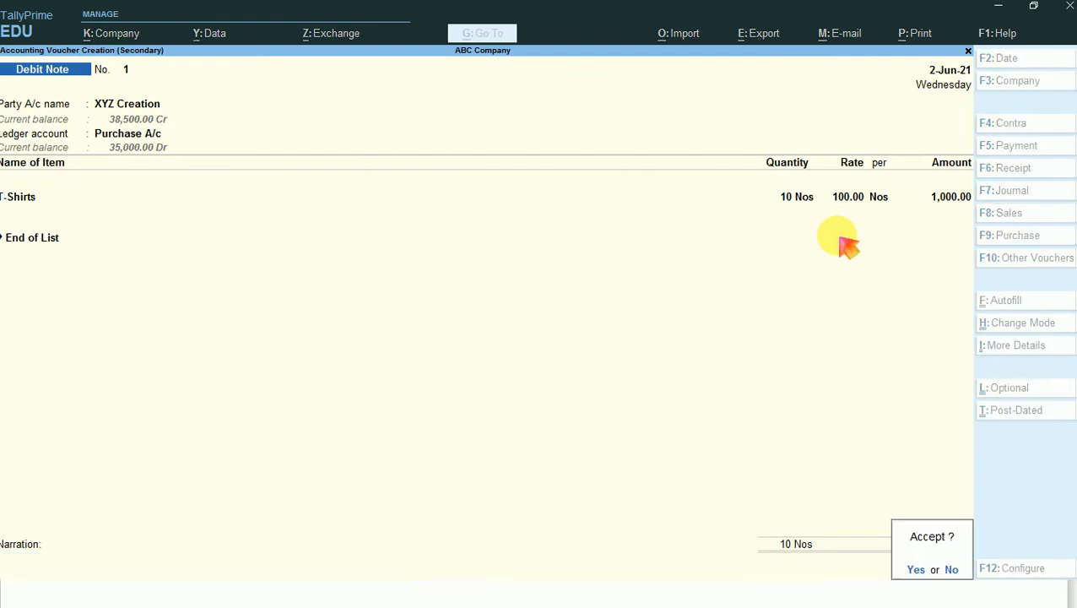
{"action": "key", "text": "Return"}
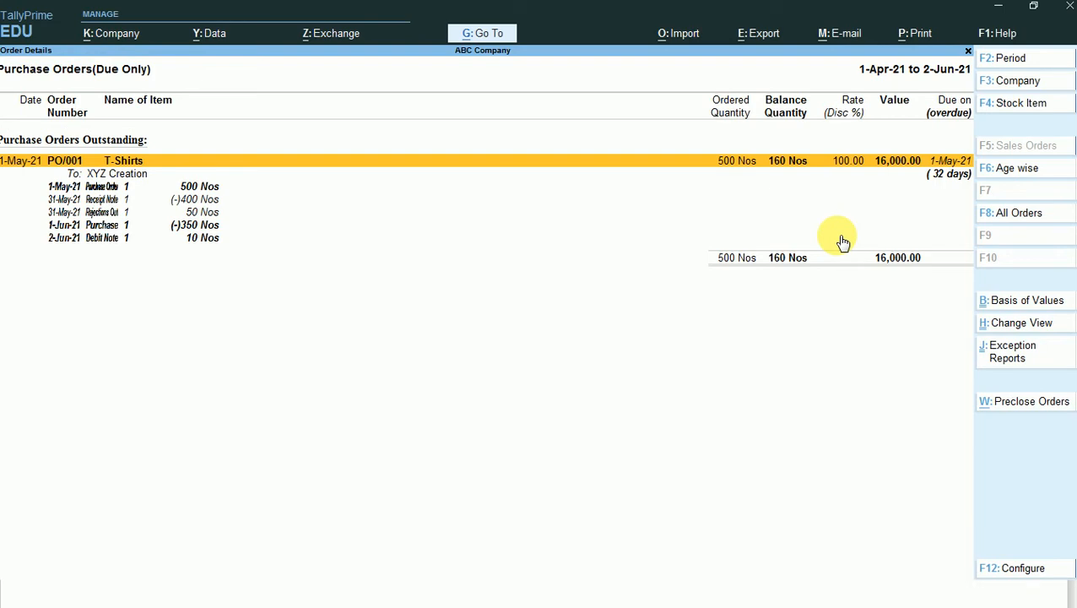
- Capture the full purchase orders screen and draw rectangles around the Balance Quantity column and its total
{"action": "key", "text": "Print"}
{"action": "key", "text": "ctrl+a"}
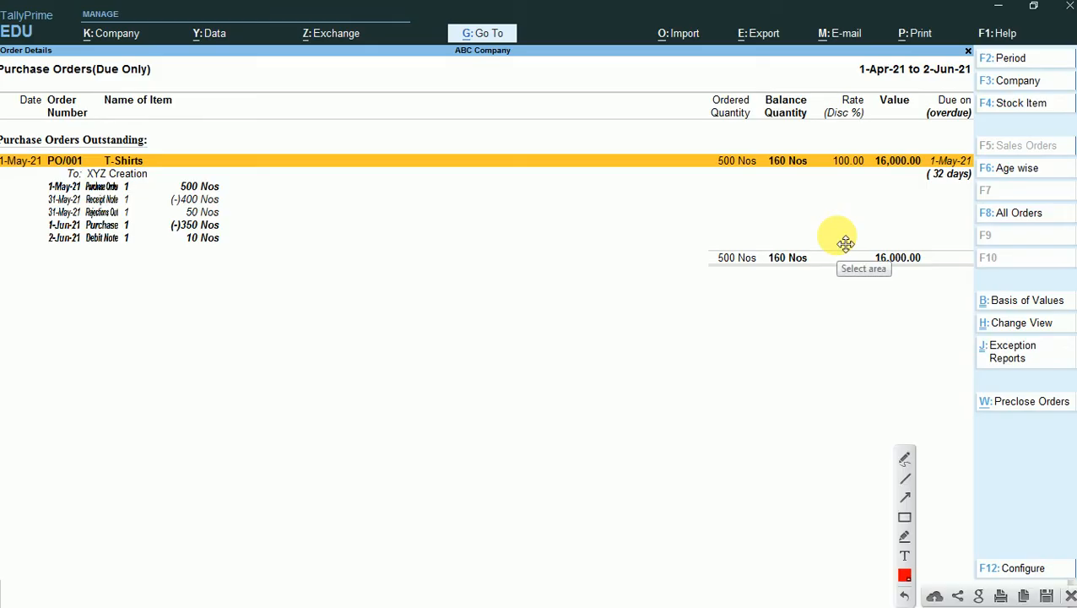
{"action": "left_click", "coordinate": [904, 517]}
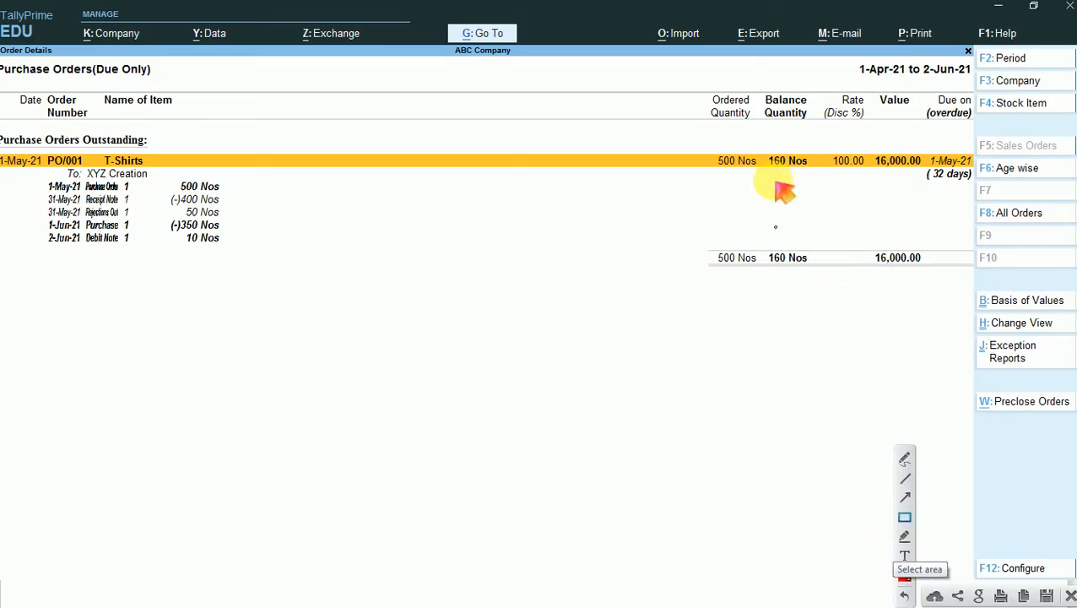
{"action": "left_click_drag", "start_coordinate": [757, 81], "coordinate": [775, 119]}
{"action": "left_click_drag", "start_coordinate": [793, 160], "coordinate": [820, 283]}
{"action": "left_click_drag", "start_coordinate": [764, 237], "coordinate": [812, 271]}
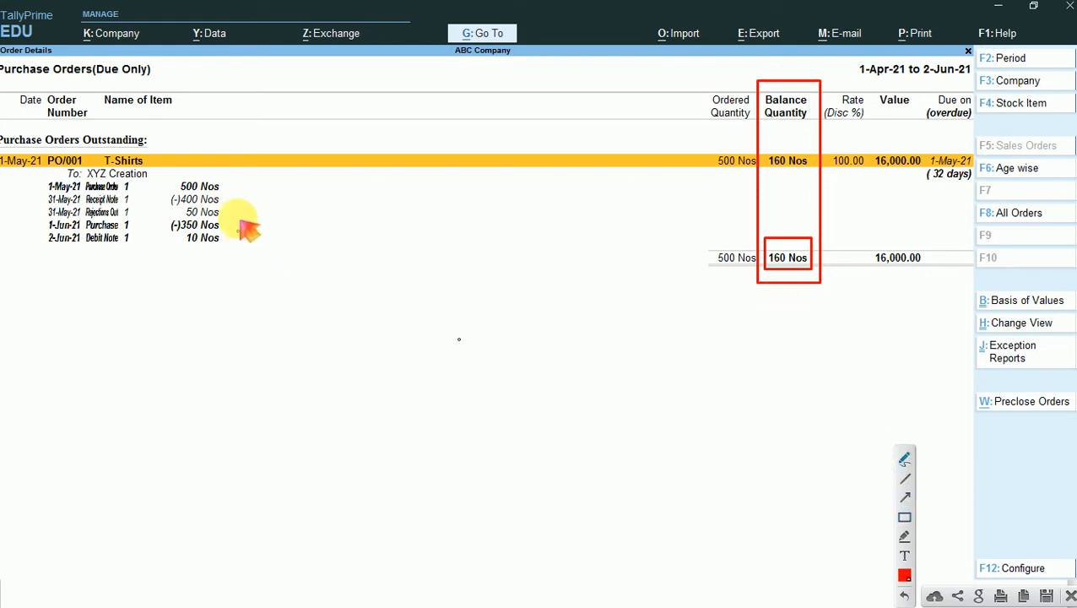
- Mark the 500, 400, 50 and 10 Nos quantities under PO/001 with freehand red strokes and close the screen capture
{"action": "left_click_drag", "start_coordinate": [222, 187], "coordinate": [237, 181]}
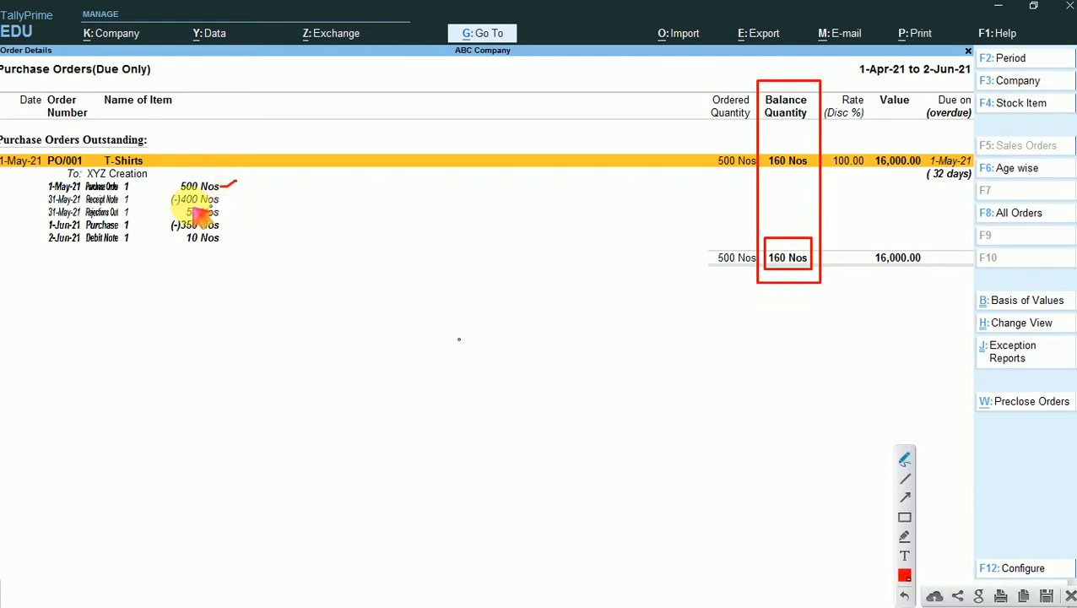
{"action": "left_click_drag", "start_coordinate": [160, 203], "coordinate": [166, 203]}
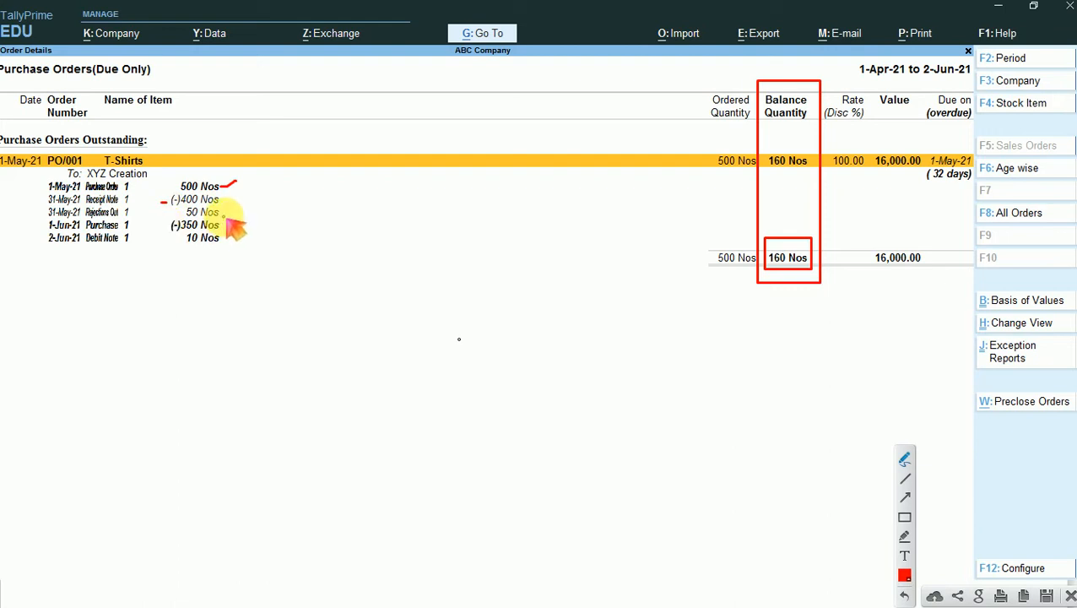
{"action": "left_click_drag", "start_coordinate": [224, 216], "coordinate": [244, 203]}
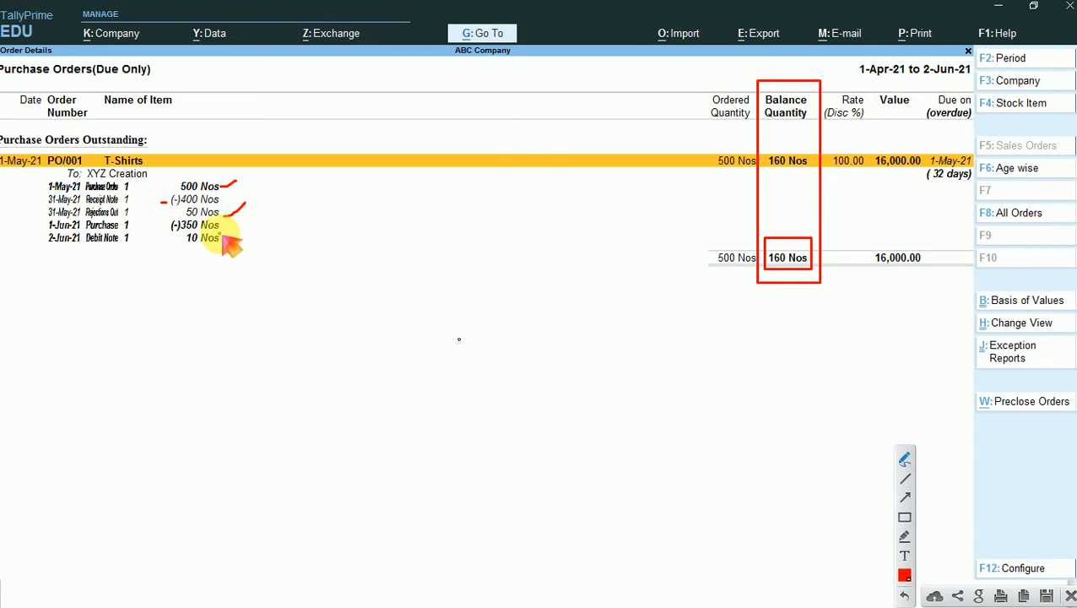
{"action": "left_click_drag", "start_coordinate": [211, 250], "coordinate": [190, 249]}
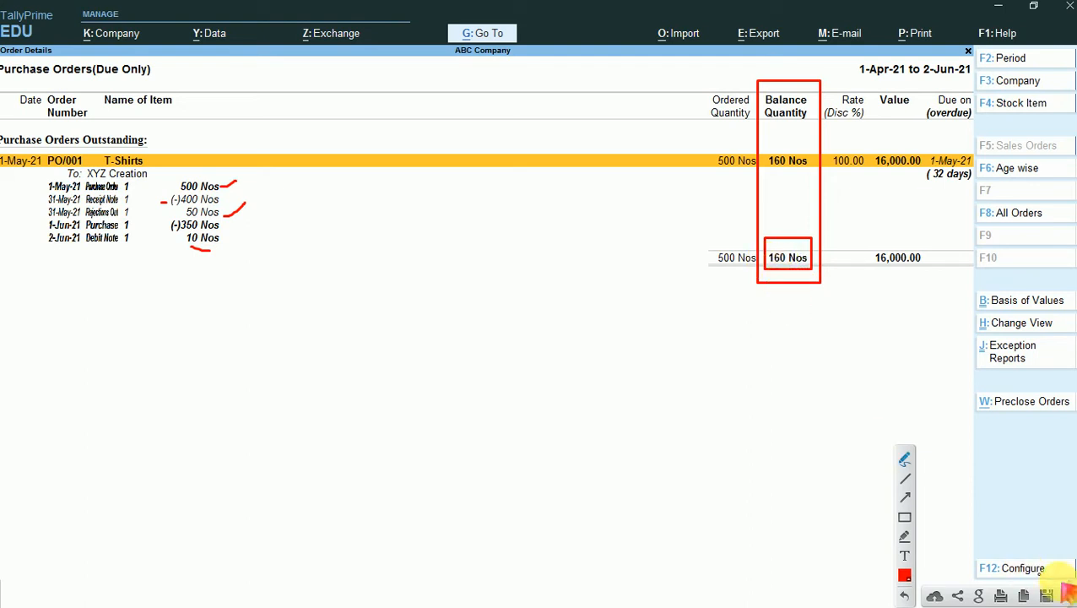
{"action": "left_click", "coordinate": [1070, 595]}
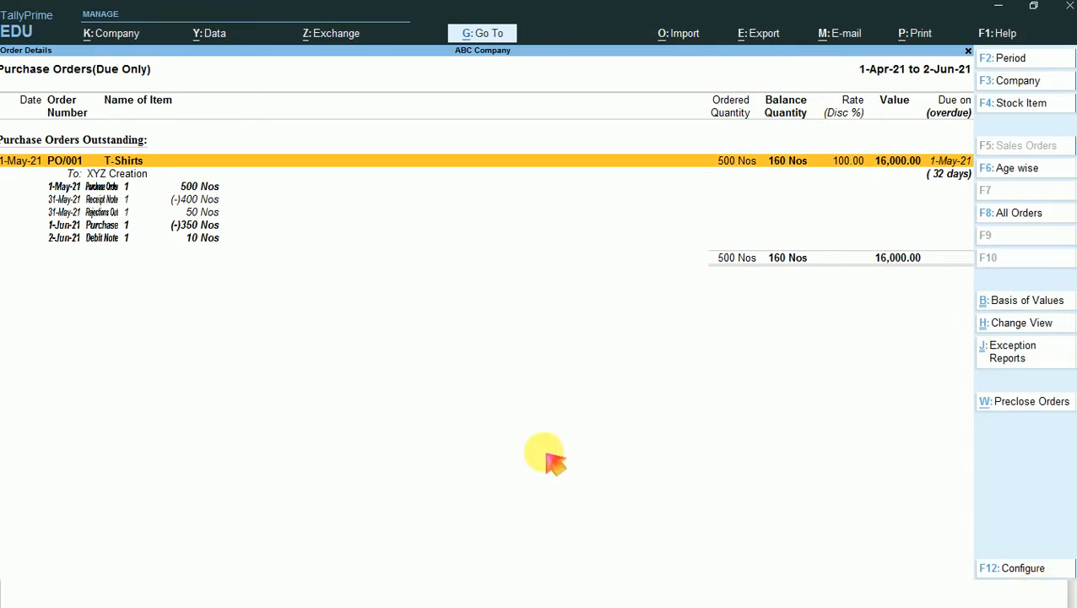
- Go through the vouchers listed under PO/001 down to the 2-Jun-21 debit note and leave the order report
{"action": "key", "text": "Down"}
{"action": "key", "text": "Down"}
{"action": "key", "text": "Down"}
{"action": "key", "text": "Down"}
{"action": "key", "text": "Down"}
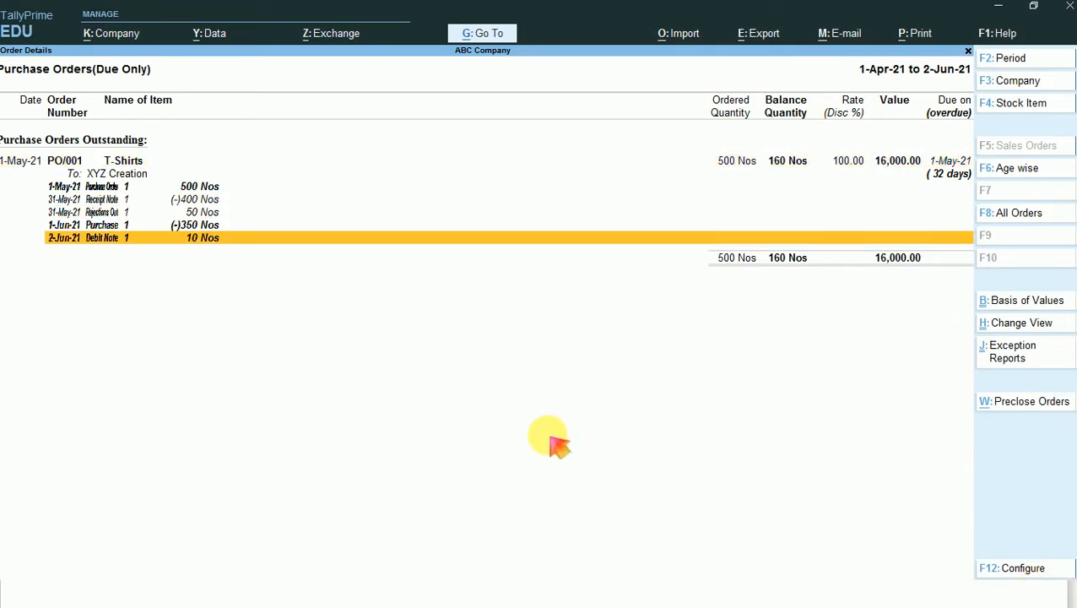
{"action": "key", "text": "Escape"}
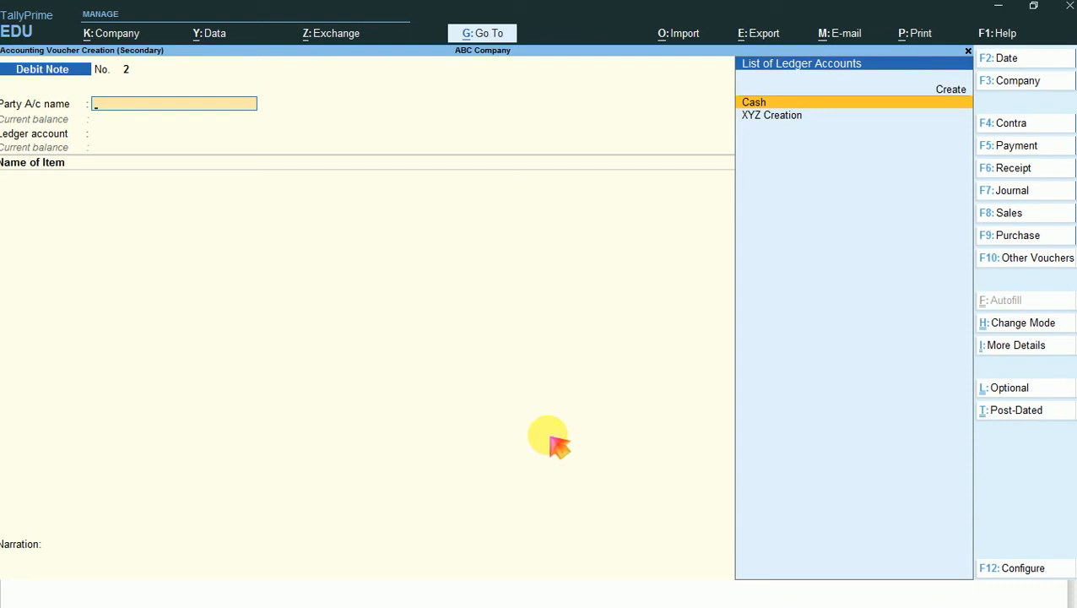
- Change the voucher type from Debit Note to Receipt Note
{"action": "key", "text": "F10"}
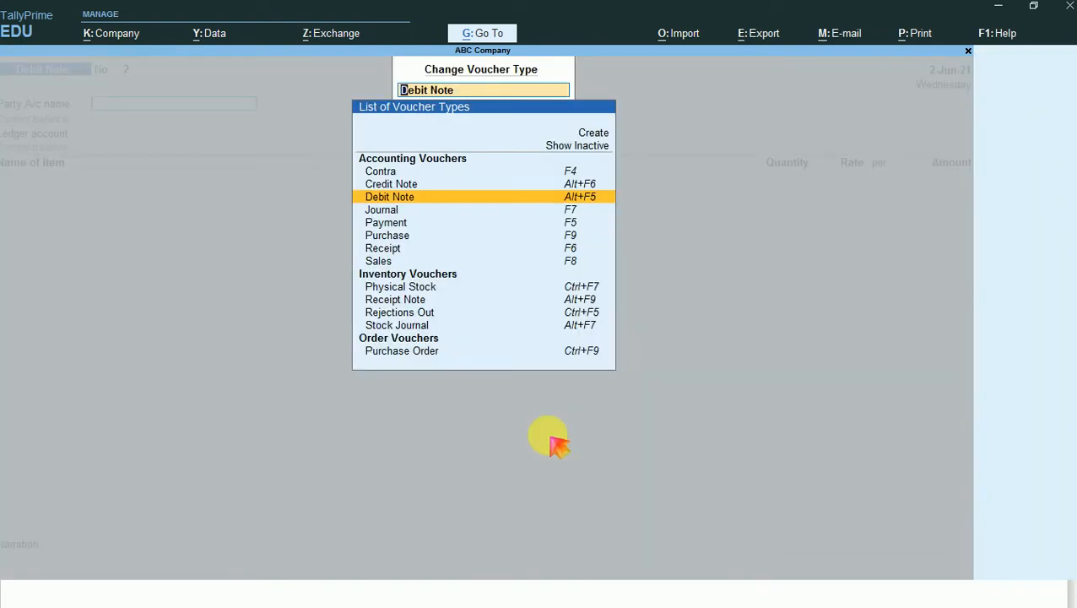
{"action": "key", "text": "Down"}
{"action": "key", "text": "Down"}
{"action": "key", "text": "Down"}
{"action": "key", "text": "Down"}
{"action": "key", "text": "Down"}
{"action": "key", "text": "Down"}
{"action": "key", "text": "Down"}
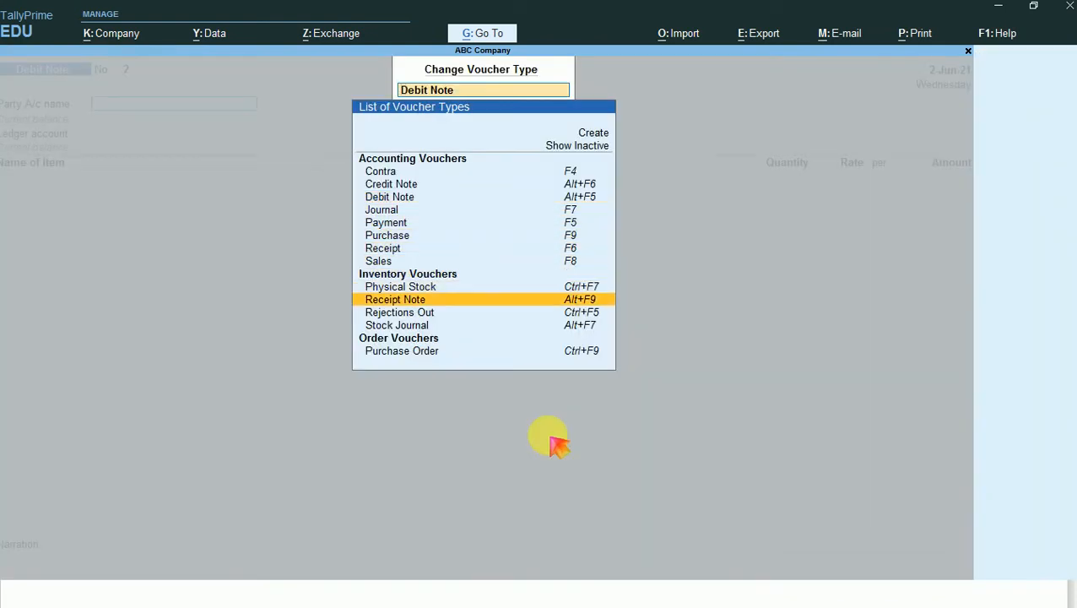
{"action": "key", "text": "Return"}
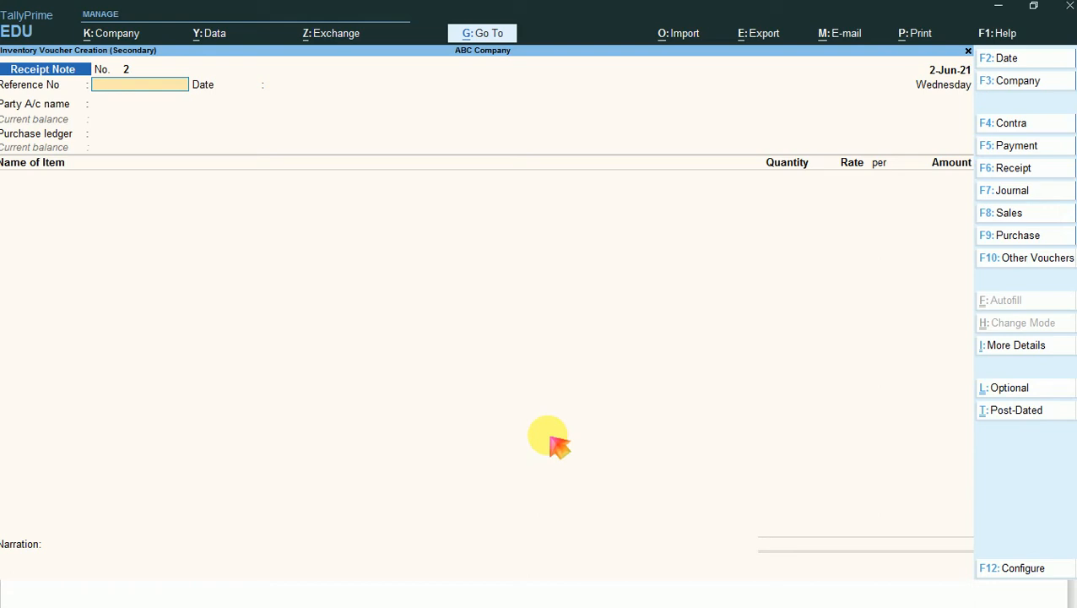
- Enter reference number RN/002 dated 2-Jun-21 in the receipt note and select XYZ Creation as the party account
{"action": "type", "text": "R"}
{"action": "key", "text": "BackSpace"}
{"action": "type", "text": "RN/002"}
{"action": "key", "text": "Return"}
{"action": "key", "text": "Return"}
{"action": "key", "text": "Down"}
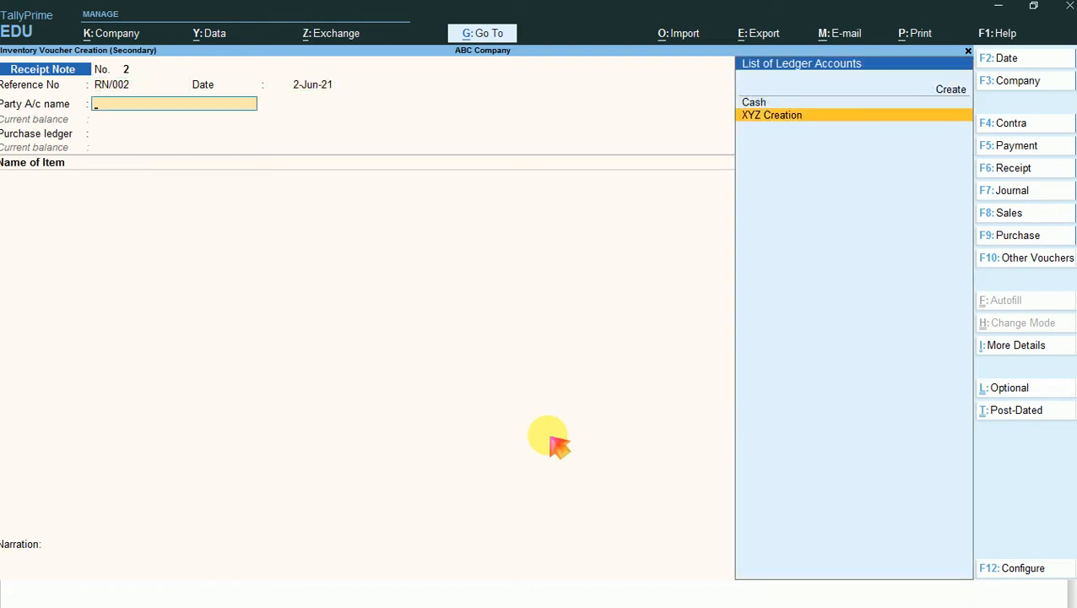
{"action": "key", "text": "Return"}
- Link the receipt note to order PO/001 dated 1-May-21, leaving payment terms, other references and delivery terms blank
{"action": "key", "text": "Down"}
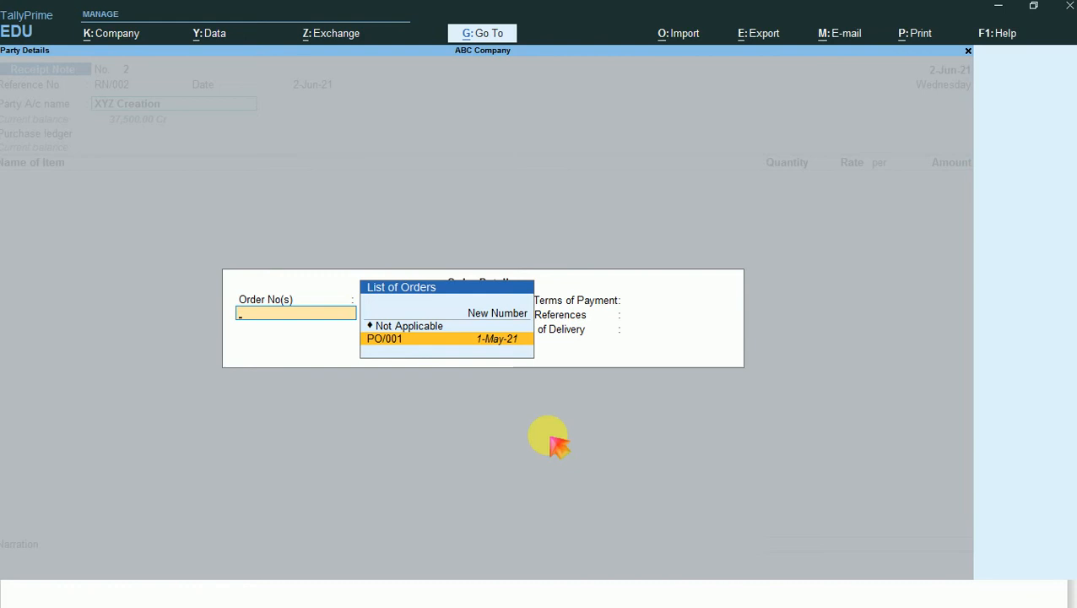
{"action": "key", "text": "Return"}
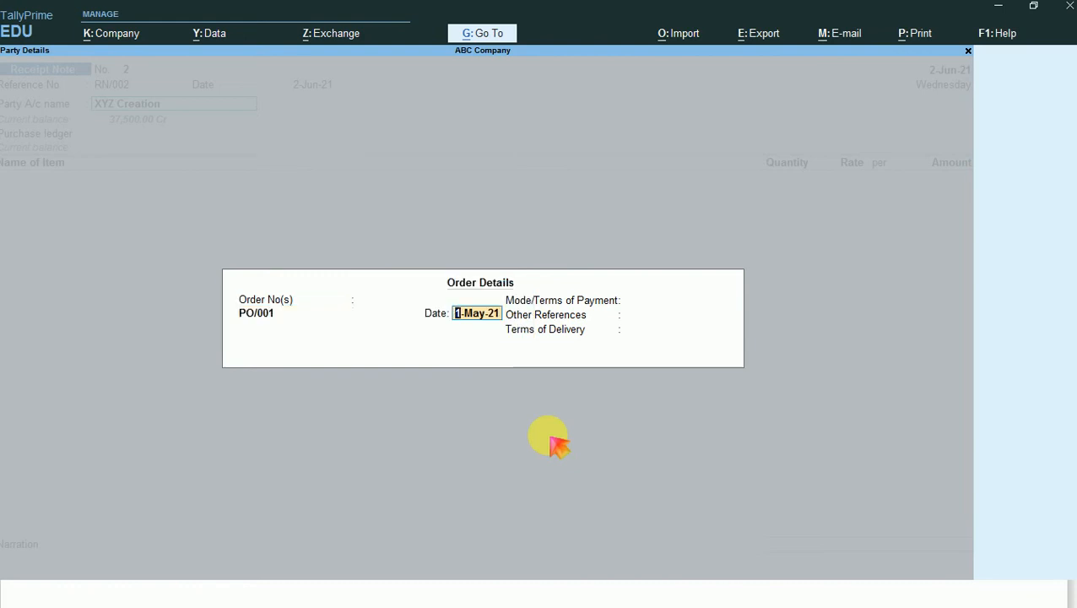
{"action": "key", "text": "Return"}
{"action": "key", "text": "Return"}
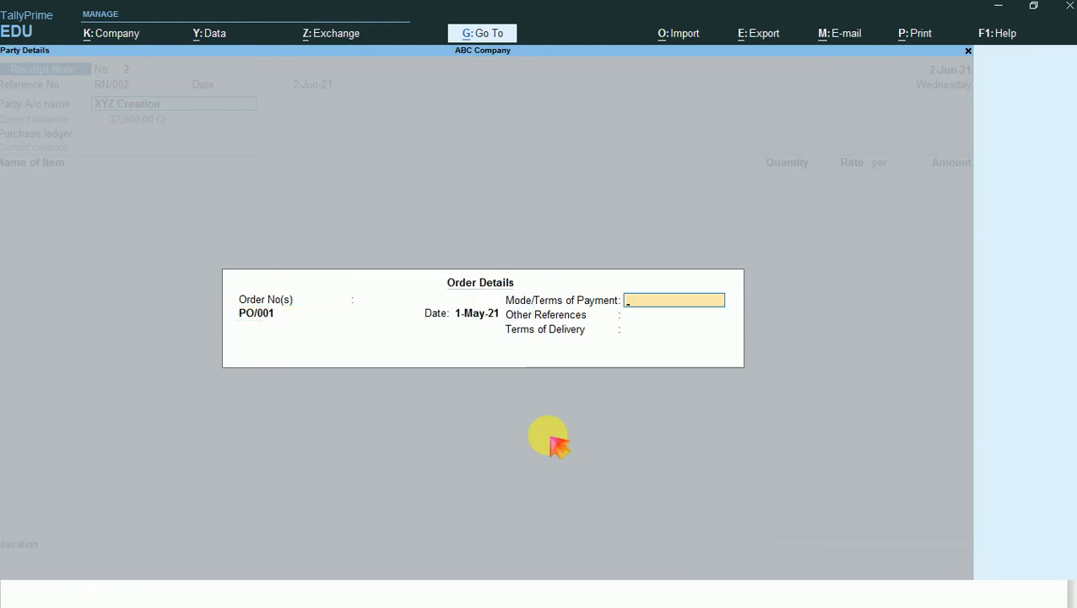
{"action": "key", "text": "Return"}
- Accept the party details with XYZ Creation as the supplier and no address
{"action": "key", "text": "Return"}
{"action": "key", "text": "Return"}
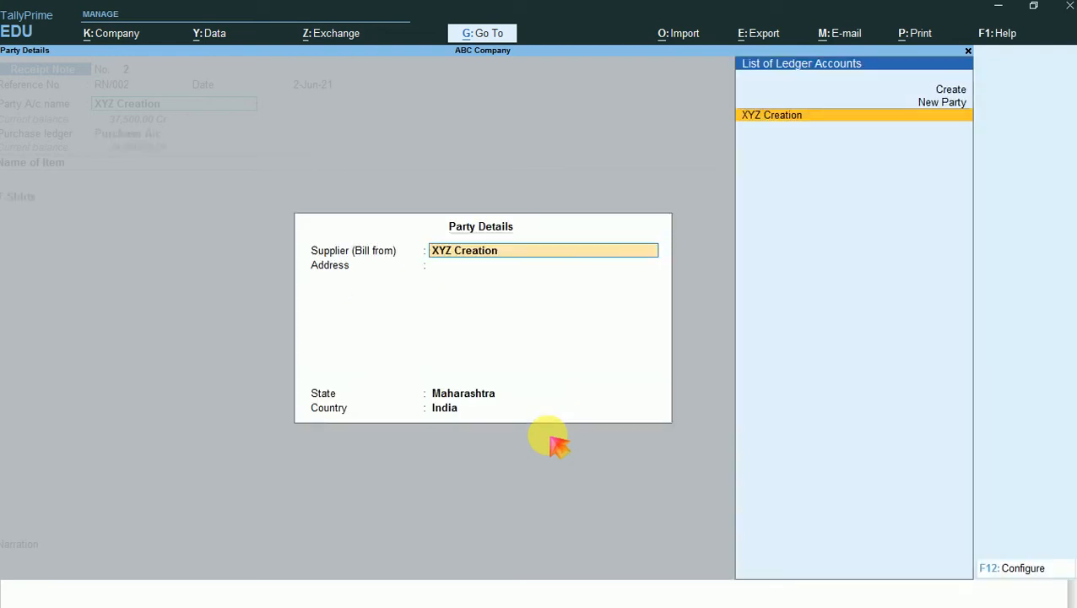
{"action": "key", "text": "Return"}
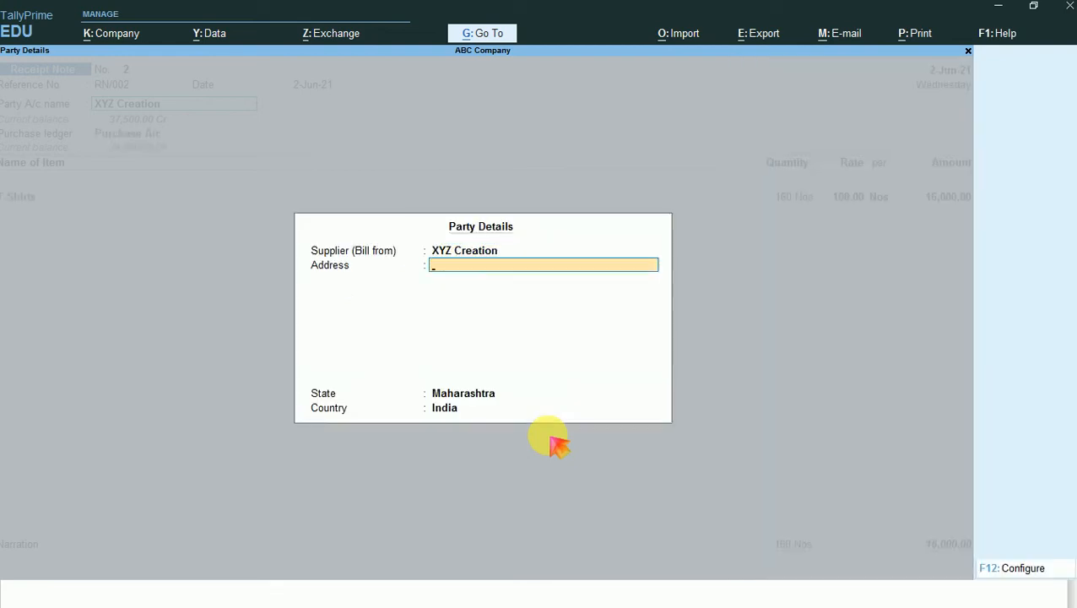
{"action": "key", "text": "ctrl"}
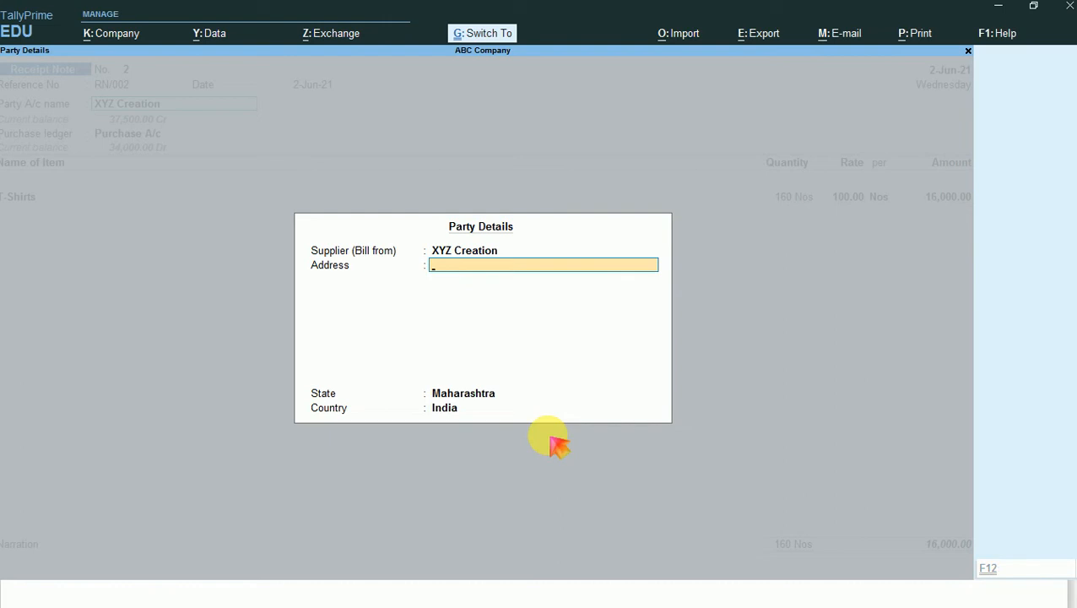
{"action": "key", "text": "ctrl+a"}
{"action": "key", "text": "Return"}
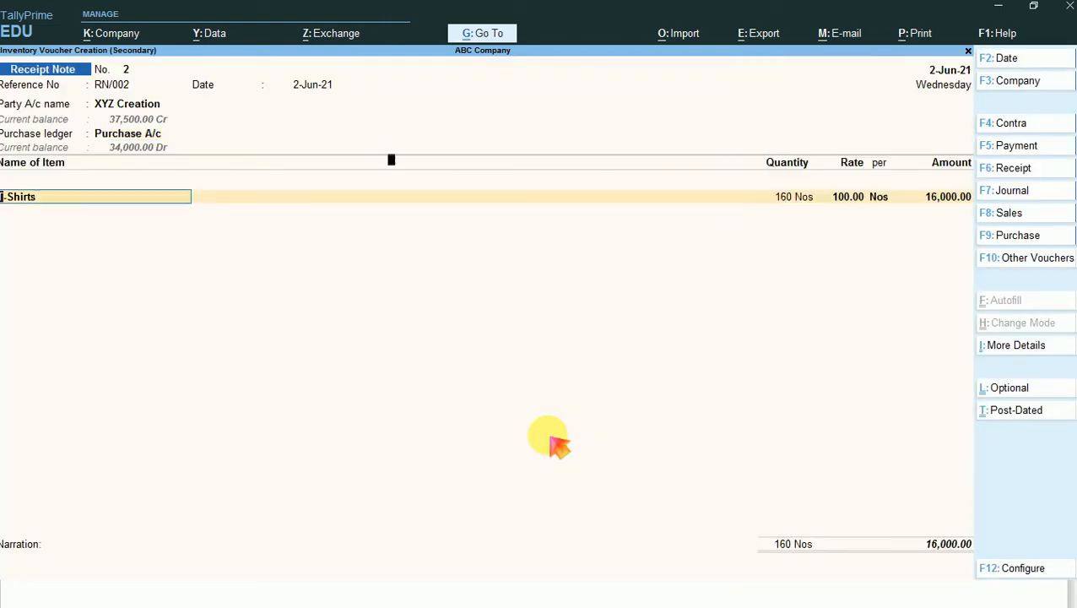
- Allocate 160 Nos of T-Shirts at a rate of 100.00 under tracking number RN/002 and order PO/001
{"action": "key", "text": "Return"}
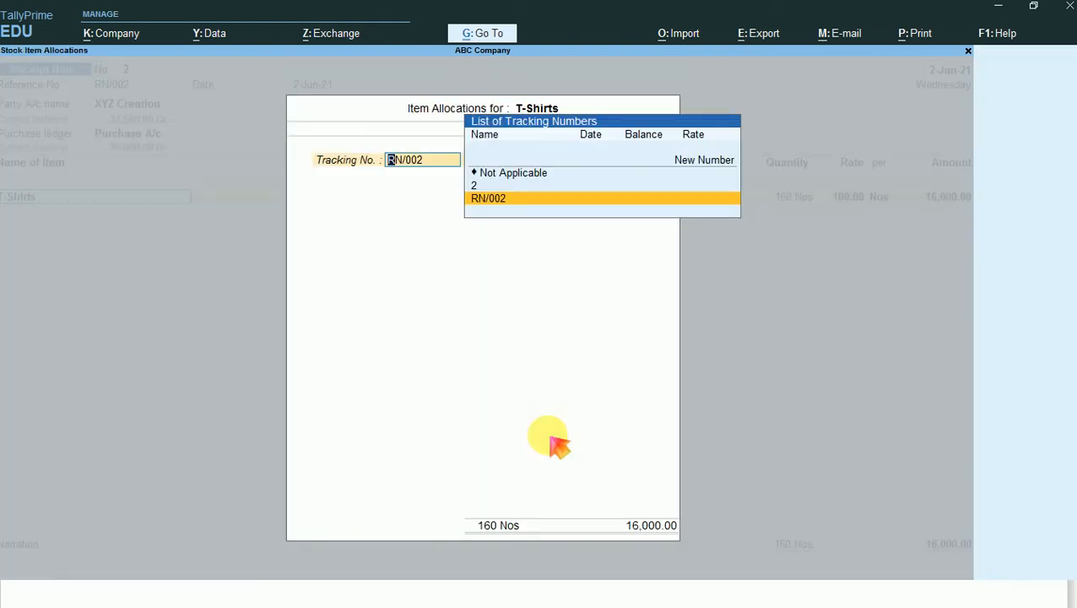
{"action": "key", "text": "Return"}
{"action": "key", "text": "Return"}
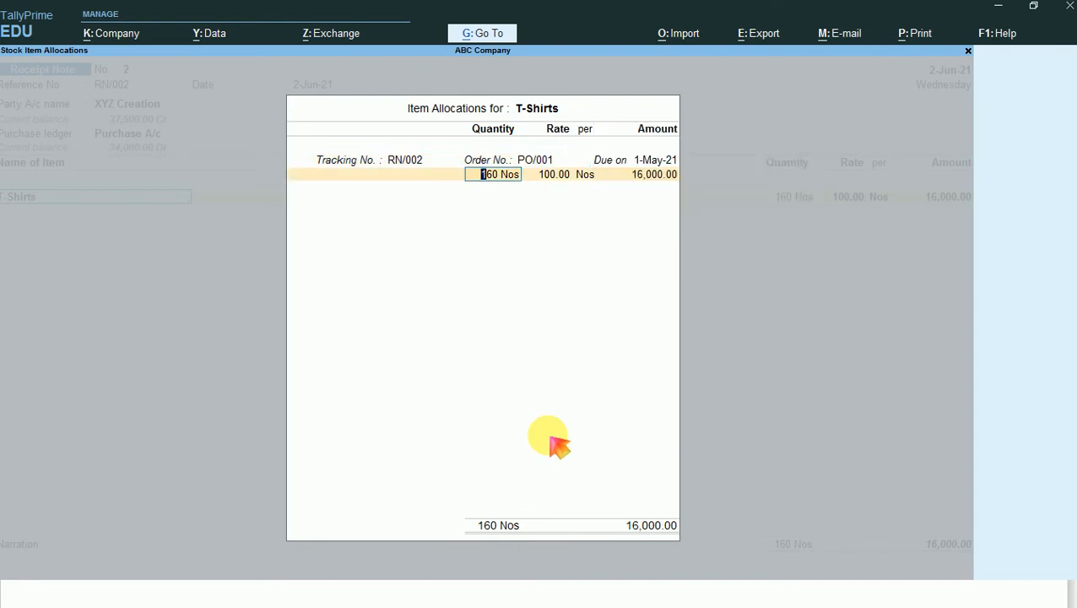
{"action": "key", "text": "Return"}
{"action": "key", "text": "Return"}
{"action": "key", "text": "Return"}
{"action": "key", "text": "Return"}
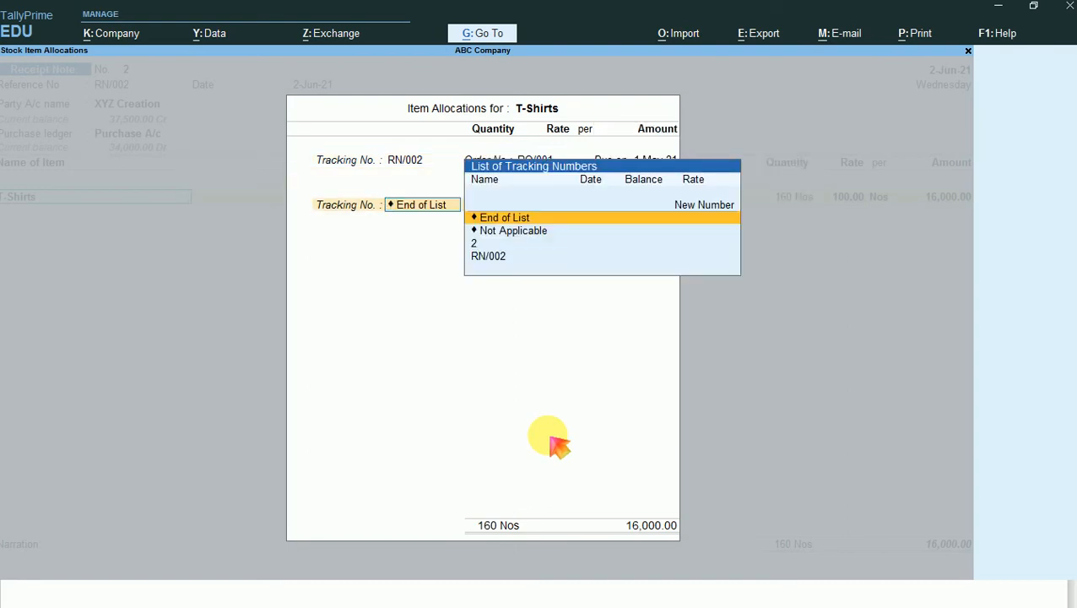
{"action": "key", "text": "Return"}
- End the receipt note's item list and save the voucher without a narration
{"action": "key", "text": "Return"}
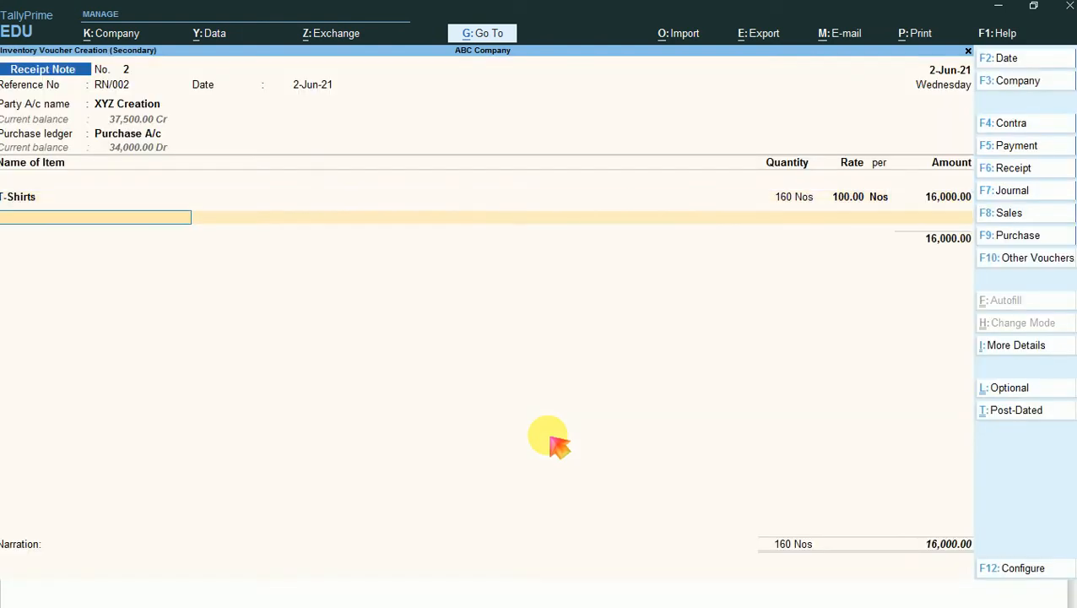
{"action": "key", "text": "Return"}
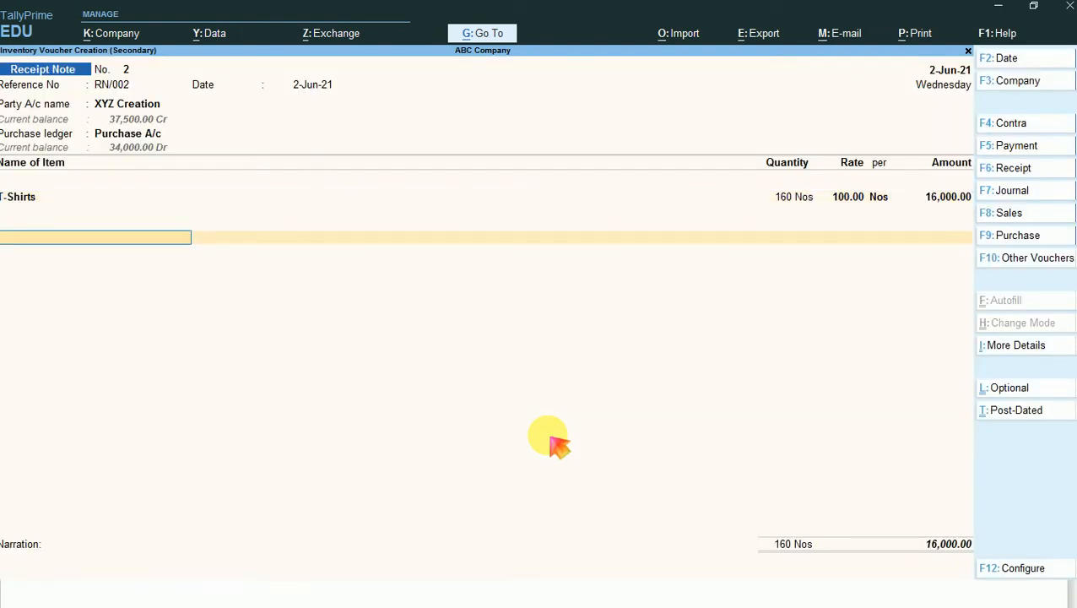
{"action": "key", "text": "Return"}
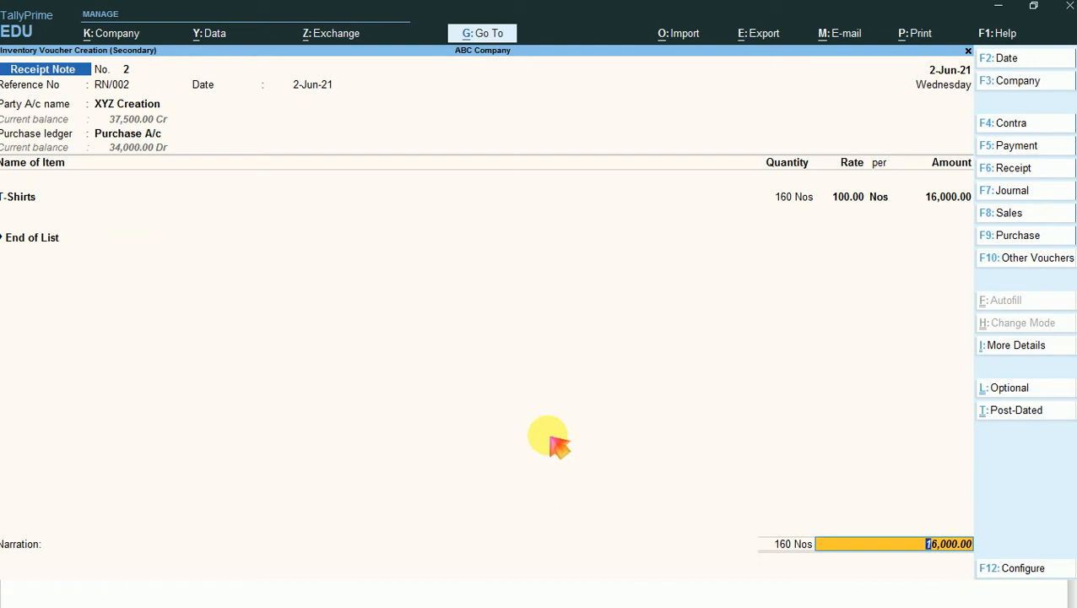
{"action": "key", "text": "Return"}
{"action": "key", "text": "Return"}
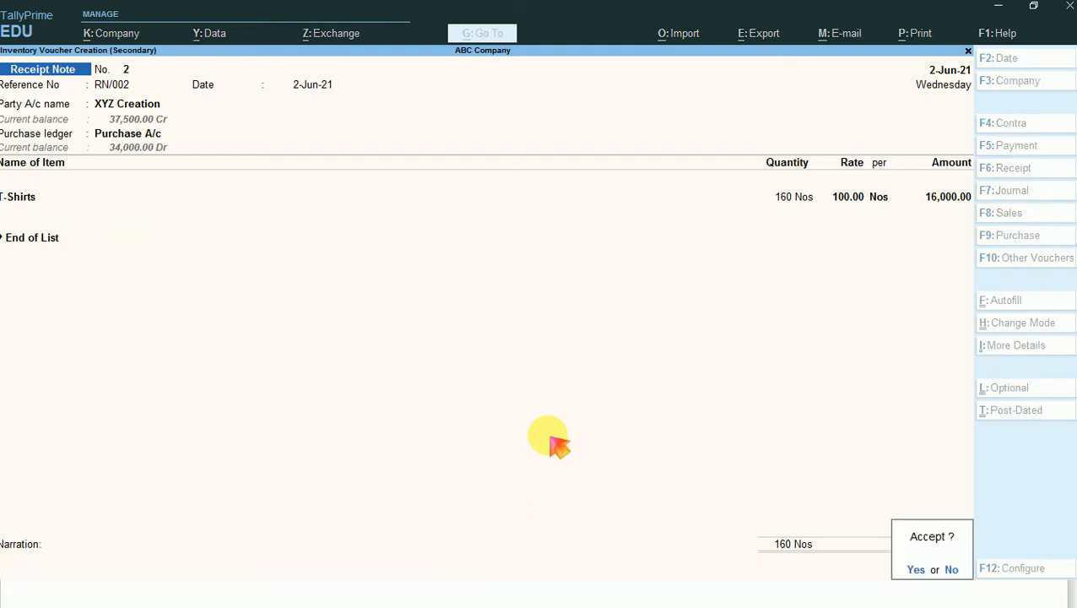
{"action": "key", "text": "Return"}
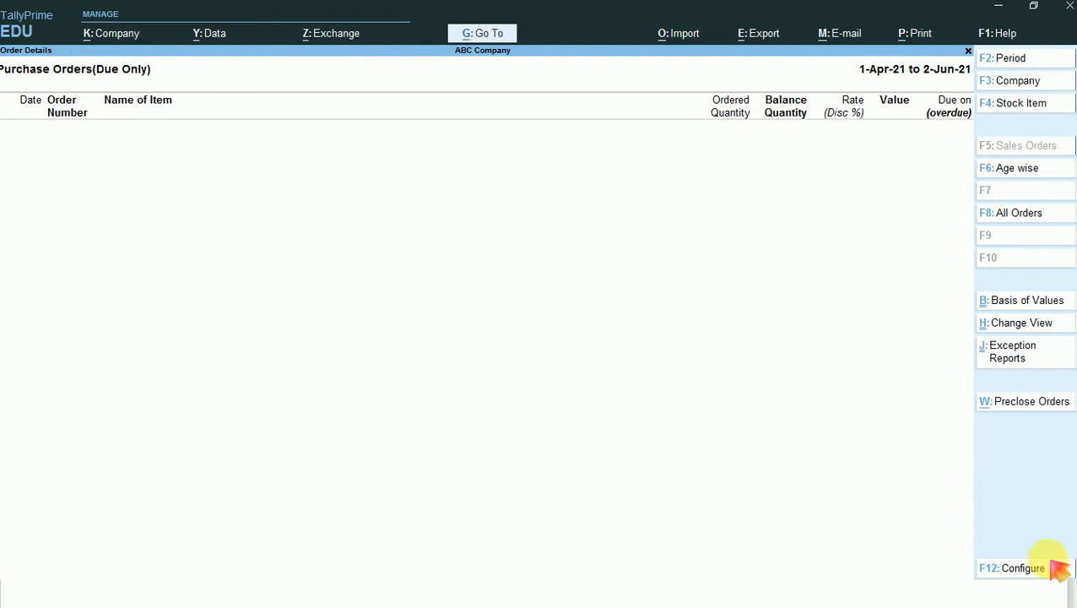
- Configure the purchase orders report with Show Cleared Purchase Orders set to Yes
{"action": "left_click", "coordinate": [1019, 572]}
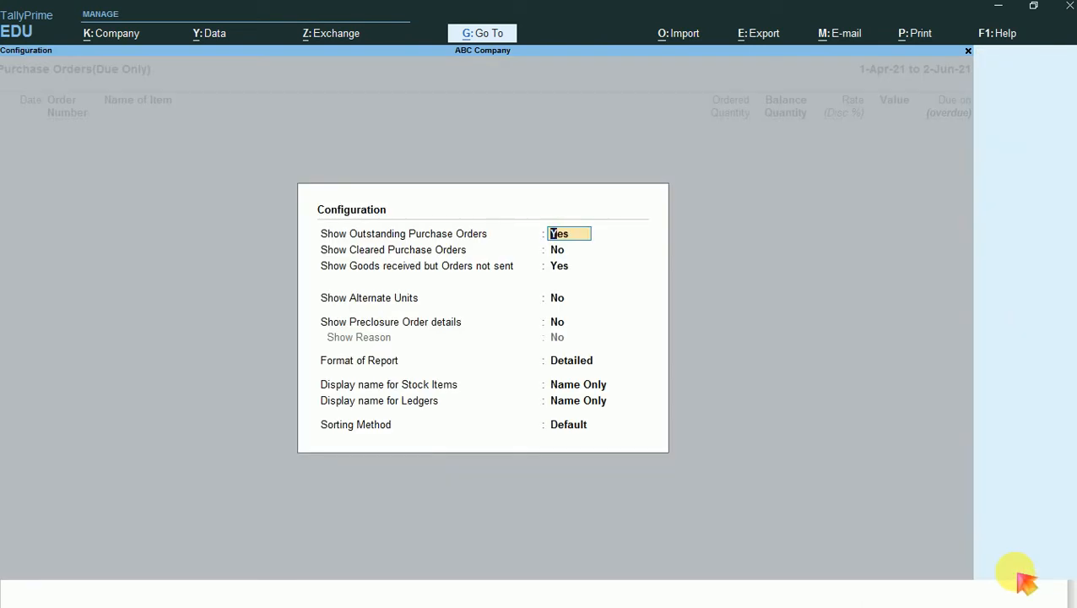
{"action": "key", "text": "Return"}
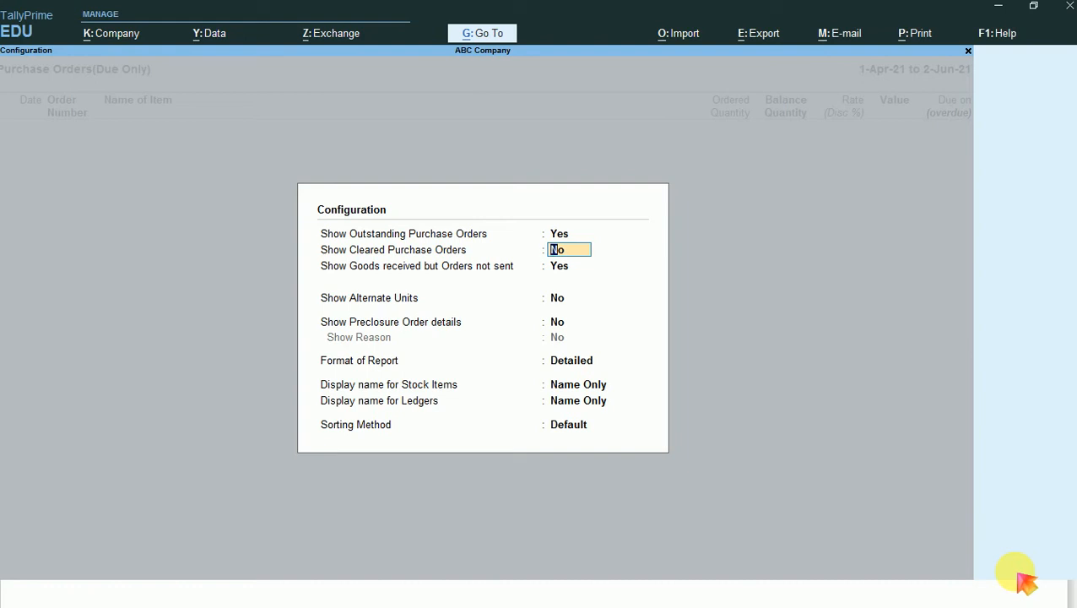
{"action": "type", "text": "Y"}
{"action": "key", "text": "Return"}
{"action": "key", "text": "ctrl+a"}
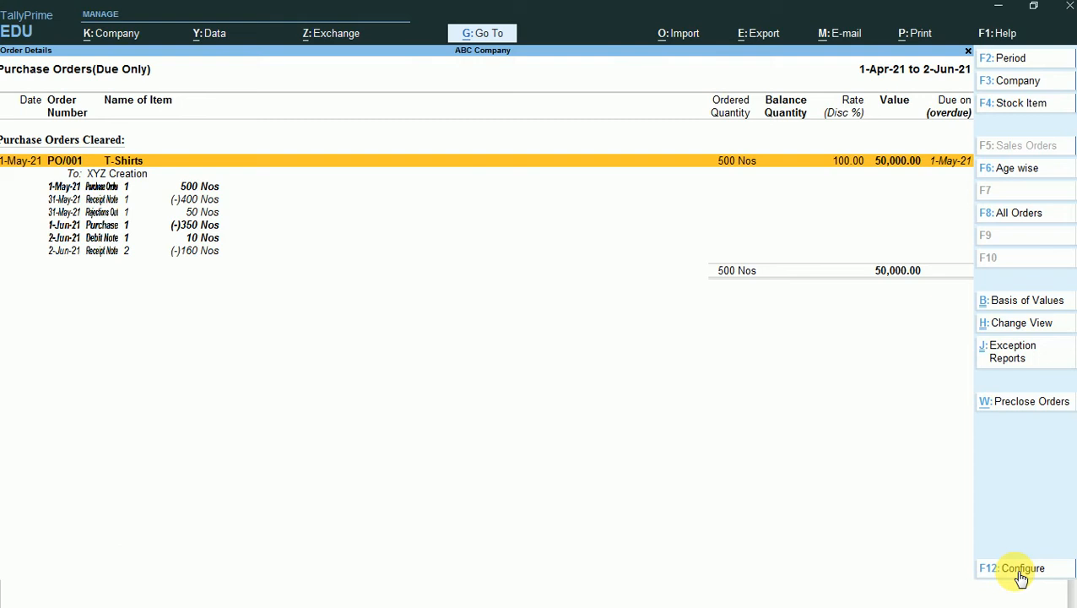
- Go through the vouchers under cleared order PO/001 down to Receipt Note 2 and return to voucher entry
{"action": "key", "text": "Down"}
{"action": "key", "text": "Down"}
{"action": "key", "text": "Down"}
{"action": "key", "text": "Down"}
{"action": "key", "text": "Down"}
{"action": "key", "text": "Down"}
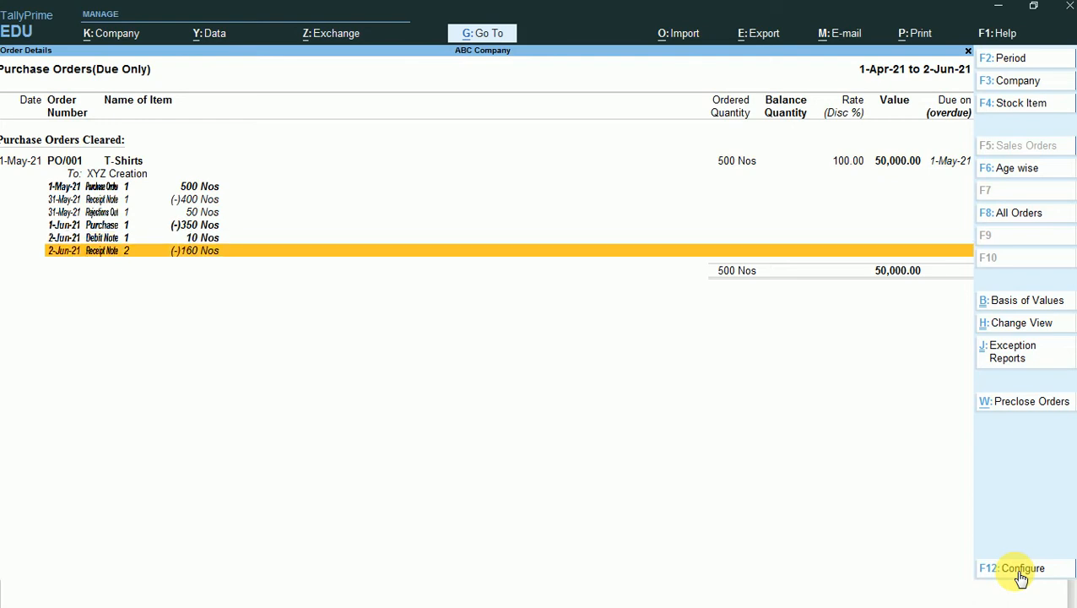
{"action": "key", "text": "alt"}
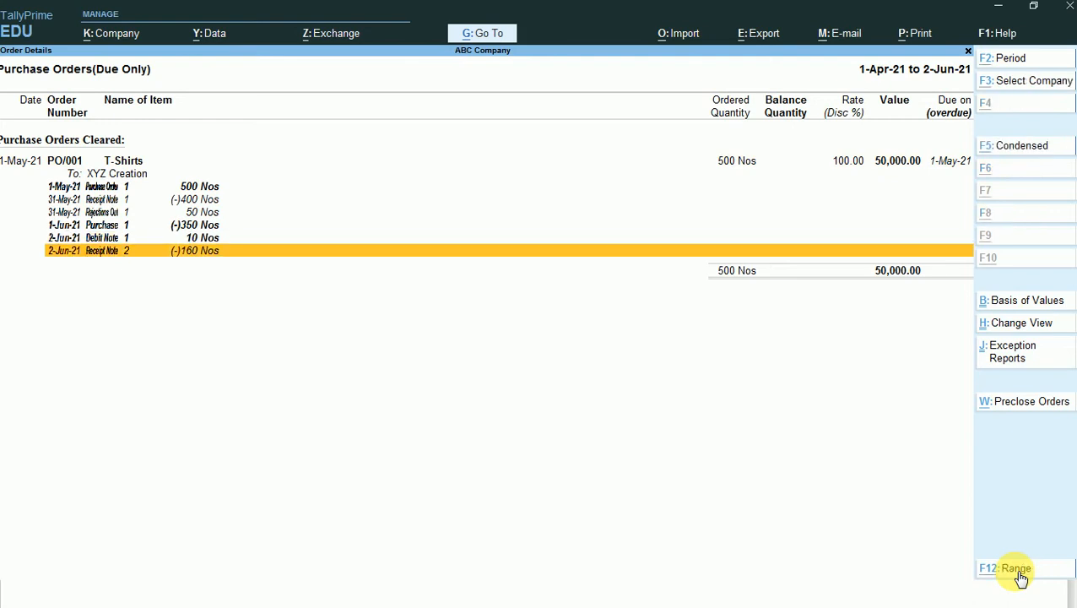
{"action": "key", "text": "alt+a"}
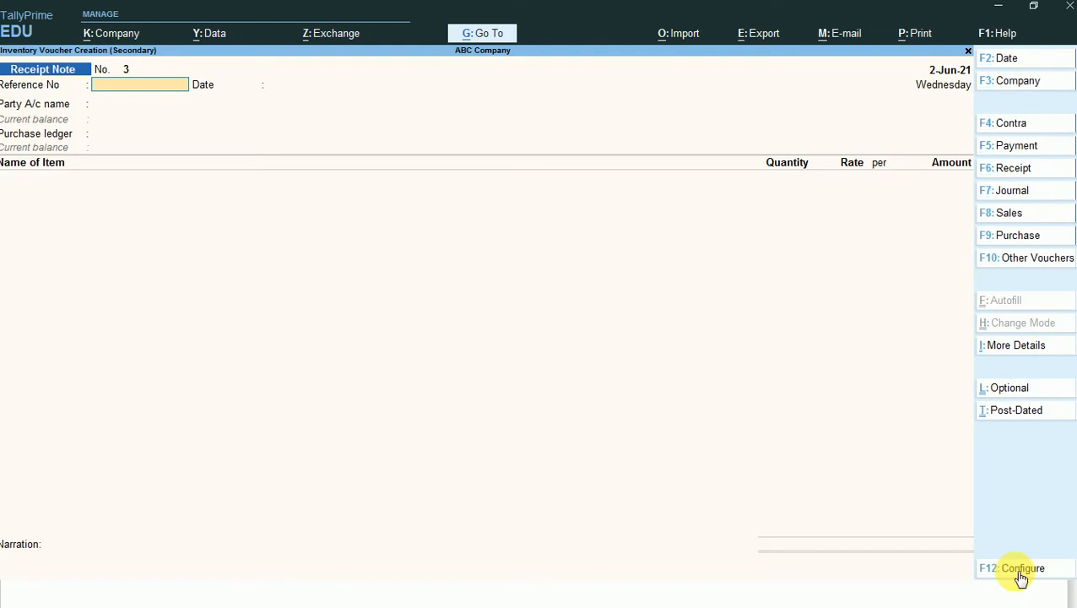
- Change the voucher type to Rejections Out and select XYZ Creation as the ledger account
{"action": "key", "text": "F10"}
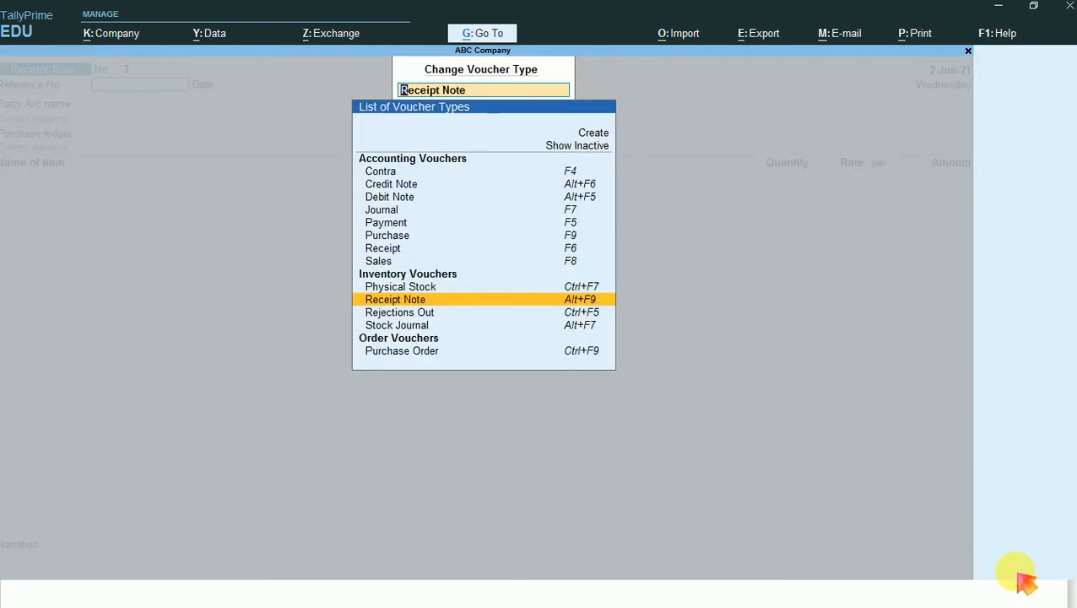
{"action": "key", "text": "Down"}
{"action": "key", "text": "Return"}
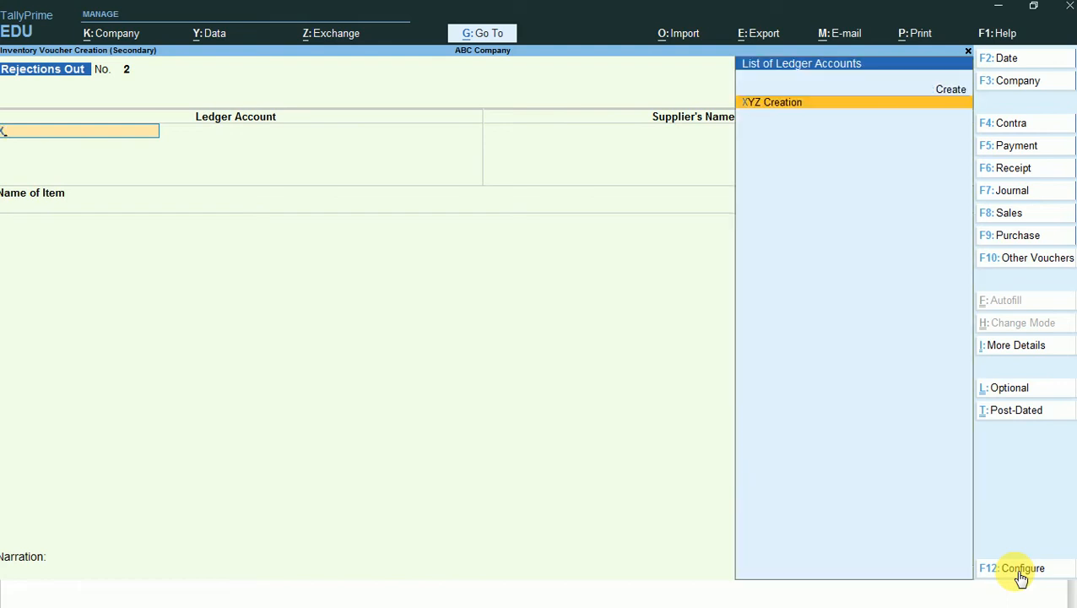
{"action": "key", "text": "Return"}
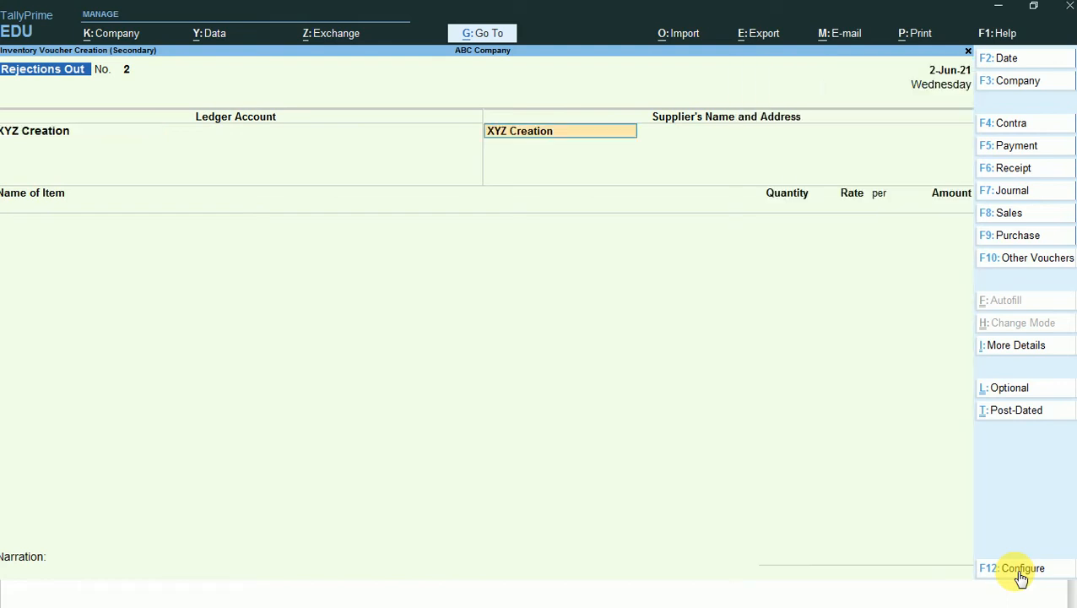
- Add T-Shirts to the rejections out voucher against tracking number RN/002 with a quantity of 20 Nos
{"action": "key", "text": "Return"}
{"action": "key", "text": "Return"}
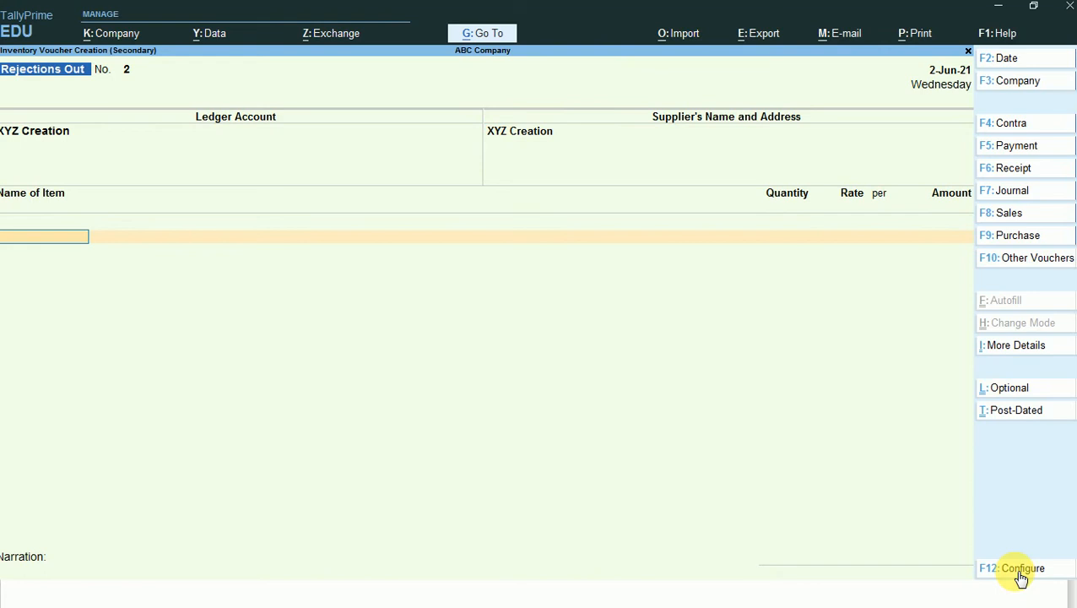
{"action": "key", "text": "Return"}
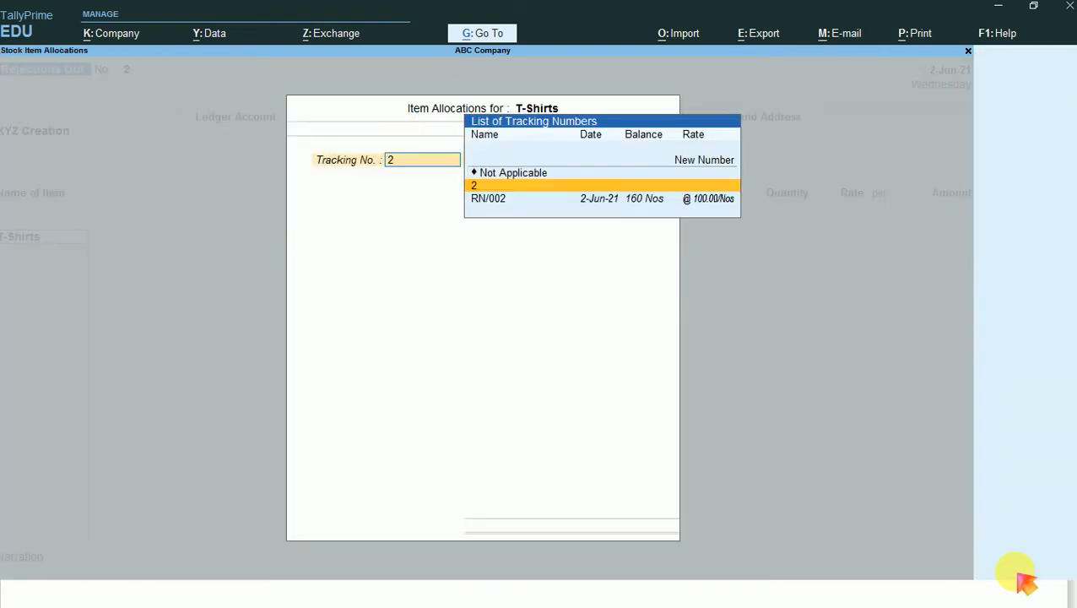
{"action": "key", "text": "Down"}
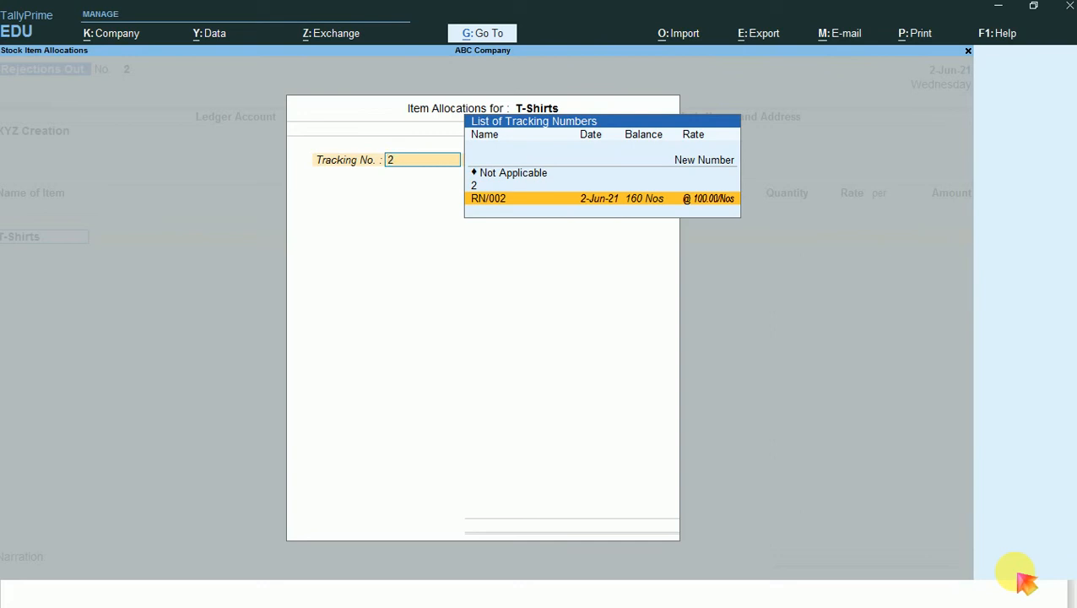
{"action": "key", "text": "Return"}
{"action": "type", "text": "20"}
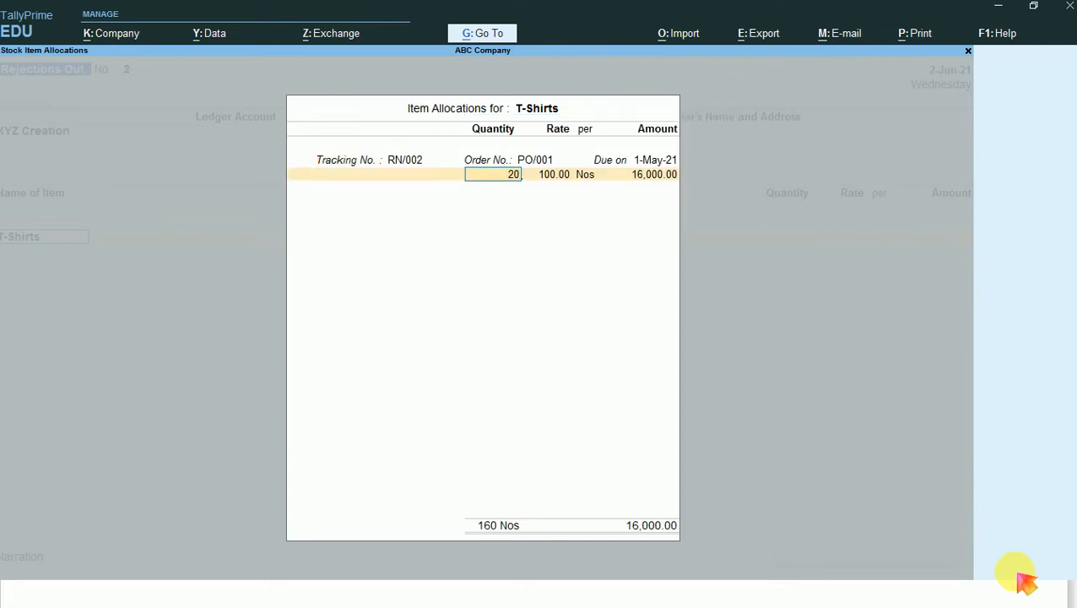
{"action": "key", "text": "Return"}
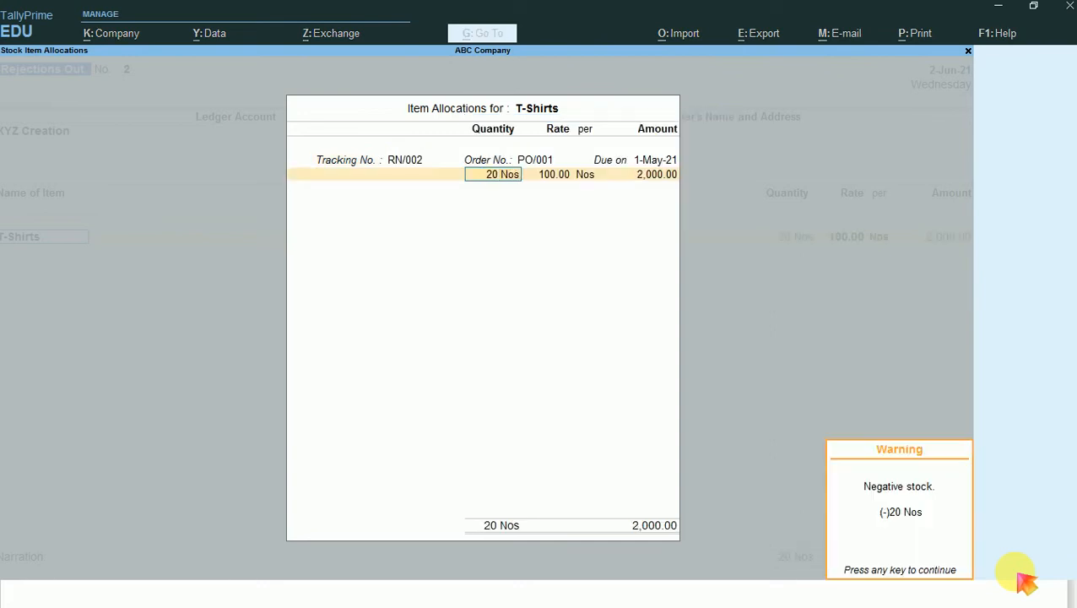
{"action": "key", "text": "Return"}
{"action": "key", "text": "Return"}
{"action": "key", "text": "Return"}
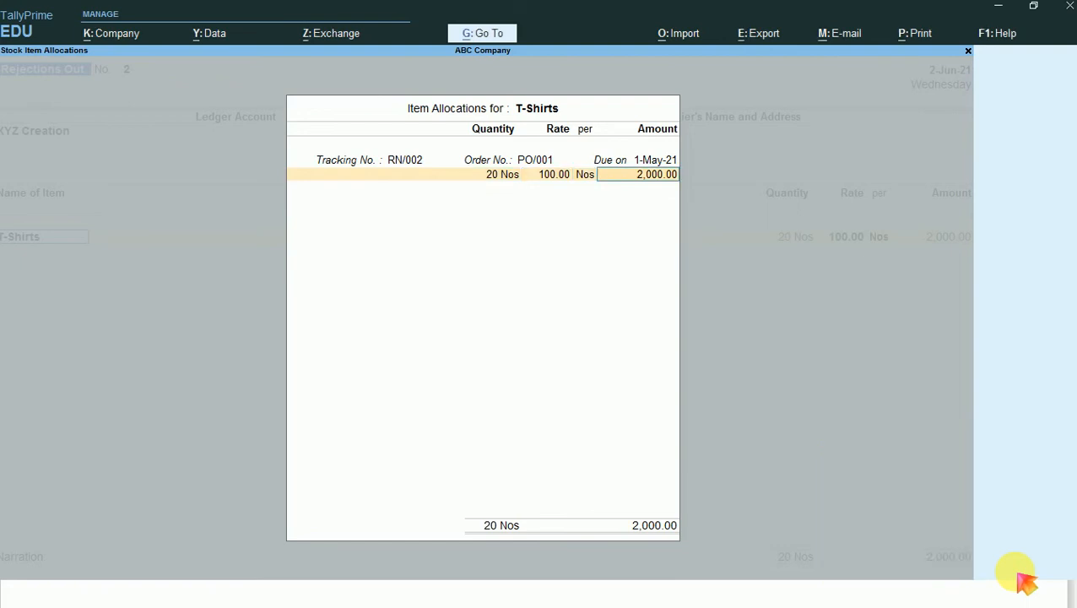
{"action": "key", "text": "Return"}
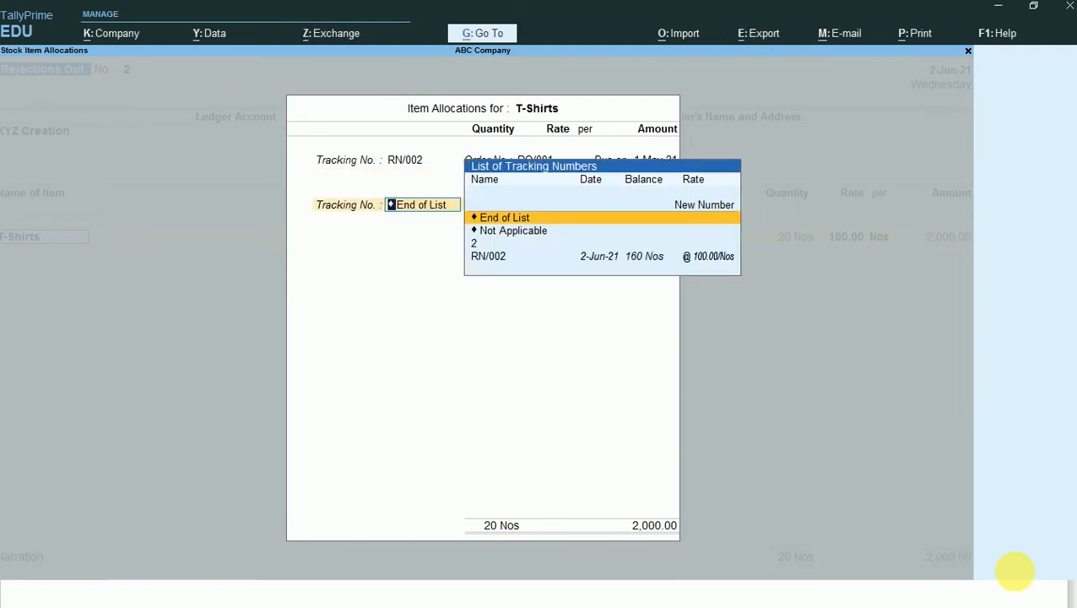
- End the tracking and item lists and save the rejections out voucher without a narration
{"action": "key", "text": "Return"}
{"action": "key", "text": "Return"}
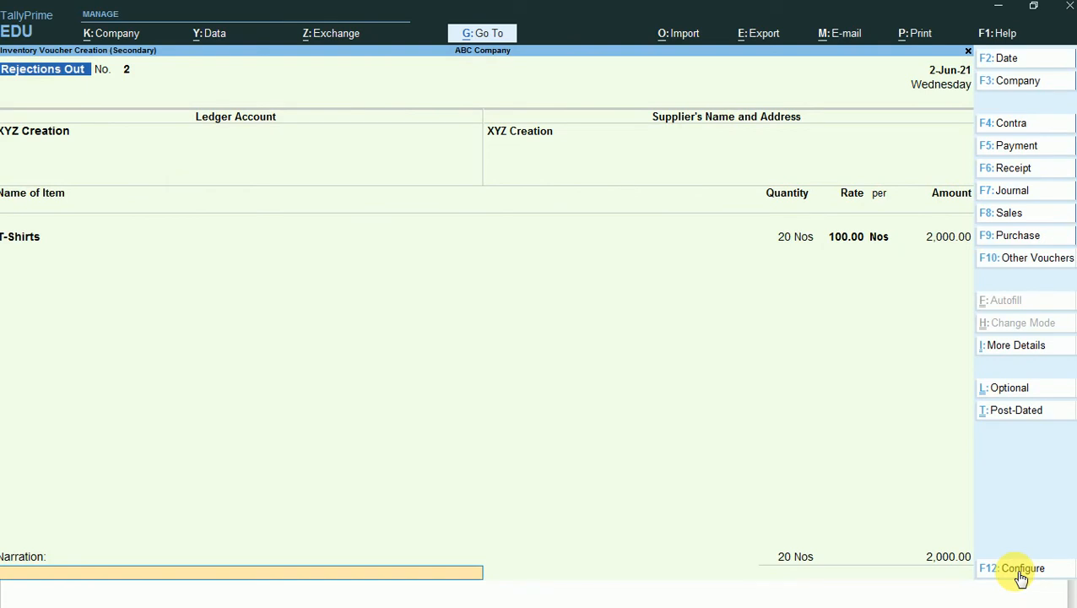
{"action": "key", "text": "Return"}
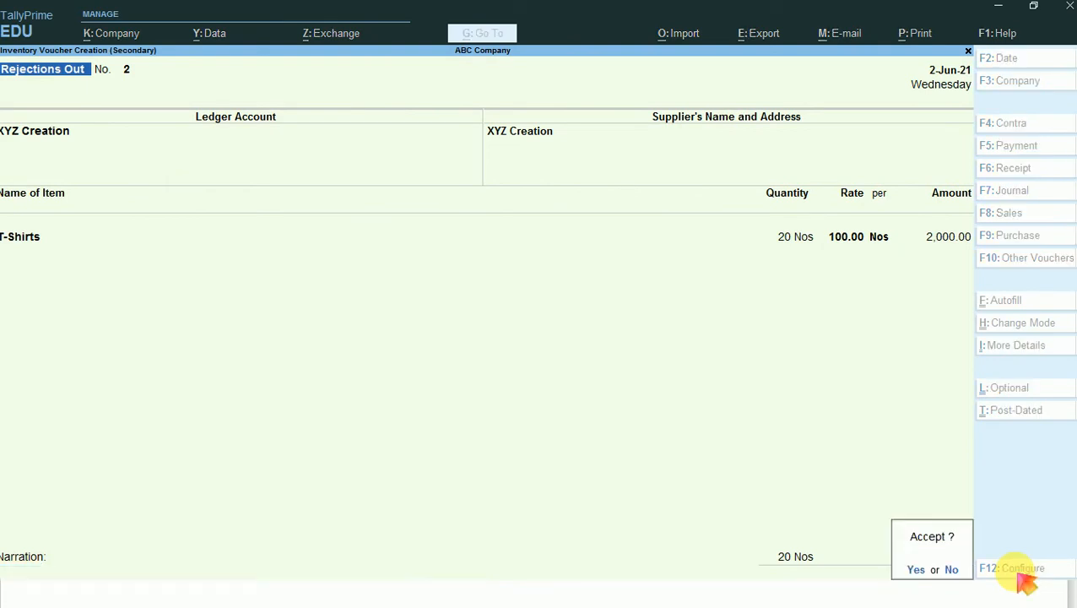
{"action": "key", "text": "Return"}
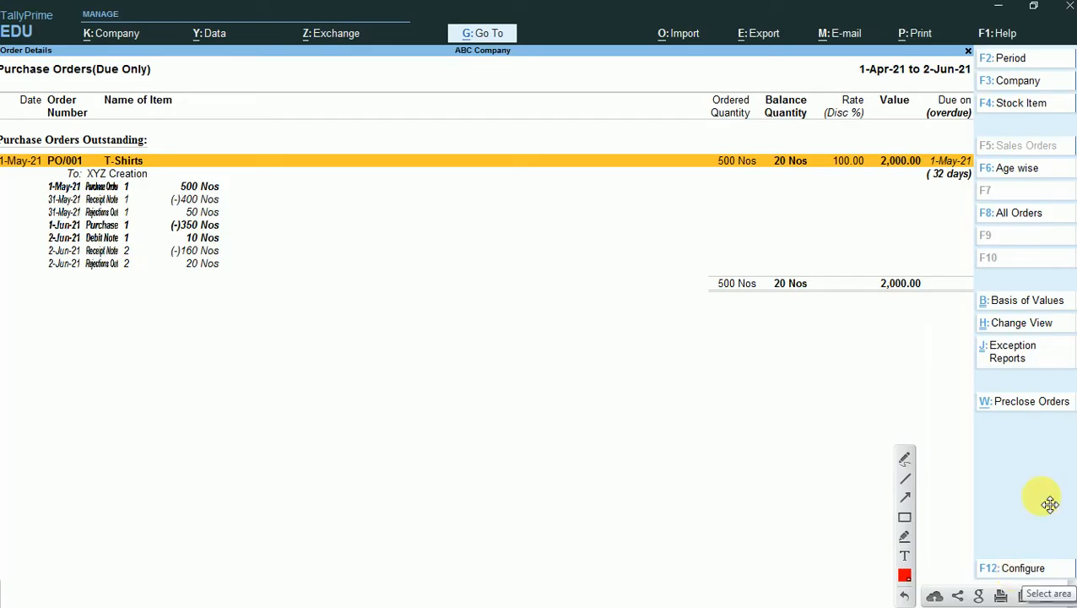
- Examine PO/001's outstanding balance and voucher quantities, boxing and ticking them on a screen capture, and close the capture
{"action": "left_click", "coordinate": [904, 517]}
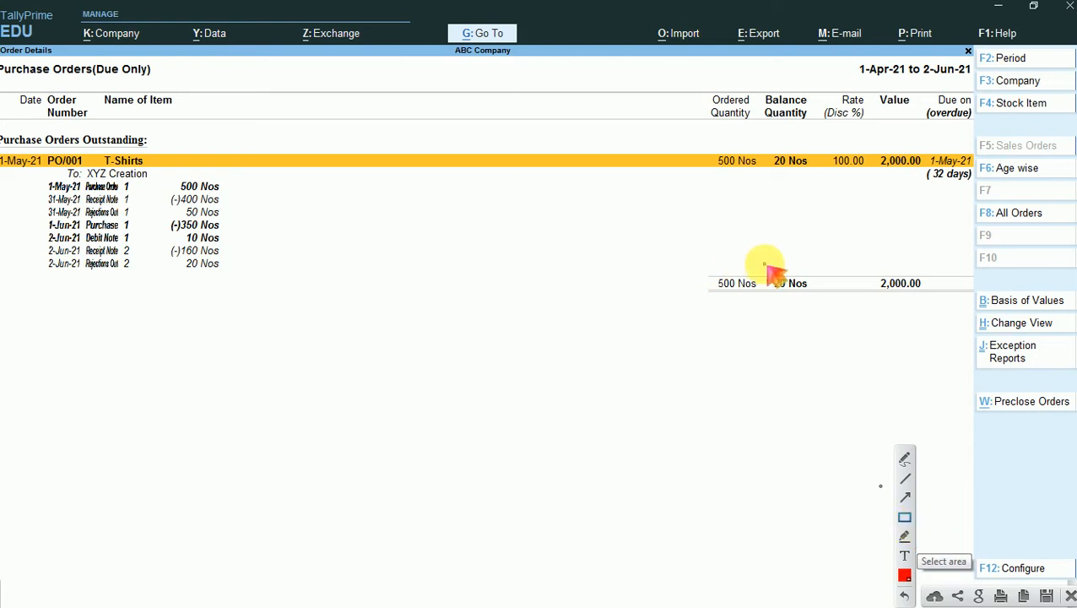
{"action": "left_click_drag", "start_coordinate": [764, 264], "coordinate": [814, 295]}
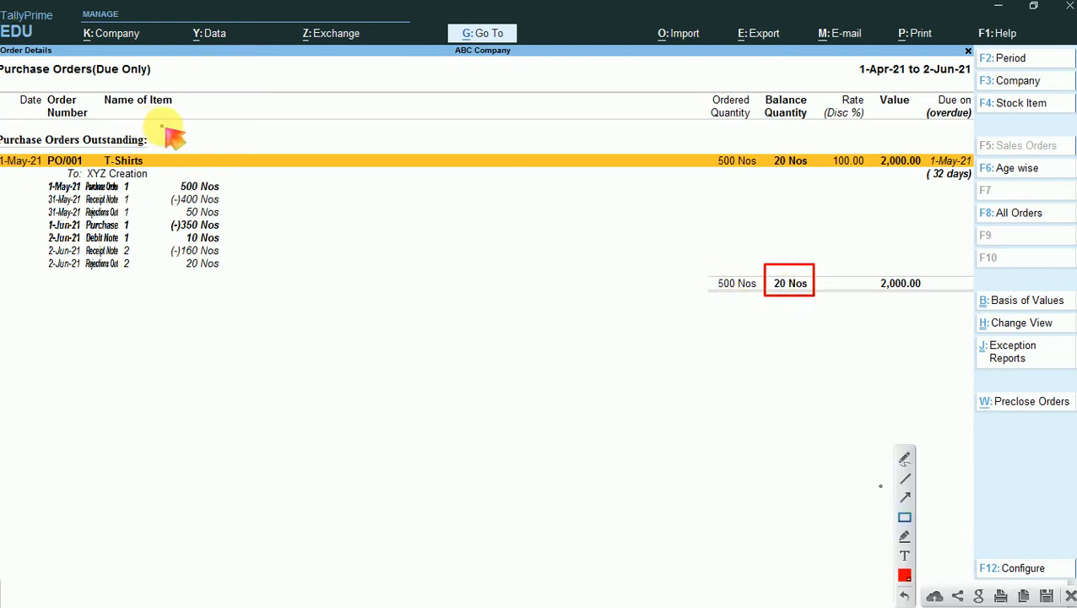
{"action": "mouse_move", "coordinate": [163, 126]}
{"action": "left_mouse_down"}
{"action": "mouse_move", "coordinate": [152, 162]}
{"action": "mouse_move", "coordinate": [5, 168]}
{"action": "left_mouse_up"}
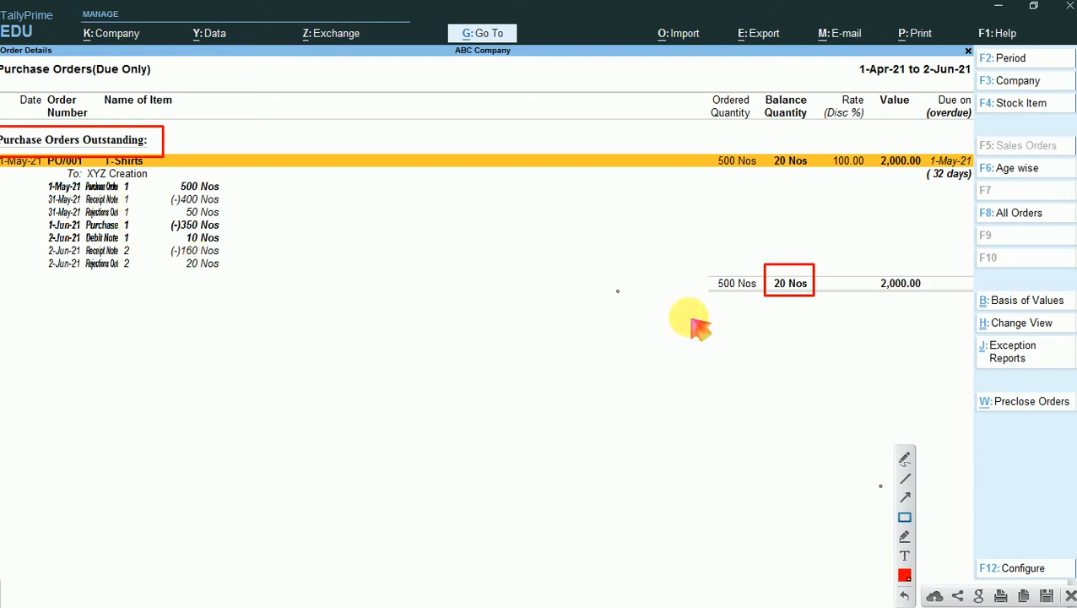
{"action": "left_click", "coordinate": [905, 458]}
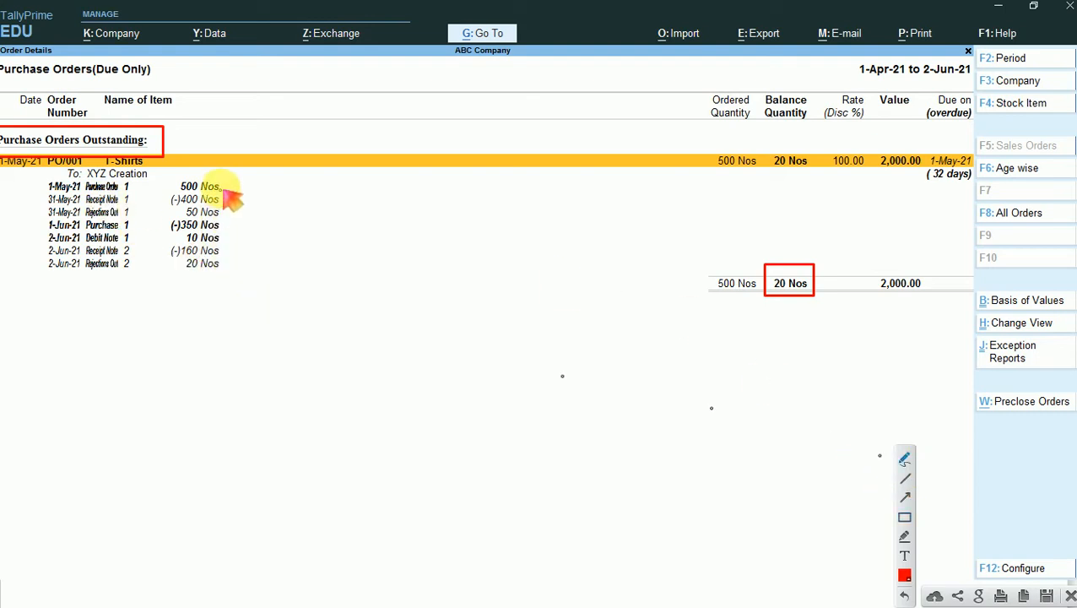
{"action": "mouse_move", "coordinate": [221, 185]}
{"action": "left_mouse_down"}
{"action": "mouse_move", "coordinate": [229, 183]}
{"action": "mouse_move", "coordinate": [245, 246]}
{"action": "left_mouse_up"}
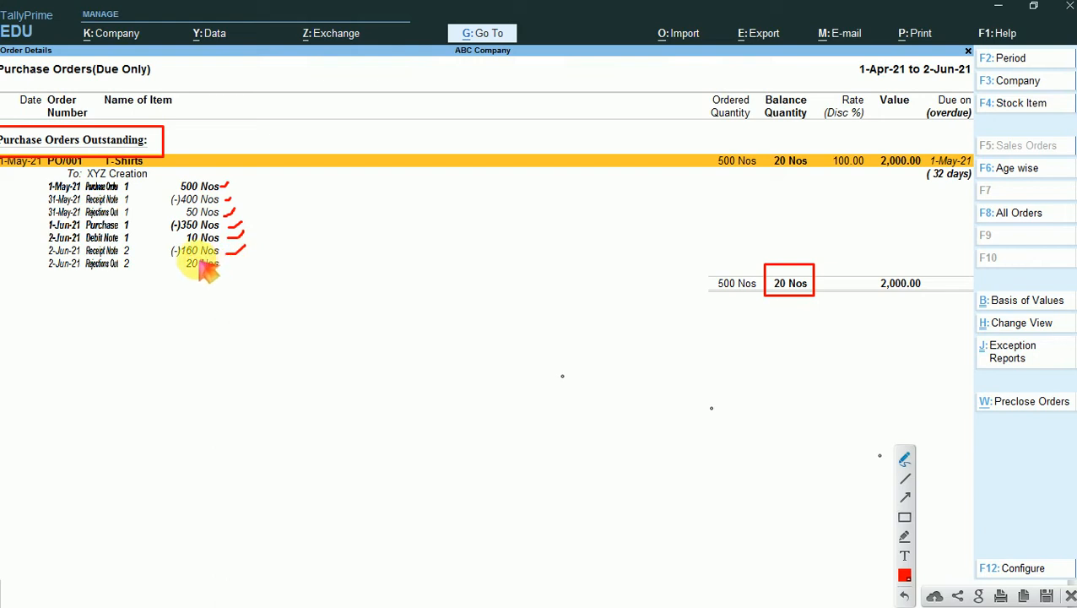
{"action": "left_click_drag", "start_coordinate": [186, 276], "coordinate": [196, 277]}
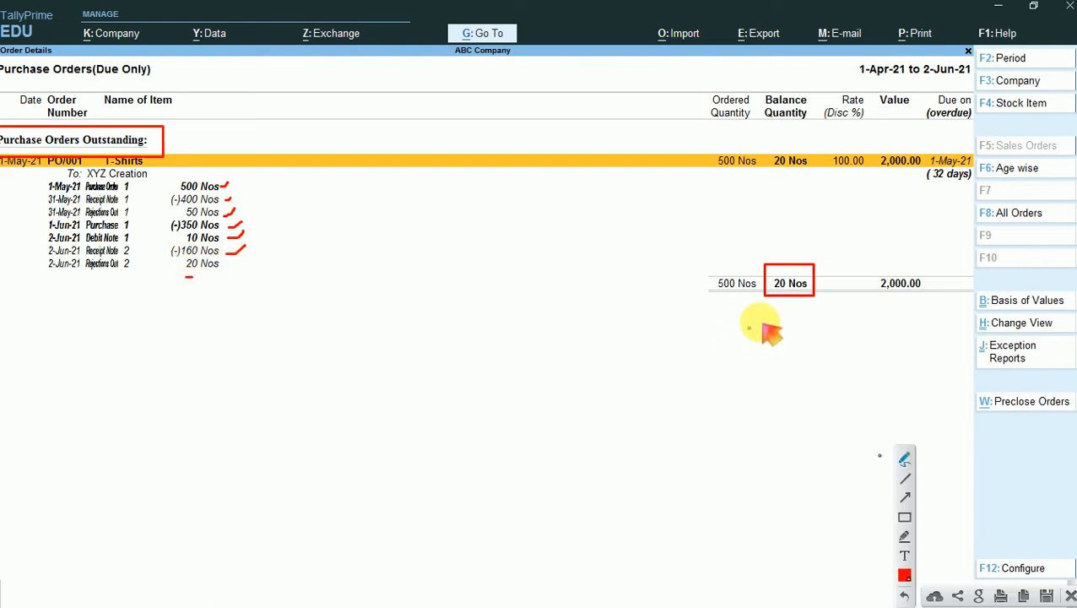
{"action": "left_click_drag", "start_coordinate": [791, 274], "coordinate": [804, 268]}
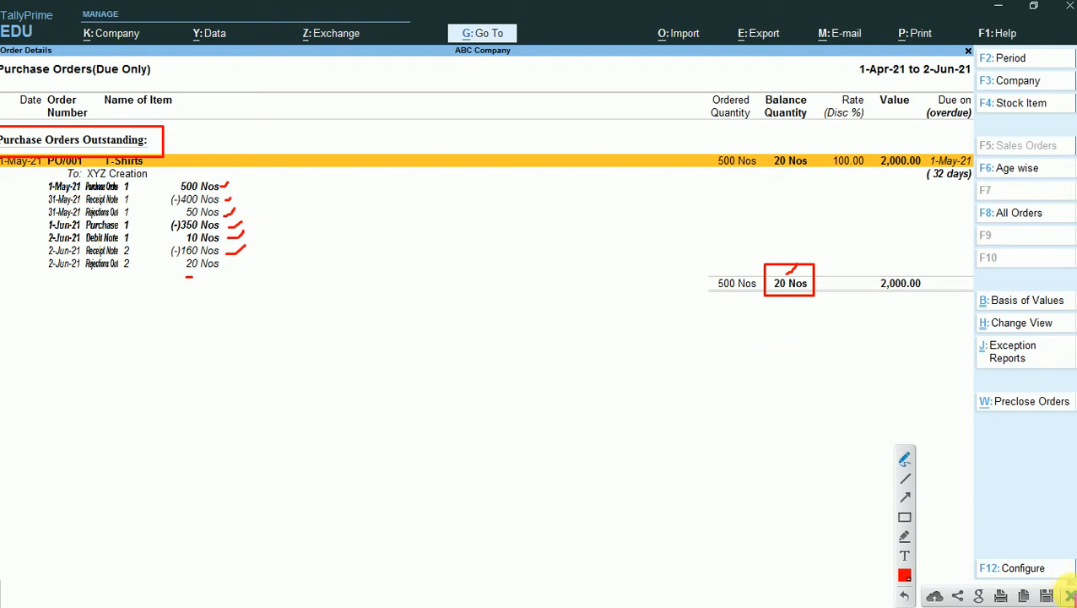
{"action": "left_click", "coordinate": [1069, 596]}
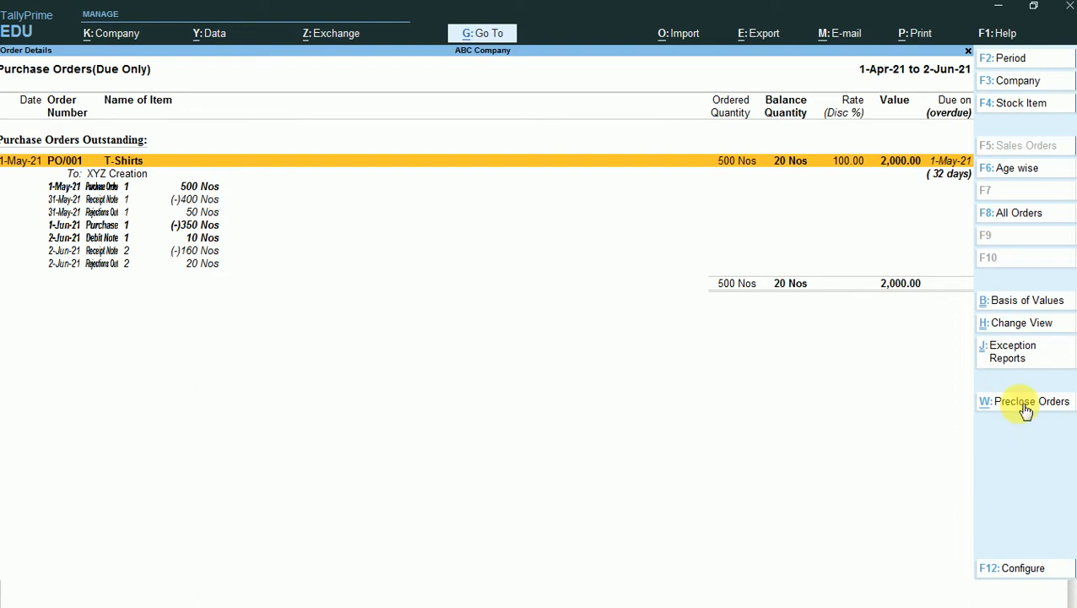
- Start preclosing the outstanding purchase order PO/001 and set the T-Shirts' pre-close quantity to 20 Nos
{"action": "left_click", "coordinate": [1024, 410]}
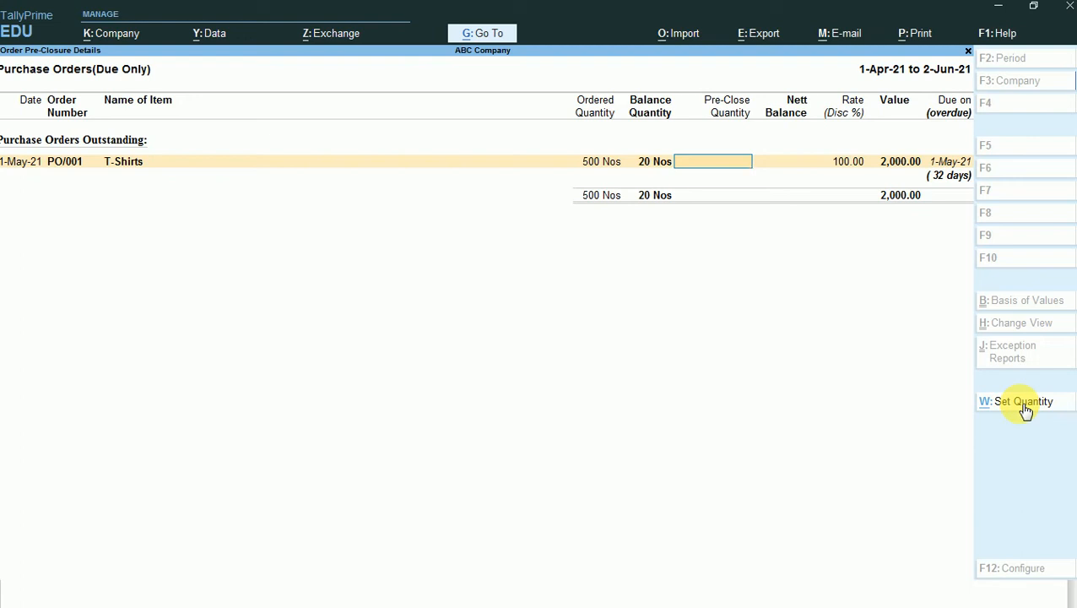
{"action": "type", "text": "F"}
{"action": "key", "text": "BackSpace"}
{"action": "type", "text": "VERY"}
{"action": "key", "text": "BackSpace"}
{"action": "key", "text": "BackSpace"}
{"action": "key", "text": "BackSpace"}
{"action": "key", "text": "BackSpace"}
{"action": "type", "text": "20"}
{"action": "key", "text": "Return"}
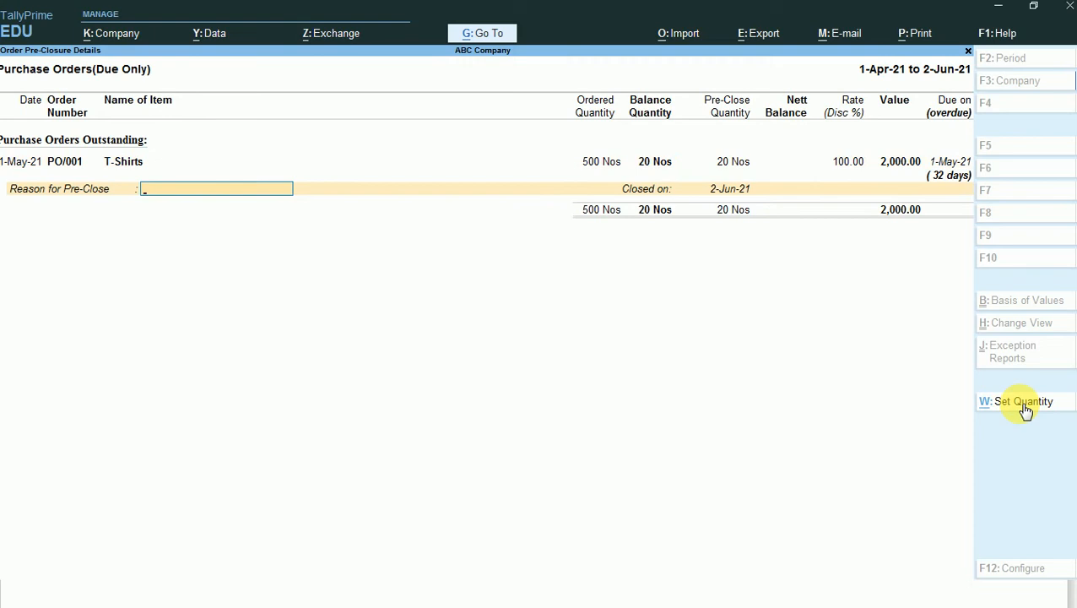
- Enter VERY FEW QTY as the reason for pre-closing, keep 2-Jun-21 as the closing date and accept the preclosure
{"action": "type", "text": "VERY FEW QTY"}
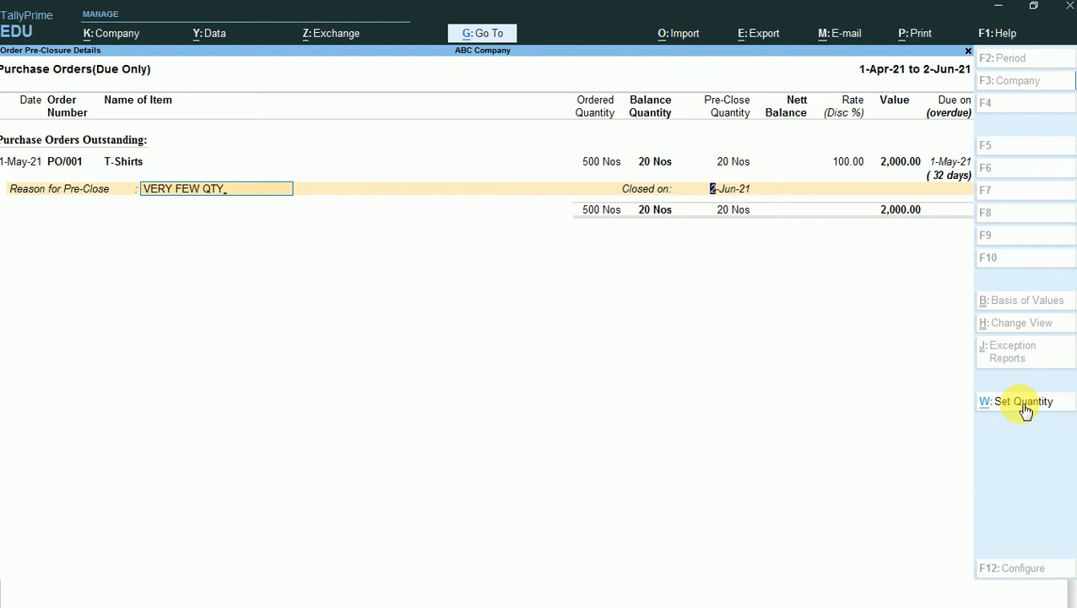
{"action": "key", "text": "Return"}
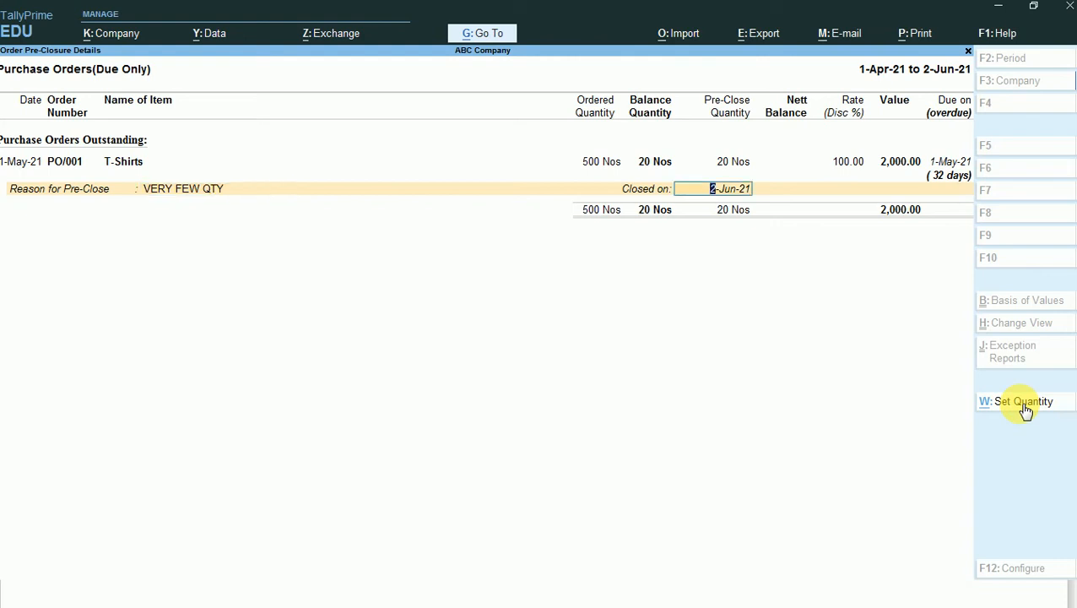
{"action": "key", "text": "Return"}
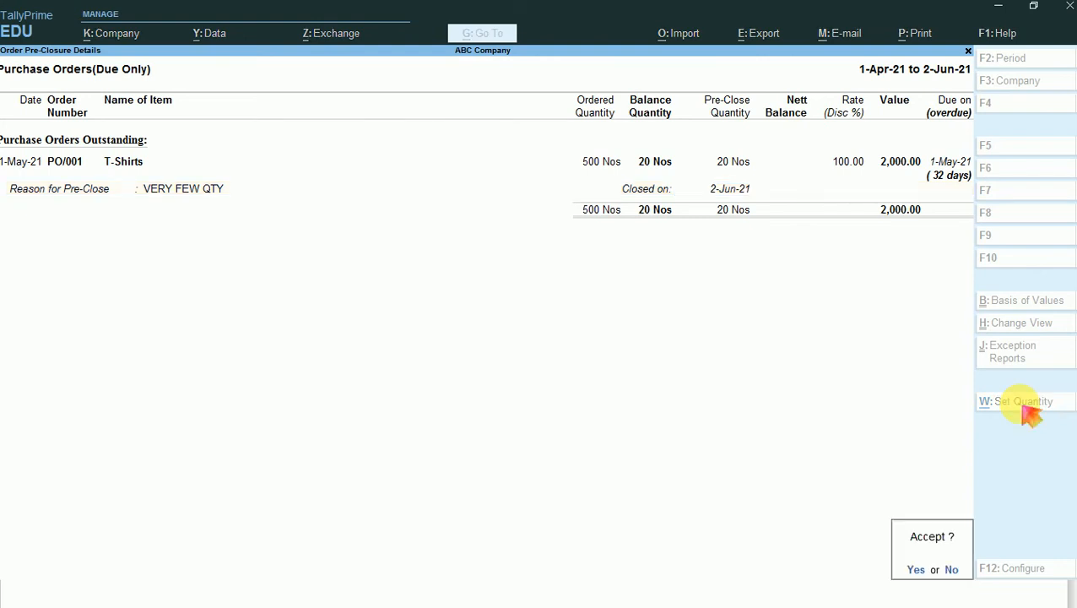
{"action": "key", "text": "Return"}
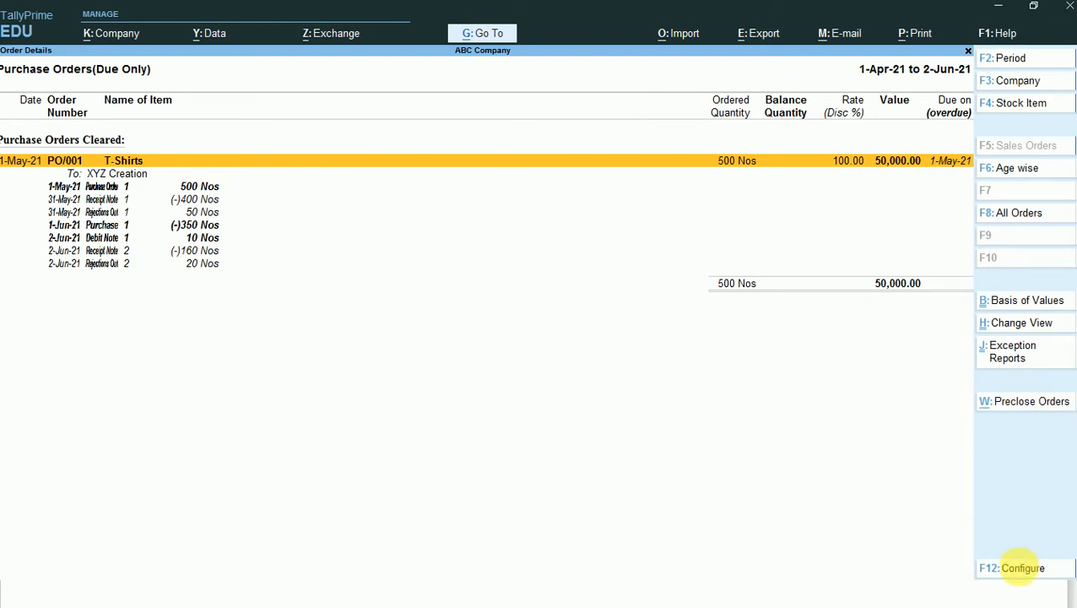
- Configure the purchase orders report with Show Preclosure Order details and Show Reason both set to Yes
{"action": "left_click", "coordinate": [1021, 567]}
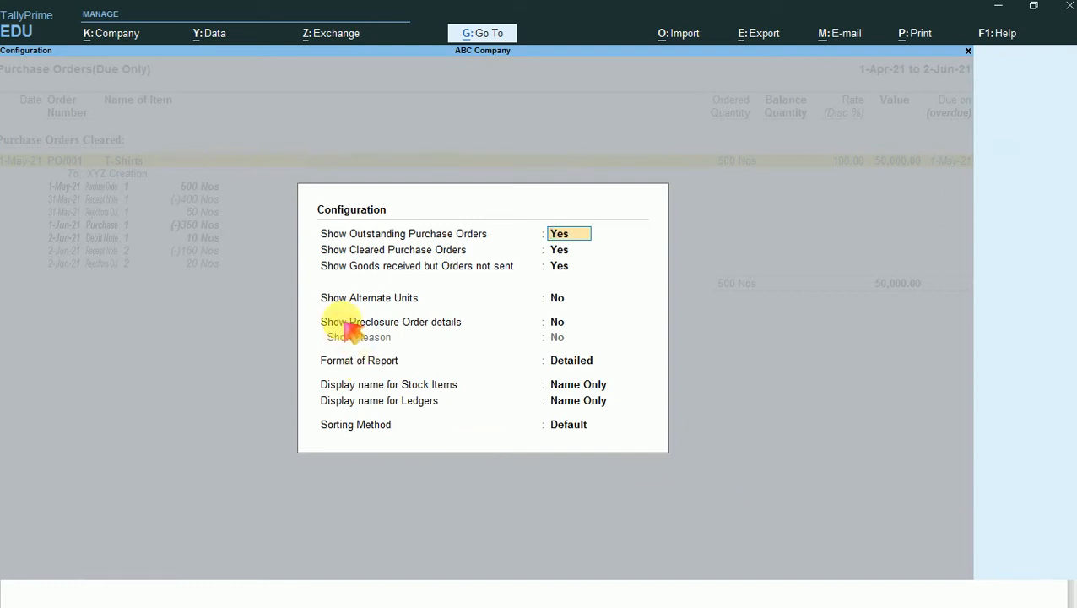
{"action": "left_click", "coordinate": [354, 330]}
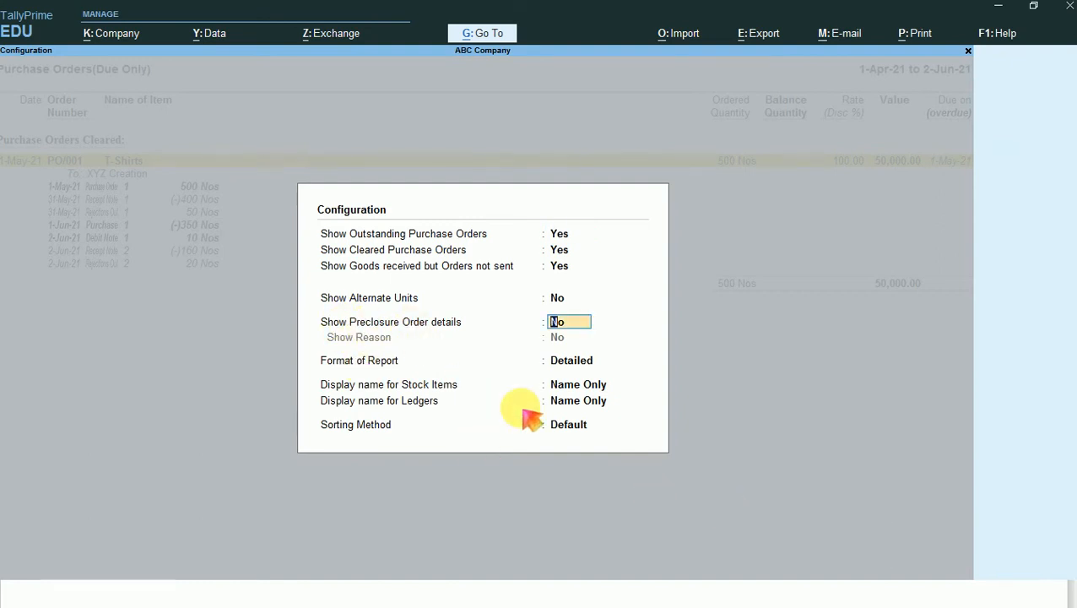
{"action": "type", "text": "Y"}
{"action": "key", "text": "Return"}
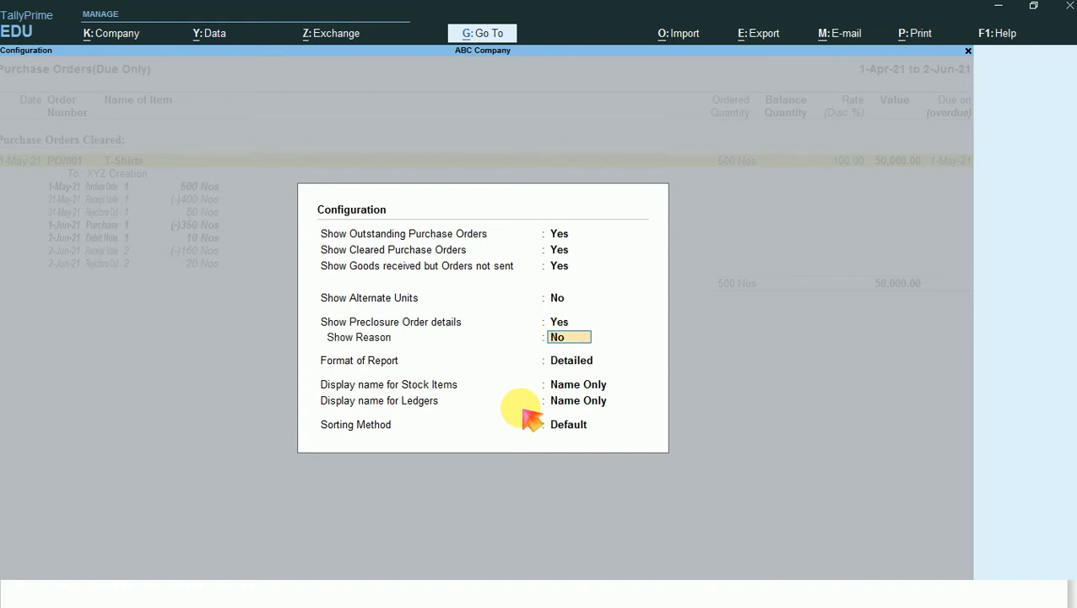
{"action": "type", "text": "Y"}
{"action": "key", "text": "Return"}
{"action": "key", "text": "Return"}
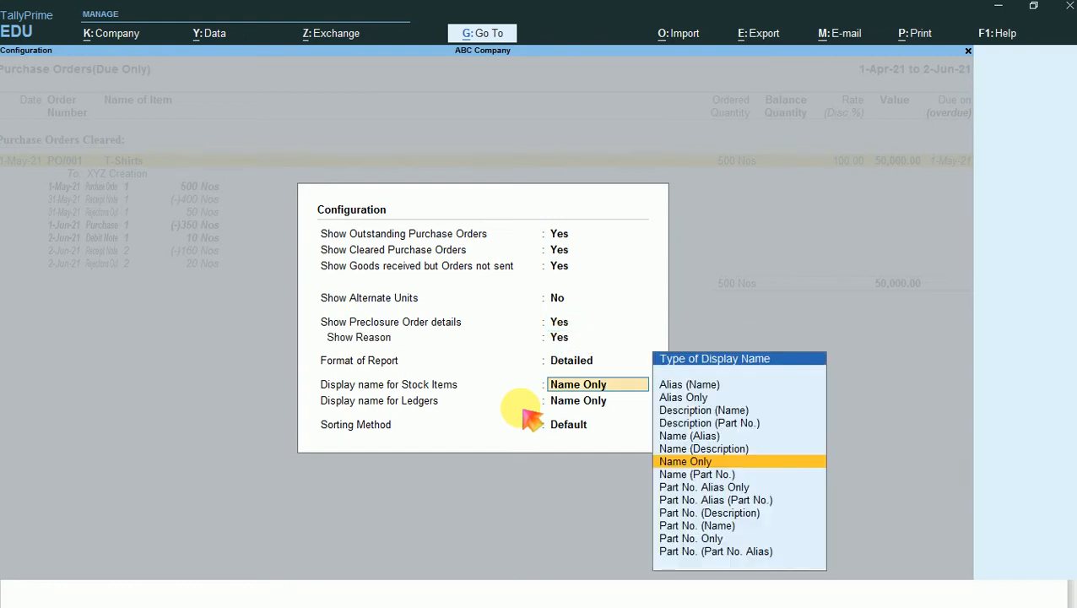
{"action": "key", "text": "ctrl+a"}
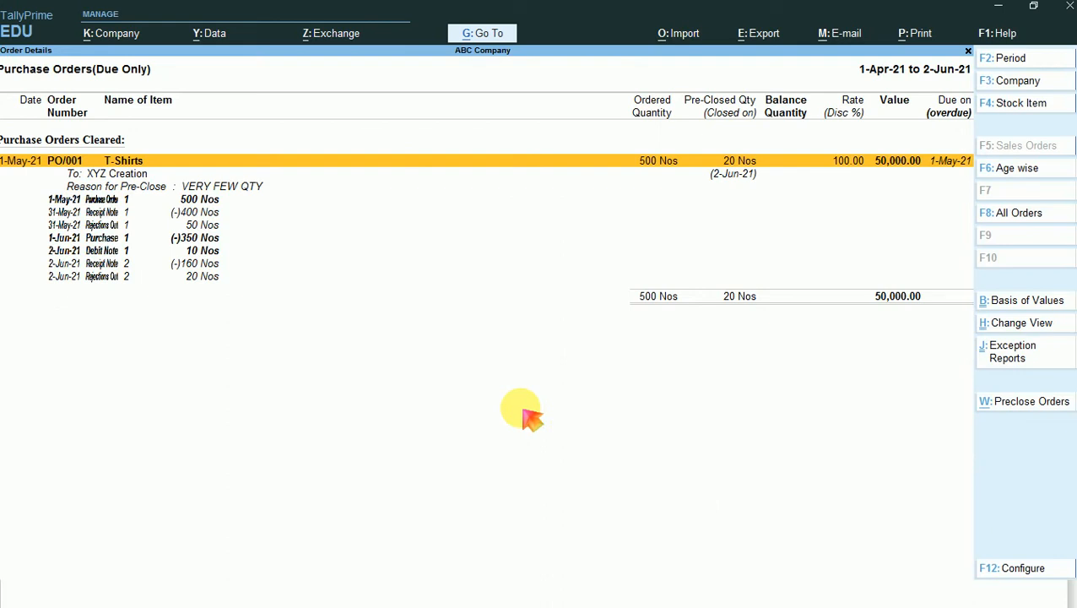
- Examine PO/001's pre-close reason, pre-closed quantity and closing date, boxing them on a screen capture
{"action": "key", "text": "Print"}
{"action": "key", "text": "ctrl+a"}
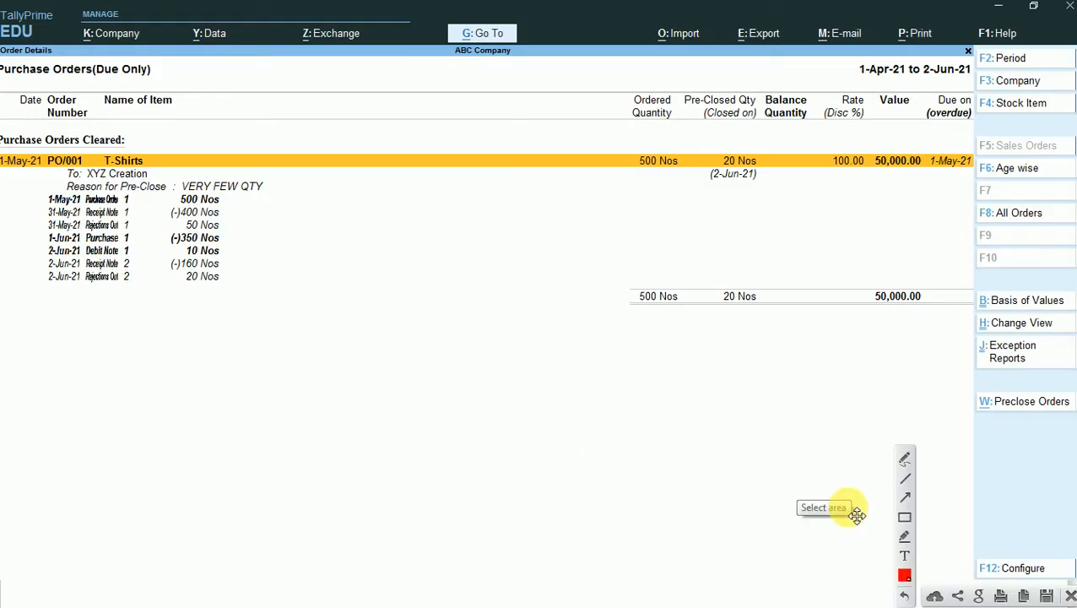
{"action": "left_click", "coordinate": [904, 517]}
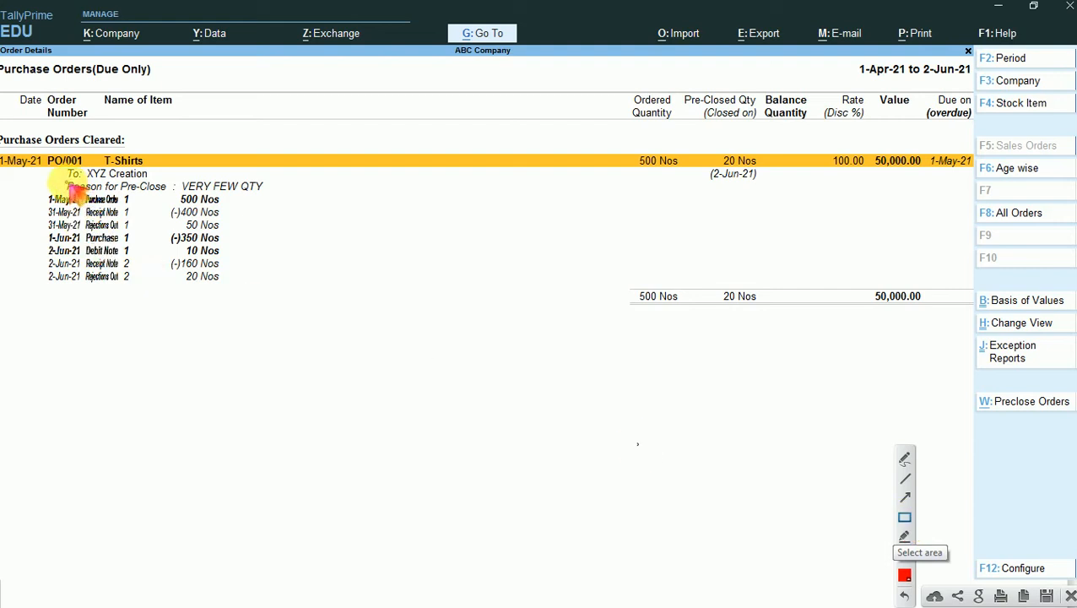
{"action": "left_click_drag", "start_coordinate": [179, 178], "coordinate": [266, 192]}
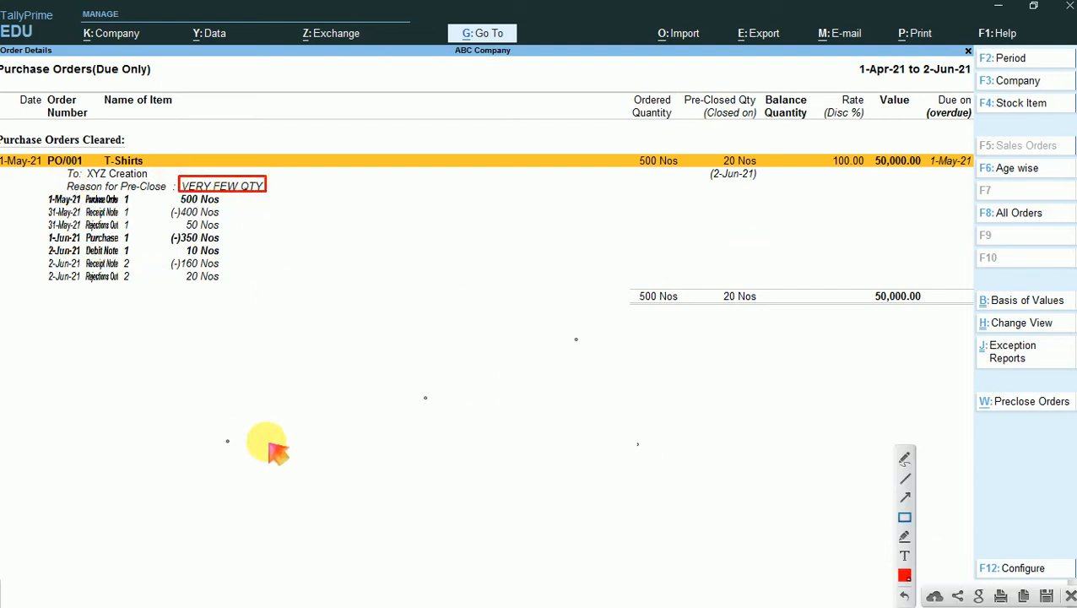
{"action": "left_click_drag", "start_coordinate": [711, 283], "coordinate": [767, 309]}
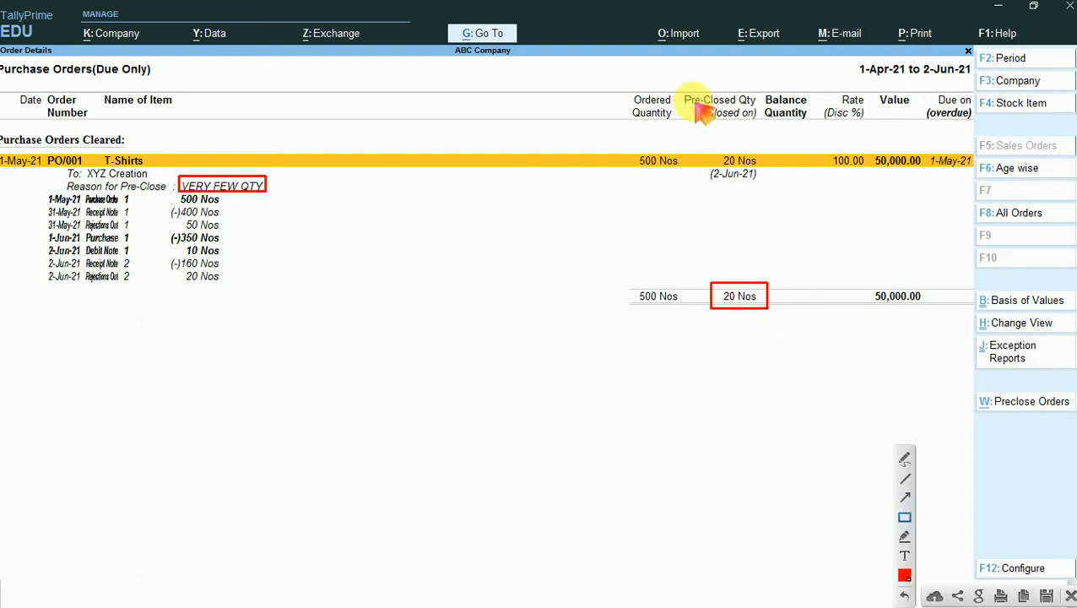
{"action": "left_click_drag", "start_coordinate": [679, 86], "coordinate": [762, 128]}
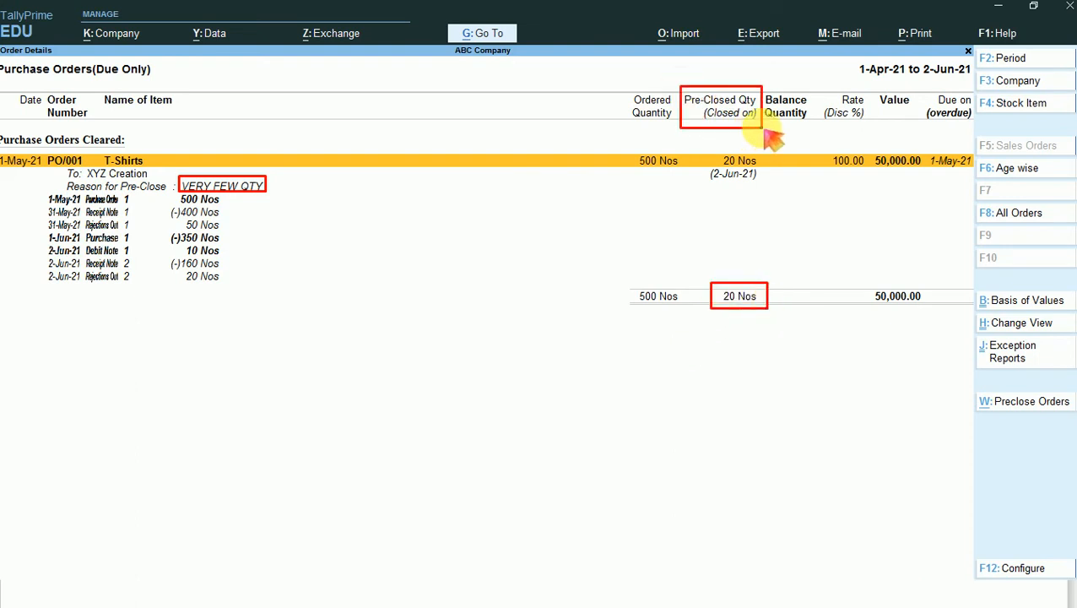
{"action": "left_click_drag", "start_coordinate": [698, 151], "coordinate": [772, 192]}
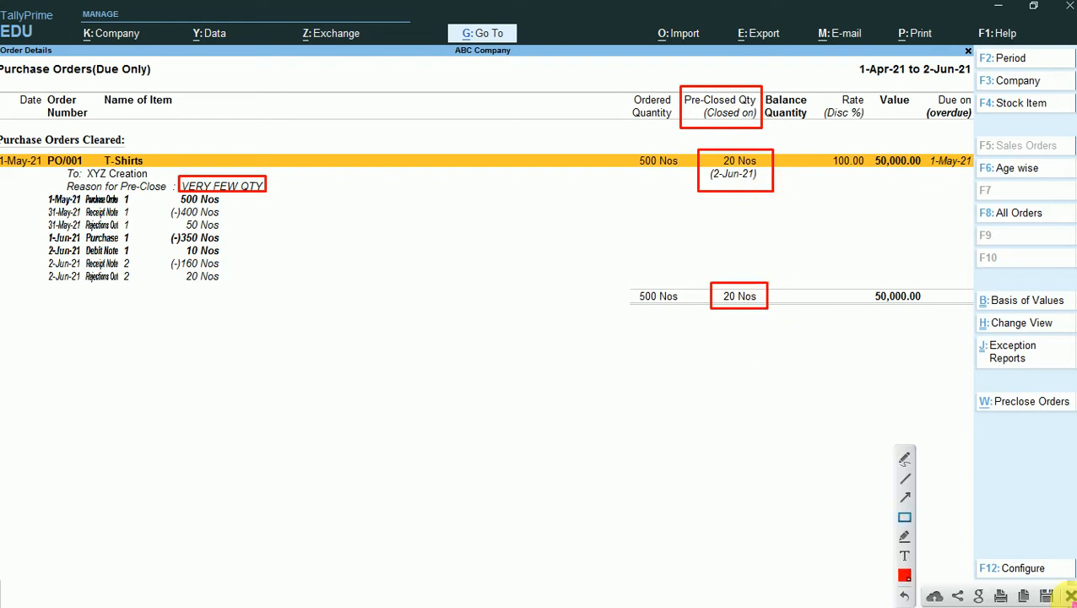
- Close the screen capture and the purchase orders report, and open the Stock Summary
{"action": "left_click", "coordinate": [1070, 596]}
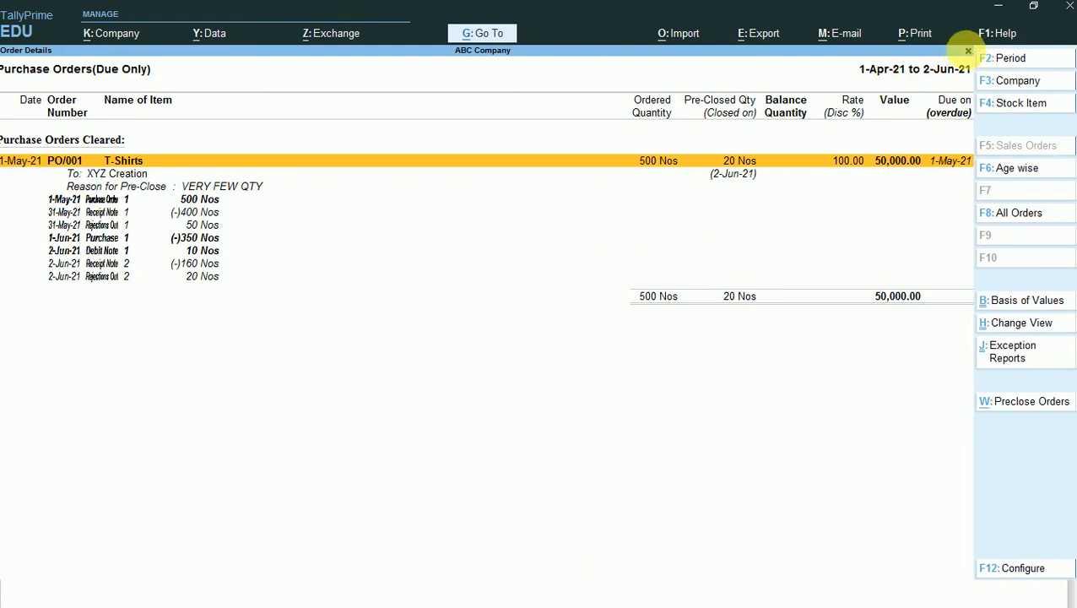
{"action": "left_click", "coordinate": [968, 51]}
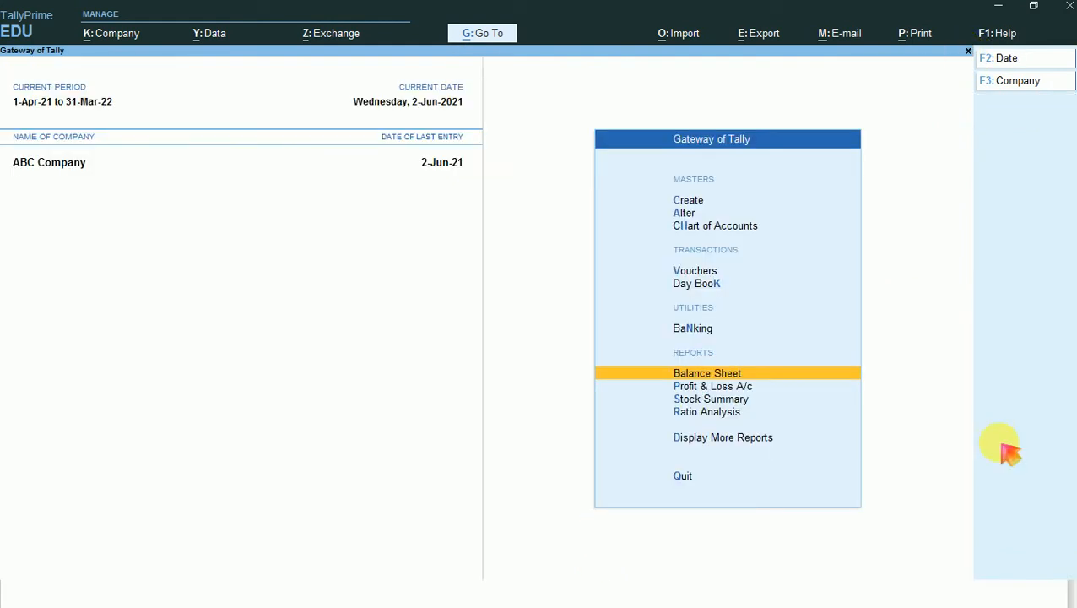
{"action": "key", "text": "Down"}
{"action": "key", "text": "Down"}
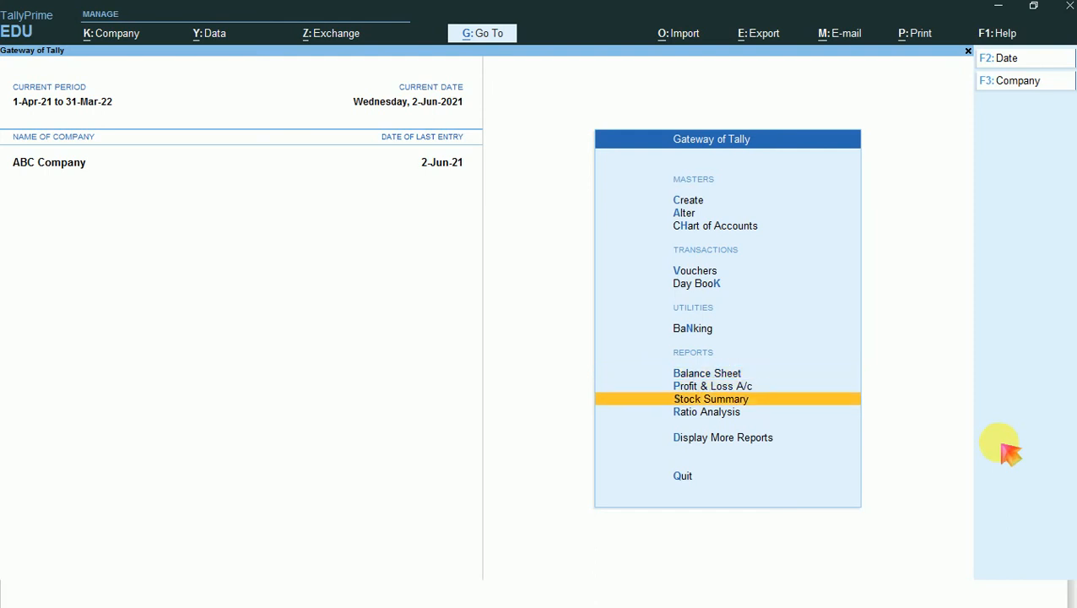
{"action": "key", "text": "Return"}
- Configure the Stock Summary with Show Goods Inwards and Show Goods Outwards both set to Yes
{"action": "key", "text": "F12"}
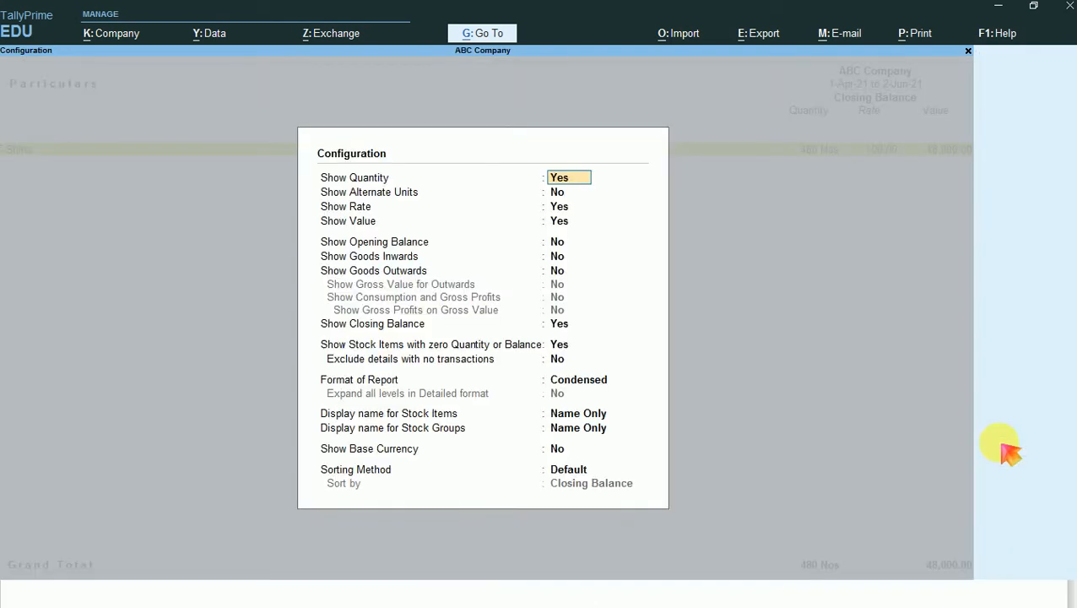
{"action": "key", "text": "Down"}
{"action": "key", "text": "Down"}
{"action": "key", "text": "Down"}
{"action": "key", "text": "Down"}
{"action": "key", "text": "Down"}
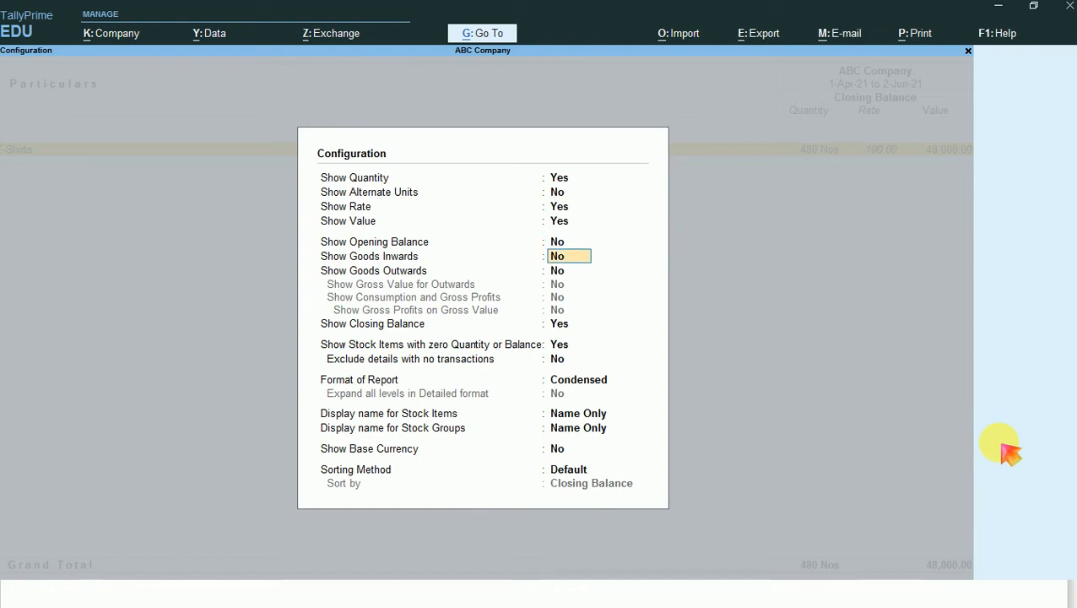
{"action": "type", "text": "y"}
{"action": "key", "text": "Return"}
{"action": "type", "text": "y"}
{"action": "key", "text": "Return"}
{"action": "key", "text": "ctrl+a"}
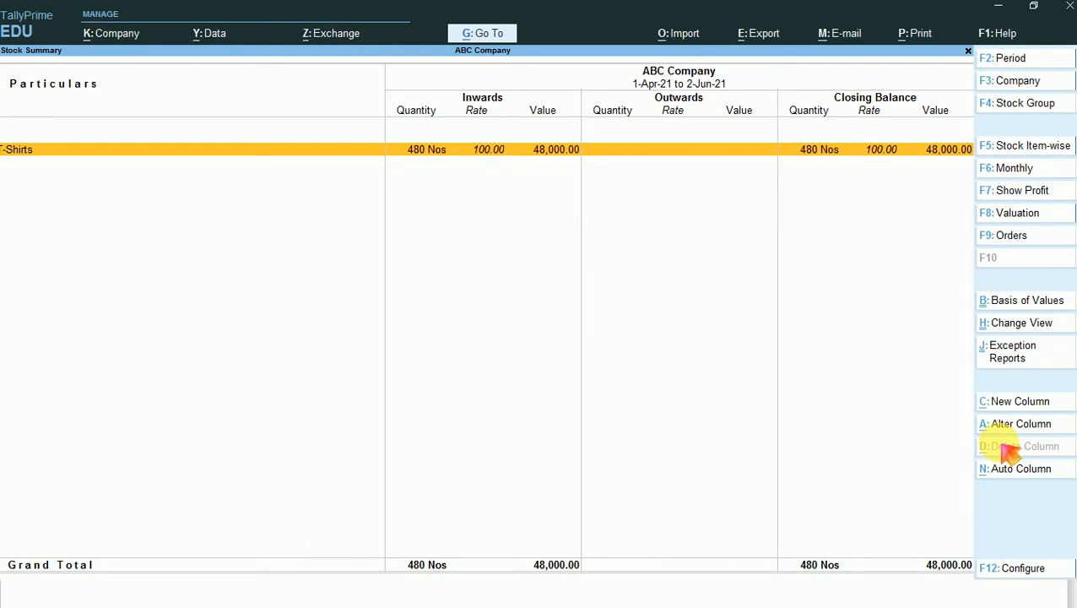
{"action": "key", "text": "alt"}
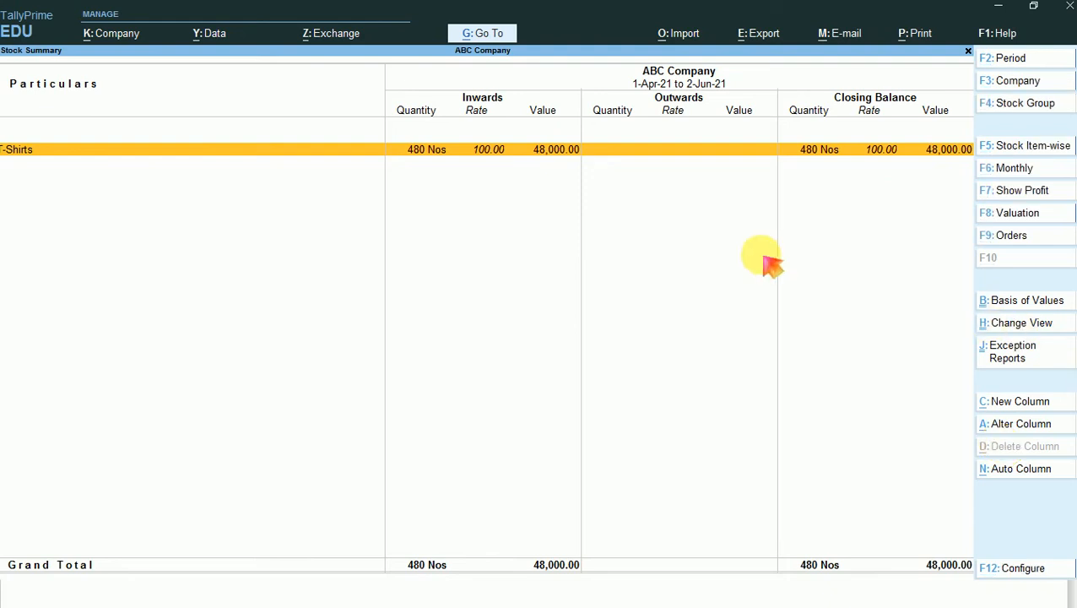
- View the Purchase Orders Outstanding values from the Stock Summary without restricting them to due orders, and return to the Gateway of Tally
{"action": "left_click", "coordinate": [1010, 238]}
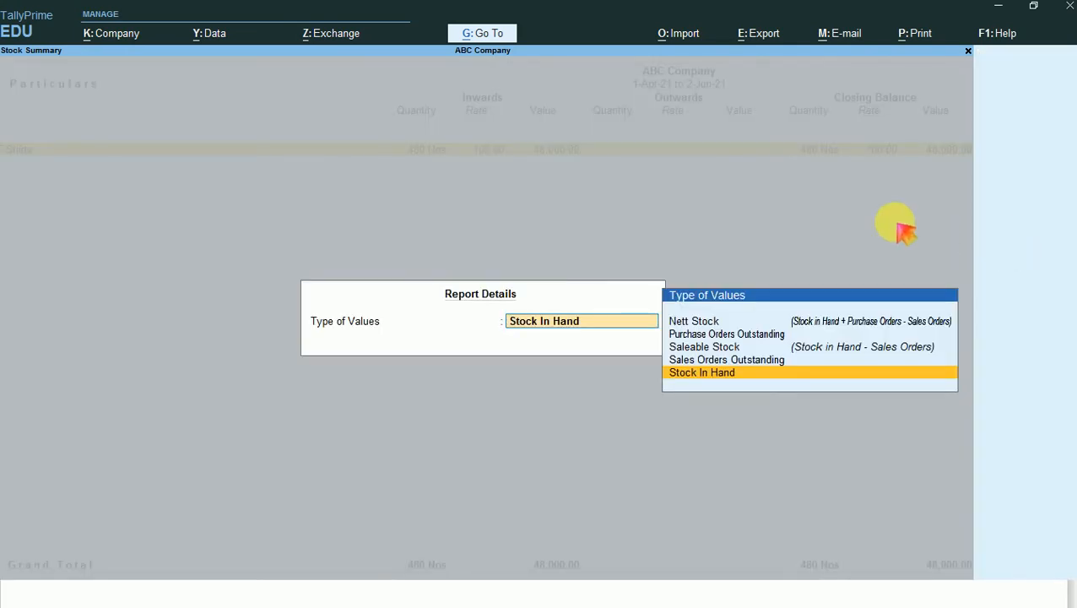
{"action": "key", "text": "Up"}
{"action": "key", "text": "Up"}
{"action": "key", "text": "Up"}
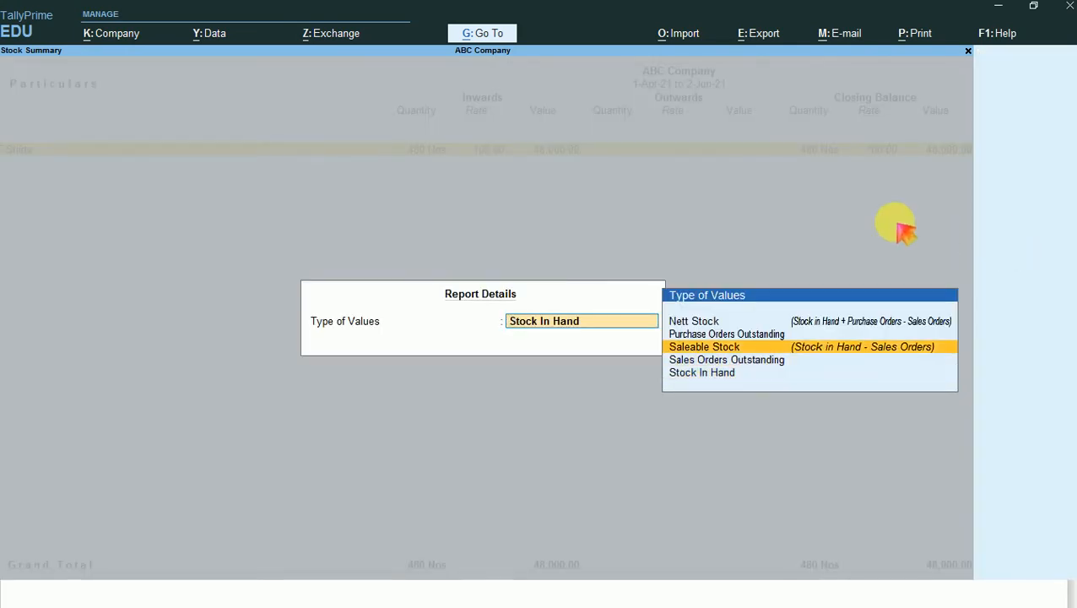
{"action": "key", "text": "Return"}
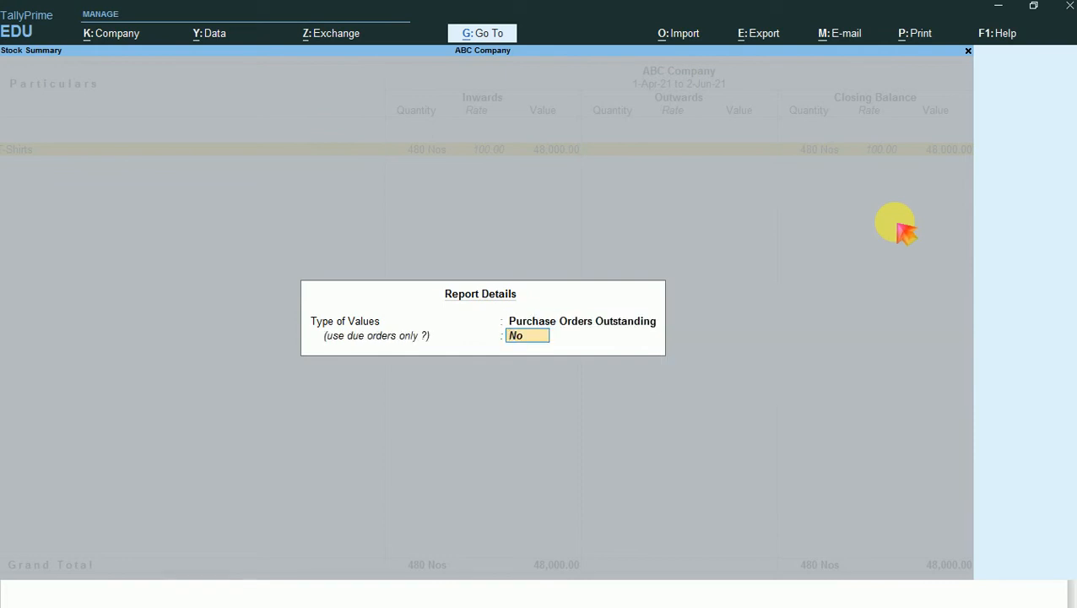
{"action": "key", "text": "Return"}
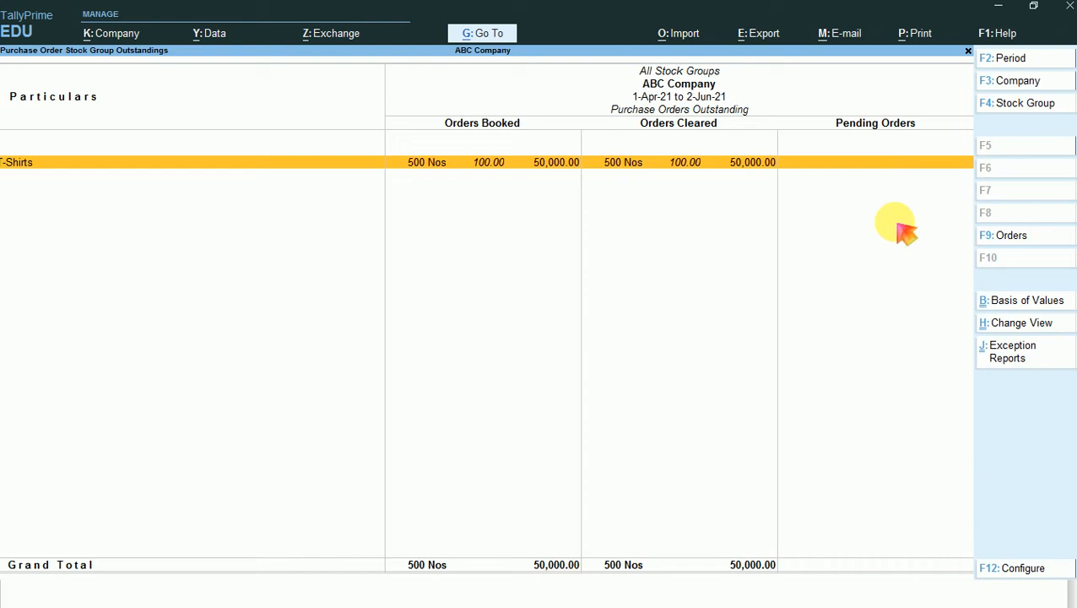
{"action": "key", "text": "Escape"}
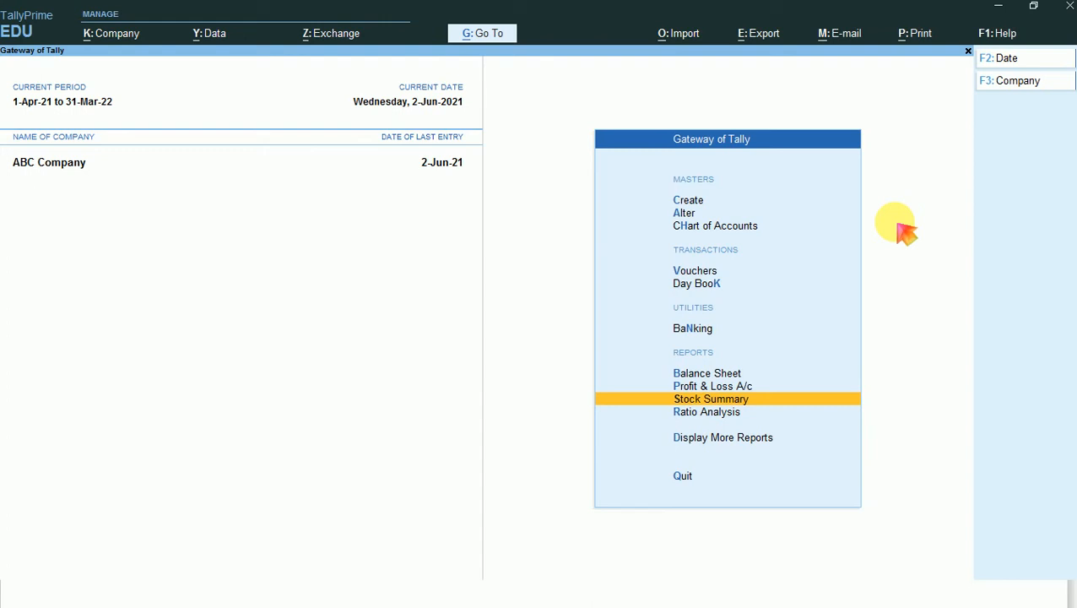
- Reopen the Stock Summary and enable its goods inwards and goods outwards columns again
{"action": "key", "text": "Return"}
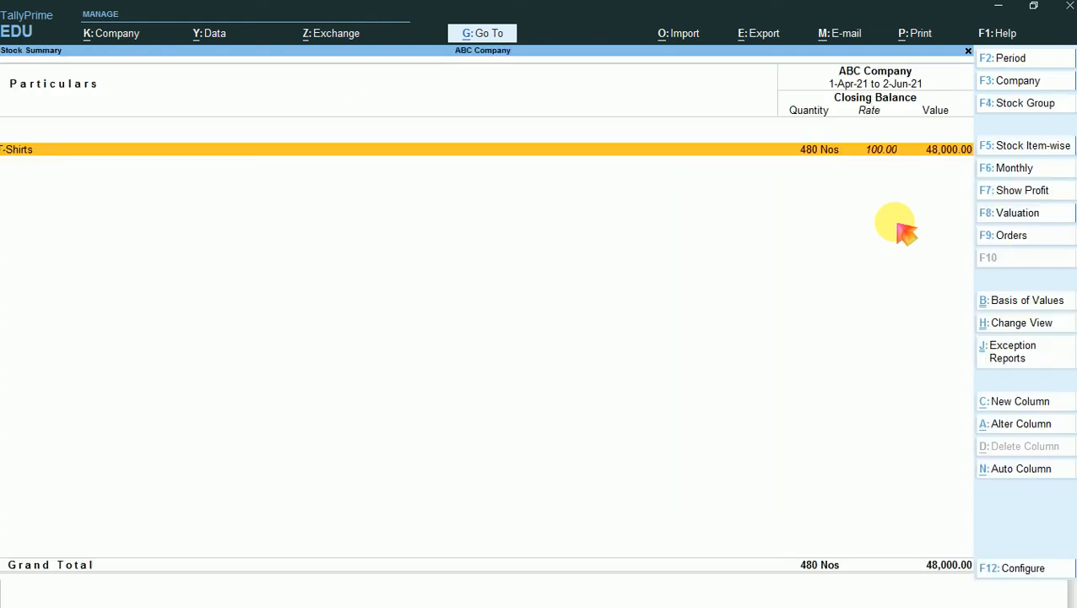
{"action": "key", "text": "F12"}
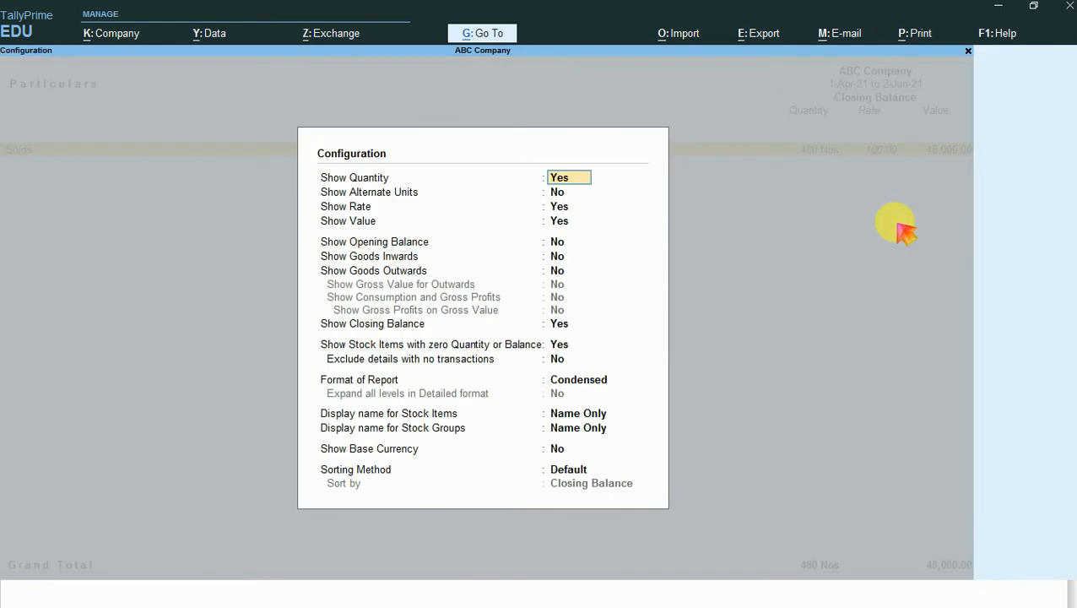
{"action": "key", "text": "Down"}
{"action": "key", "text": "Down"}
{"action": "key", "text": "Down"}
{"action": "key", "text": "Down"}
{"action": "key", "text": "Down"}
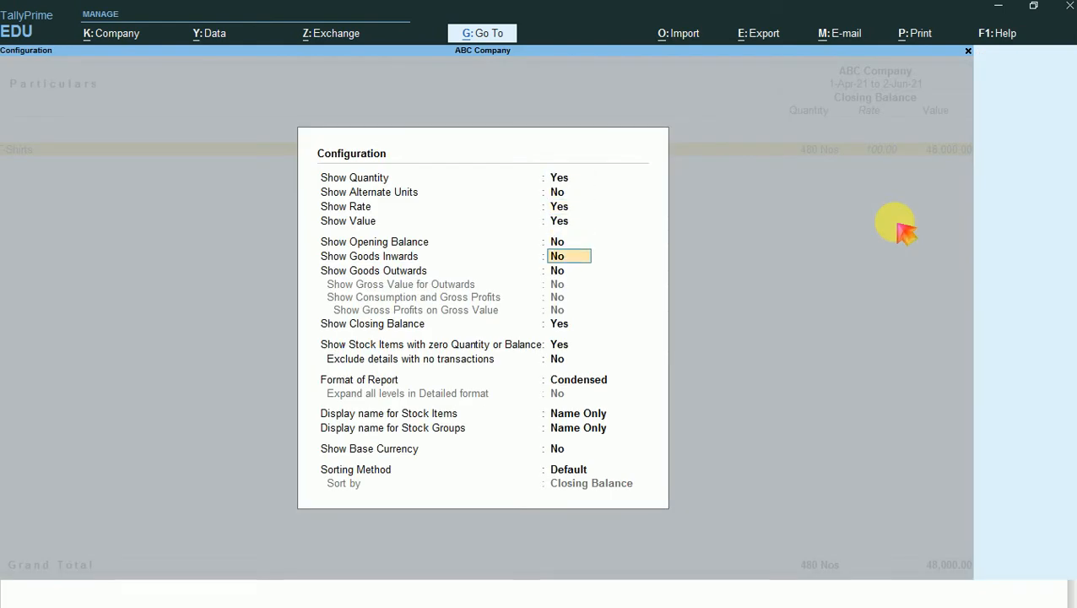
{"action": "type", "text": "y"}
{"action": "key", "text": "Return"}
{"action": "type", "text": "y"}
{"action": "key", "text": "Return"}
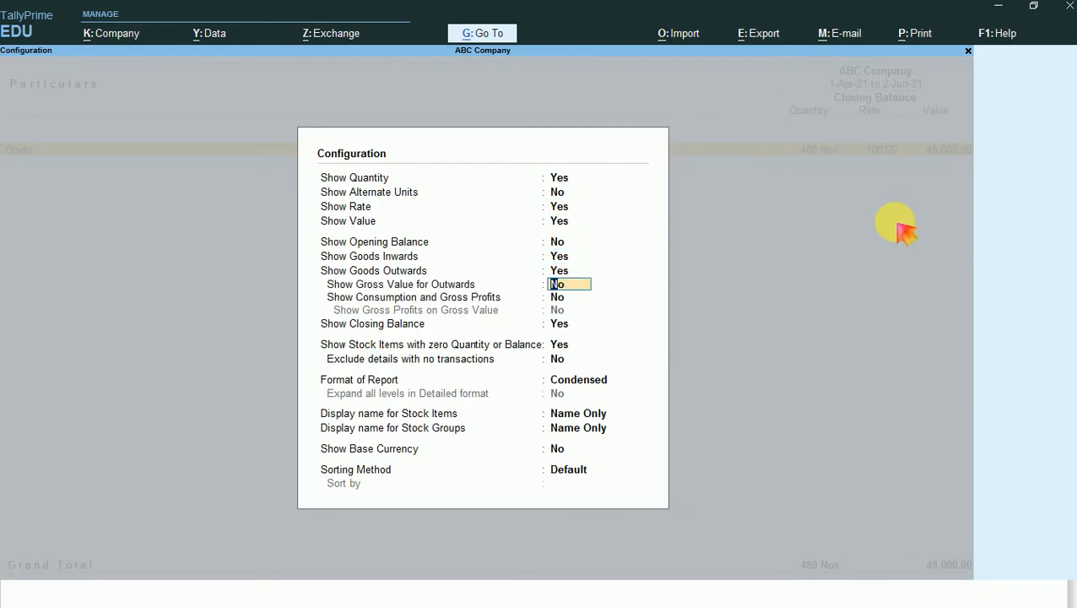
{"action": "key", "text": "ctrl+a"}
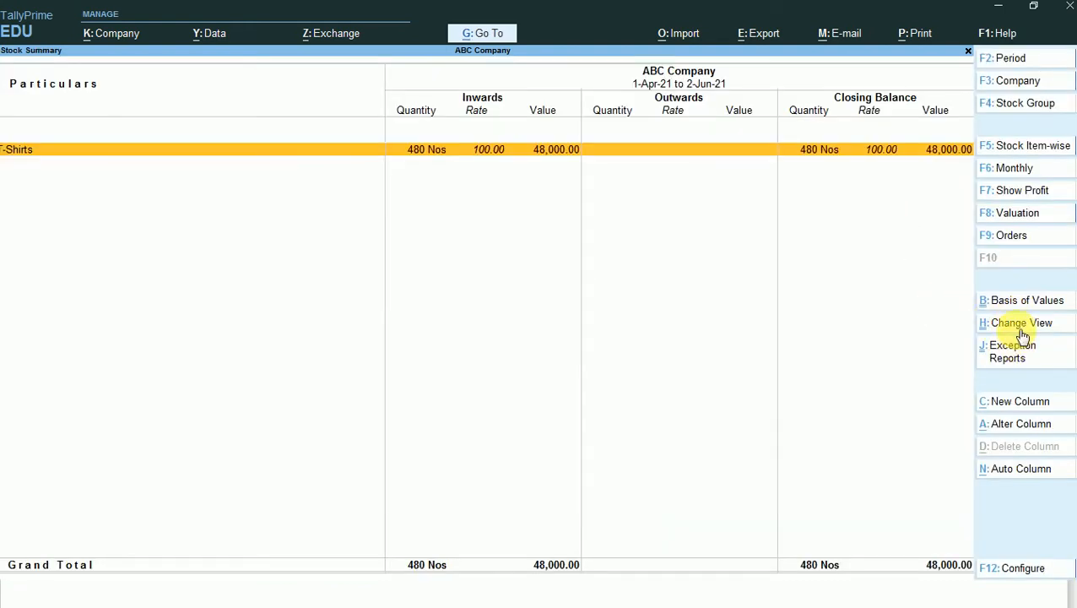
{"action": "left_click", "coordinate": [1016, 235]}
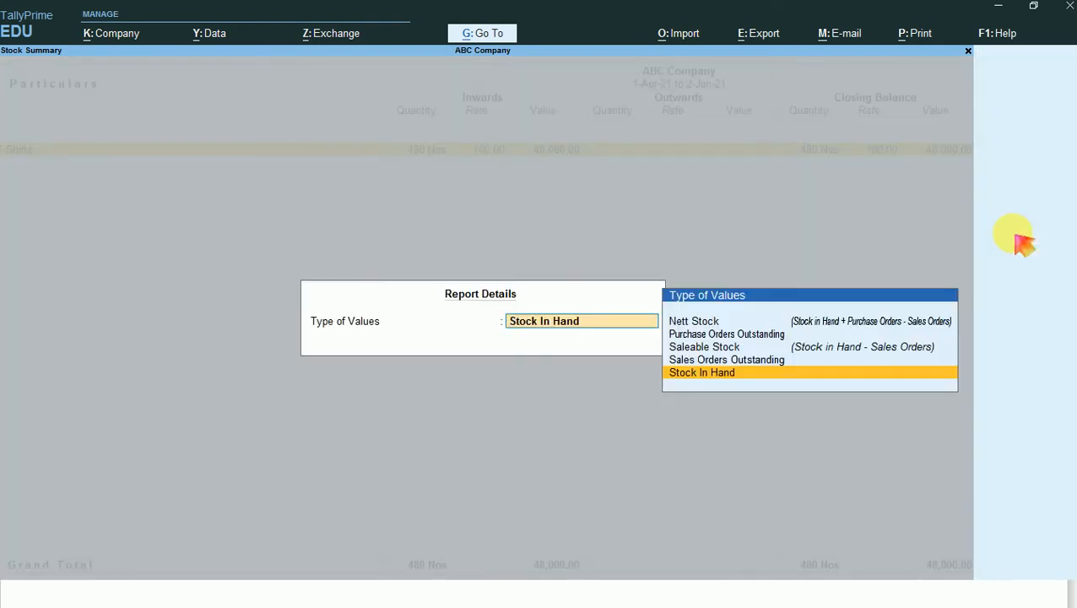
{"action": "key", "text": "Up"}
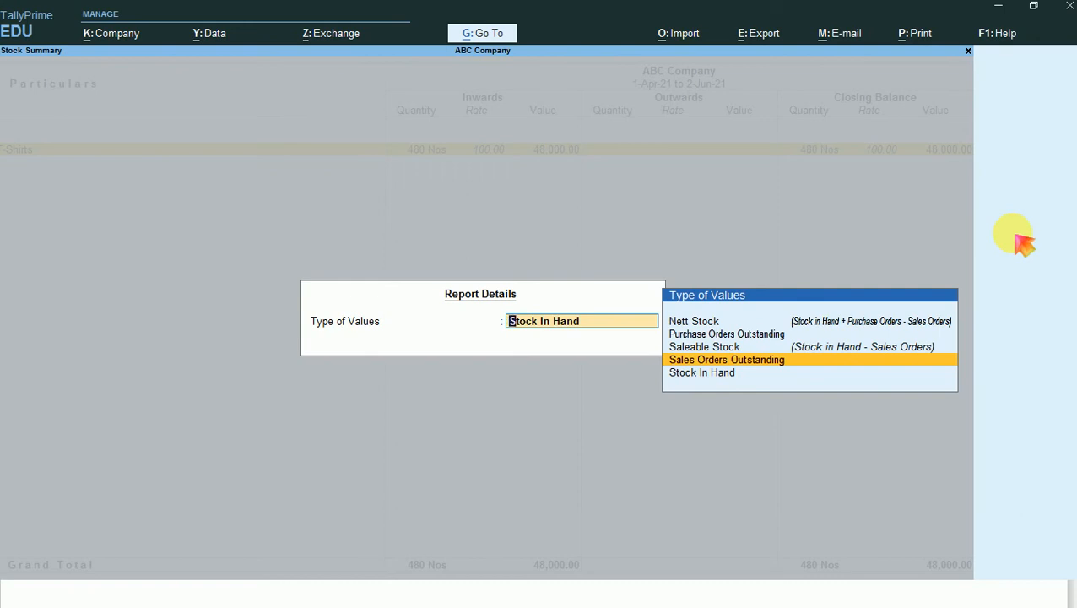
{"action": "key", "text": "Return"}
{"action": "key", "text": "Return"}
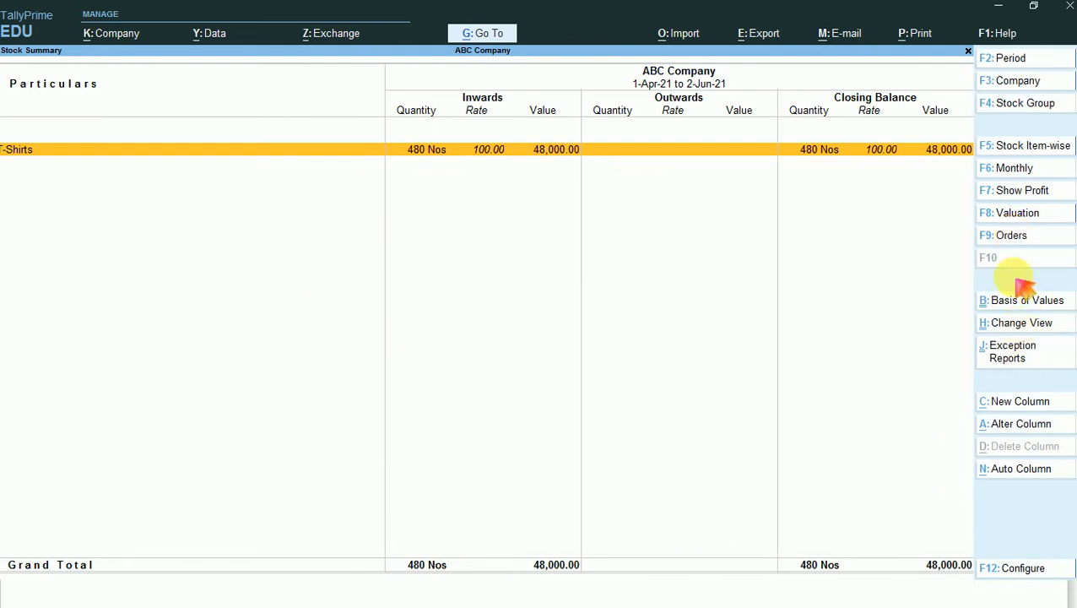
- Switch the Stock Summary's type of values to Purchase Orders Outstanding, keeping the due-orders-only option at No, and examine the T-Shirts' orders
{"action": "key", "text": "ctrl+b"}
{"action": "key", "text": "Up"}
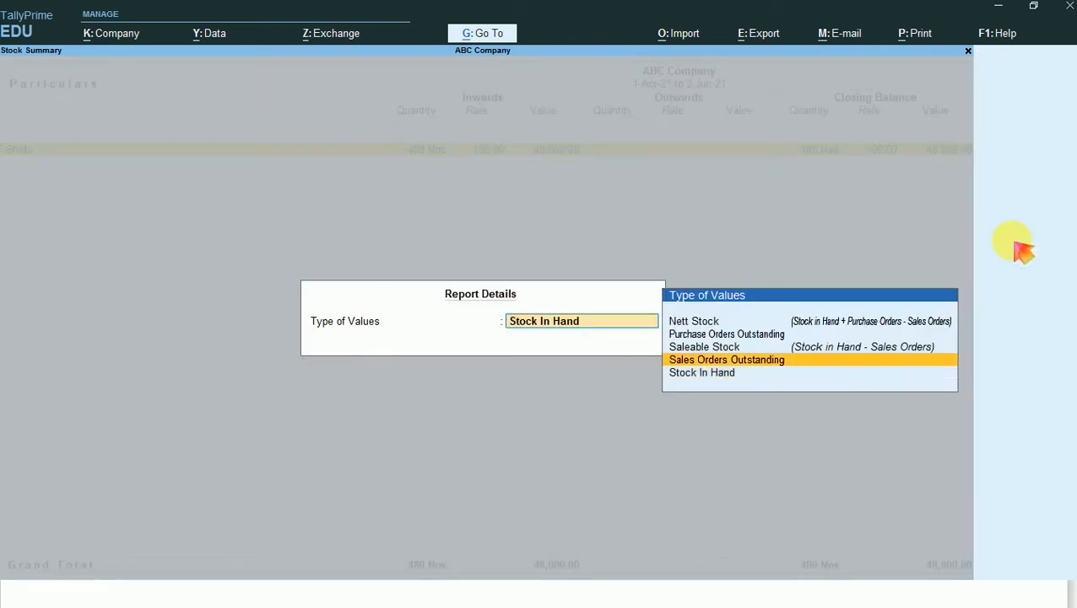
{"action": "key", "text": "Up"}
{"action": "key", "text": "Up"}
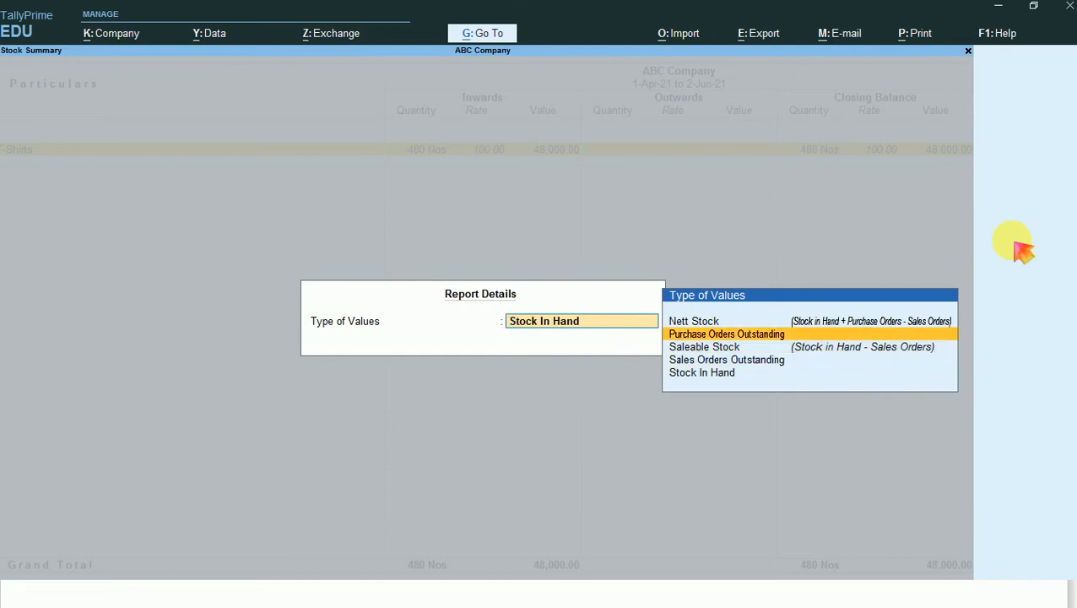
{"action": "key", "text": "Return"}
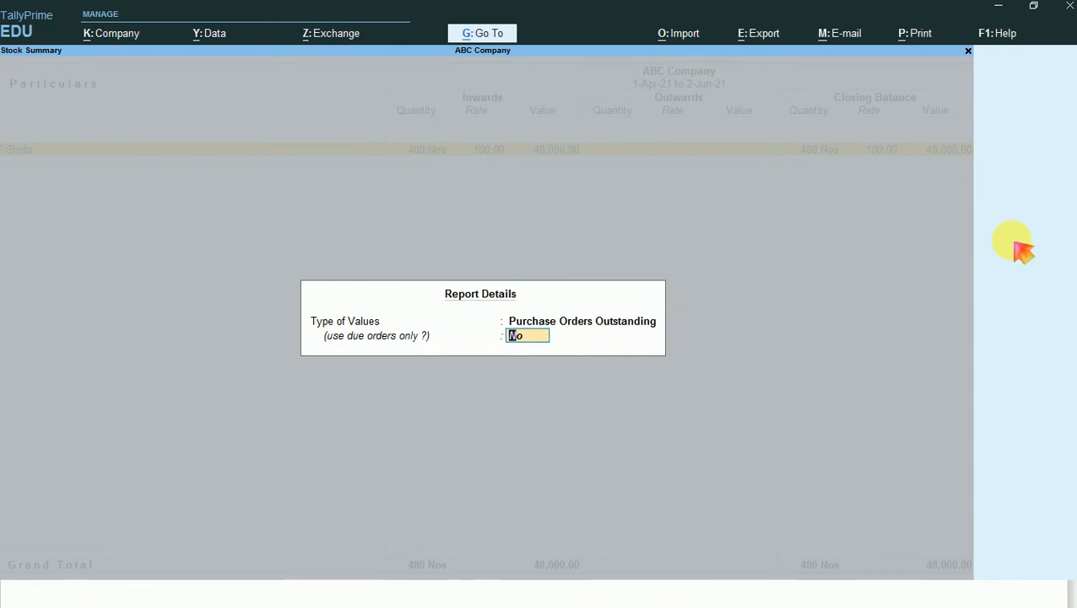
{"action": "key", "text": "Return"}
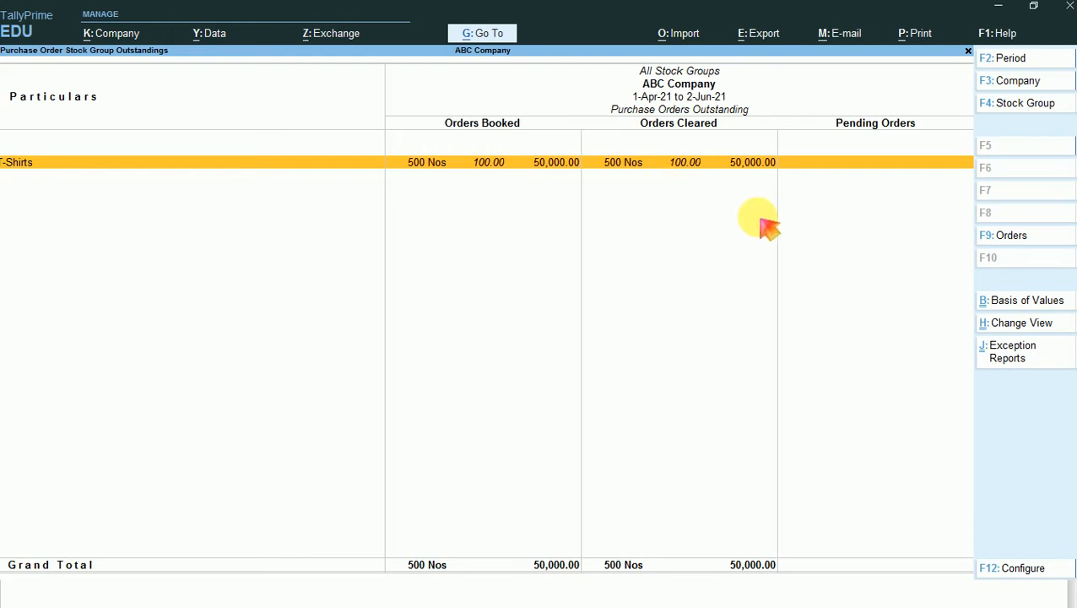
- Look through the views and related reports offered for the outstanding purchase orders, and return to the Gateway of Tally
{"action": "left_click", "coordinate": [1036, 327]}
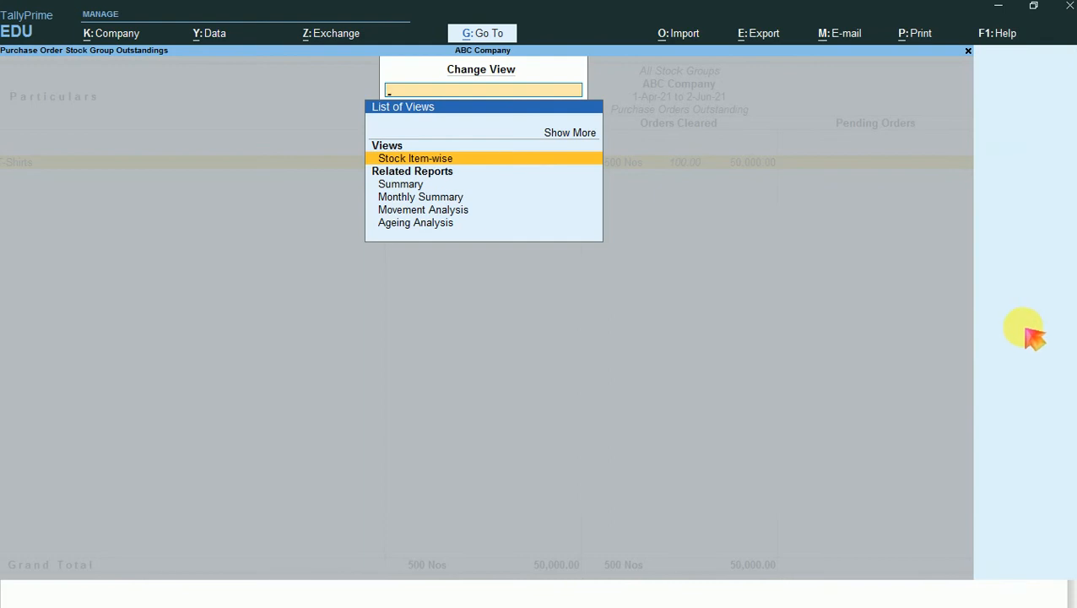
{"action": "key", "text": "Down"}
{"action": "key", "text": "Down"}
{"action": "key", "text": "Down"}
{"action": "key", "text": "Down"}
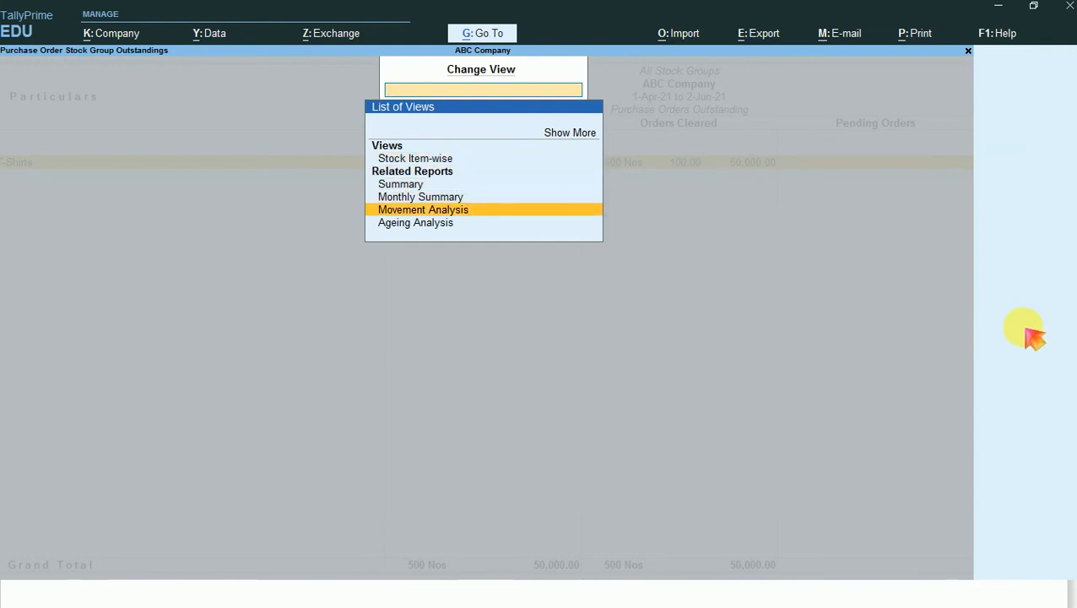
{"action": "key", "text": "Up"}
{"action": "key", "text": "Escape"}
{"action": "key", "text": "Escape"}
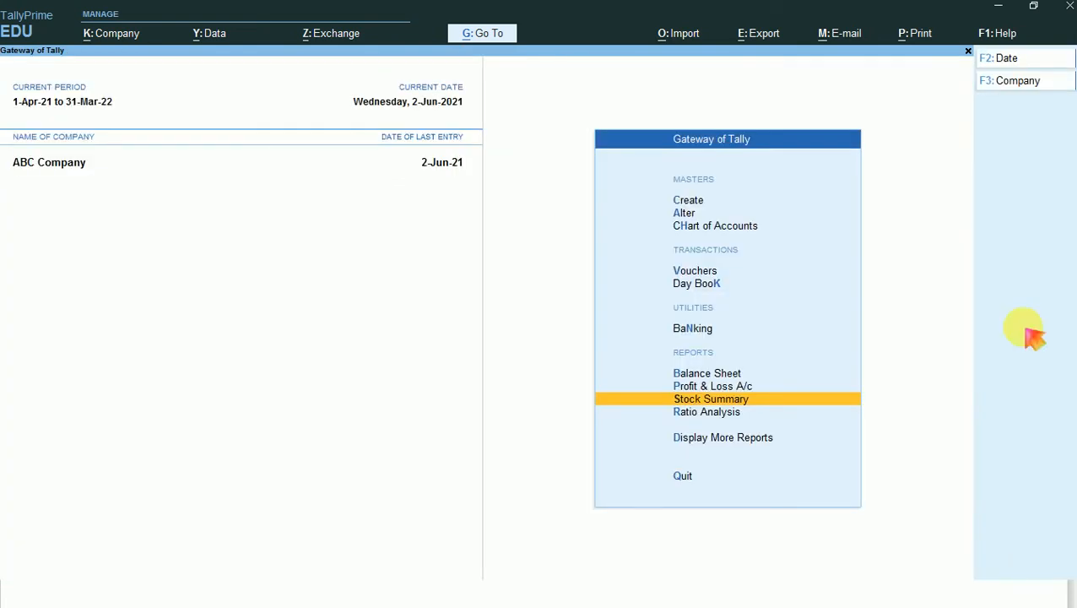
- Go to the Bills Payable report to see the pending bill of XYZ Creation
{"action": "key", "text": "alt+g"}
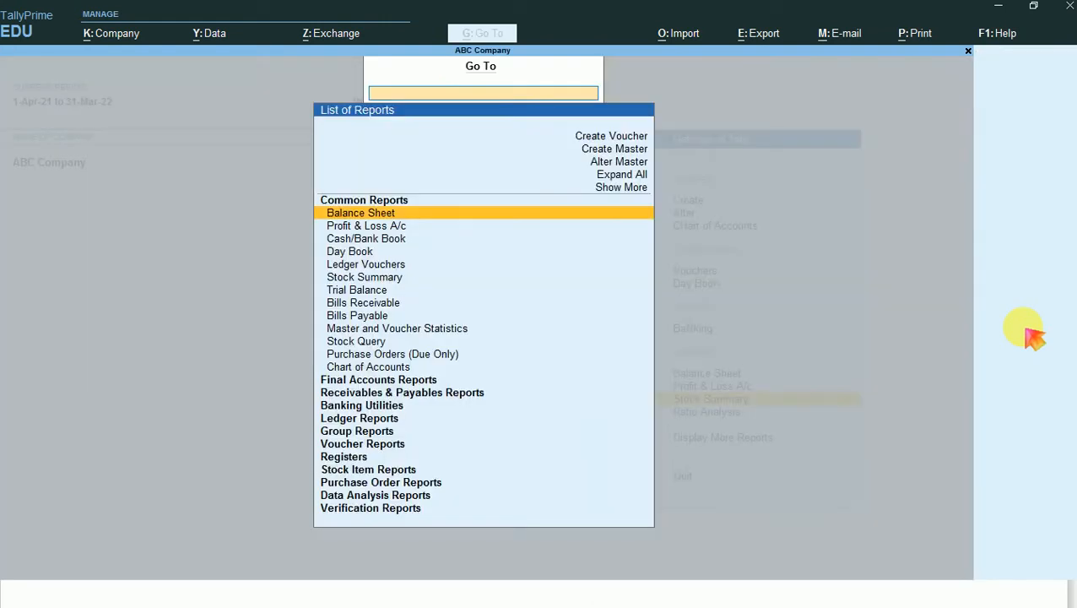
{"action": "key", "text": "Down"}
{"action": "key", "text": "Down"}
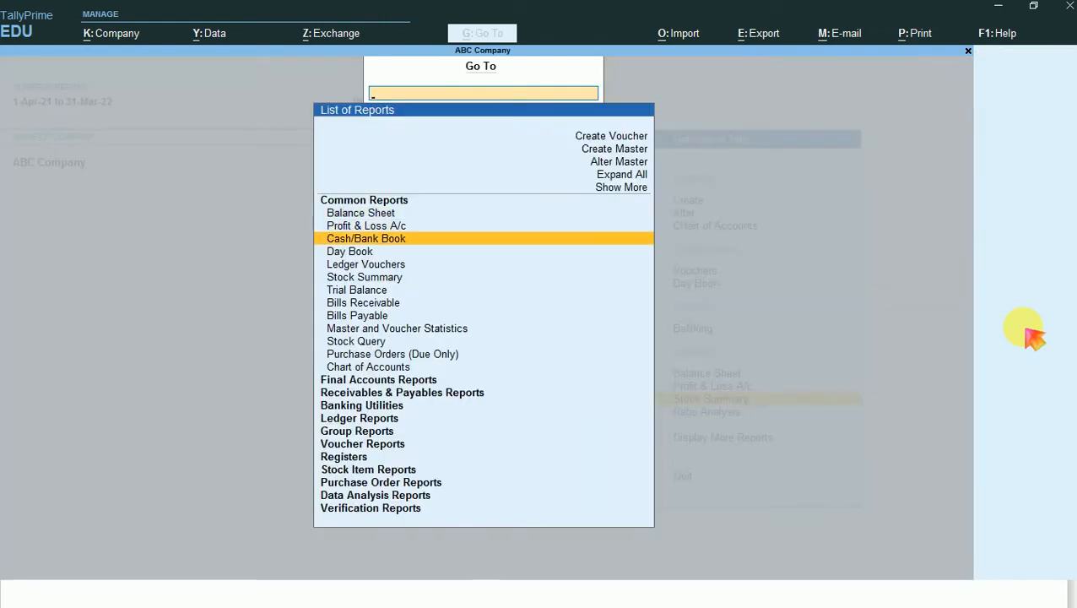
{"action": "key", "text": "Down"}
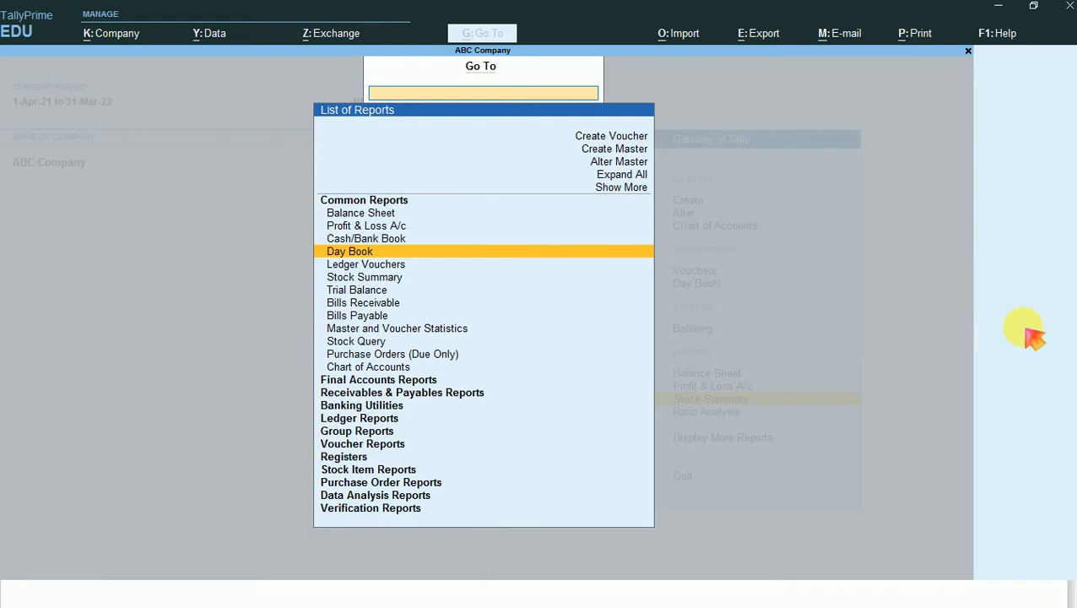
{"action": "key", "text": "Down"}
{"action": "key", "text": "Down"}
{"action": "key", "text": "Down"}
{"action": "key", "text": "Down"}
{"action": "key", "text": "Down"}
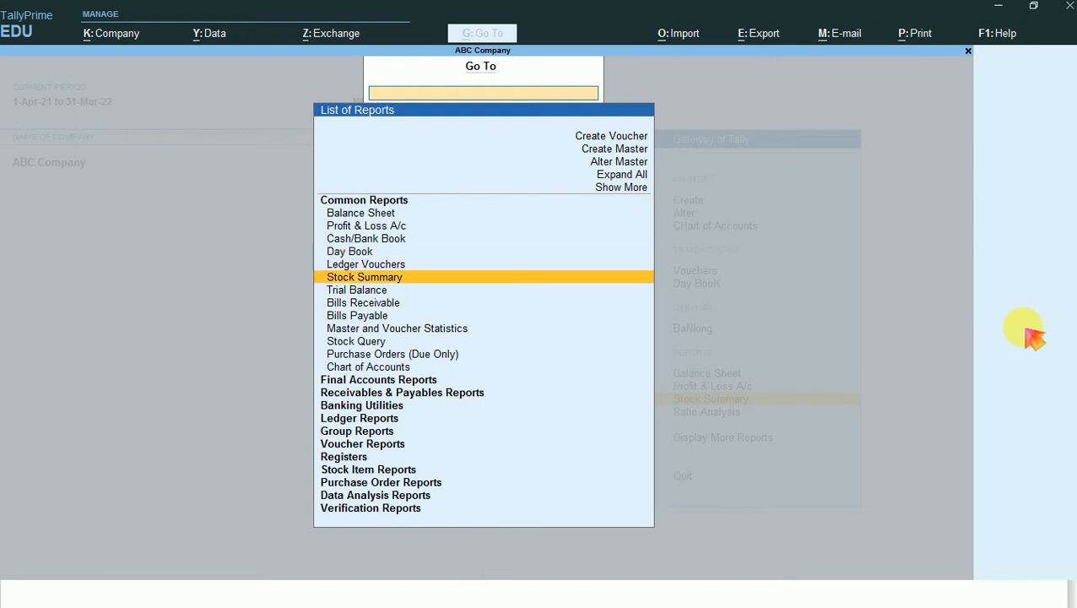
{"action": "key", "text": "Return"}
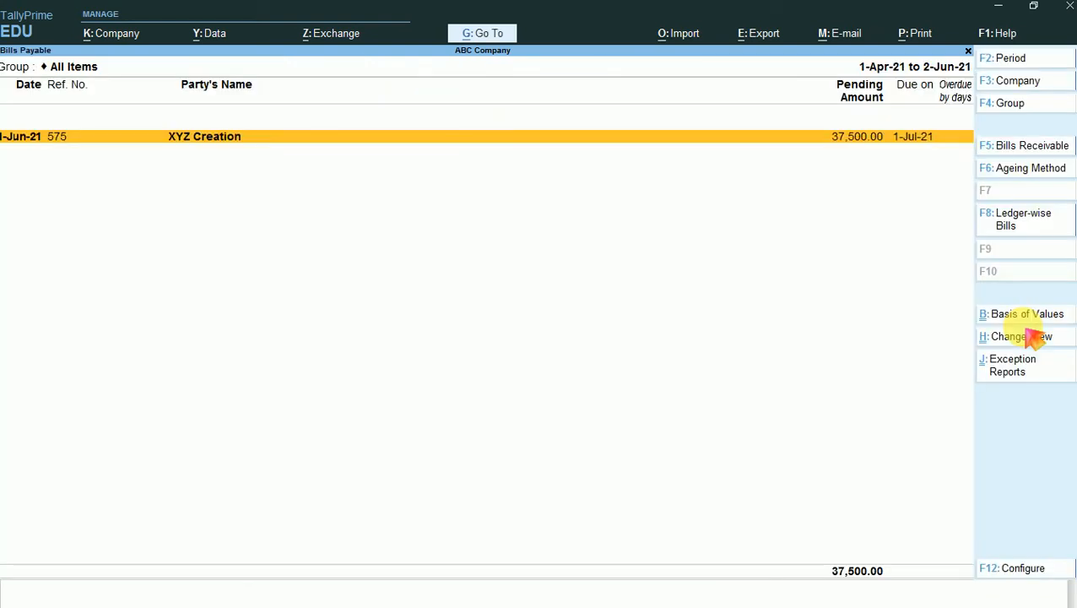
- Expand XYZ Creation's bill 575 to examine its purchase and debit note entries, and leave the report
{"action": "key", "text": "alt+f5"}
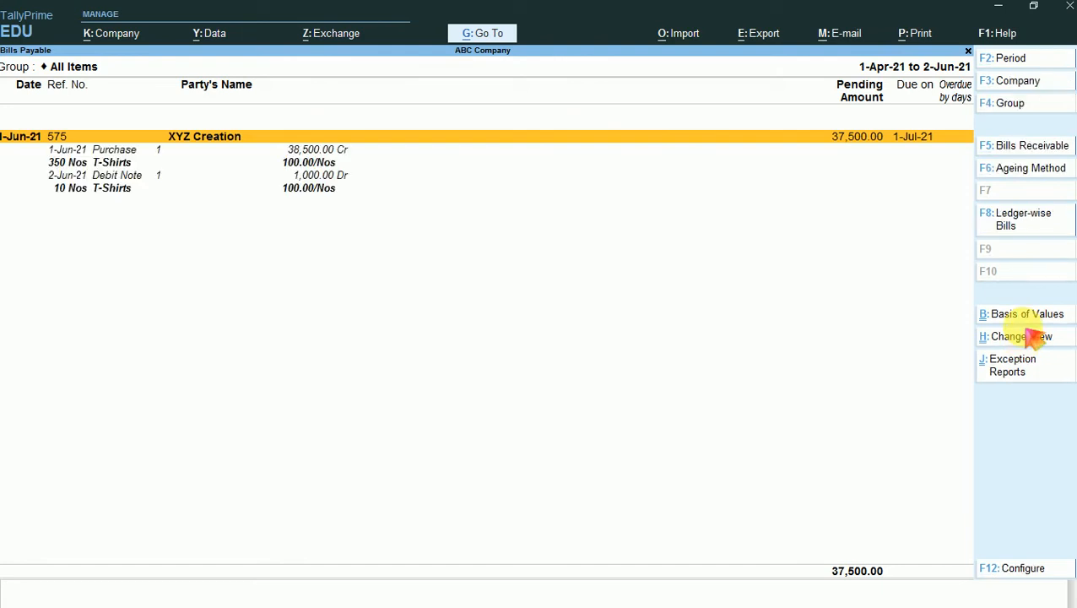
{"action": "key", "text": "Down"}
{"action": "key", "text": "Down"}
{"action": "key", "text": "Down"}
{"action": "key", "text": "Down"}
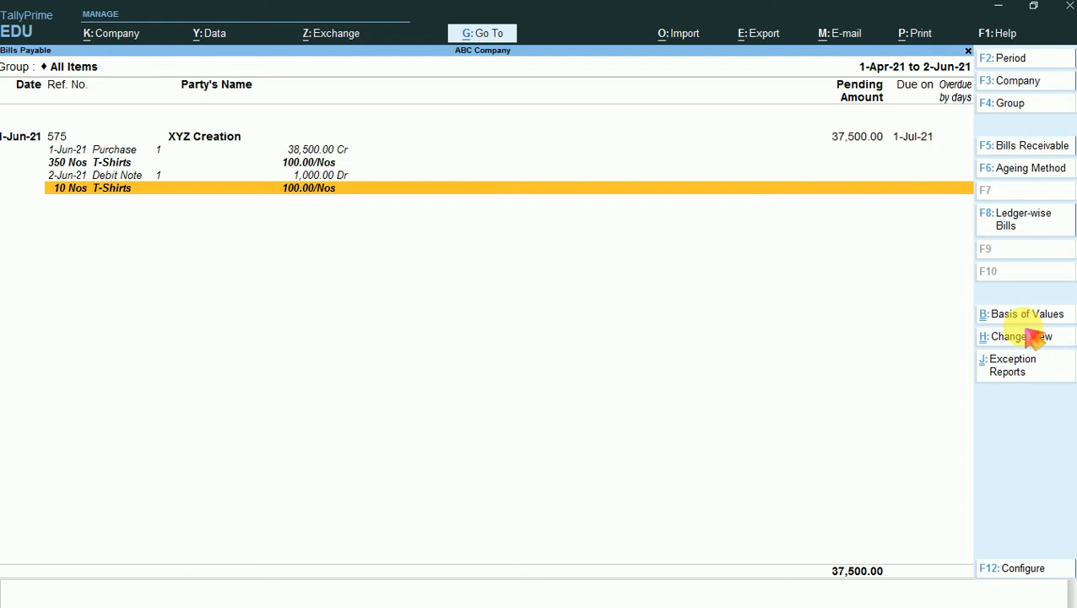
{"action": "key", "text": "Escape"}
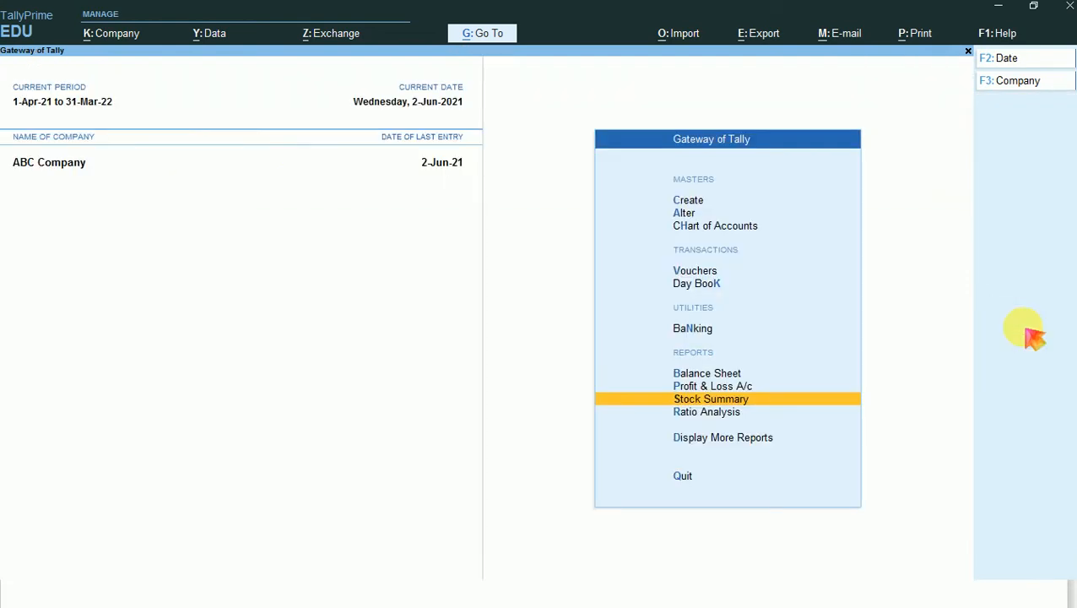
- Go to the Purchase Orders (Due Only) report within the Purchase Order Reports
{"action": "key", "text": "alt+g"}
{"action": "key", "text": "Down"}
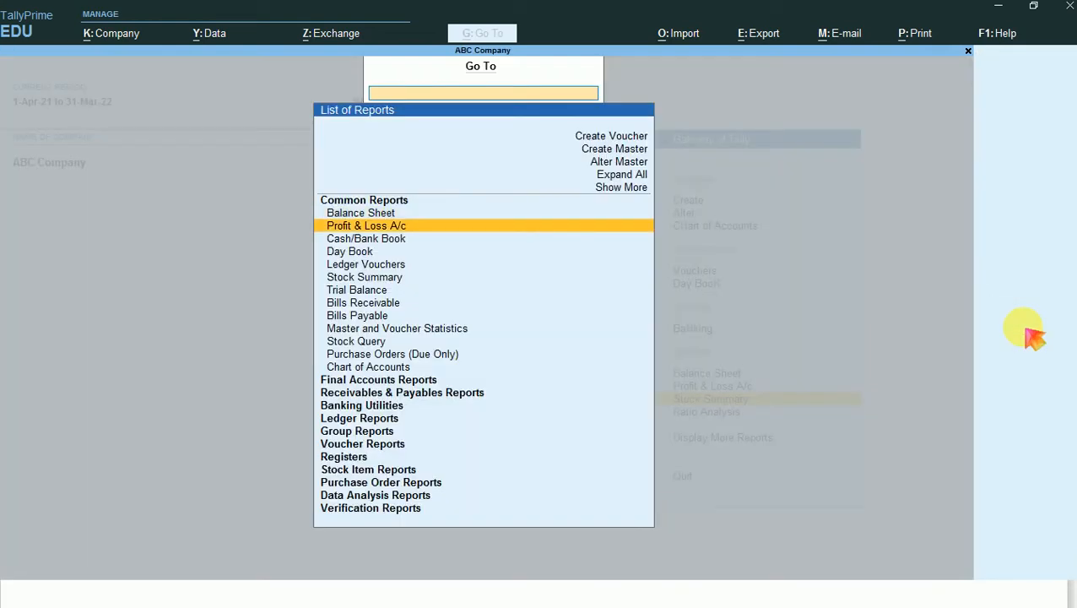
{"action": "key", "text": "Down"}
{"action": "key", "text": "Down"}
{"action": "key", "text": "Down"}
{"action": "key", "text": "Down"}
{"action": "key", "text": "Down"}
{"action": "key", "text": "Down"}
{"action": "key", "text": "Down"}
{"action": "key", "text": "Down"}
{"action": "key", "text": "Down"}
{"action": "key", "text": "Down"}
{"action": "key", "text": "Down"}
{"action": "key", "text": "Down"}
{"action": "key", "text": "Down"}
{"action": "key", "text": "Down"}
{"action": "key", "text": "Down"}
{"action": "key", "text": "Down"}
{"action": "key", "text": "Down"}
{"action": "key", "text": "Down"}
{"action": "key", "text": "Down"}
{"action": "key", "text": "Down"}
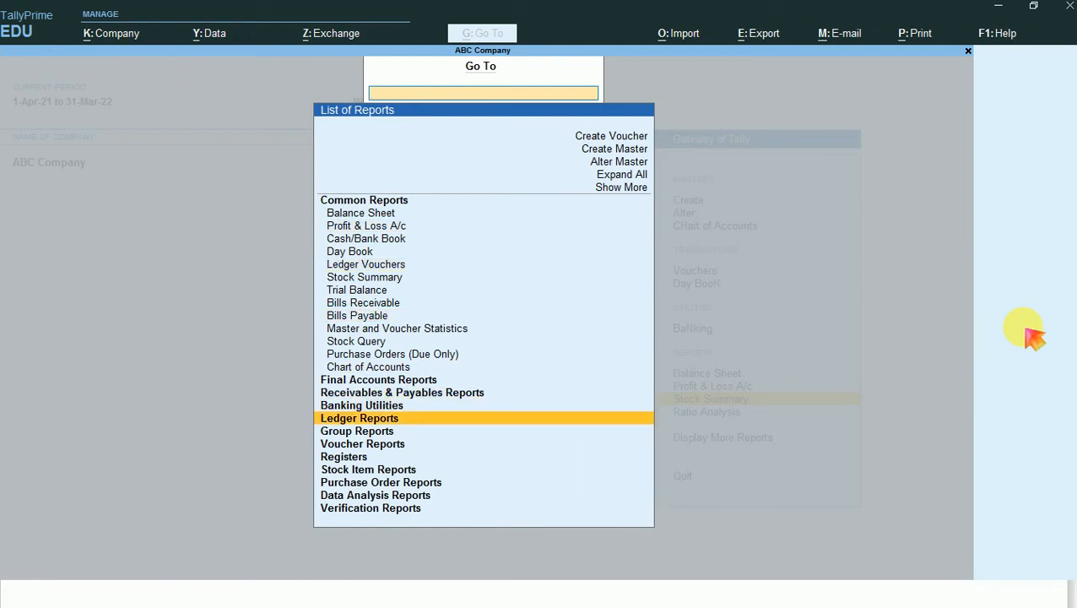
{"action": "key", "text": "Return"}
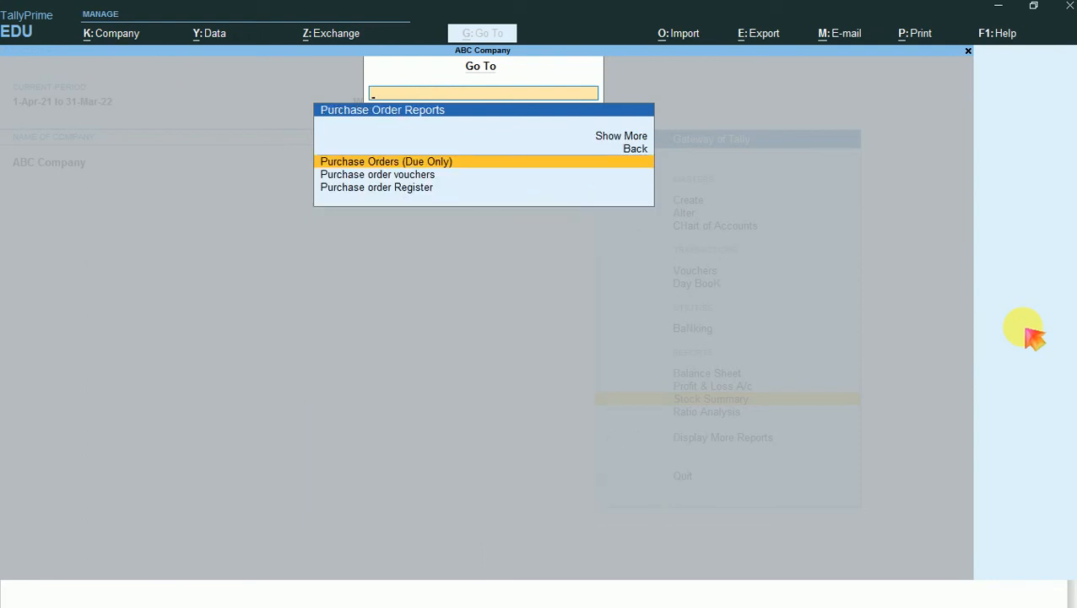
{"action": "key", "text": "Return"}
- Configure the purchase orders report to also show cleared purchase orders
{"action": "key", "text": "F12"}
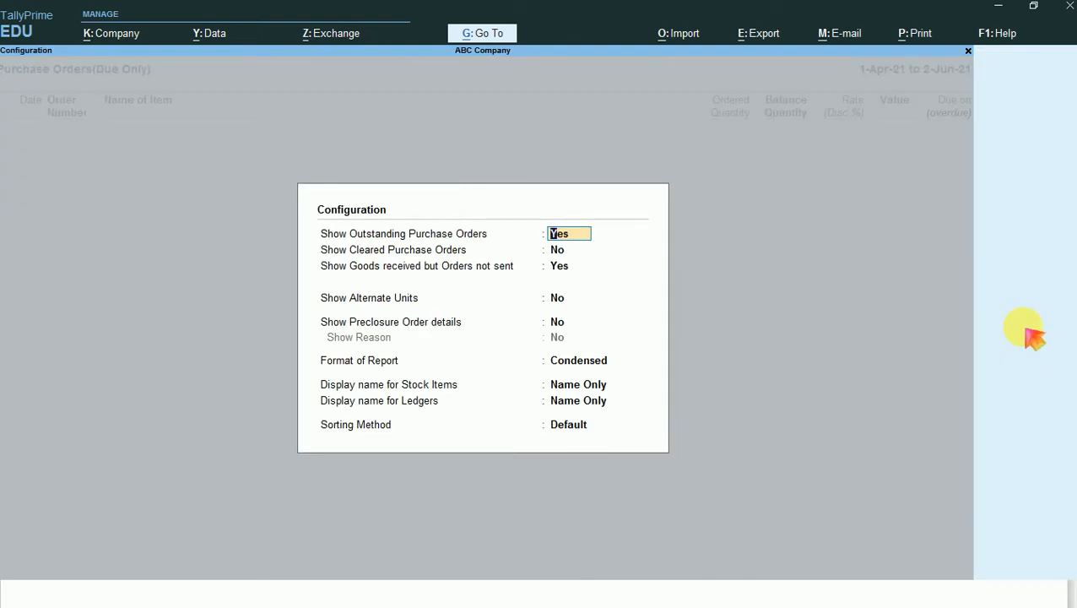
{"action": "key", "text": "Return"}
{"action": "type", "text": "y"}
{"action": "key", "text": "Return"}
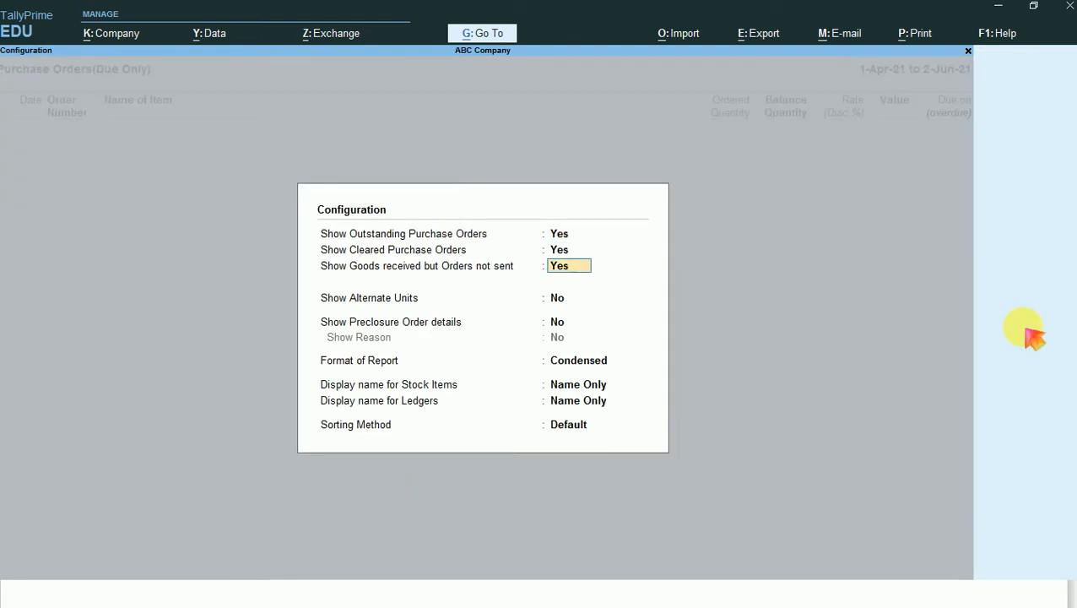
{"action": "key", "text": "ctrl+a"}
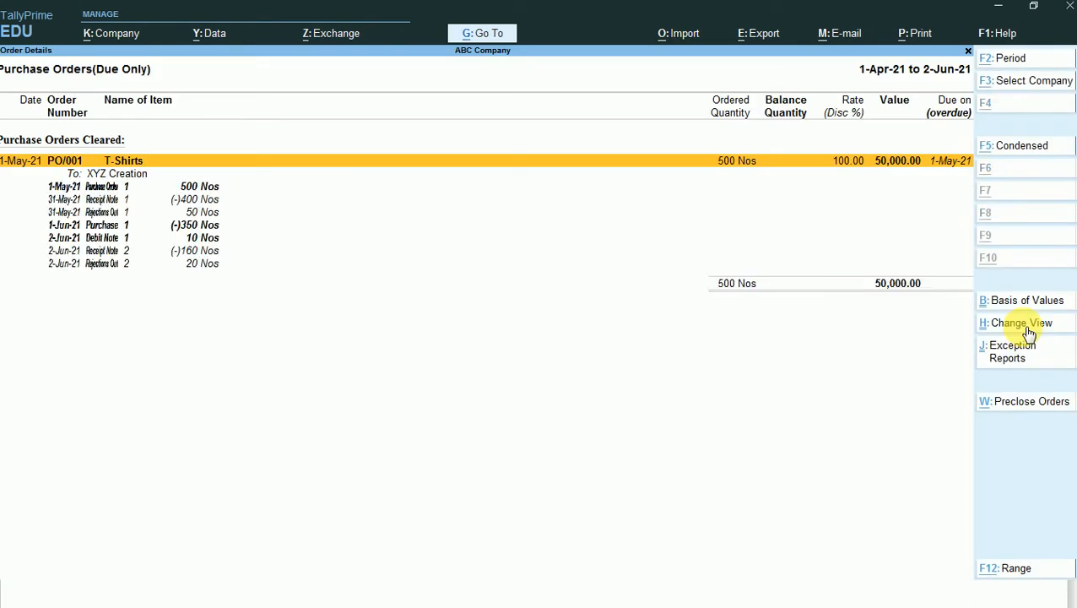
- Examine the receipt note, rejection, purchase and debit note entries listed under the T-Shirts order PO/001
{"action": "key", "text": "Down"}
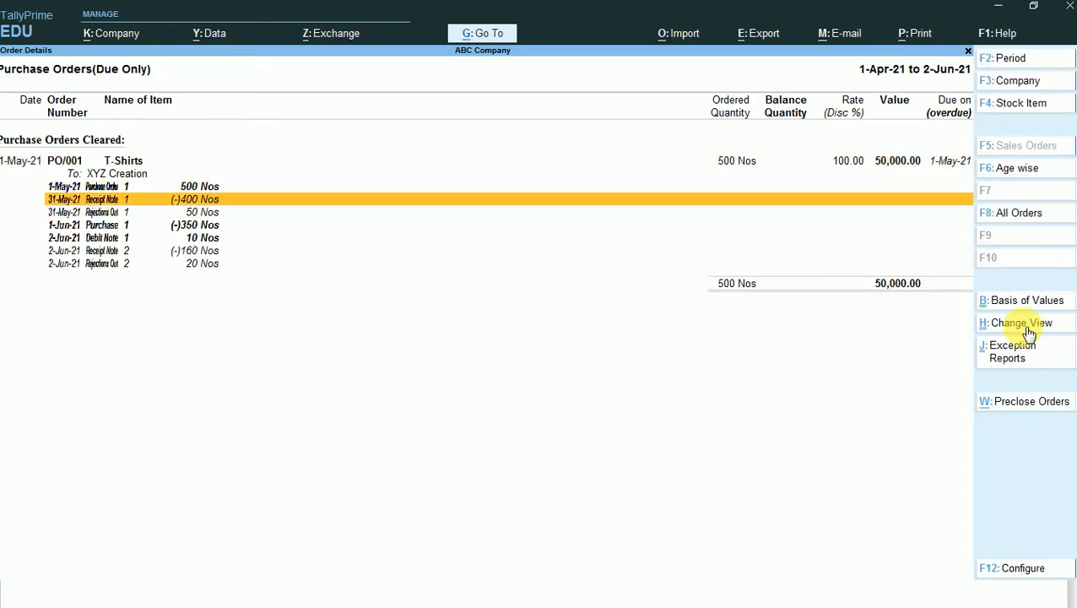
{"action": "key", "text": "Down"}
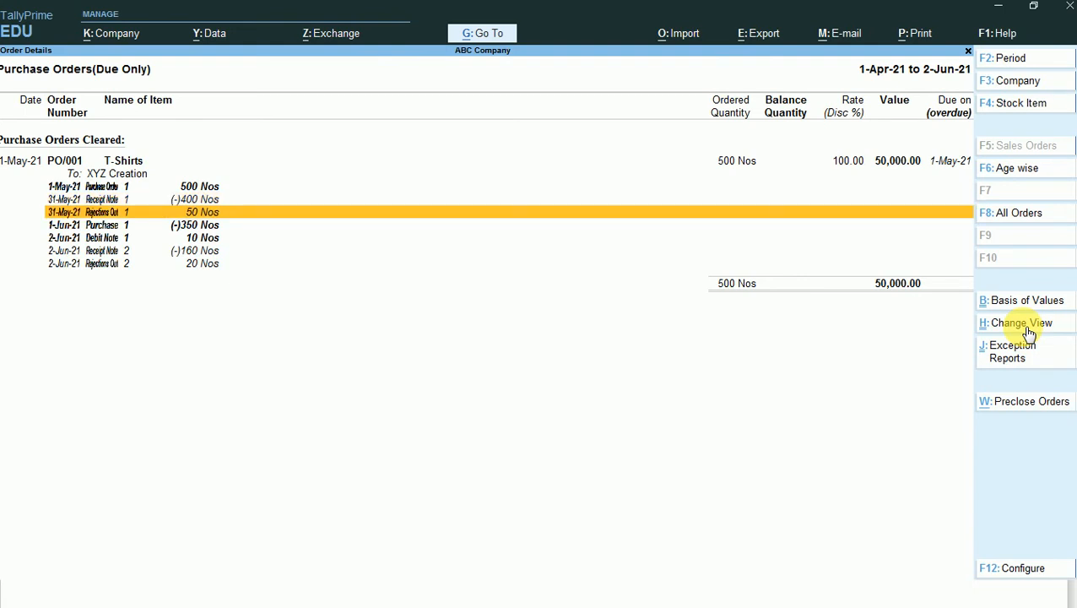
{"action": "key", "text": "Down"}
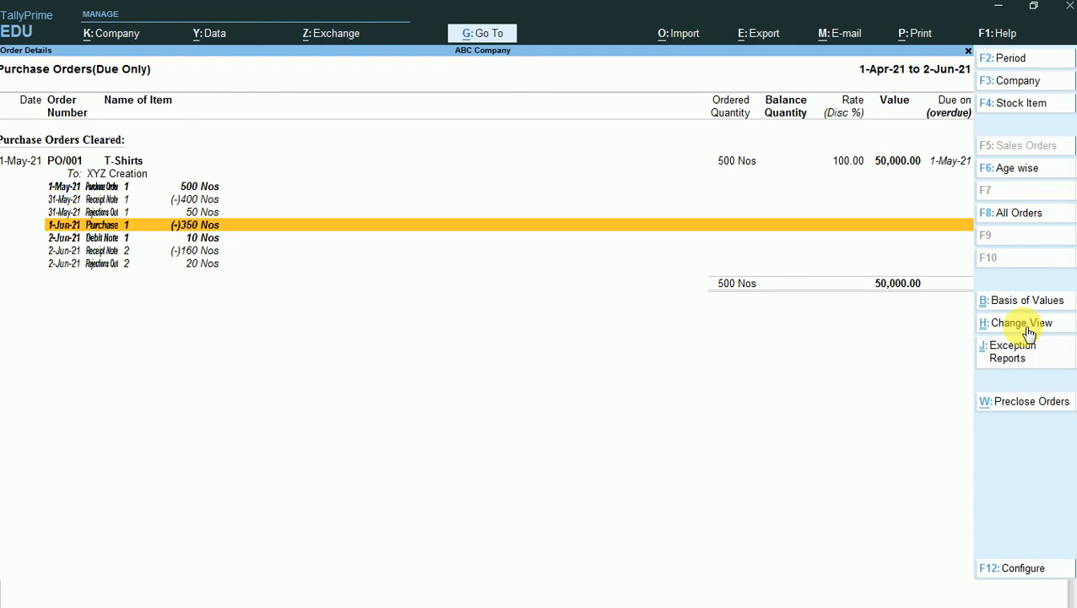
{"action": "key", "text": "Down"}
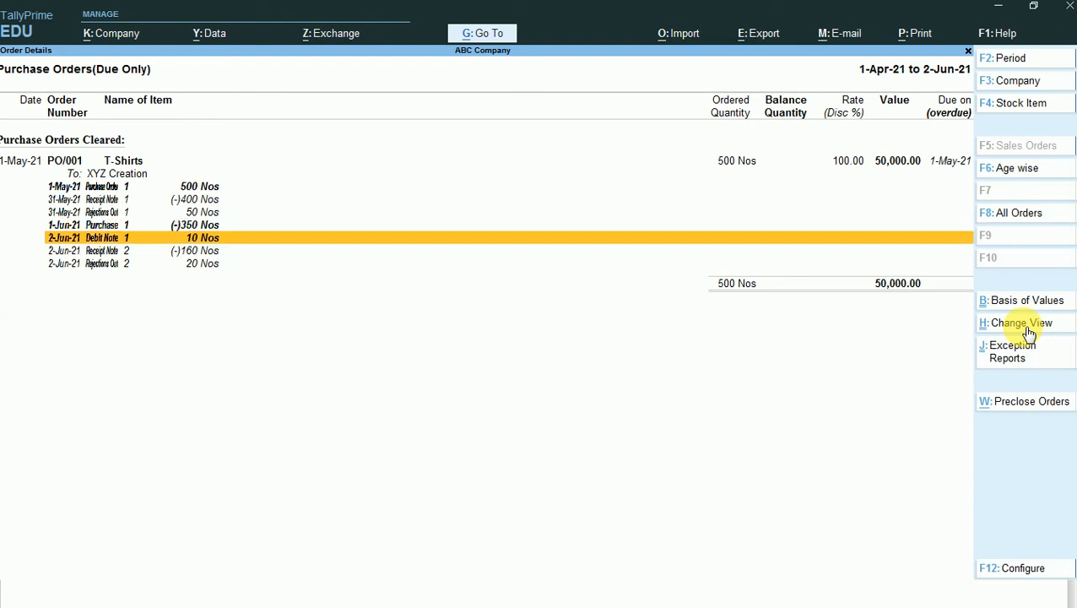
{"action": "key", "text": "Down"}
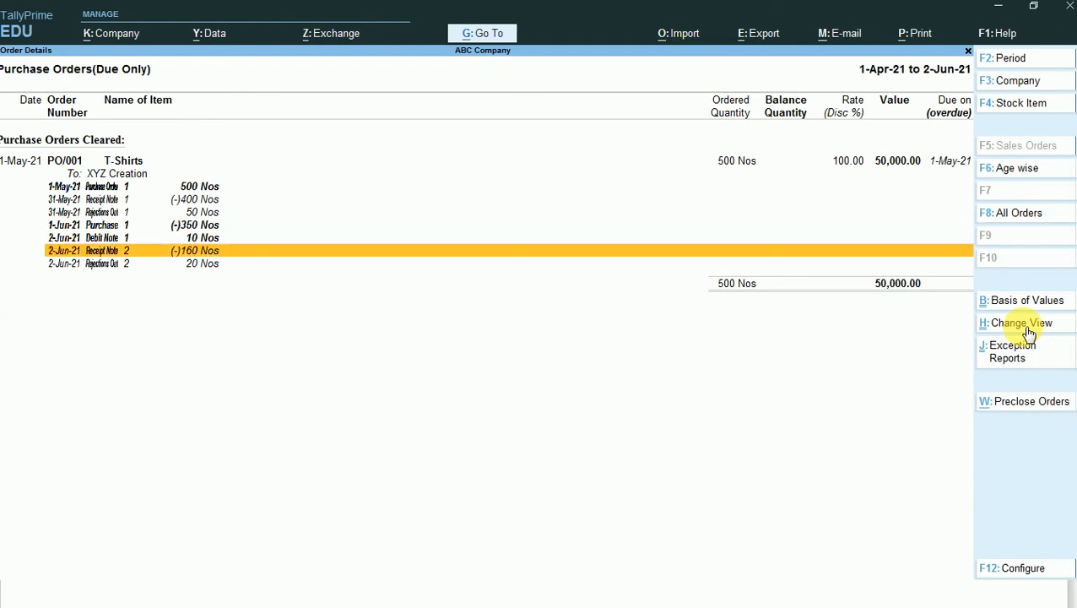
{"action": "key", "text": "Up"}
{"action": "key", "text": "Up"}
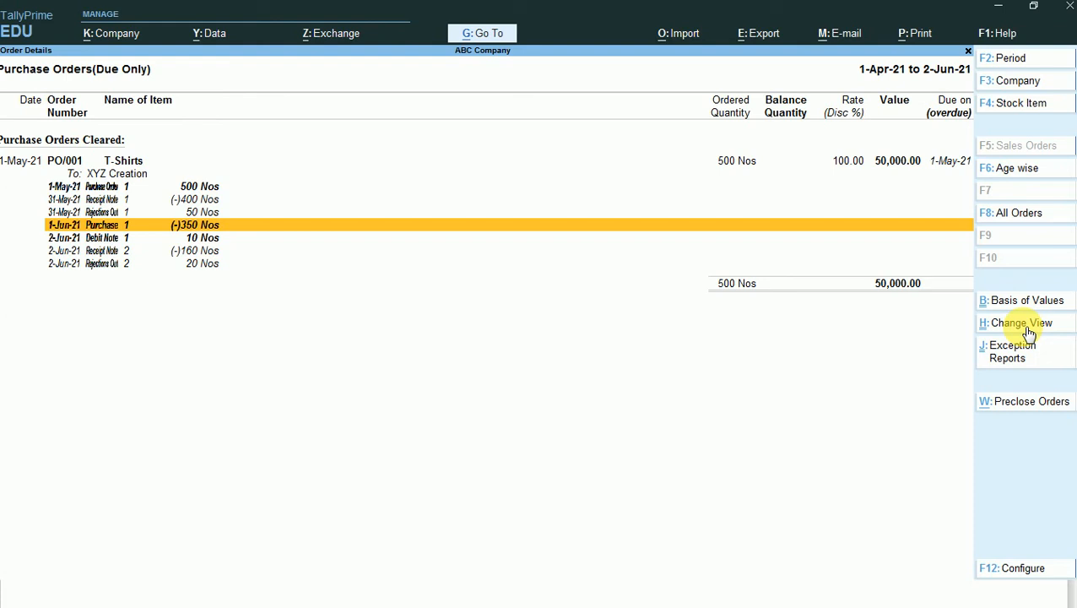
{"action": "key", "text": "Up"}
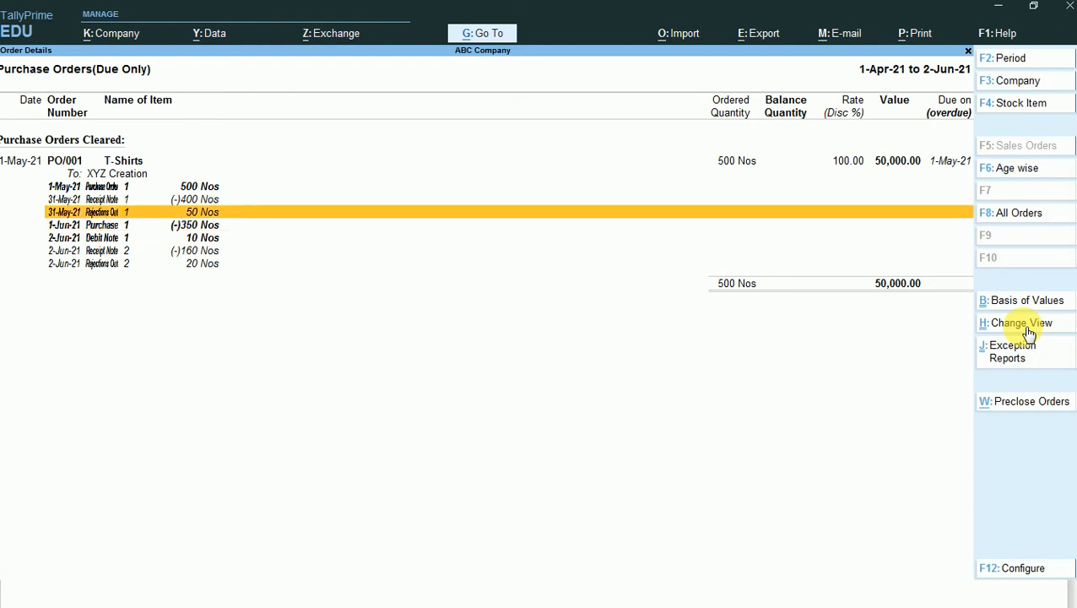
{"action": "key", "text": "Up"}
{"action": "key", "text": "Down"}
{"action": "key", "text": "Down"}
{"action": "key", "text": "Down"}
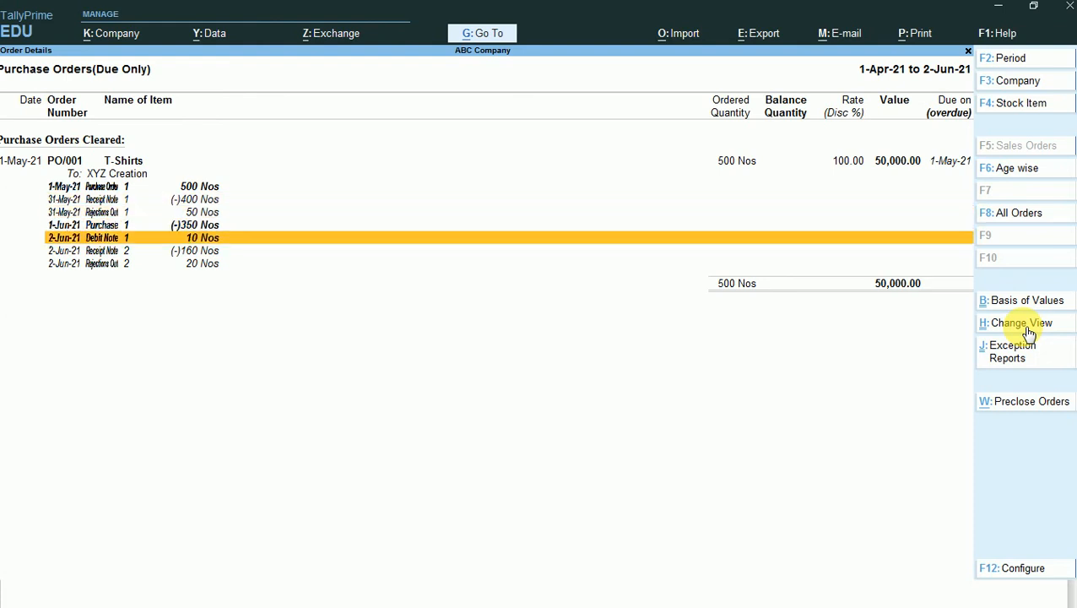
{"action": "key", "text": "Down"}
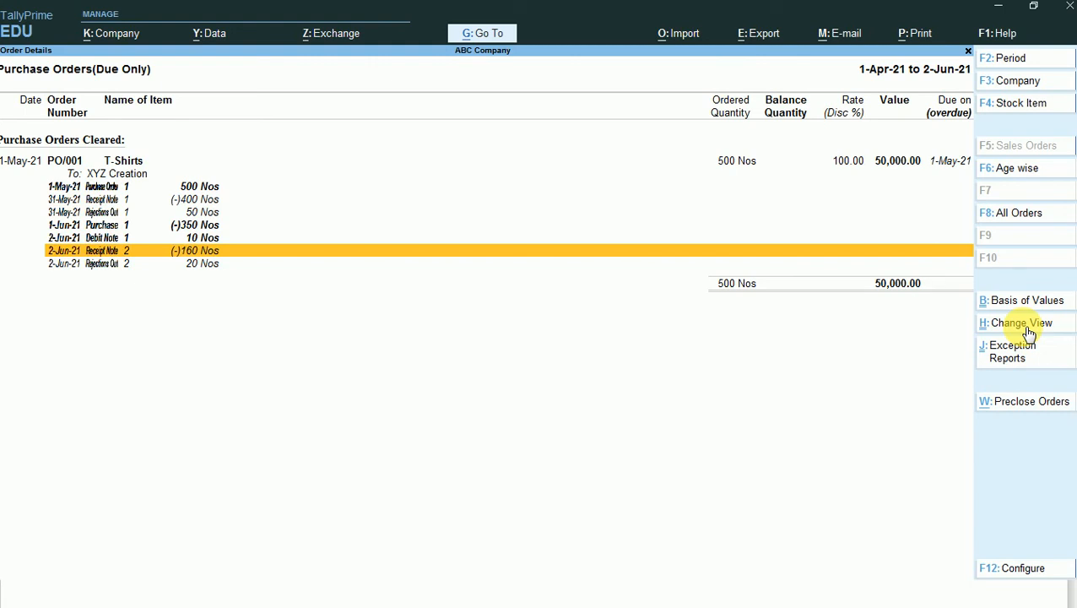
- Expand all report categories in the Go To list of reports
{"action": "key", "text": "alt+g"}
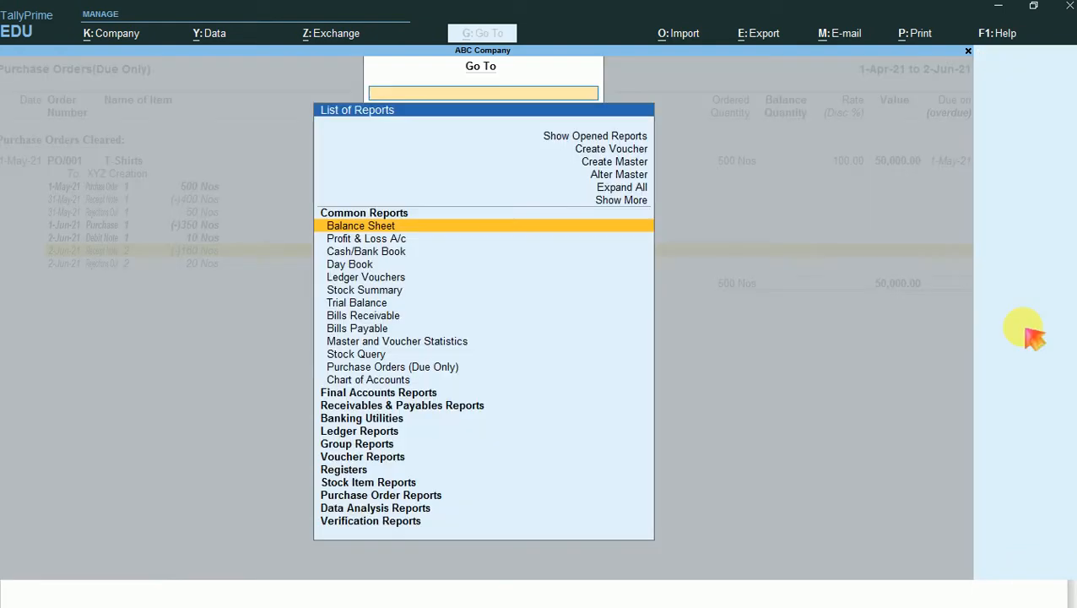
{"action": "key", "text": "Up"}
{"action": "key", "text": "Up"}
{"action": "key", "text": "Up"}
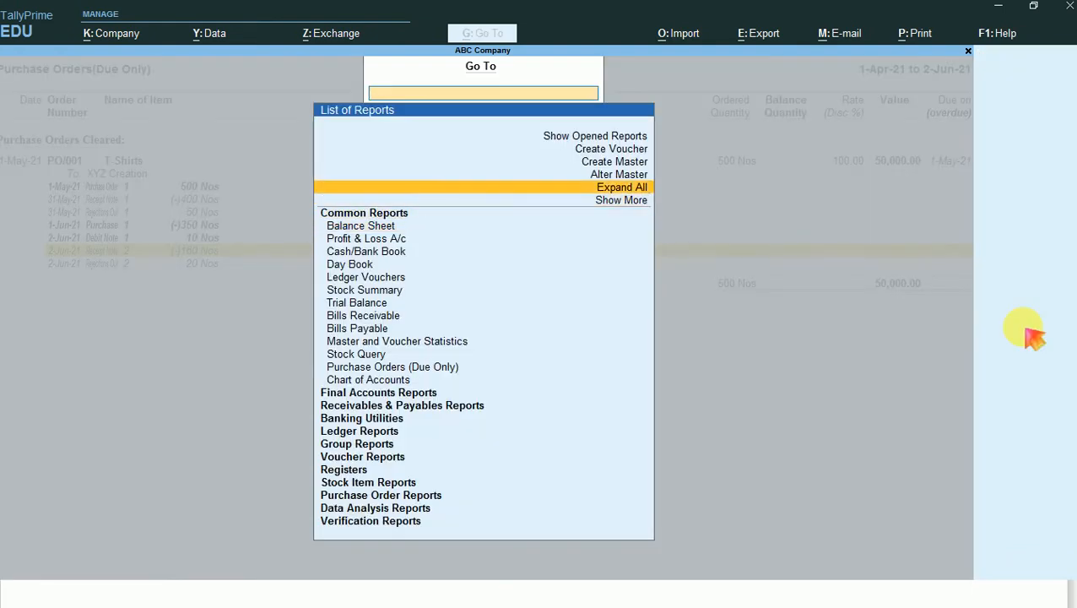
{"action": "key", "text": "Return"}
- Find and open the Purchase Bills Pending report among the Purchase Tracking Reports, and switch it to the detailed format
{"action": "key", "text": "Down"}
{"action": "key", "text": "Down"}
{"action": "key", "text": "Down"}
{"action": "key", "text": "Down"}
{"action": "key", "text": "Down"}
{"action": "key", "text": "Down"}
{"action": "key", "text": "Down"}
{"action": "key", "text": "Down"}
{"action": "key", "text": "Down"}
{"action": "key", "text": "Down"}
{"action": "key", "text": "Down"}
{"action": "key", "text": "Down"}
{"action": "key", "text": "Down"}
{"action": "key", "text": "Down"}
{"action": "key", "text": "Down"}
{"action": "key", "text": "Down"}
{"action": "key", "text": "Down"}
{"action": "key", "text": "Down"}
{"action": "key", "text": "Down"}
{"action": "key", "text": "Down"}
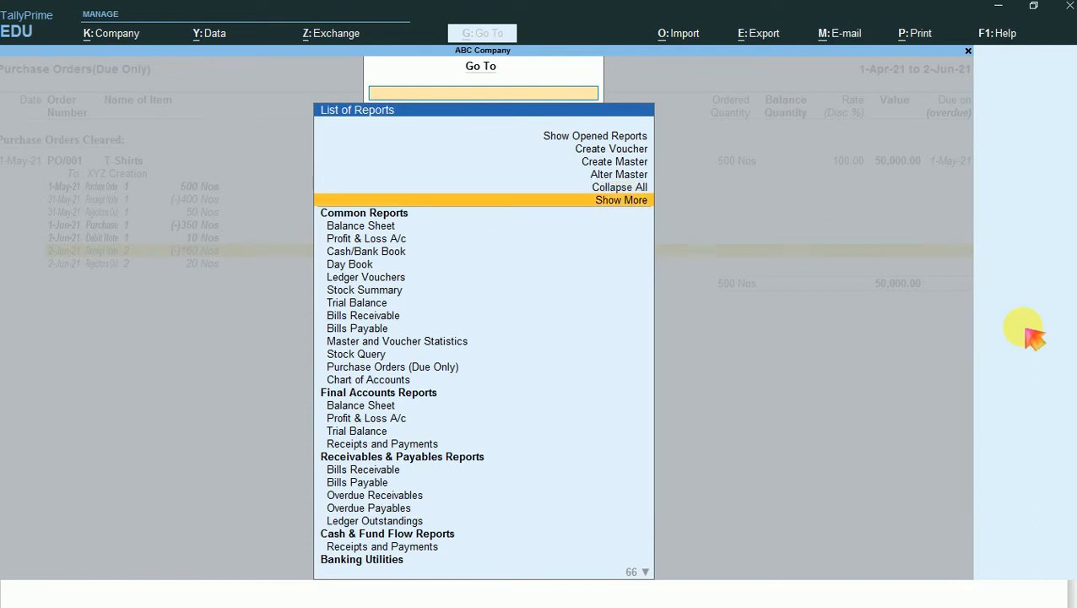
{"action": "key", "text": "Down"}
{"action": "key", "text": "Down"}
{"action": "key", "text": "Down"}
{"action": "key", "text": "Down"}
{"action": "key", "text": "Down"}
{"action": "key", "text": "Down"}
{"action": "key", "text": "Down"}
{"action": "key", "text": "Down"}
{"action": "key", "text": "Down"}
{"action": "key", "text": "Down"}
{"action": "key", "text": "Down"}
{"action": "key", "text": "Down"}
{"action": "key", "text": "Down"}
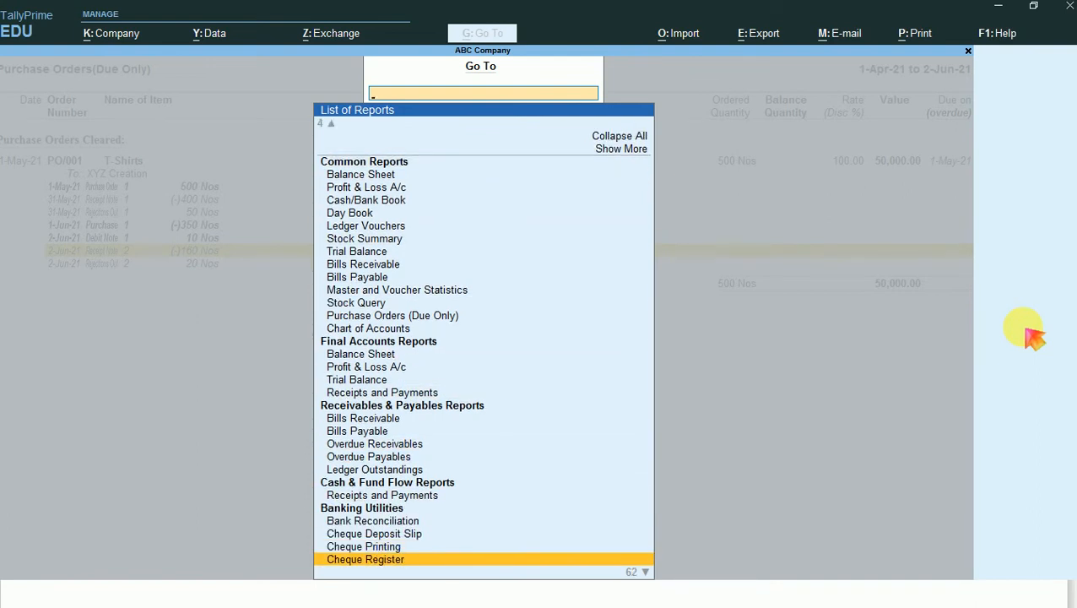
{"action": "key", "text": "Down"}
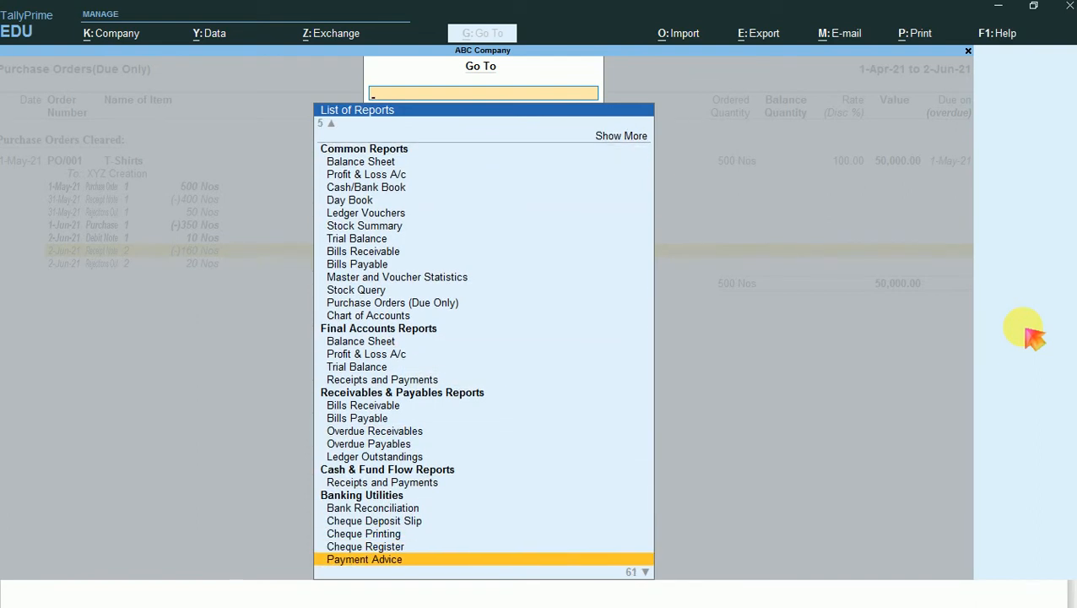
{"action": "key", "text": "Down"}
{"action": "key", "text": "Down"}
{"action": "key", "text": "Down"}
{"action": "key", "text": "Down"}
{"action": "key", "text": "Down"}
{"action": "key", "text": "Down"}
{"action": "key", "text": "Down"}
{"action": "key", "text": "Down"}
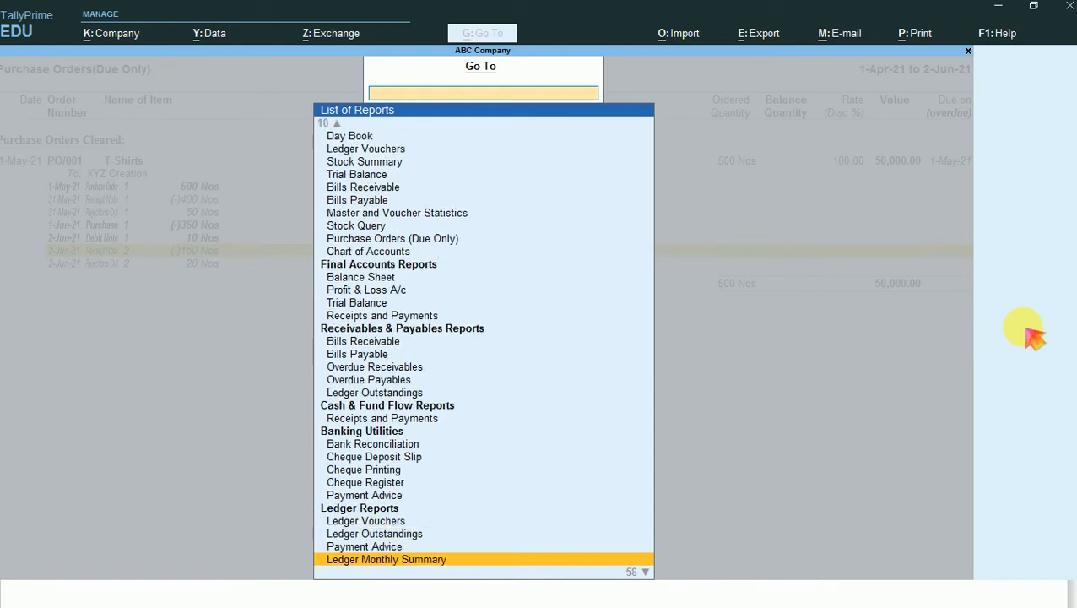
{"action": "key", "text": "Down"}
{"action": "key", "text": "Down"}
{"action": "key", "text": "Down"}
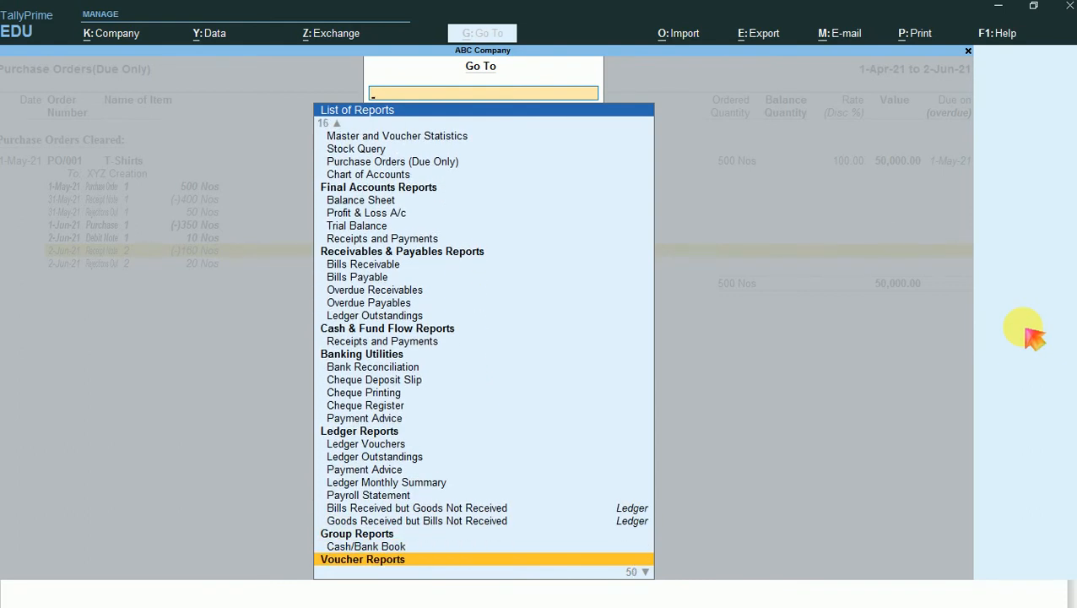
{"action": "key", "text": "Down"}
{"action": "key", "text": "Down"}
{"action": "key", "text": "Down"}
{"action": "key", "text": "Down"}
{"action": "key", "text": "Down"}
{"action": "key", "text": "Down"}
{"action": "key", "text": "Down"}
{"action": "key", "text": "Down"}
{"action": "key", "text": "Down"}
{"action": "key", "text": "Down"}
{"action": "key", "text": "Down"}
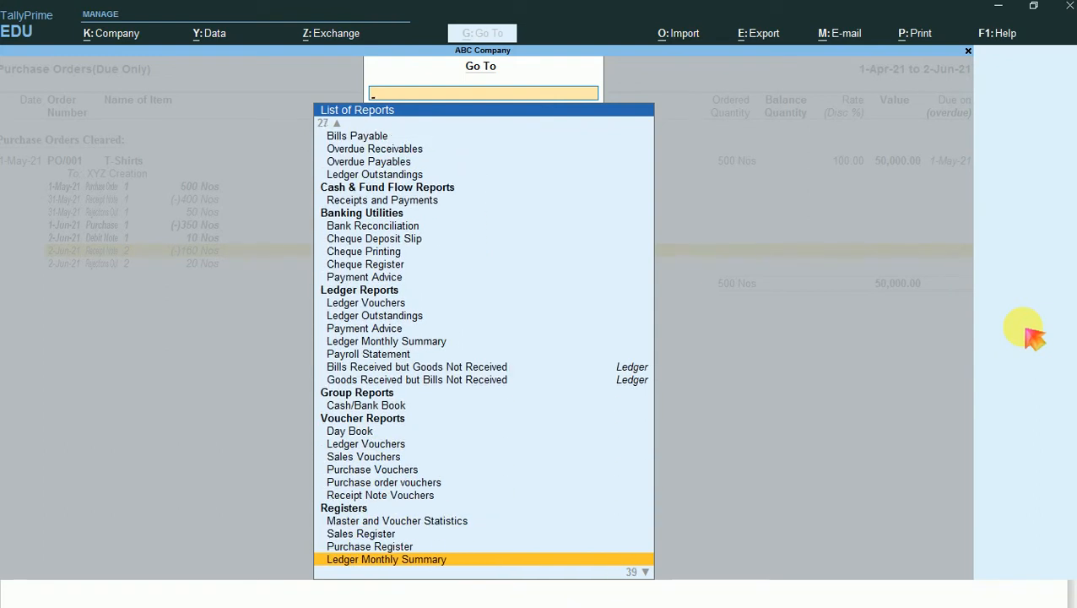
{"action": "key", "text": "Down"}
{"action": "key", "text": "Down"}
{"action": "key", "text": "Down"}
{"action": "key", "text": "Down"}
{"action": "key", "text": "Down"}
{"action": "key", "text": "Down"}
{"action": "key", "text": "Down"}
{"action": "key", "text": "Down"}
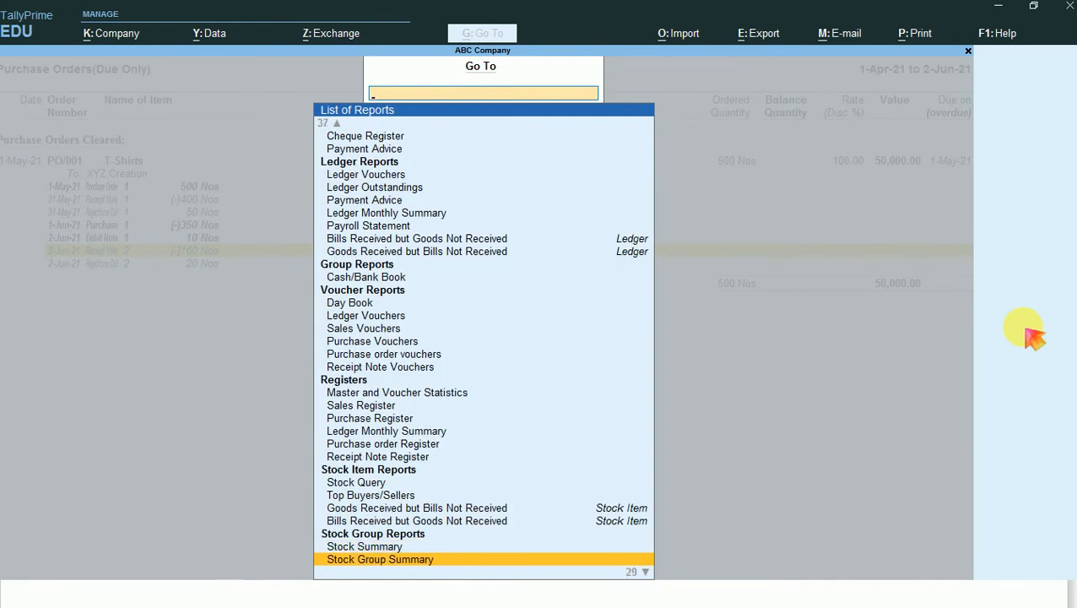
{"action": "key", "text": "Down"}
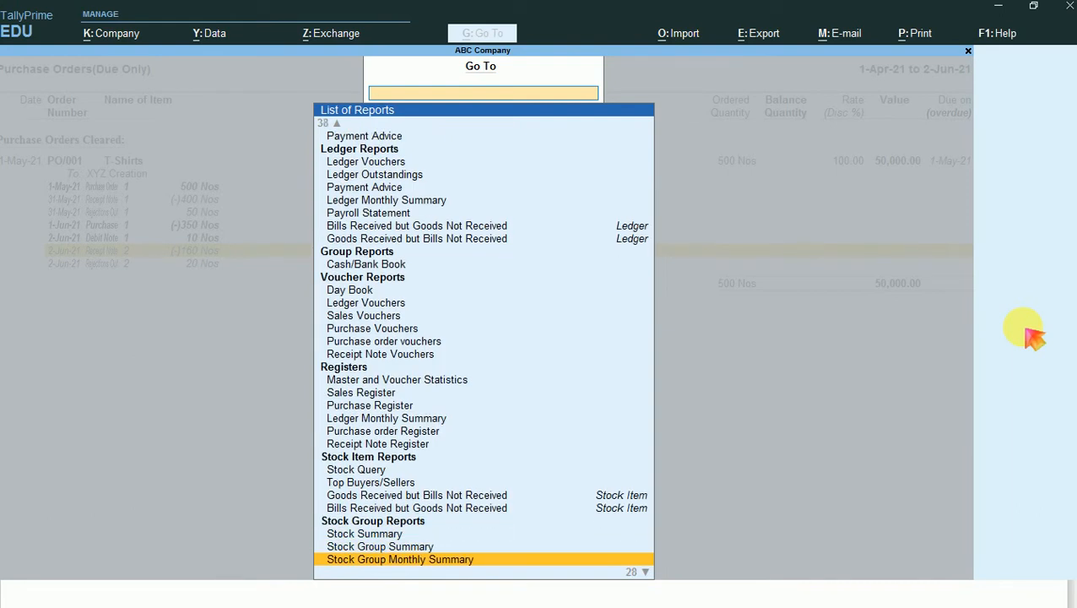
{"action": "key", "text": "Down"}
{"action": "key", "text": "Down"}
{"action": "key", "text": "Down"}
{"action": "key", "text": "Down"}
{"action": "key", "text": "Down"}
{"action": "key", "text": "Down"}
{"action": "key", "text": "Down"}
{"action": "key", "text": "Down"}
{"action": "key", "text": "Down"}
{"action": "key", "text": "Down"}
{"action": "key", "text": "Down"}
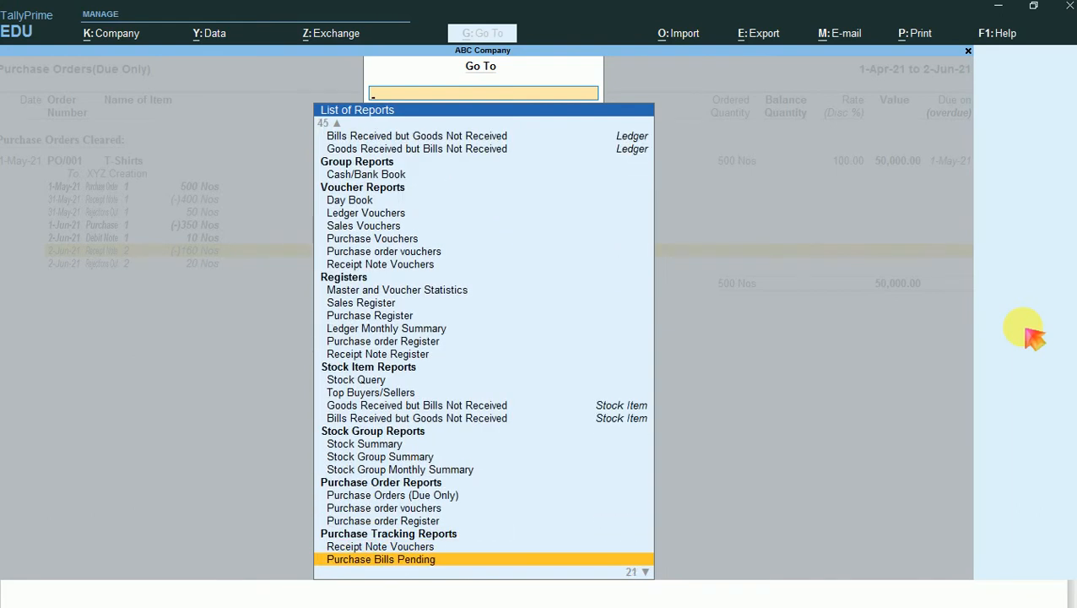
{"action": "key", "text": "Up"}
{"action": "key", "text": "Up"}
{"action": "key", "text": "Up"}
{"action": "key", "text": "Up"}
{"action": "key", "text": "Up"}
{"action": "key", "text": "Up"}
{"action": "key", "text": "Up"}
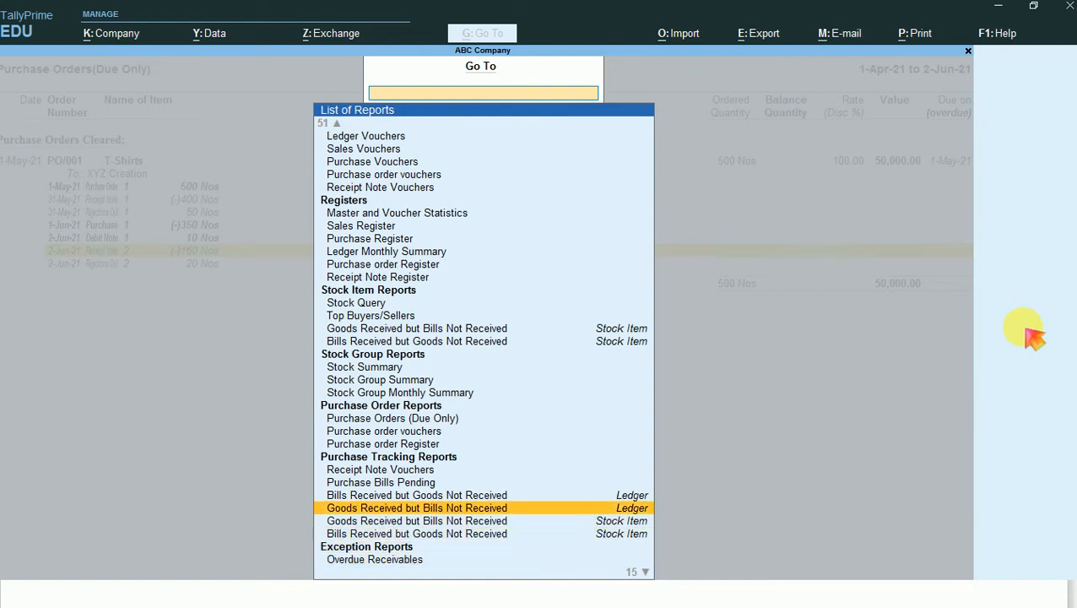
{"action": "key", "text": "Down"}
{"action": "key", "text": "Return"}
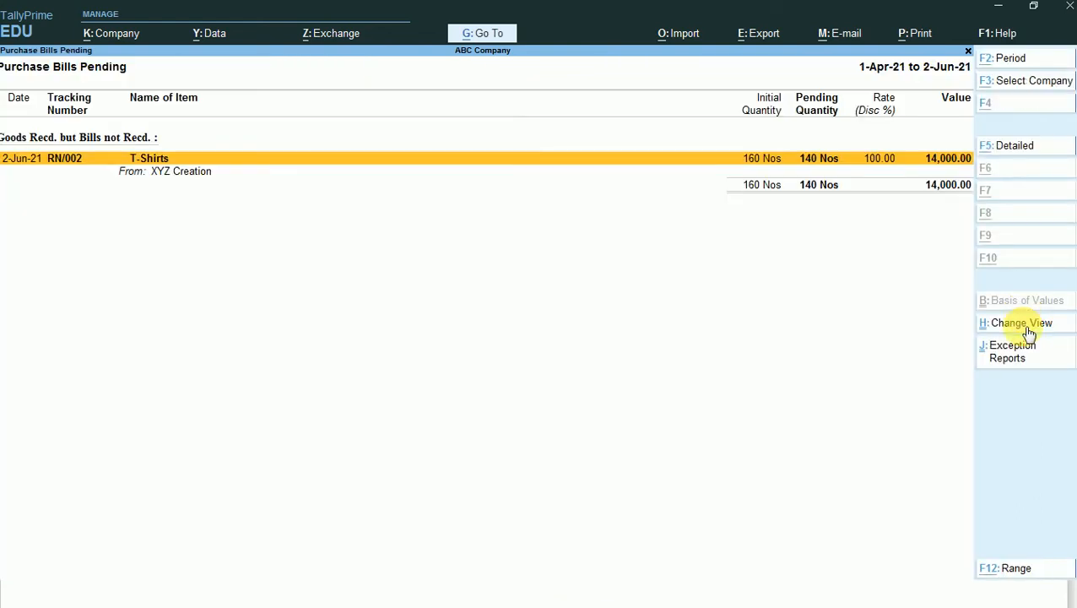
{"action": "key", "text": "alt+F5"}
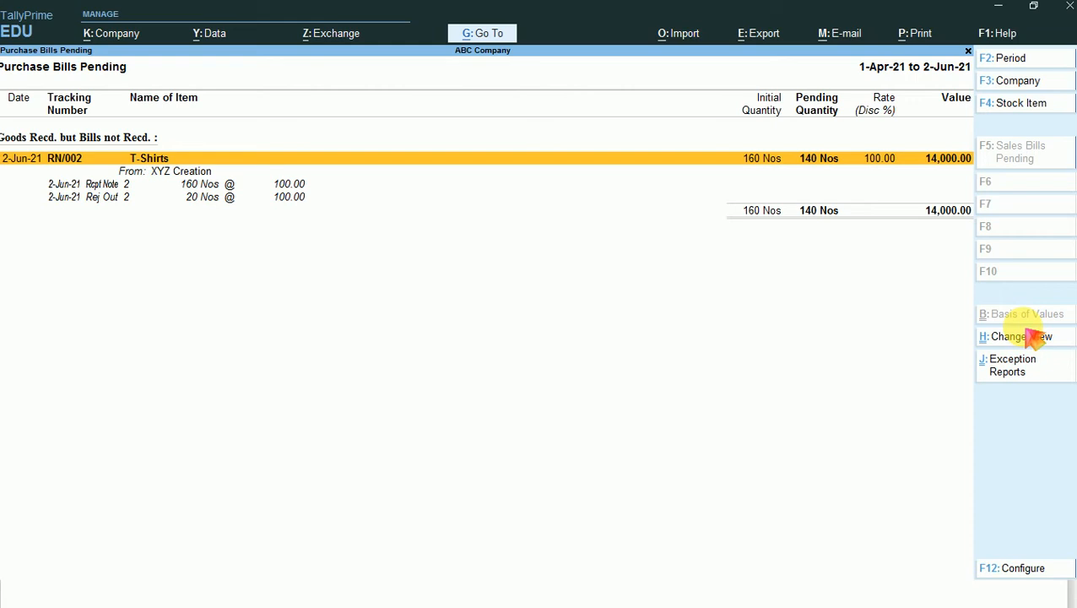
- Outline the T-Shirts entry of RN/002 with a rectangle on a screen capture, and close the capture without saving
{"action": "key", "text": "Print"}
{"action": "key", "text": "ctrl+a"}
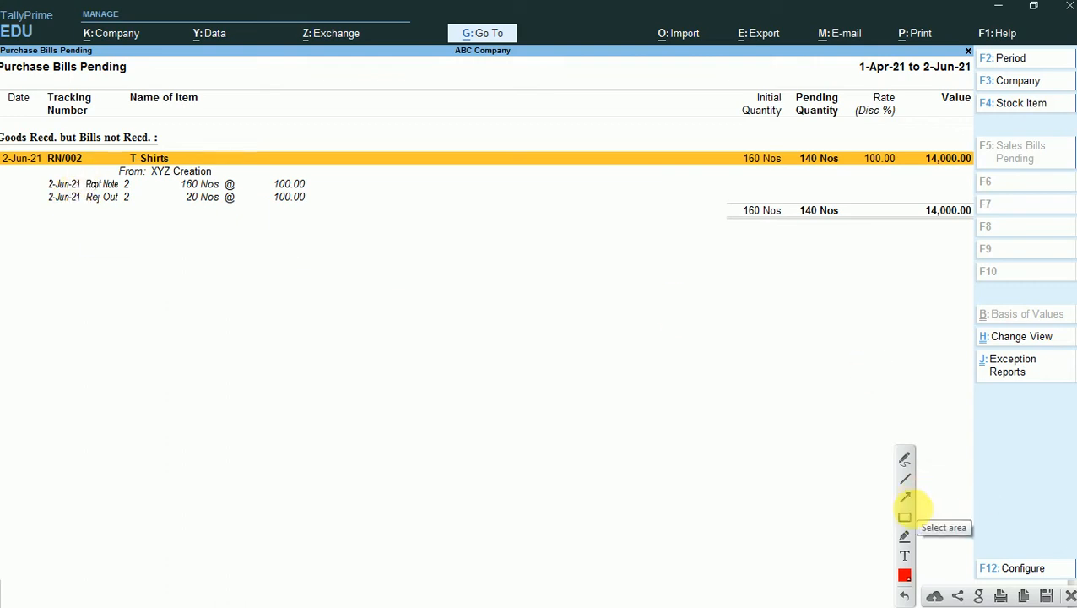
{"action": "left_click", "coordinate": [903, 517]}
{"action": "mouse_move", "coordinate": [3, 131]}
{"action": "left_mouse_down"}
{"action": "mouse_move", "coordinate": [159, 203]}
{"action": "mouse_move", "coordinate": [327, 221]}
{"action": "left_mouse_up"}
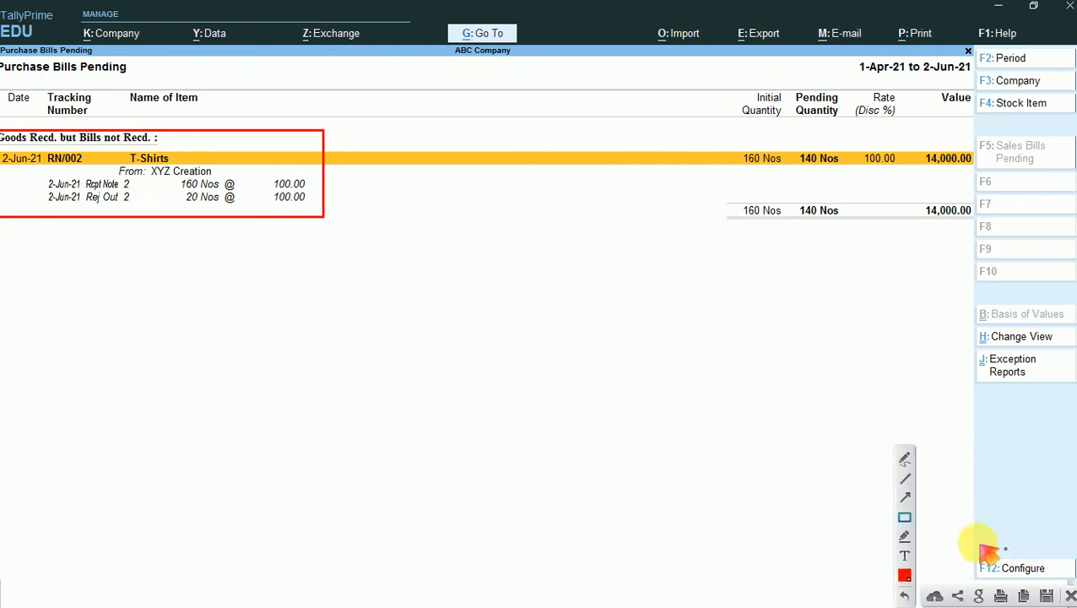
{"action": "left_click", "coordinate": [1069, 595]}
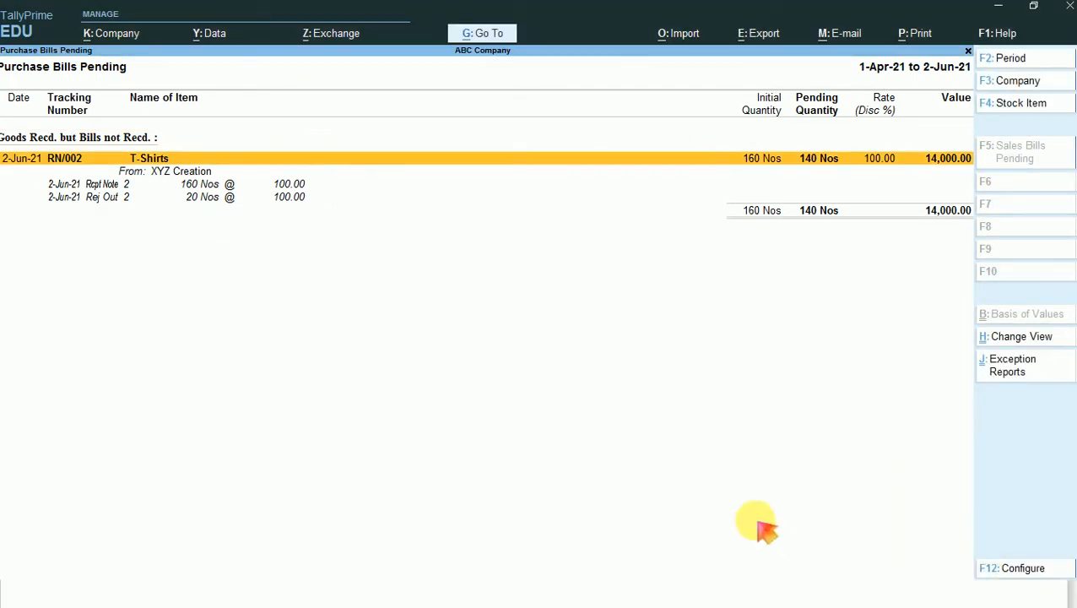
- Configure the Purchase Bills Pending report to also show cleared purchase bills
{"action": "key", "text": "F12"}
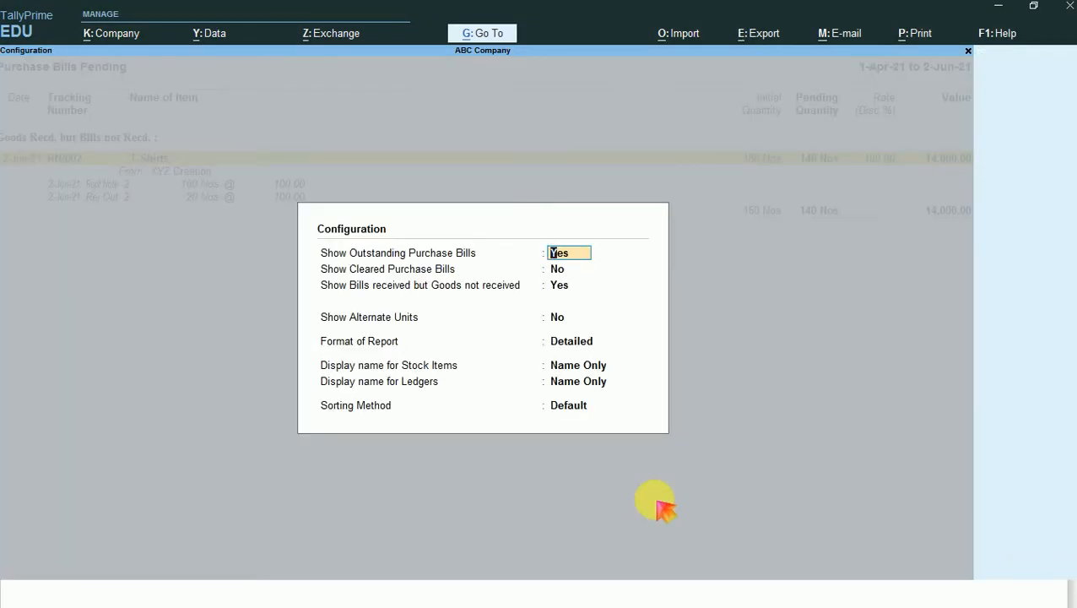
{"action": "key", "text": "Return"}
{"action": "key", "text": "y"}
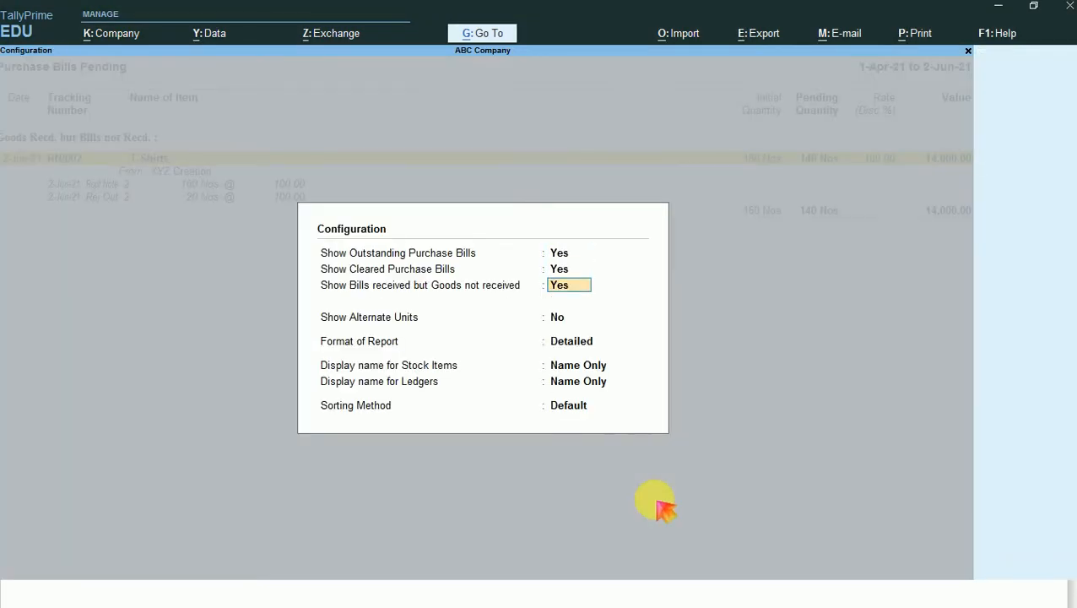
{"action": "key", "text": "ctrl+a"}
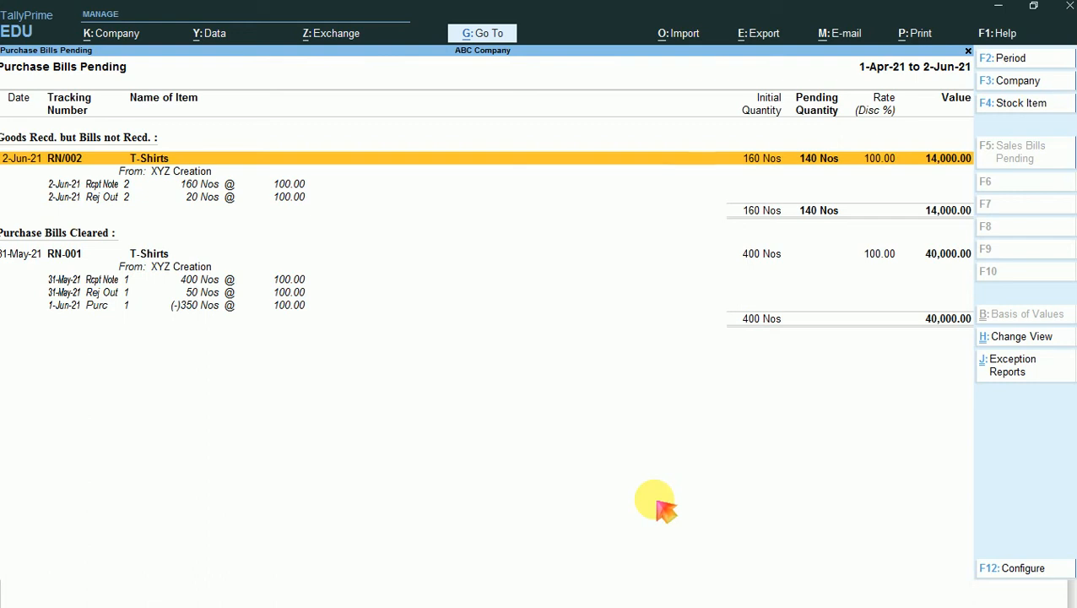
- Outline the cleared RN-001 entry and the pending RN/002 entry with rectangles on a screen capture, and close the capture without saving
{"action": "key", "text": "Print"}
{"action": "left_click", "coordinate": [655, 507]}
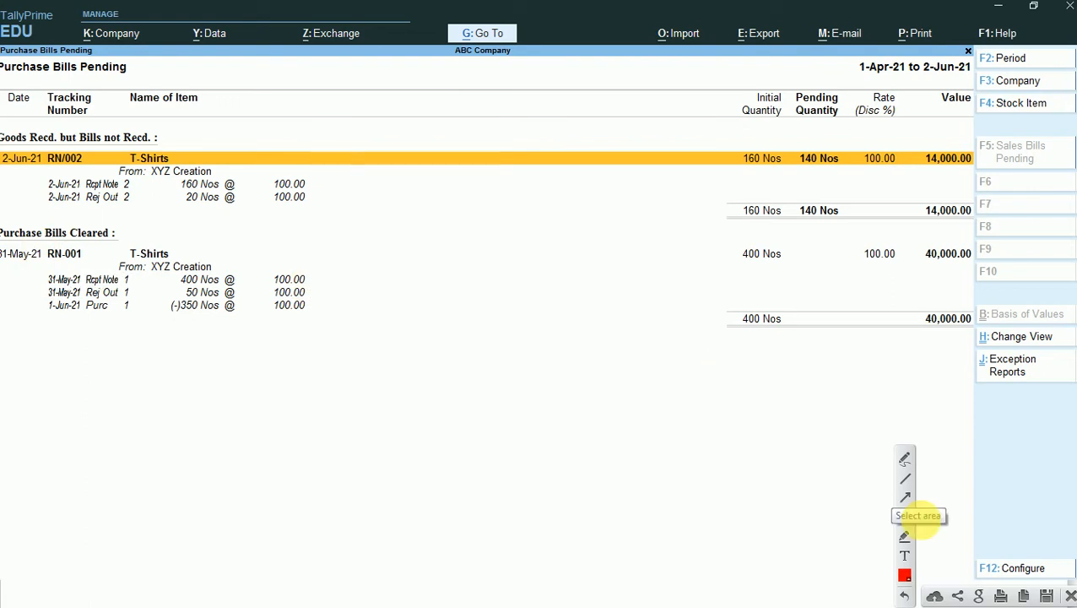
{"action": "left_click", "coordinate": [904, 516]}
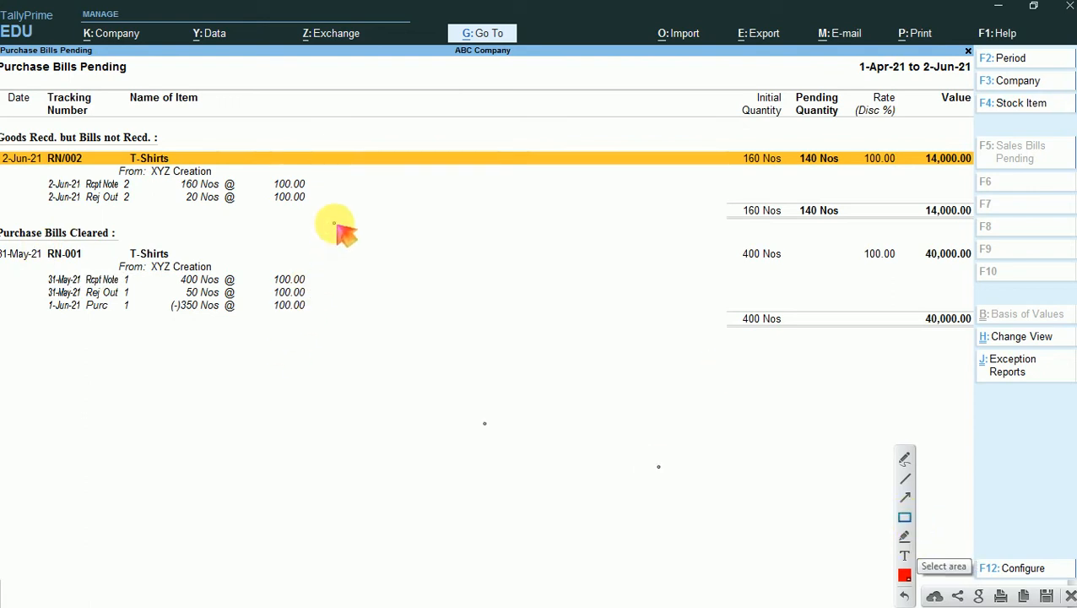
{"action": "mouse_move", "coordinate": [335, 224]}
{"action": "left_mouse_down"}
{"action": "mouse_move", "coordinate": [229, 344]}
{"action": "mouse_move", "coordinate": [5, 331]}
{"action": "mouse_move", "coordinate": [2, 320]}
{"action": "left_mouse_up"}
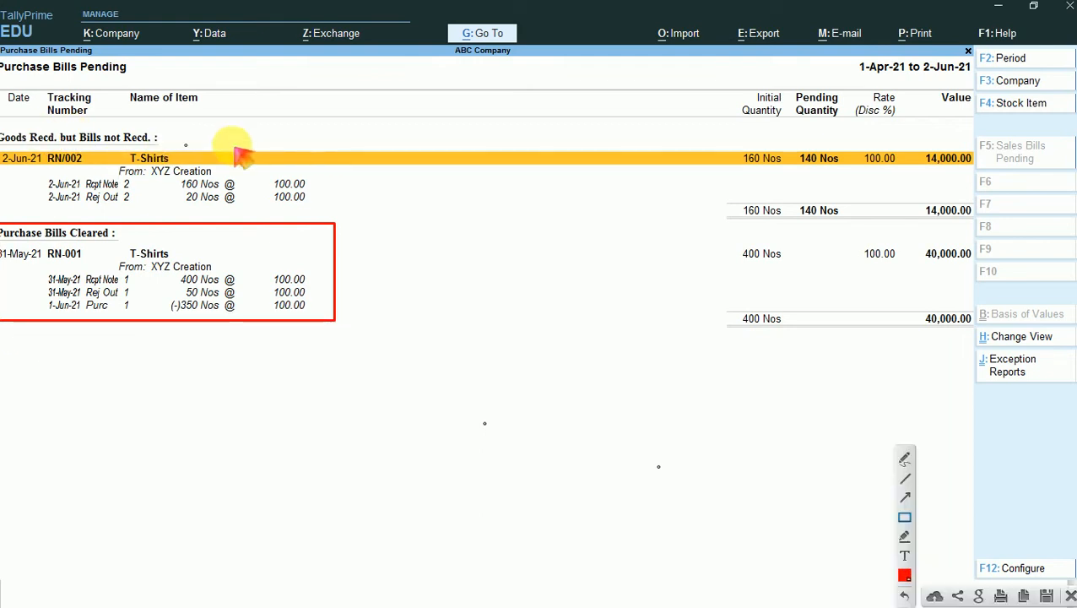
{"action": "mouse_move", "coordinate": [335, 133]}
{"action": "left_mouse_down"}
{"action": "mouse_move", "coordinate": [305, 201]}
{"action": "mouse_move", "coordinate": [164, 211]}
{"action": "mouse_move", "coordinate": [3, 203]}
{"action": "left_mouse_up"}
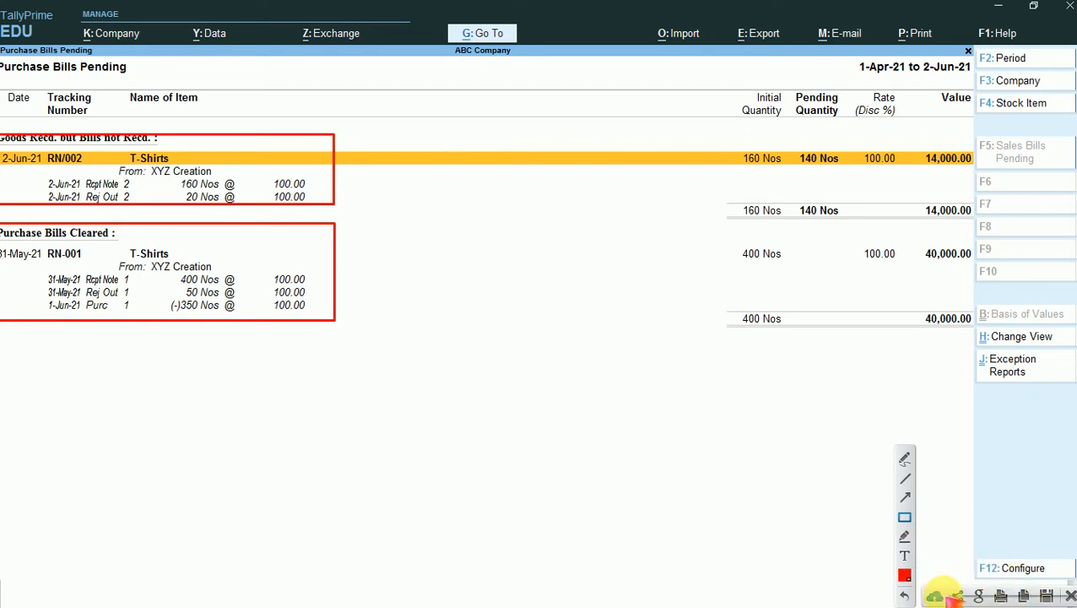
{"action": "left_click", "coordinate": [1069, 594]}
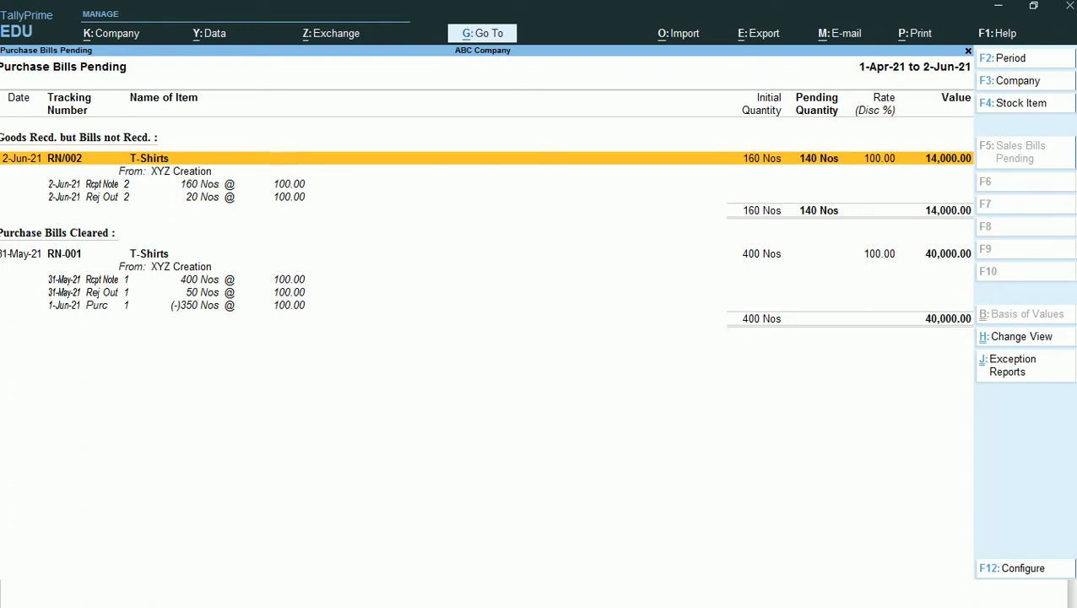
- Examine the receipt note, rejection and purchase entries listed under RN/002 and RN-001 in the Purchase Bills Pending report
{"action": "key", "text": "Down"}
{"action": "key", "text": "Down"}
{"action": "key", "text": "Down"}
{"action": "key", "text": "Down"}
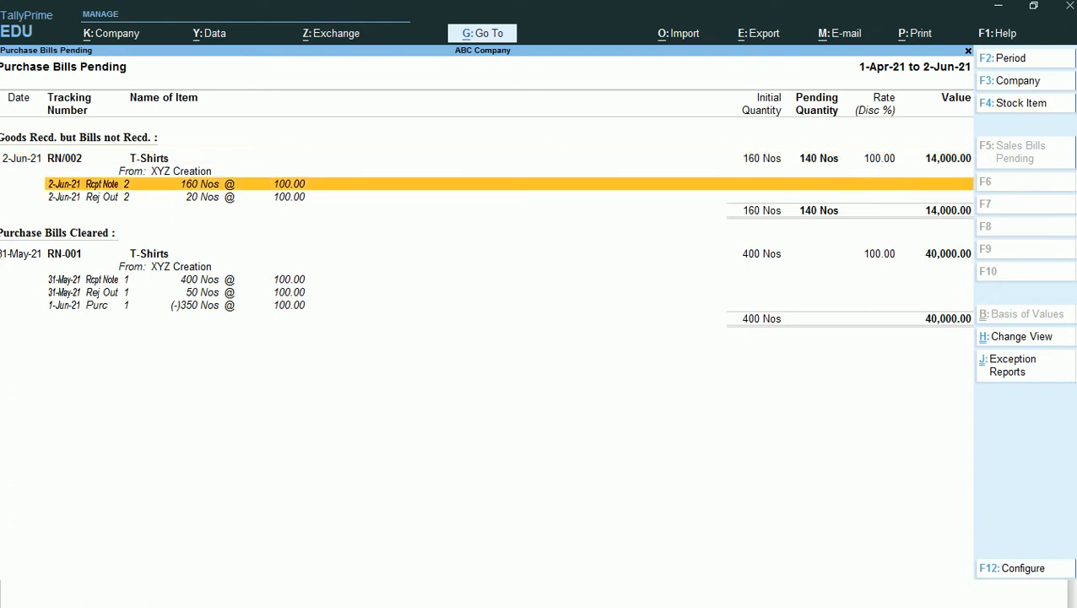
{"action": "key", "text": "Down"}
{"action": "key", "text": "Down"}
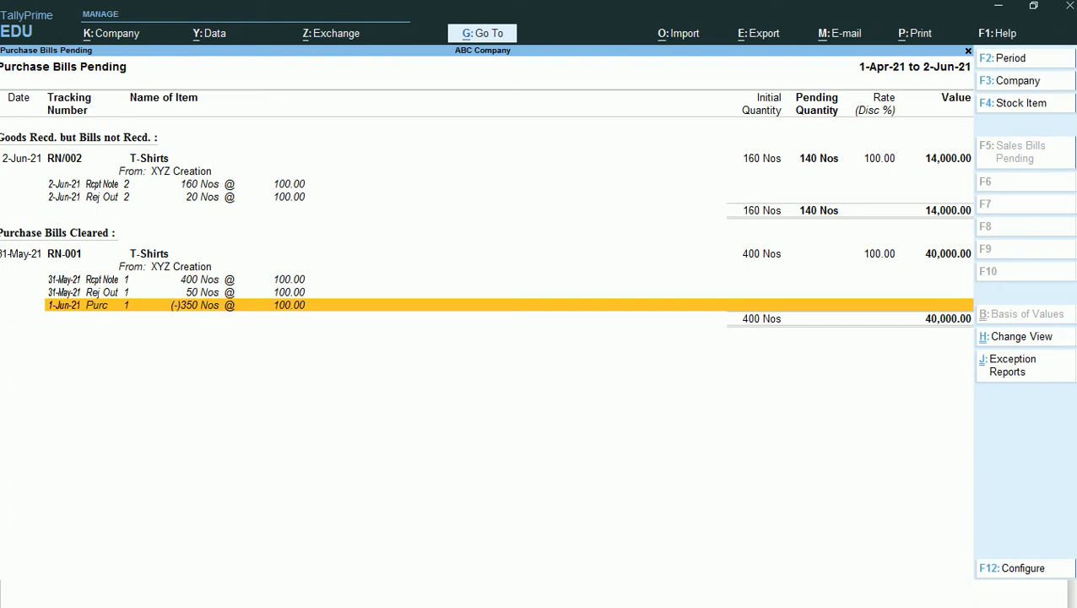
{"action": "key", "text": "Up"}
{"action": "key", "text": "Up"}
{"action": "key", "text": "Up"}
{"action": "key", "text": "Up"}
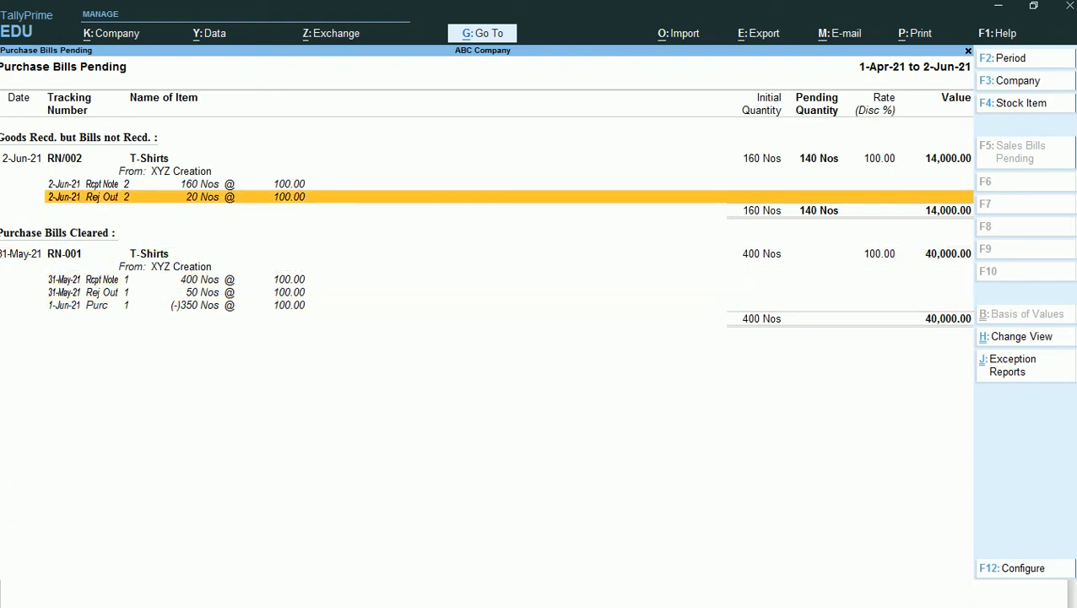
{"action": "key", "text": "Down"}
{"action": "key", "text": "Down"}
{"action": "key", "text": "Down"}
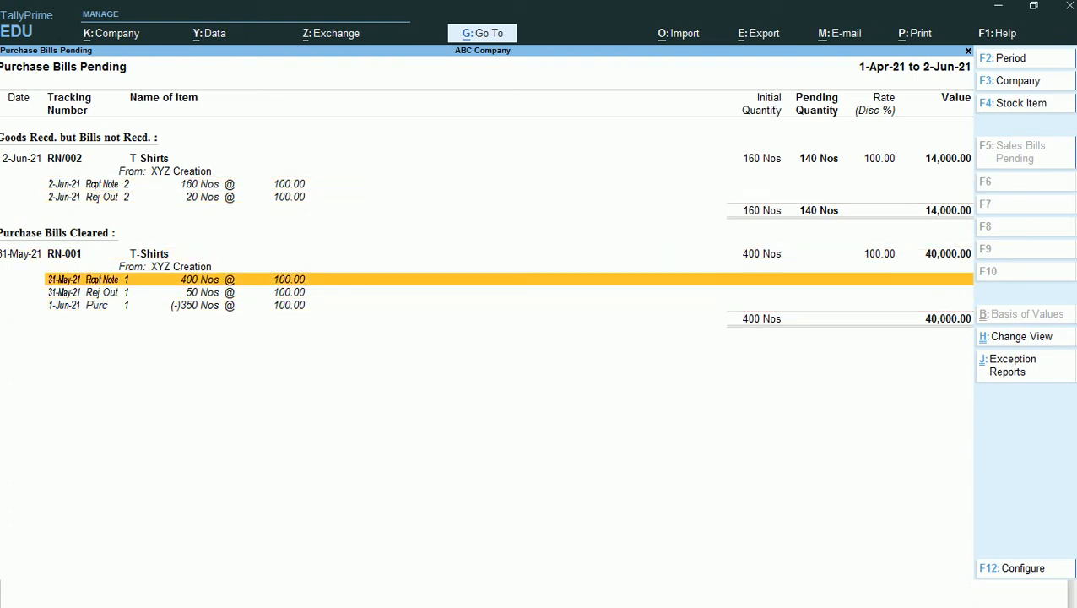
{"action": "key", "text": "Up"}
{"action": "key", "text": "Up"}
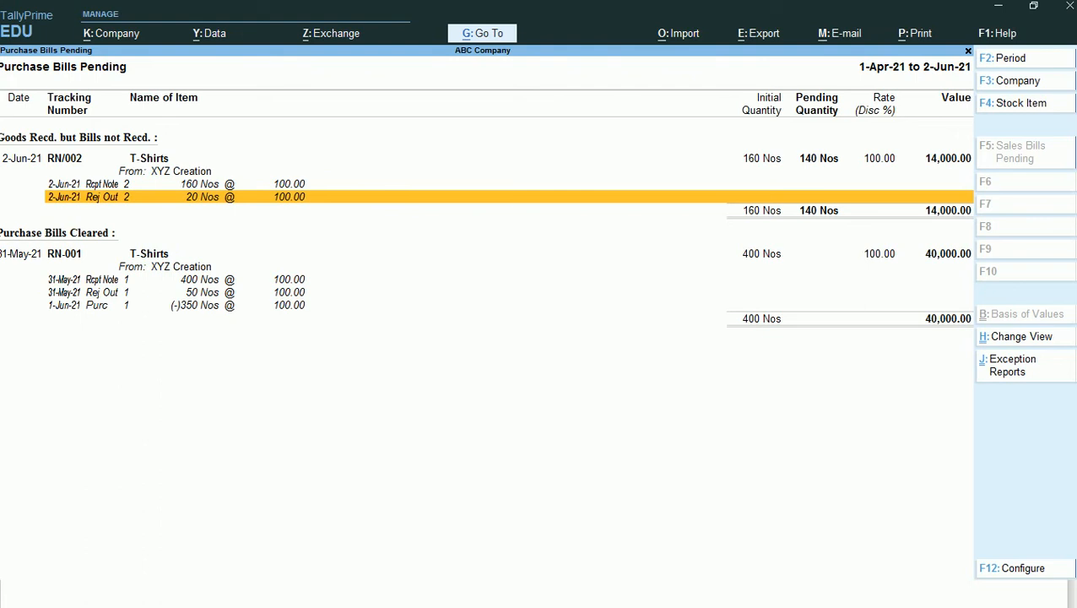
- Open voucher creation from the report and change the voucher type to Purchase
{"action": "key", "text": "alt"}
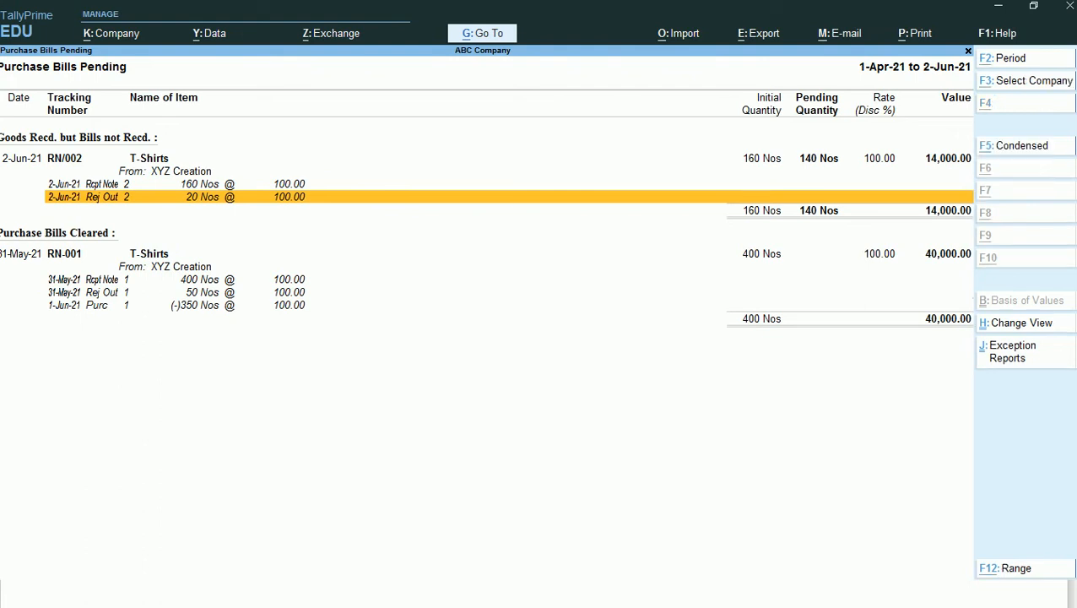
{"action": "key", "text": "alt+F6"}
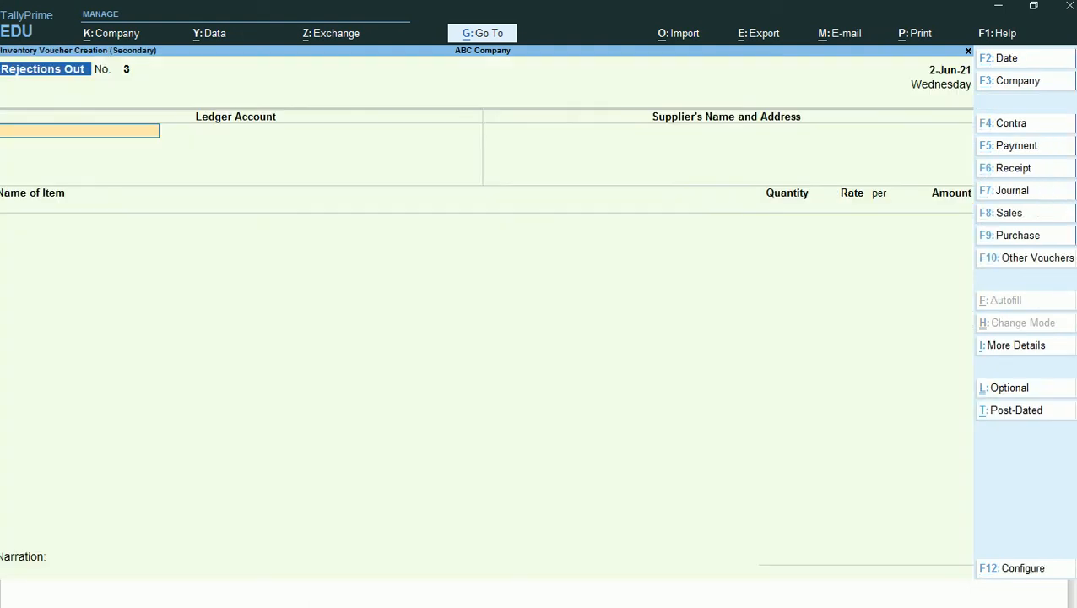
{"action": "key", "text": "F10"}
{"action": "key", "text": "Up"}
{"action": "key", "text": "Up"}
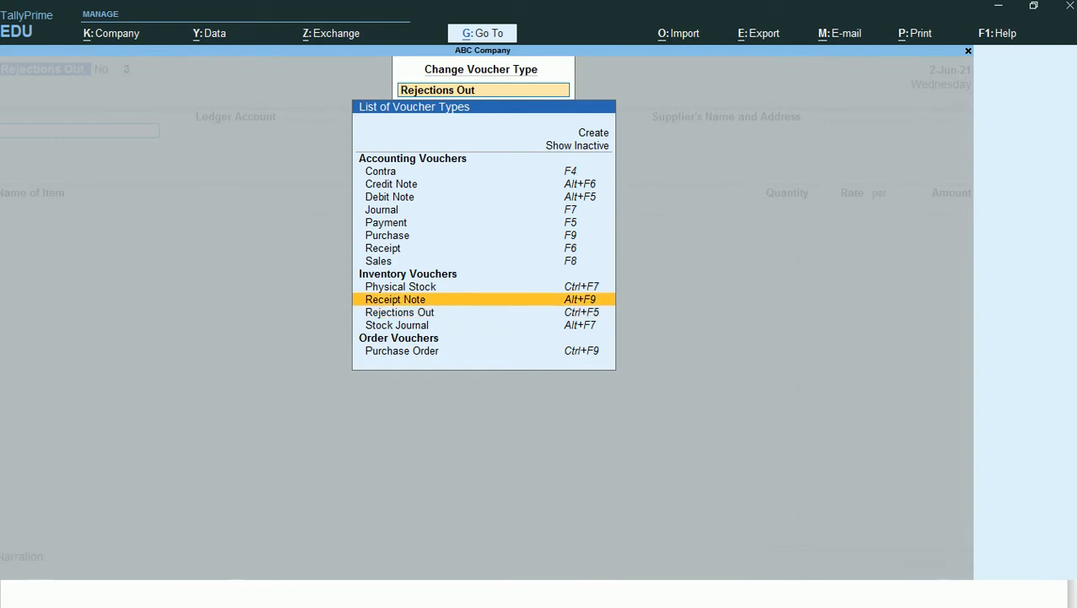
{"action": "key", "text": "Up"}
{"action": "key", "text": "Up"}
{"action": "key", "text": "Up"}
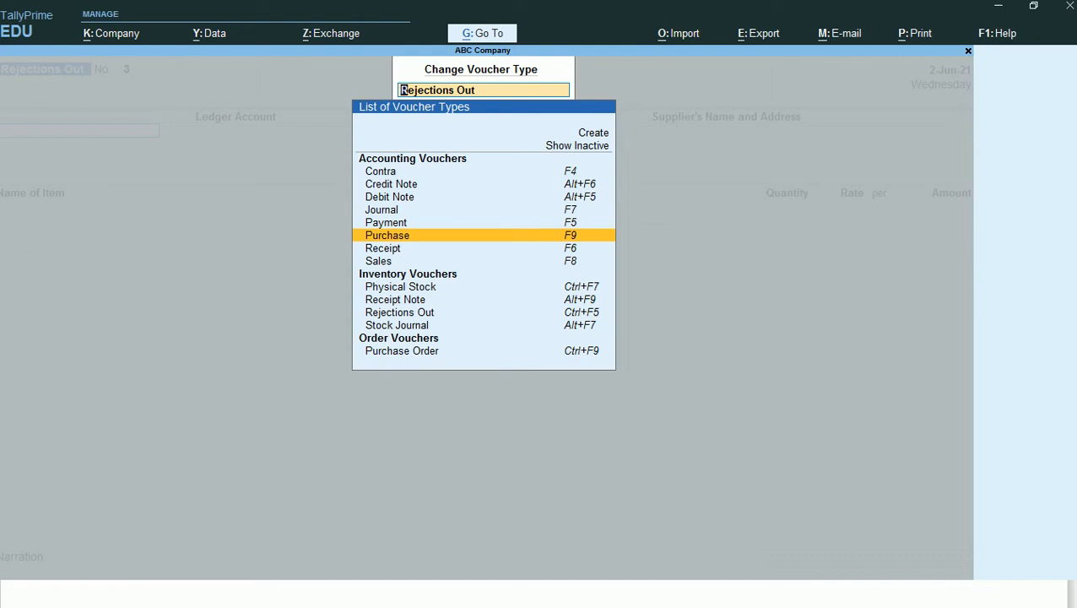
{"action": "key", "text": "Return"}
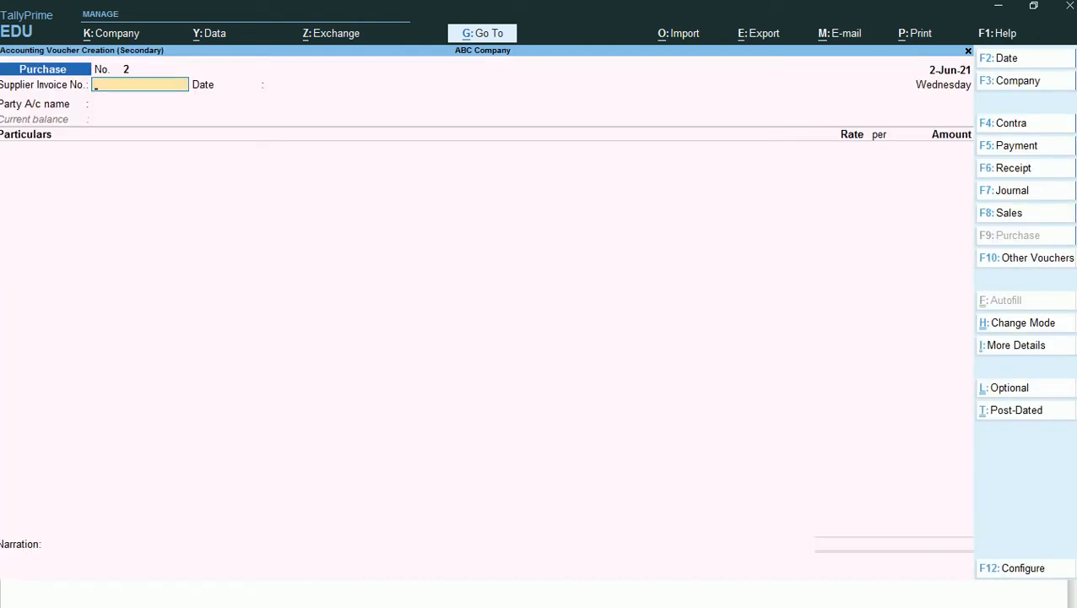
- Enter supplier invoice number 849 dated 2-Jun-21 in the purchase voucher
{"action": "type", "text": "47"}
{"action": "key", "text": "Return"}
{"action": "key", "text": "BackSpace"}
{"action": "type", "text": "849"}
{"action": "key", "text": "Return"}
{"action": "key", "text": "Return"}
- Select XYZ Creation as the party, link receipt note RN/002 dated 2-Jun-21, and accept the receipt and party details
{"action": "key", "text": "Down"}
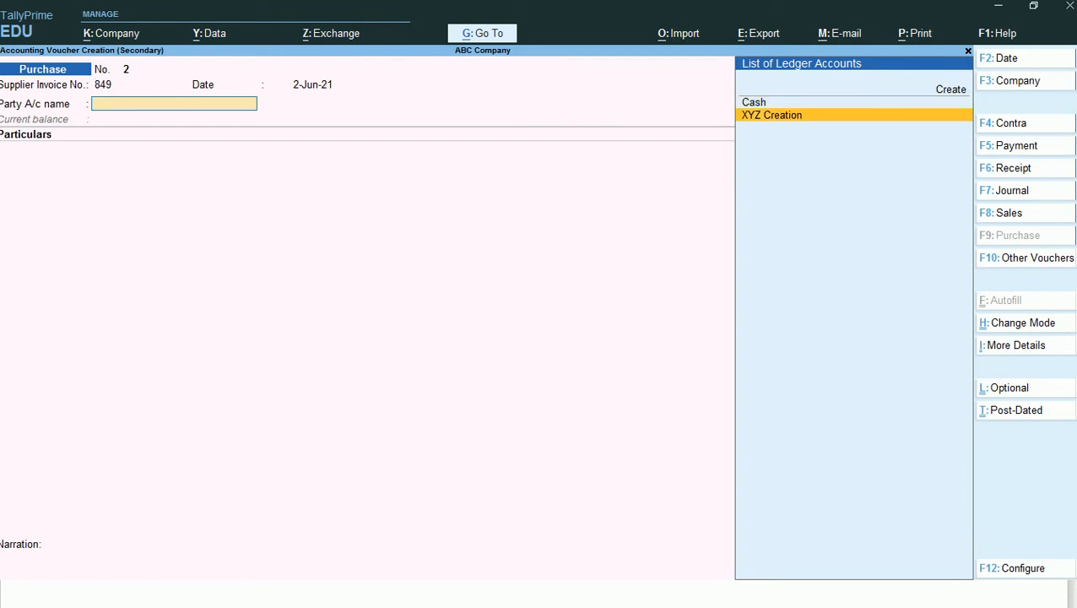
{"action": "key", "text": "Return"}
{"action": "key", "text": "Down"}
{"action": "key", "text": "Return"}
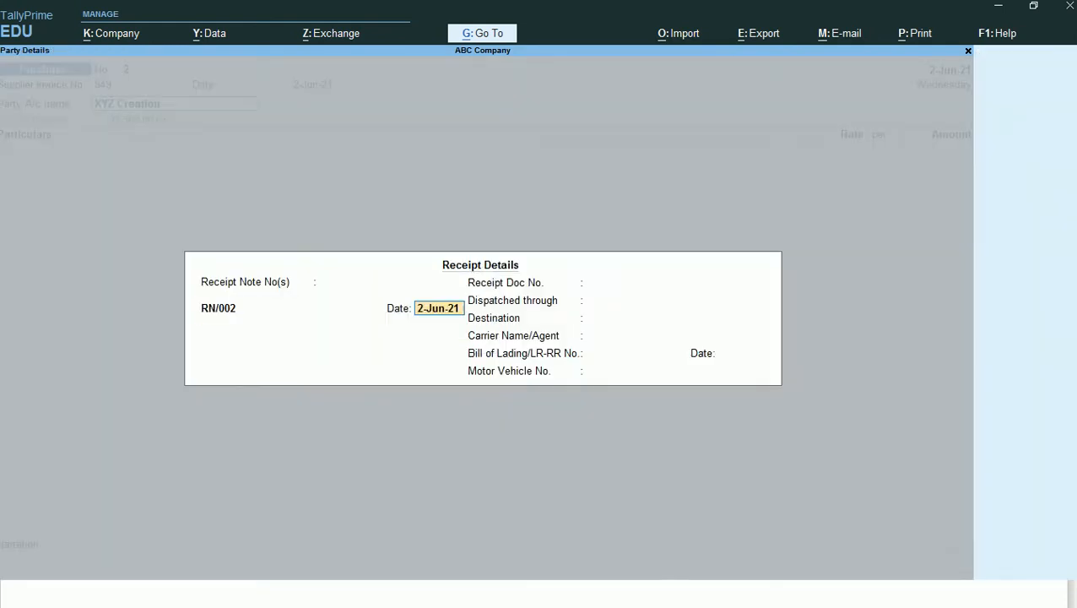
{"action": "key", "text": "Return"}
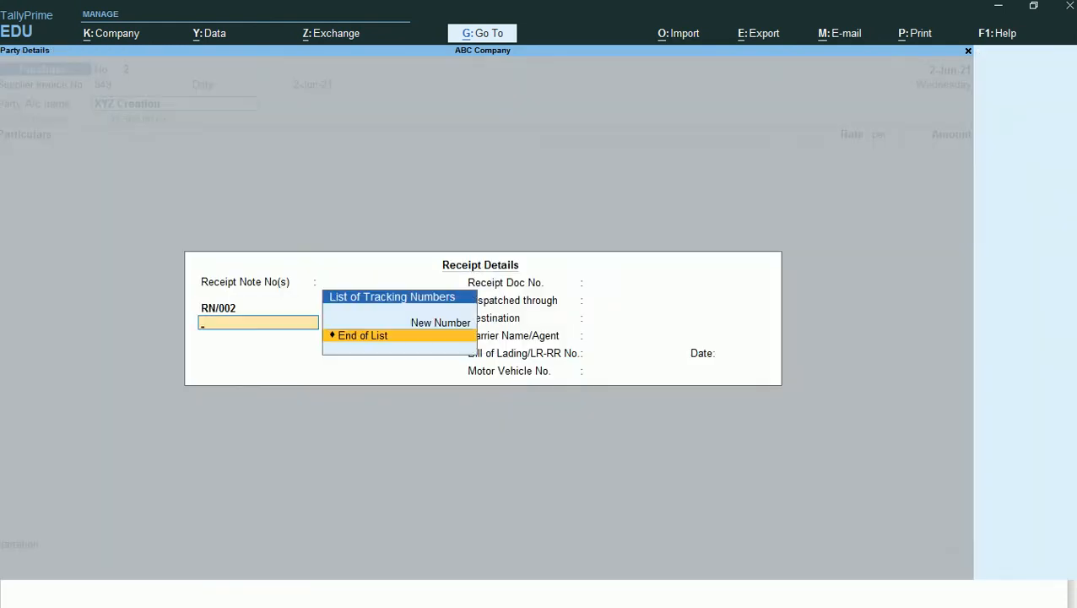
{"action": "key", "text": "Return"}
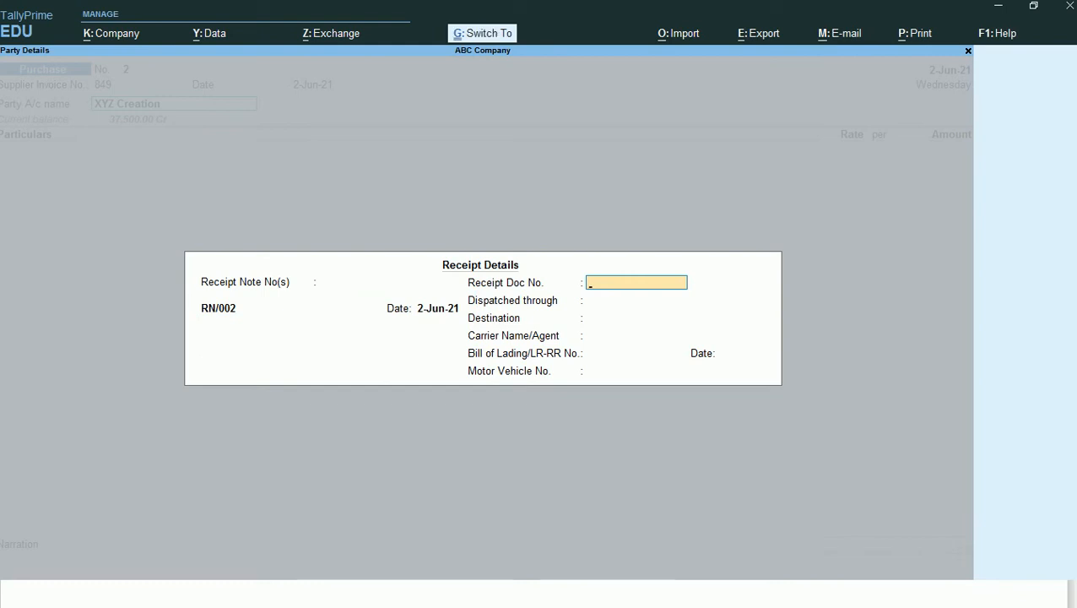
{"action": "key", "text": "ctrl+a"}
{"action": "key", "text": "Return"}
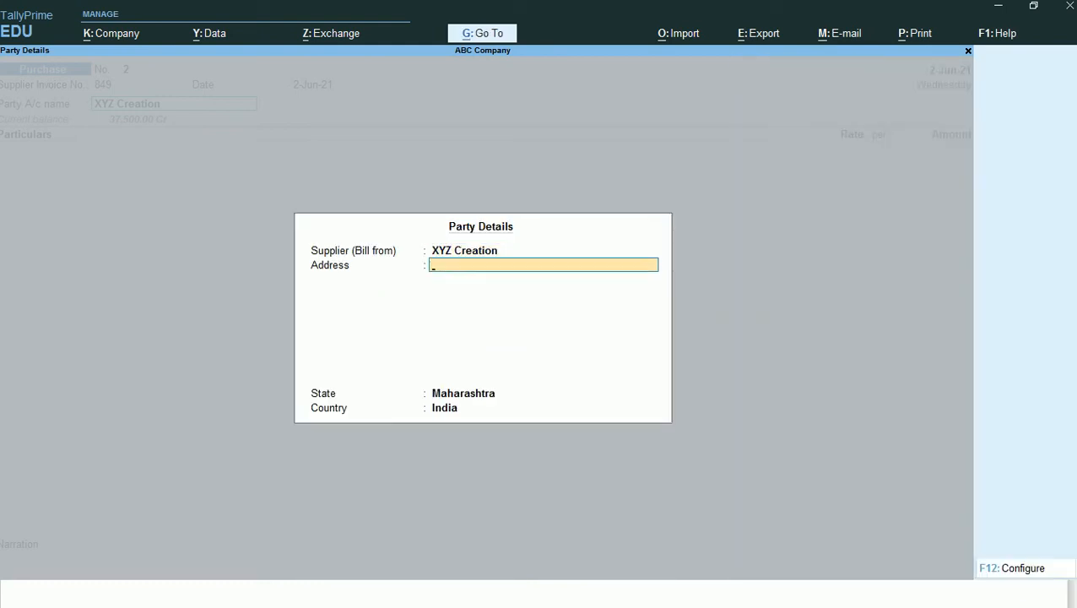
{"action": "key", "text": "ctrl+a"}
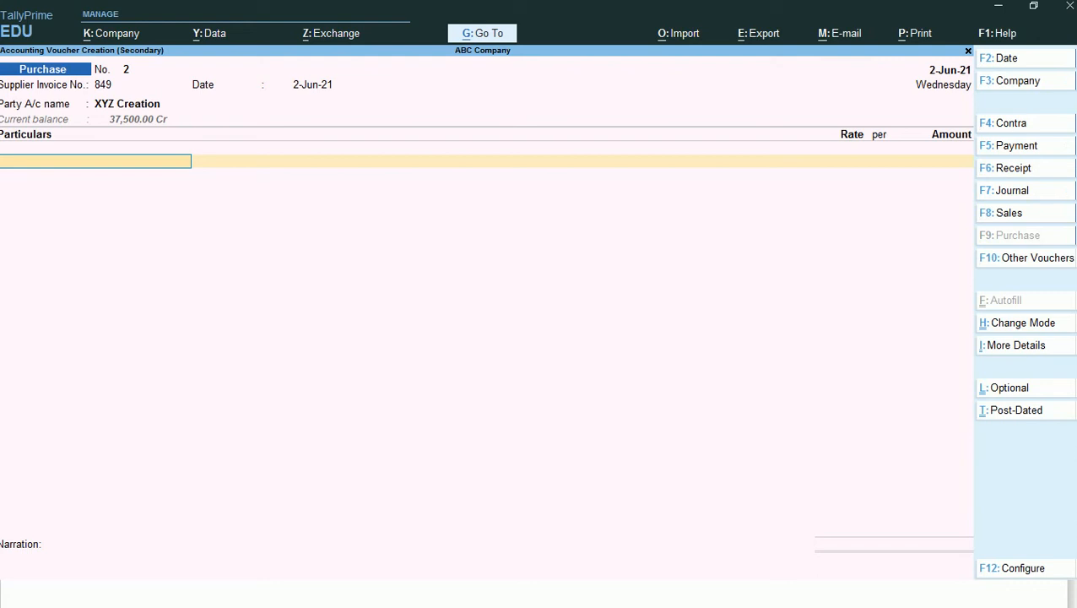
- Change the purchase voucher to Item Invoice mode and choose Purchase A/c as the purchase ledger
{"action": "left_click", "coordinate": [1031, 326]}
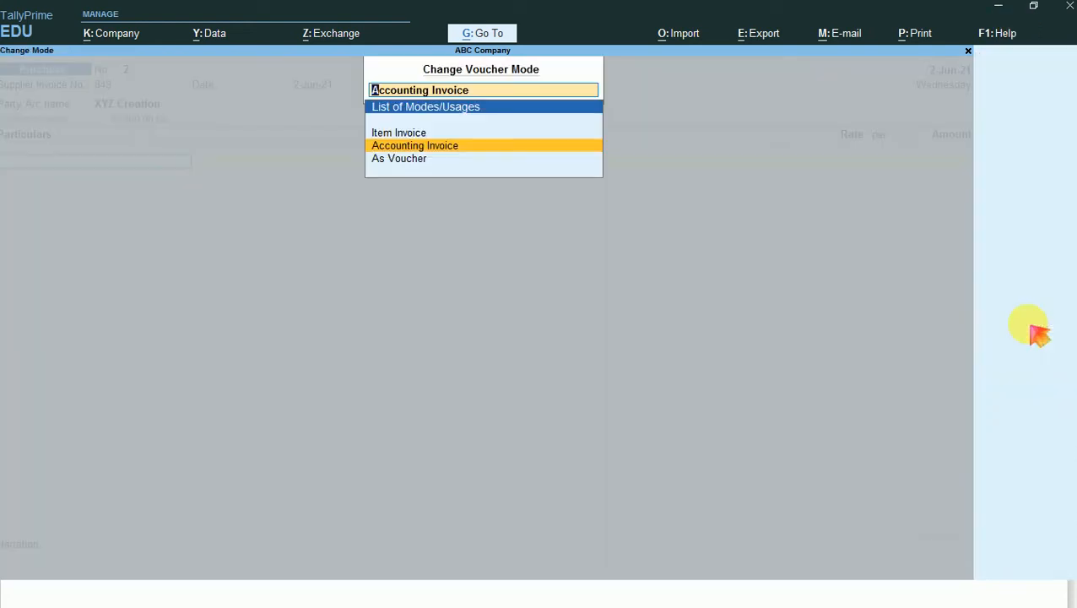
{"action": "key", "text": "Up"}
{"action": "key", "text": "Return"}
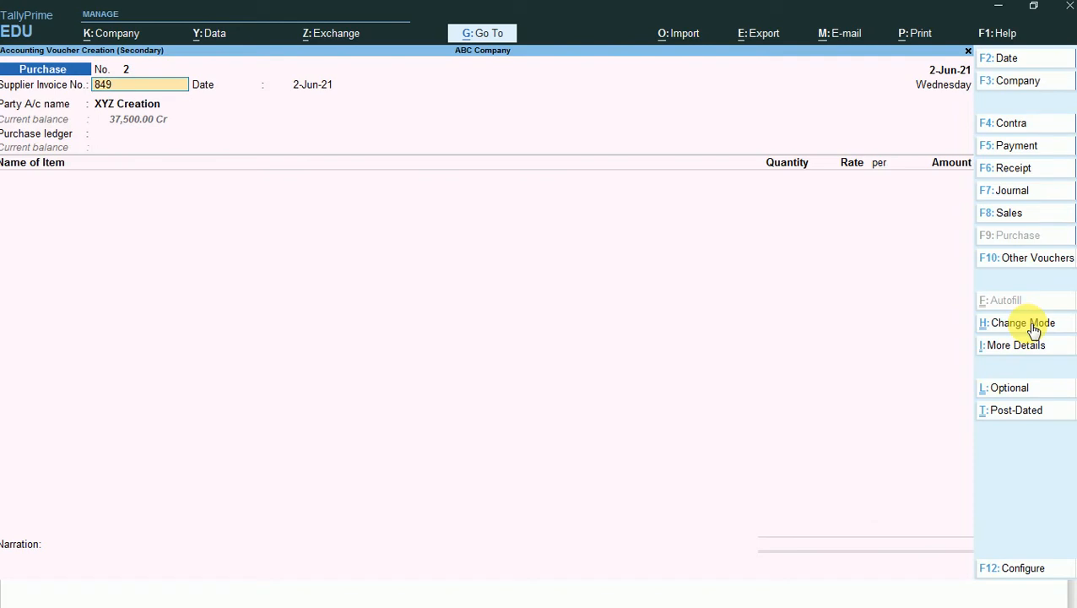
{"action": "left_click", "coordinate": [144, 138]}
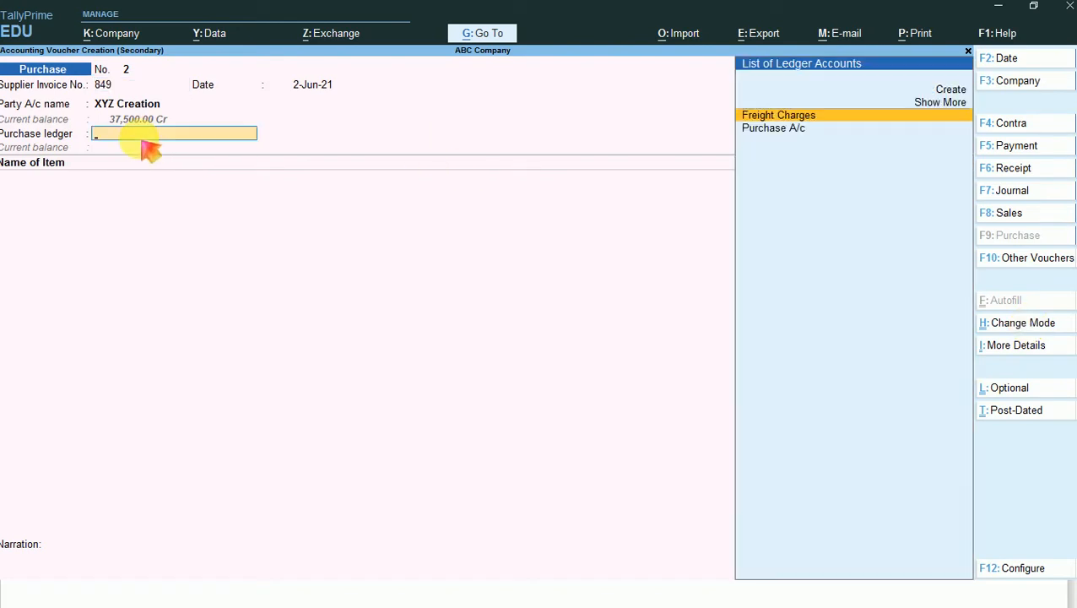
{"action": "key", "text": "Down"}
{"action": "key", "text": "Return"}
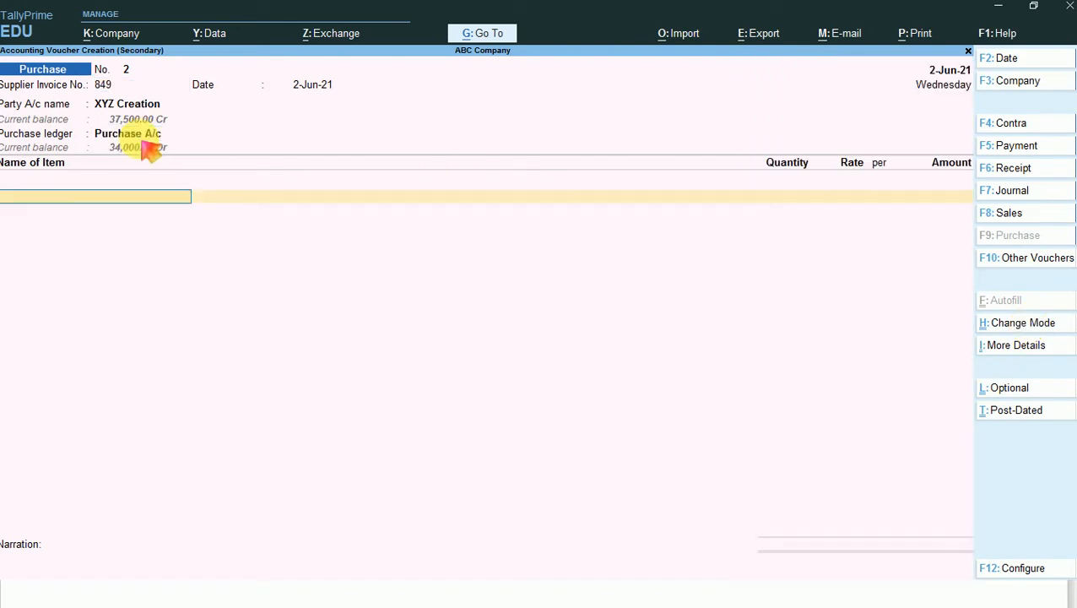
- Add T-Shirts tracked against RN/002 and order PO/001, accepting 140 Nos at 100.00 for 14,000.00
{"action": "key", "text": "Return"}
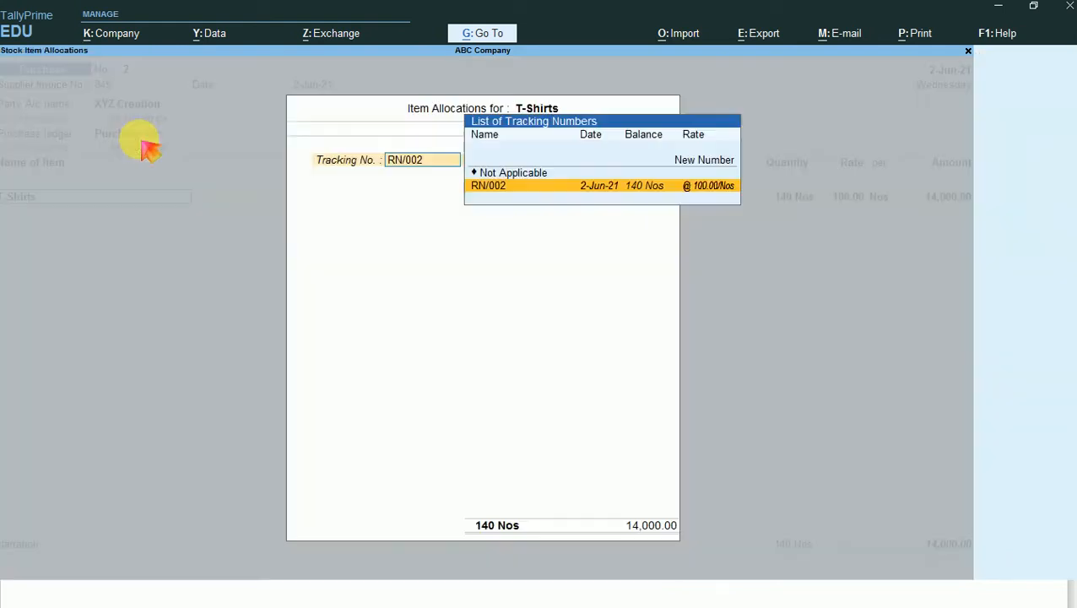
{"action": "key", "text": "Return"}
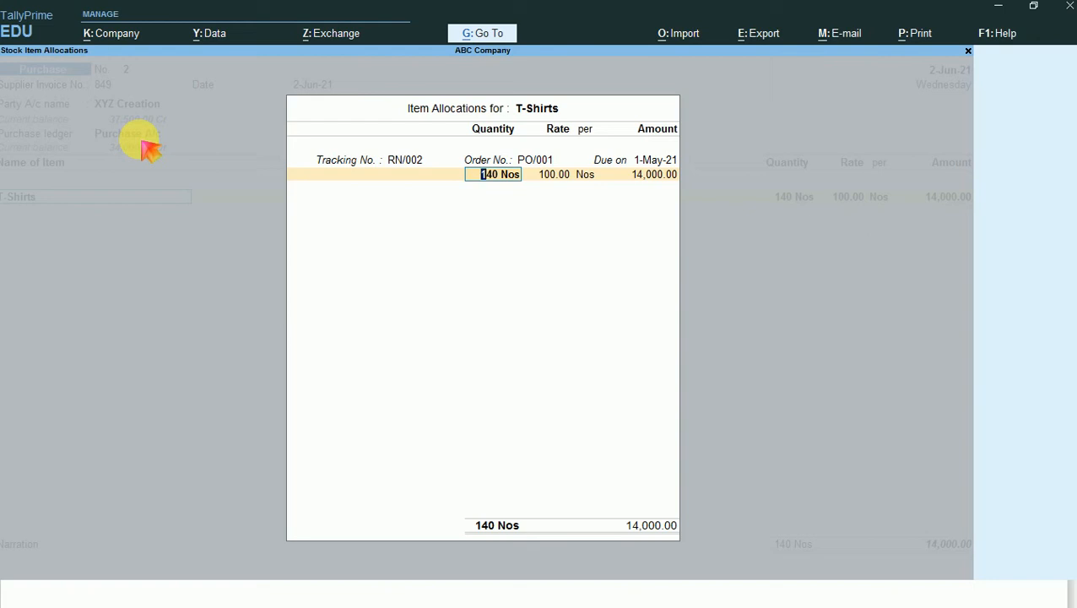
{"action": "key", "text": "Return"}
{"action": "key", "text": "Return"}
{"action": "key", "text": "Return"}
{"action": "key", "text": "Return"}
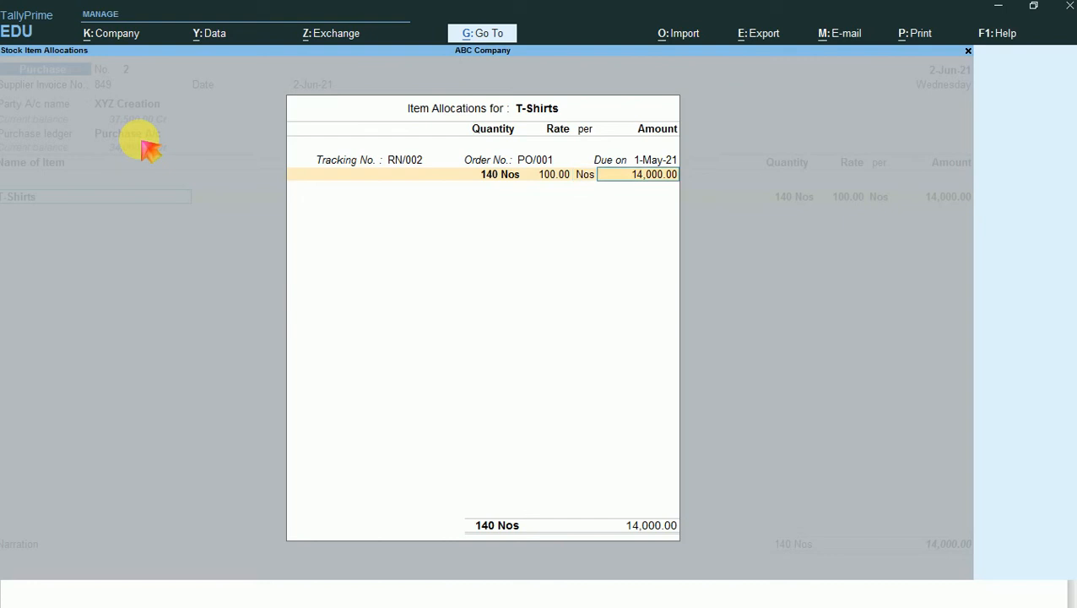
{"action": "key", "text": "Return"}
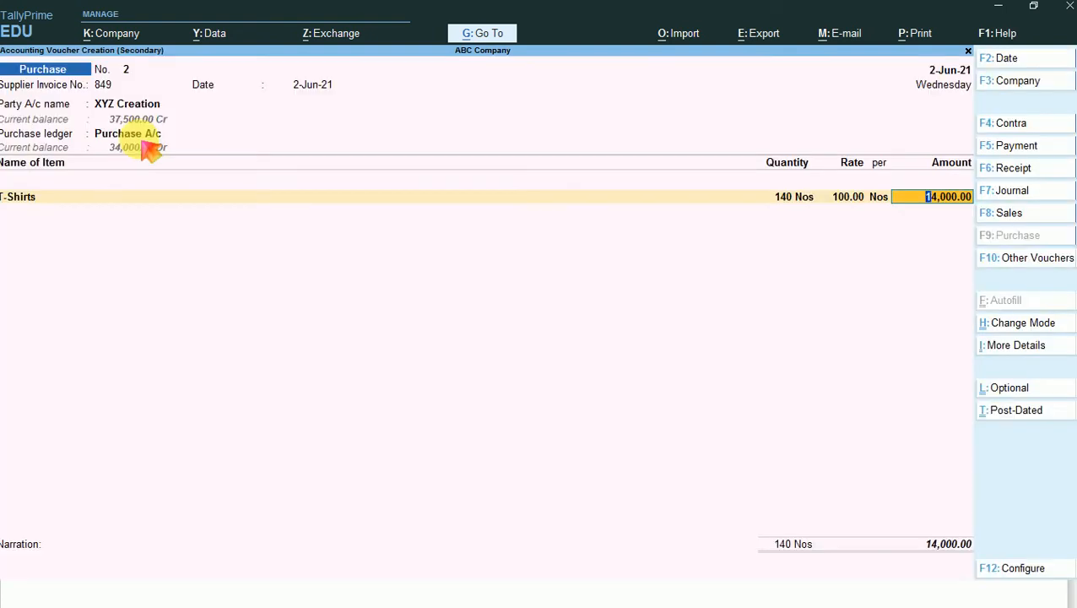
- Add the Freight Charges ledger below T-Shirts in the purchase voucher with a 10% rate
{"action": "key", "text": "Return"}
{"action": "key", "text": "Return"}
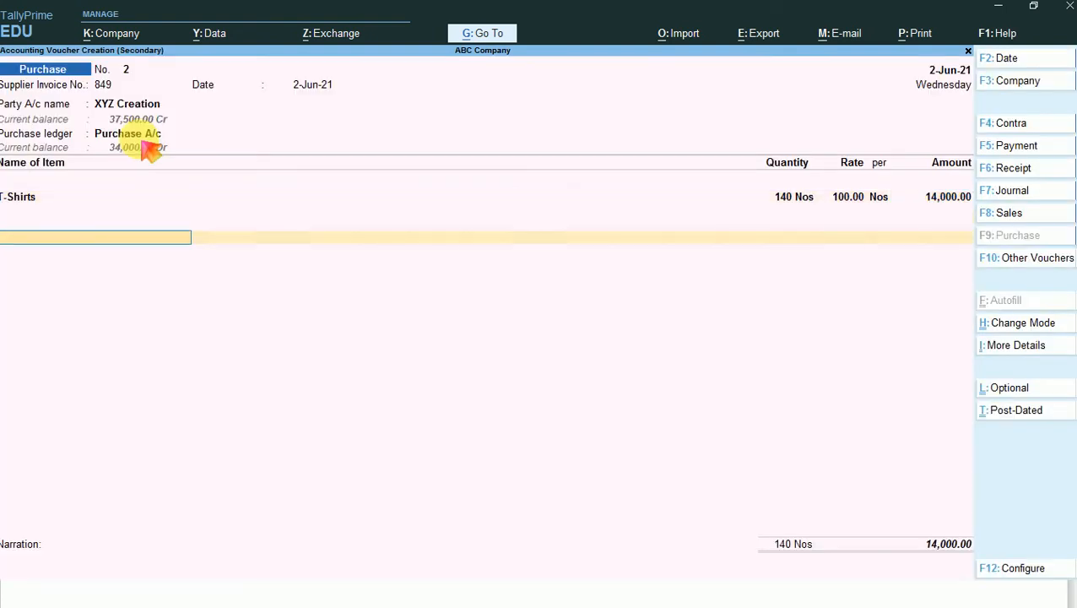
{"action": "type", "text": "FR"}
{"action": "key", "text": "Return"}
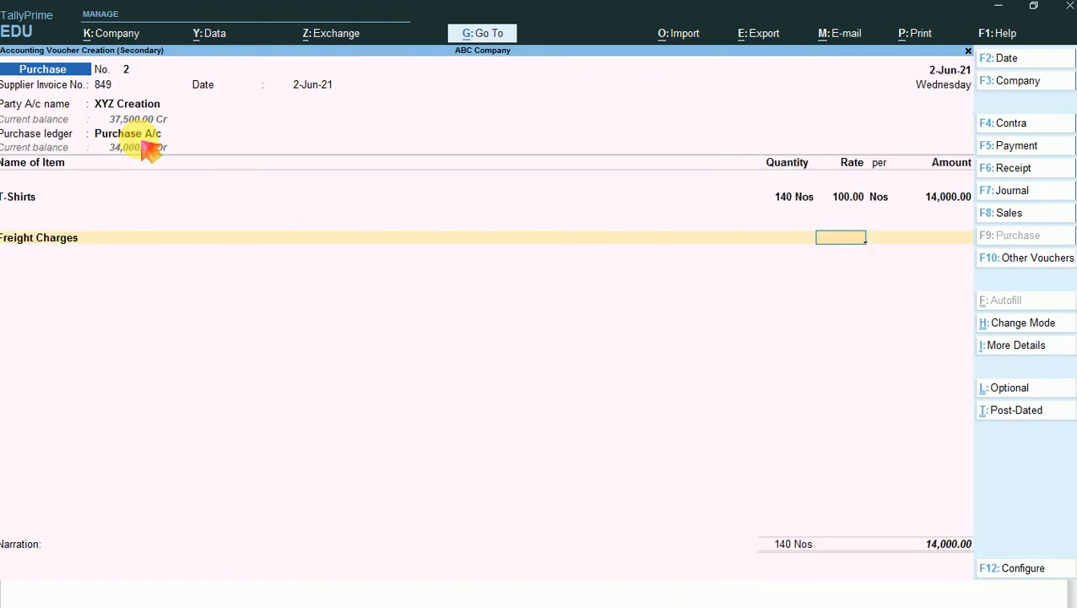
{"action": "type", "text": "10%"}
{"action": "key", "text": "Return"}
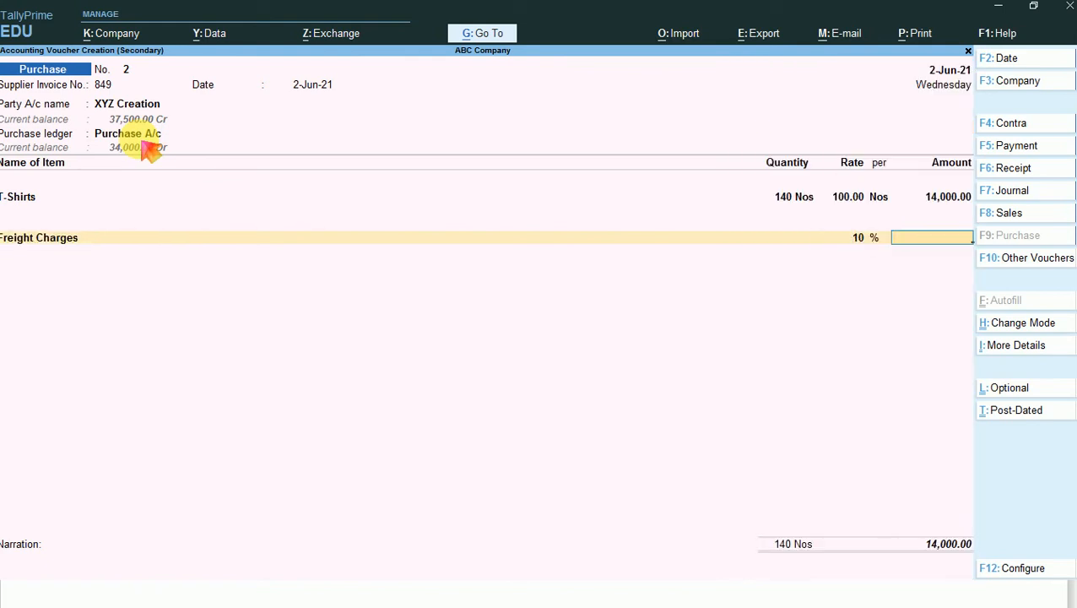
{"action": "key", "text": "BackSpace"}
{"action": "key", "text": "BackSpace"}
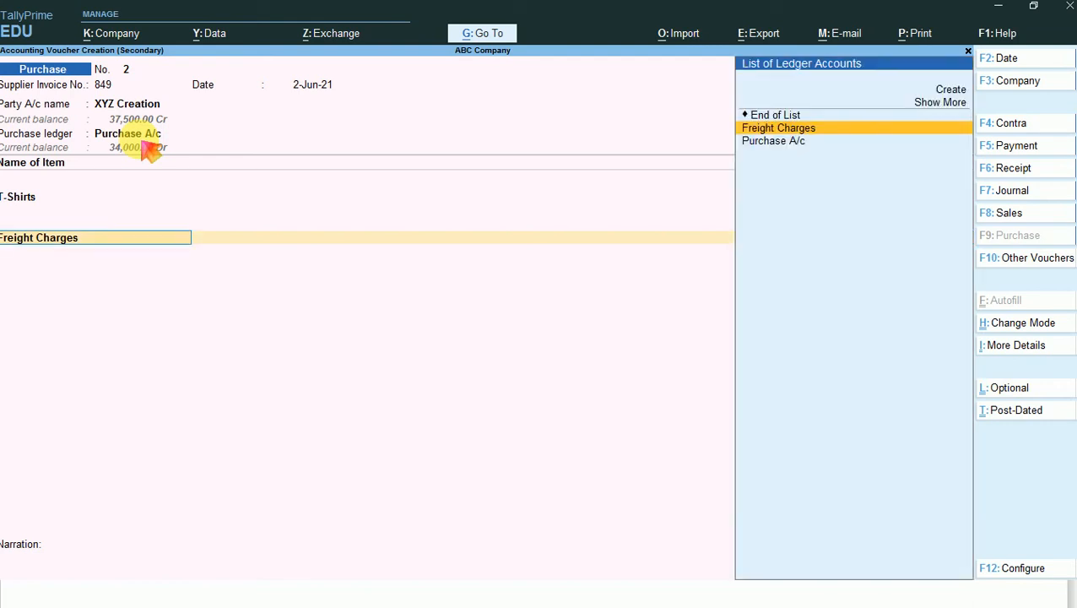
{"action": "key", "text": "Return"}
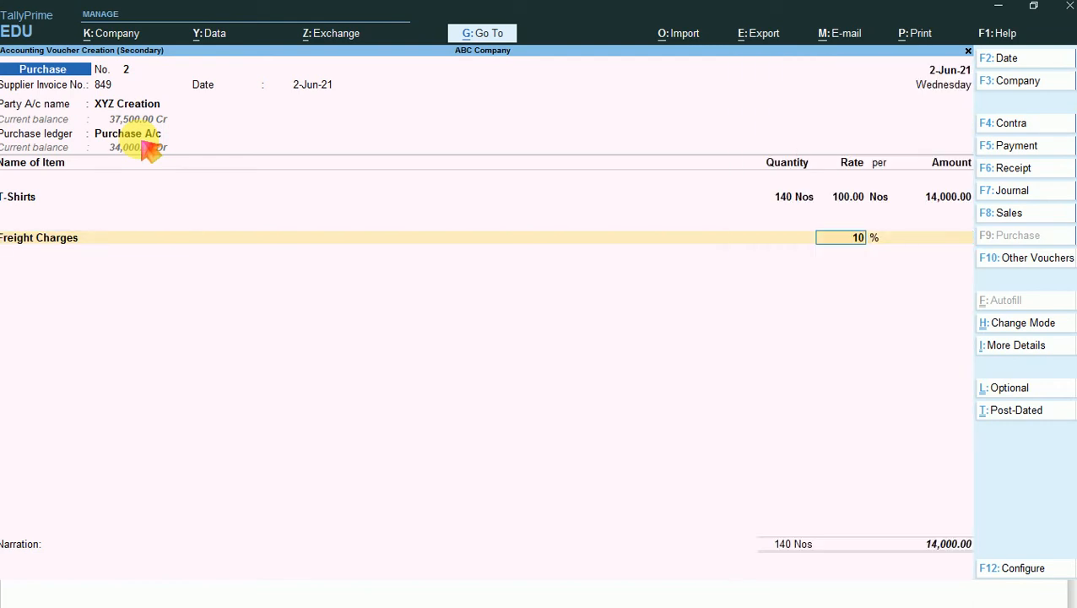
{"action": "key", "text": "Return"}
{"action": "key", "text": "BackSpace"}
{"action": "key", "text": "BackSpace"}
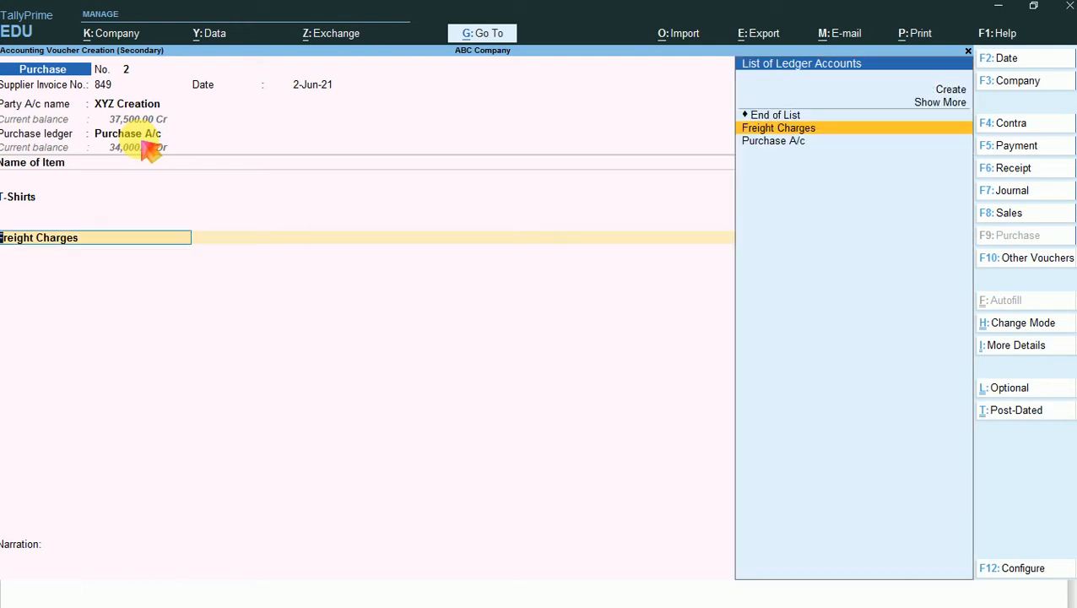
- Review the Freight Charges ledger master, keeping it under Purchase Accounts with type Not Applicable, and accept it
{"action": "key", "text": "ctrl+Return"}
{"action": "key", "text": "Return"}
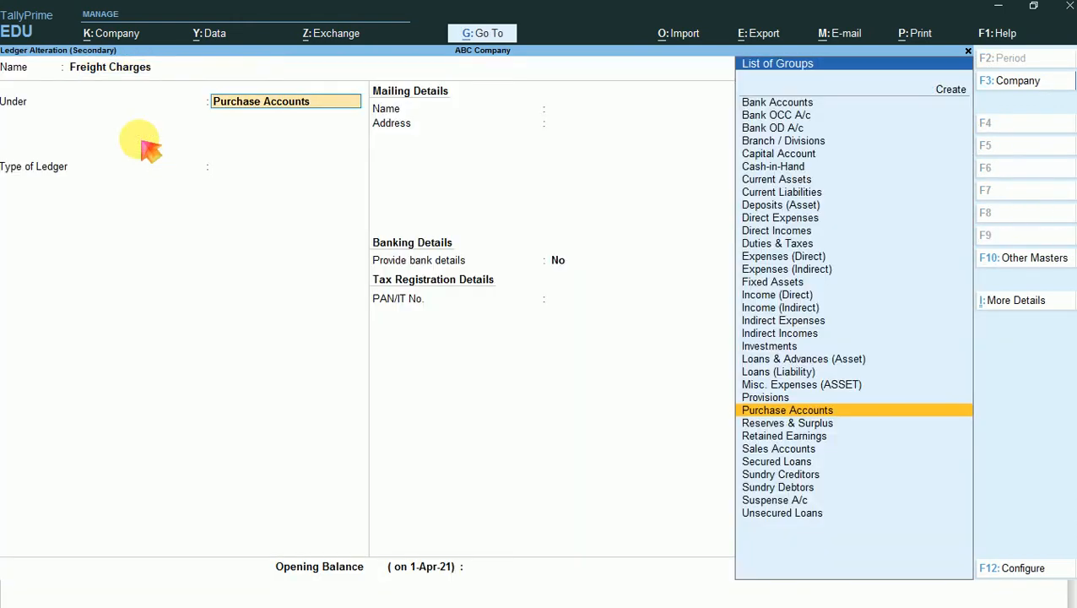
{"action": "key", "text": "Return"}
{"action": "key", "text": "Return"}
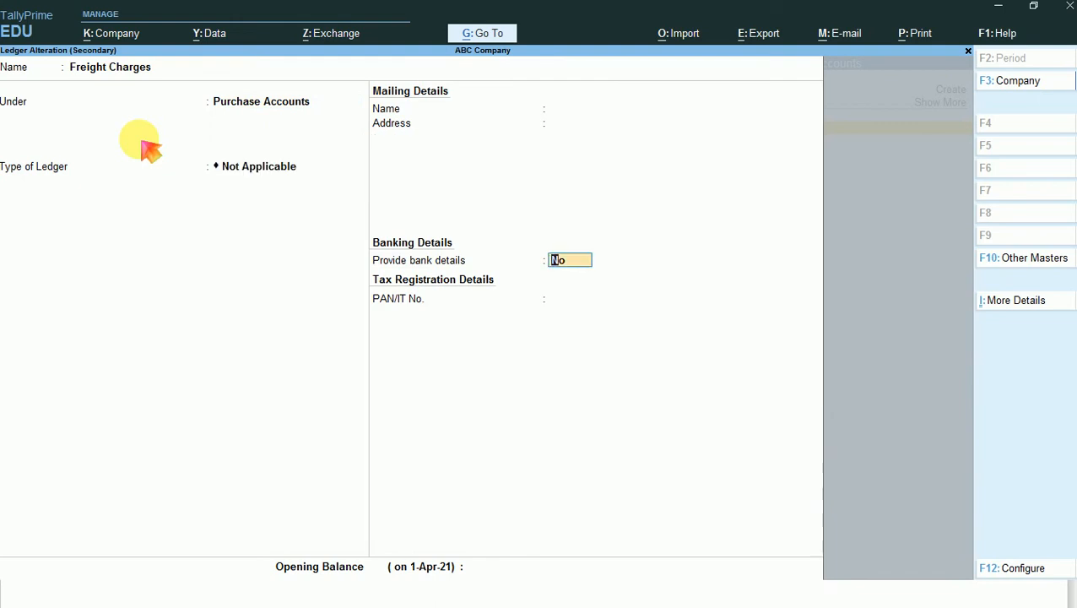
{"action": "key", "text": "ctrl+a"}
{"action": "key", "text": "Return"}
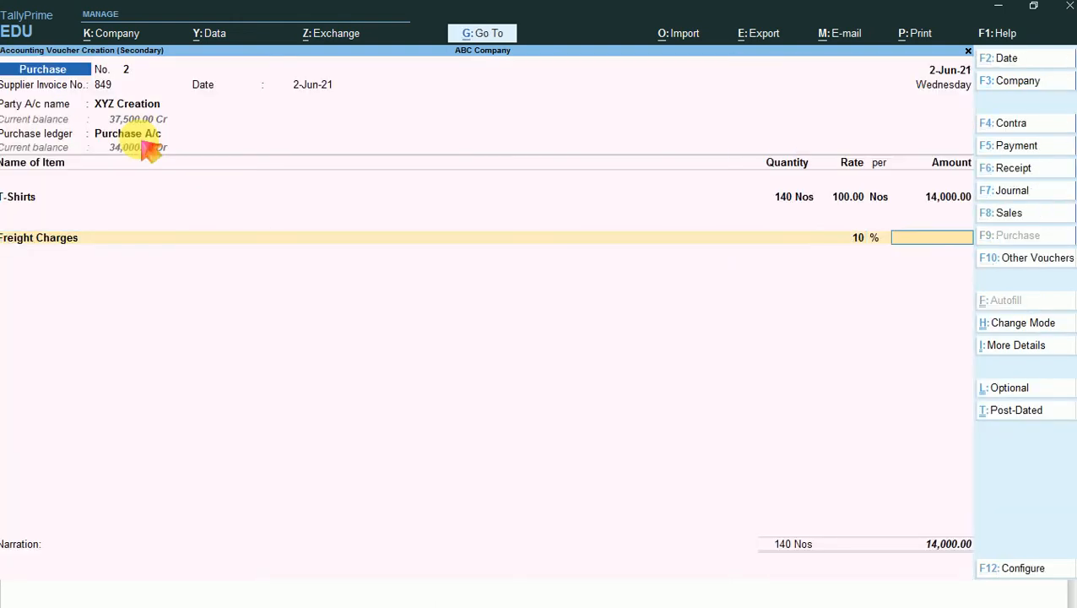
- Try a Freight Charges amount of 1,400 alongside the 10% rate
{"action": "key", "text": "BackSpace"}
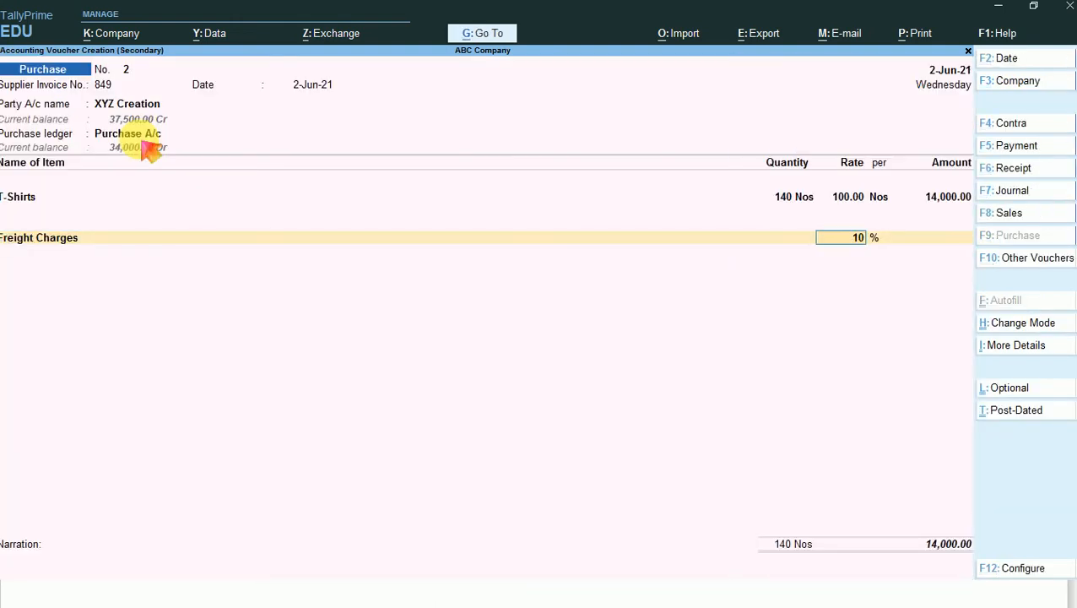
{"action": "key", "text": "BackSpace"}
{"action": "key", "text": "BackSpace"}
{"action": "key", "text": "BackSpace"}
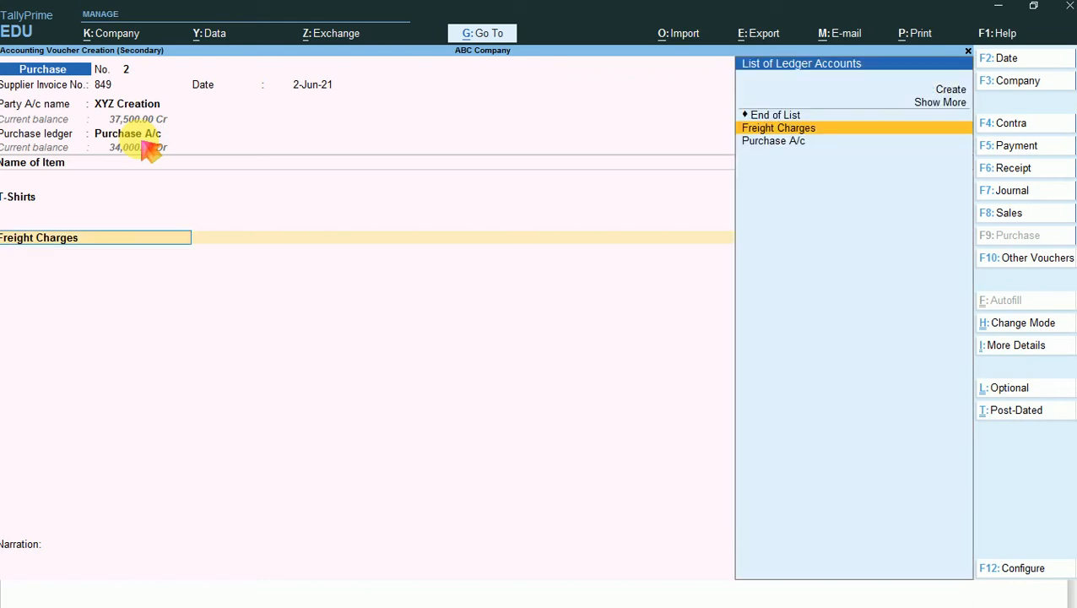
{"action": "key", "text": "Return"}
{"action": "key", "text": "Return"}
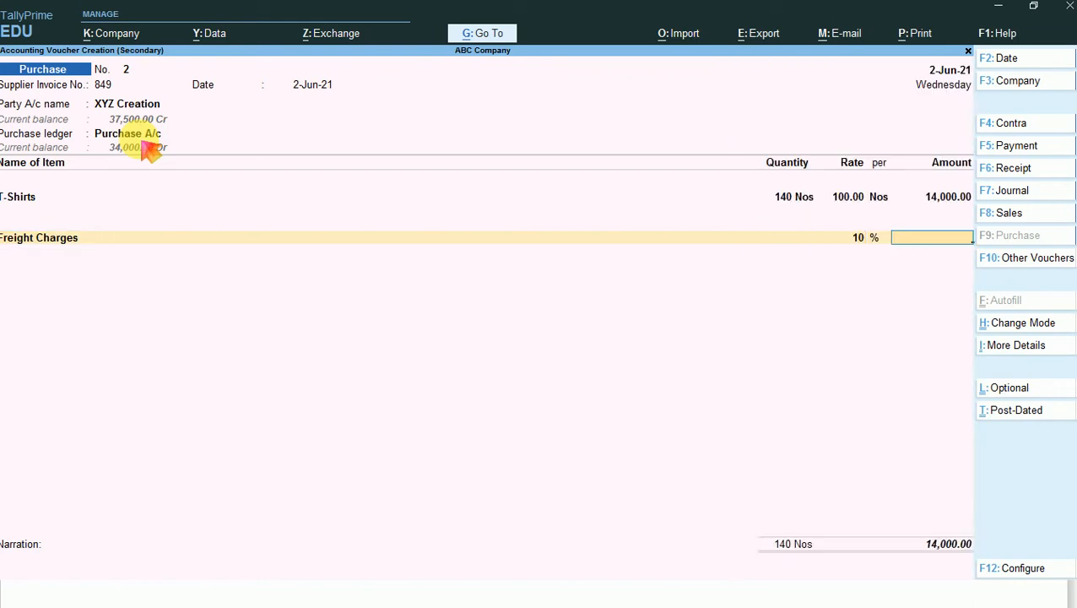
{"action": "key", "text": "BackSpace"}
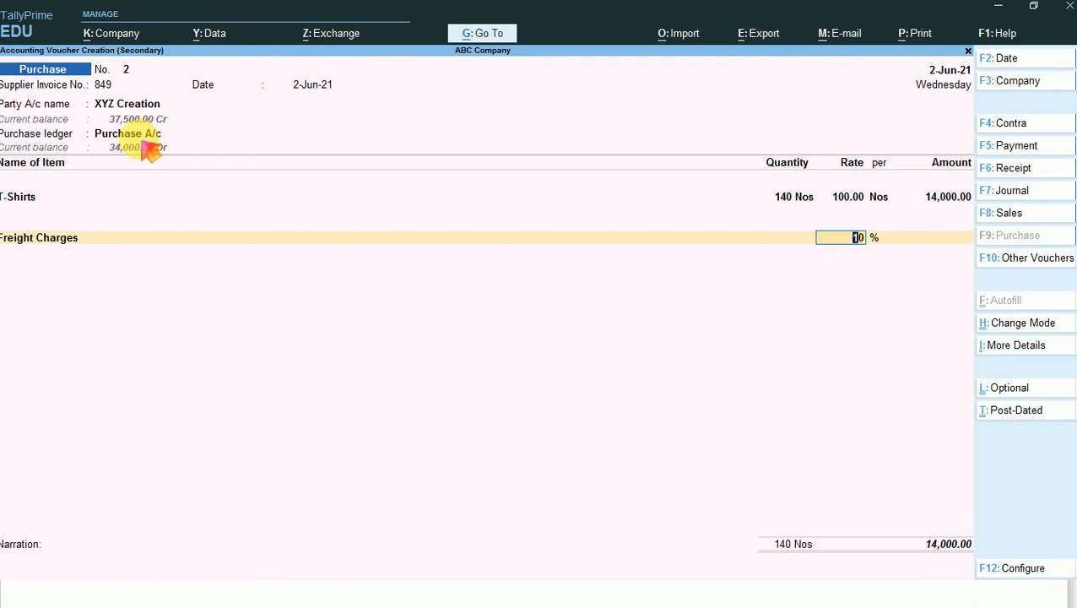
{"action": "key", "text": "Return"}
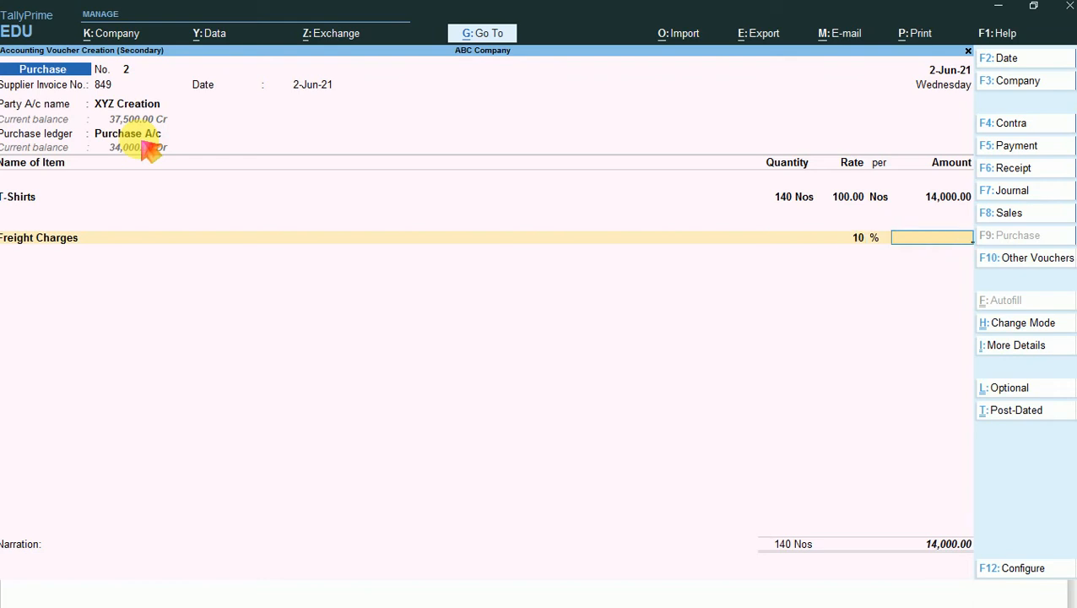
{"action": "type", "text": "1400"}
{"action": "key", "text": "Return"}
- Try a 12% rate on the Freight Charges line, followed by 10% again
{"action": "key", "text": "BackSpace"}
{"action": "key", "text": "BackSpace"}
{"action": "type", "text": "12"}
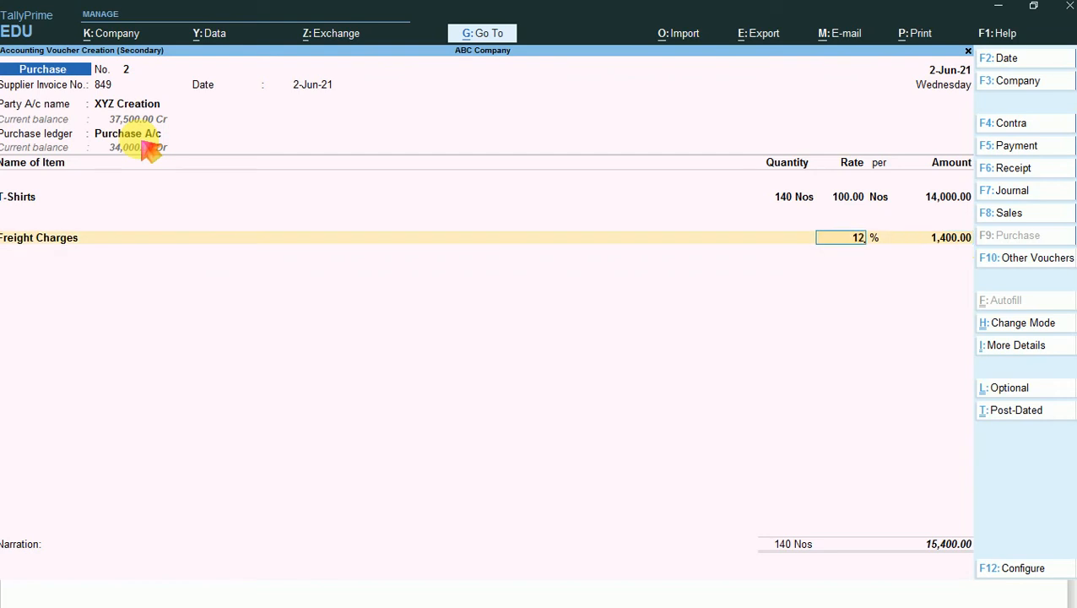
{"action": "key", "text": "Return"}
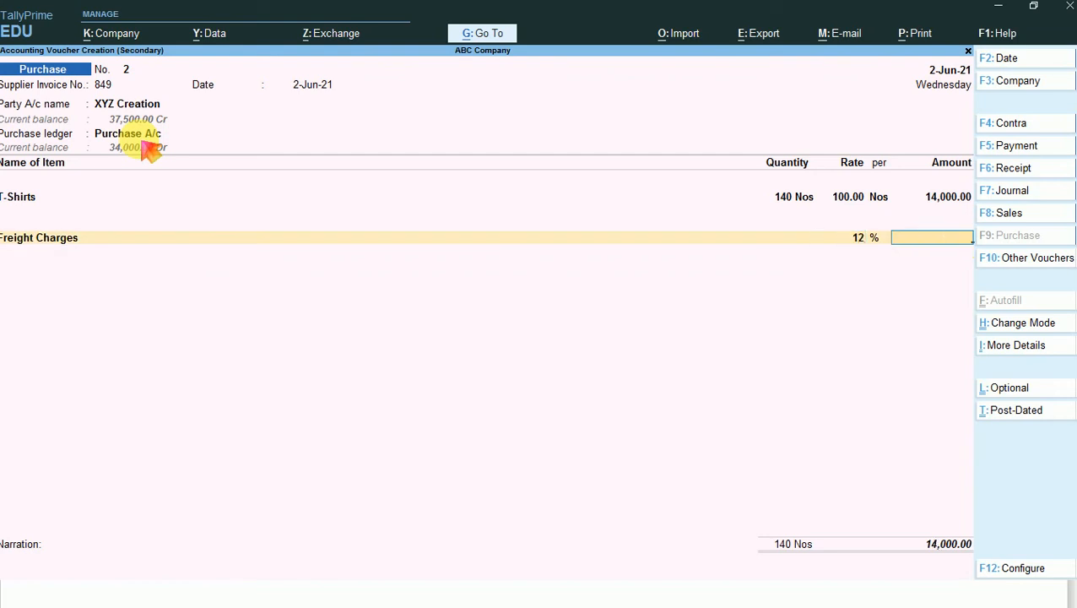
{"action": "key", "text": "BackSpace"}
{"action": "type", "text": "10"}
{"action": "key", "text": "Return"}
- Clear the percentage rate on the Freight Charges line and set its amount to 1,000
{"action": "key", "text": "BackSpace"}
{"action": "key", "text": "BackSpace"}
{"action": "key", "text": "BackSpace"}
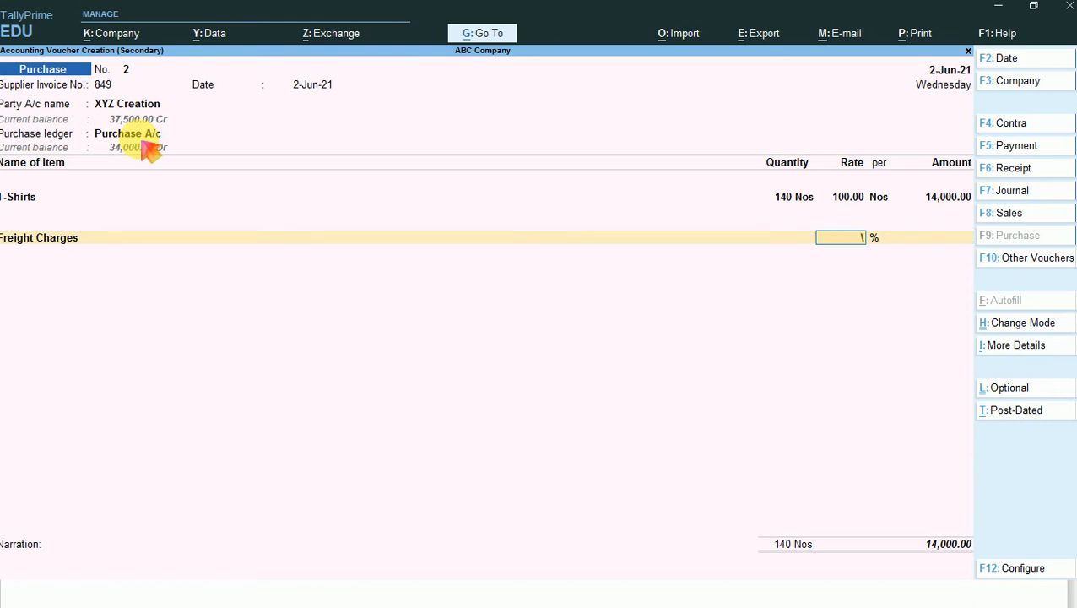
{"action": "key", "text": "Return"}
{"action": "type", "text": "14"}
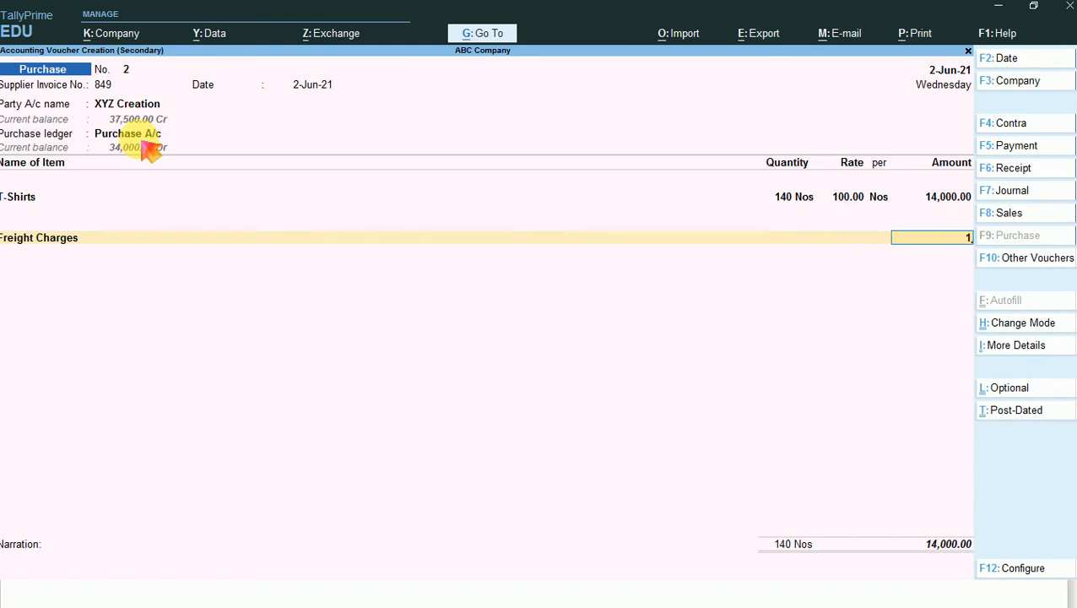
{"action": "key", "text": "BackSpace"}
{"action": "key", "text": "BackSpace"}
{"action": "type", "text": "1000"}
{"action": "key", "text": "Return"}
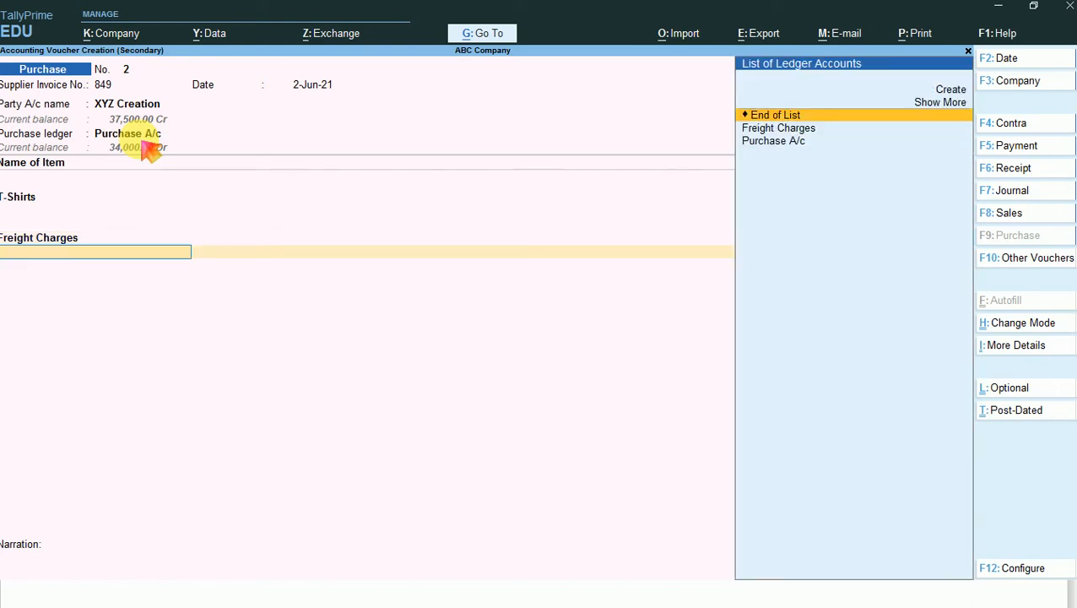
- End the ledger entries and add new bill reference 849 for XYZ Creation with a due date of 1-Jul-21
{"action": "key", "text": "Return"}
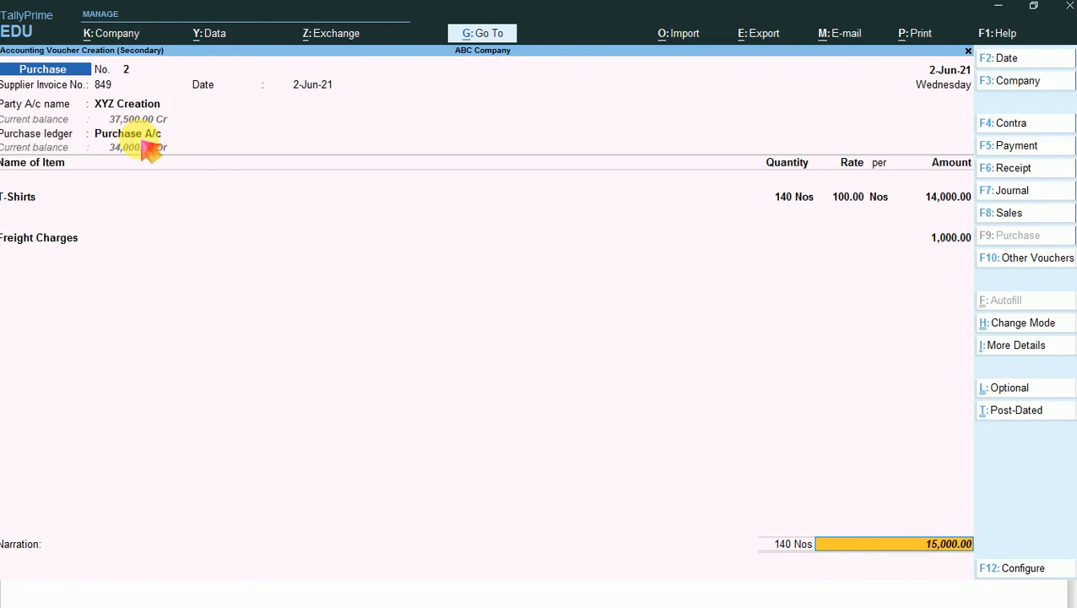
{"action": "key", "text": "Return"}
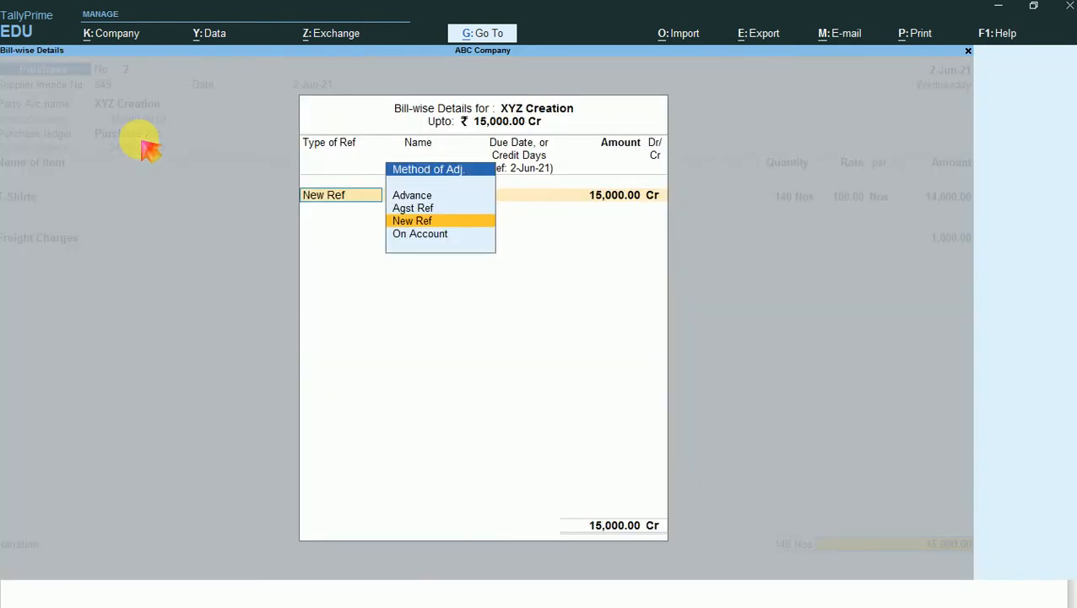
{"action": "key", "text": "Return"}
{"action": "key", "text": "Return"}
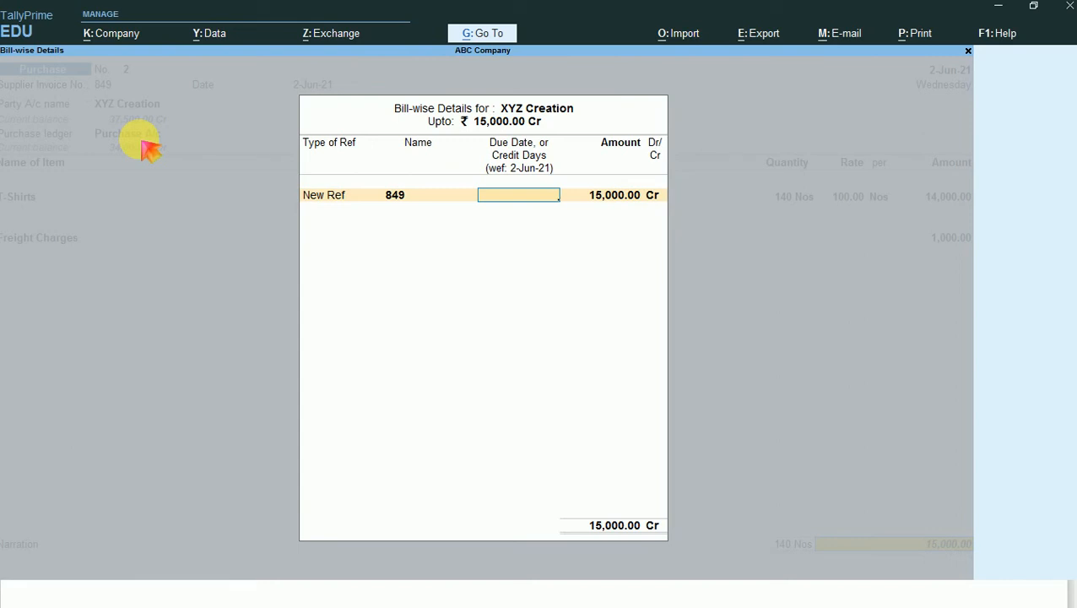
{"action": "type", "text": "1-7"}
{"action": "key", "text": "Return"}
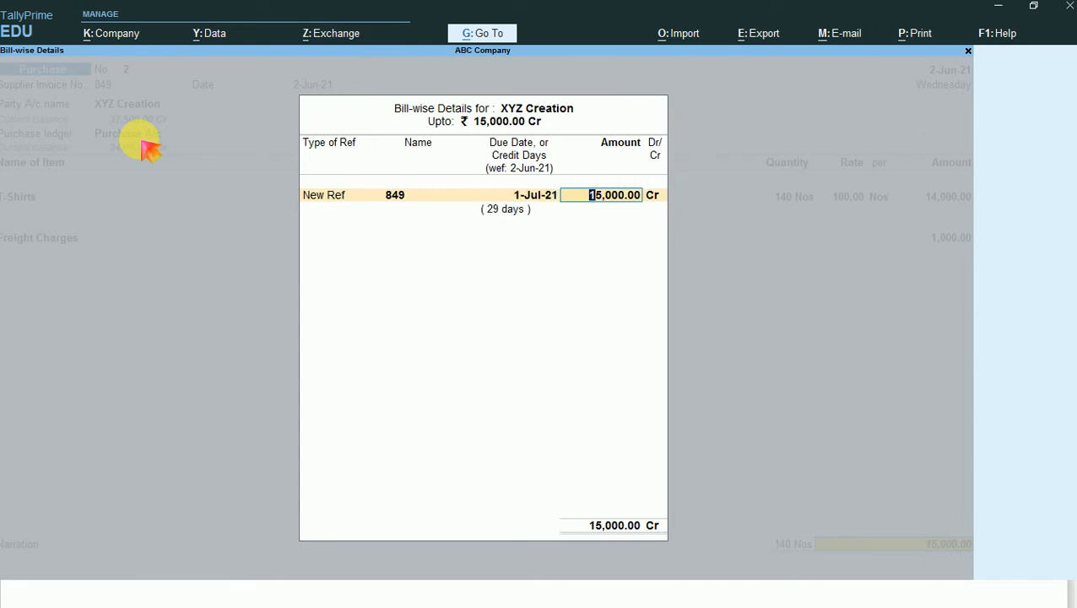
- Set the due date of bill reference 849 to 2-Jul-21, keep the amount at 15,000.00 Cr, and save the purchase voucher
{"action": "key", "text": "Return"}
{"action": "key", "text": "BackSpace"}
{"action": "key", "text": "BackSpace"}
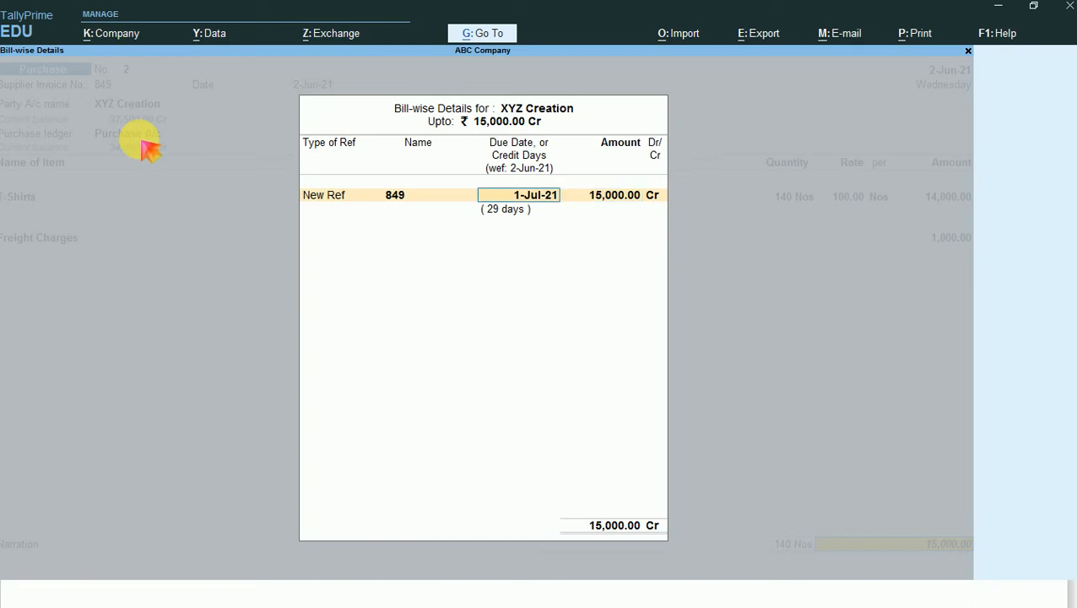
{"action": "type", "text": "2-7"}
{"action": "key", "text": "Return"}
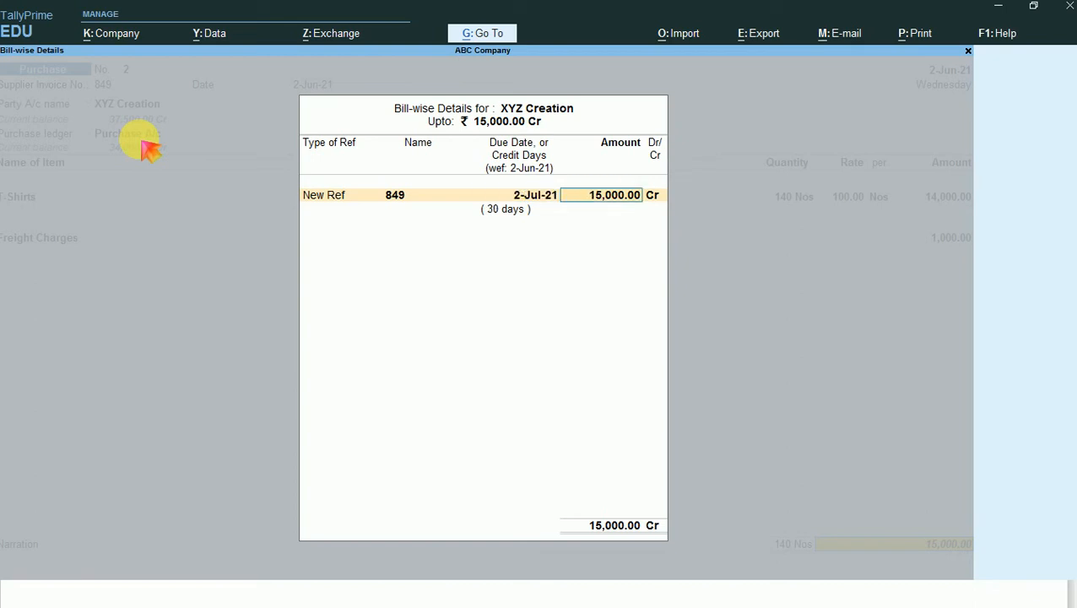
{"action": "key", "text": "Return"}
{"action": "key", "text": "Return"}
{"action": "key", "text": "Return"}
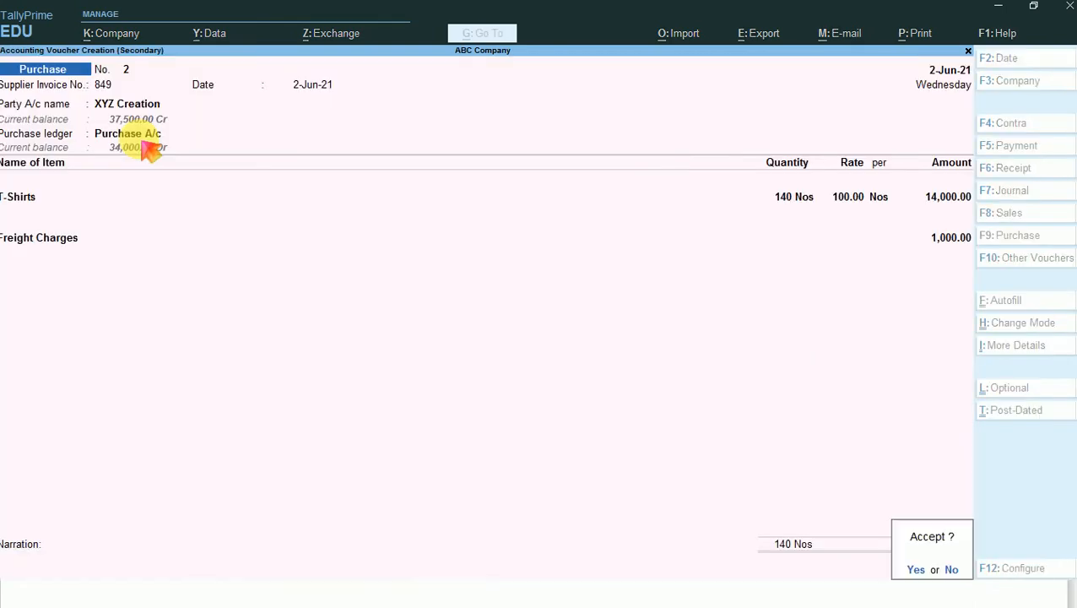
{"action": "key", "text": "Return"}
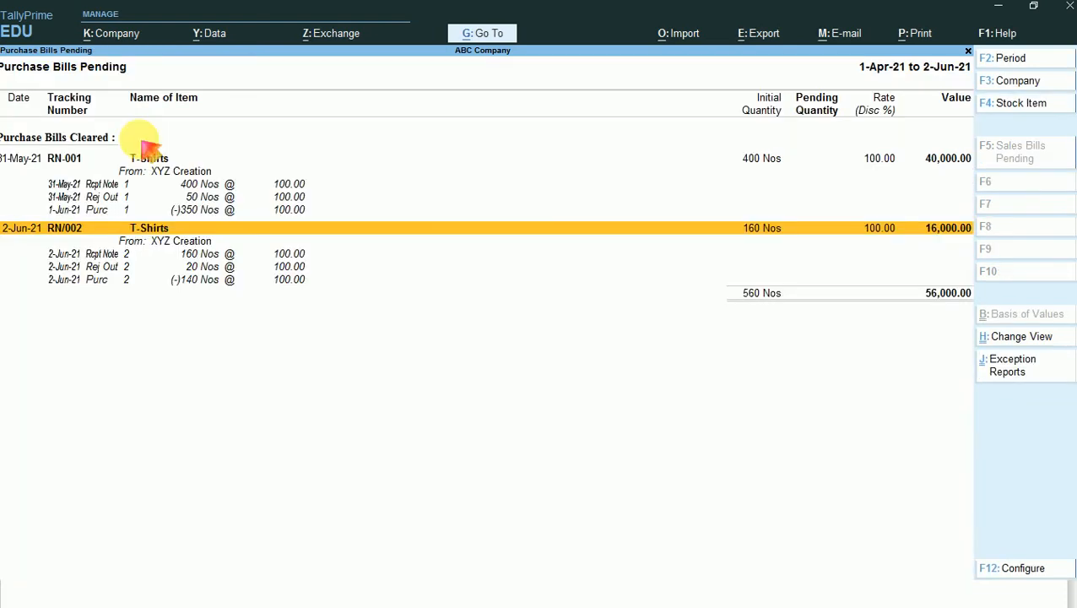
- Outline the cleared purchase bills and their heading with red rectangles on a screen capture, and discard the capture
{"action": "key", "text": "Print"}
{"action": "left_click", "coordinate": [139, 145]}
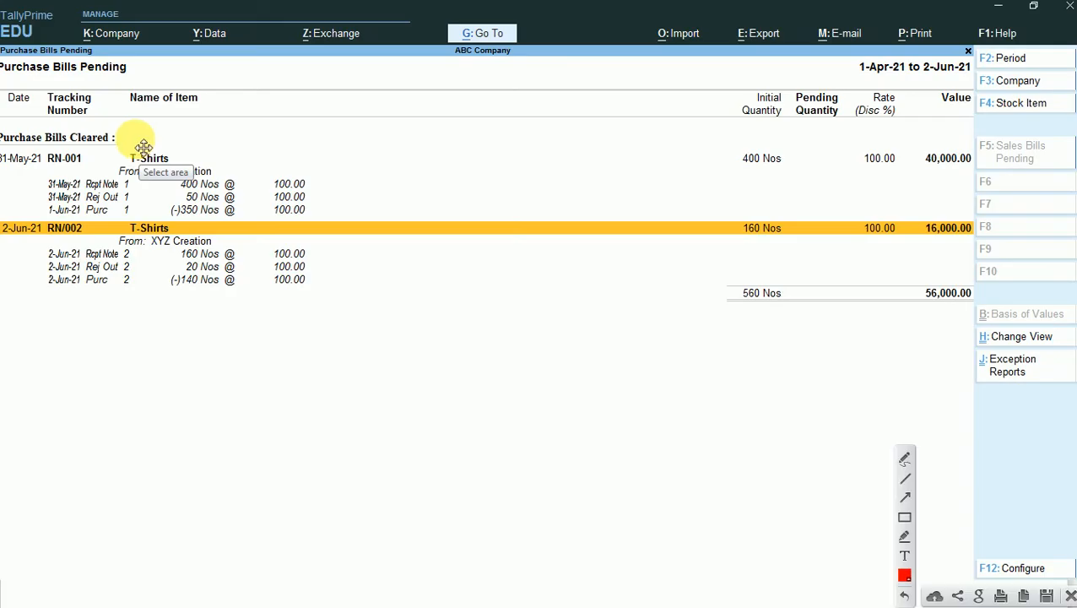
{"action": "left_click", "coordinate": [904, 516]}
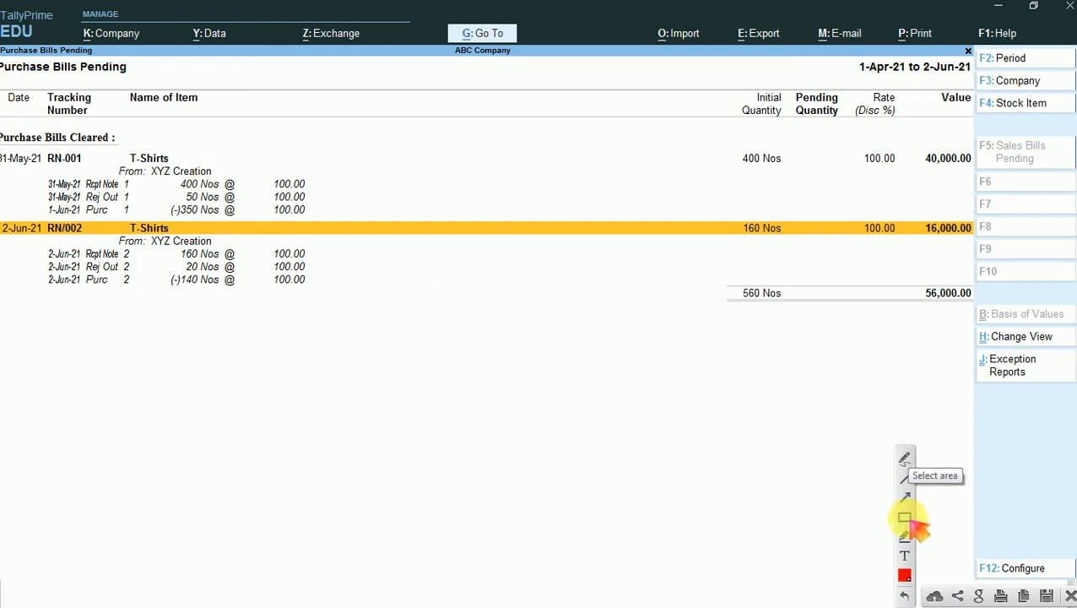
{"action": "mouse_move", "coordinate": [2, 47]}
{"action": "left_mouse_down"}
{"action": "mouse_move", "coordinate": [96, 221]}
{"action": "mouse_move", "coordinate": [380, 321]}
{"action": "left_mouse_up"}
{"action": "mouse_move", "coordinate": [133, 125]}
{"action": "left_mouse_down"}
{"action": "mouse_move", "coordinate": [20, 160]}
{"action": "mouse_move", "coordinate": [8, 143]}
{"action": "left_mouse_up"}
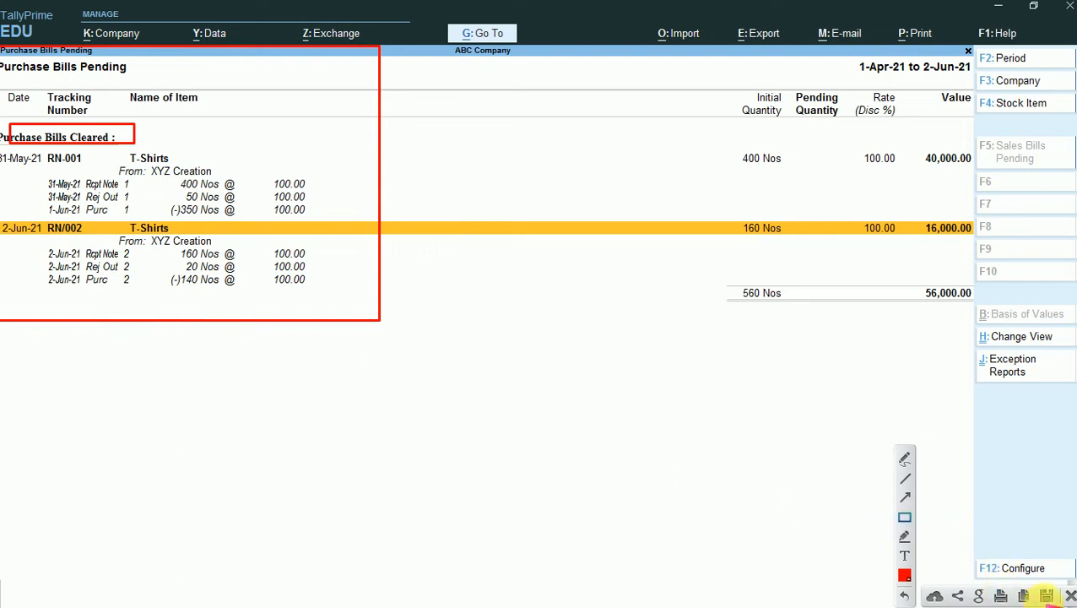
{"action": "left_click", "coordinate": [1070, 595]}
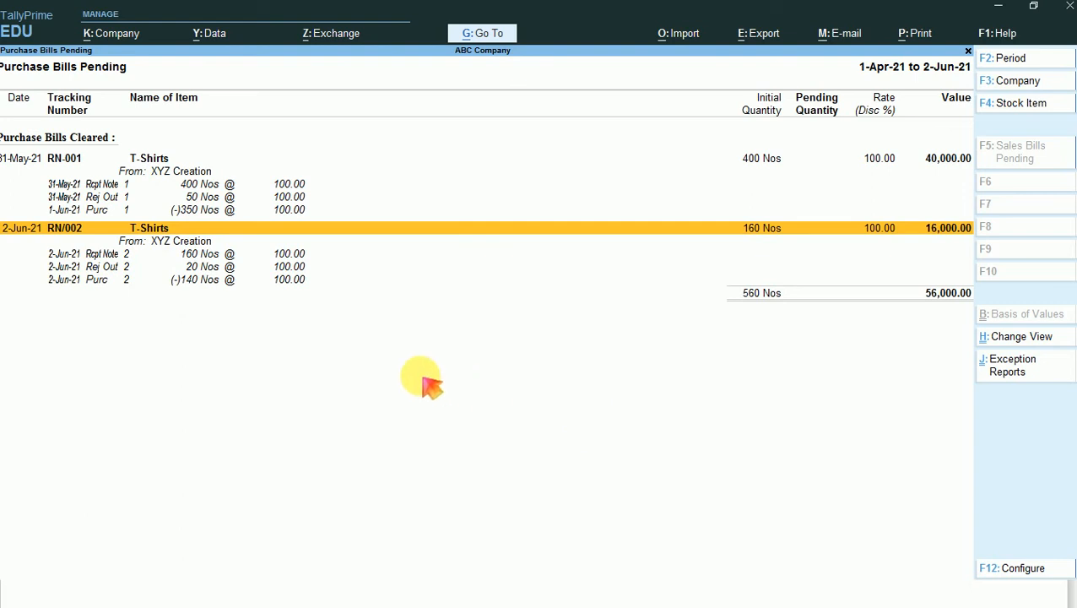
- Close the Purchase Bills Pending report and return to the Gateway of Tally
{"action": "key", "text": "Escape"}
{"action": "key", "text": "Escape"}
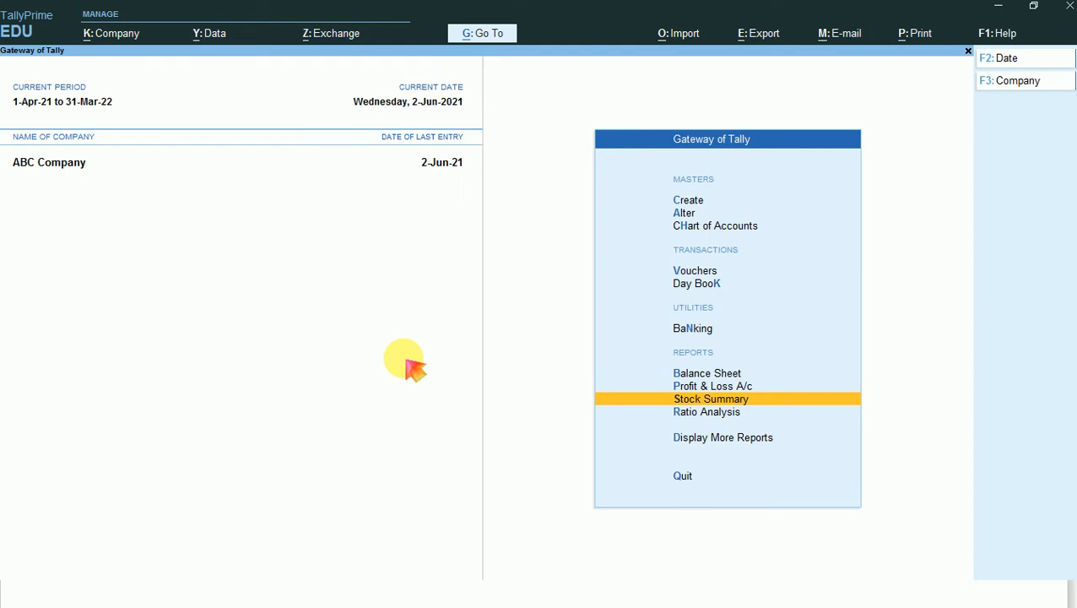
{"action": "key", "text": "Up"}
{"action": "key", "text": "Up"}
{"action": "key", "text": "Up"}
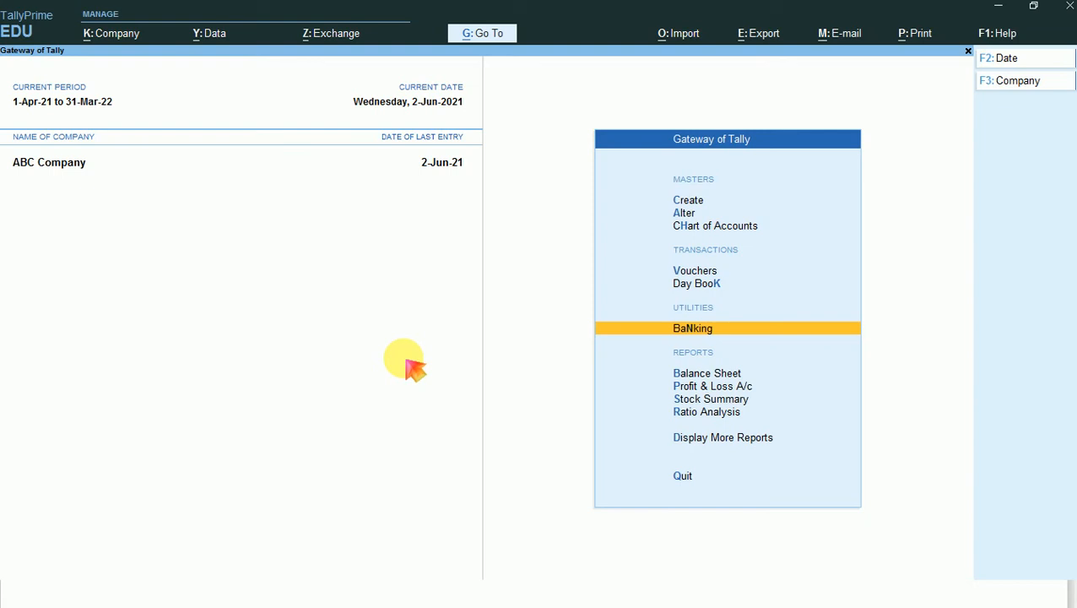
{"action": "key", "text": "Up"}
{"action": "key", "text": "Up"}
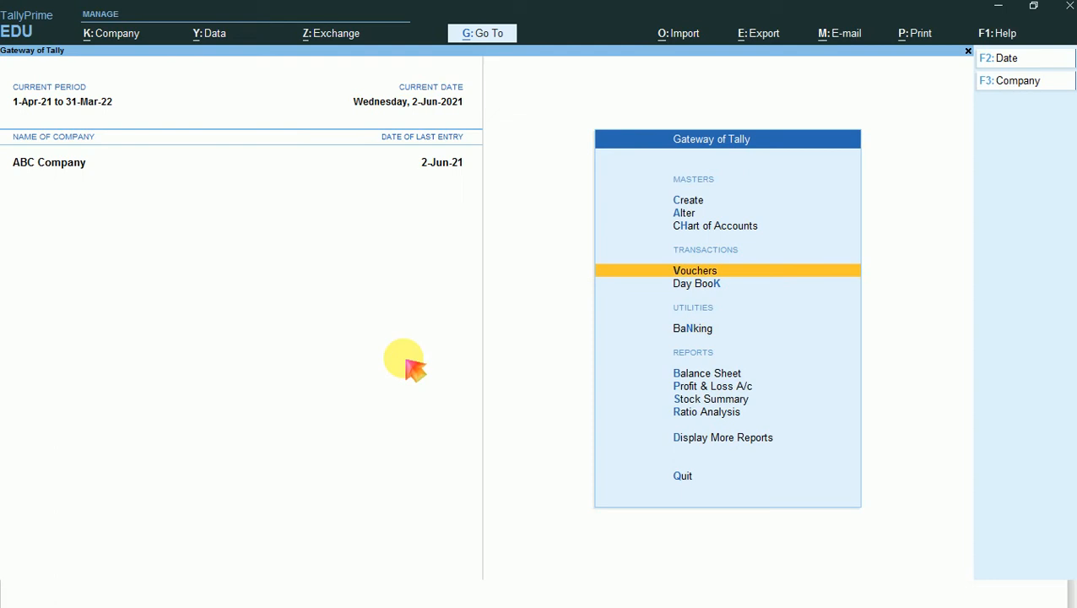
- Open the Bills Payable report, expand it to the detailed view, and review the transactions under XYZ Creation's bills
{"action": "key", "text": "alt+g"}
{"action": "key", "text": "Down"}
{"action": "key", "text": "Down"}
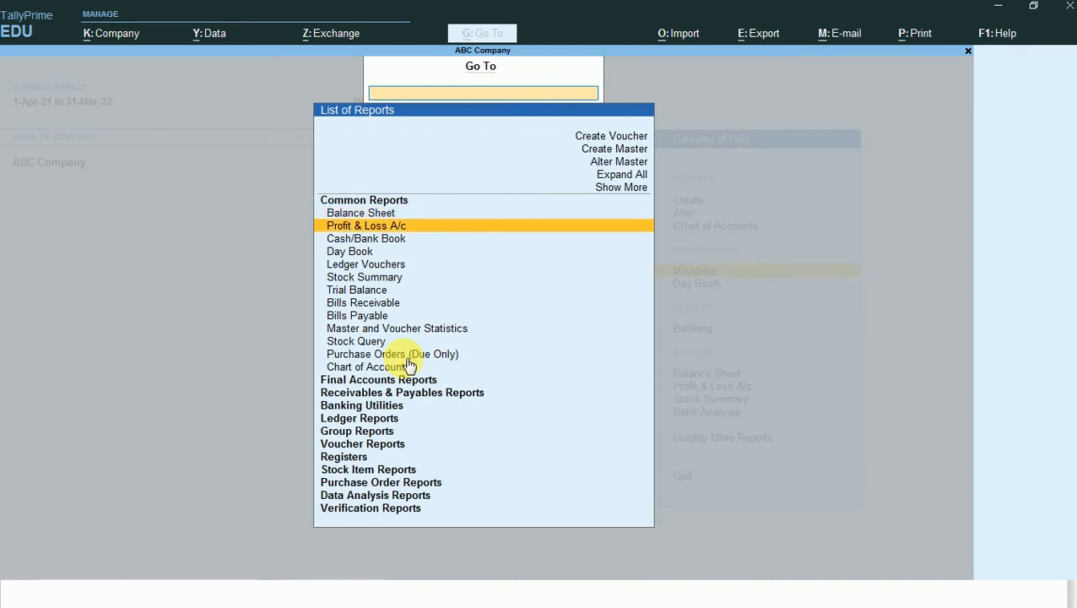
{"action": "key", "text": "Down"}
{"action": "key", "text": "Down"}
{"action": "key", "text": "Down"}
{"action": "key", "text": "Down"}
{"action": "key", "text": "Down"}
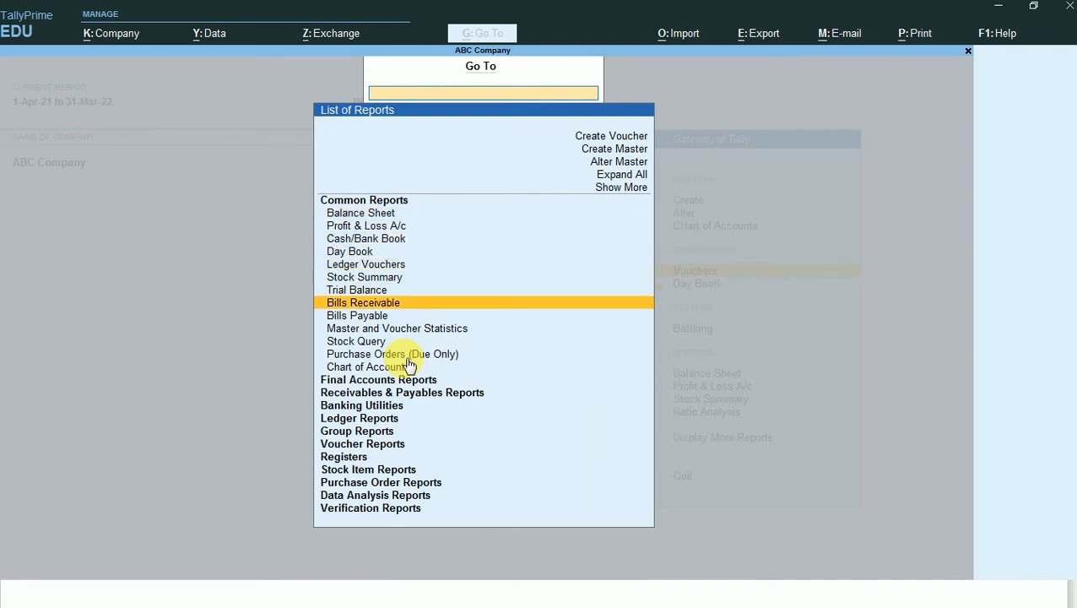
{"action": "key", "text": "Down"}
{"action": "key", "text": "Return"}
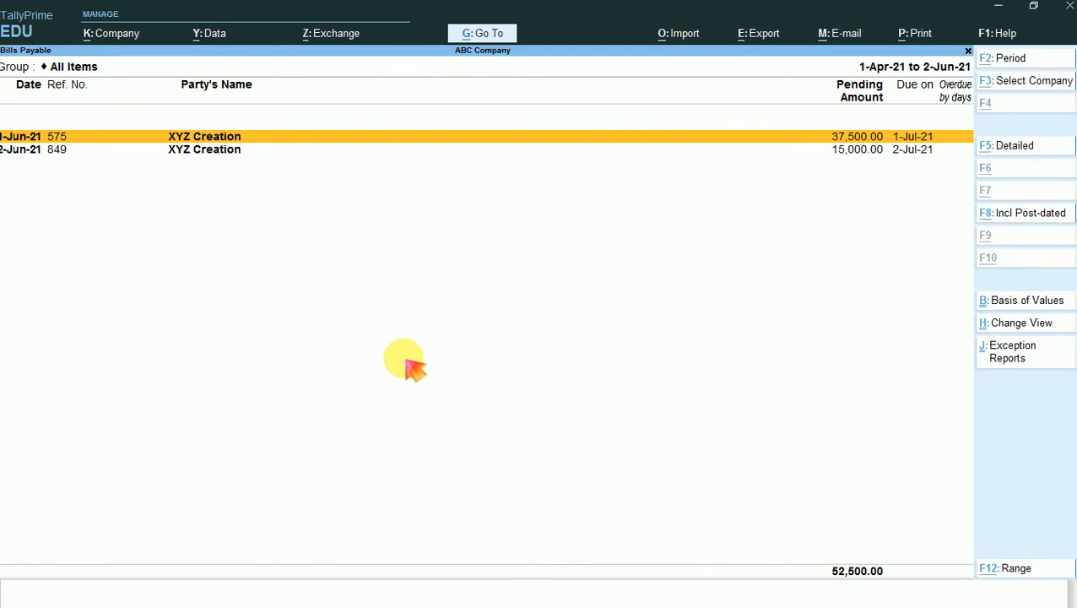
{"action": "key", "text": "alt+F1"}
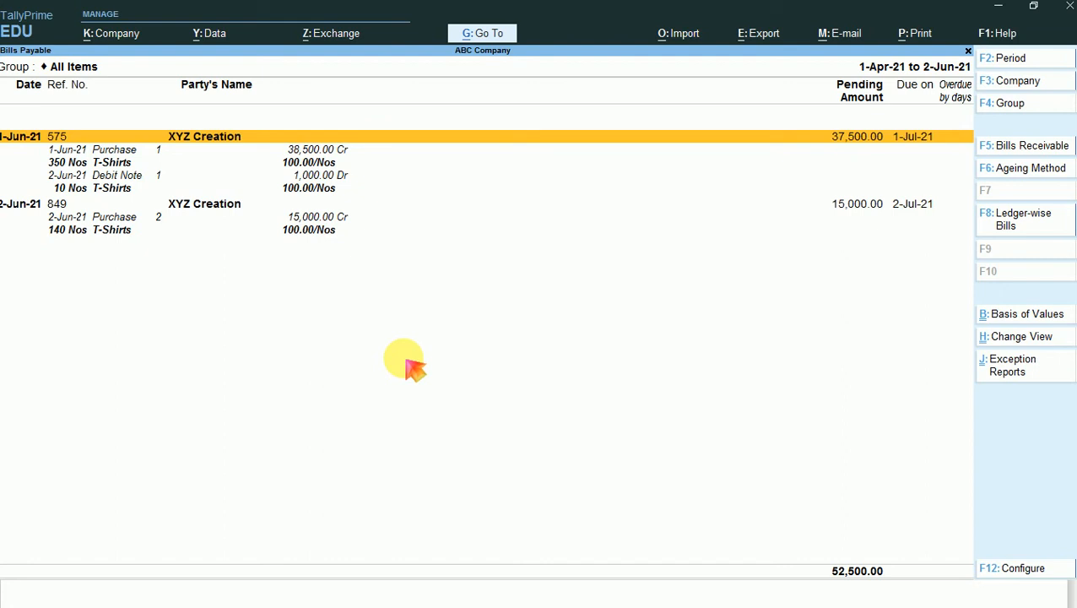
{"action": "key", "text": "Down"}
{"action": "key", "text": "Down"}
{"action": "key", "text": "Down"}
{"action": "key", "text": "Down"}
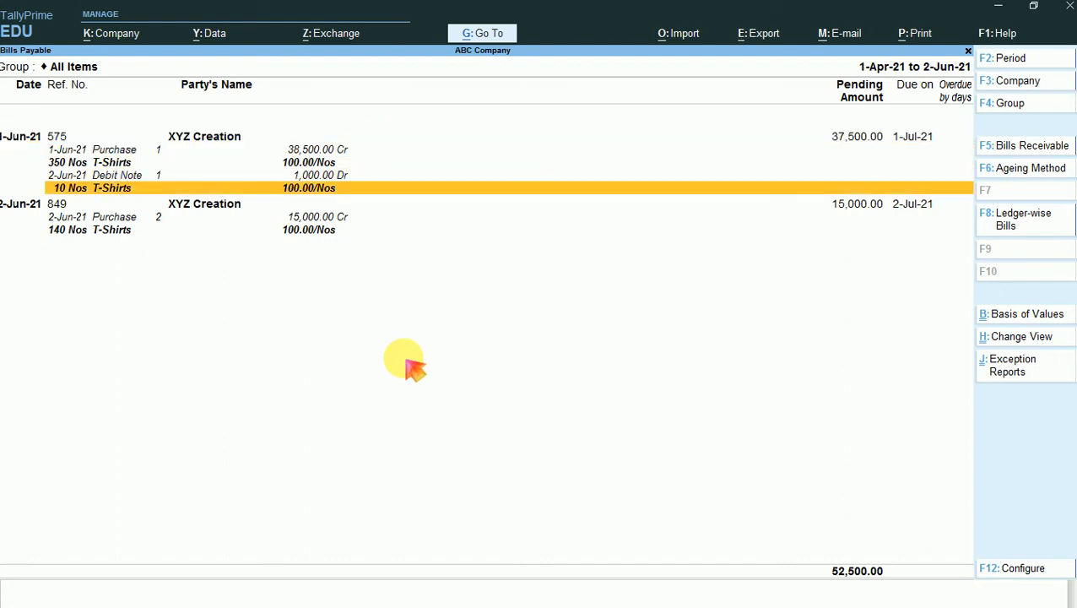
- Start a new Payment voucher and set its account to Cash
{"action": "key", "text": "Escape"}
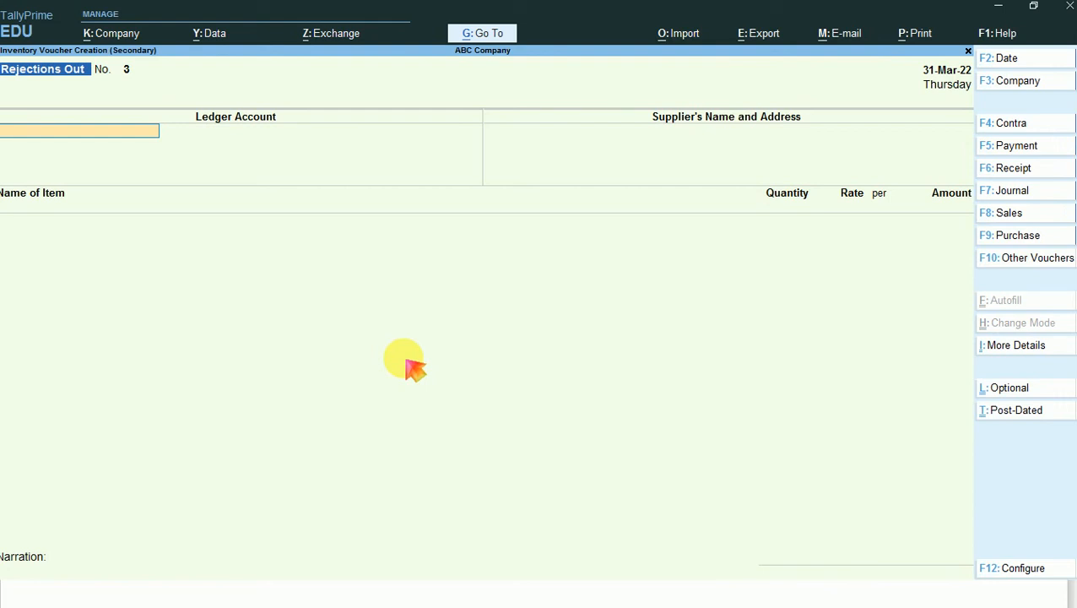
{"action": "key", "text": "F5"}
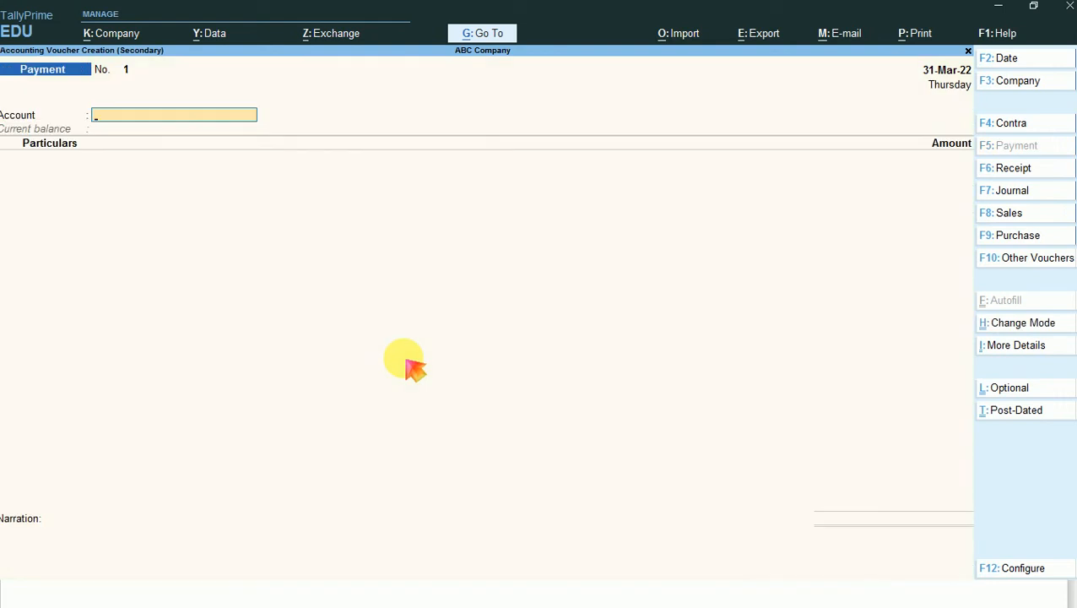
{"action": "type", "text": "CASH"}
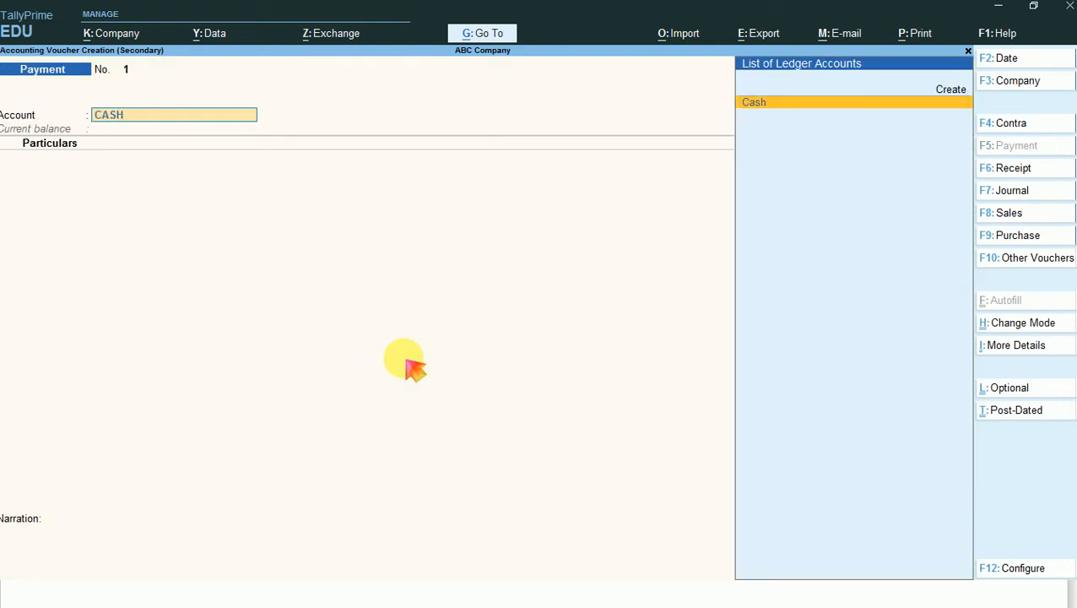
{"action": "key", "text": "Return"}
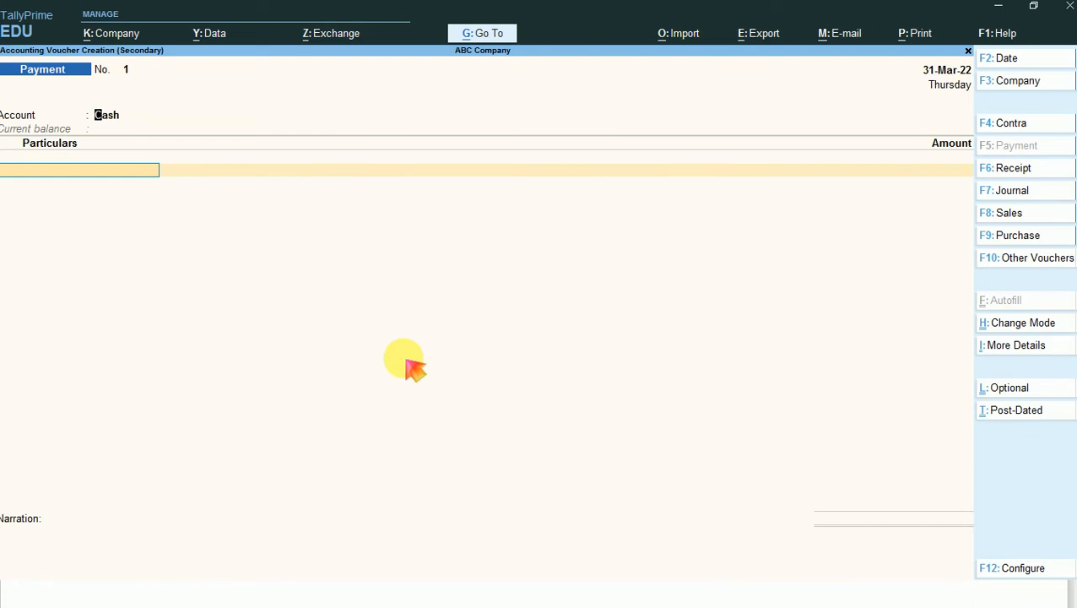
{"action": "key", "text": "BackSpace"}
{"action": "key", "text": "Return"}
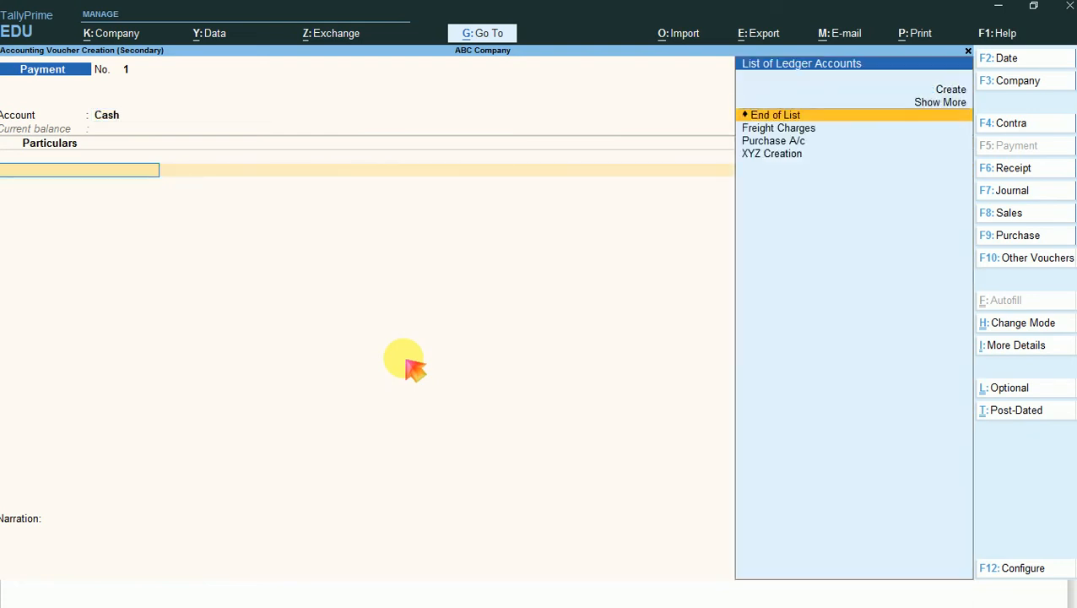
- Add XYZ Creation as the ledger to pay, with an amount of 37,500.00
{"action": "key", "text": "Down"}
{"action": "key", "text": "Down"}
{"action": "key", "text": "Down"}
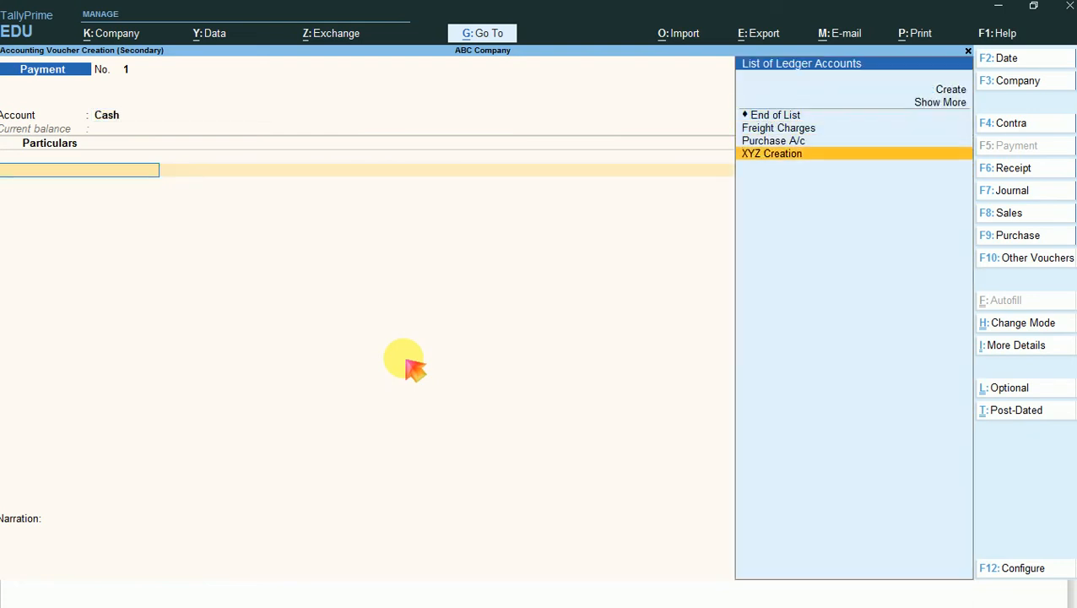
{"action": "key", "text": "Return"}
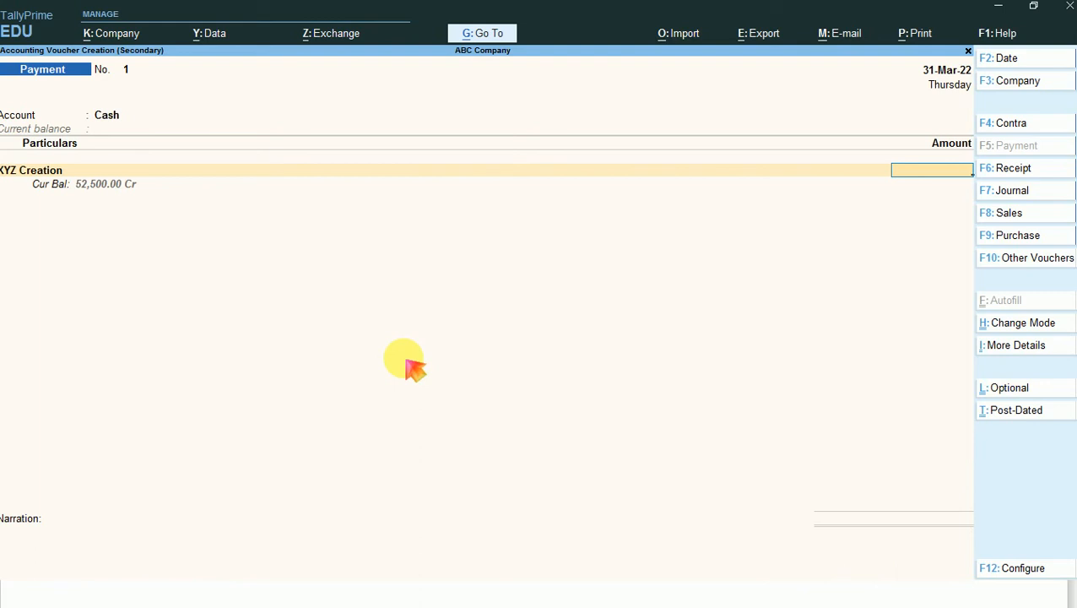
{"action": "type", "text": "37500"}
{"action": "key", "text": "Return"}
- Allocate the 37,500.00 Dr payment as Agst Ref to pending bill 575, leave the narration blank, and save the voucher
{"action": "key", "text": "Return"}
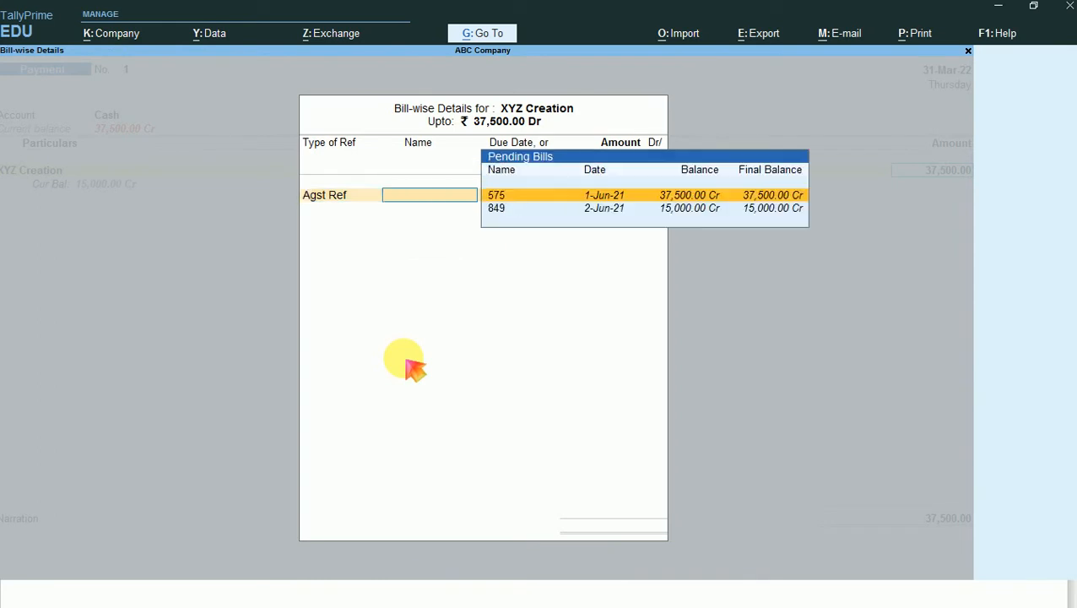
{"action": "key", "text": "Return"}
{"action": "key", "text": "Return"}
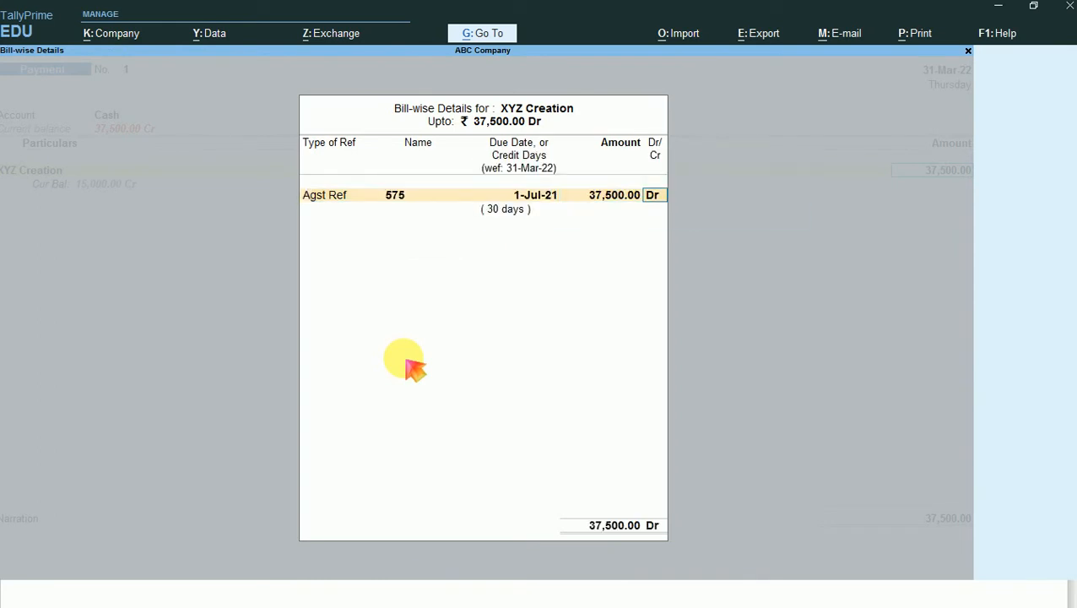
{"action": "key", "text": "Return"}
{"action": "key", "text": "Return"}
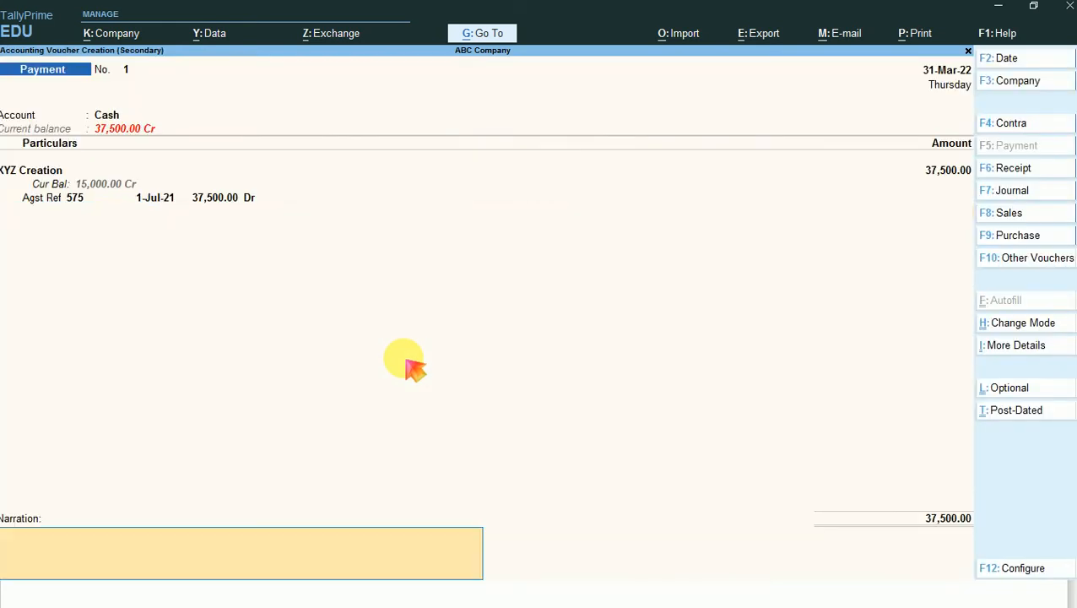
{"action": "key", "text": "Return"}
{"action": "key", "text": "Return"}
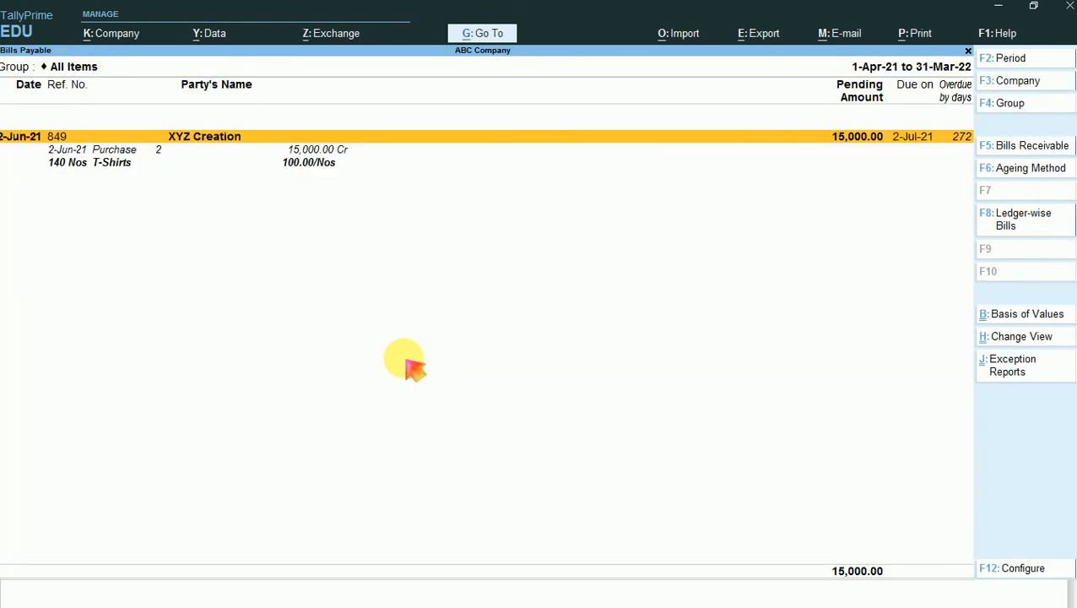
- Close the Bills Payable report and stay at the Gateway of Tally without quitting
{"action": "key", "text": "Escape"}
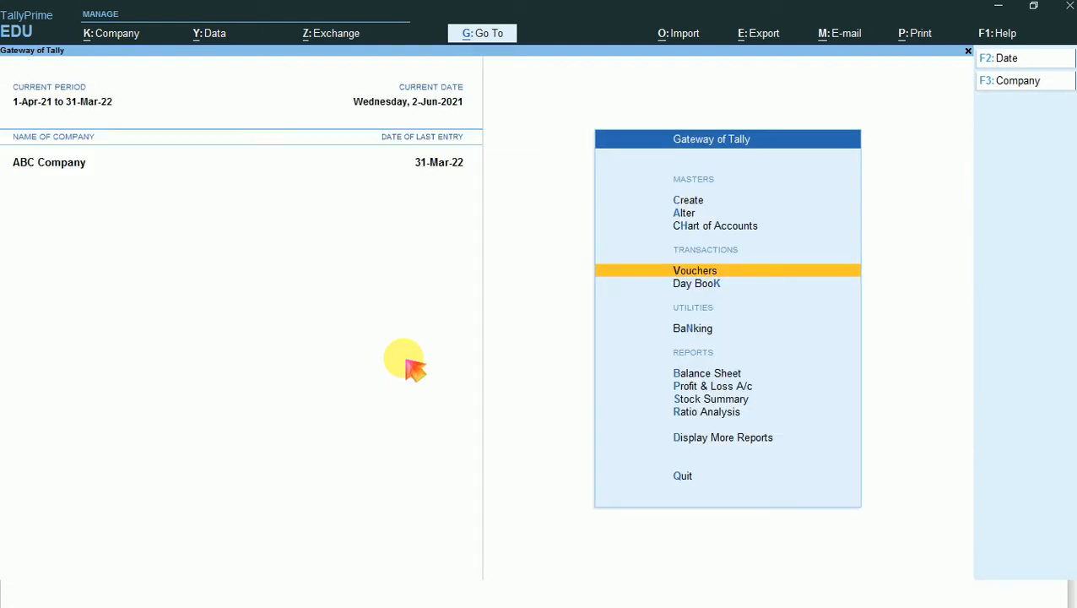
{"action": "key", "text": "Escape"}
{"action": "key", "text": "n"}
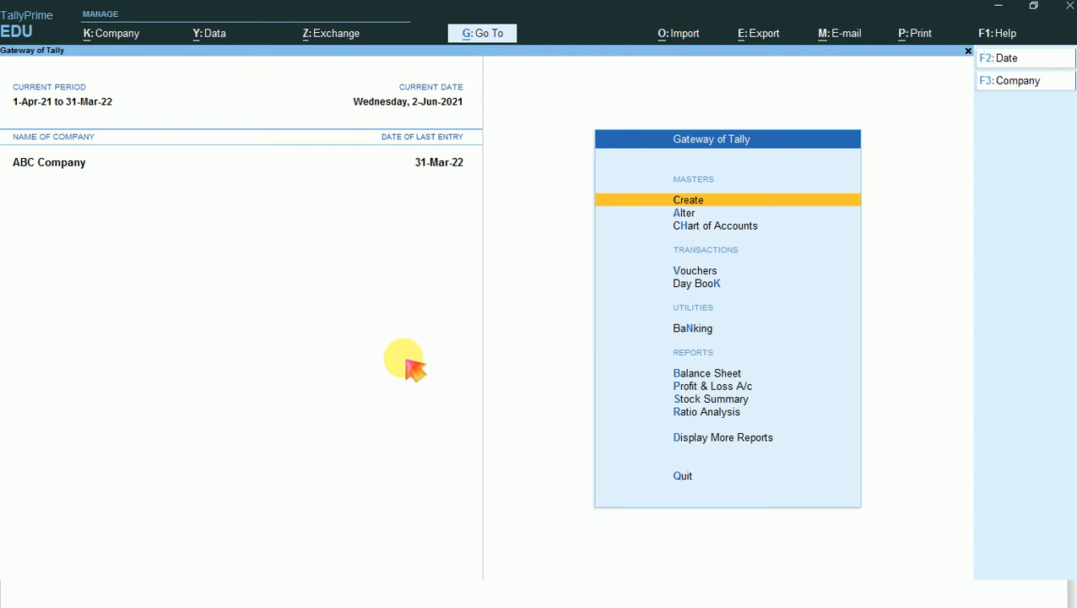
- Shut ABC Company
{"action": "left_click", "coordinate": [1025, 84]}
{"action": "key", "text": "Up"}
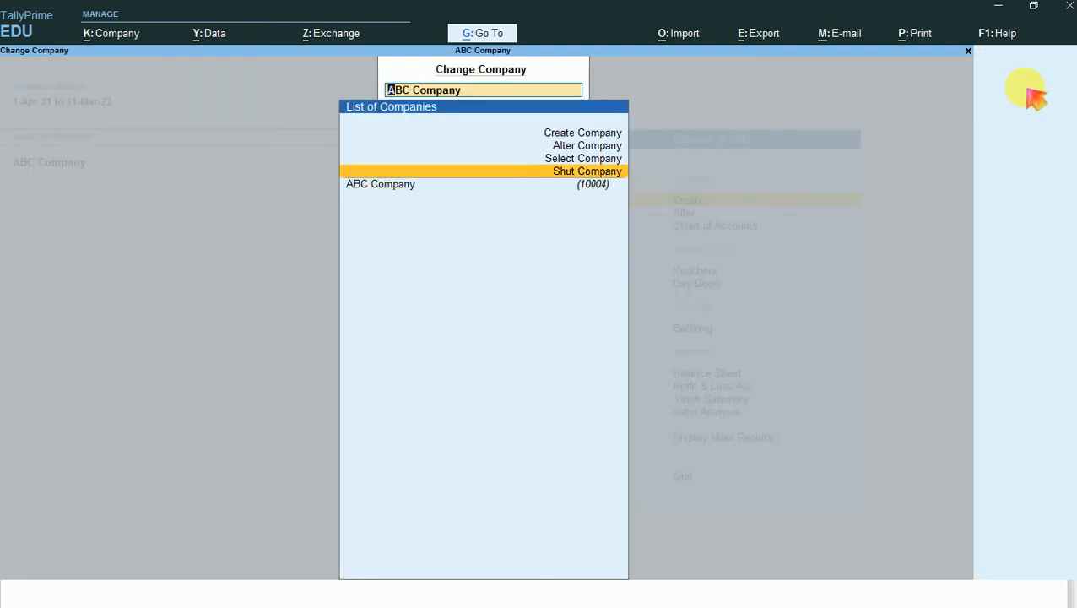
{"action": "key", "text": "Return"}
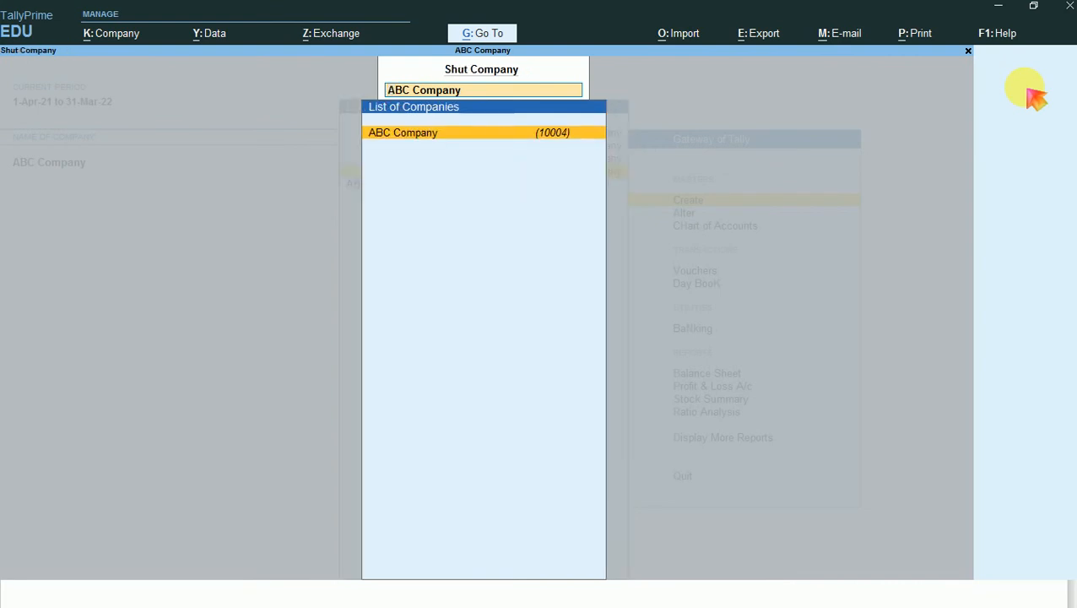
{"action": "key", "text": "Return"}
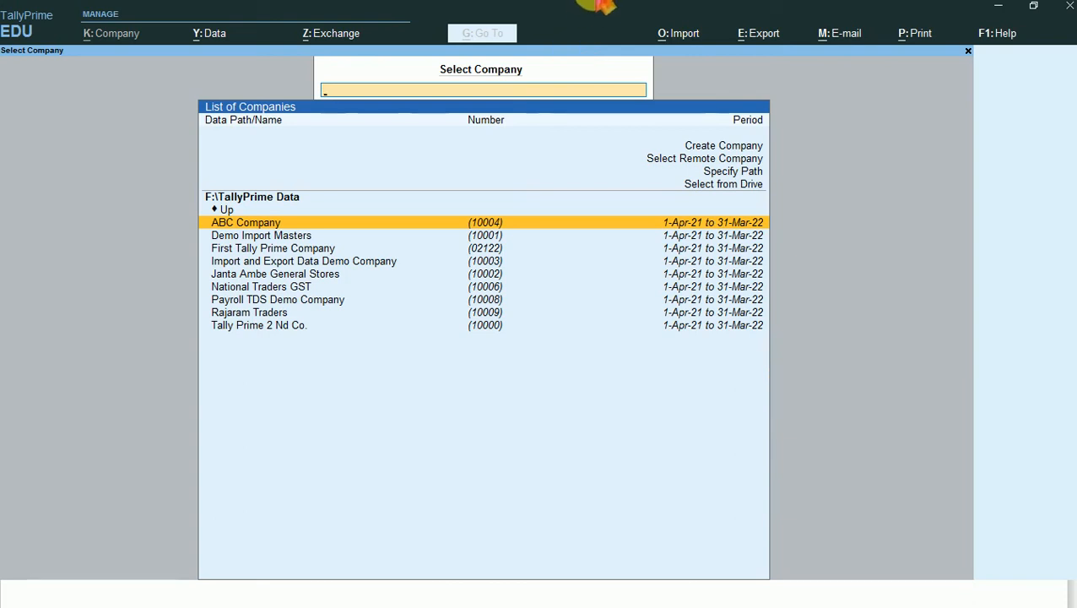
- Switch to the handwritten notes page and outline the headings ABC Company and XYZ Creation in red ink
{"action": "key", "text": "alt+Tab"}
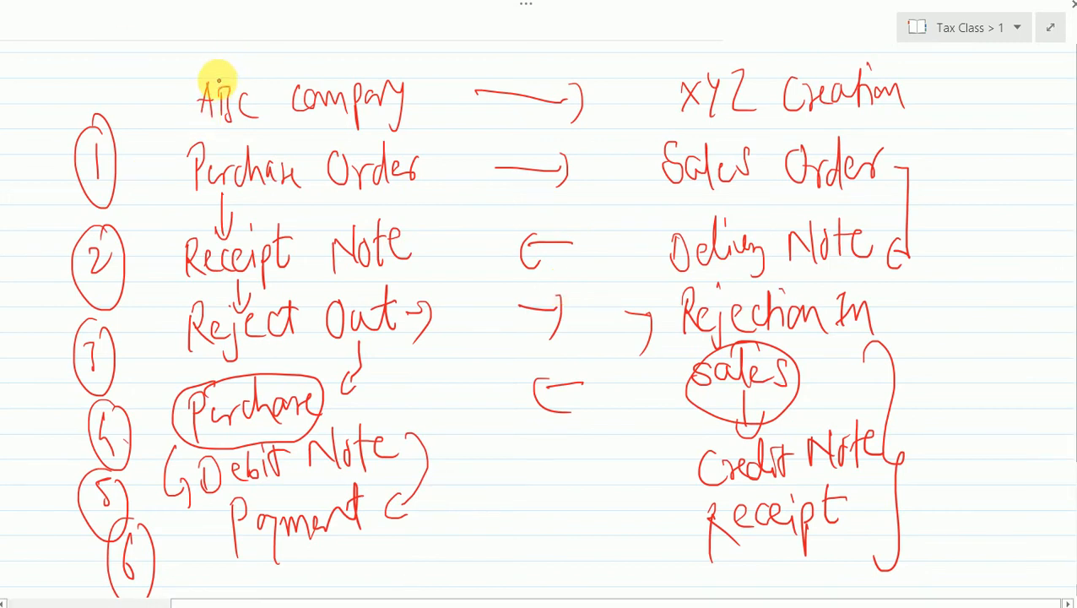
{"action": "mouse_move", "coordinate": [218, 80]}
{"action": "left_mouse_down"}
{"action": "mouse_move", "coordinate": [204, 80]}
{"action": "mouse_move", "coordinate": [212, 128]}
{"action": "mouse_move", "coordinate": [368, 133]}
{"action": "mouse_move", "coordinate": [408, 53]}
{"action": "mouse_move", "coordinate": [312, 77]}
{"action": "mouse_move", "coordinate": [217, 71]}
{"action": "left_mouse_up"}
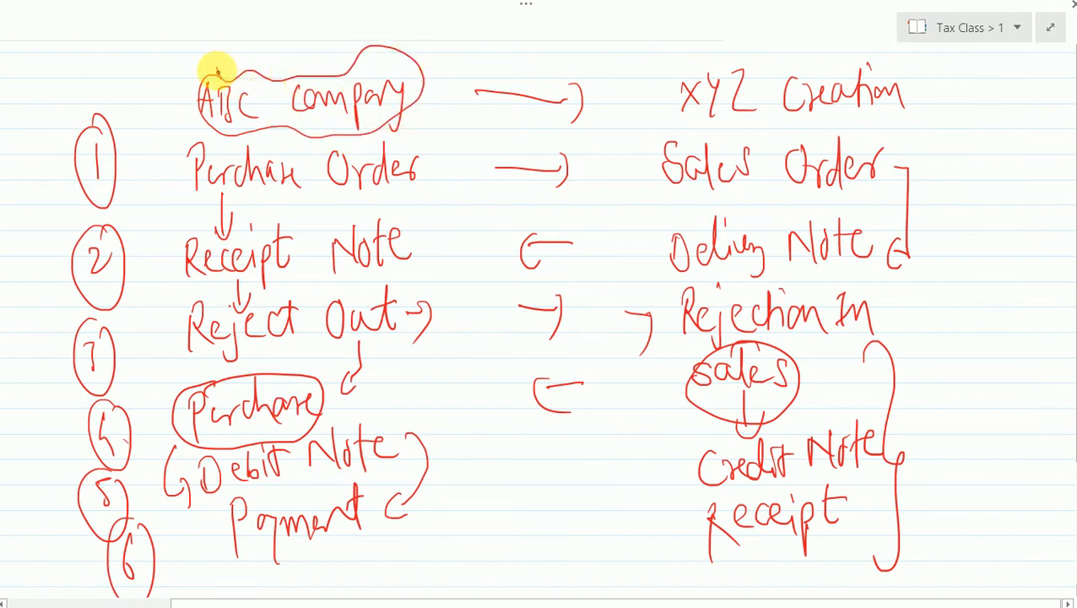
{"action": "mouse_move", "coordinate": [694, 63]}
{"action": "left_mouse_down"}
{"action": "mouse_move", "coordinate": [666, 80]}
{"action": "mouse_move", "coordinate": [699, 137]}
{"action": "mouse_move", "coordinate": [812, 140]}
{"action": "mouse_move", "coordinate": [913, 103]}
{"action": "mouse_move", "coordinate": [837, 57]}
{"action": "mouse_move", "coordinate": [683, 70]}
{"action": "left_mouse_up"}
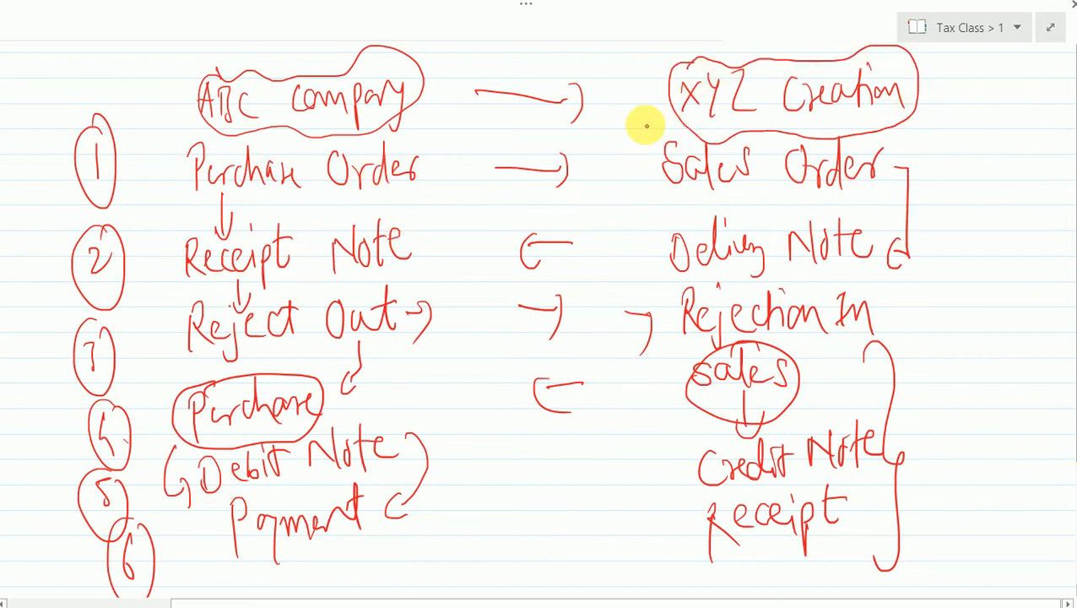
- Number XYZ Creation's sales-side stages 1 to 6 from Sales Order to Receipt, bracketing each number in red ink
{"action": "mouse_move", "coordinate": [625, 134]}
{"action": "left_mouse_down"}
{"action": "mouse_move", "coordinate": [625, 176]}
{"action": "mouse_move", "coordinate": [609, 192]}
{"action": "left_mouse_up"}
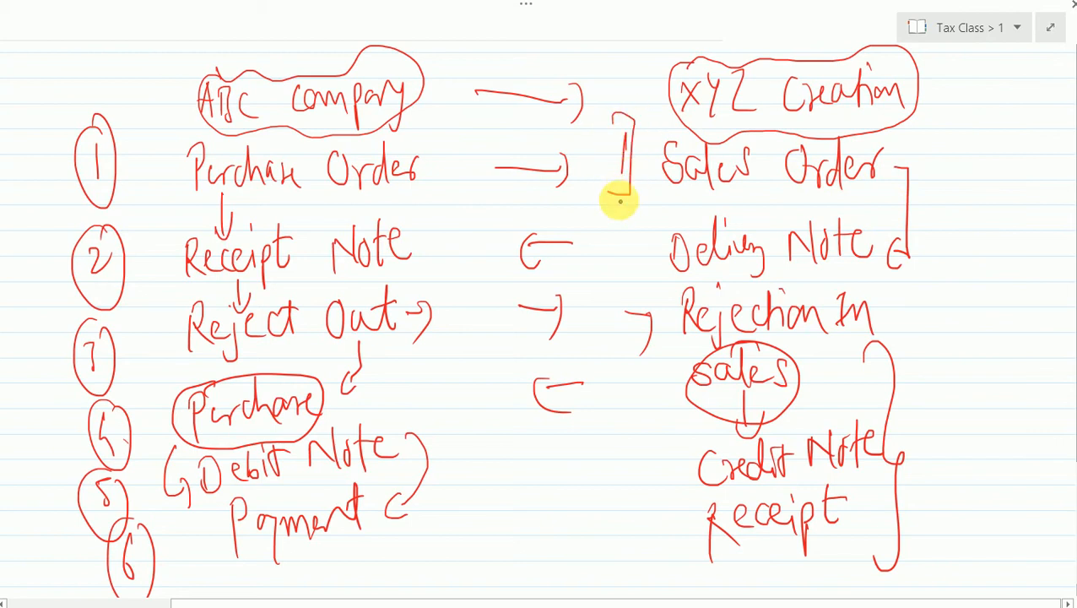
{"action": "left_click", "coordinate": [608, 259]}
{"action": "left_click_drag", "start_coordinate": [616, 239], "coordinate": [620, 257]}
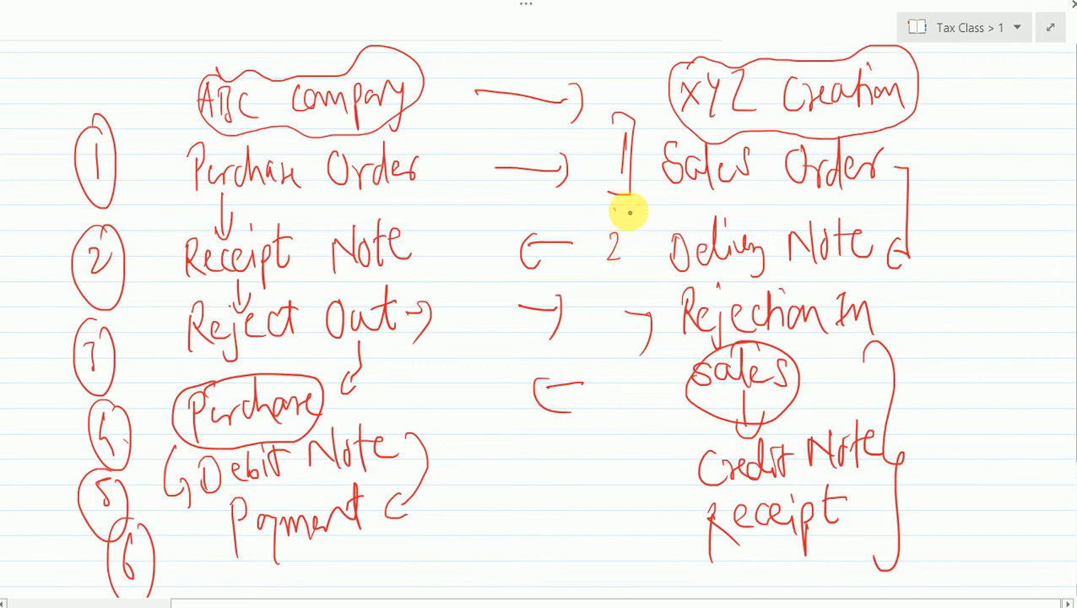
{"action": "left_click_drag", "start_coordinate": [614, 210], "coordinate": [623, 347]}
{"action": "mouse_move", "coordinate": [637, 291]}
{"action": "left_mouse_down"}
{"action": "mouse_move", "coordinate": [620, 384]}
{"action": "mouse_move", "coordinate": [638, 477]}
{"action": "mouse_move", "coordinate": [637, 463]}
{"action": "mouse_move", "coordinate": [631, 502]}
{"action": "mouse_move", "coordinate": [619, 500]}
{"action": "mouse_move", "coordinate": [625, 554]}
{"action": "left_mouse_up"}
{"action": "mouse_move", "coordinate": [619, 502]}
{"action": "left_mouse_down"}
{"action": "mouse_move", "coordinate": [643, 524]}
{"action": "mouse_move", "coordinate": [609, 590]}
{"action": "left_mouse_up"}
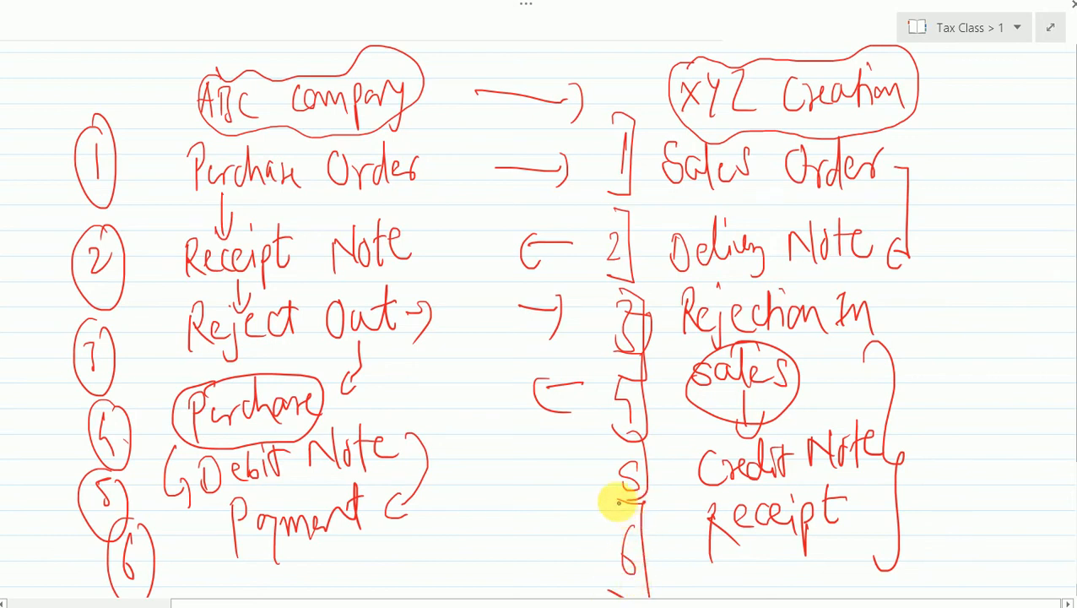
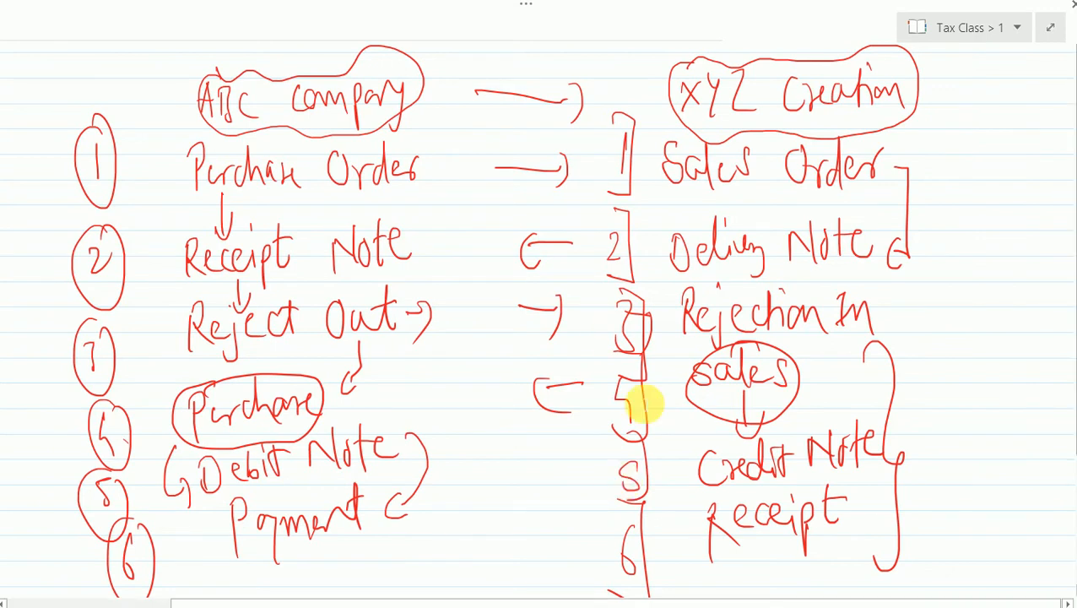
- Switch to TallyPrime and open the creation form for a new company
{"action": "key", "text": "alt+Tab"}
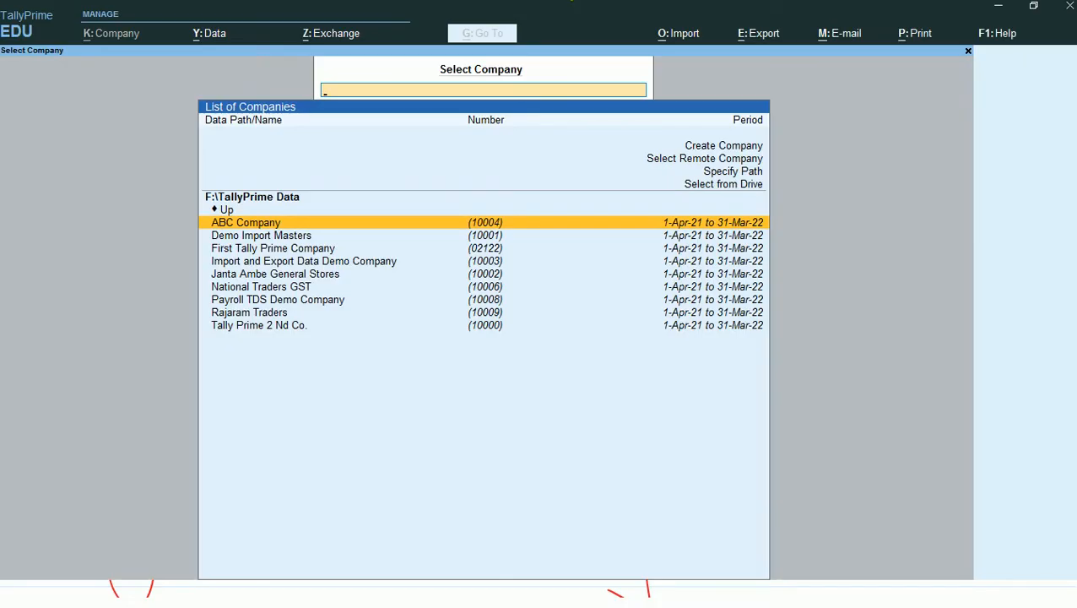
{"action": "key", "text": "Up"}
{"action": "key", "text": "Up"}
{"action": "key", "text": "Up"}
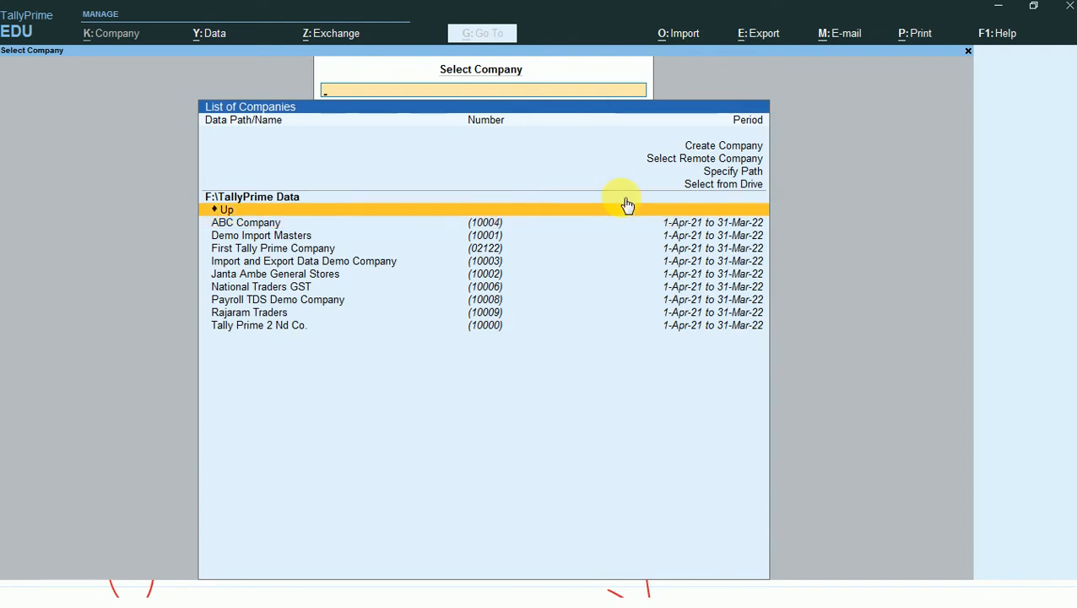
{"action": "key", "text": "Up"}
{"action": "key", "text": "Up"}
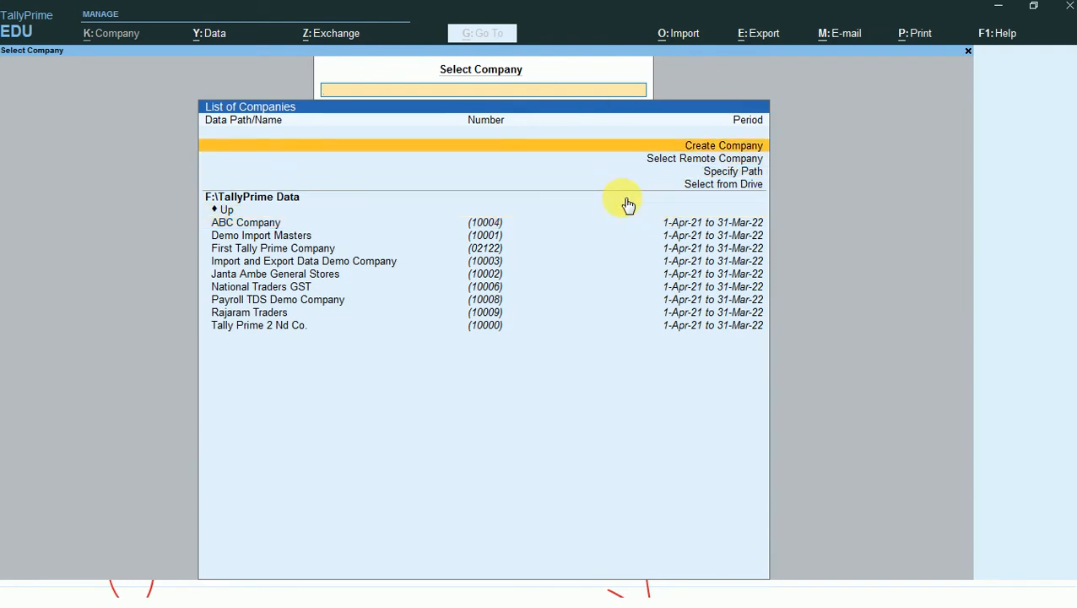
{"action": "key", "text": "Return"}
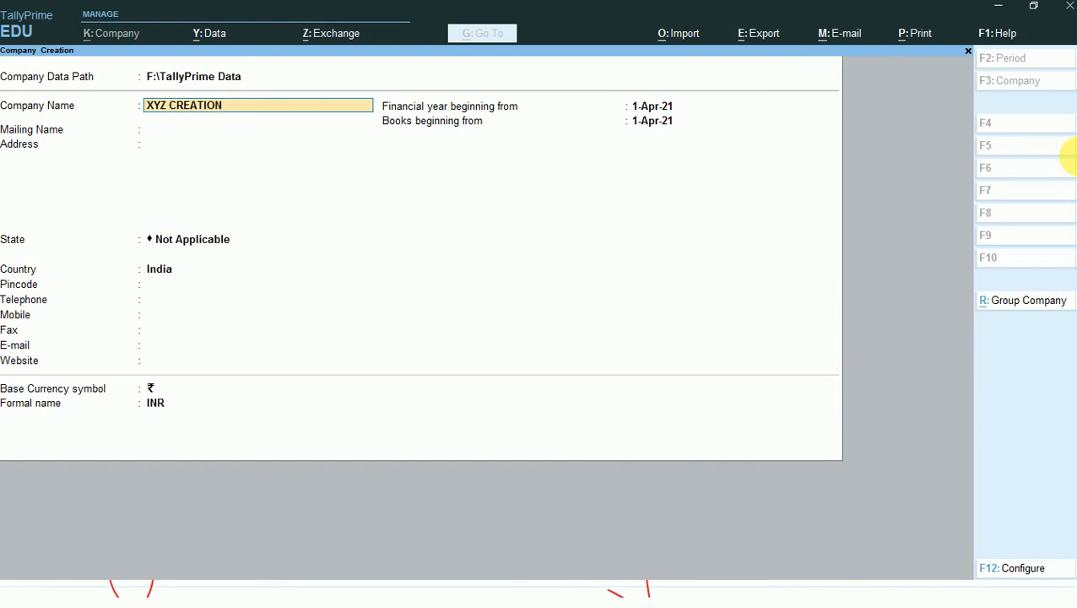
- Create the company XYZ CREATION with the same mailing name and the state Maharashtra, leaving address and contact details blank
{"action": "key", "text": "Return"}
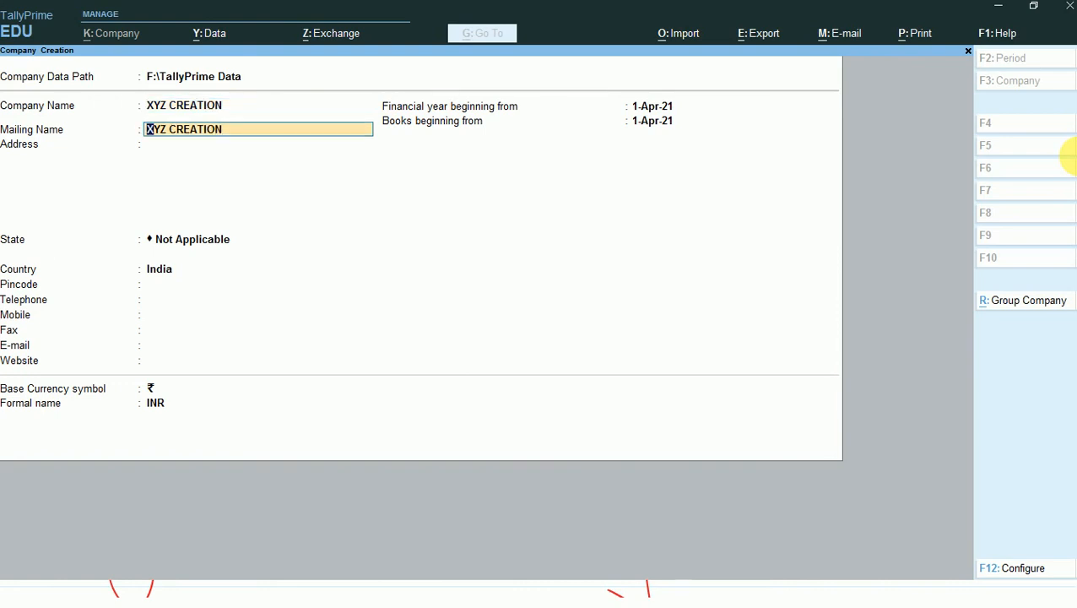
{"action": "key", "text": "Return"}
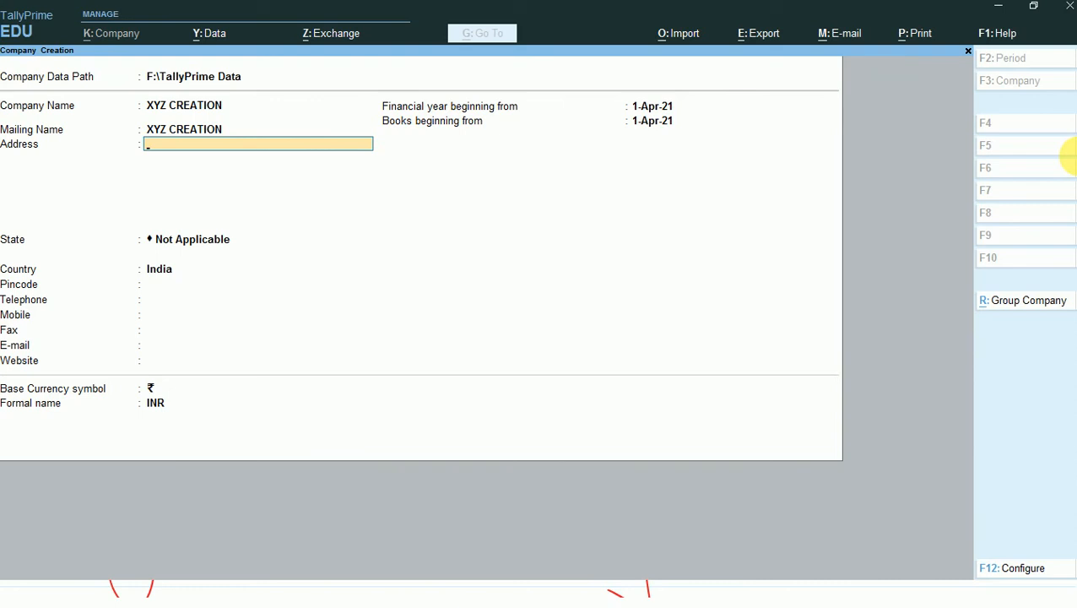
{"action": "key", "text": "Return"}
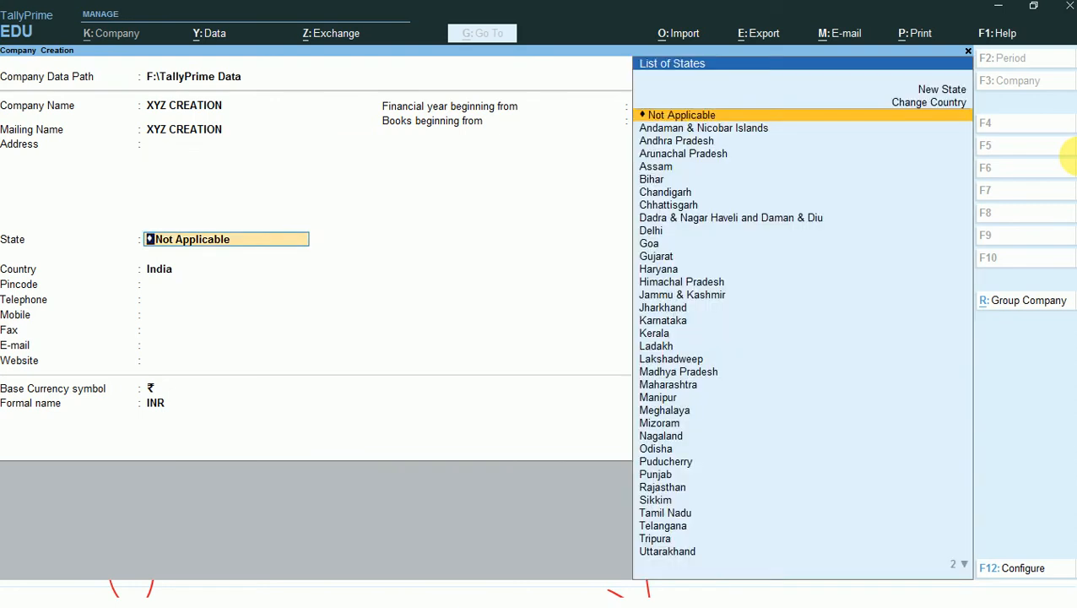
{"action": "type", "text": "MA"}
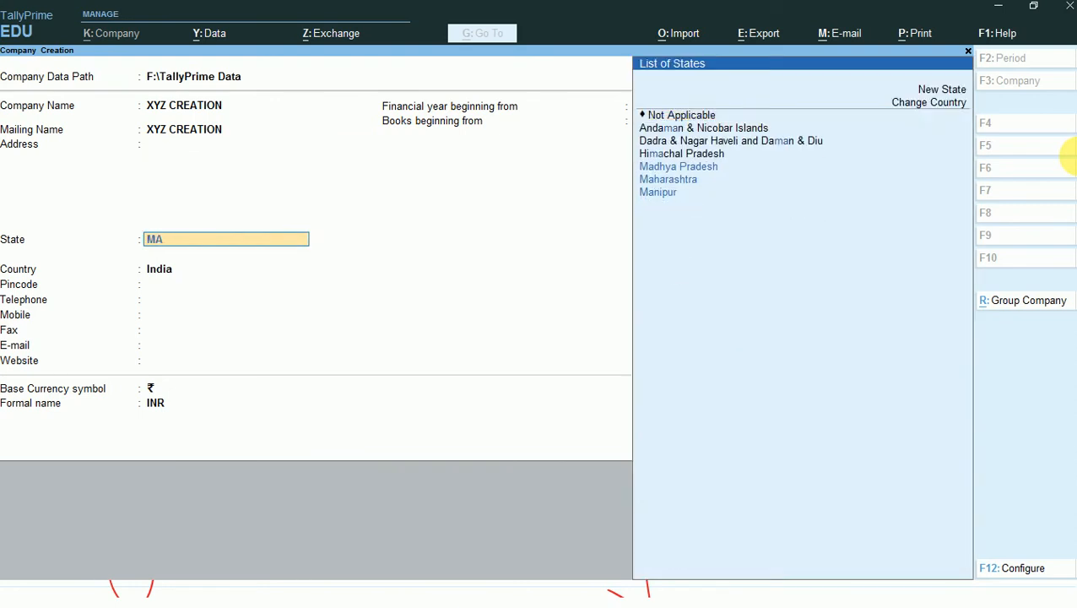
{"action": "key", "text": "Down"}
{"action": "key", "text": "Down"}
{"action": "key", "text": "Return"}
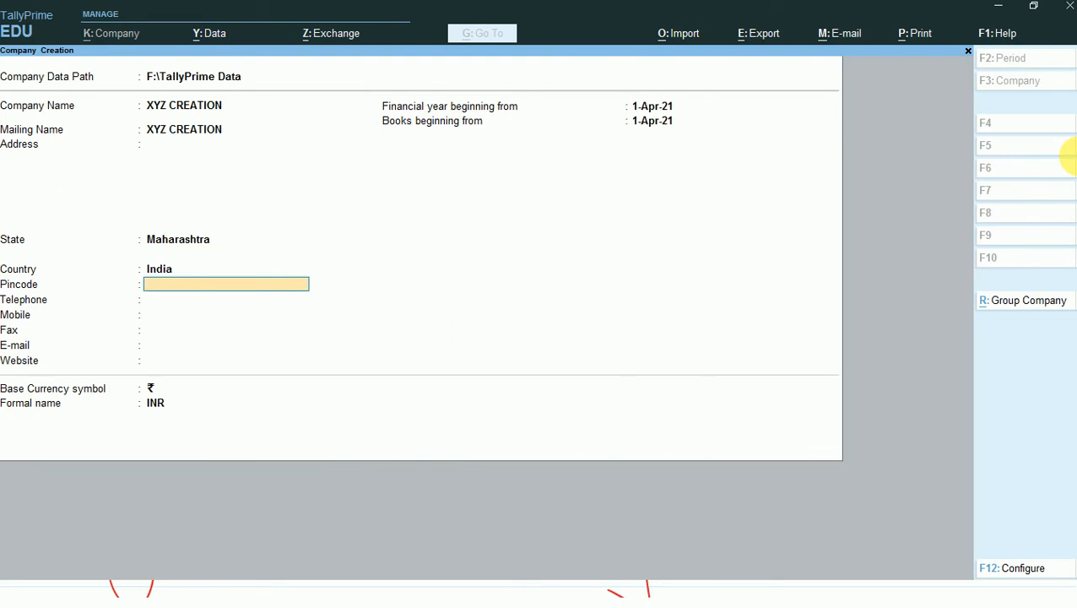
{"action": "key", "text": "Return"}
{"action": "key", "text": "Return"}
{"action": "key", "text": "ctrl"}
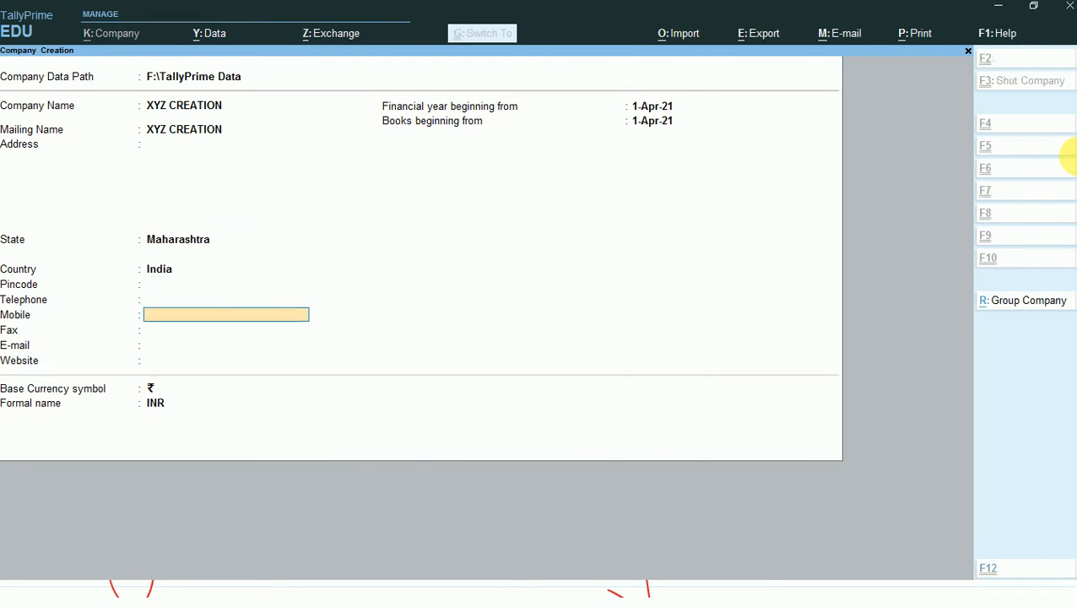
{"action": "key", "text": "ctrl+a"}
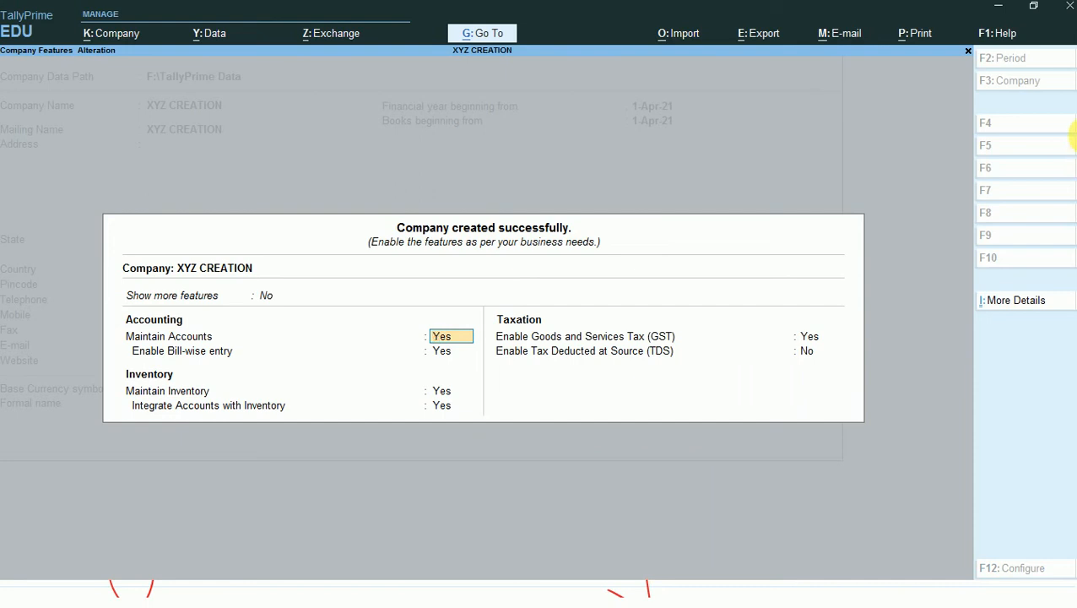
- Disable Goods and Services Tax for XYZ CREATION and save the company features
{"action": "left_click", "coordinate": [812, 338]}
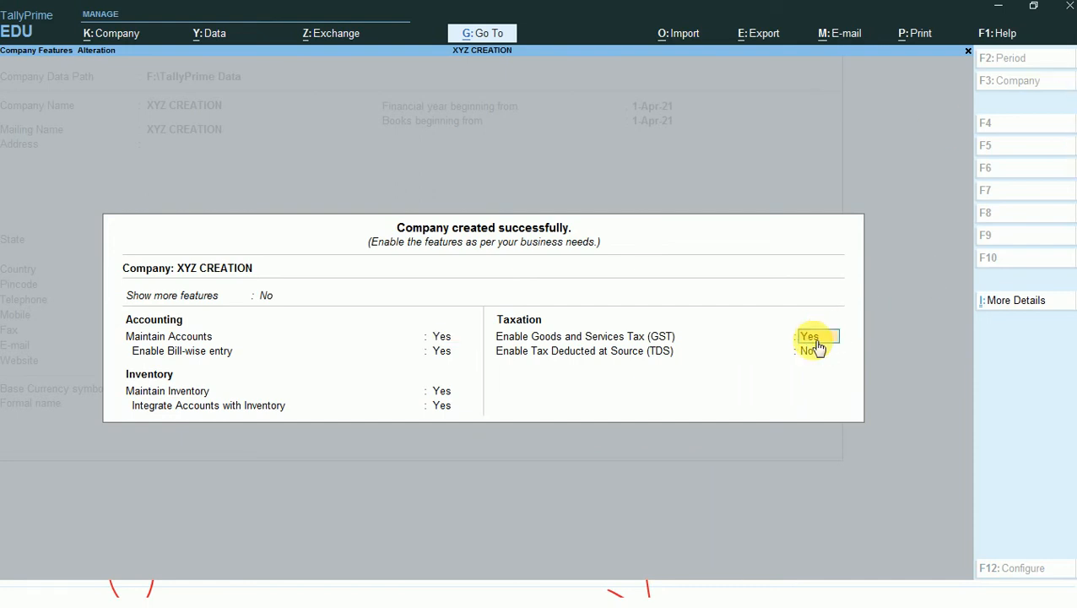
{"action": "type", "text": "No"}
{"action": "key", "text": "Return"}
{"action": "key", "text": "Return"}
{"action": "key", "text": "Return"}
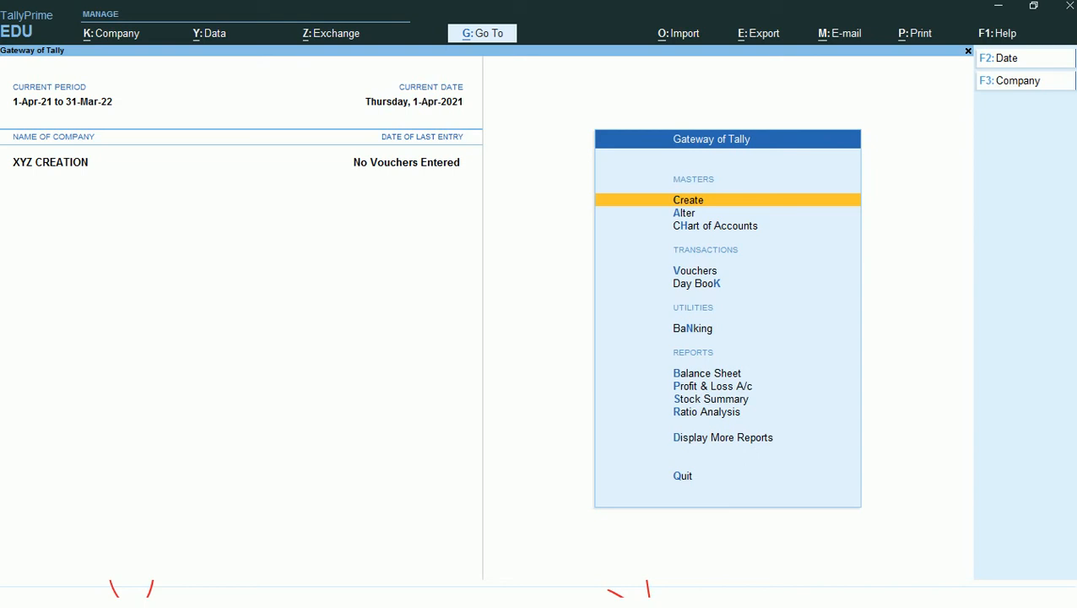
- Switch to the handwritten notes, open section 2 of Tax Class, and write the headings A/C Master and Inventory Master
{"action": "key", "text": "alt+Tab"}
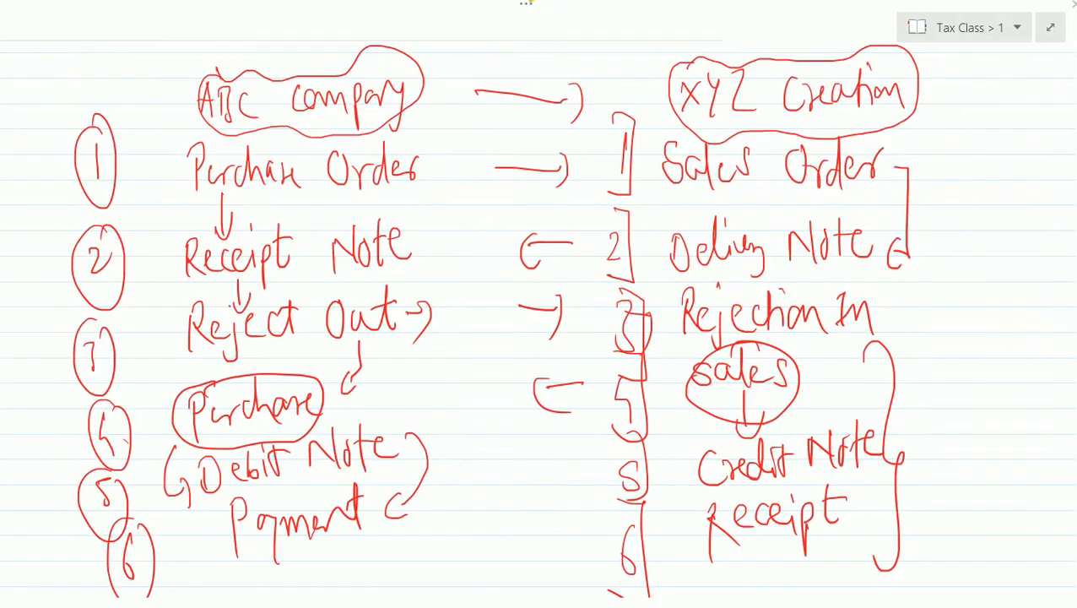
{"action": "left_click", "coordinate": [1012, 28]}
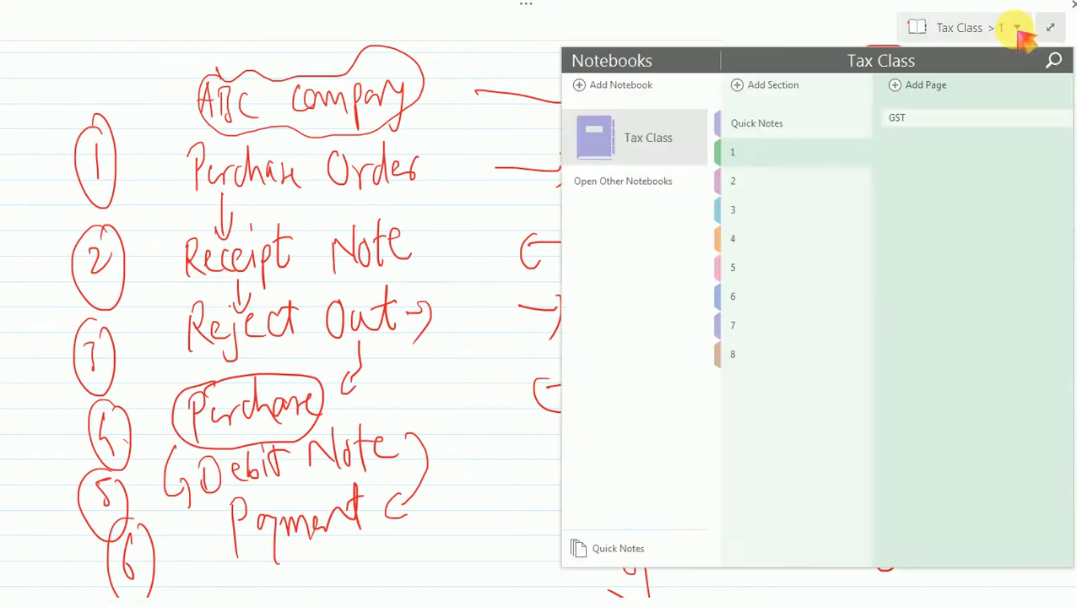
{"action": "left_click", "coordinate": [736, 183]}
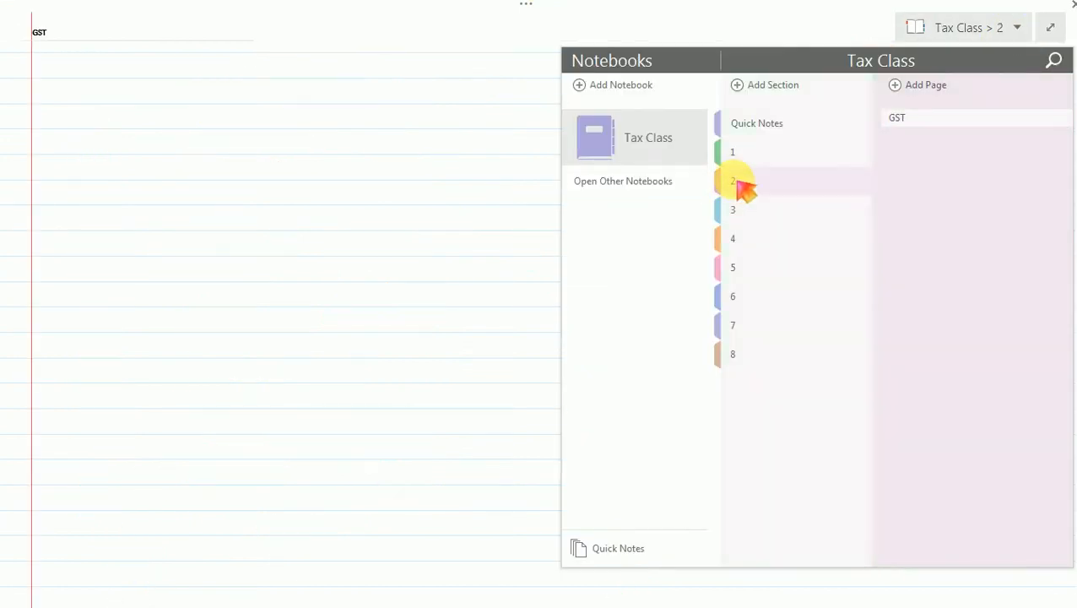
{"action": "left_click", "coordinate": [135, 144]}
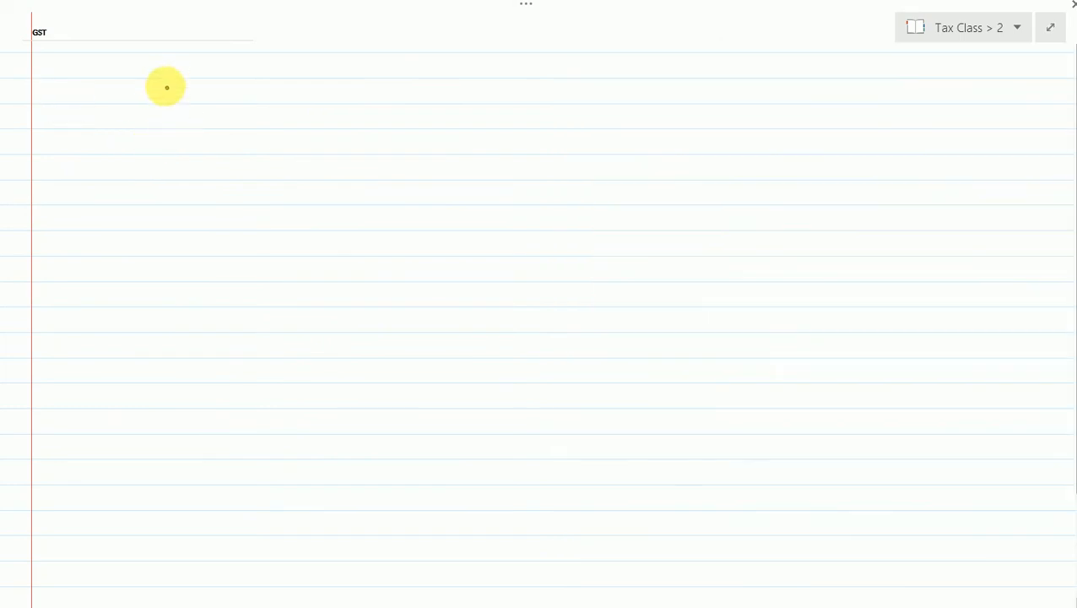
{"action": "mouse_move", "coordinate": [166, 87]}
{"action": "left_mouse_down"}
{"action": "mouse_move", "coordinate": [159, 101]}
{"action": "mouse_move", "coordinate": [200, 118]}
{"action": "mouse_move", "coordinate": [274, 92]}
{"action": "mouse_move", "coordinate": [326, 98]}
{"action": "left_mouse_up"}
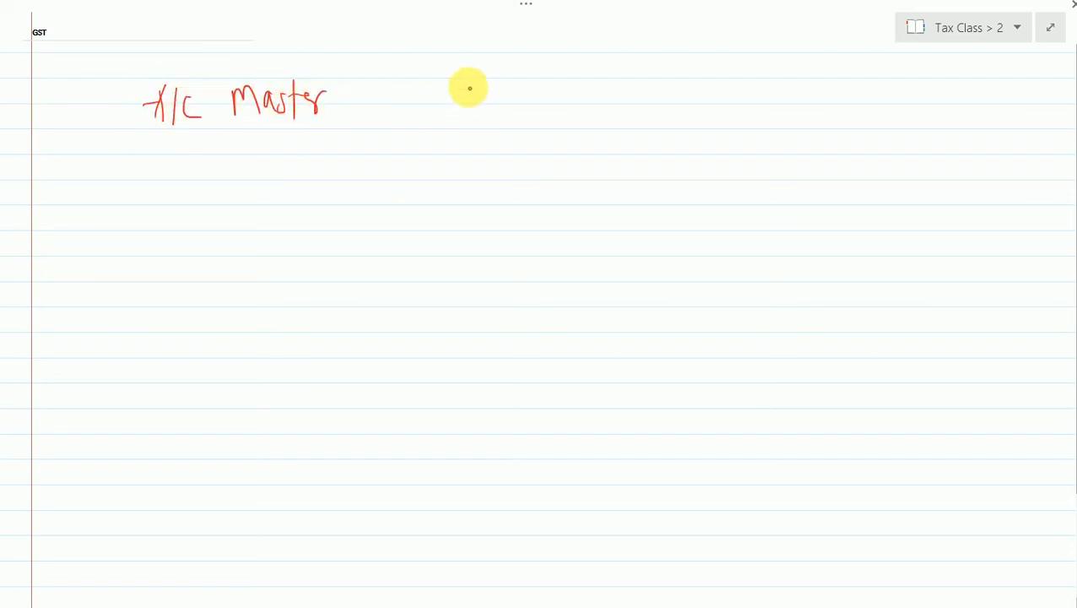
{"action": "mouse_move", "coordinate": [474, 84]}
{"action": "left_mouse_down"}
{"action": "mouse_move", "coordinate": [493, 103]}
{"action": "mouse_move", "coordinate": [533, 108]}
{"action": "mouse_move", "coordinate": [541, 96]}
{"action": "mouse_move", "coordinate": [562, 120]}
{"action": "mouse_move", "coordinate": [593, 92]}
{"action": "mouse_move", "coordinate": [623, 110]}
{"action": "mouse_move", "coordinate": [649, 102]}
{"action": "mouse_move", "coordinate": [658, 71]}
{"action": "mouse_move", "coordinate": [686, 101]}
{"action": "left_mouse_up"}
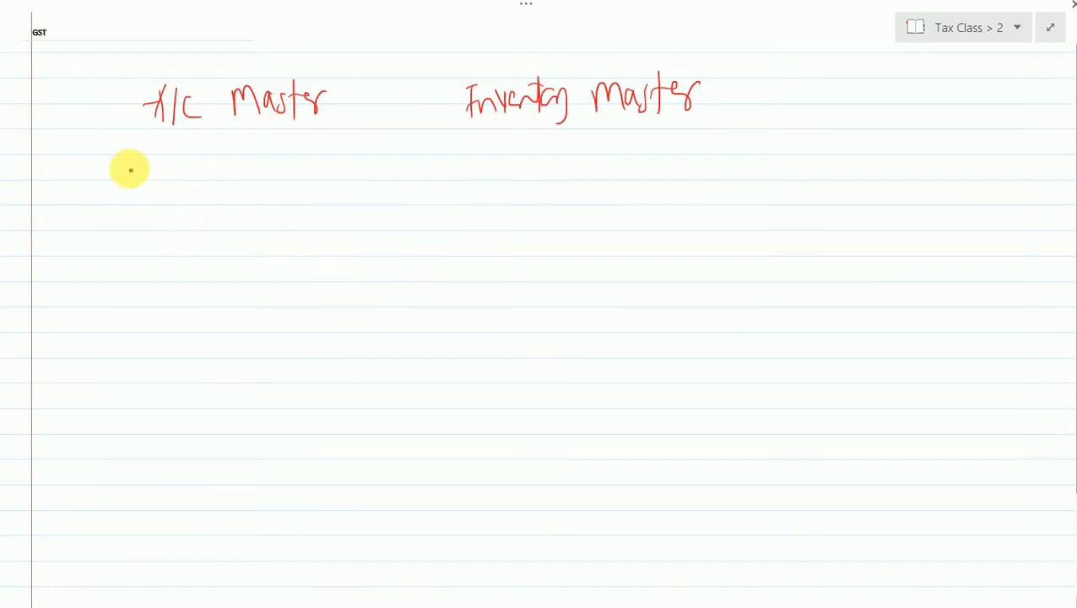
- List ABC Company, Sales A/C and Freight Charges under A/C Master, with circled numbers 1 to 3
{"action": "mouse_move", "coordinate": [148, 170]}
{"action": "left_mouse_down"}
{"action": "mouse_move", "coordinate": [168, 173]}
{"action": "mouse_move", "coordinate": [173, 157]}
{"action": "mouse_move", "coordinate": [214, 179]}
{"action": "mouse_move", "coordinate": [320, 163]}
{"action": "mouse_move", "coordinate": [317, 191]}
{"action": "left_mouse_up"}
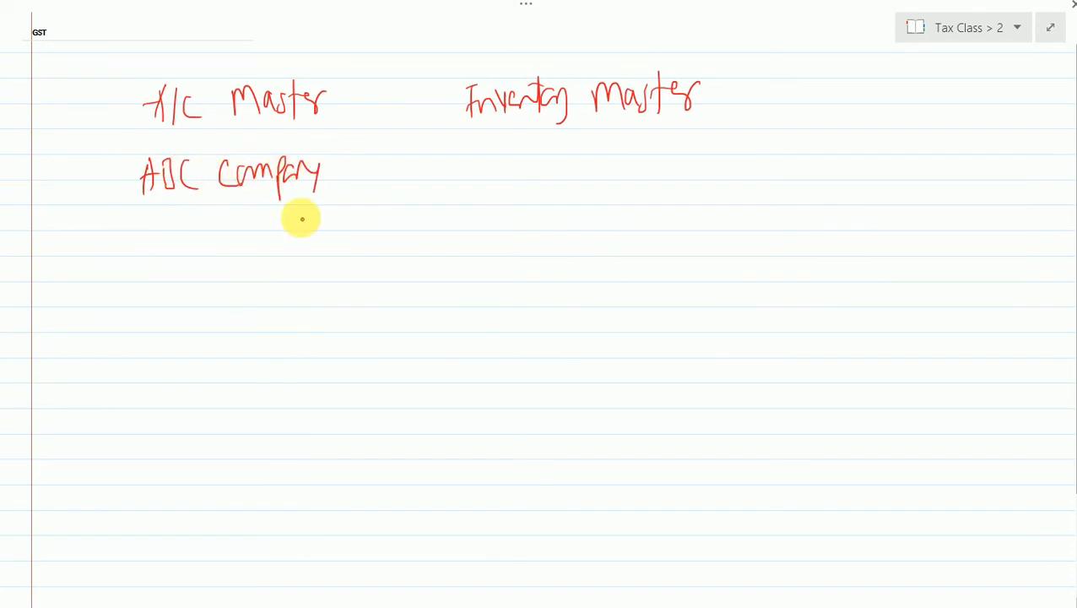
{"action": "left_click_drag", "start_coordinate": [80, 156], "coordinate": [79, 196]}
{"action": "left_click_drag", "start_coordinate": [80, 144], "coordinate": [87, 254]}
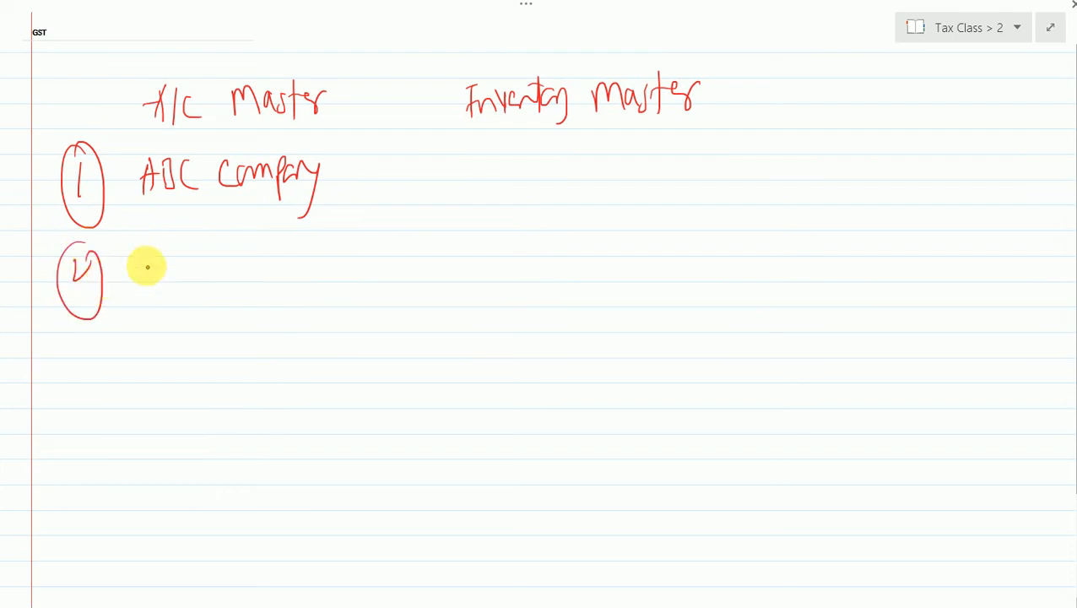
{"action": "mouse_move", "coordinate": [157, 253]}
{"action": "left_mouse_down"}
{"action": "mouse_move", "coordinate": [142, 278]}
{"action": "mouse_move", "coordinate": [168, 264]}
{"action": "mouse_move", "coordinate": [199, 272]}
{"action": "mouse_move", "coordinate": [264, 244]}
{"action": "mouse_move", "coordinate": [269, 264]}
{"action": "mouse_move", "coordinate": [301, 248]}
{"action": "mouse_move", "coordinate": [317, 255]}
{"action": "left_mouse_up"}
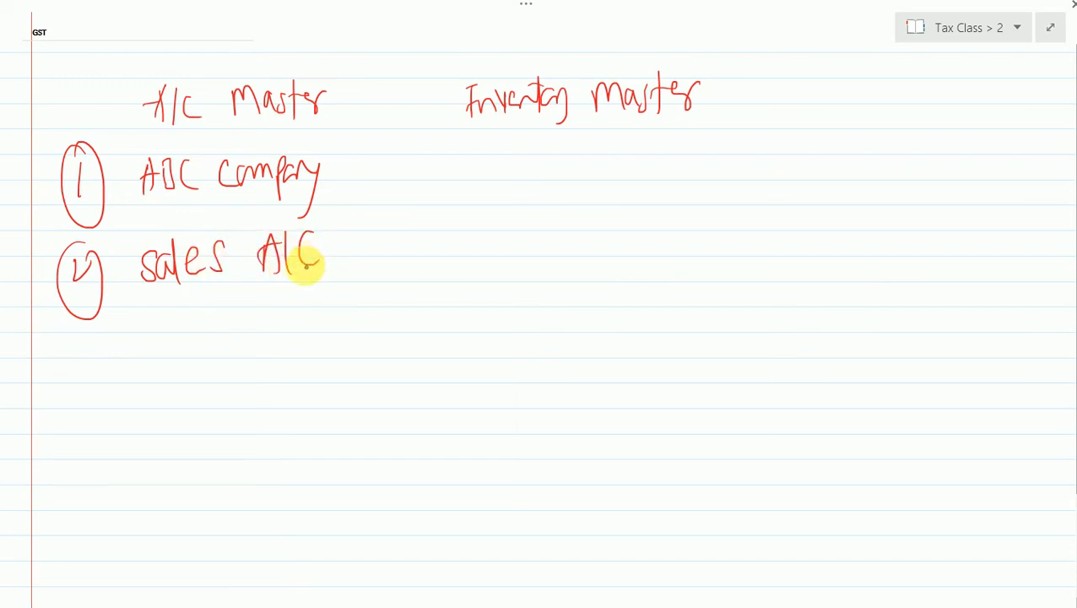
{"action": "mouse_move", "coordinate": [79, 349]}
{"action": "left_mouse_down"}
{"action": "mouse_move", "coordinate": [85, 401]}
{"action": "mouse_move", "coordinate": [103, 338]}
{"action": "mouse_move", "coordinate": [176, 316]}
{"action": "mouse_move", "coordinate": [156, 355]}
{"action": "mouse_move", "coordinate": [267, 329]}
{"action": "mouse_move", "coordinate": [312, 351]}
{"action": "mouse_move", "coordinate": [331, 328]}
{"action": "mouse_move", "coordinate": [351, 348]}
{"action": "mouse_move", "coordinate": [368, 334]}
{"action": "left_mouse_up"}
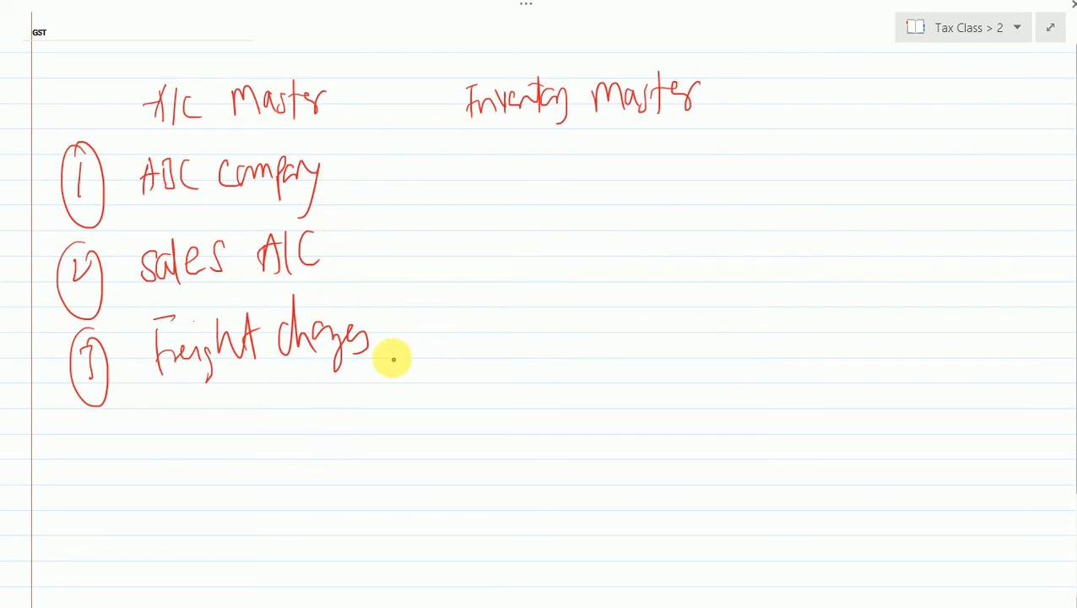
- Write T-shirts and the unit Nos under the Inventory Master heading
{"action": "mouse_move", "coordinate": [525, 164]}
{"action": "left_mouse_down"}
{"action": "mouse_move", "coordinate": [550, 161]}
{"action": "mouse_move", "coordinate": [570, 197]}
{"action": "mouse_move", "coordinate": [614, 190]}
{"action": "mouse_move", "coordinate": [639, 166]}
{"action": "mouse_move", "coordinate": [650, 195]}
{"action": "left_mouse_up"}
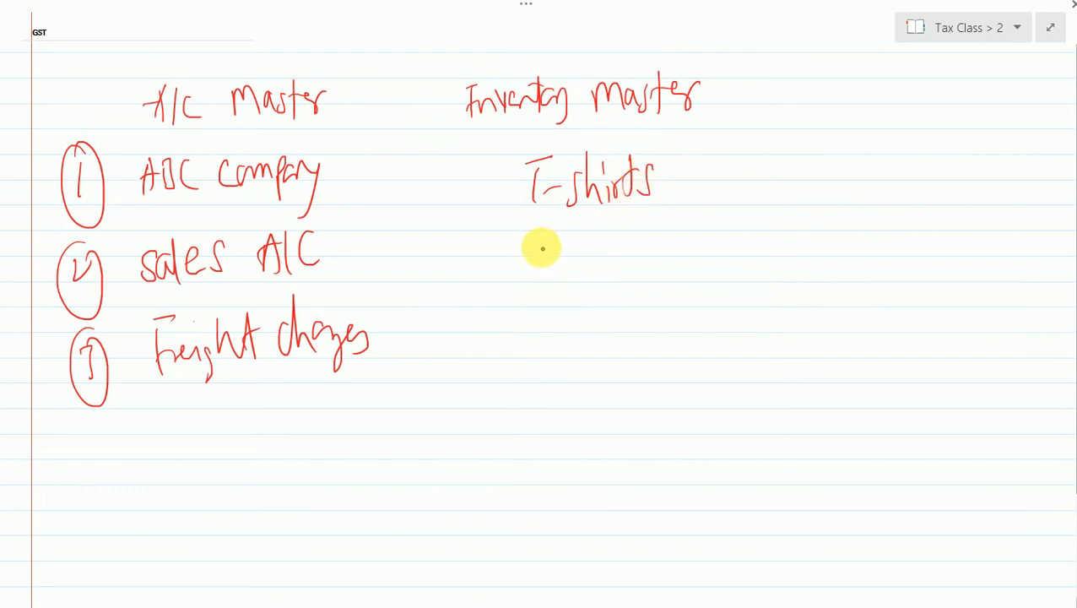
{"action": "mouse_move", "coordinate": [538, 241]}
{"action": "left_mouse_down"}
{"action": "mouse_move", "coordinate": [539, 267]}
{"action": "mouse_move", "coordinate": [562, 238]}
{"action": "left_mouse_up"}
{"action": "left_click_drag", "start_coordinate": [591, 241], "coordinate": [579, 265]}
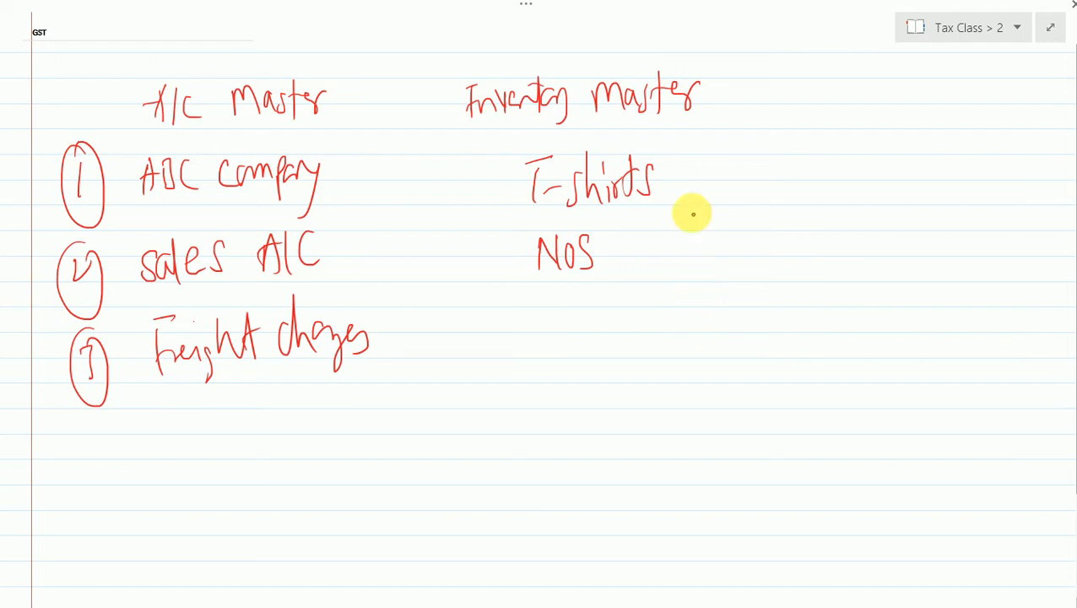
- Switch back to TallyPrime and open a blank ledger creation form in XYZ CREATION
{"action": "key", "text": "alt+Tab"}
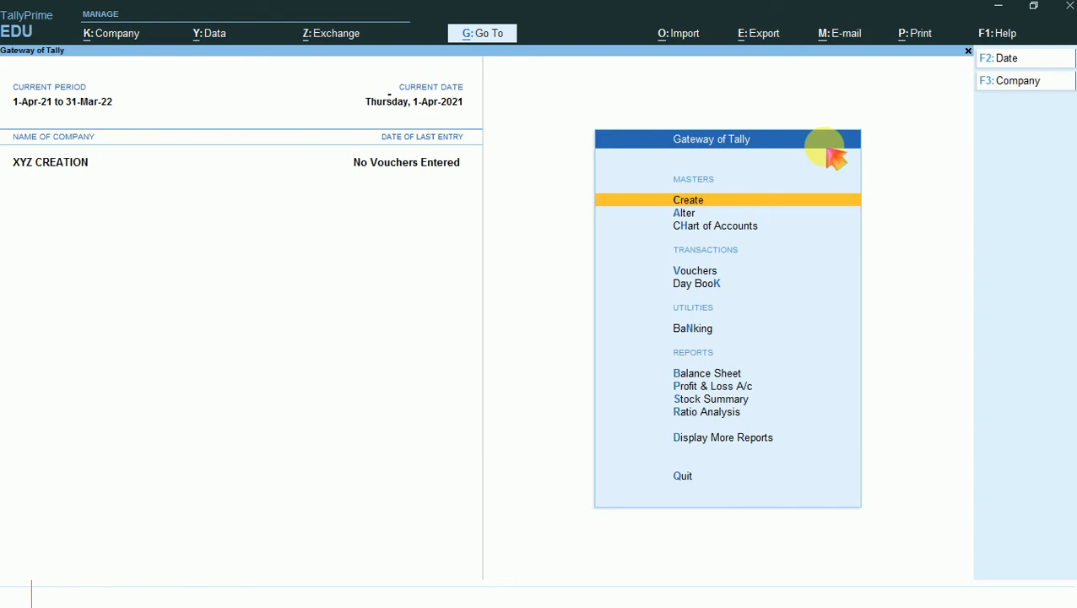
{"action": "key", "text": "Return"}
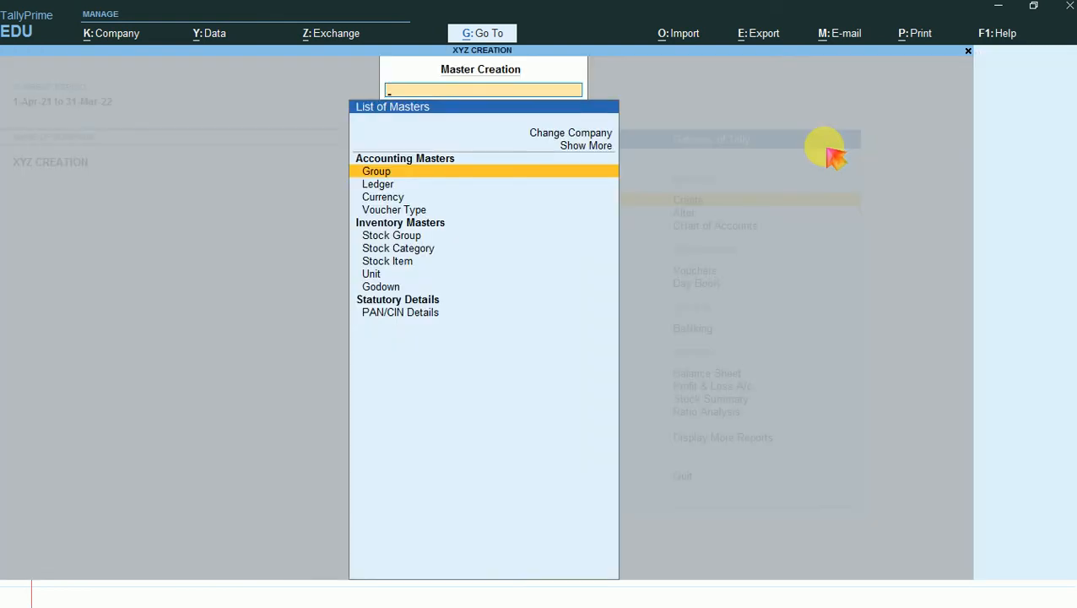
{"action": "key", "text": "Down"}
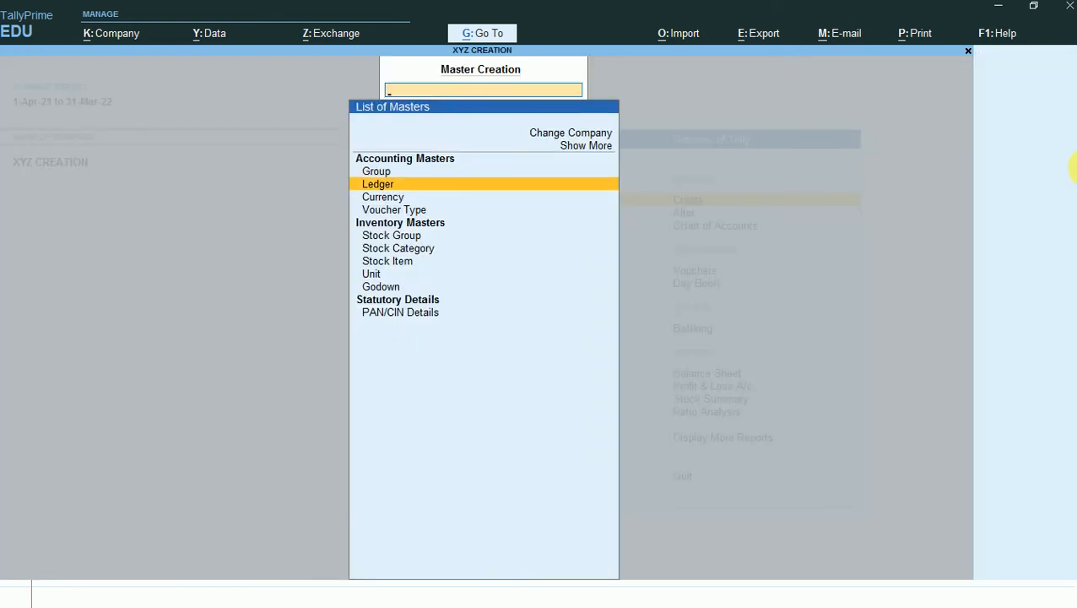
{"action": "key", "text": "Return"}
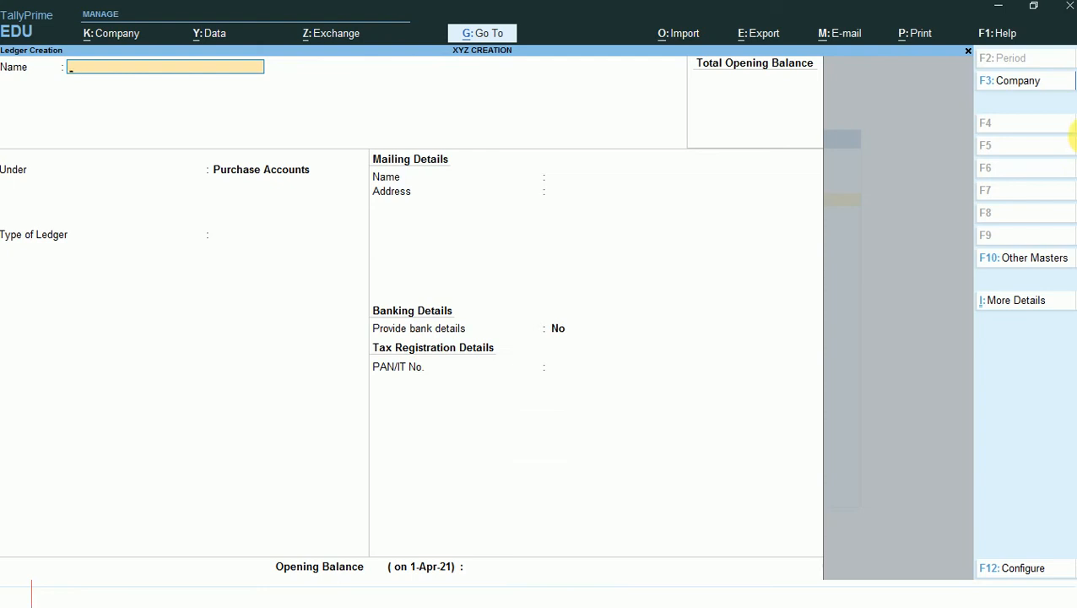
- Name the new ledger ABC Company
{"action": "type", "text": "A"}
{"action": "type", "text": "b"}
{"action": "type", "text": "c CRET"}
{"action": "type", "text": "IONS"}
{"action": "key", "text": "BackSpace"}
{"action": "key", "text": "BackSpace"}
{"action": "key", "text": "BackSpace"}
{"action": "key", "text": "BackSpace"}
{"action": "key", "text": "BackSpace"}
{"action": "key", "text": "BackSpace"}
{"action": "key", "text": "BackSpace"}
{"action": "key", "text": "BackSpace"}
{"action": "type", "text": "CO"}
{"action": "key", "text": "BackSpace"}
{"action": "key", "text": "BackSpace"}
{"action": "key", "text": "BackSpace"}
{"action": "key", "text": "BackSpace"}
{"action": "key", "text": "BackSpace"}
{"action": "key", "text": "BackSpace"}
{"action": "type", "text": "ABC CO"}
{"action": "key", "text": "Return"}
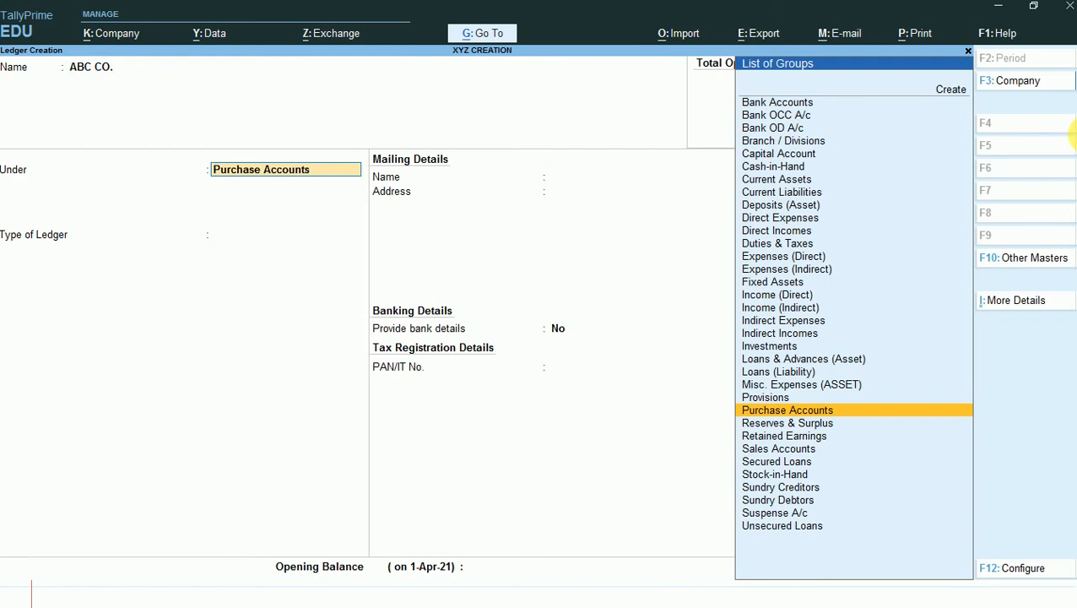
{"action": "key", "text": "BackSpace"}
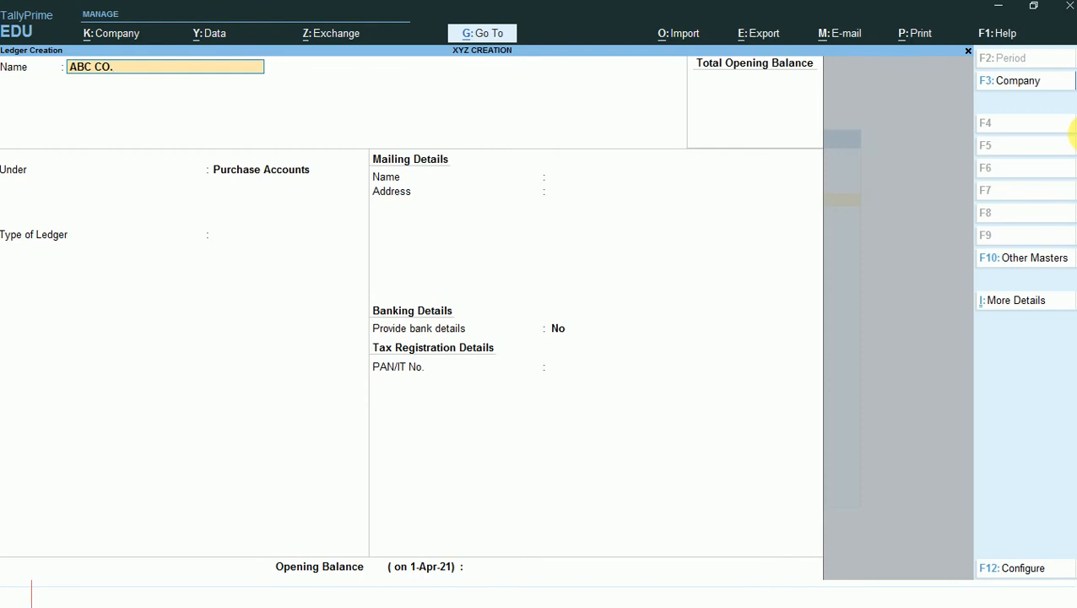
{"action": "key", "text": "BackSpace"}
{"action": "key", "text": "BackSpace"}
{"action": "type", "text": "ompany"}
{"action": "key", "text": "Return"}
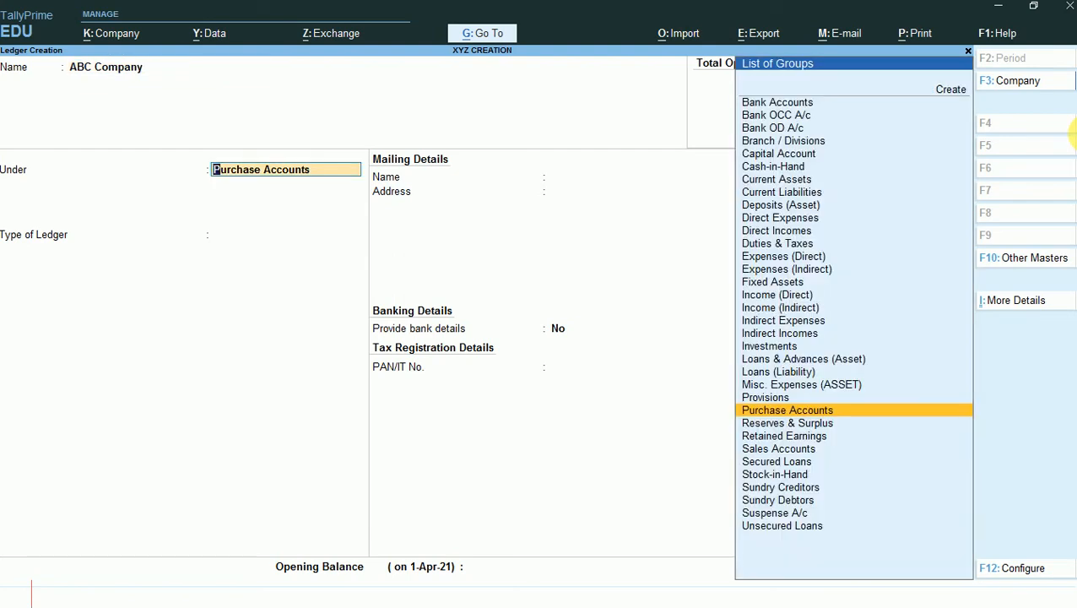
- Place the ABC Company ledger under the Sundry Debtors group
{"action": "type", "text": "S"}
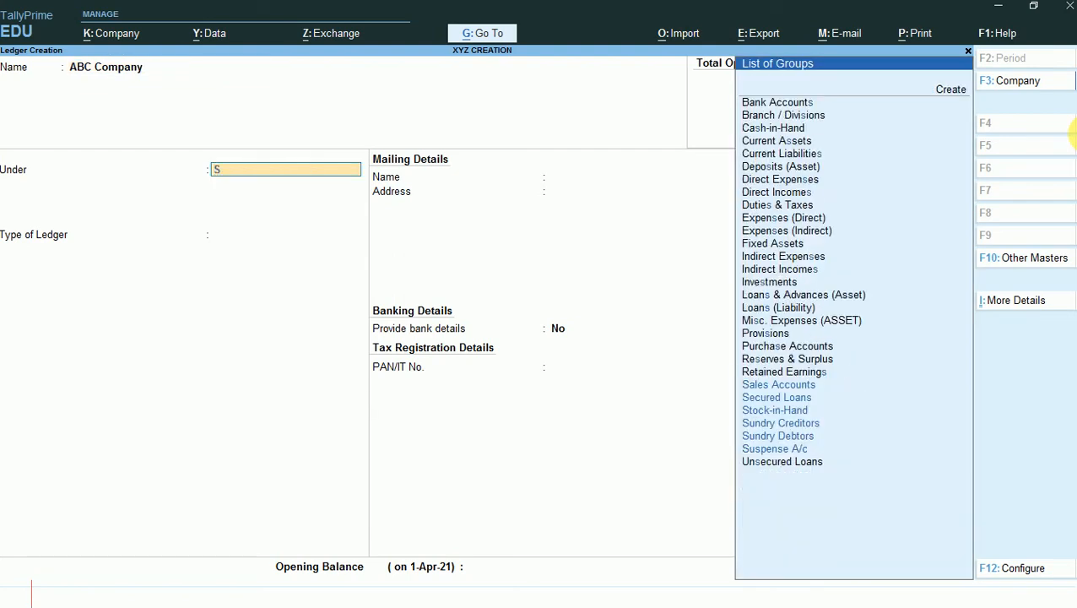
{"action": "key", "text": "Down"}
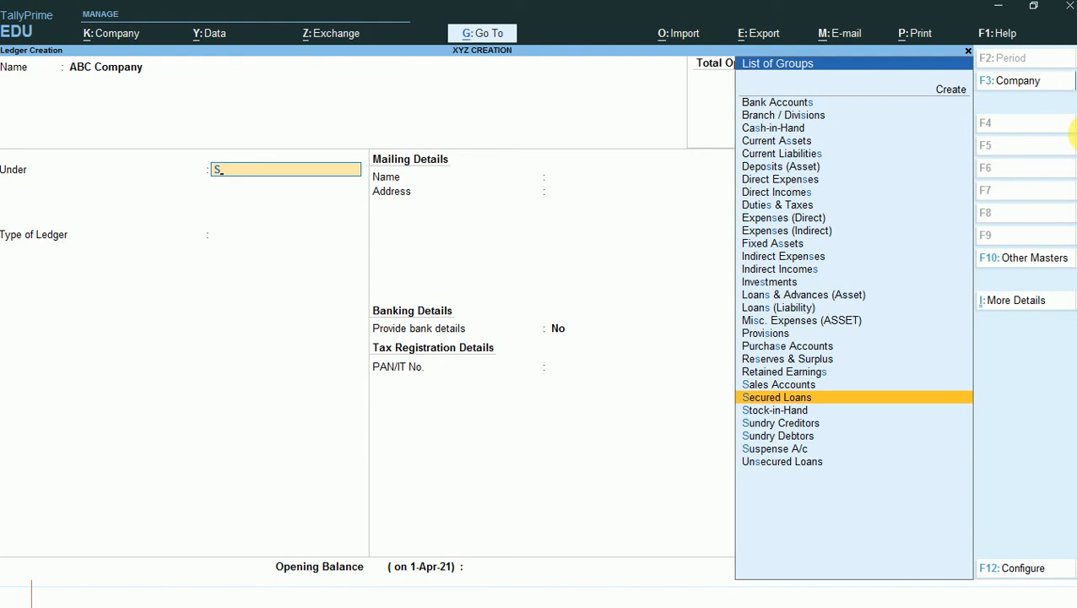
{"action": "key", "text": "Down"}
{"action": "key", "text": "Down"}
{"action": "key", "text": "Down"}
{"action": "key", "text": "Return"}
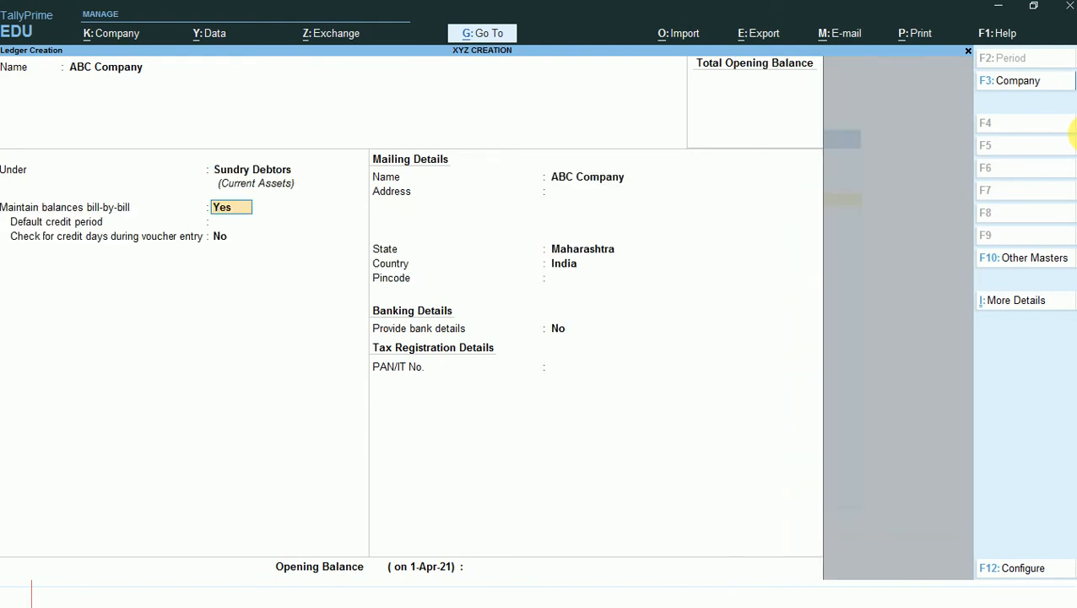
- Save the ABC Company ledger and name the next new ledger Sales A/c
{"action": "key", "text": "ctrl"}
{"action": "key", "text": "ctrl+a"}
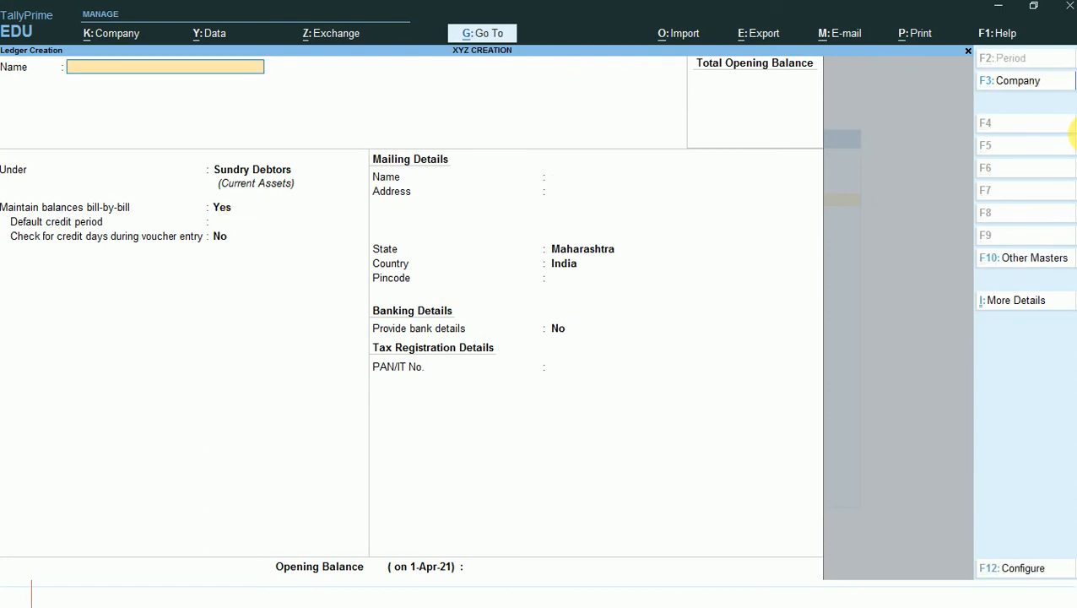
{"action": "type", "text": "Sales A/c"}
{"action": "key", "text": "Return"}
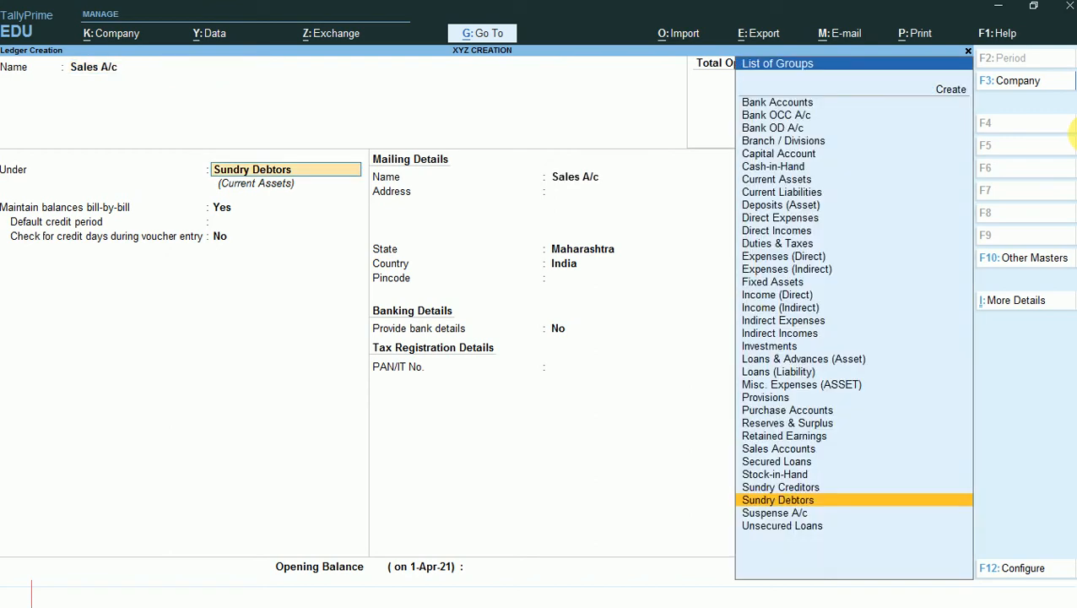
- Place Sales A/c under the Sales Accounts group with ledger type Not Applicable, and save the ledger
{"action": "type", "text": "S"}
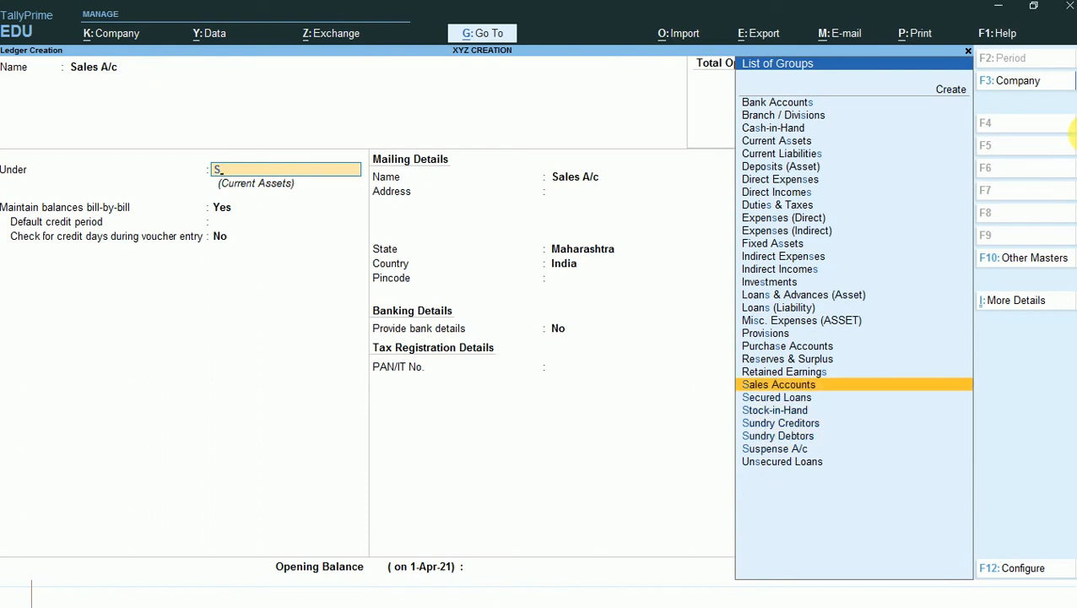
{"action": "key", "text": "Return"}
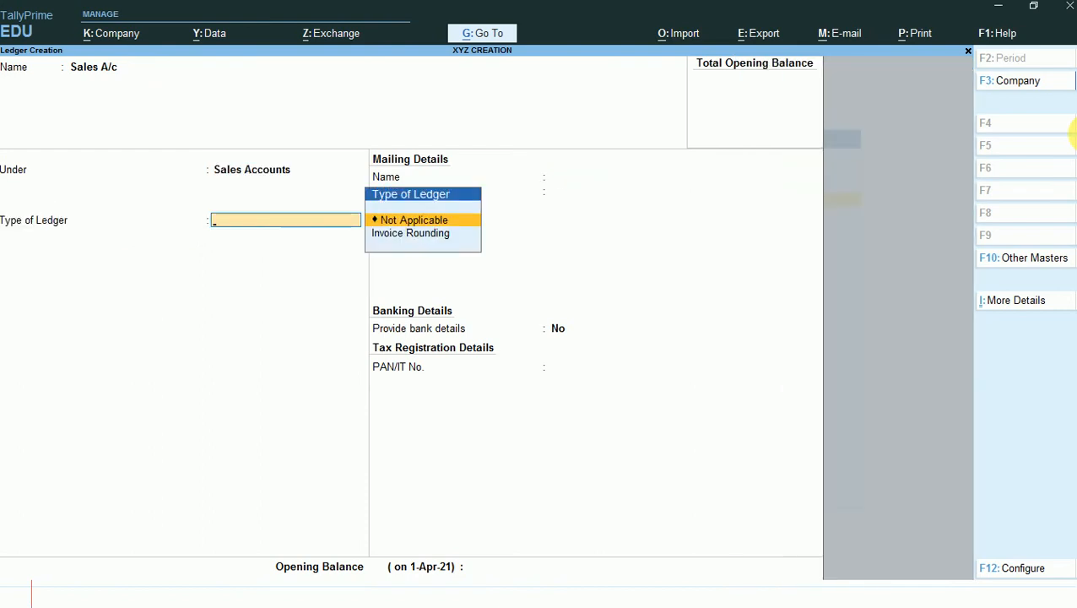
{"action": "key", "text": "Return"}
{"action": "key", "text": "Return"}
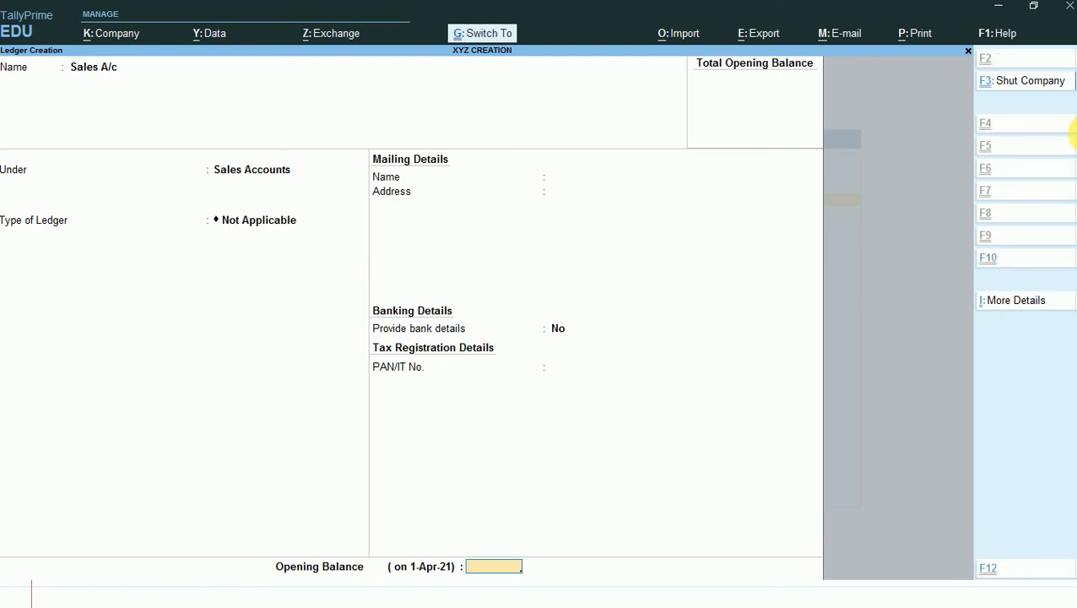
{"action": "key", "text": "ctrl+a"}
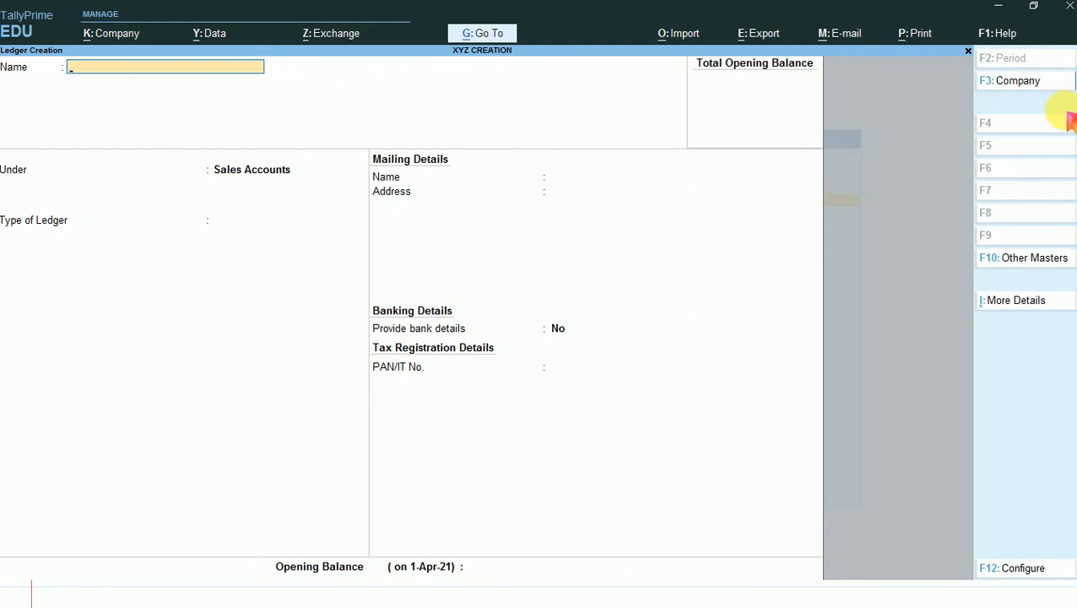
- Name the next new ledger Freight Charges
{"action": "type", "text": "Freight Charges"}
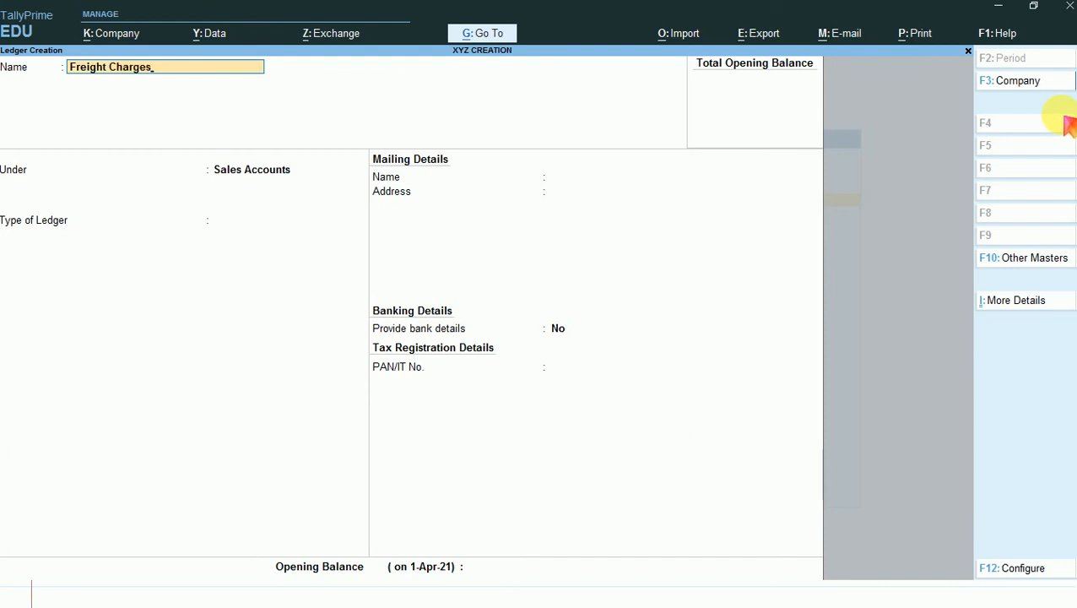
{"action": "key", "text": "Return"}
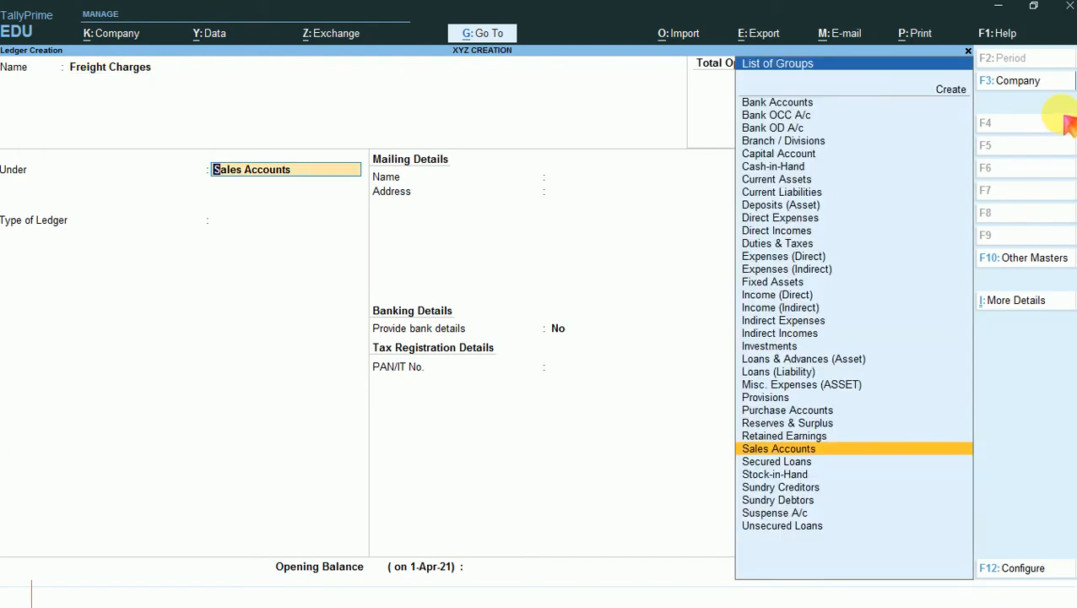
- Save Freight Charges under Sales Accounts with ledger type Not Applicable, and return to the list of masters
{"action": "type", "text": "S"}
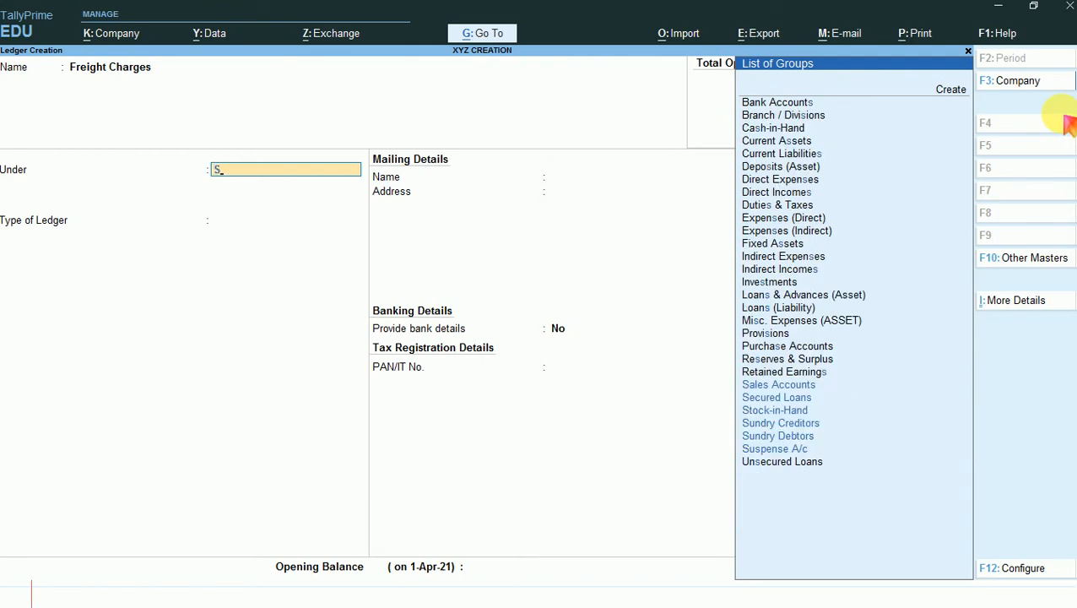
{"action": "key", "text": "Down"}
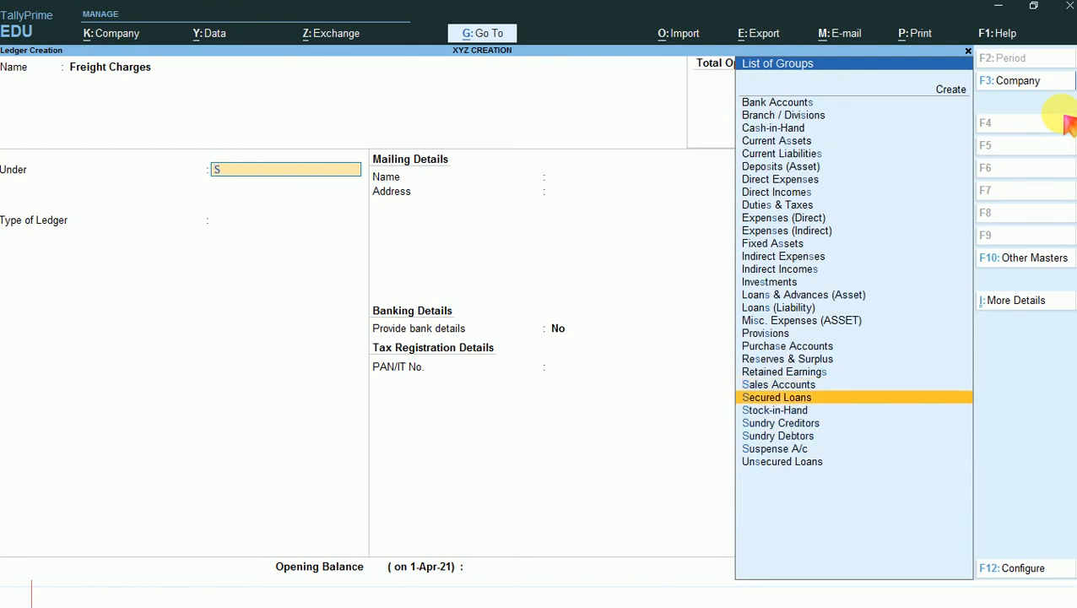
{"action": "key", "text": "Up"}
{"action": "key", "text": "Return"}
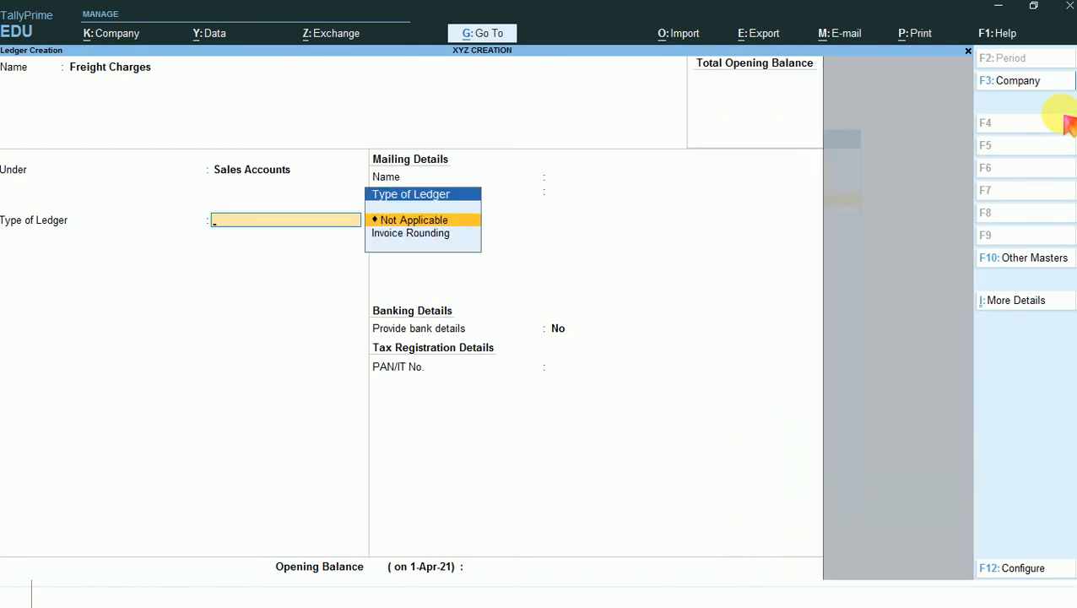
{"action": "key", "text": "Return"}
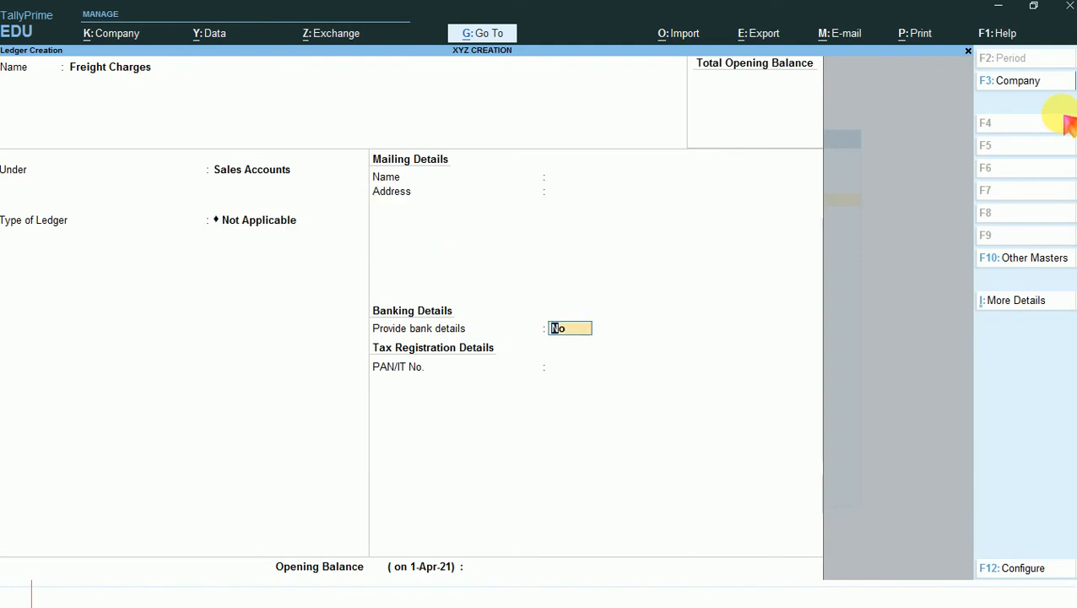
{"action": "key", "text": "ctrl"}
{"action": "key", "text": "ctrl+a"}
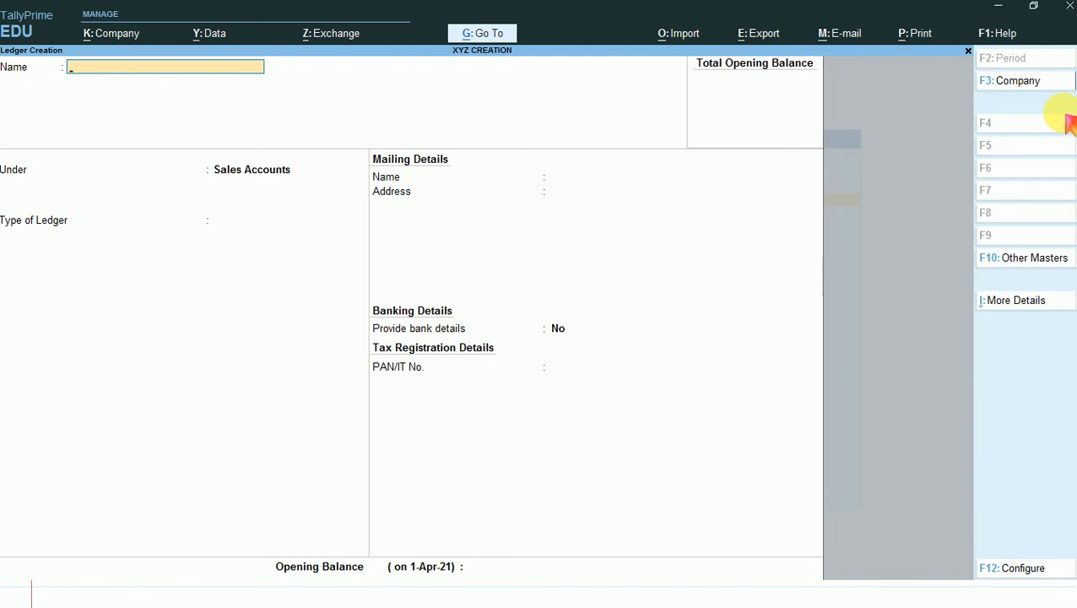
{"action": "key", "text": "Escape"}
{"action": "key", "text": "Return"}
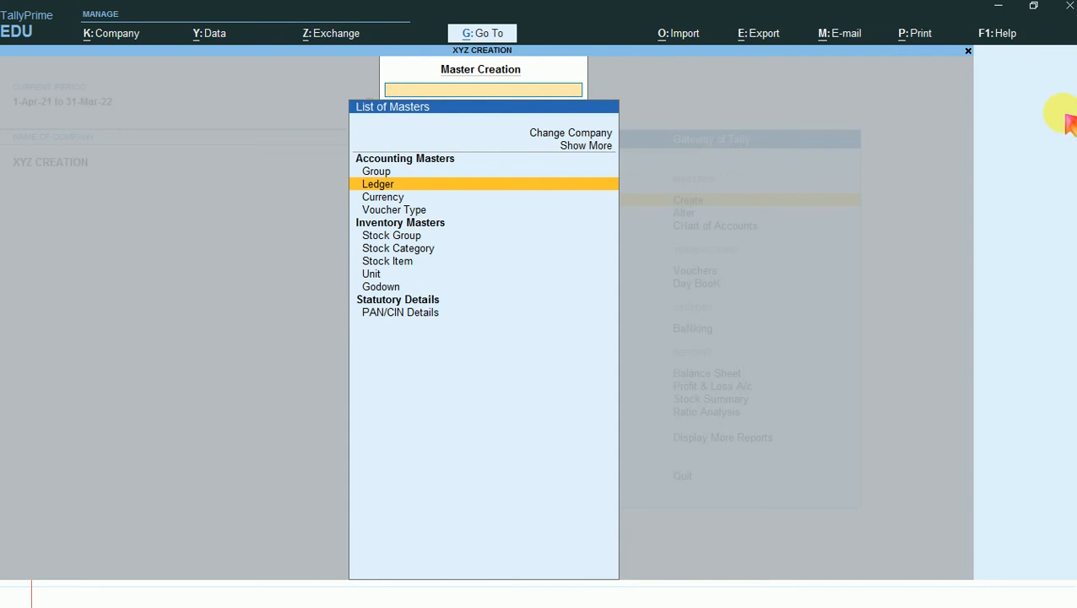
{"action": "key", "text": "Down"}
{"action": "key", "text": "Down"}
{"action": "key", "text": "Down"}
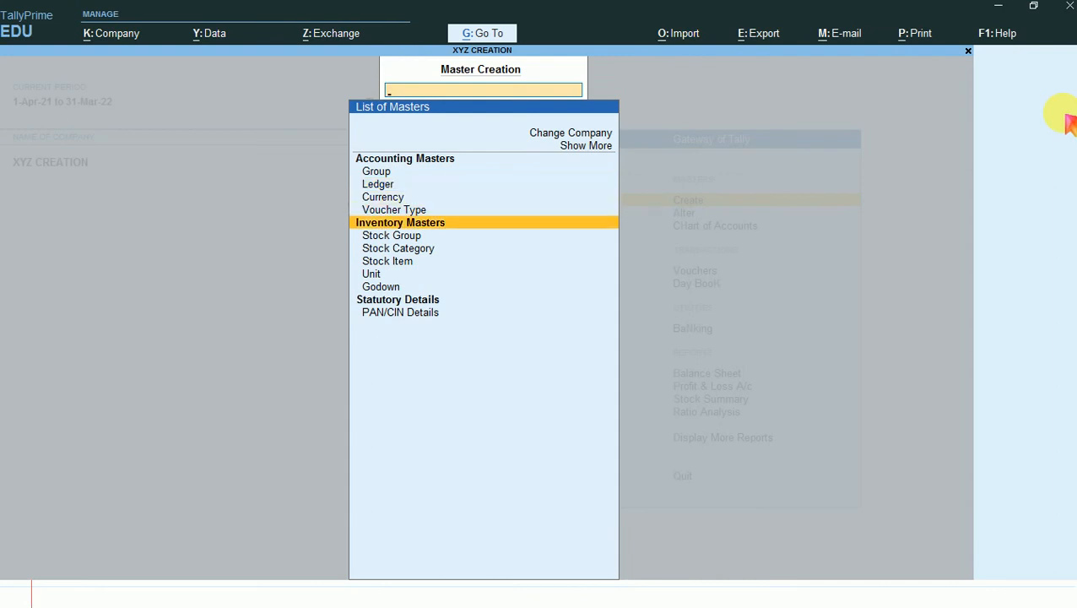
{"action": "key", "text": "Down"}
{"action": "key", "text": "Return"}
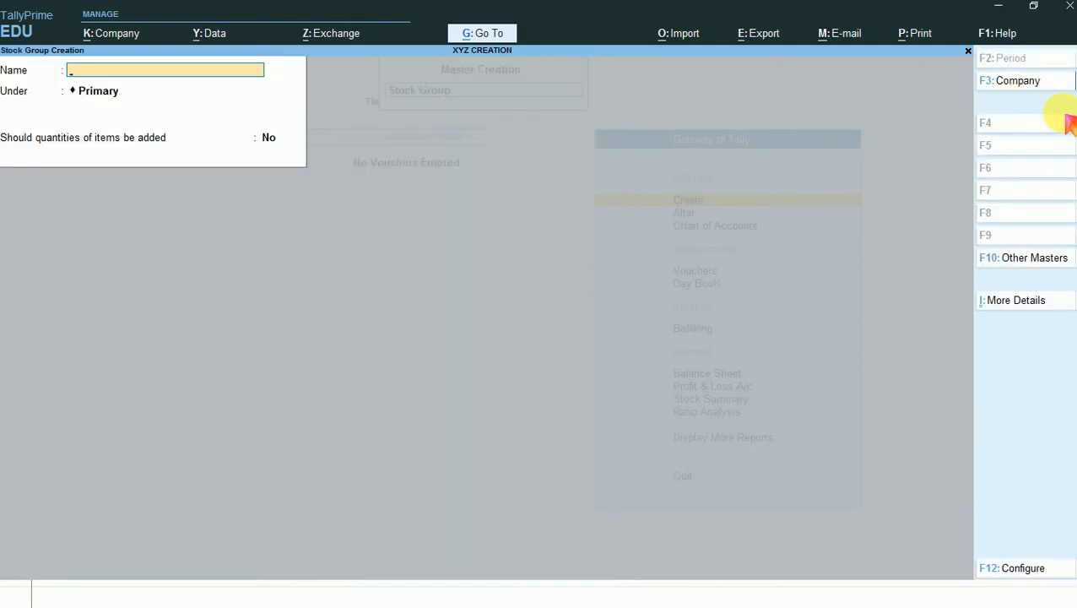
{"action": "key", "text": "Escape"}
{"action": "key", "text": "Return"}
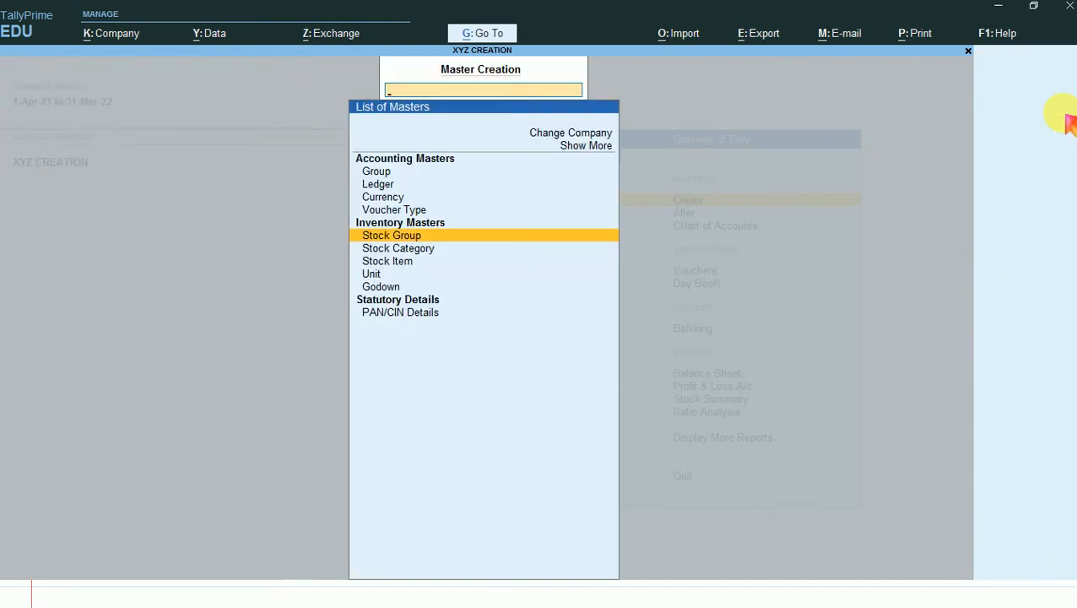
- Start a new simple unit of measure with the symbol NOS
{"action": "key", "text": "Down"}
{"action": "key", "text": "Down"}
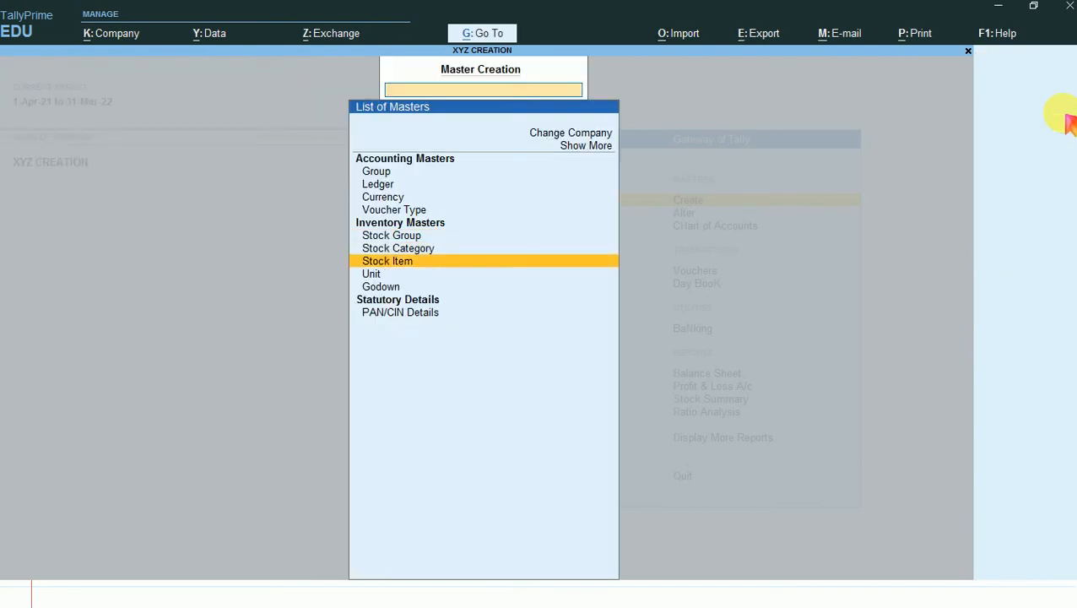
{"action": "key", "text": "Down"}
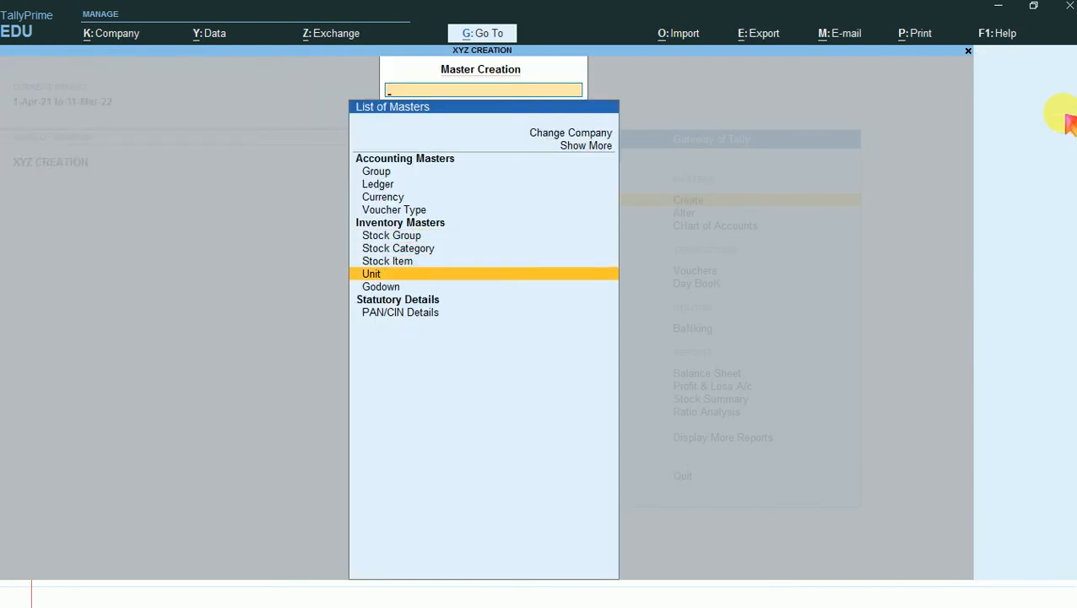
{"action": "key", "text": "Return"}
{"action": "type", "text": "NOS"}
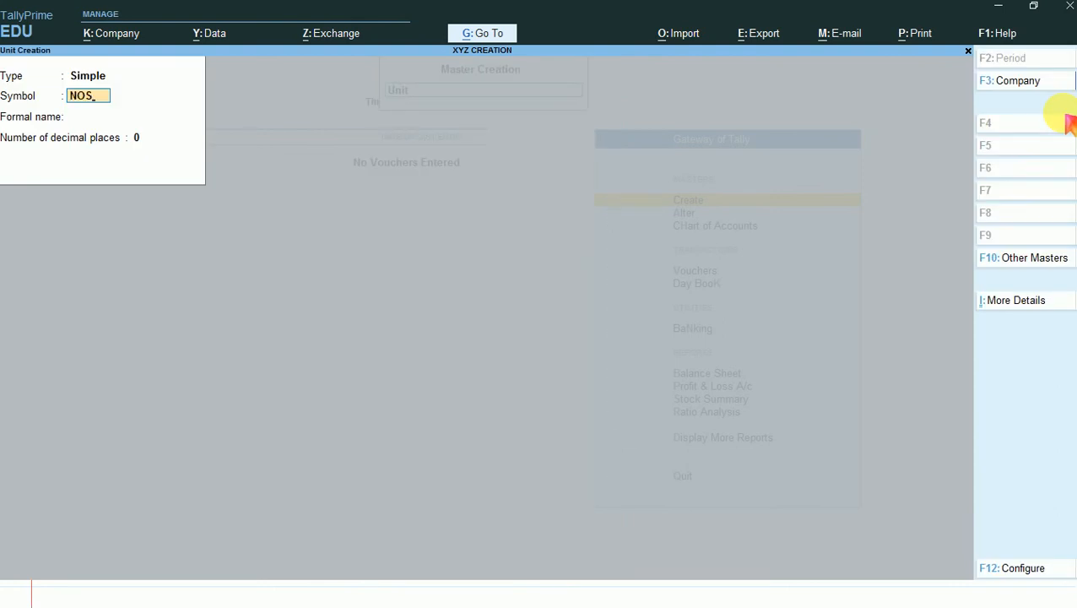
{"action": "key", "text": "Return"}
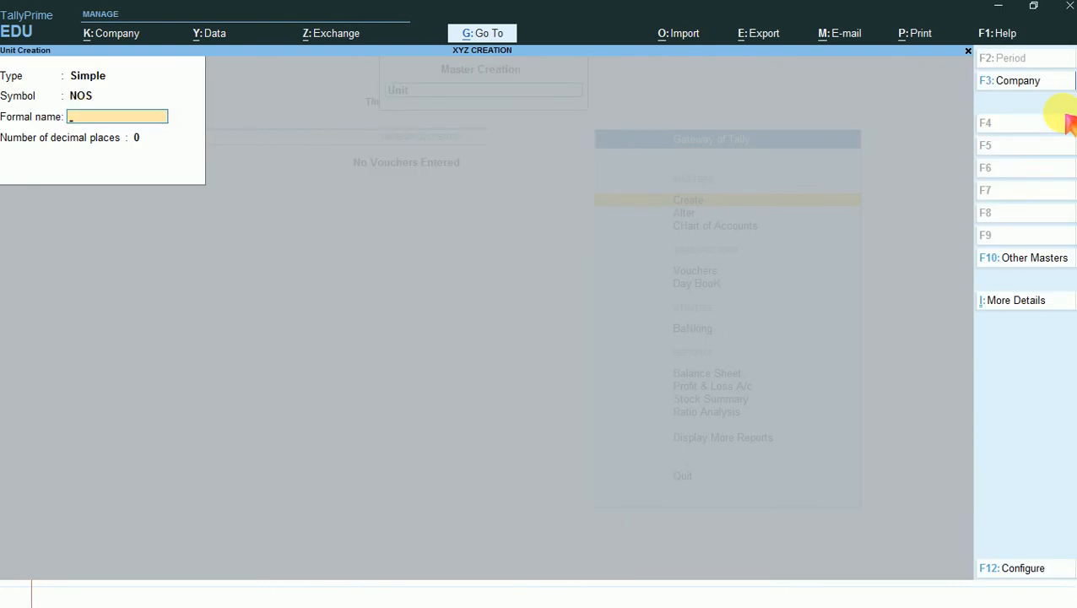
- Give the NOS unit the formal name Numbers, save it and return to the list of masters
{"action": "type", "text": "Numbers"}
{"action": "key", "text": "Return"}
{"action": "key", "text": "Return"}
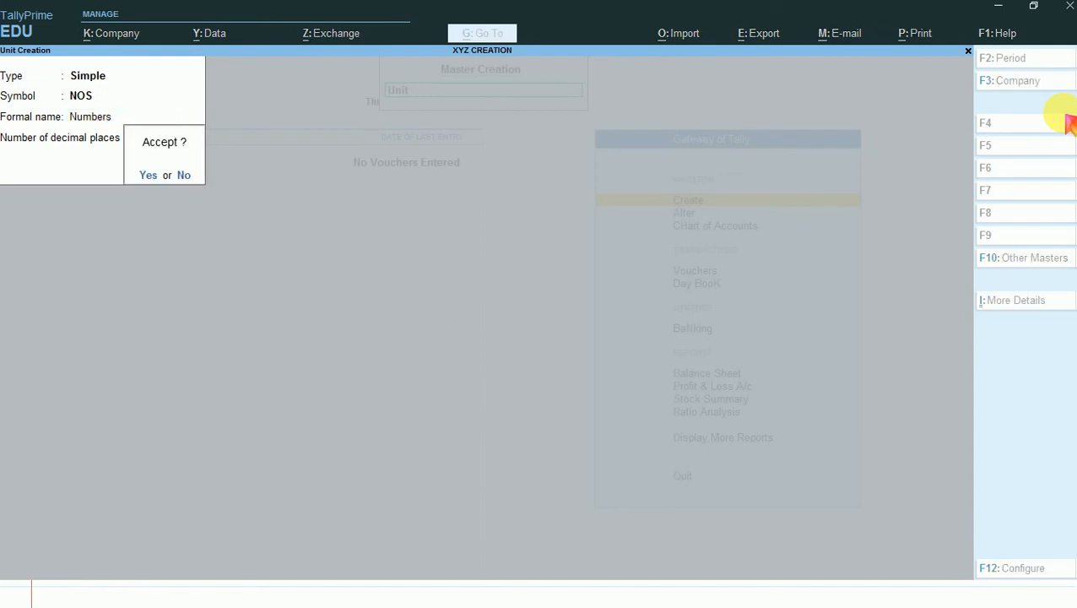
{"action": "key", "text": "Return"}
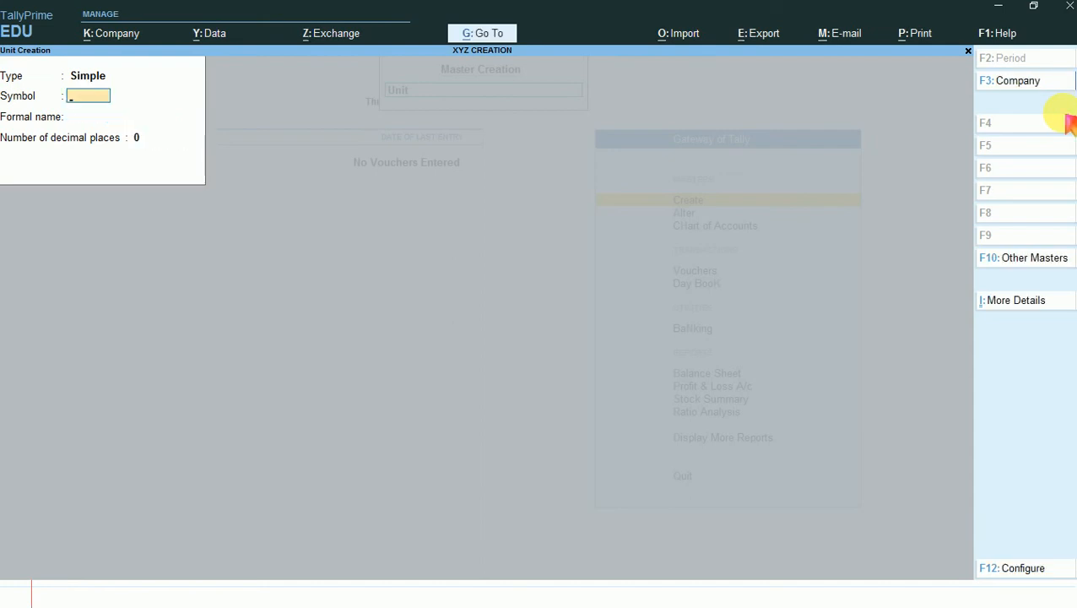
{"action": "key", "text": "Escape"}
- Start a new stock item named T-Shirts
{"action": "key", "text": "Return"}
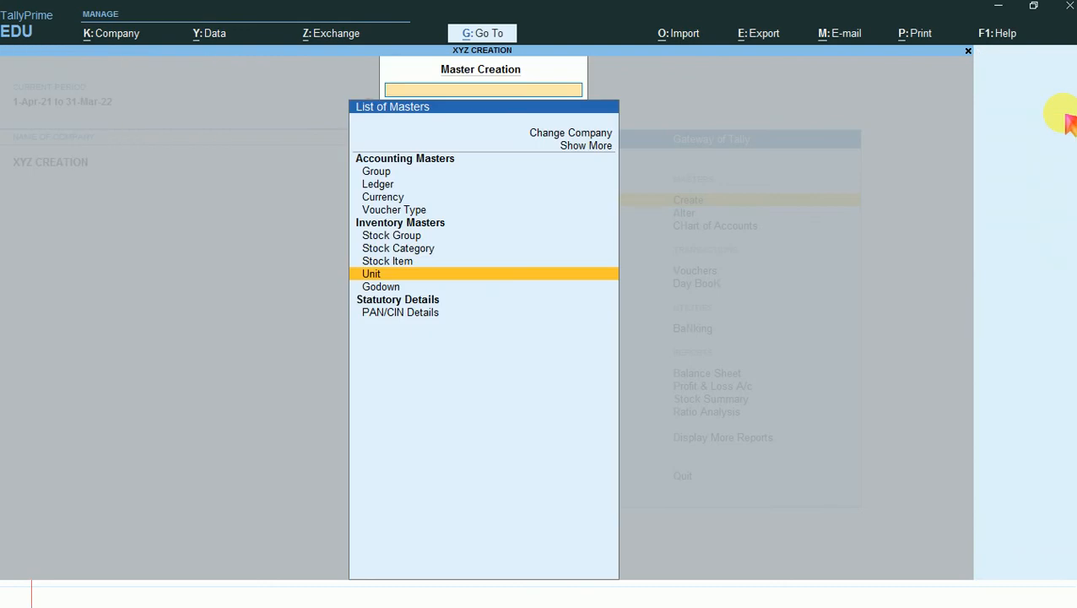
{"action": "key", "text": "Up"}
{"action": "key", "text": "Return"}
{"action": "type", "text": "T"}
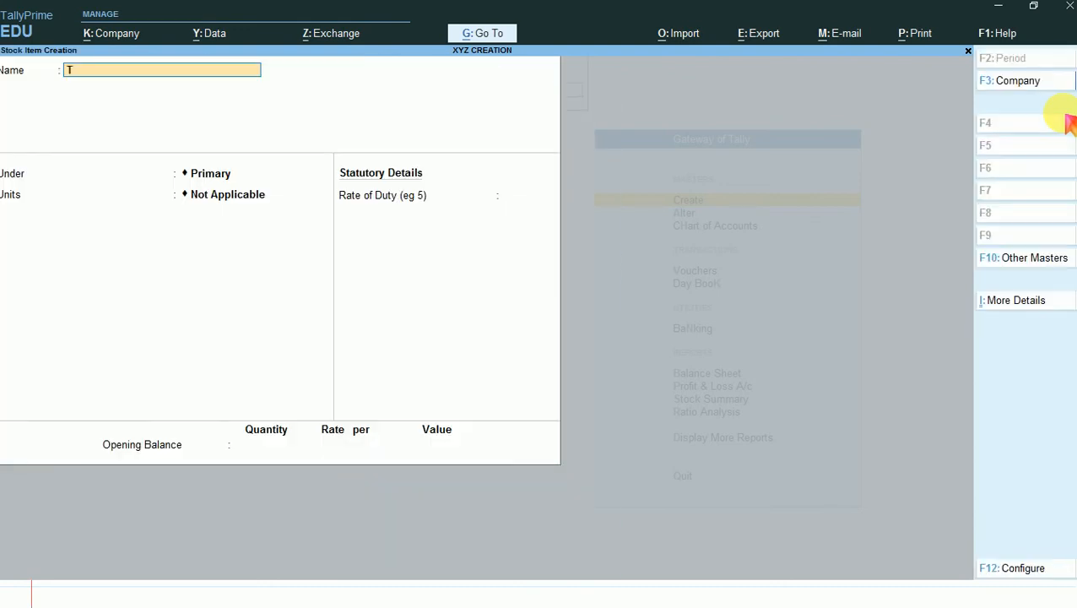
{"action": "type", "text": "-Shirts"}
{"action": "key", "text": "Return"}
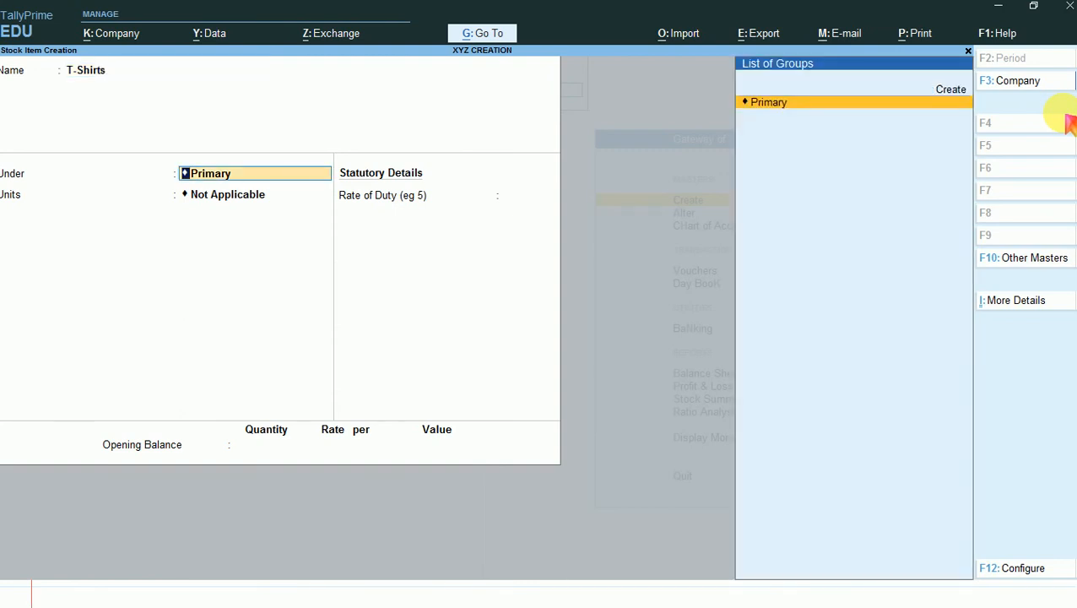
- Save T-Shirts under Primary with NOS as its unit, and go back to the Gateway of Tally
{"action": "key", "text": "Return"}
{"action": "key", "text": "Down"}
{"action": "key", "text": "Return"}
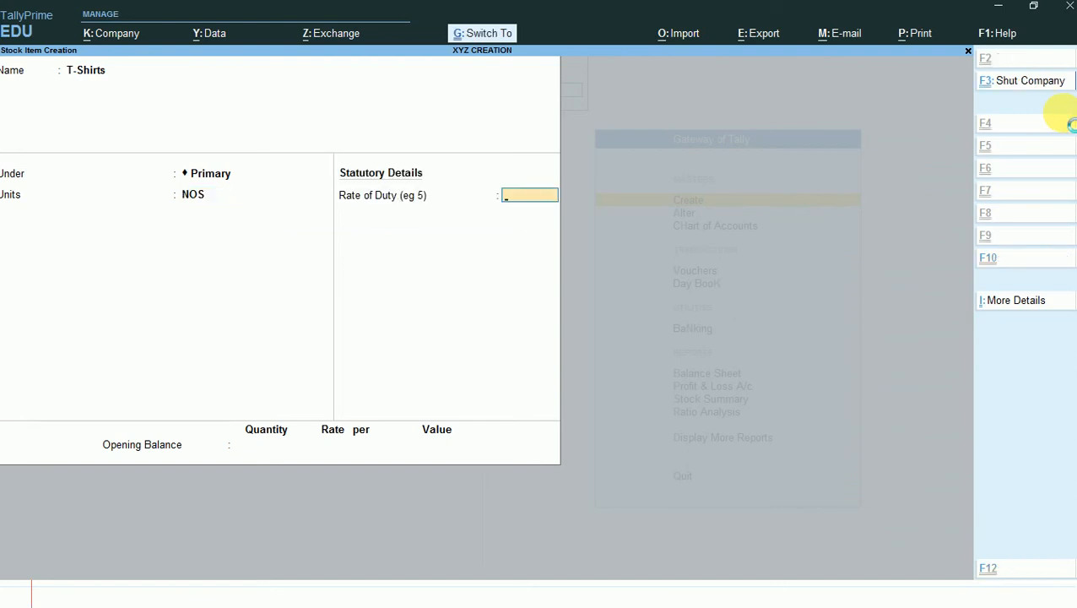
{"action": "key", "text": "ctrl+a"}
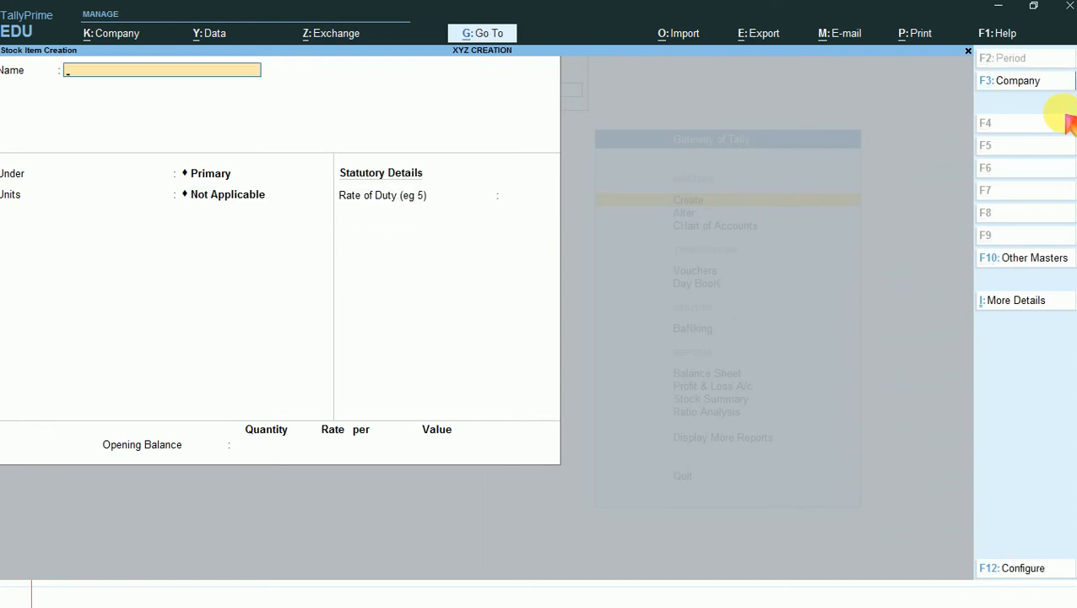
{"action": "key", "text": "Escape"}
{"action": "key", "text": "Return"}
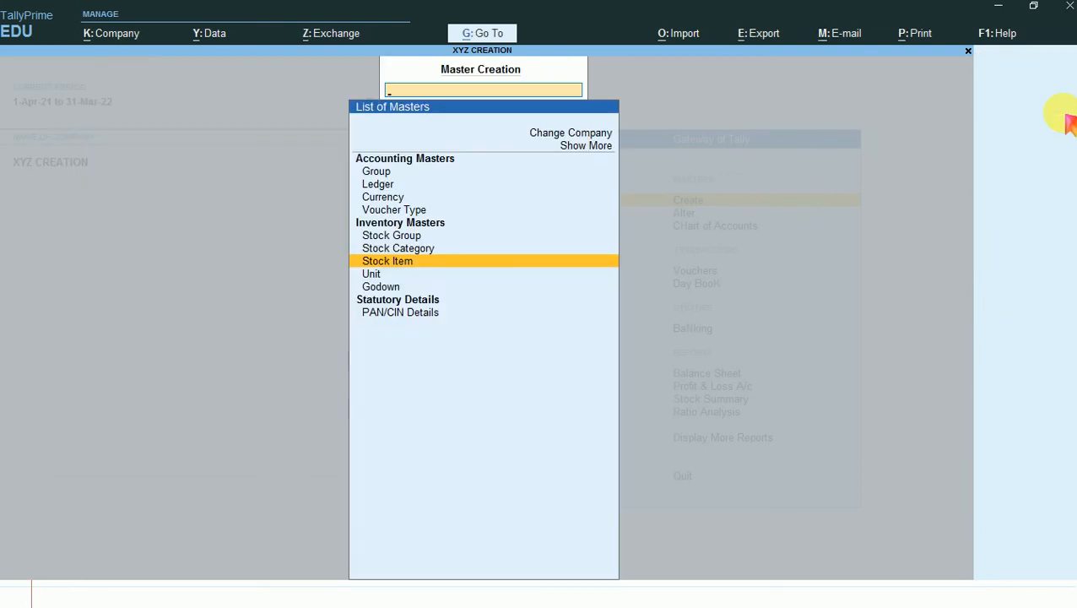
{"action": "key", "text": "Escape"}
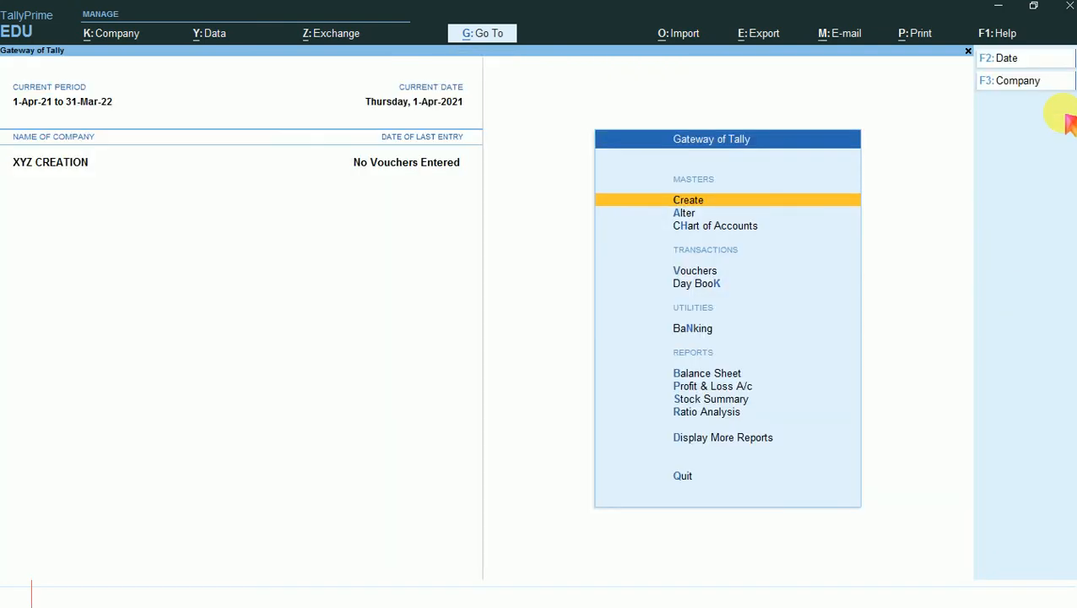
- Open voucher entry for XYZ CREATION
{"action": "key", "text": "Down"}
{"action": "key", "text": "Down"}
{"action": "key", "text": "Down"}
{"action": "key", "text": "Down"}
{"action": "key", "text": "Up"}
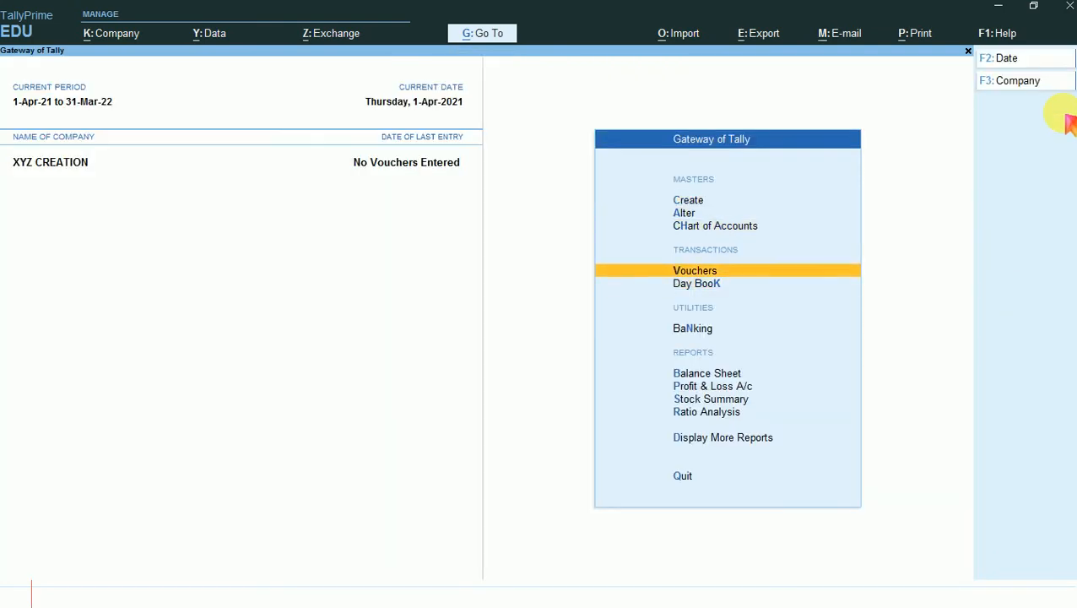
{"action": "key", "text": "Return"}
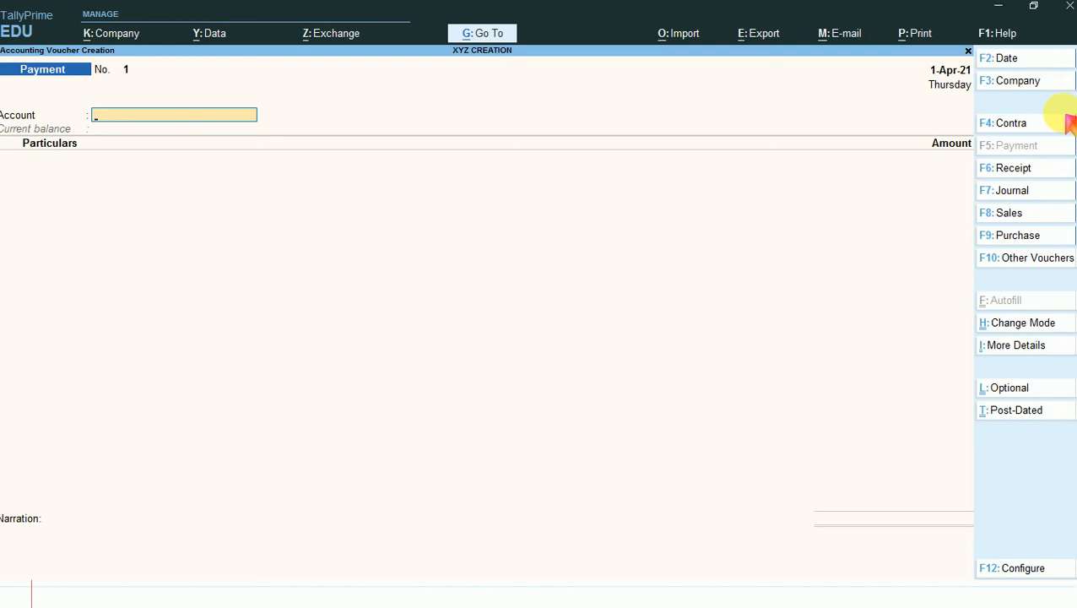
- Open the list for changing the voucher type and include the inactive voucher types in it
{"action": "key", "text": "F10"}
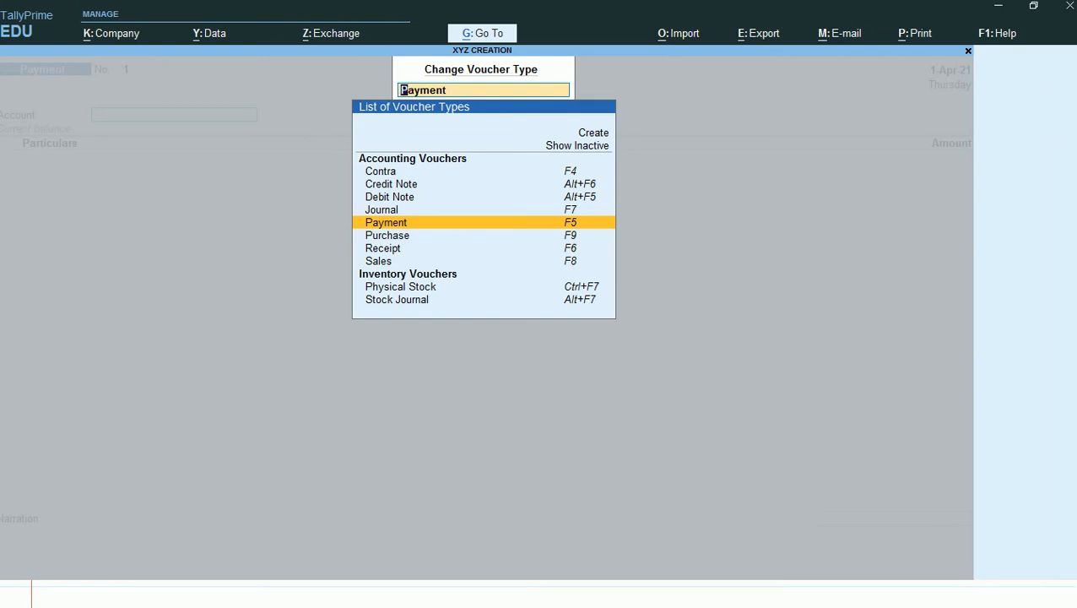
{"action": "key", "text": "Up"}
{"action": "key", "text": "Up"}
{"action": "key", "text": "Up"}
{"action": "key", "text": "Up"}
{"action": "key", "text": "Up"}
{"action": "key", "text": "Up"}
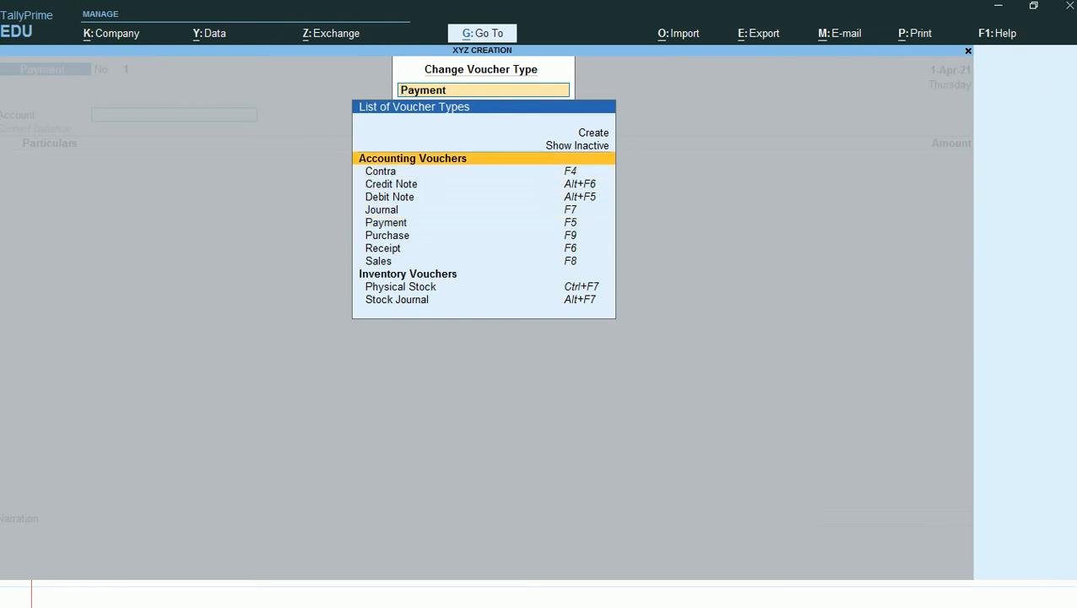
{"action": "key", "text": "Return"}
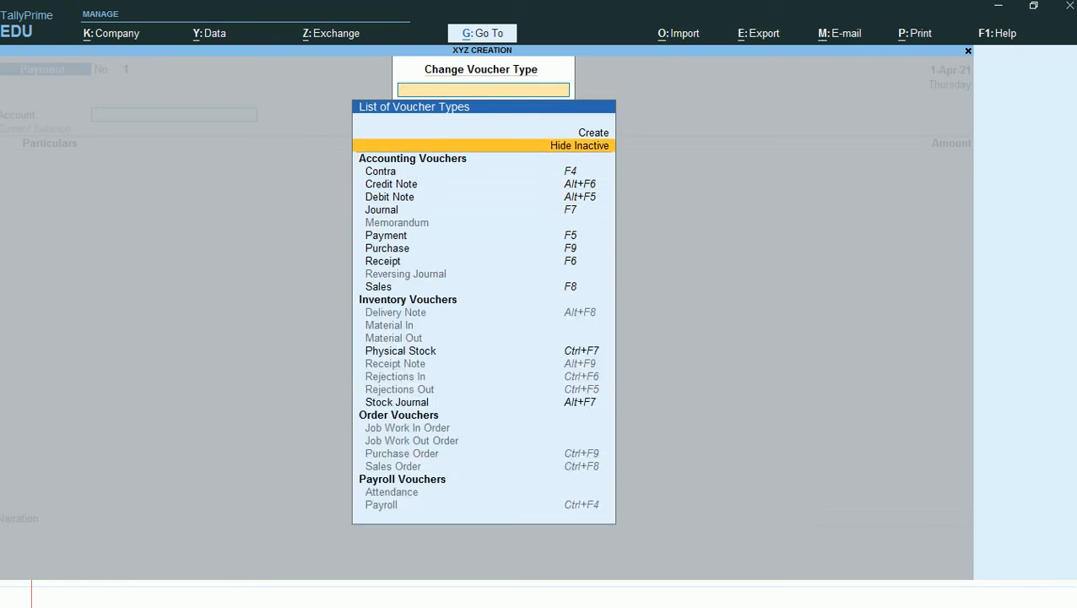
- Choose Sales Order from the inactive voucher types and activate it
{"action": "key", "text": "Down"}
{"action": "key", "text": "Down"}
{"action": "key", "text": "Down"}
{"action": "key", "text": "Down"}
{"action": "key", "text": "Down"}
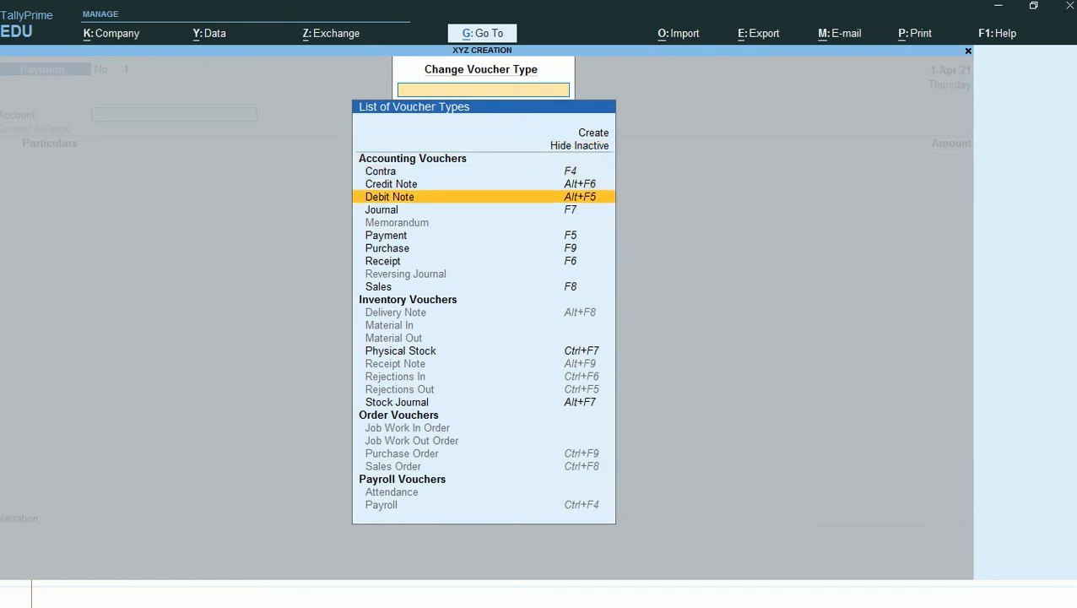
{"action": "key", "text": "Down"}
{"action": "key", "text": "Down"}
{"action": "key", "text": "Down"}
{"action": "key", "text": "Down"}
{"action": "key", "text": "Down"}
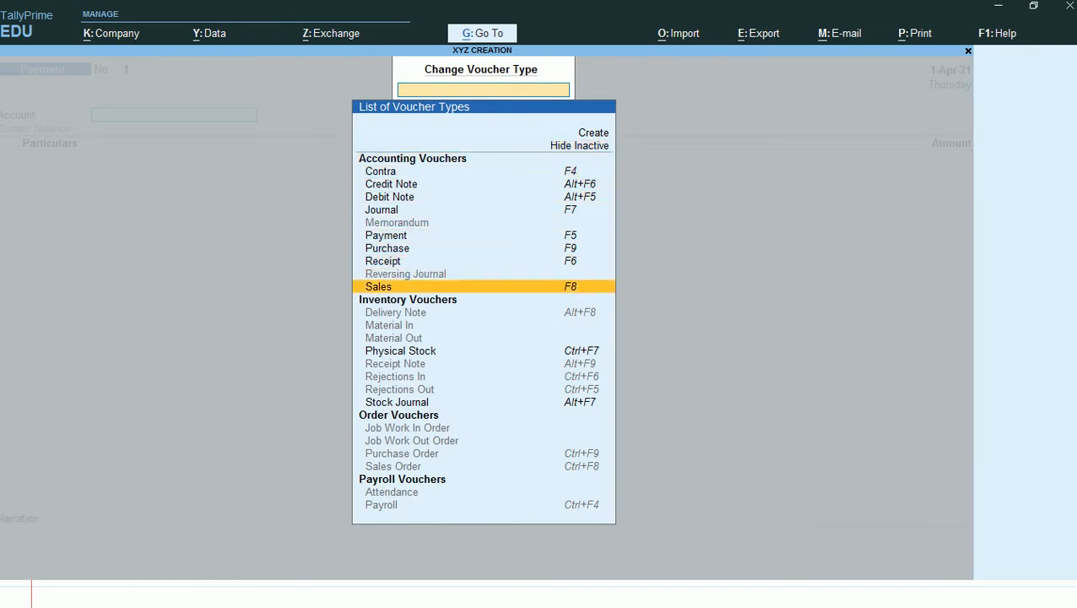
{"action": "key", "text": "Down"}
{"action": "key", "text": "Down"}
{"action": "key", "text": "Down"}
{"action": "key", "text": "Down"}
{"action": "key", "text": "Down"}
{"action": "key", "text": "Down"}
{"action": "key", "text": "Down"}
{"action": "key", "text": "Down"}
{"action": "key", "text": "Down"}
{"action": "key", "text": "Down"}
{"action": "key", "text": "Down"}
{"action": "key", "text": "Down"}
{"action": "key", "text": "Down"}
{"action": "key", "text": "Down"}
{"action": "key", "text": "Up"}
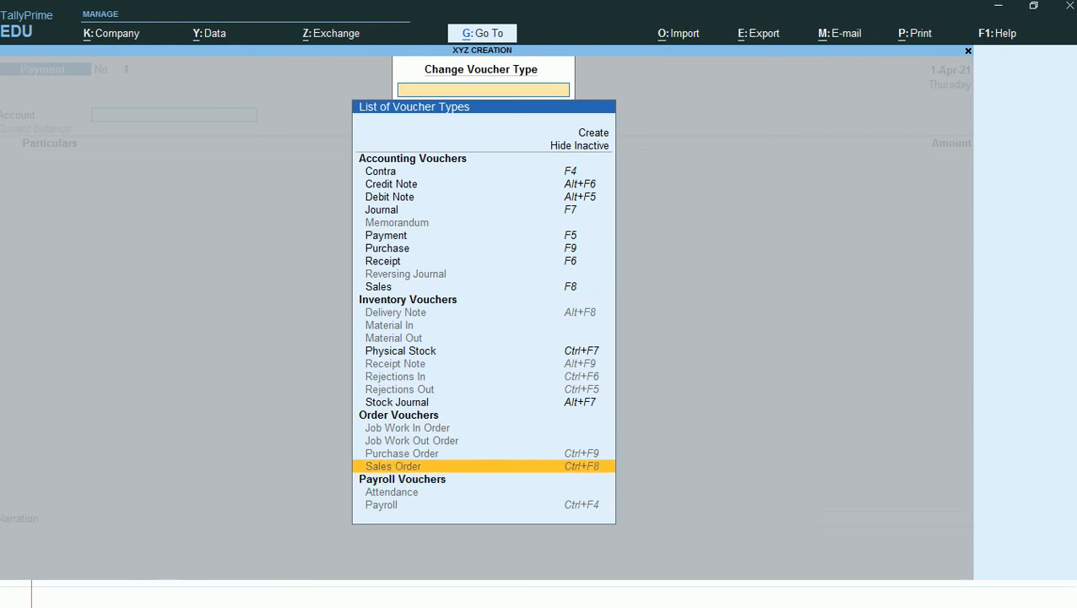
{"action": "key", "text": "Return"}
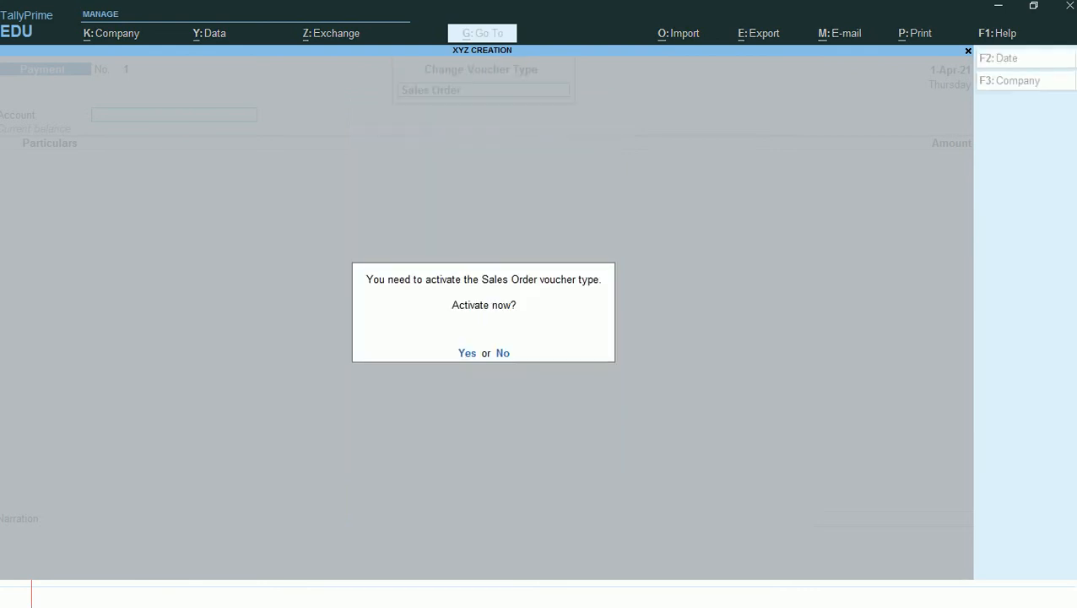
{"action": "key", "text": "y"}
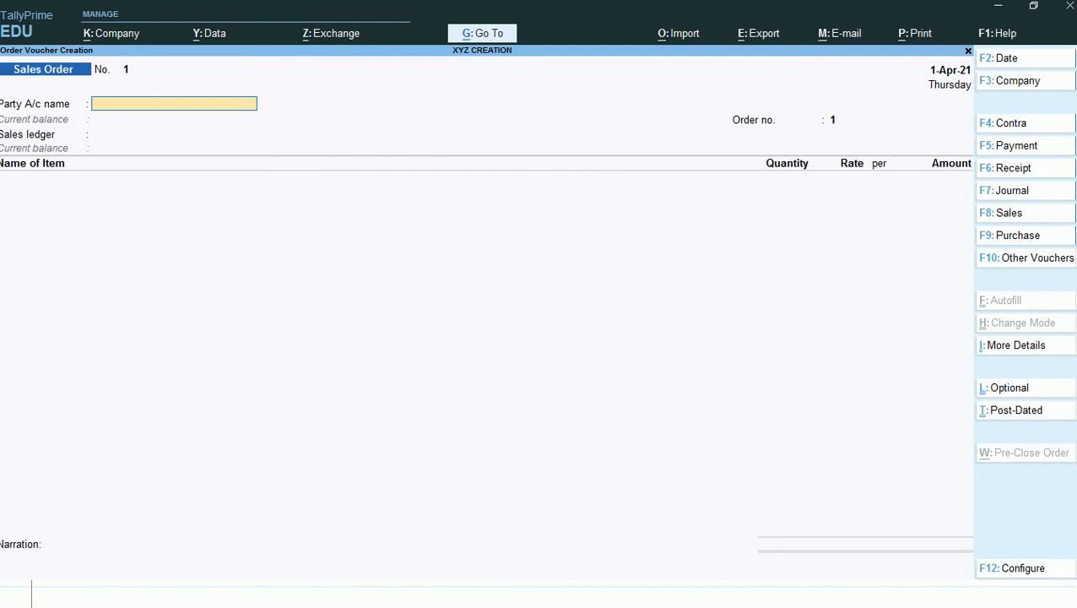
- Quit the blank sales order and open voucher entry again from the Gateway of Tally
{"action": "key", "text": "Escape"}
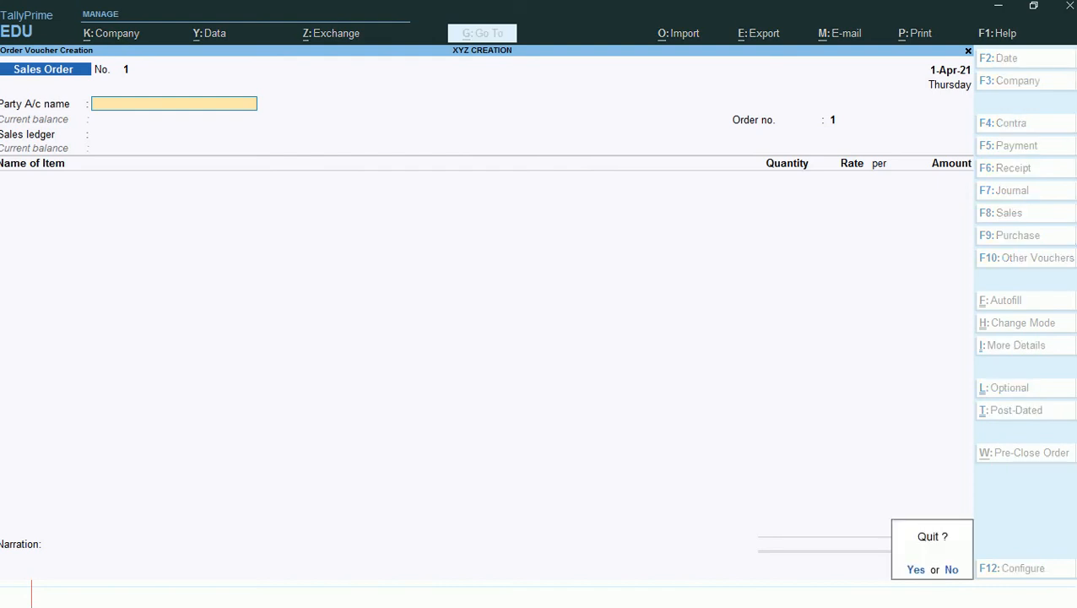
{"action": "key", "text": "y"}
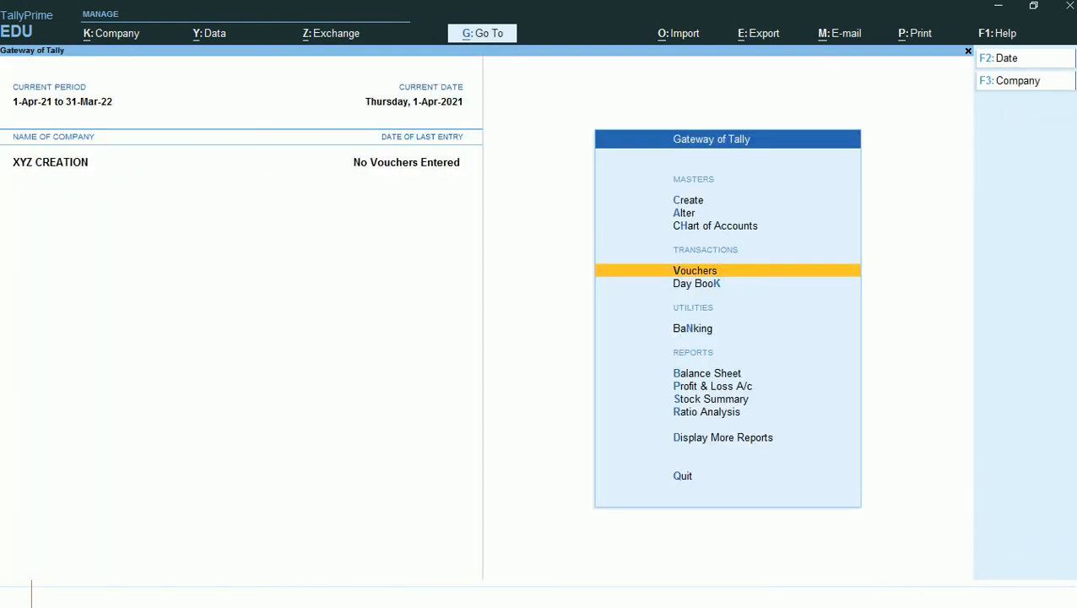
{"action": "key", "text": "Return"}
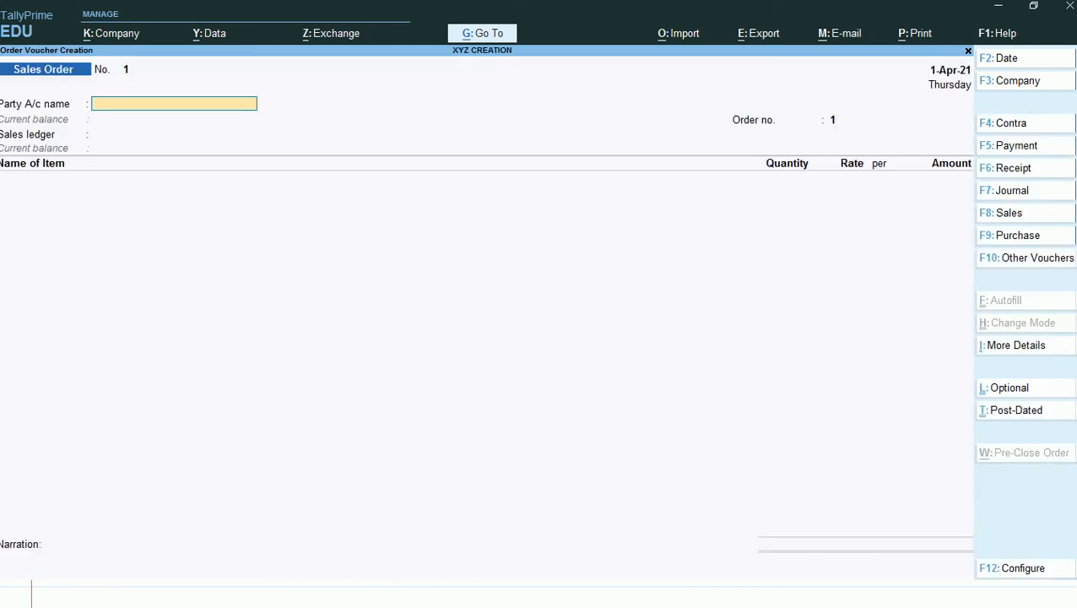
- Open the list for changing the voucher type and show the inactive voucher types
{"action": "key", "text": "F10"}
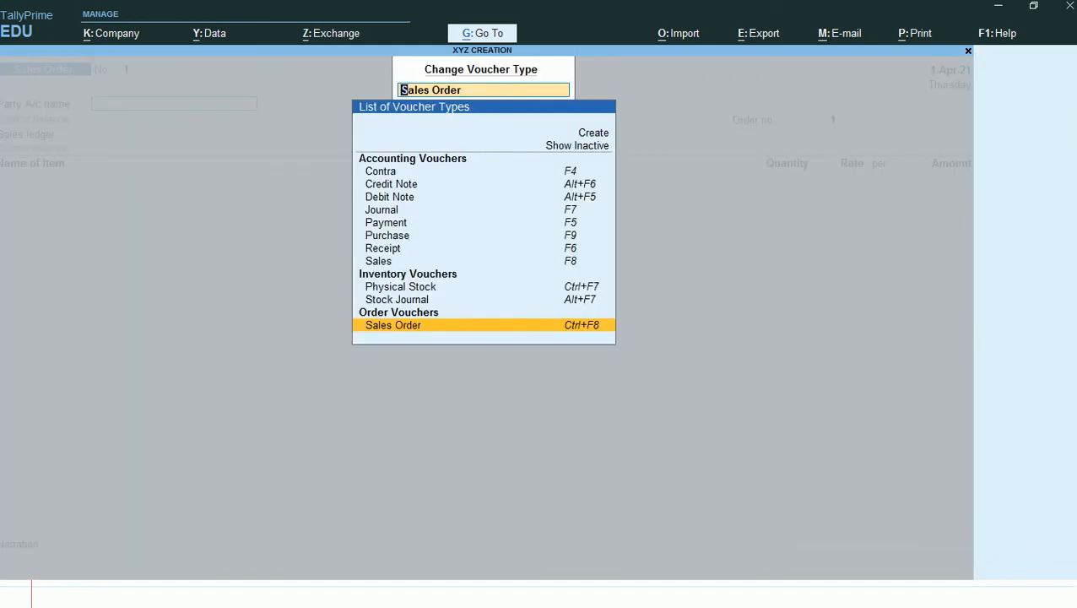
{"action": "key", "text": "Up"}
{"action": "key", "text": "Up"}
{"action": "key", "text": "Up"}
{"action": "key", "text": "Up"}
{"action": "key", "text": "Up"}
{"action": "key", "text": "Up"}
{"action": "key", "text": "Up"}
{"action": "key", "text": "Up"}
{"action": "key", "text": "Up"}
{"action": "key", "text": "Up"}
{"action": "key", "text": "Up"}
{"action": "key", "text": "Up"}
{"action": "key", "text": "Up"}
{"action": "key", "text": "Up"}
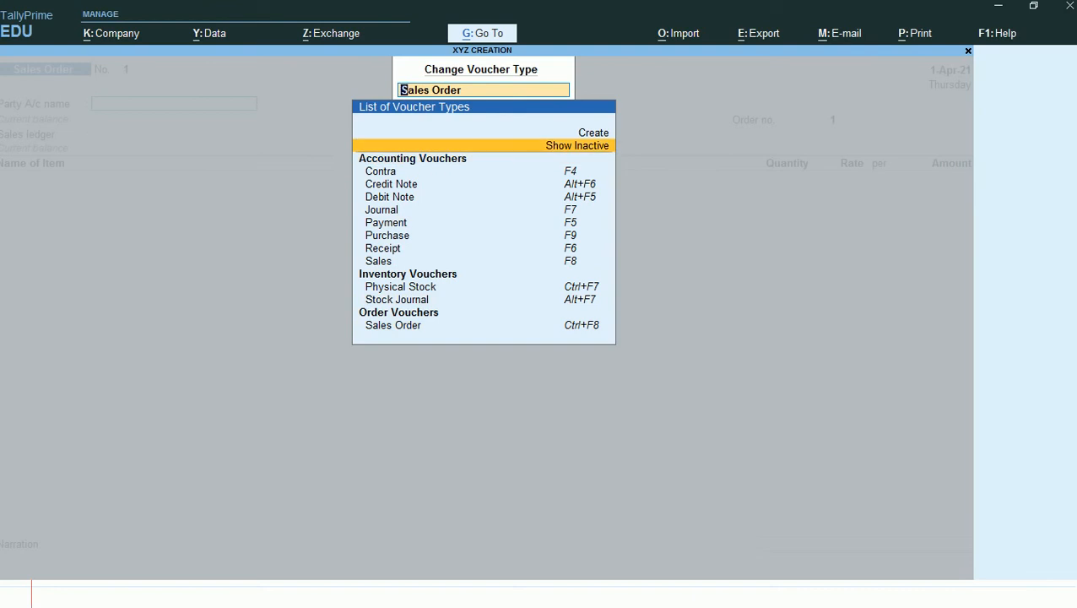
{"action": "key", "text": "Return"}
- Choose Delivery Note from the inventory voucher types and activate it
{"action": "key", "text": "Down"}
{"action": "key", "text": "Down"}
{"action": "key", "text": "Down"}
{"action": "key", "text": "Down"}
{"action": "key", "text": "Down"}
{"action": "key", "text": "Down"}
{"action": "key", "text": "Down"}
{"action": "key", "text": "Down"}
{"action": "key", "text": "Down"}
{"action": "key", "text": "Down"}
{"action": "key", "text": "Down"}
{"action": "key", "text": "Down"}
{"action": "key", "text": "Down"}
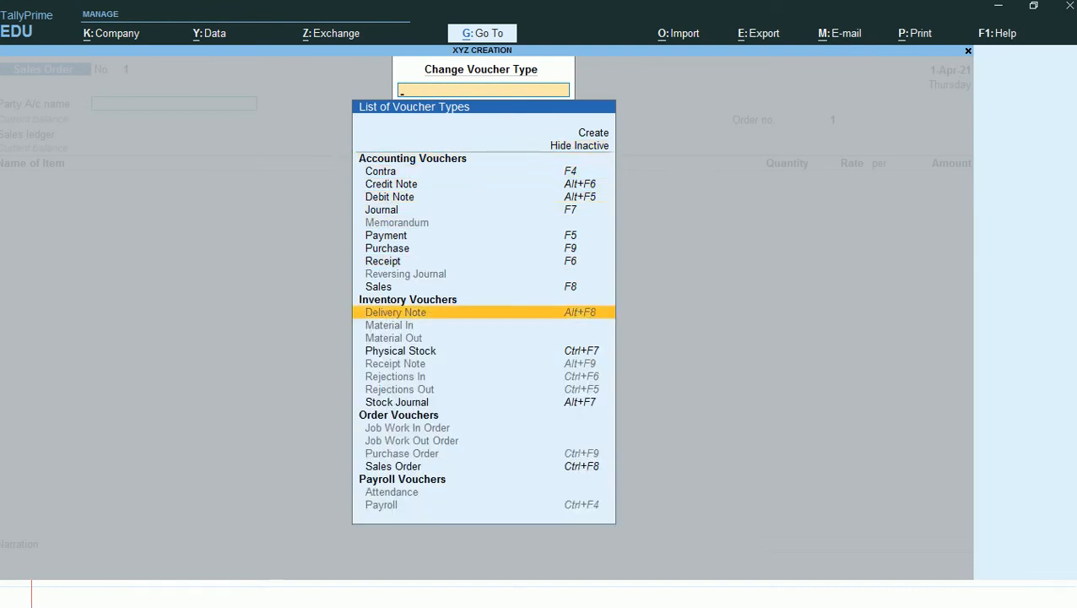
{"action": "key", "text": "Up"}
{"action": "key", "text": "Down"}
{"action": "key", "text": "Down"}
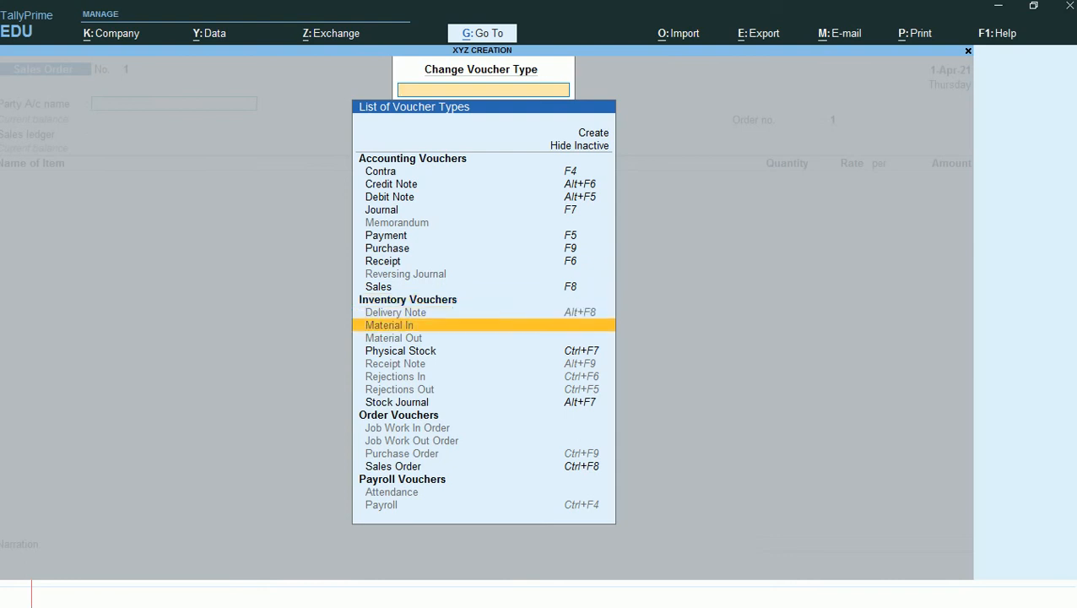
{"action": "key", "text": "Down"}
{"action": "key", "text": "Down"}
{"action": "key", "text": "Down"}
{"action": "key", "text": "Down"}
{"action": "key", "text": "Down"}
{"action": "key", "text": "Down"}
{"action": "key", "text": "Down"}
{"action": "key", "text": "Down"}
{"action": "key", "text": "Down"}
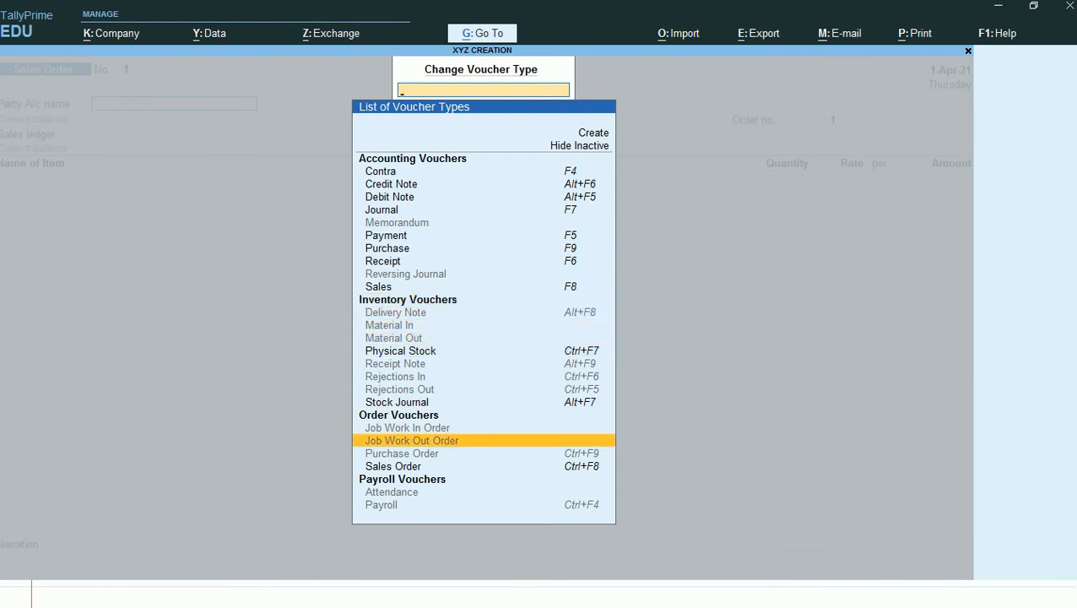
{"action": "key", "text": "Up"}
{"action": "key", "text": "Up"}
{"action": "key", "text": "Up"}
{"action": "key", "text": "Up"}
{"action": "key", "text": "Up"}
{"action": "key", "text": "Up"}
{"action": "key", "text": "Up"}
{"action": "key", "text": "Up"}
{"action": "key", "text": "Up"}
{"action": "key", "text": "Up"}
{"action": "key", "text": "Up"}
{"action": "key", "text": "Up"}
{"action": "key", "text": "Up"}
{"action": "key", "text": "Up"}
{"action": "key", "text": "Up"}
{"action": "key", "text": "Up"}
{"action": "key", "text": "Up"}
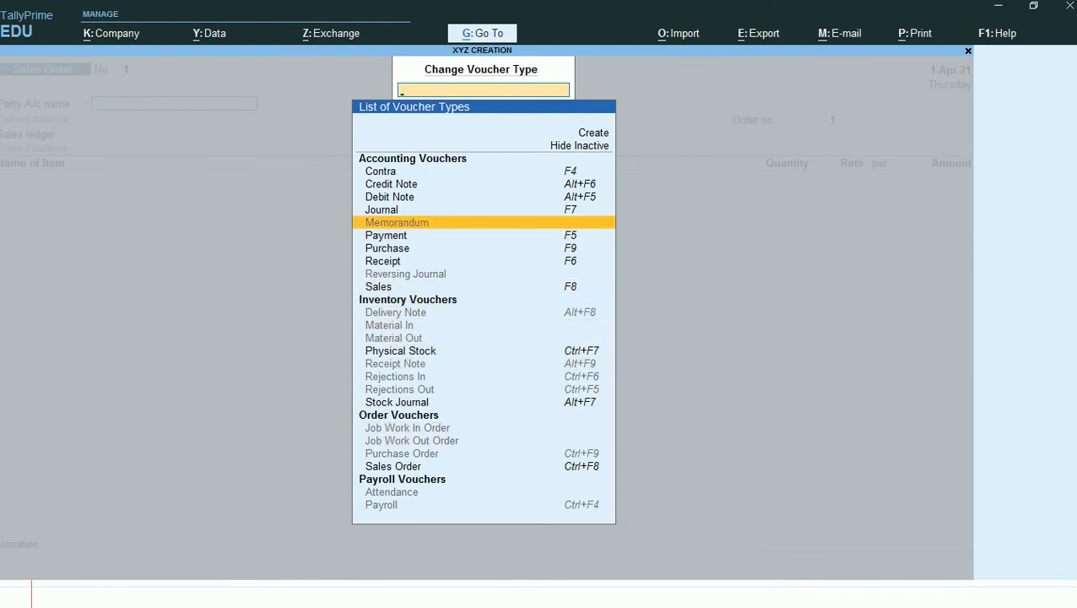
{"action": "key", "text": "Down"}
{"action": "key", "text": "Down"}
{"action": "key", "text": "Down"}
{"action": "key", "text": "Down"}
{"action": "key", "text": "Down"}
{"action": "key", "text": "Down"}
{"action": "key", "text": "Down"}
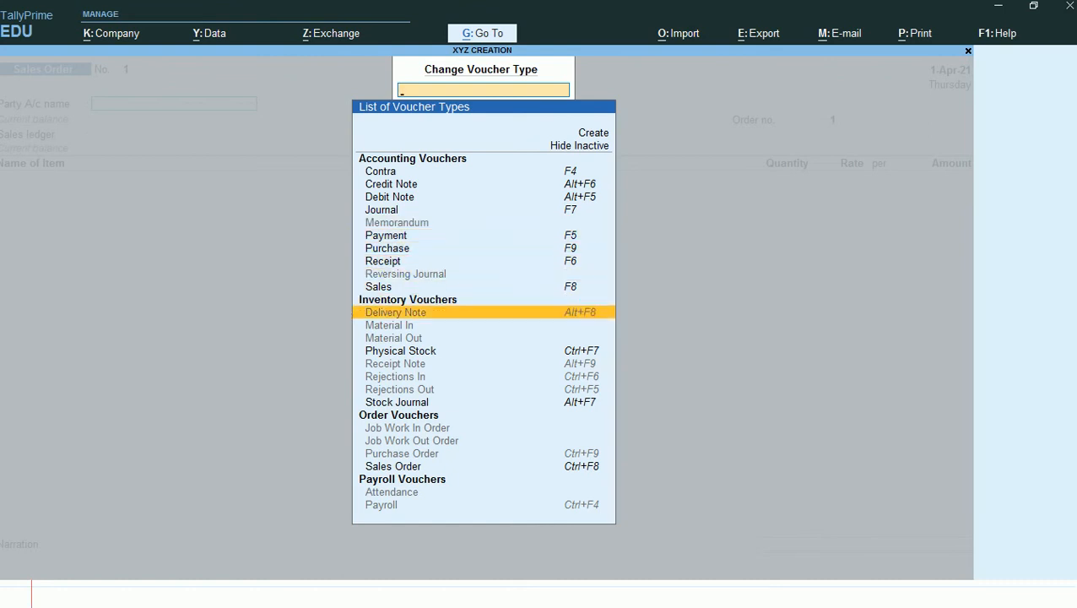
{"action": "key", "text": "Return"}
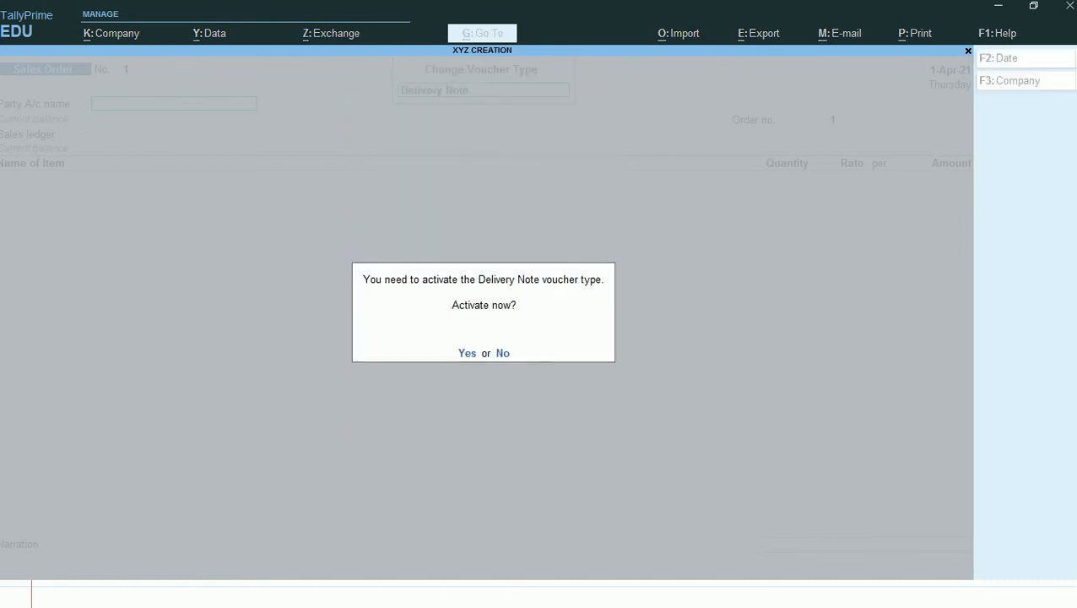
{"action": "key", "text": "y"}
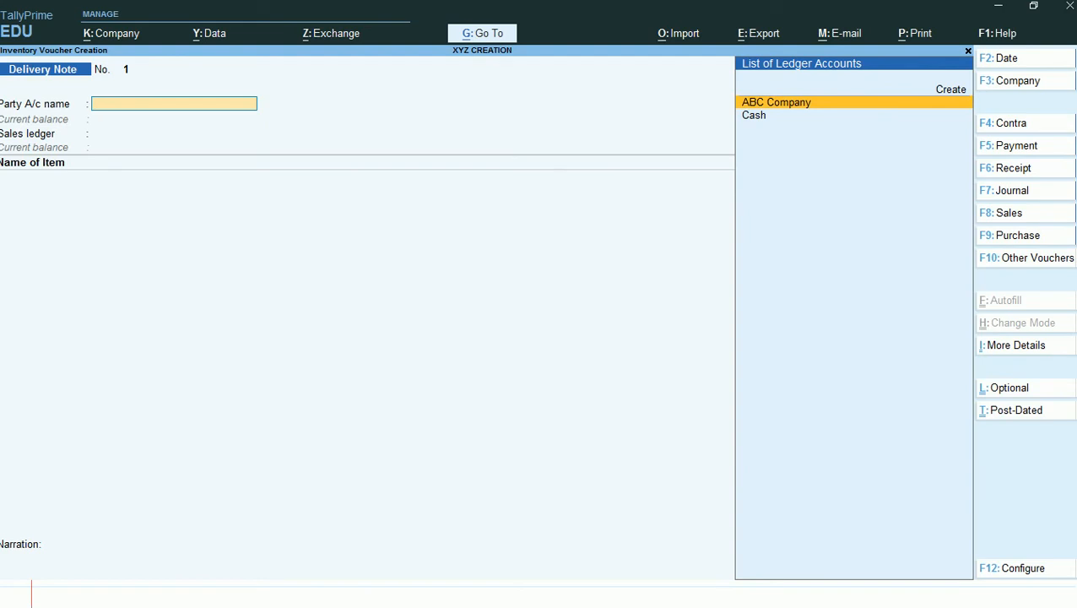
- Bring up the voucher types again from the delivery note and include the inactive ones
{"action": "key", "text": "F10"}
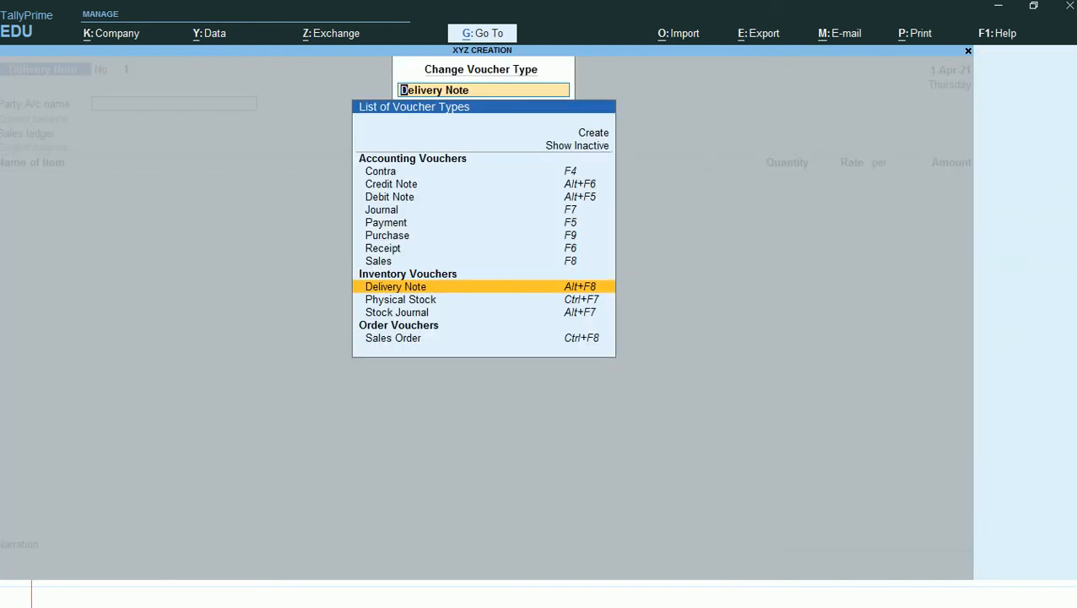
{"action": "key", "text": "Up"}
{"action": "key", "text": "Up"}
{"action": "key", "text": "Up"}
{"action": "key", "text": "Up"}
{"action": "key", "text": "Up"}
{"action": "key", "text": "Up"}
{"action": "key", "text": "Up"}
{"action": "key", "text": "Up"}
{"action": "key", "text": "Up"}
{"action": "key", "text": "Up"}
{"action": "key", "text": "Up"}
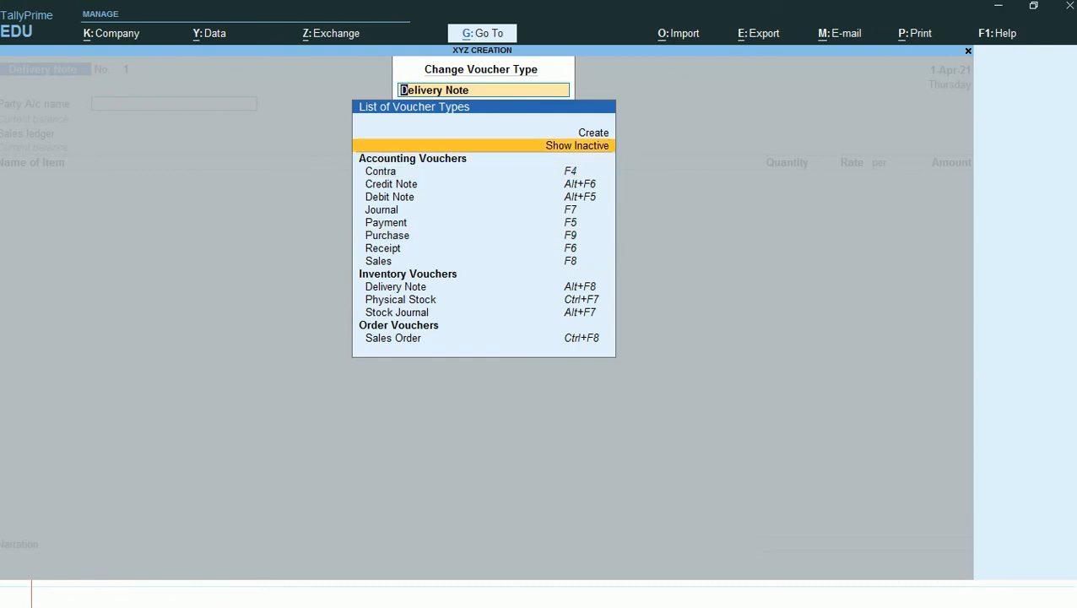
{"action": "key", "text": "Return"}
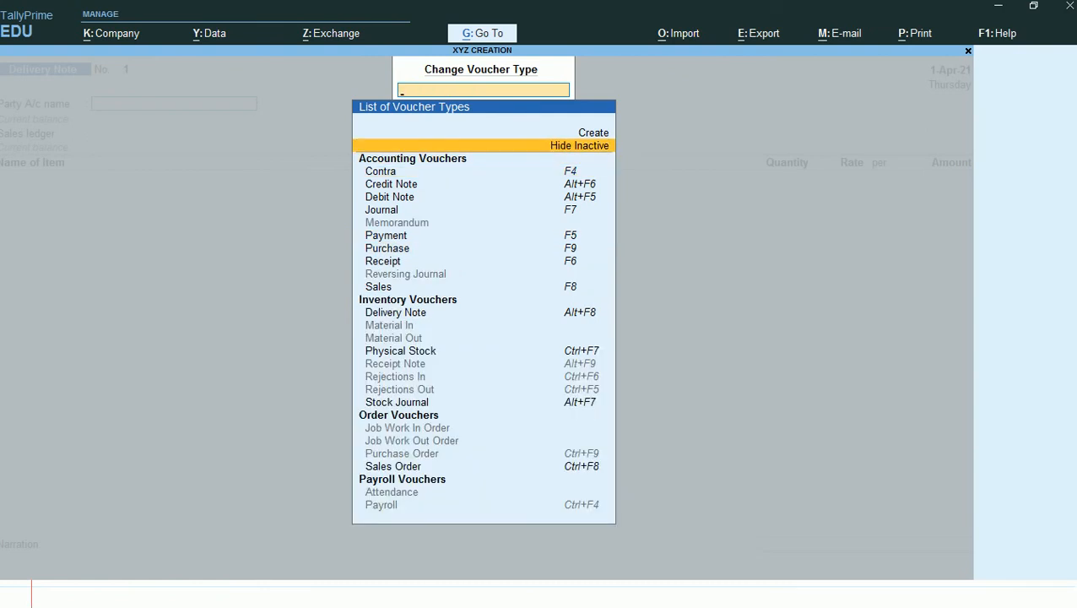
- Choose Rejections In from the inventory voucher types and activate it
{"action": "key", "text": "Down"}
{"action": "key", "text": "Down"}
{"action": "key", "text": "Down"}
{"action": "key", "text": "Down"}
{"action": "key", "text": "Down"}
{"action": "key", "text": "Down"}
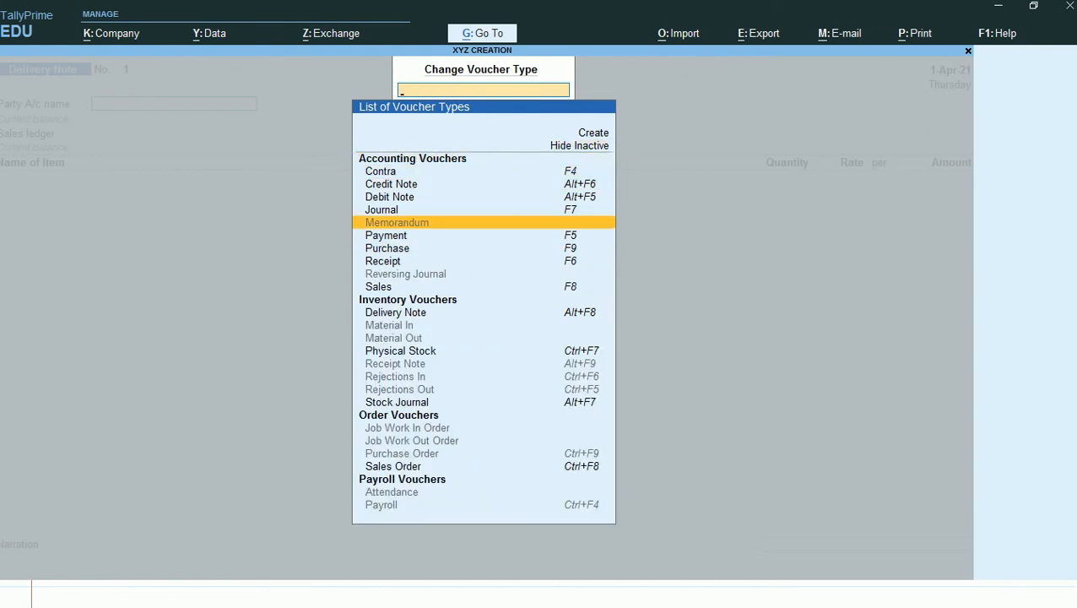
{"action": "key", "text": "Down"}
{"action": "key", "text": "Down"}
{"action": "key", "text": "Down"}
{"action": "key", "text": "Down"}
{"action": "key", "text": "Down"}
{"action": "key", "text": "Down"}
{"action": "key", "text": "Down"}
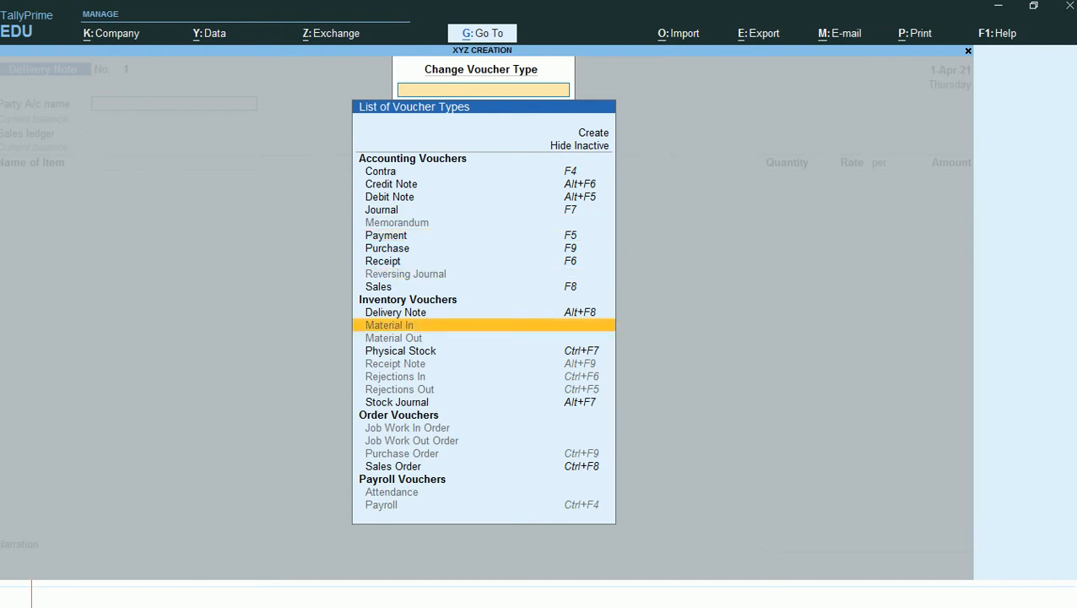
{"action": "key", "text": "Down"}
{"action": "key", "text": "Down"}
{"action": "key", "text": "Down"}
{"action": "key", "text": "Down"}
{"action": "key", "text": "Return"}
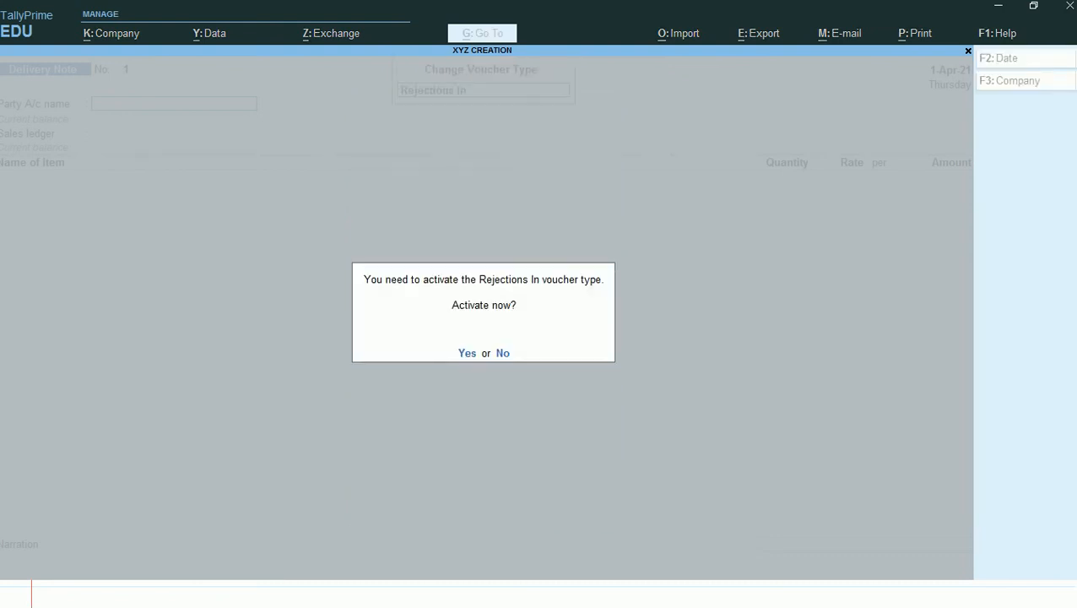
{"action": "key", "text": "y"}
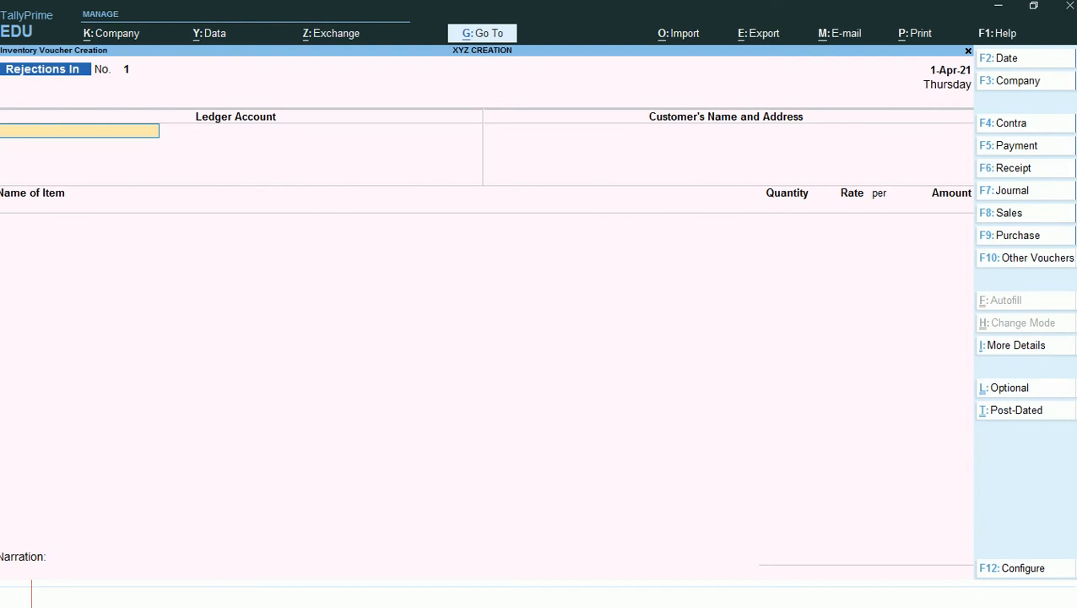
- Change the voucher type from Rejections In to Sales Order
{"action": "key", "text": "F10"}
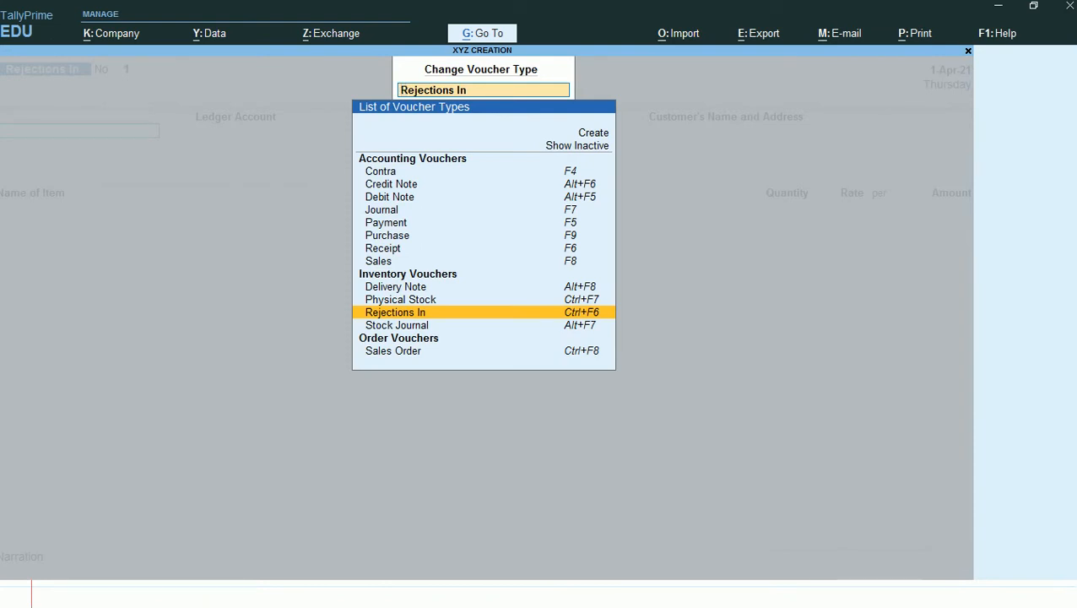
{"action": "key", "text": "Up"}
{"action": "key", "text": "Up"}
{"action": "key", "text": "Up"}
{"action": "key", "text": "Up"}
{"action": "key", "text": "Up"}
{"action": "key", "text": "Up"}
{"action": "key", "text": "Up"}
{"action": "key", "text": "Up"}
{"action": "key", "text": "Up"}
{"action": "key", "text": "Up"}
{"action": "key", "text": "Up"}
{"action": "key", "text": "Down"}
{"action": "key", "text": "Down"}
{"action": "key", "text": "Down"}
{"action": "key", "text": "Down"}
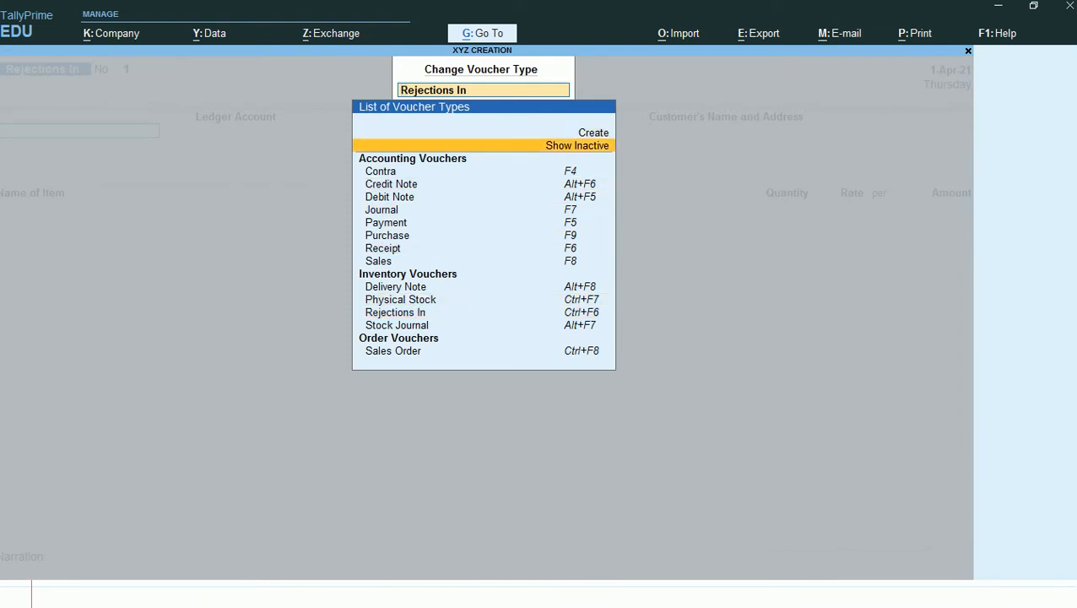
{"action": "key", "text": "Down"}
{"action": "key", "text": "Down"}
{"action": "key", "text": "Down"}
{"action": "key", "text": "Down"}
{"action": "key", "text": "Down"}
{"action": "key", "text": "Down"}
{"action": "key", "text": "Down"}
{"action": "key", "text": "Down"}
{"action": "key", "text": "Down"}
{"action": "key", "text": "Down"}
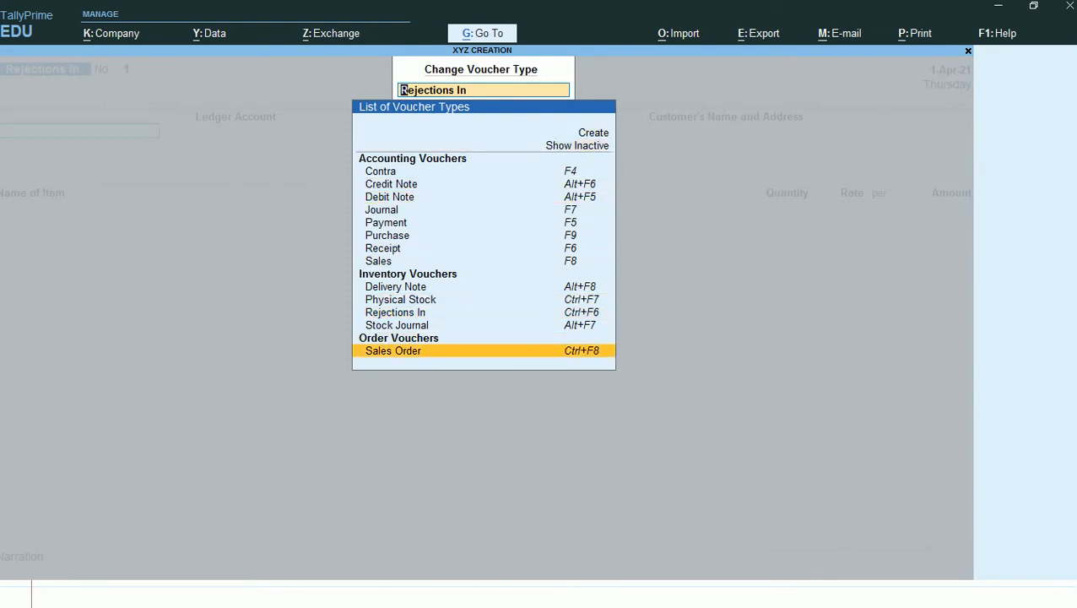
{"action": "key", "text": "Return"}
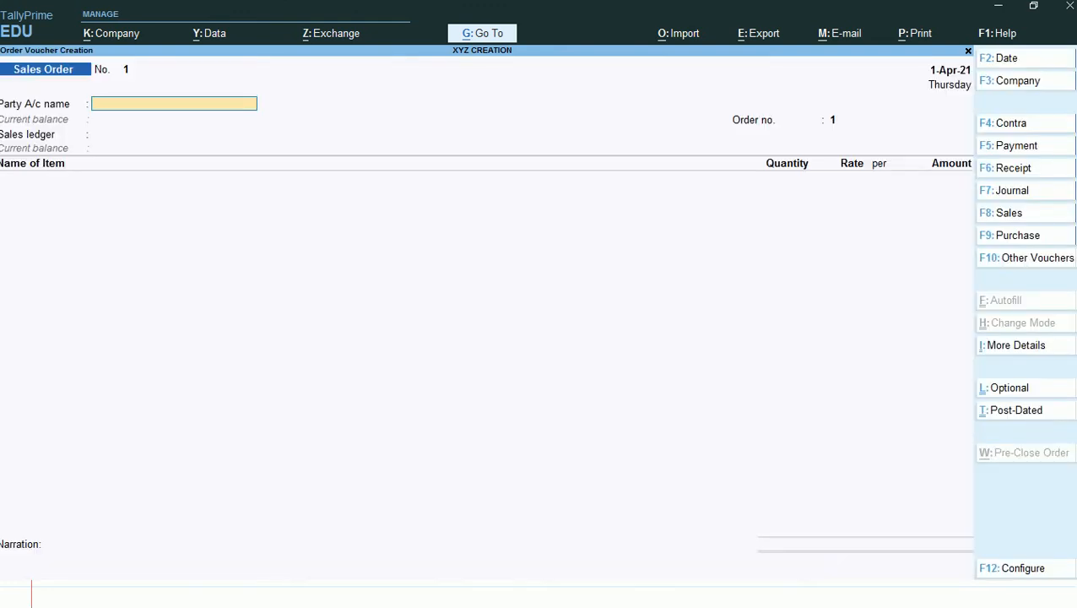
- Set the sales order's voucher date to 1-May-21
{"action": "key", "text": "F2"}
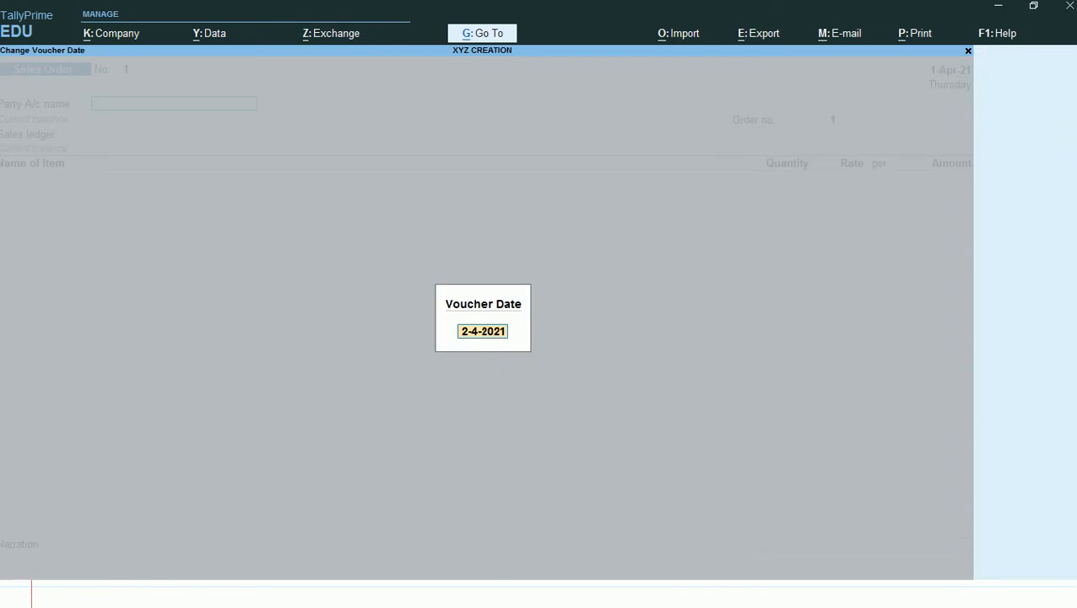
{"action": "type", "text": "010"}
{"action": "key", "text": "BackSpace"}
{"action": "type", "text": ".08"}
{"action": "key", "text": "Return"}
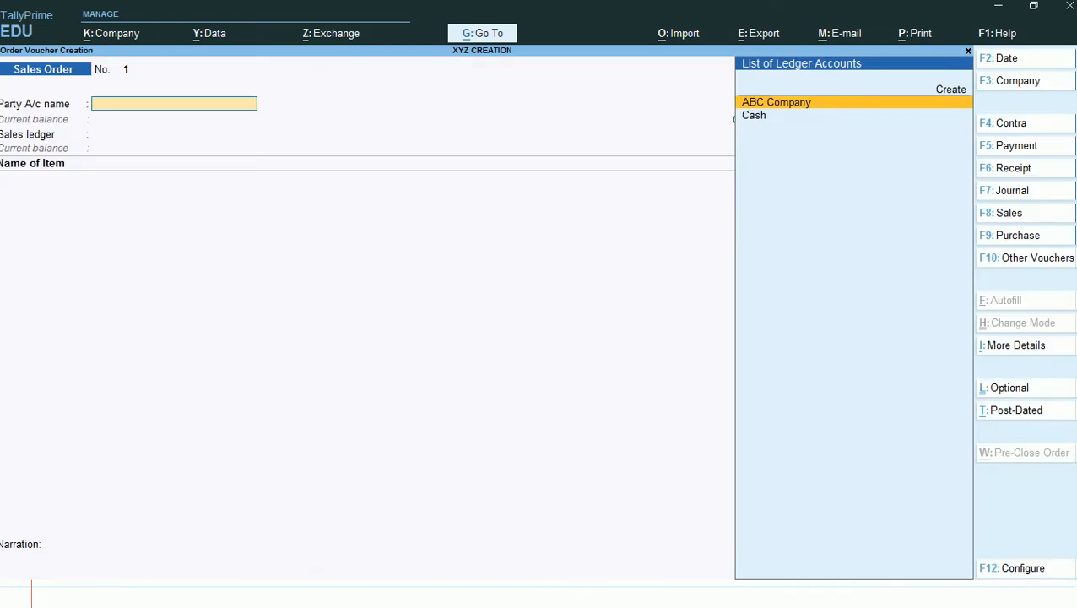
- Choose ABC Company as the party account and accept its order details and party details as they are
{"action": "key", "text": "Return"}
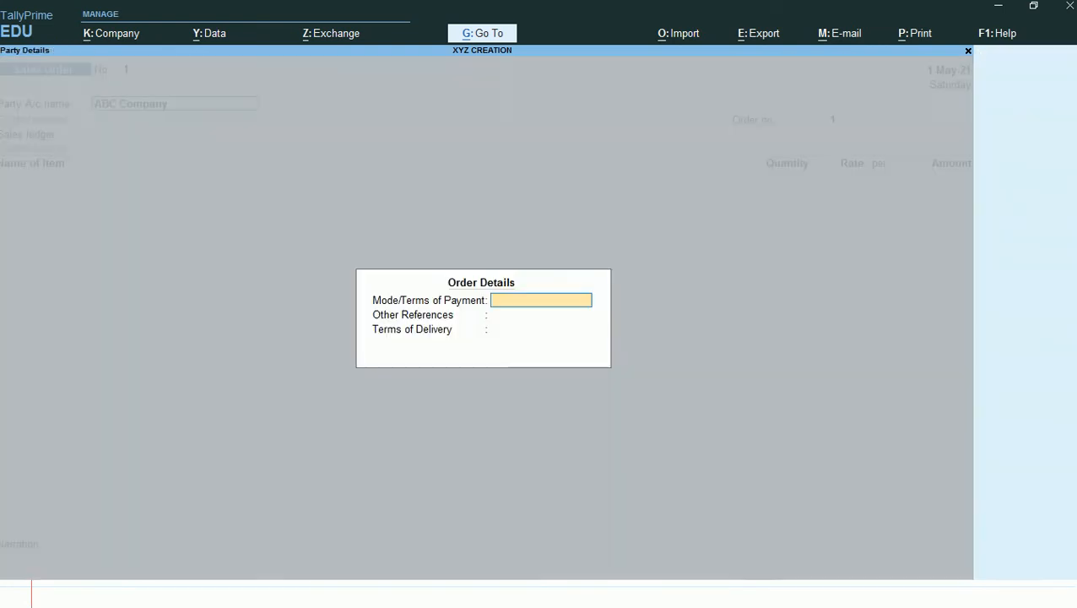
{"action": "key", "text": "ctrl+a"}
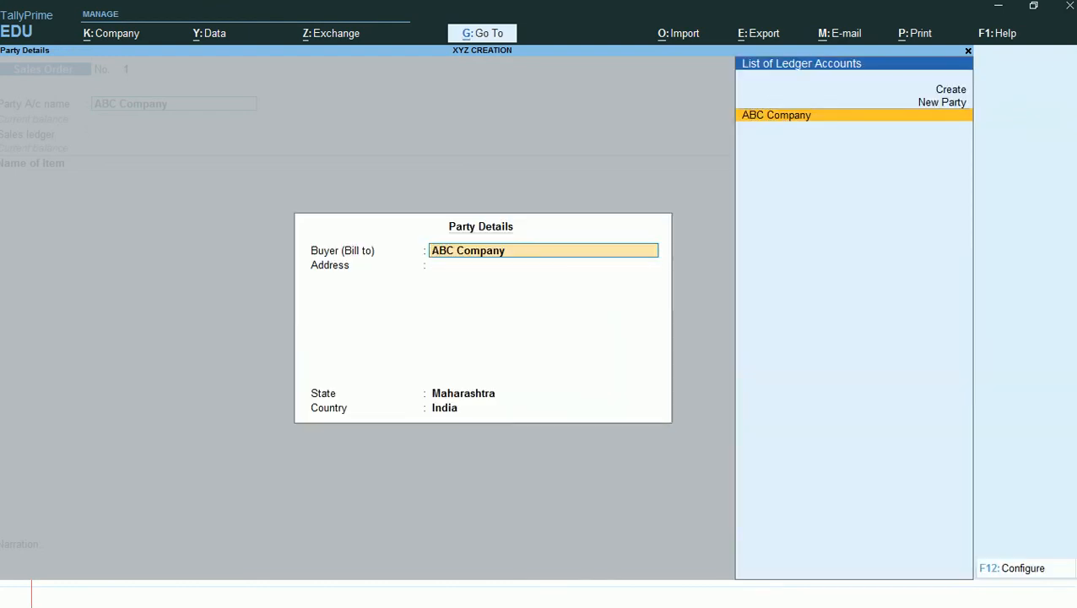
{"action": "key", "text": "ctrl"}
{"action": "key", "text": "ctrl+a"}
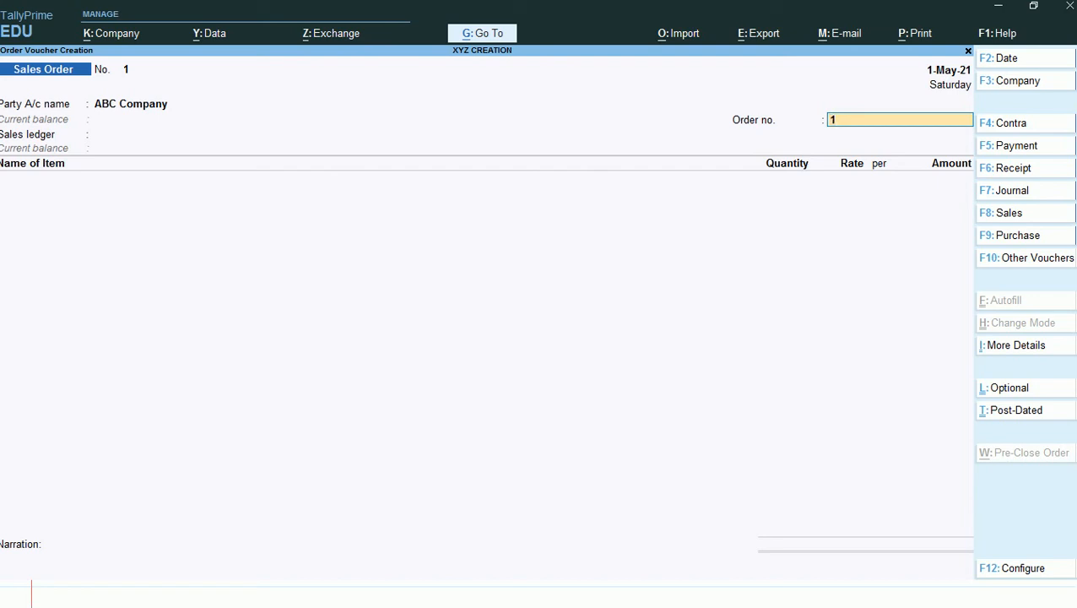
- Enter the sales order's order number and choose Sales A/c as its sales ledger
{"action": "type", "text": "SO/001"}
{"action": "key", "text": "Return"}
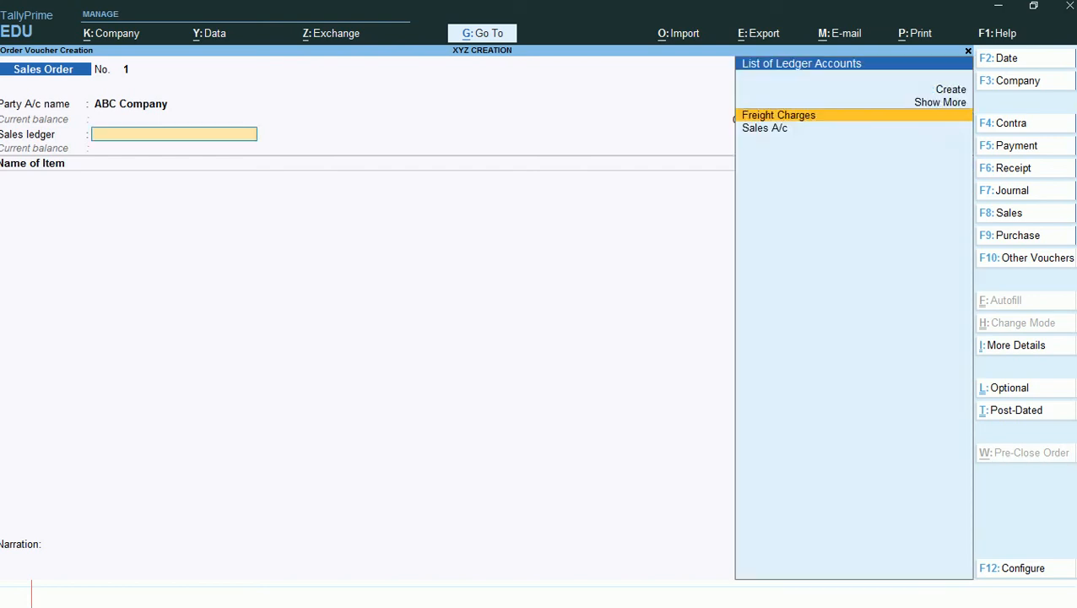
{"action": "key", "text": "Down"}
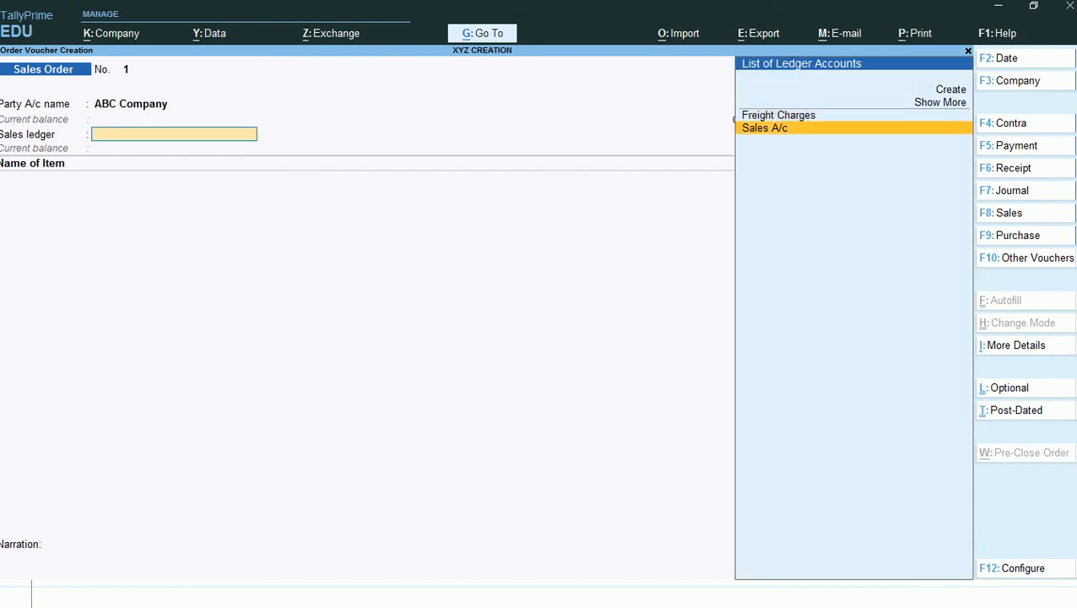
{"action": "key", "text": "Return"}
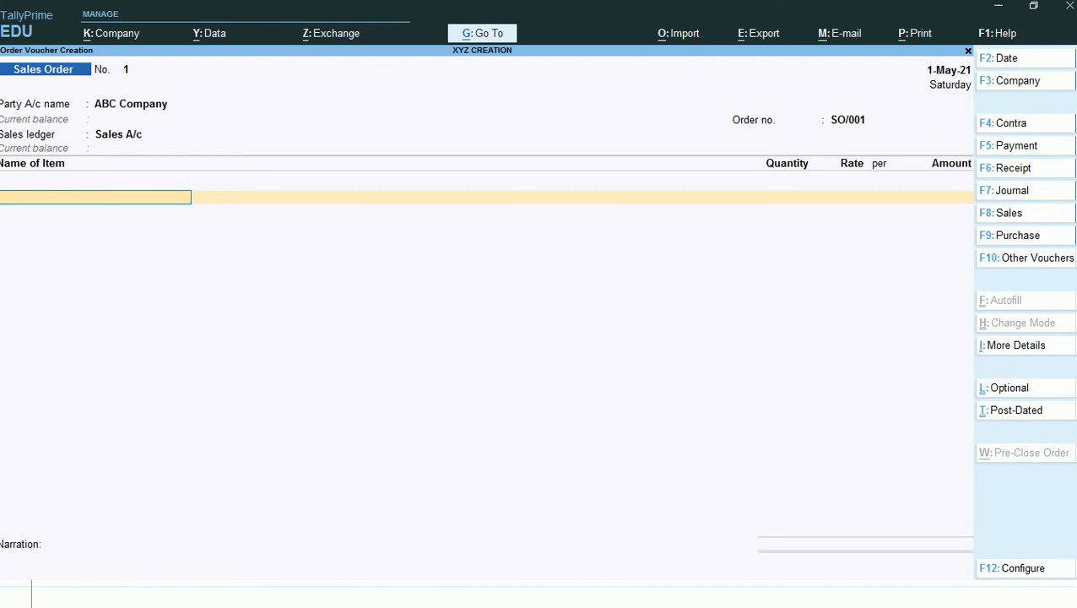
- Add T-Shirts to the sales order, due on 1-May-21, with a quantity of 500 NOS
{"action": "type", "text": "T"}
{"action": "key", "text": "Return"}
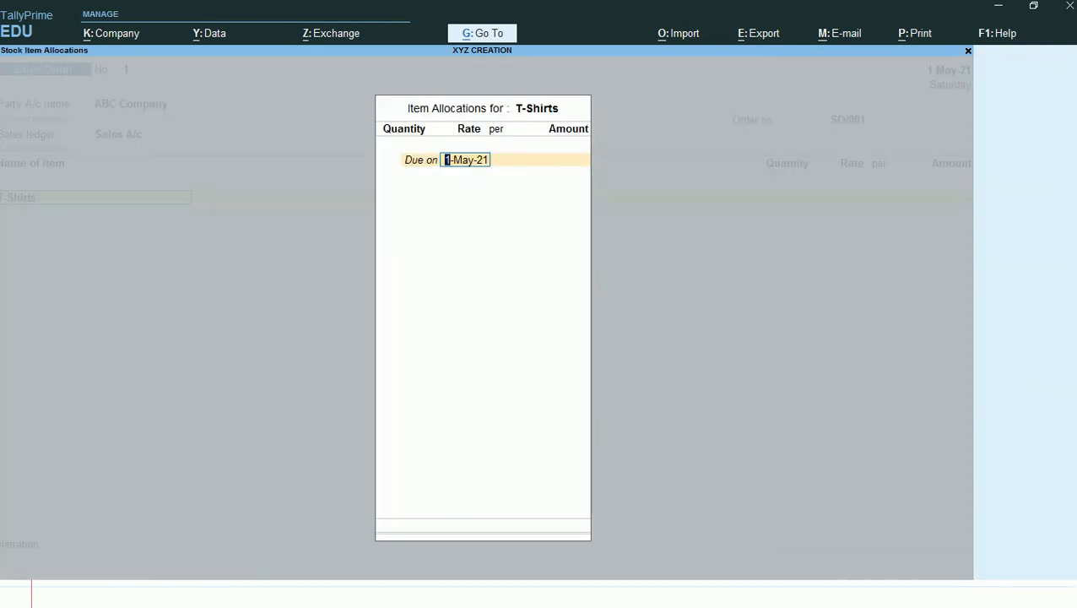
{"action": "key", "text": "Return"}
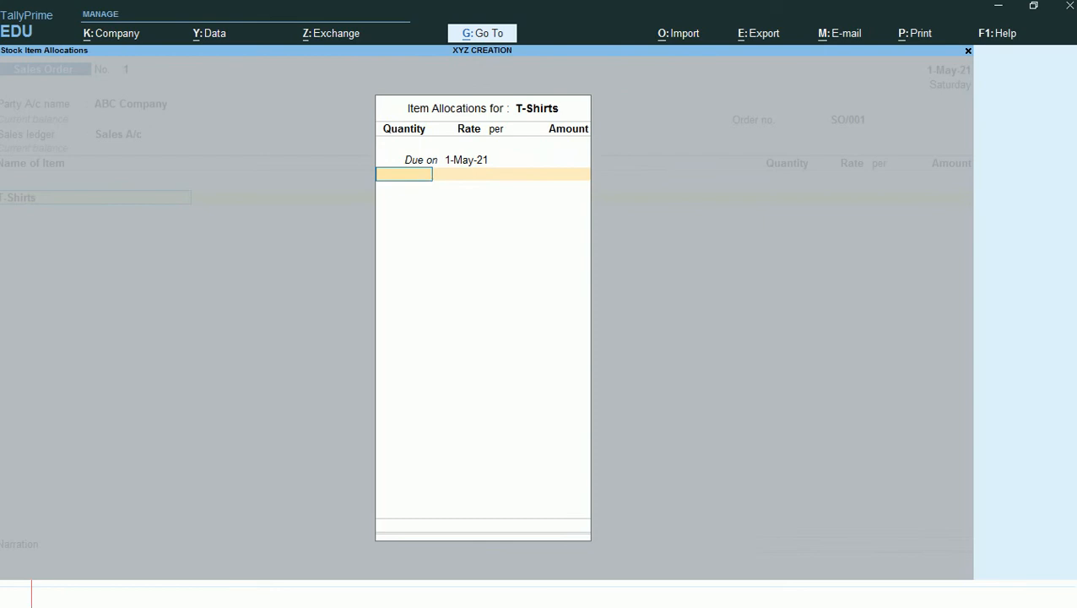
{"action": "key", "text": "BackSpace"}
{"action": "type", "text": "500"}
{"action": "key", "text": "Return"}
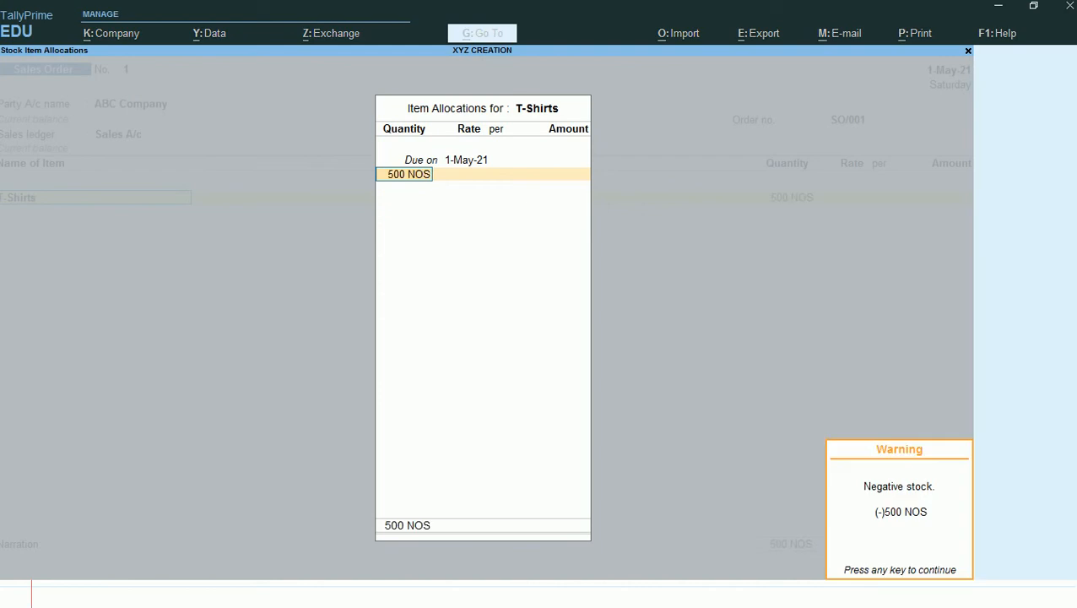
{"action": "key", "text": "Return"}
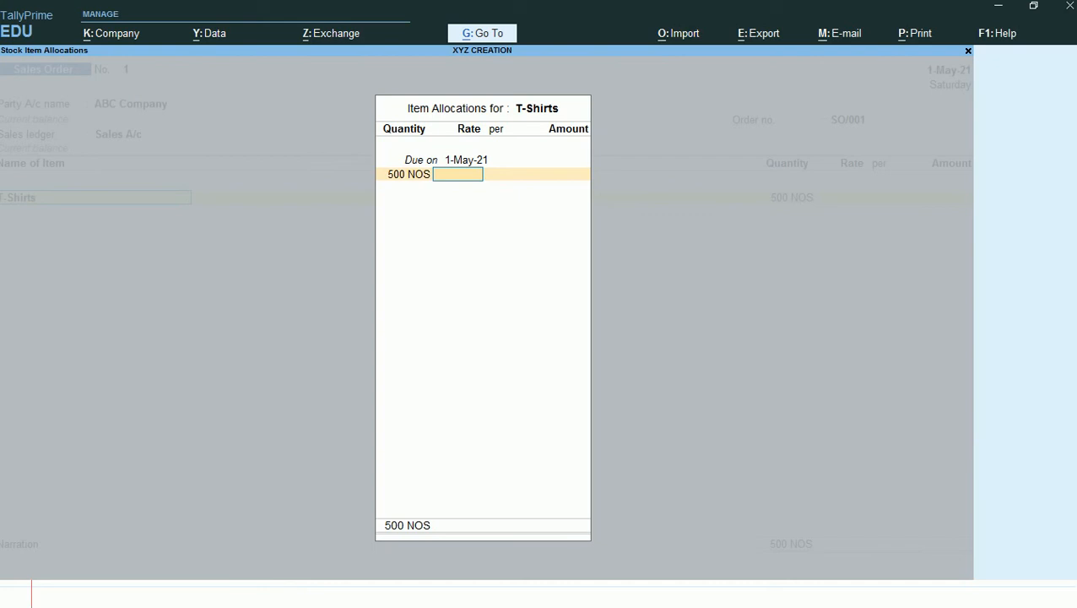
- Set the T-Shirts rate to 100 per NOS and accept the item allocation
{"action": "type", "text": "100"}
{"action": "key", "text": "Return"}
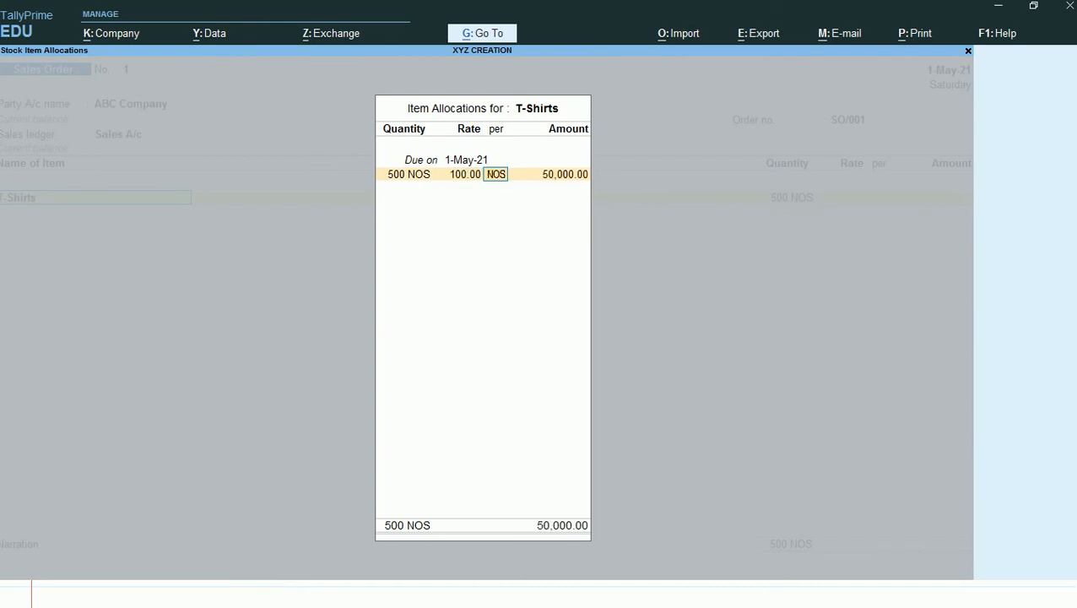
{"action": "key", "text": "Return"}
{"action": "key", "text": "Return"}
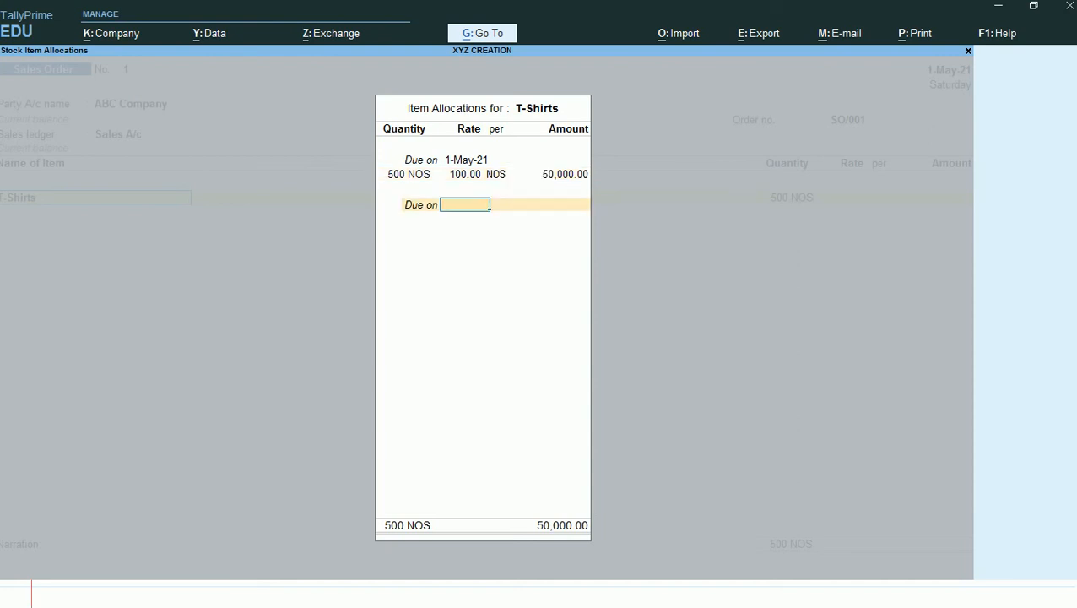
{"action": "key", "text": "ctrl"}
{"action": "key", "text": "ctrl+a"}
{"action": "key", "text": "Return"}
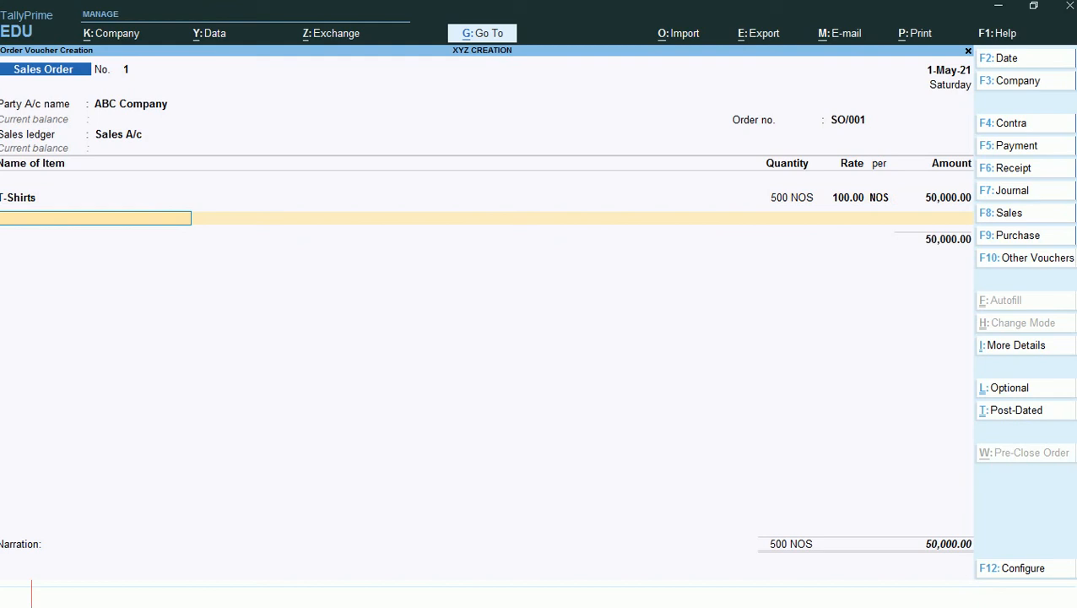
- End the item list and save the sales order with the narration left blank
{"action": "key", "text": "Return"}
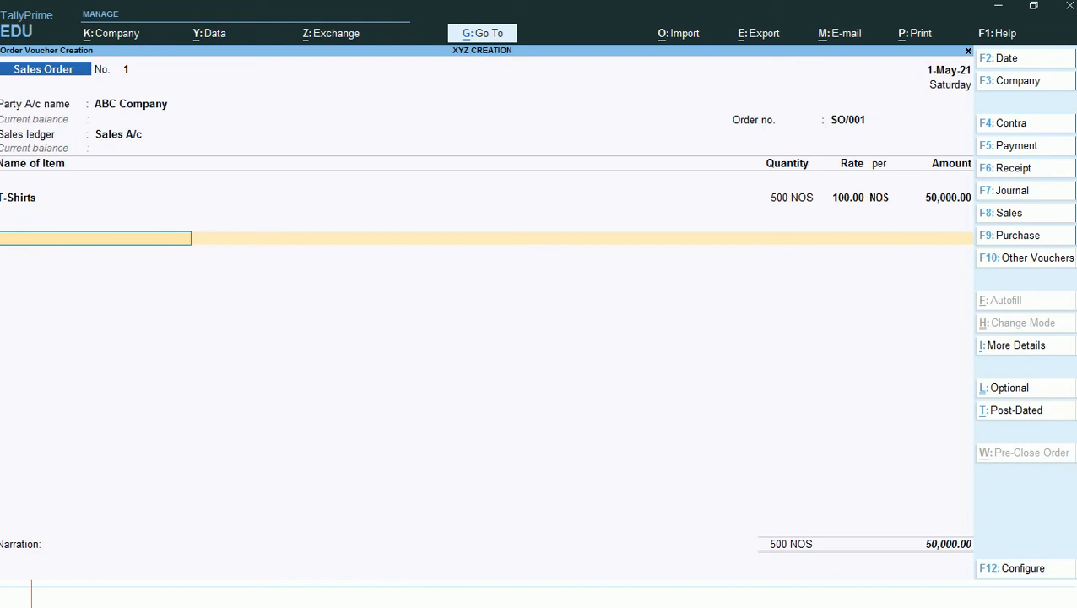
{"action": "key", "text": "Return"}
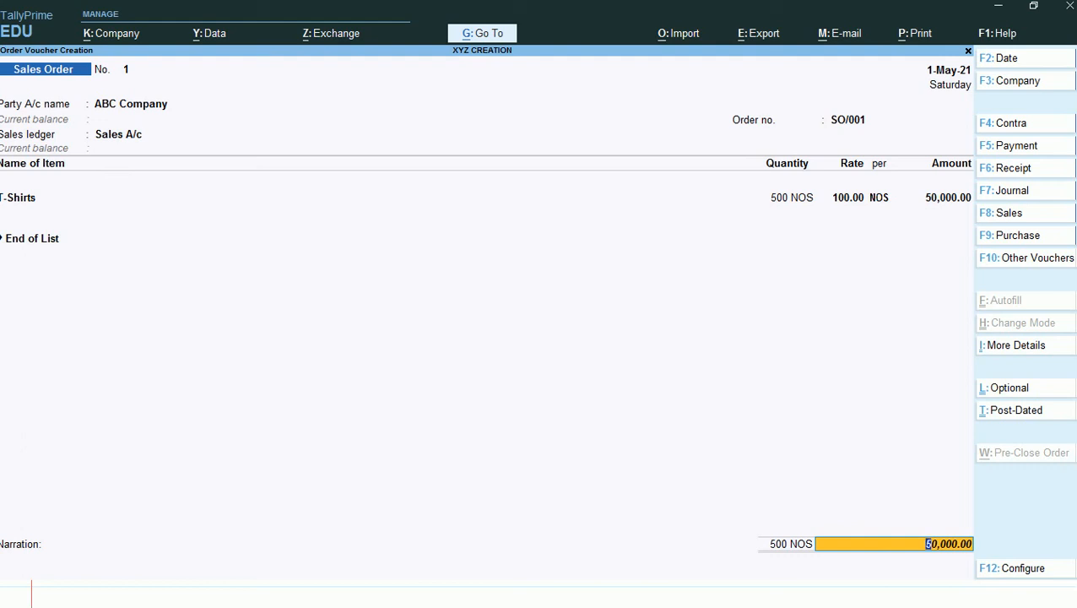
{"action": "key", "text": "Return"}
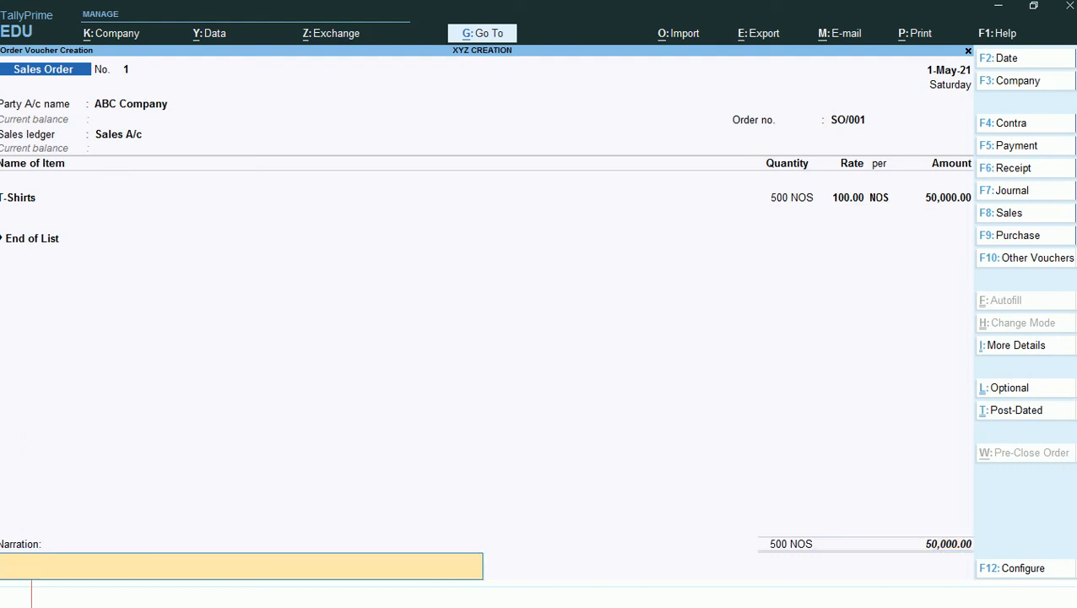
{"action": "key", "text": "Return"}
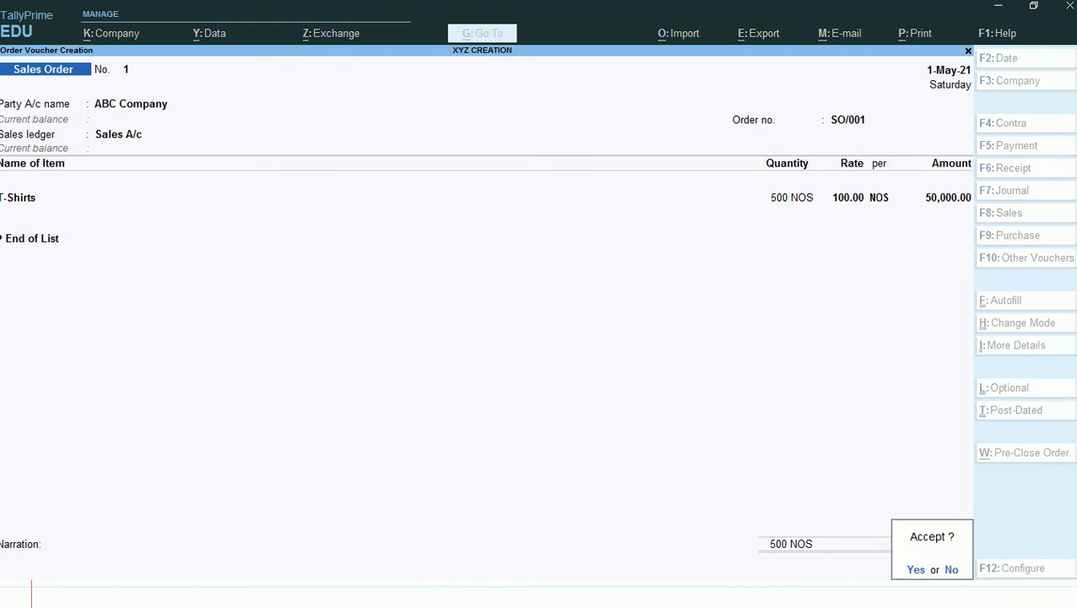
{"action": "key", "text": "Return"}
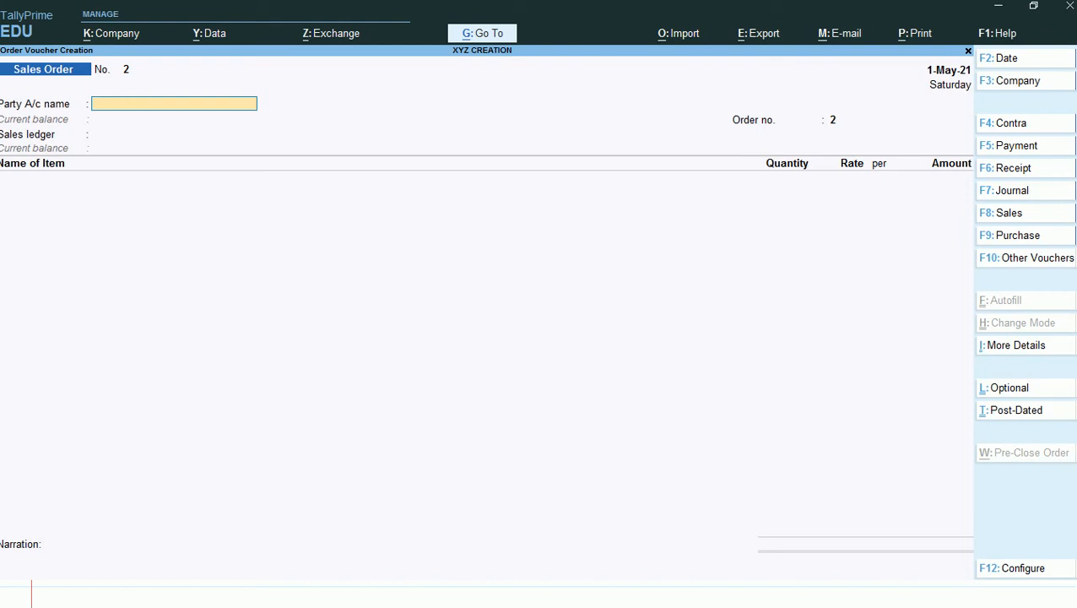
- Check the Sales Orders (Due Only) report with the T-Shirts order's voucher details expanded, then return to voucher entry
{"action": "key", "text": "ctrl"}
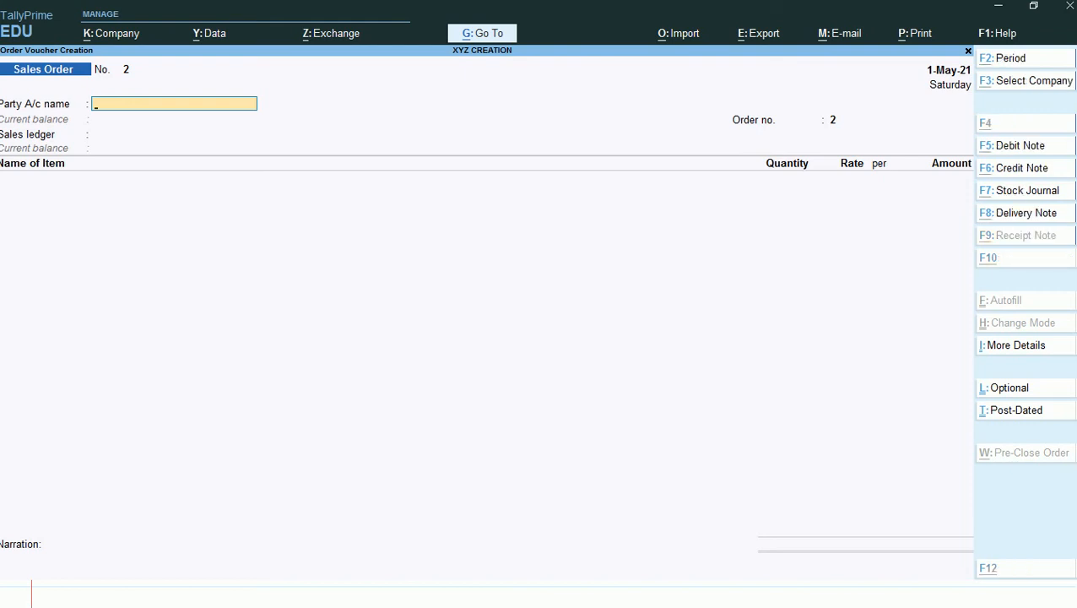
{"action": "key", "text": "alt+g"}
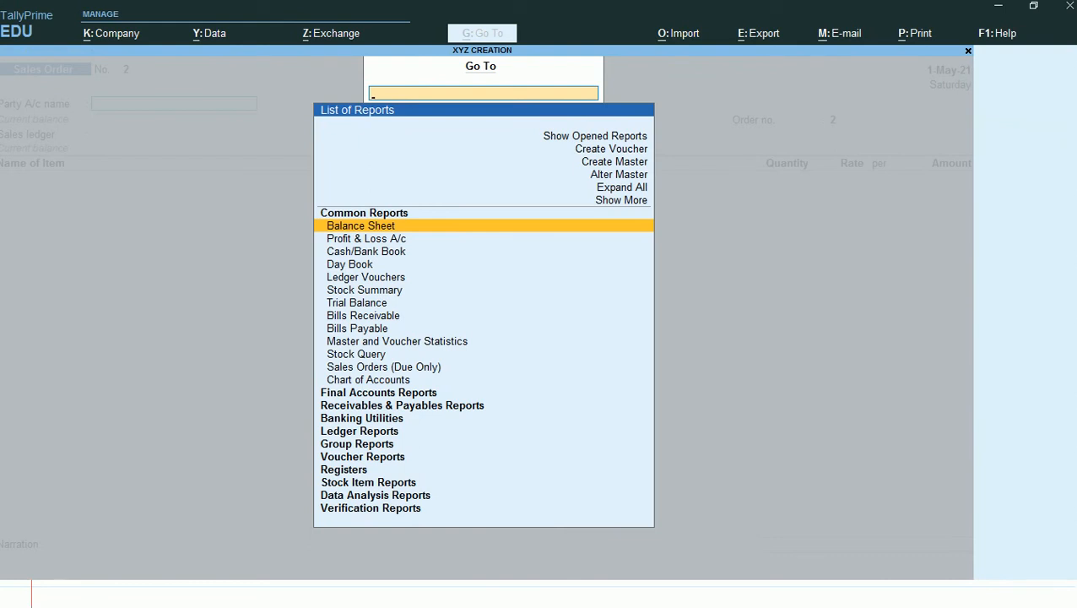
{"action": "key", "text": "Down"}
{"action": "key", "text": "Down"}
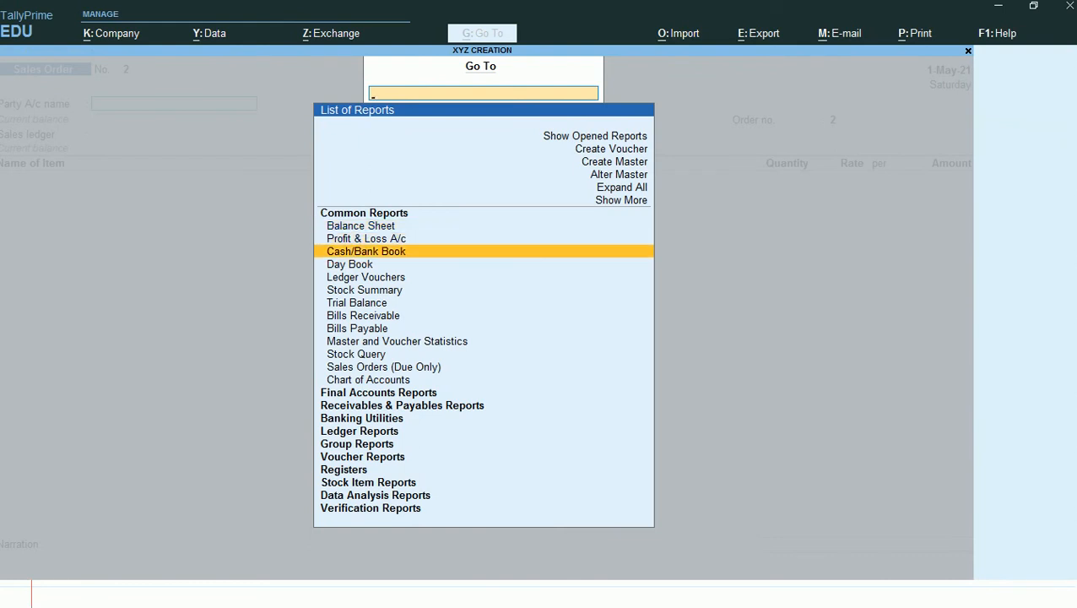
{"action": "key", "text": "Down"}
{"action": "key", "text": "Down"}
{"action": "key", "text": "Down"}
{"action": "key", "text": "Down"}
{"action": "key", "text": "Down"}
{"action": "key", "text": "Down"}
{"action": "key", "text": "Down"}
{"action": "key", "text": "Down"}
{"action": "key", "text": "Down"}
{"action": "key", "text": "Down"}
{"action": "key", "text": "Down"}
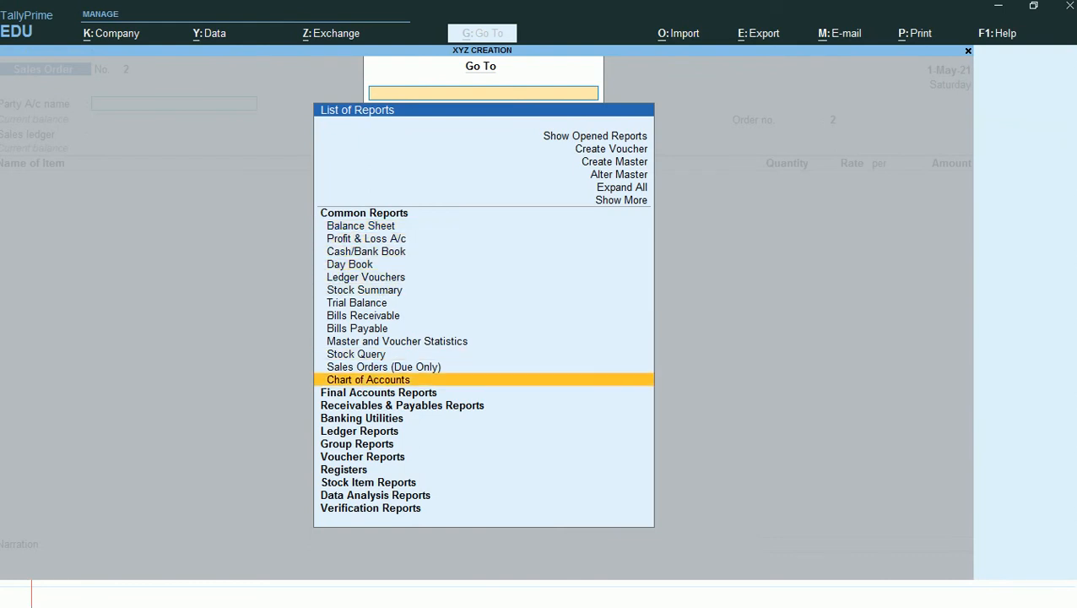
{"action": "key", "text": "Up"}
{"action": "key", "text": "Up"}
{"action": "key", "text": "Down"}
{"action": "key", "text": "Up"}
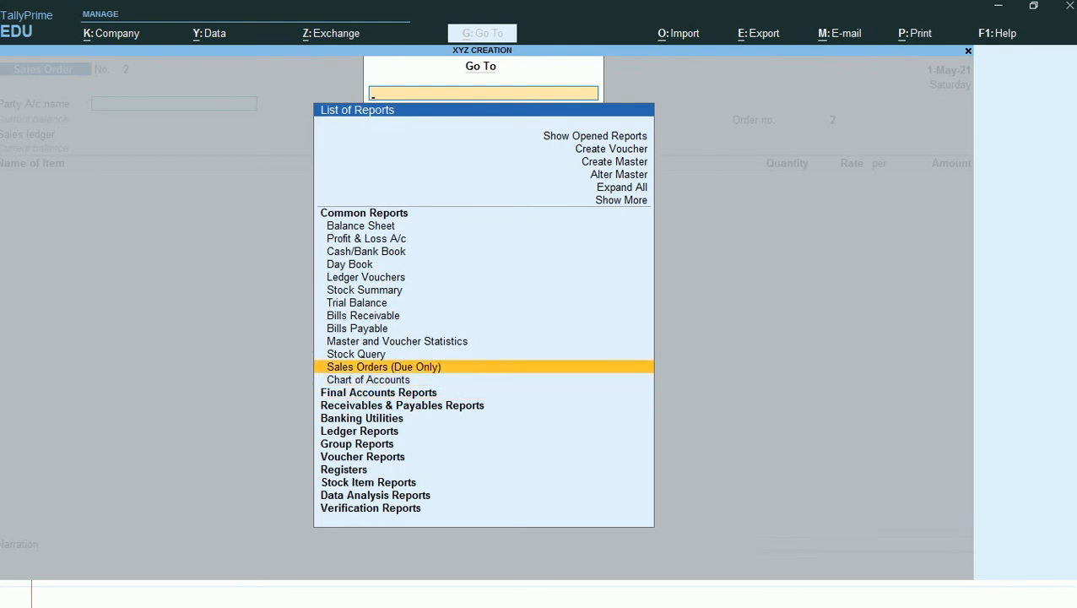
{"action": "key", "text": "Return"}
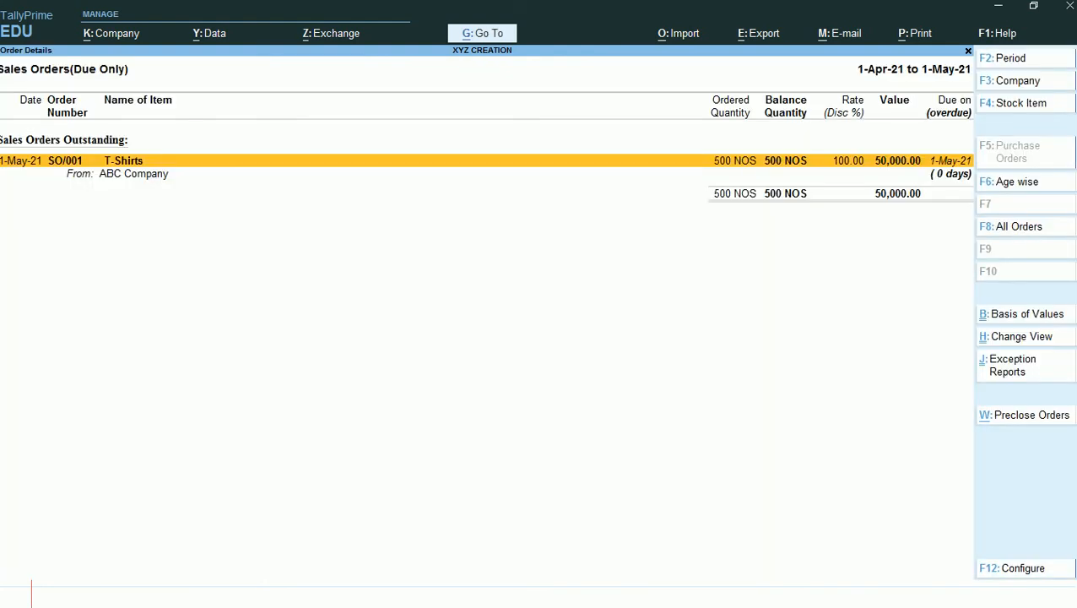
{"action": "key", "text": "alt+F5"}
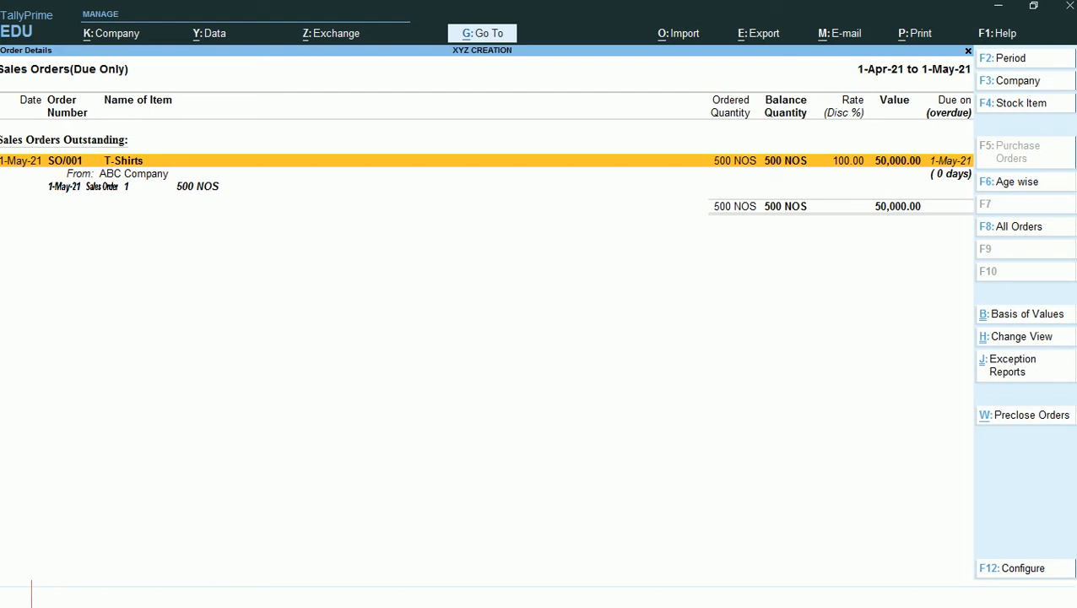
{"action": "key", "text": "Escape"}
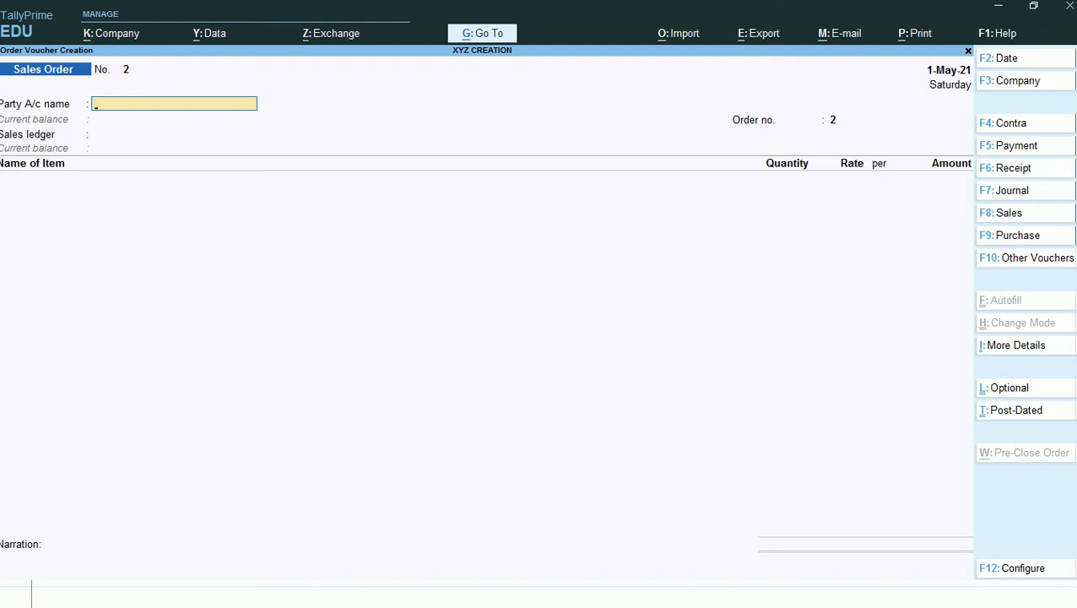
- Change the voucher type from Sales Order to Delivery Note
{"action": "key", "text": "F10"}
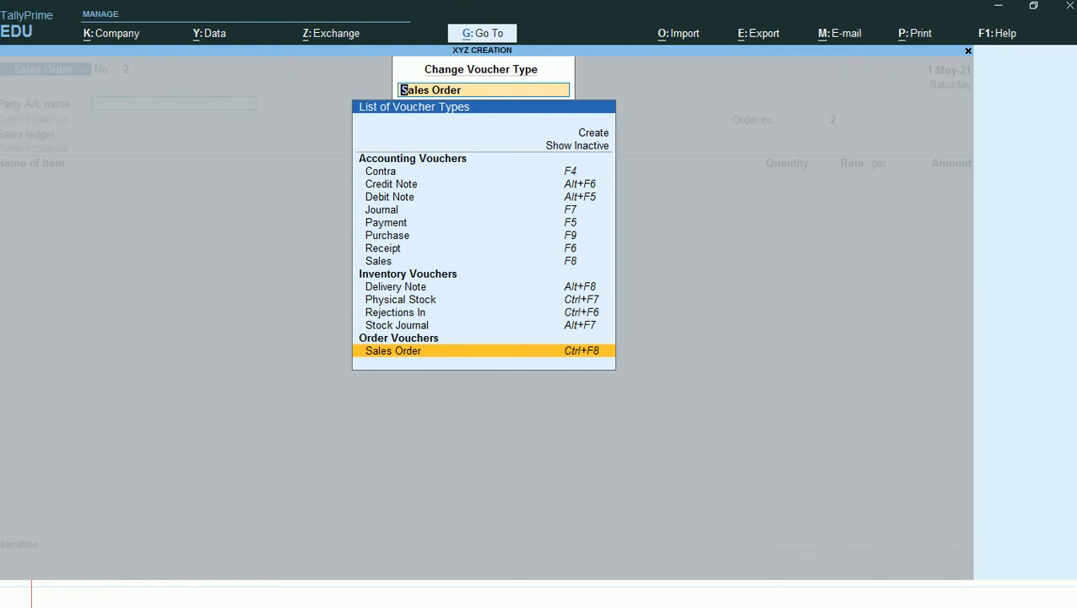
{"action": "key", "text": "Up"}
{"action": "key", "text": "Up"}
{"action": "key", "text": "Up"}
{"action": "key", "text": "Up"}
{"action": "key", "text": "Up"}
{"action": "key", "text": "Up"}
{"action": "key", "text": "Up"}
{"action": "key", "text": "Up"}
{"action": "key", "text": "Up"}
{"action": "key", "text": "Up"}
{"action": "key", "text": "Up"}
{"action": "key", "text": "Up"}
{"action": "key", "text": "Up"}
{"action": "key", "text": "Up"}
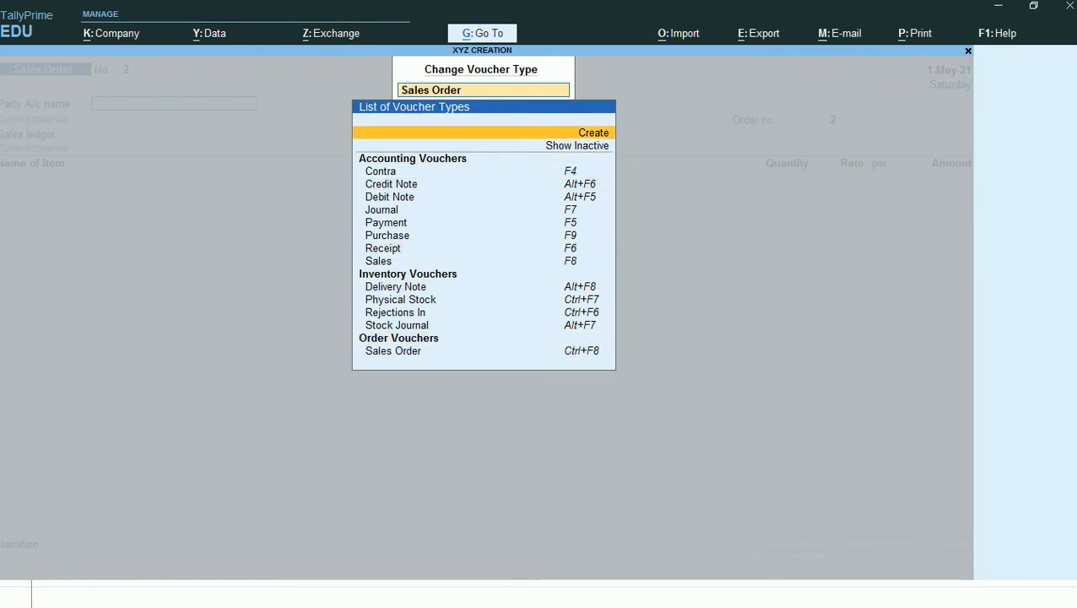
{"action": "key", "text": "Down"}
{"action": "key", "text": "Down"}
{"action": "key", "text": "Down"}
{"action": "key", "text": "Down"}
{"action": "key", "text": "Down"}
{"action": "key", "text": "Down"}
{"action": "key", "text": "Down"}
{"action": "key", "text": "Down"}
{"action": "key", "text": "Down"}
{"action": "key", "text": "Down"}
{"action": "key", "text": "Down"}
{"action": "key", "text": "Down"}
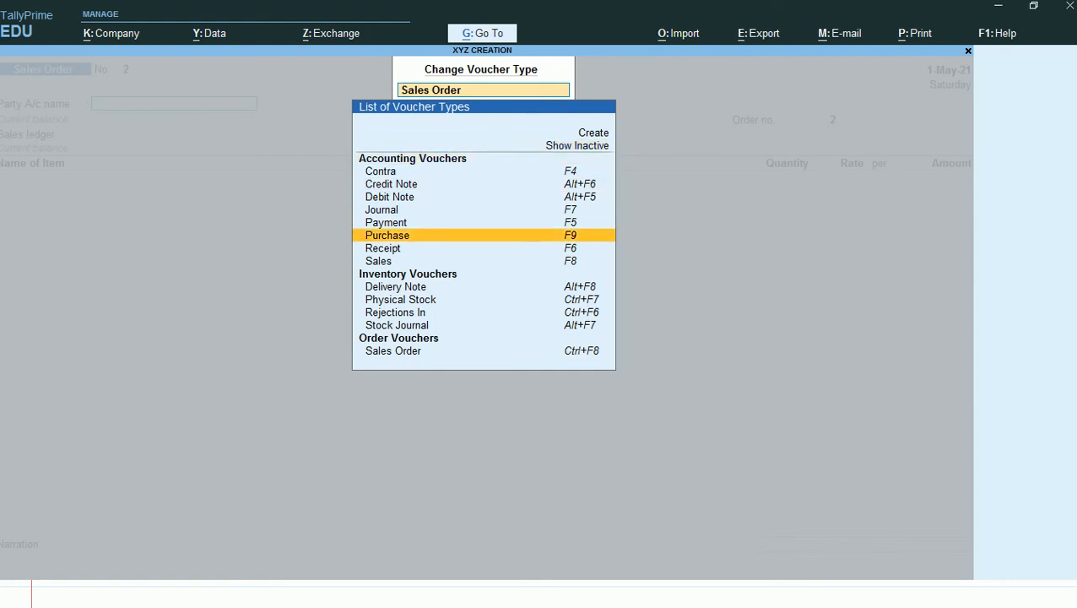
{"action": "key", "text": "Down"}
{"action": "key", "text": "Down"}
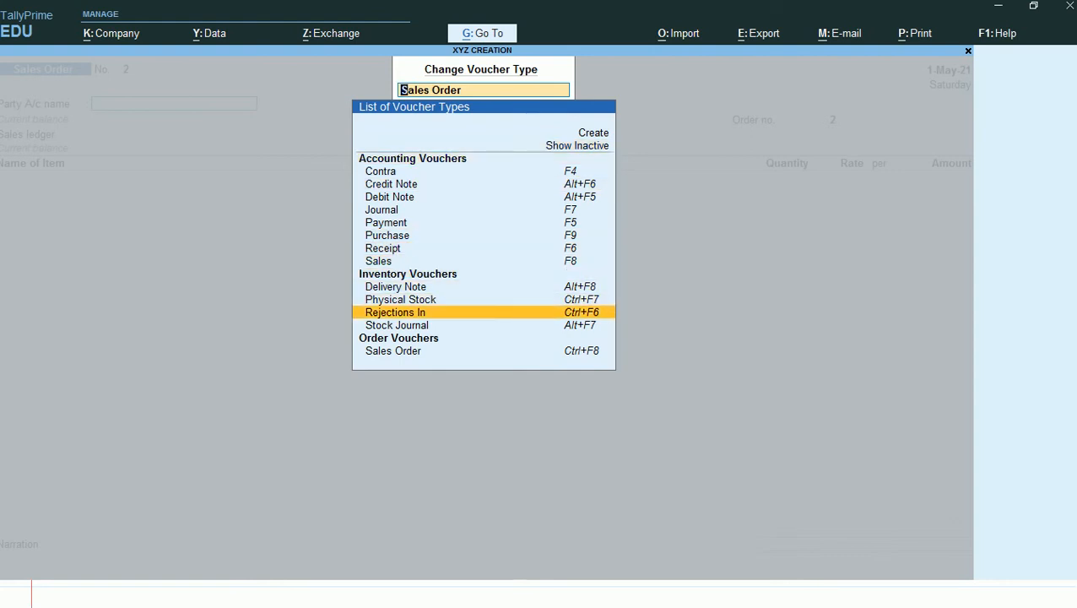
{"action": "key", "text": "Up"}
{"action": "key", "text": "Up"}
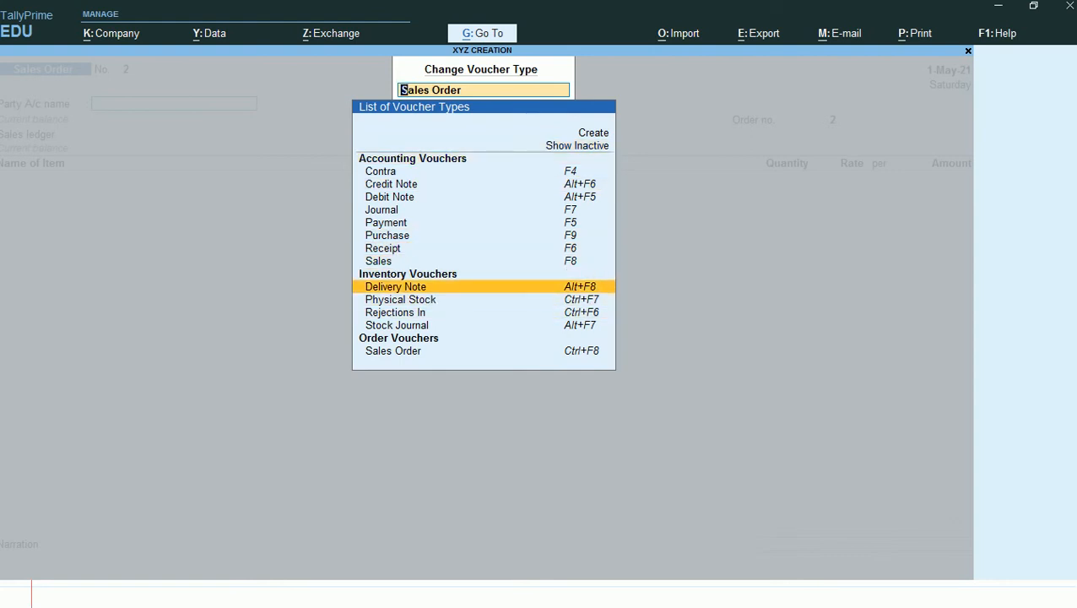
{"action": "key", "text": "Return"}
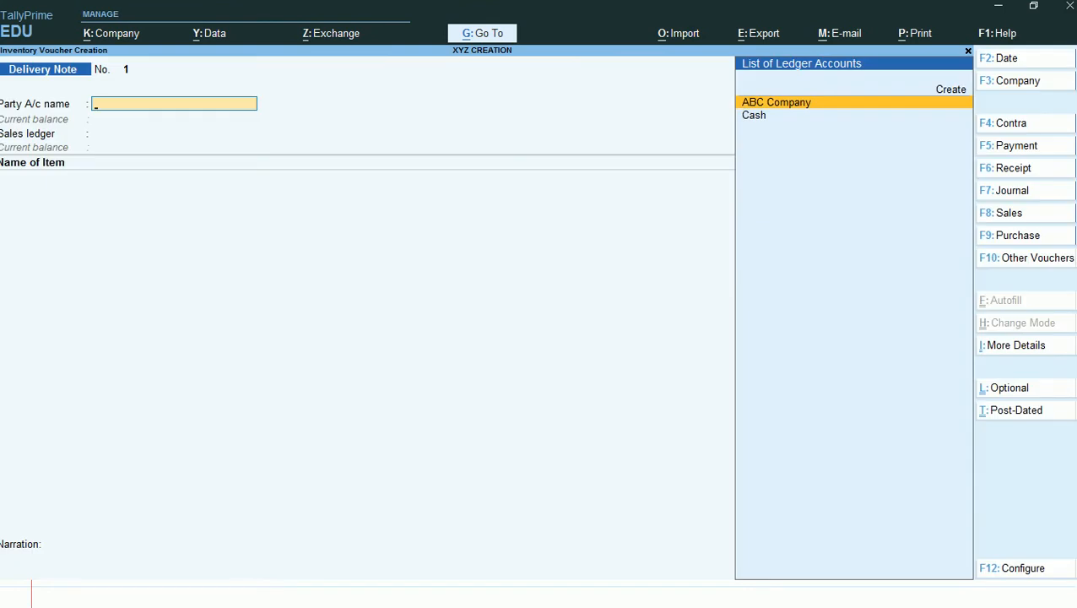
- Set the delivery note's voucher date to 31-May-21
{"action": "key", "text": "F2"}
{"action": "type", "text": "31."}
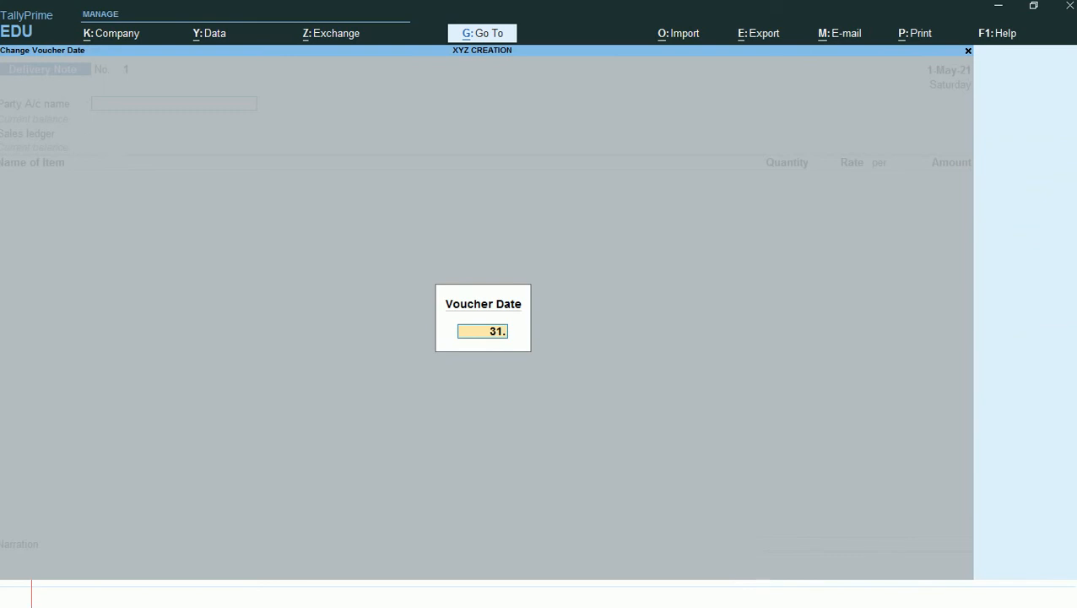
{"action": "type", "text": "05"}
{"action": "key", "text": "Return"}
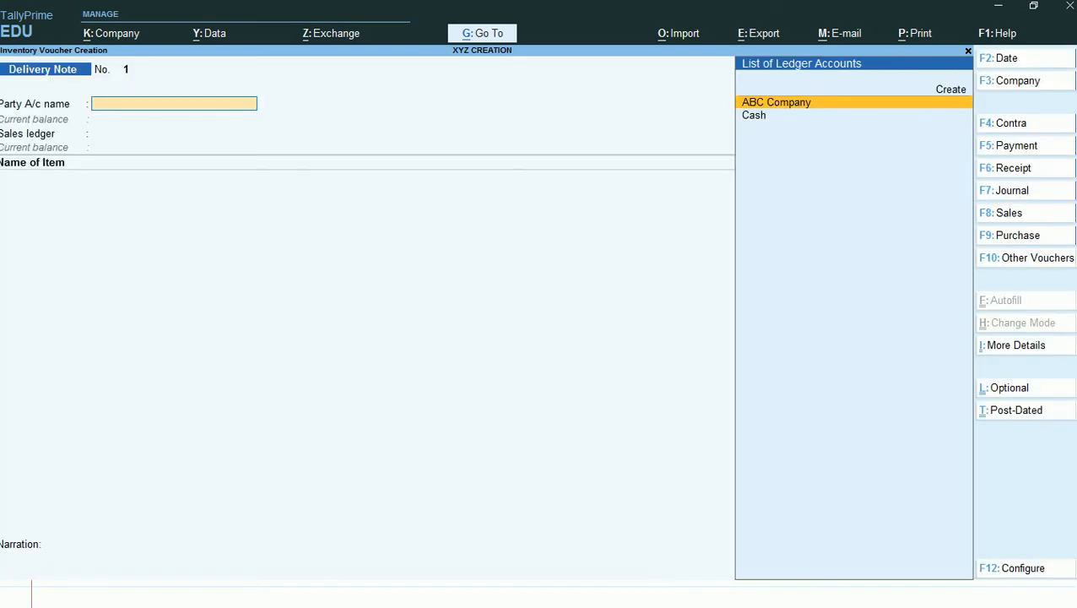
- Choose ABC Company as the delivery note's party account and link its sales order dated 1-May-21 in the order details
{"action": "key", "text": "Return"}
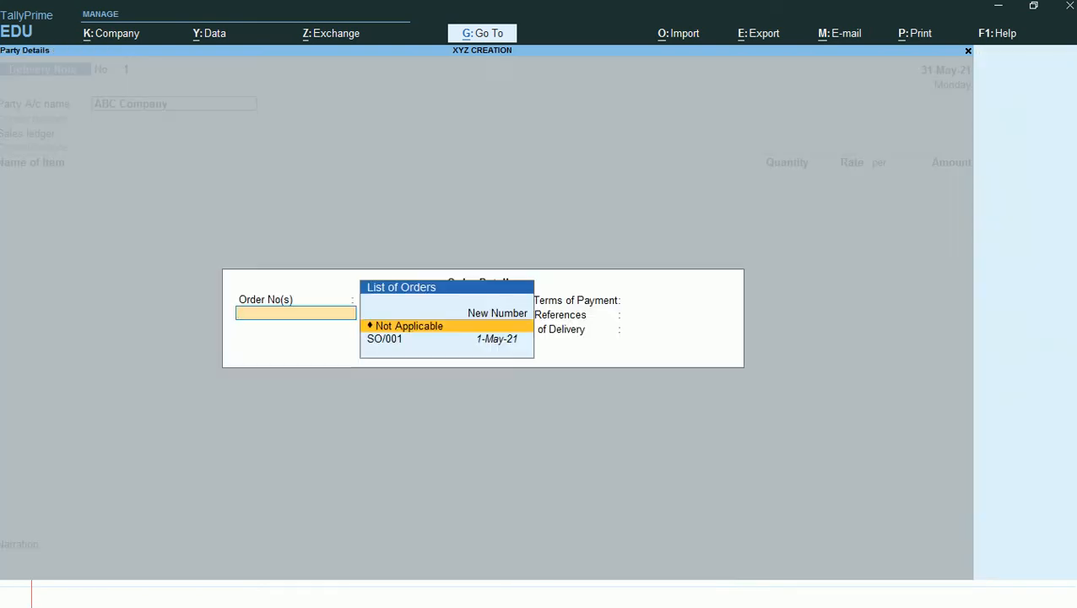
{"action": "key", "text": "Down"}
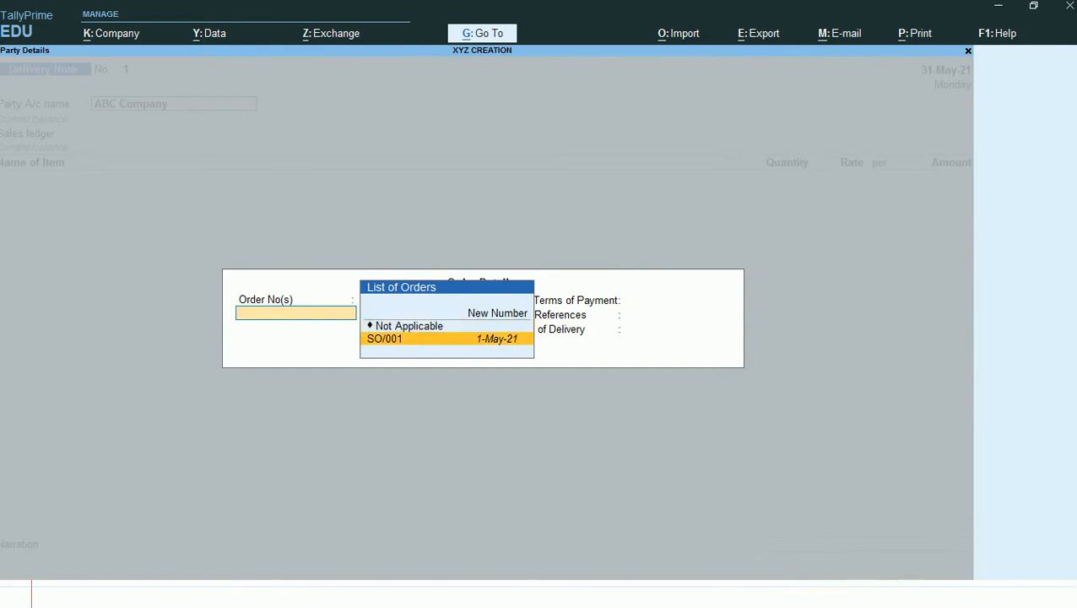
{"action": "key", "text": "Return"}
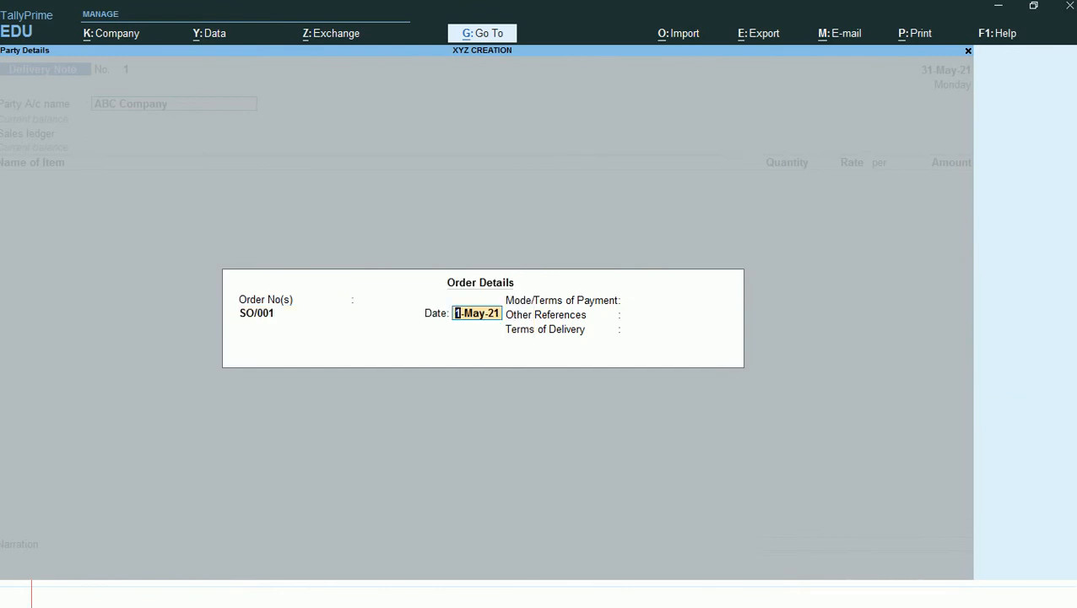
{"action": "key", "text": "ctrl+a"}
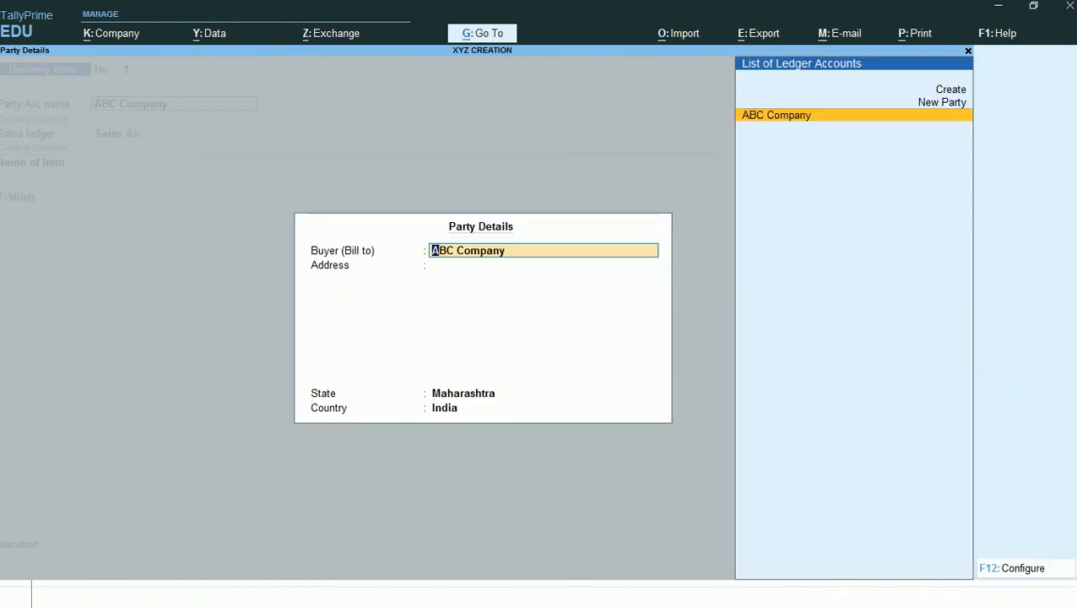
- Accept the party details, keep Sales A/c as the sales ledger, and allocate T-Shirts to the tracking number matching the sales order due 1-May-21
{"action": "key", "text": "ctrl+a"}
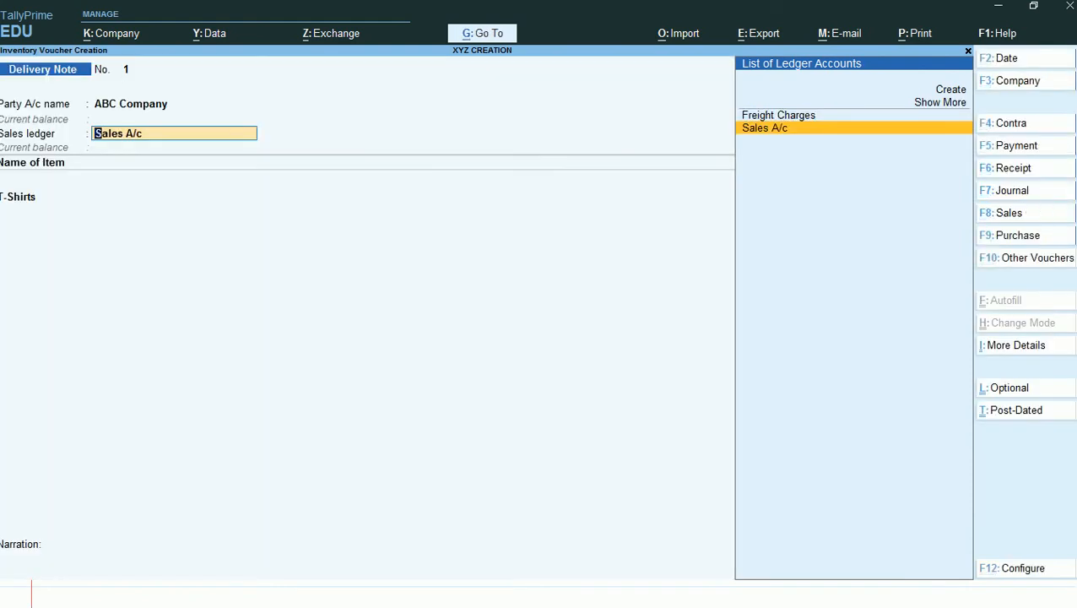
{"action": "key", "text": "Return"}
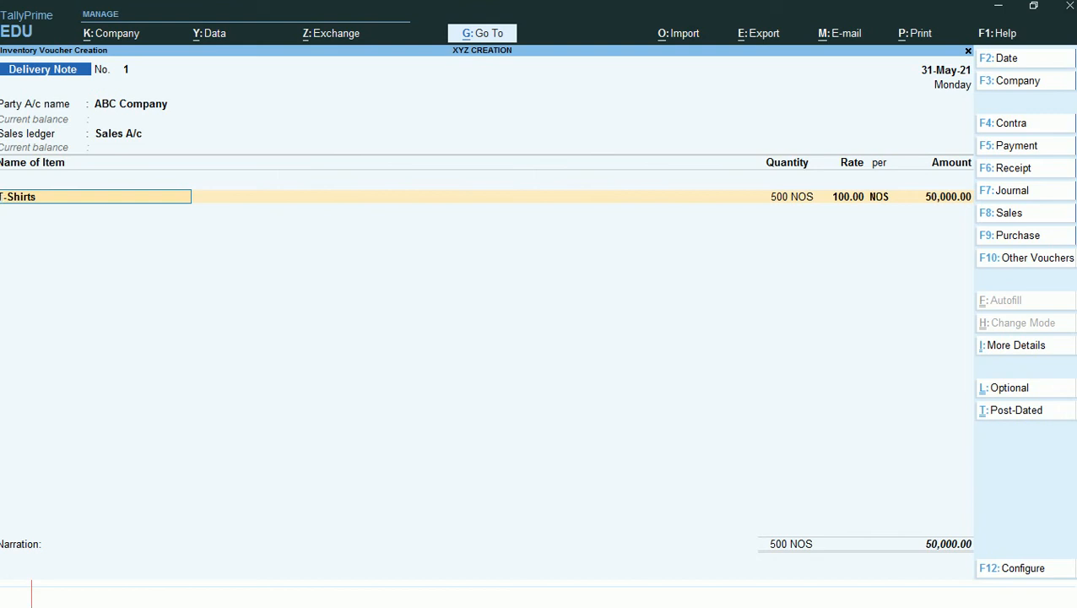
{"action": "key", "text": "Return"}
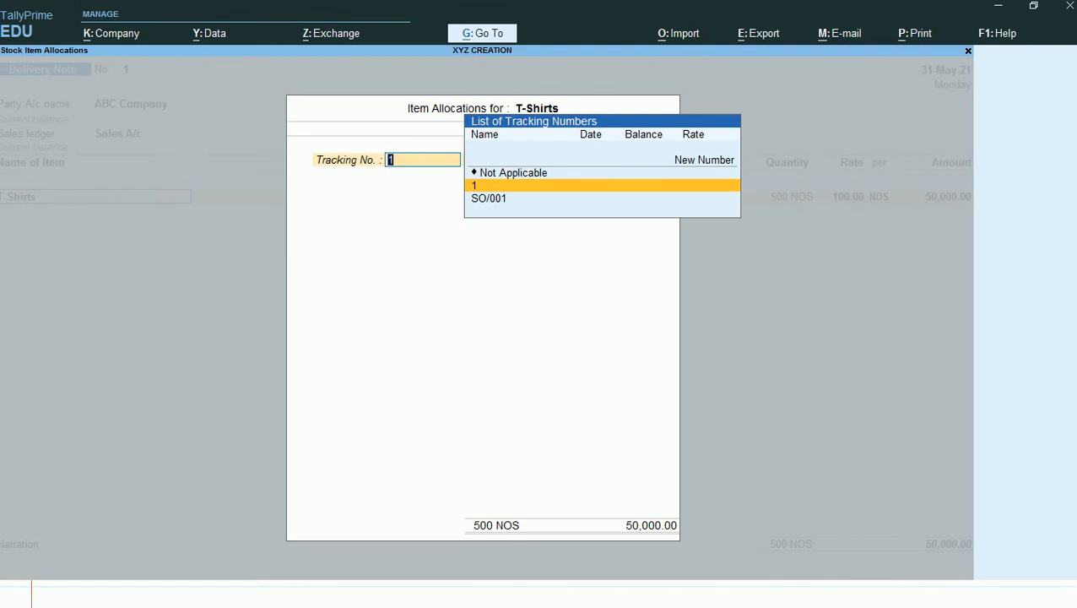
{"action": "key", "text": "Down"}
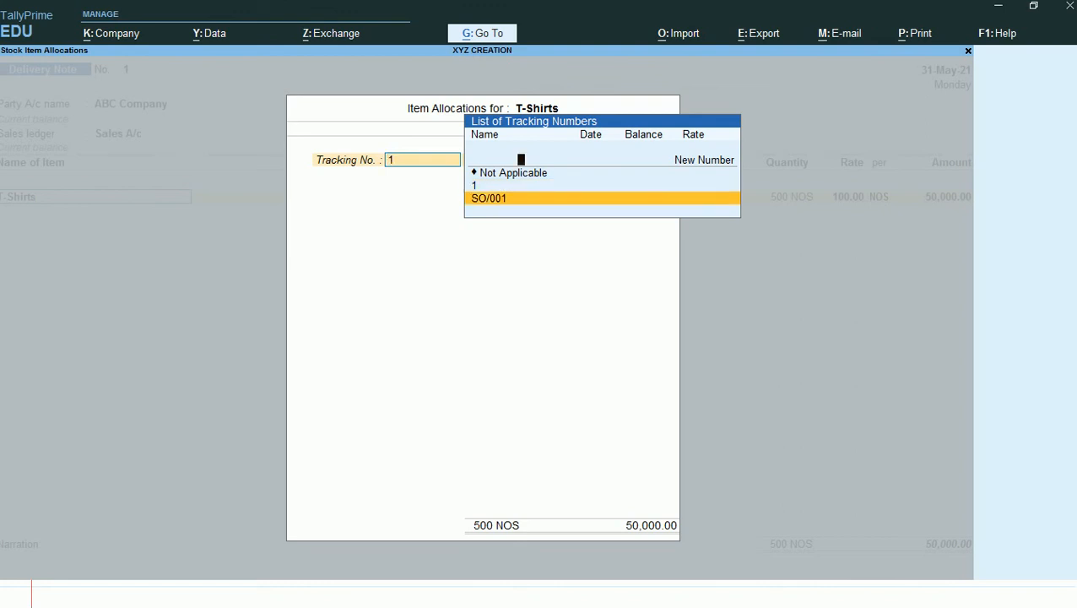
{"action": "key", "text": "Return"}
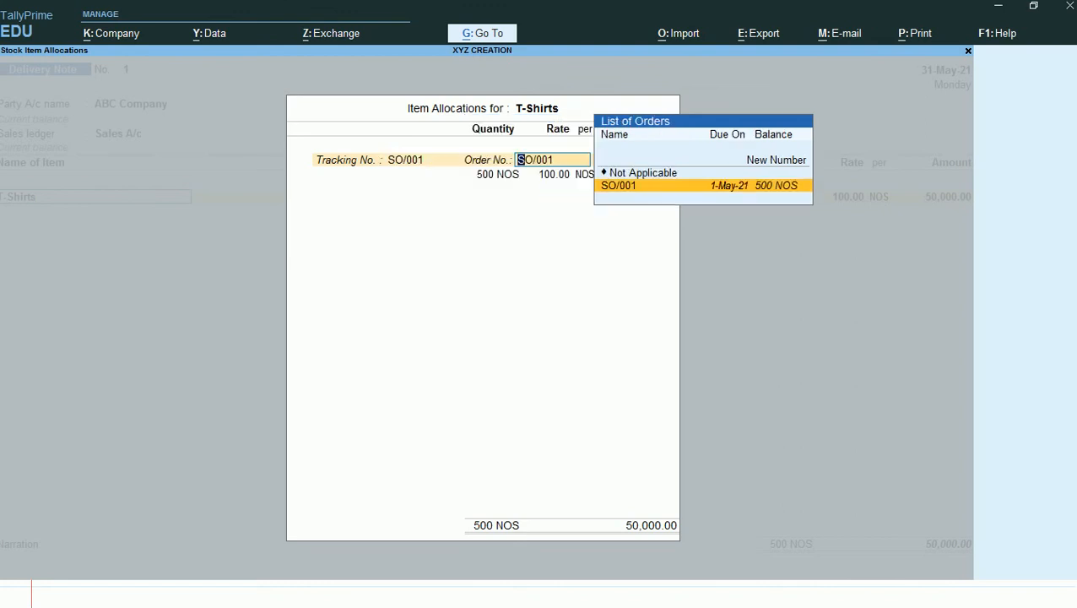
{"action": "key", "text": "Return"}
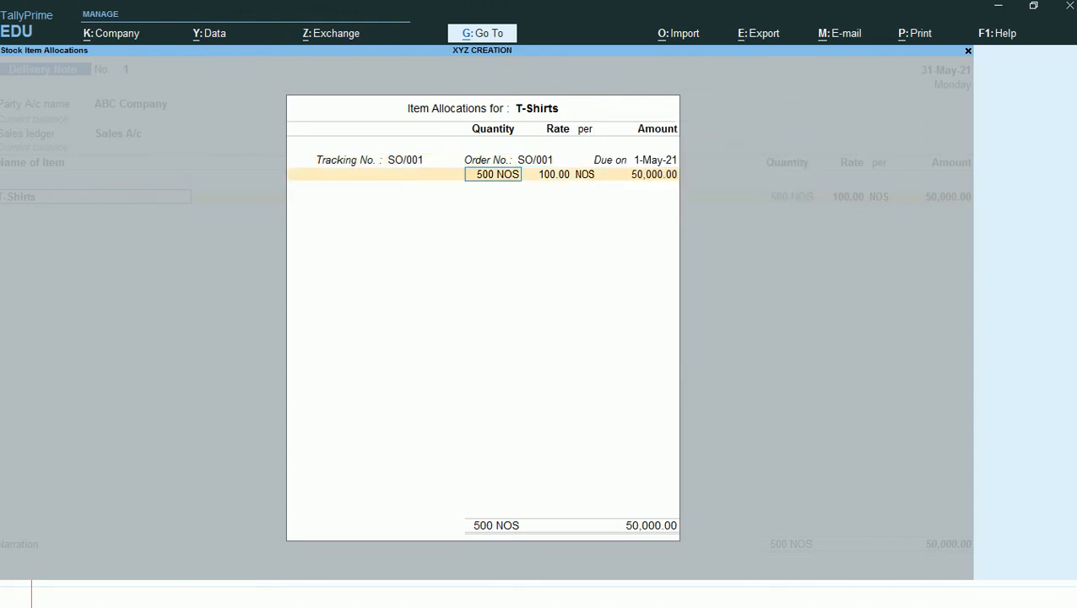
- Set the delivered T-Shirts quantity to 400 NOS, keep the rate at 100.00, and complete the item allocation
{"action": "type", "text": "400"}
{"action": "key", "text": "Return"}
{"action": "key", "text": "Return"}
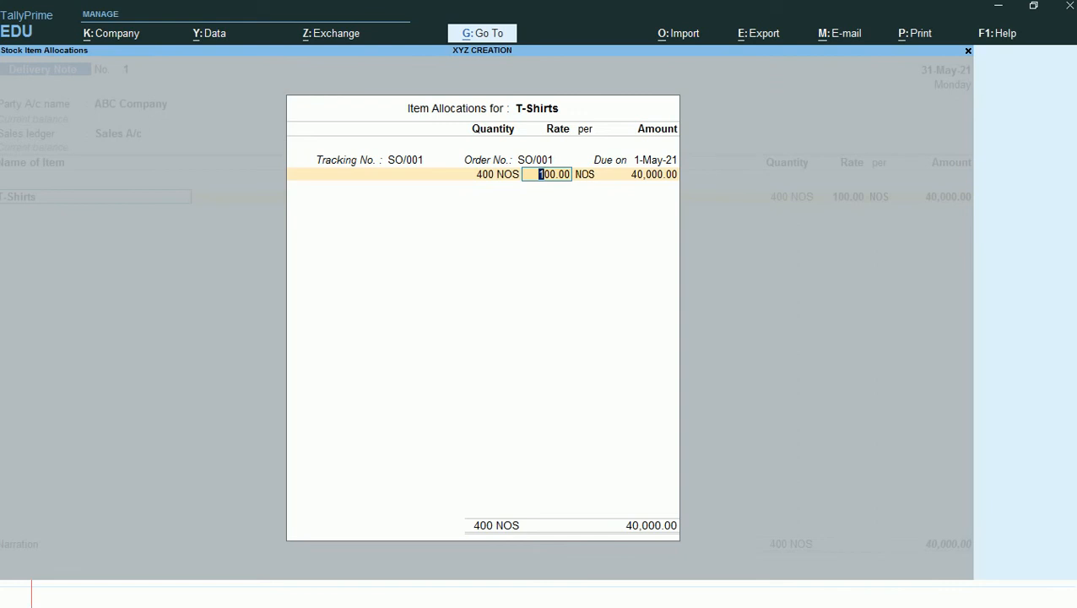
{"action": "key", "text": "Return"}
{"action": "key", "text": "Return"}
{"action": "key", "text": "Return"}
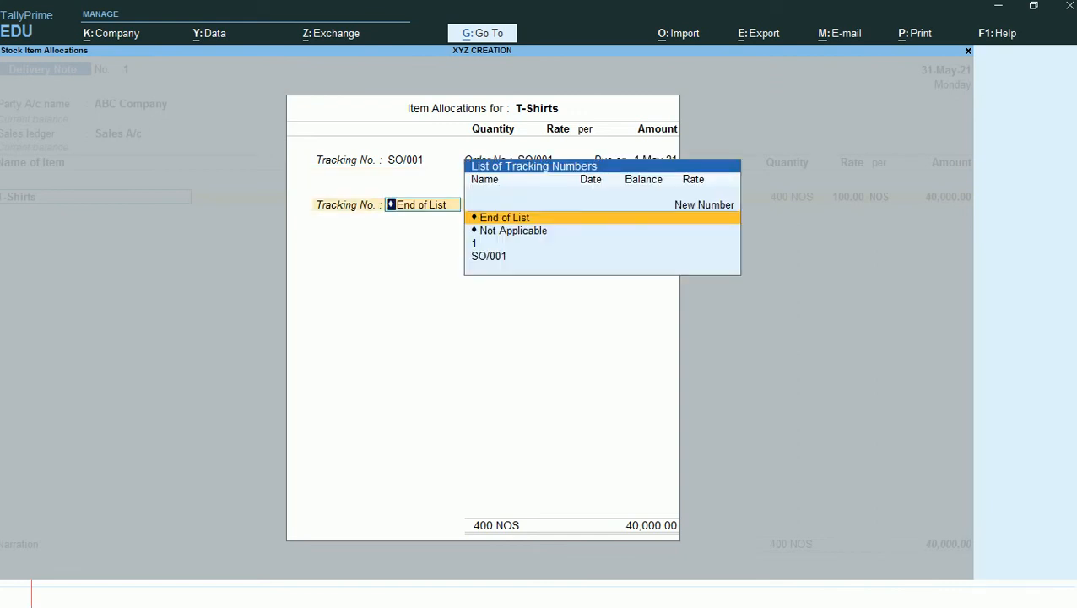
{"action": "key", "text": "Return"}
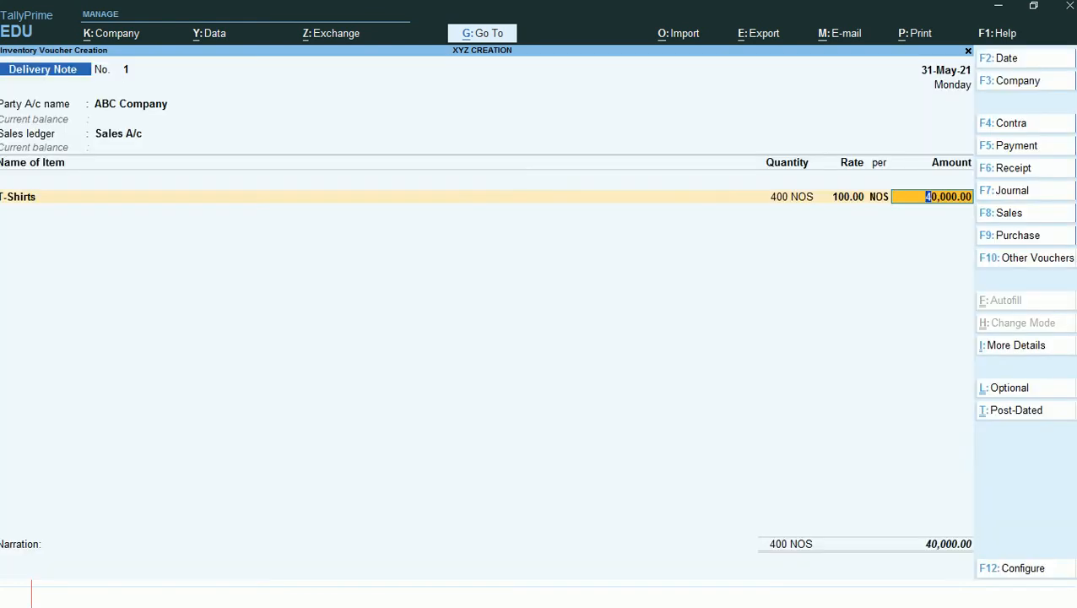
- Accept the T-Shirts amount and save the delivery note without additional items, ledgers or narration
{"action": "key", "text": "Return"}
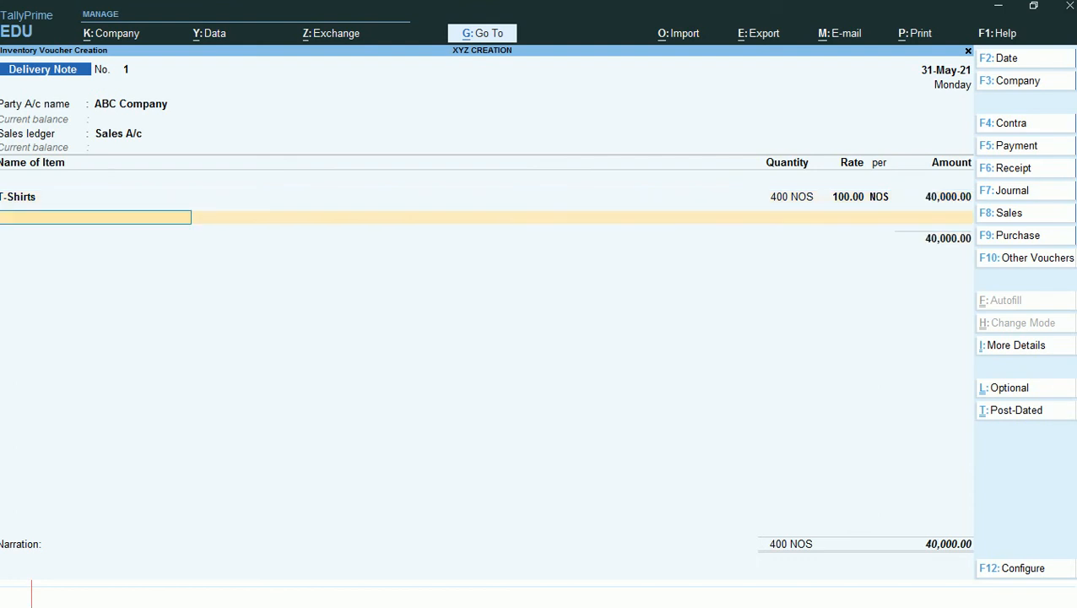
{"action": "key", "text": "Return"}
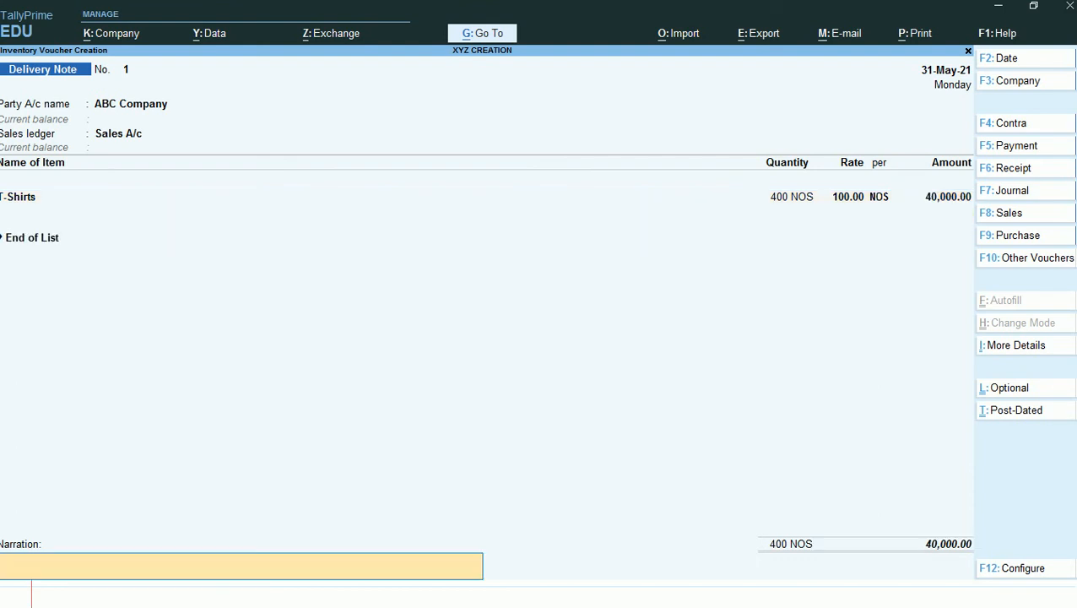
{"action": "key", "text": "Return"}
{"action": "key", "text": "Return"}
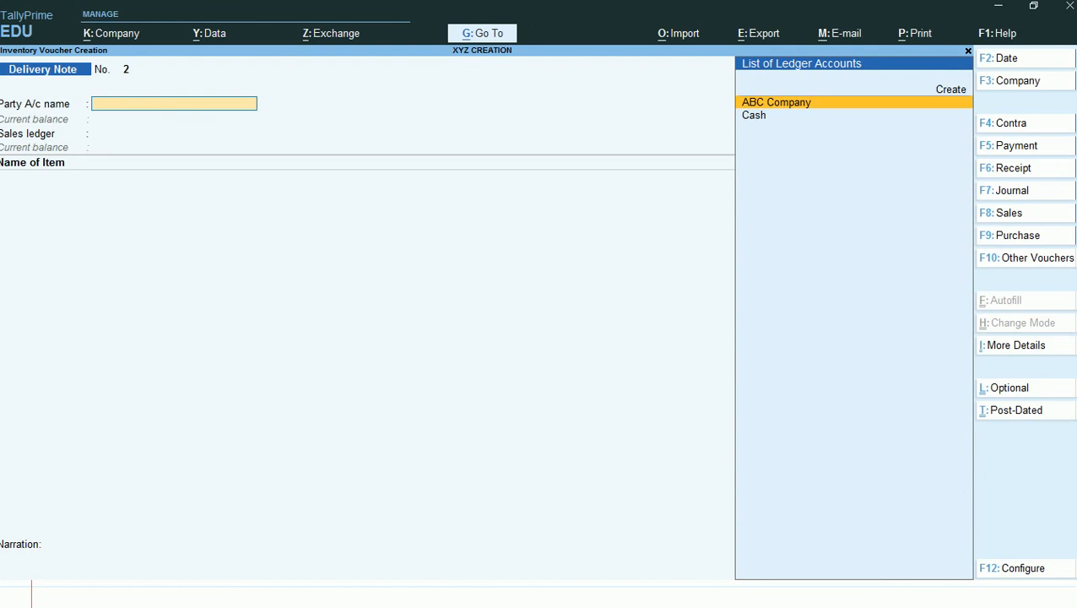
- View the Sales Orders (Due Only) report with the T-Shirts order's voucher details expanded
{"action": "key", "text": "alt"}
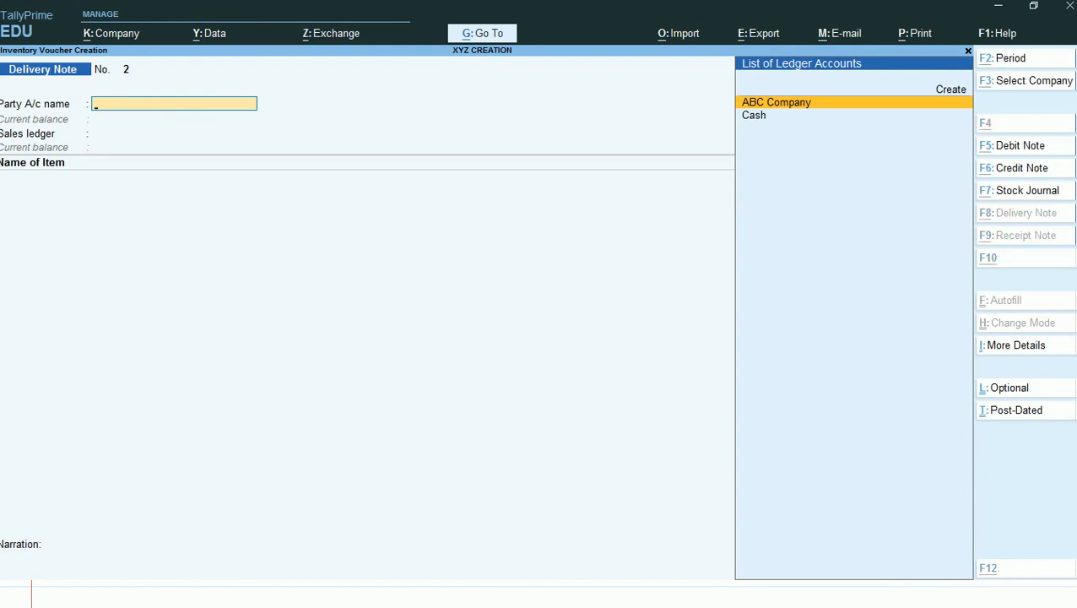
{"action": "key", "text": "alt+g"}
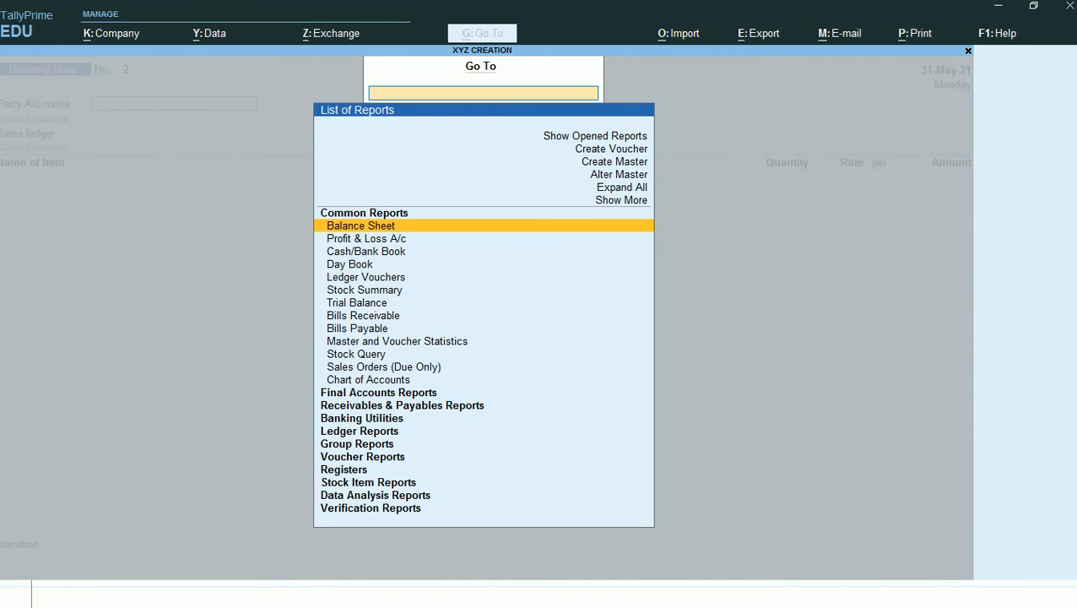
{"action": "key", "text": "Down"}
{"action": "key", "text": "Down"}
{"action": "key", "text": "Down"}
{"action": "key", "text": "Down"}
{"action": "key", "text": "Down"}
{"action": "key", "text": "Down"}
{"action": "key", "text": "Down"}
{"action": "key", "text": "Down"}
{"action": "key", "text": "Down"}
{"action": "key", "text": "Down"}
{"action": "key", "text": "Down"}
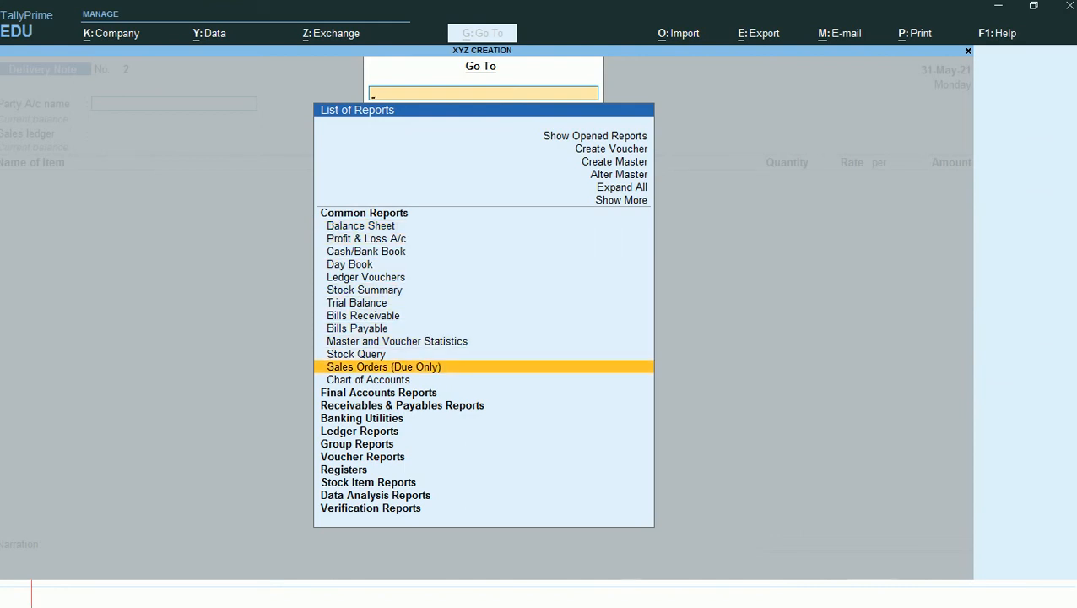
{"action": "key", "text": "Return"}
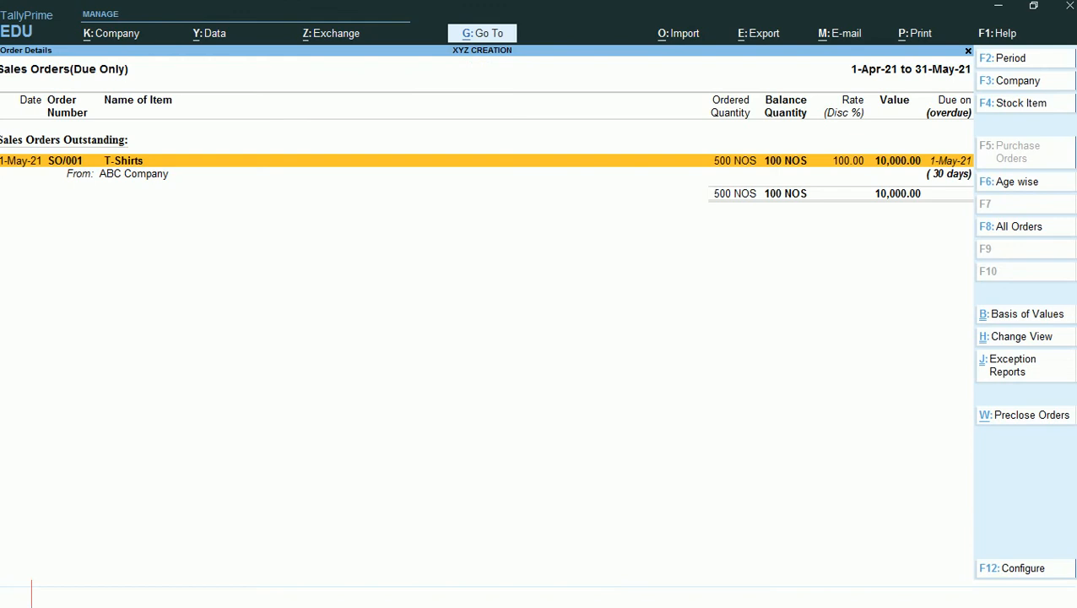
{"action": "key", "text": "alt"}
{"action": "key", "text": "alt+F5"}
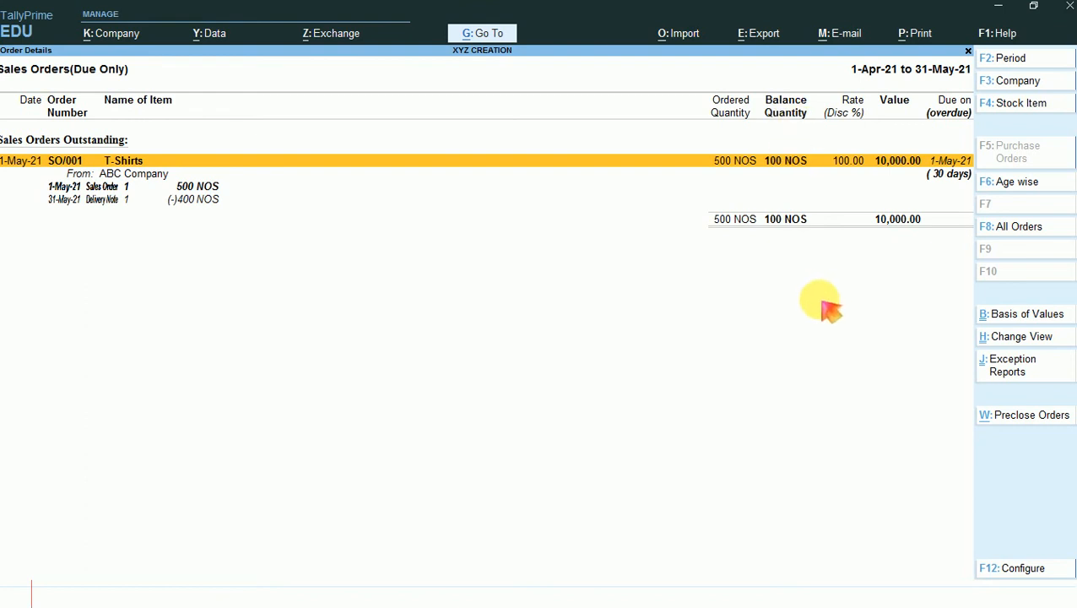
- Outline the sales order line, delivery note line and Balance Quantity column on a screen capture, and discard the capture
{"action": "key", "text": "Print"}
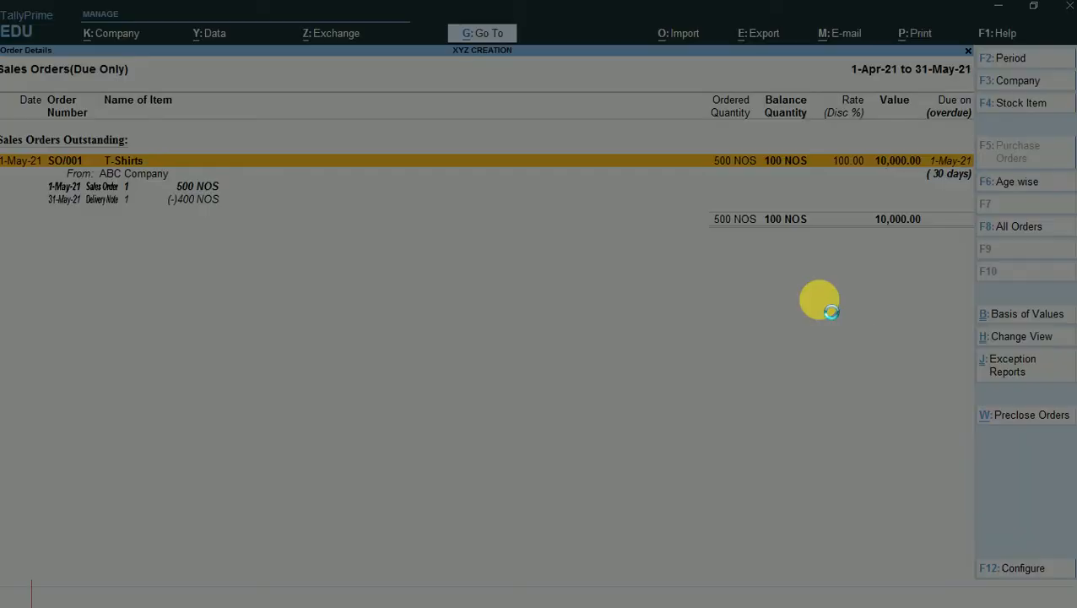
{"action": "key", "text": "ctrl+a"}
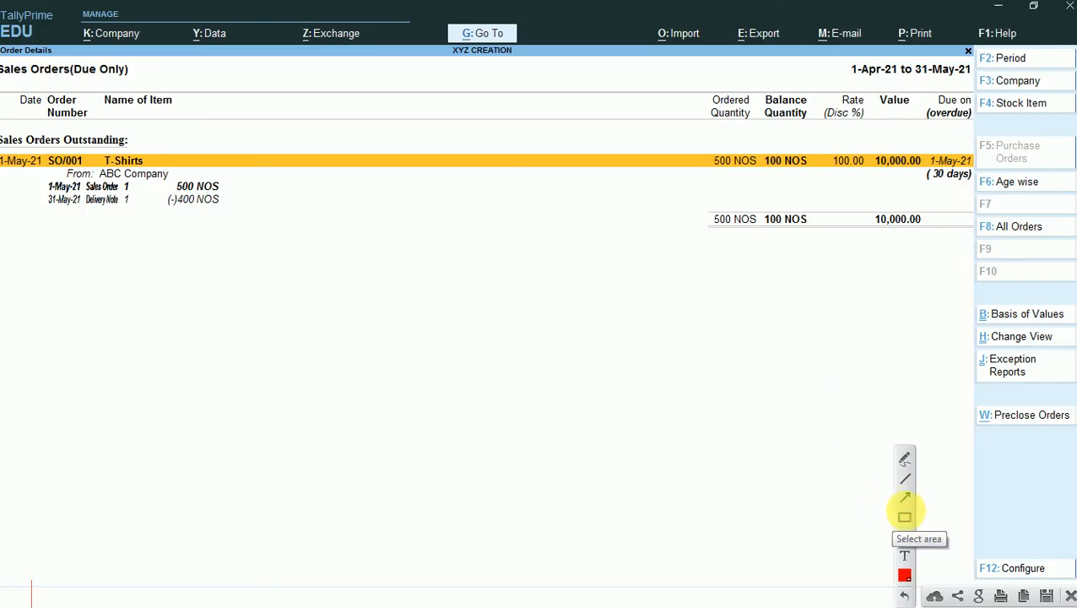
{"action": "left_click", "coordinate": [905, 515]}
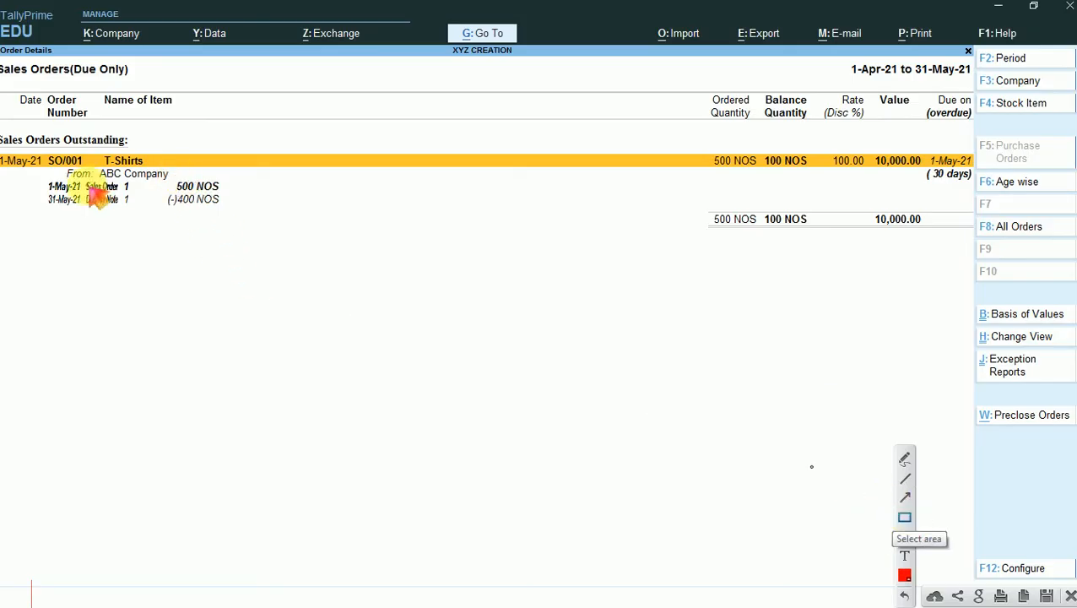
{"action": "mouse_move", "coordinate": [39, 180]}
{"action": "left_mouse_down"}
{"action": "mouse_move", "coordinate": [223, 193]}
{"action": "mouse_move", "coordinate": [216, 221]}
{"action": "mouse_move", "coordinate": [40, 197]}
{"action": "left_mouse_up"}
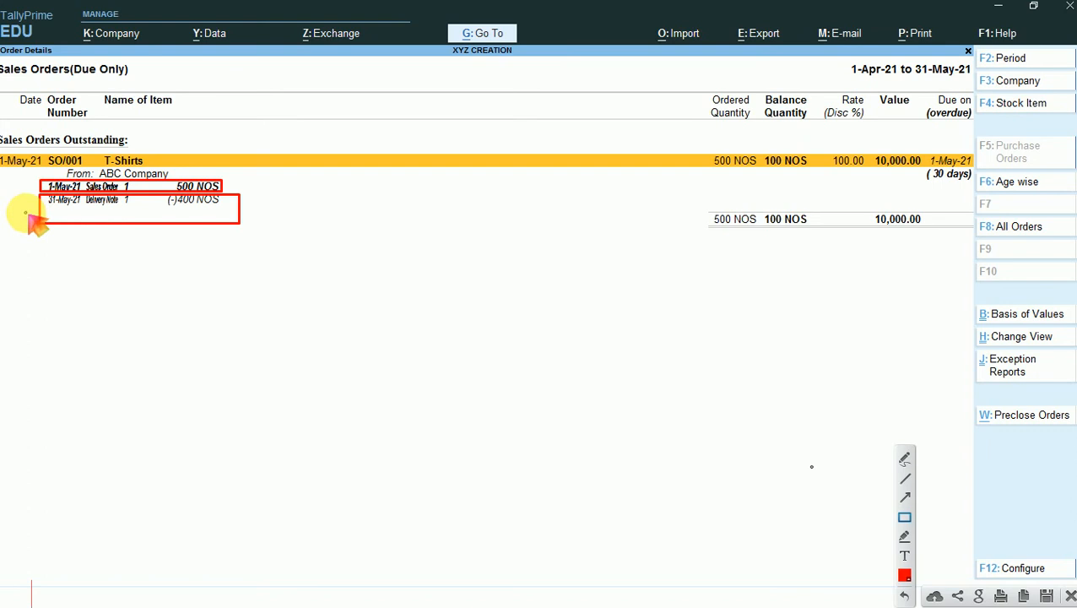
{"action": "left_click_drag", "start_coordinate": [757, 82], "coordinate": [825, 265]}
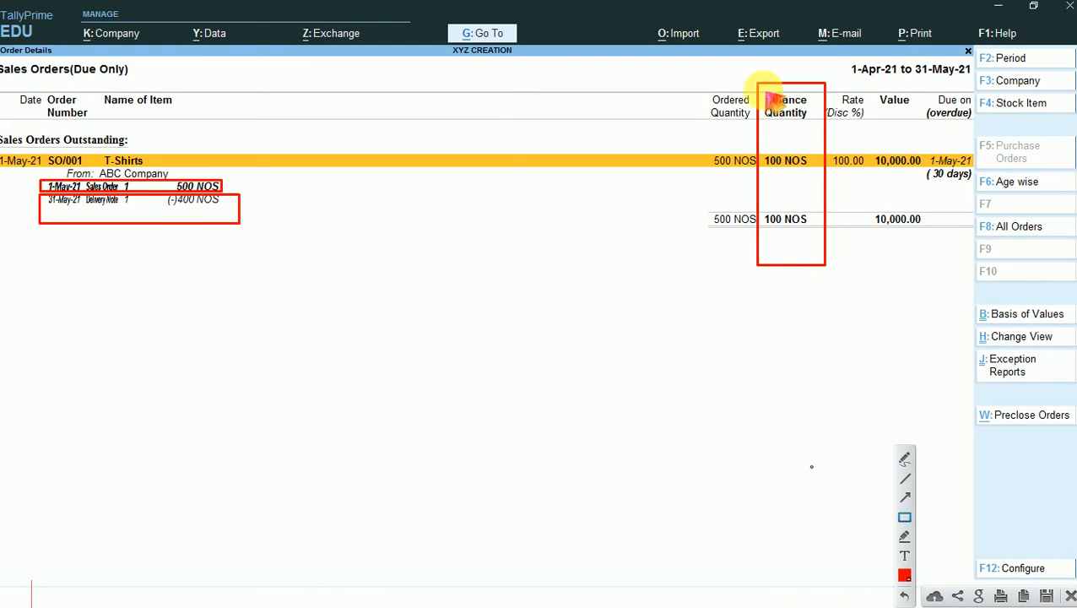
{"action": "left_click_drag", "start_coordinate": [763, 91], "coordinate": [812, 125]}
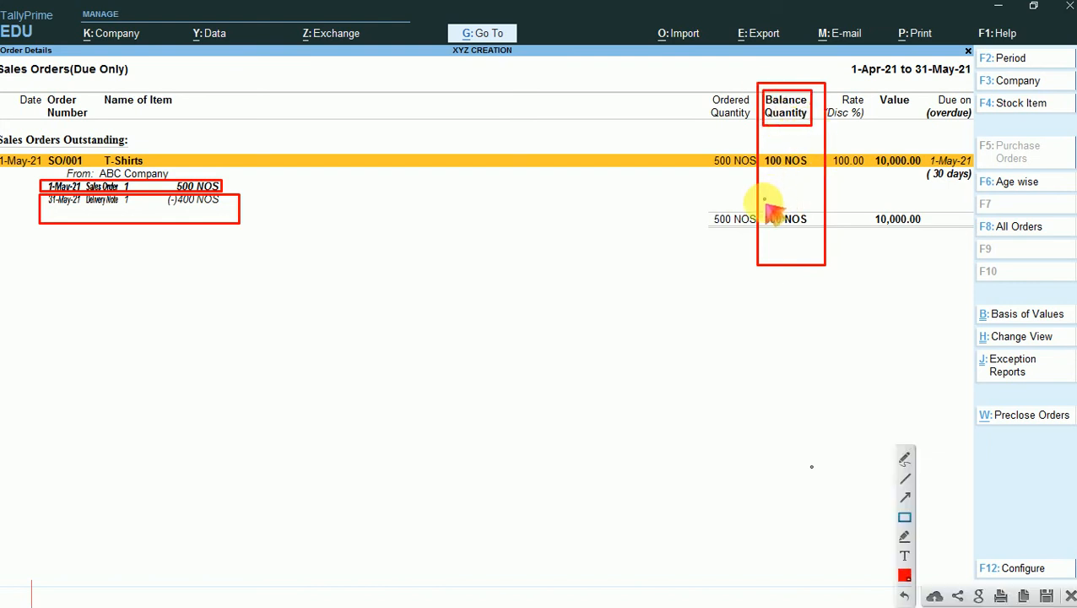
{"action": "left_click_drag", "start_coordinate": [761, 204], "coordinate": [811, 238]}
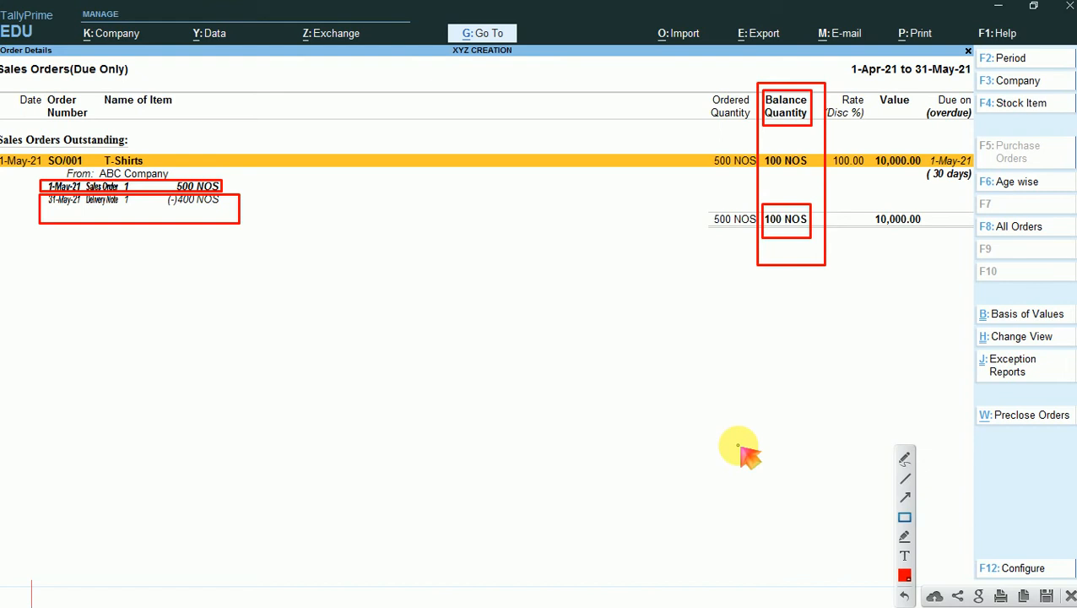
{"action": "left_click", "coordinate": [1069, 596]}
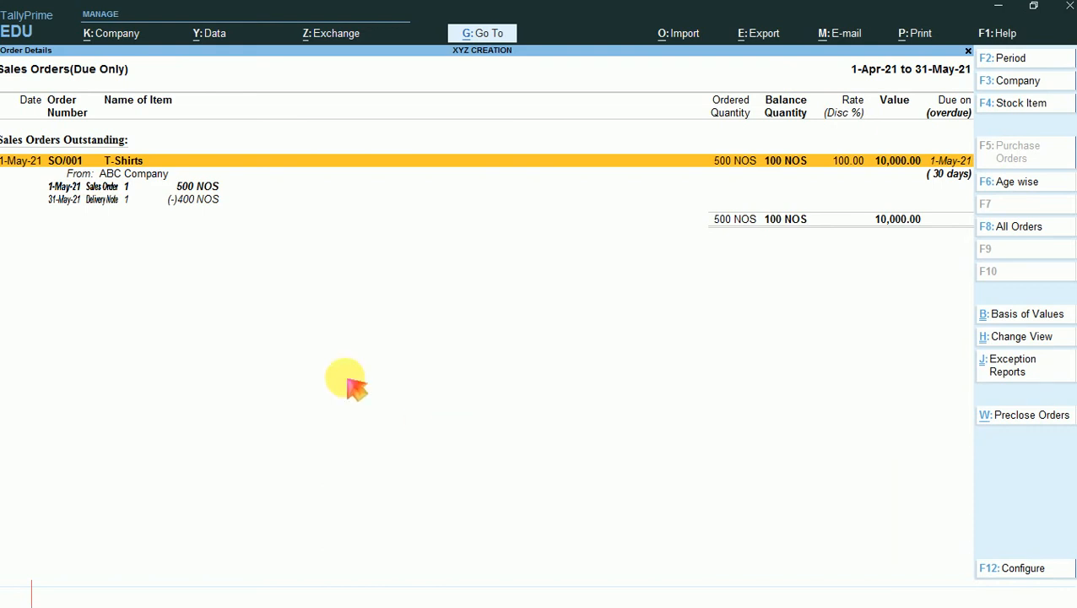
- Start a new voucher from the sales orders report and change its type to Rejections In
{"action": "left_click", "coordinate": [98, 201]}
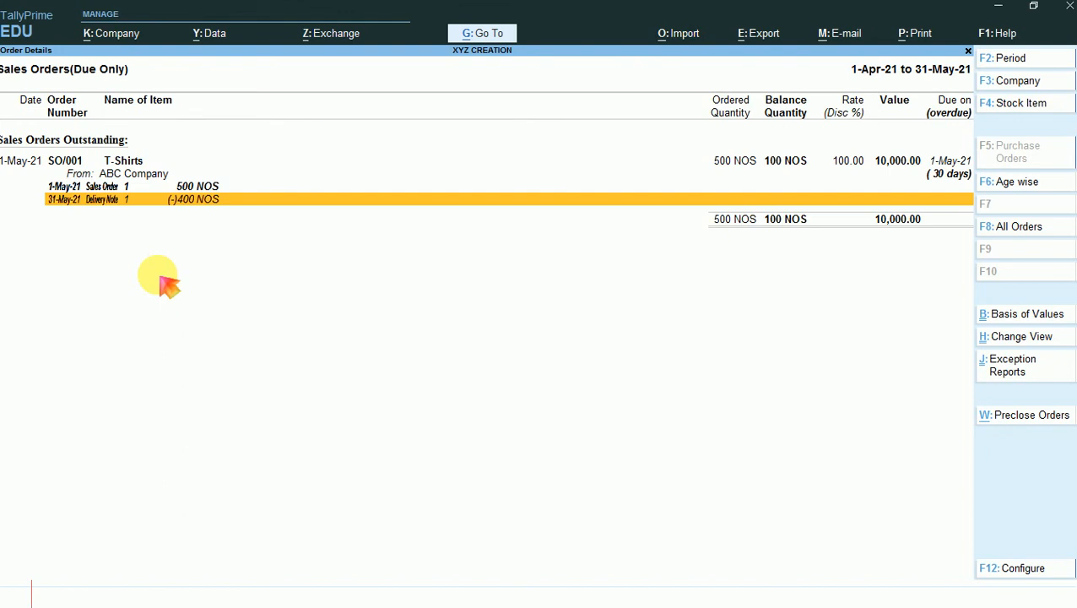
{"action": "key", "text": "alt"}
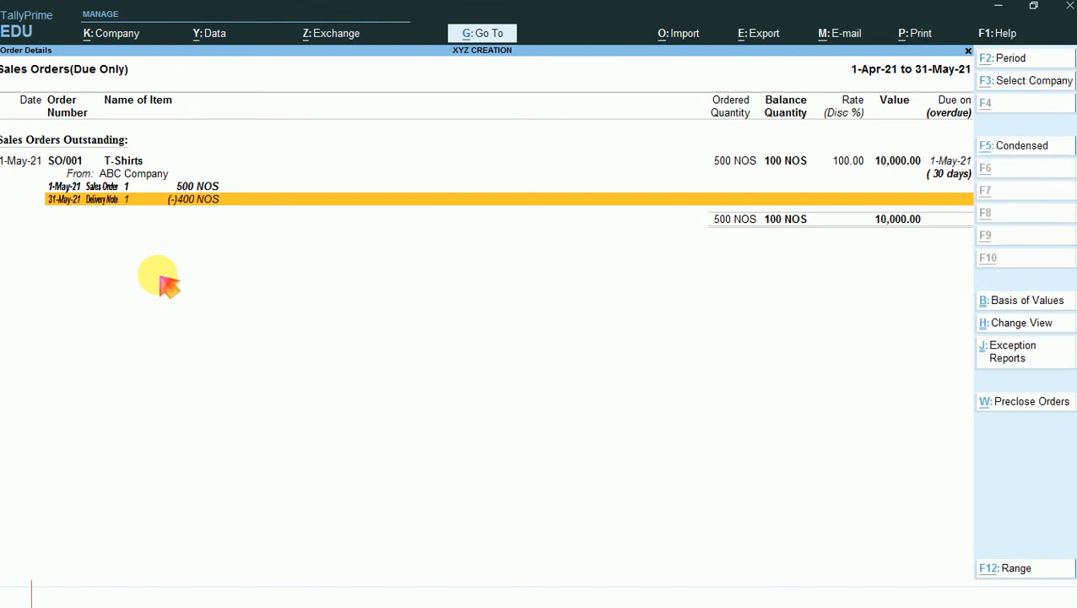
{"action": "key", "text": "alt+F8"}
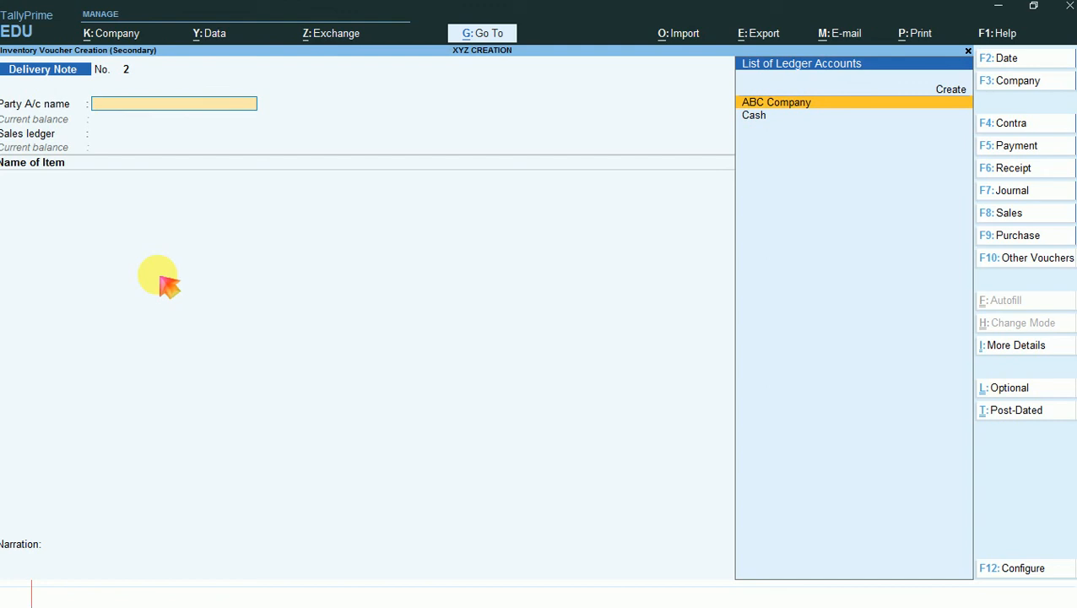
{"action": "key", "text": "F10"}
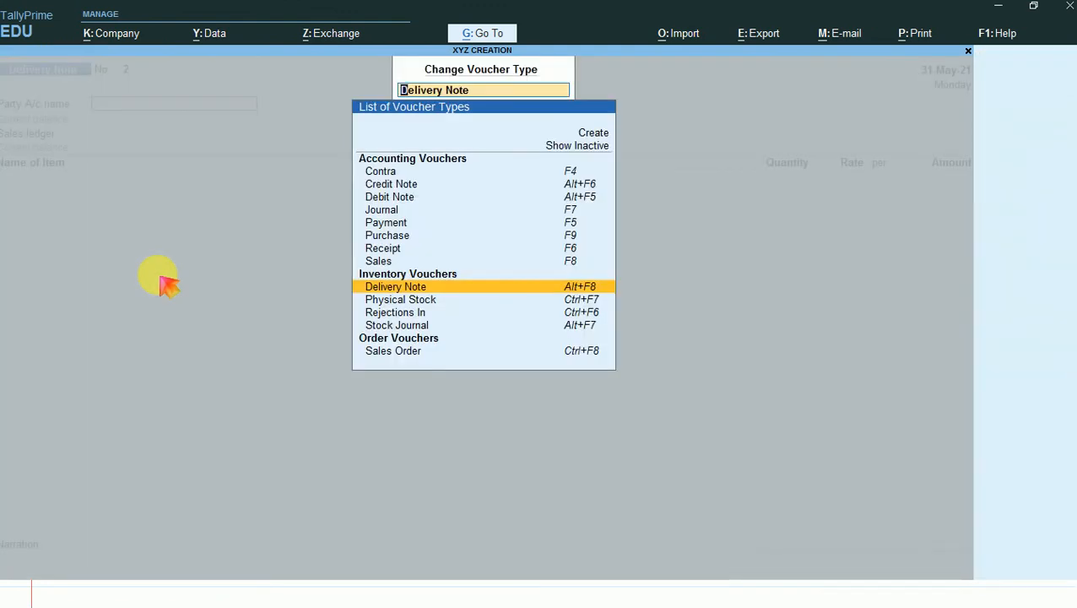
{"action": "key", "text": "Down"}
{"action": "key", "text": "Down"}
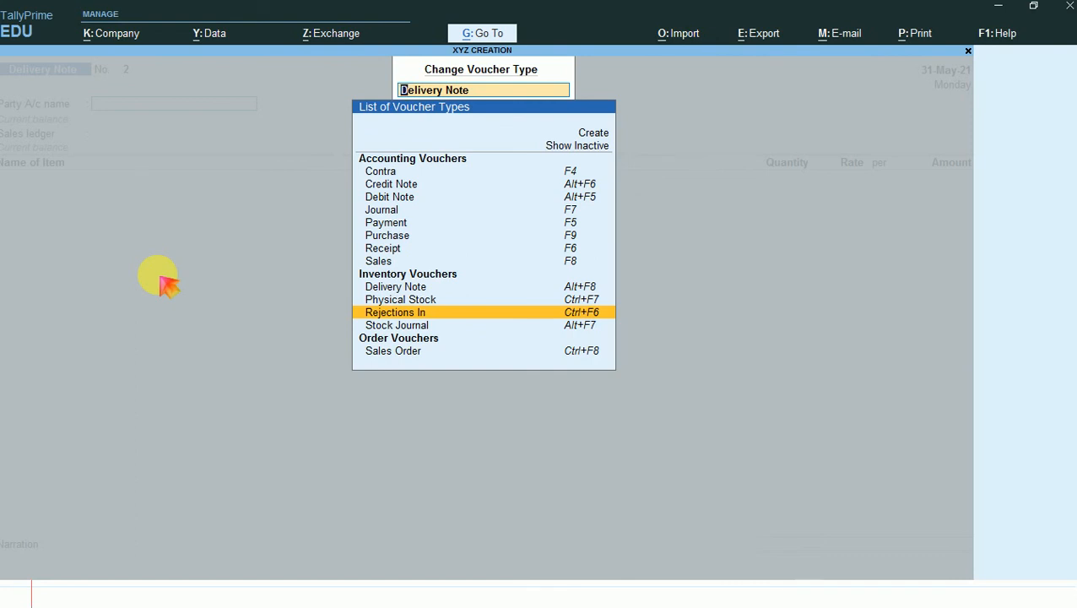
{"action": "key", "text": "Return"}
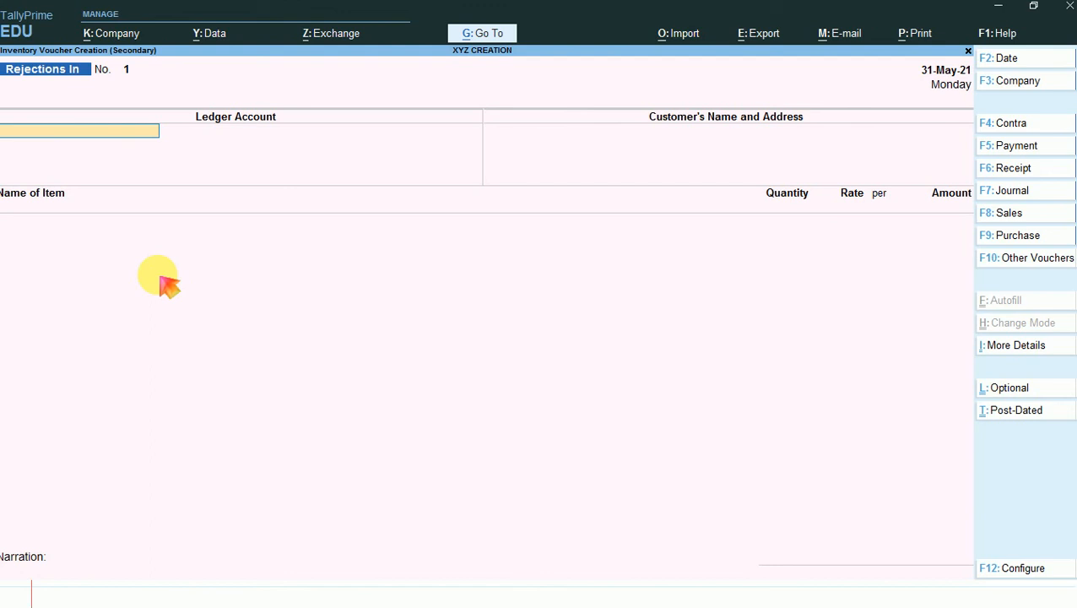
- Choose ABC Company as the Rejections In voucher's ledger account and customer, and select T-Shirts as the item
{"action": "type", "text": "A"}
{"action": "key", "text": "Return"}
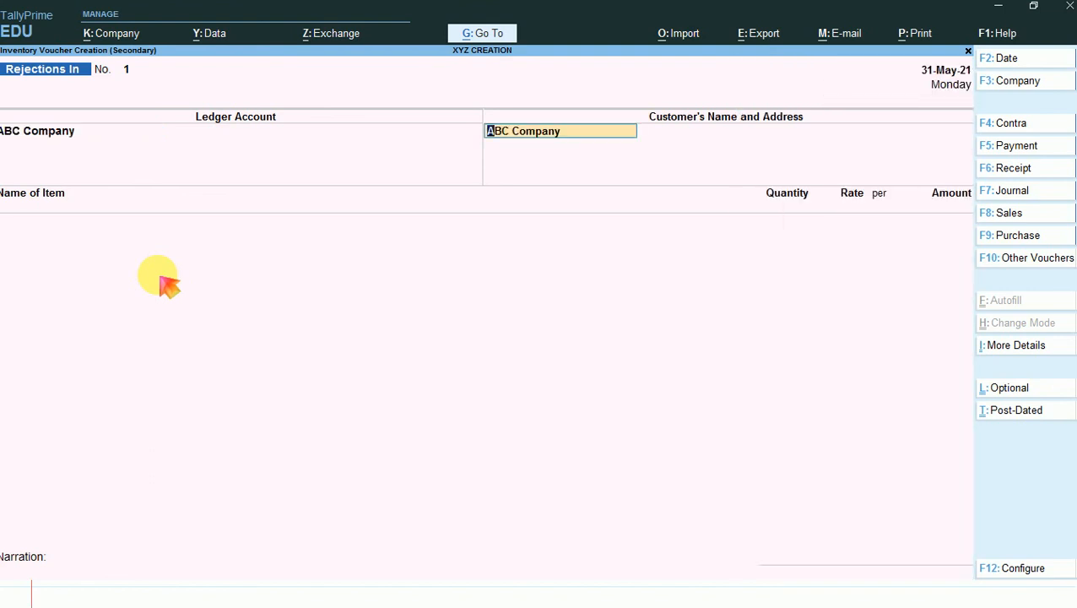
{"action": "key", "text": "Return"}
{"action": "key", "text": "Return"}
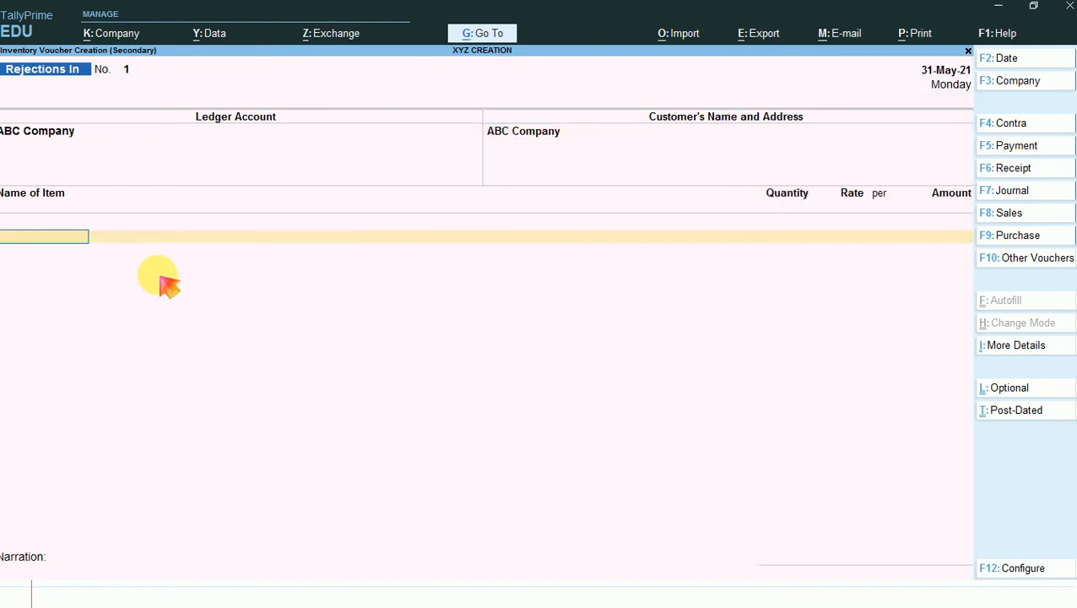
{"action": "type", "text": "T"}
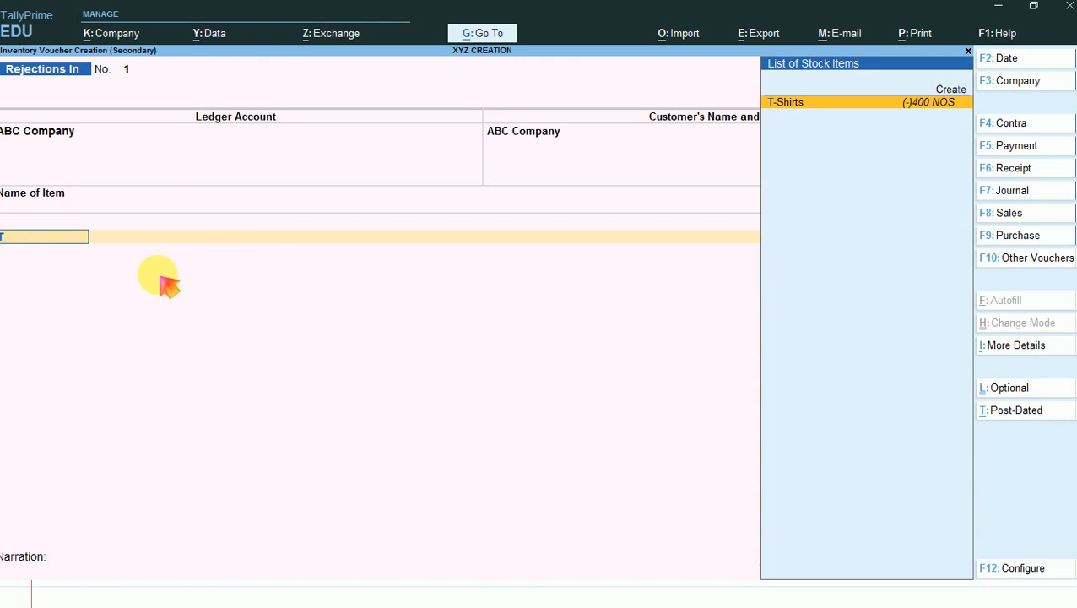
{"action": "key", "text": "Return"}
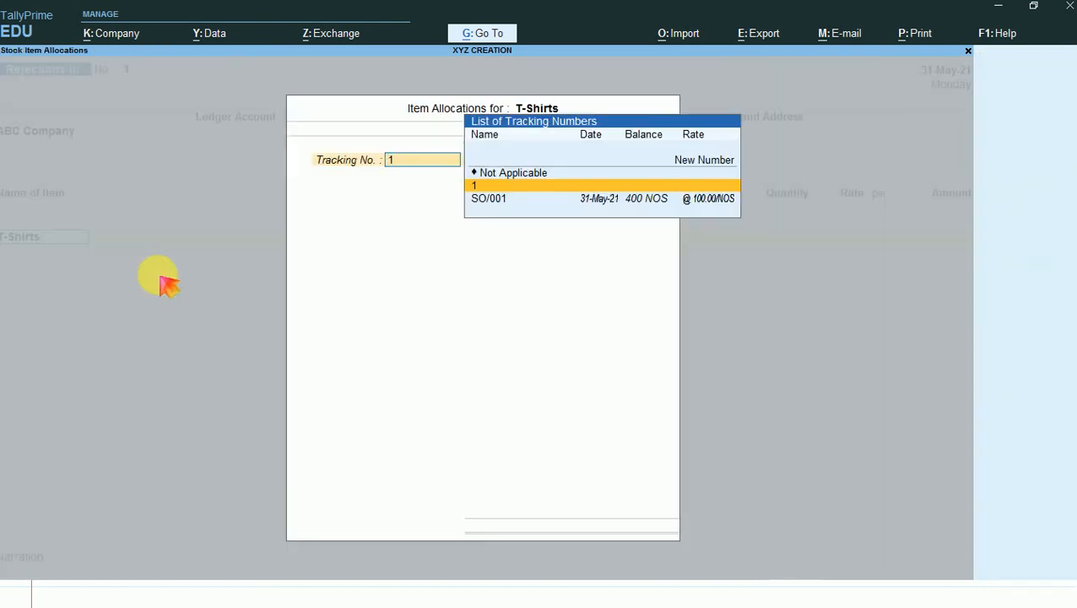
- Allocate the T-Shirts to tracking number SO/001 with a quantity of 50 NOS at a rate of 100.00
{"action": "key", "text": "Down"}
{"action": "key", "text": "Return"}
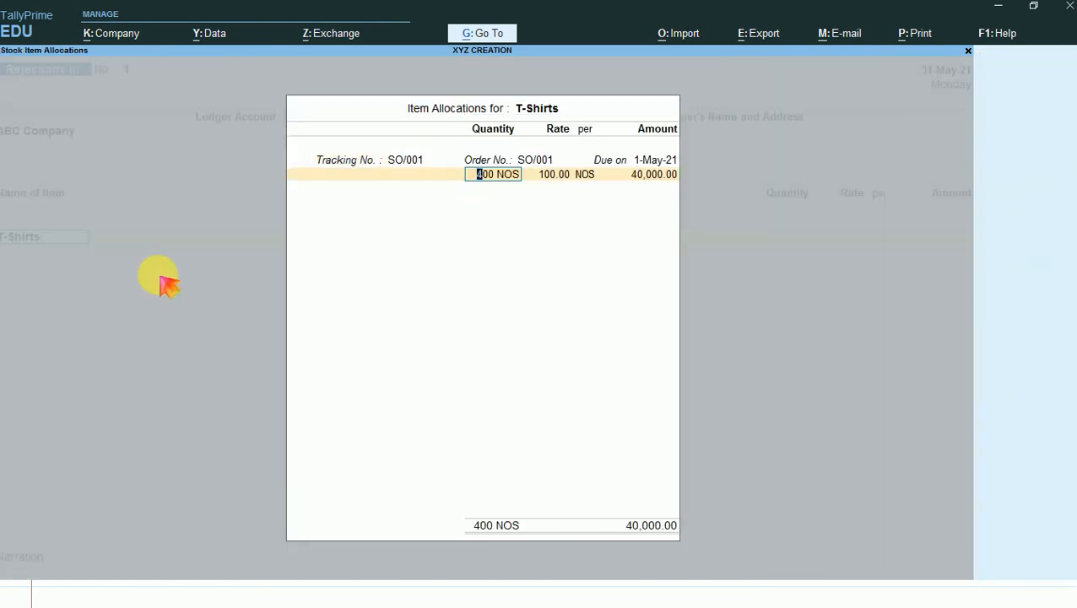
{"action": "type", "text": "50"}
{"action": "key", "text": "Return"}
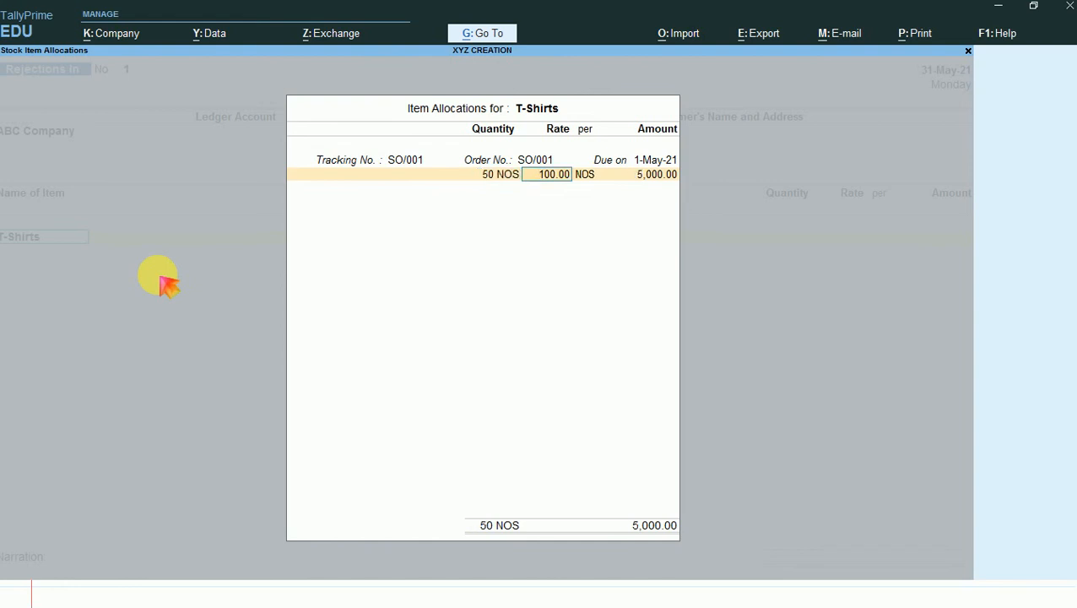
{"action": "key", "text": "Return"}
{"action": "key", "text": "Return"}
{"action": "key", "text": "Return"}
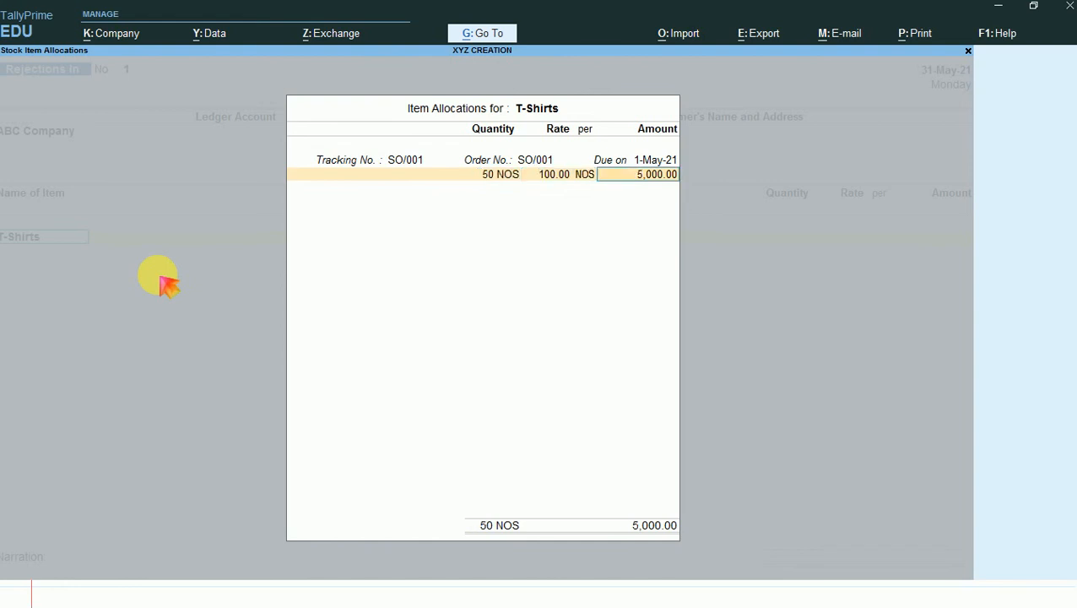
- End the item list, leave the narration empty and save the Rejections In voucher
{"action": "key", "text": "Return"}
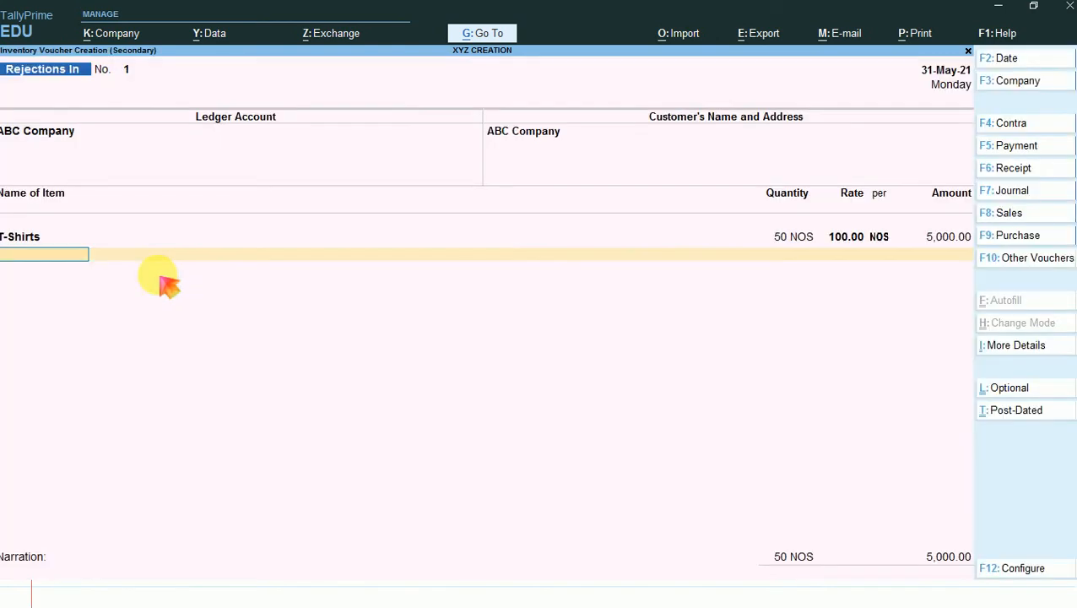
{"action": "key", "text": "Return"}
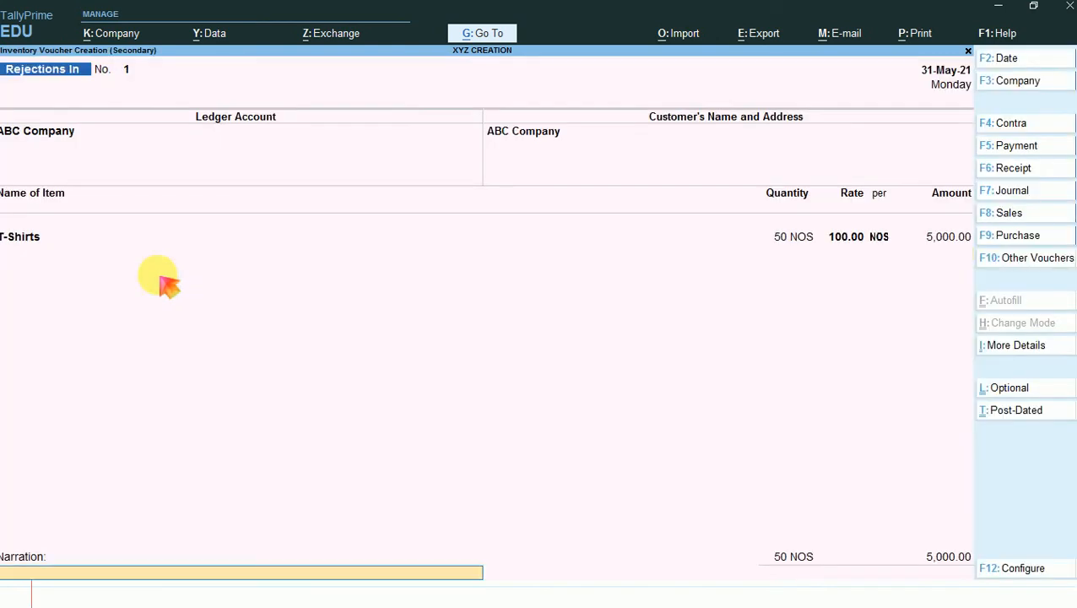
{"action": "key", "text": "Return"}
{"action": "key", "text": "Return"}
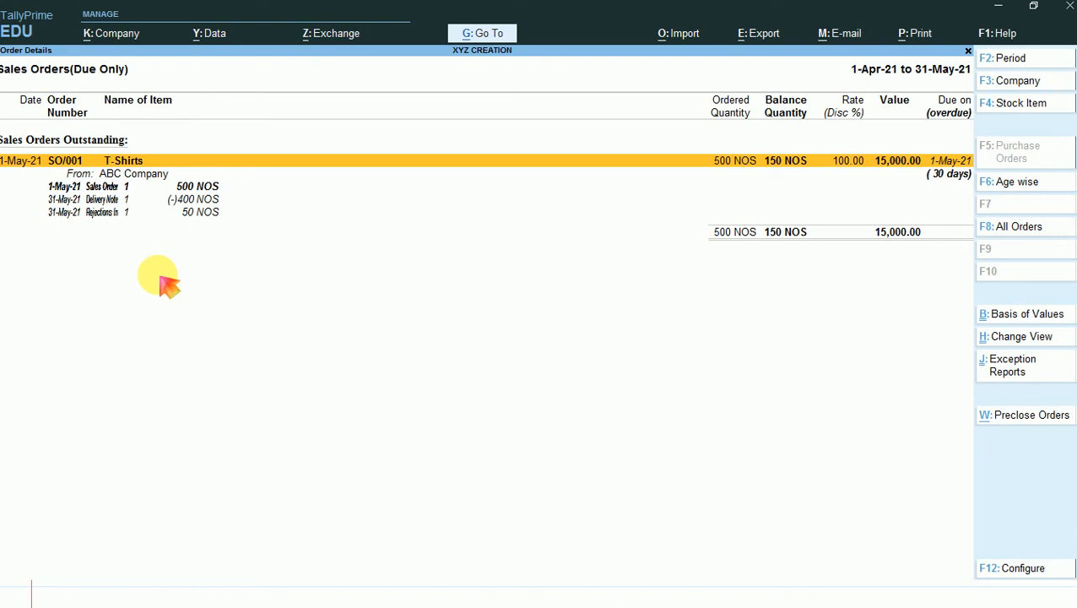
- Bring up the list of reports and expand all of its report categories
{"action": "key", "text": "alt"}
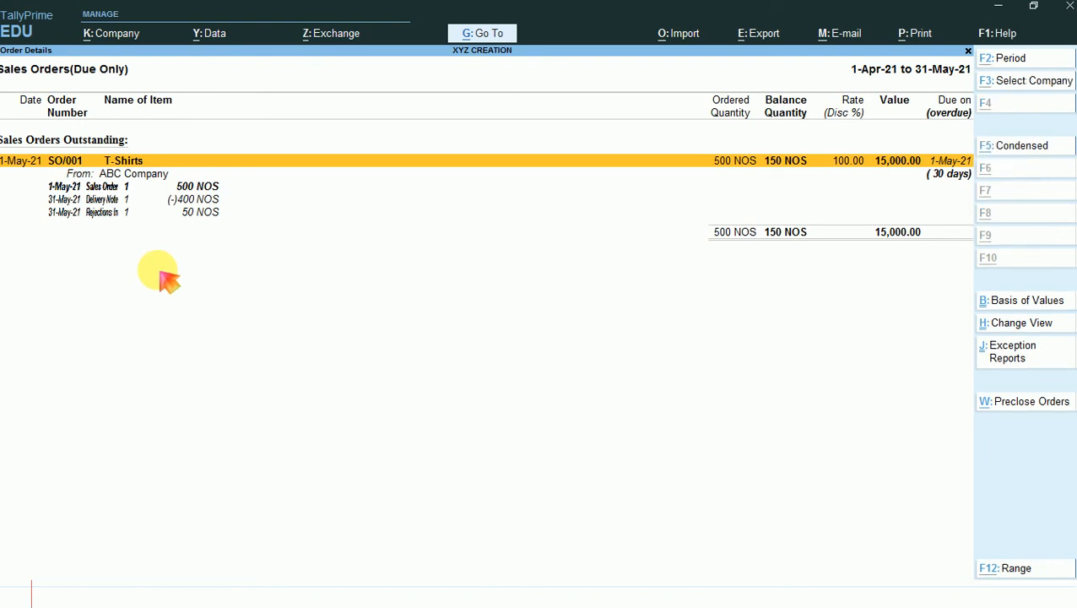
{"action": "key", "text": "alt+g"}
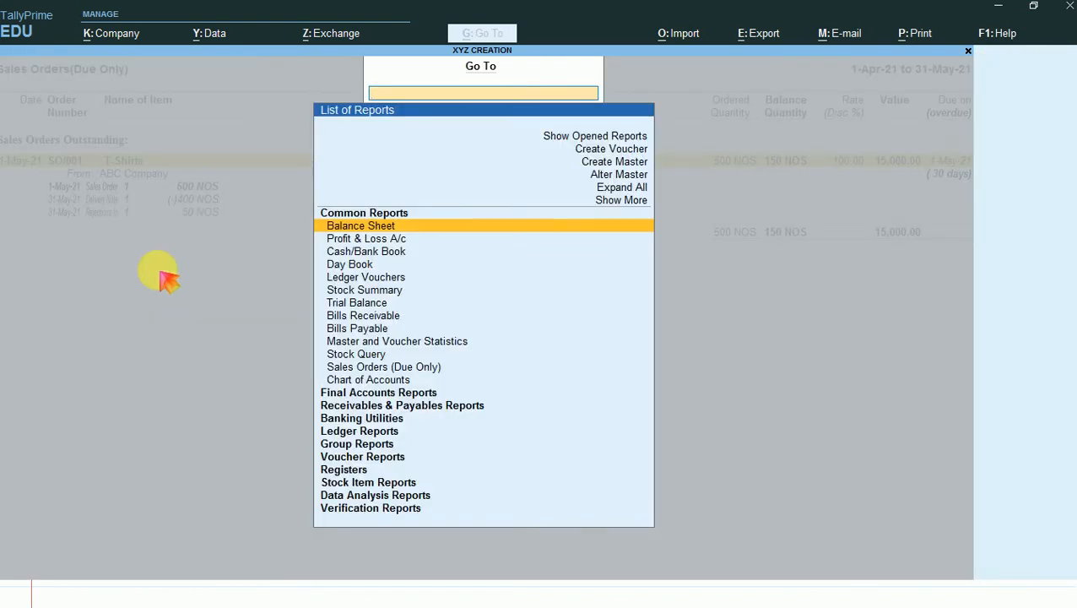
{"action": "key", "text": "Up"}
{"action": "key", "text": "Up"}
{"action": "key", "text": "Up"}
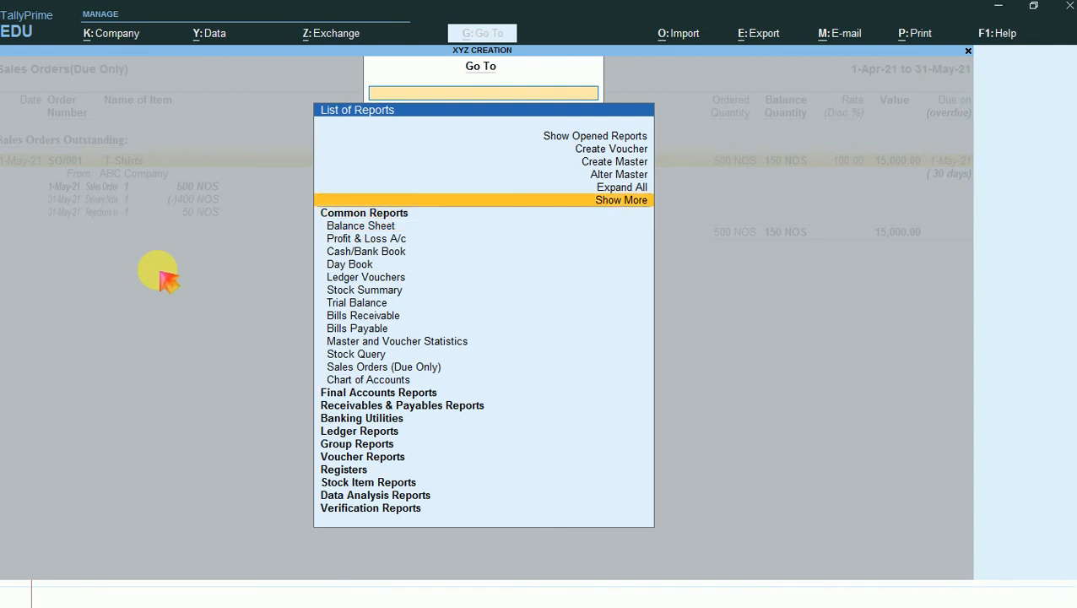
{"action": "key", "text": "Return"}
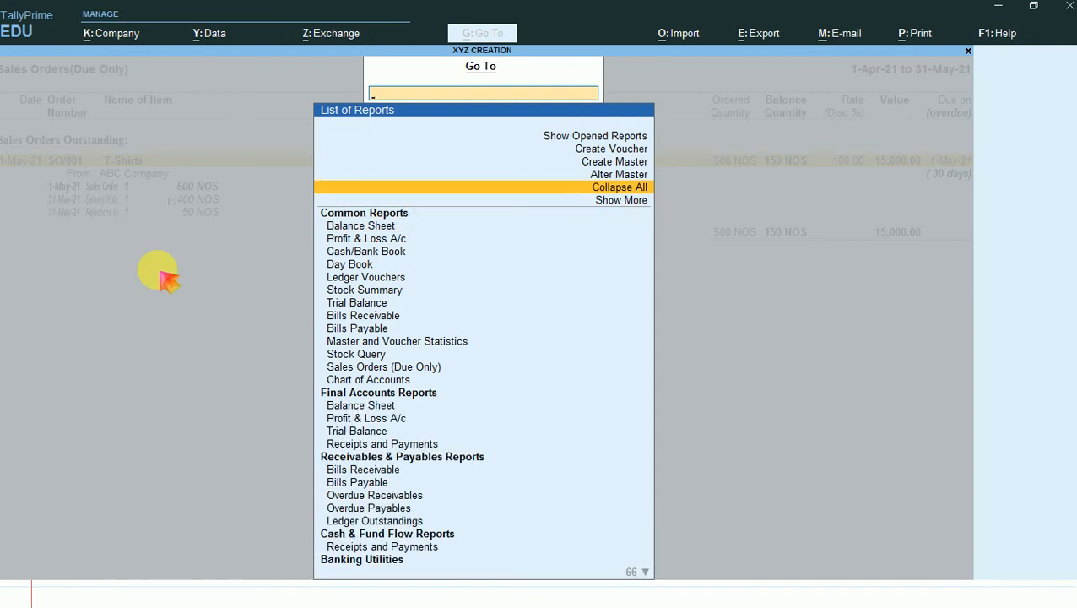
- Browse the expanded report list and open Sales Bills Pending from the Sales Tracking Reports group
{"action": "key", "text": "Down"}
{"action": "key", "text": "Down"}
{"action": "key", "text": "Down"}
{"action": "key", "text": "Down"}
{"action": "key", "text": "Down"}
{"action": "key", "text": "Down"}
{"action": "key", "text": "Down"}
{"action": "key", "text": "Down"}
{"action": "key", "text": "Down"}
{"action": "key", "text": "Down"}
{"action": "key", "text": "Down"}
{"action": "key", "text": "Down"}
{"action": "key", "text": "Down"}
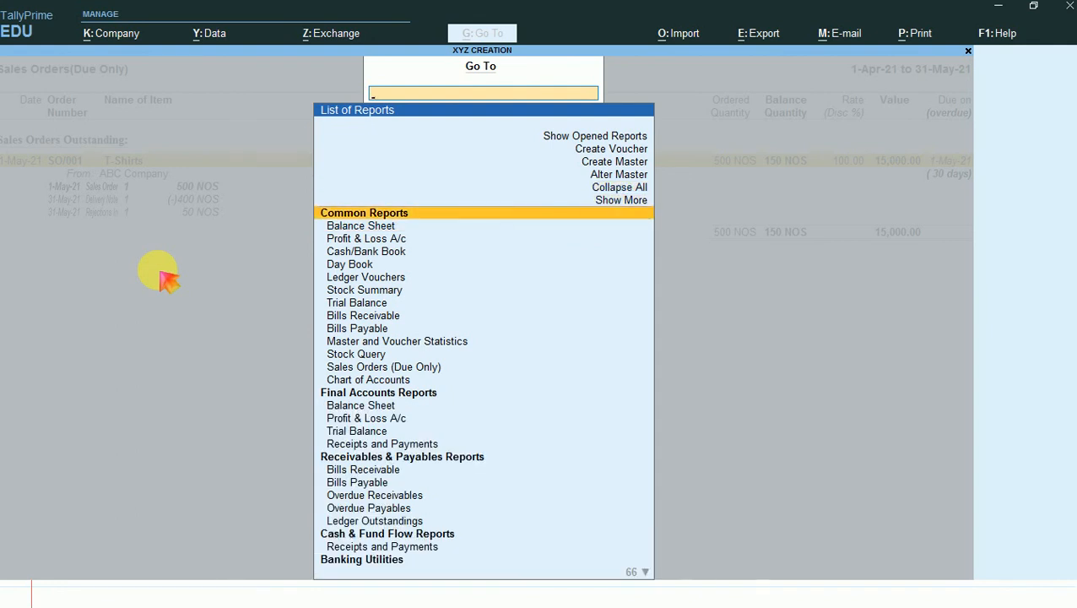
{"action": "key", "text": "Down"}
{"action": "key", "text": "Down"}
{"action": "key", "text": "Down"}
{"action": "key", "text": "Down"}
{"action": "key", "text": "Down"}
{"action": "key", "text": "Down"}
{"action": "key", "text": "Down"}
{"action": "key", "text": "Down"}
{"action": "key", "text": "Down"}
{"action": "key", "text": "Down"}
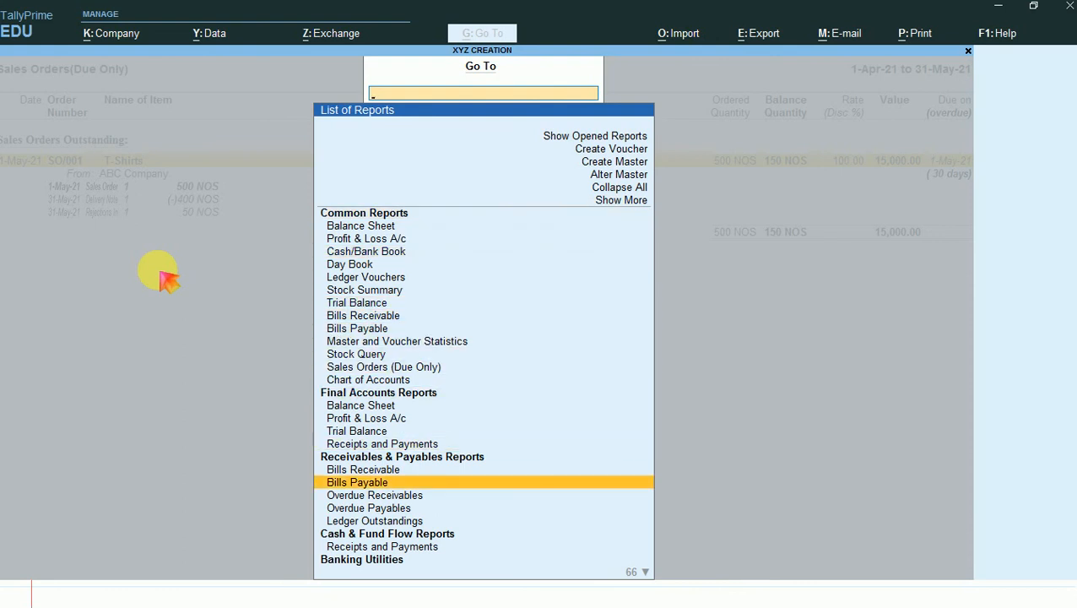
{"action": "key", "text": "Down"}
{"action": "key", "text": "Down"}
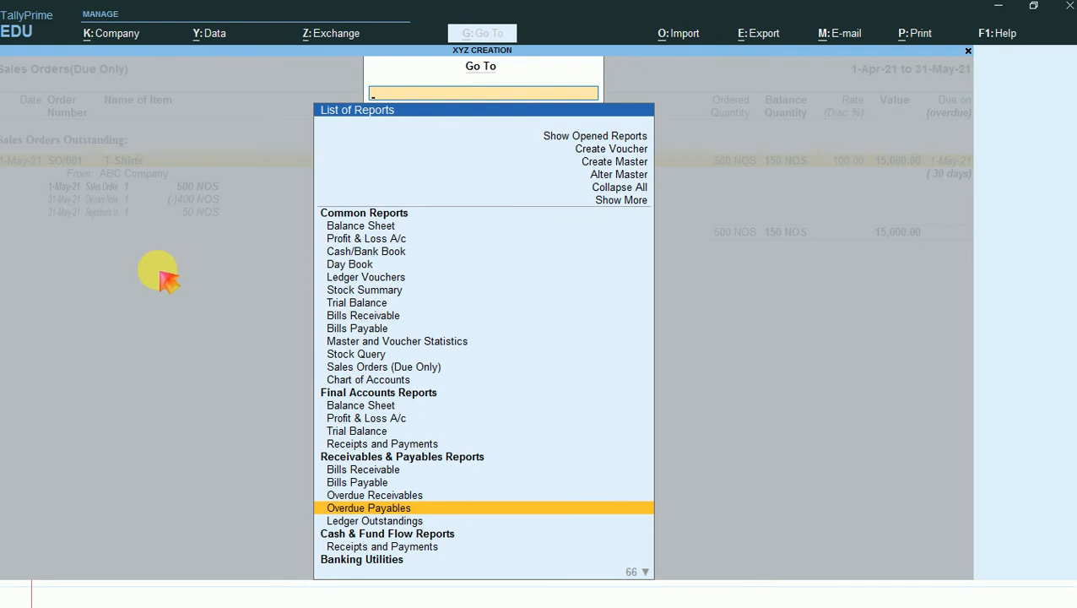
{"action": "key", "text": "Up"}
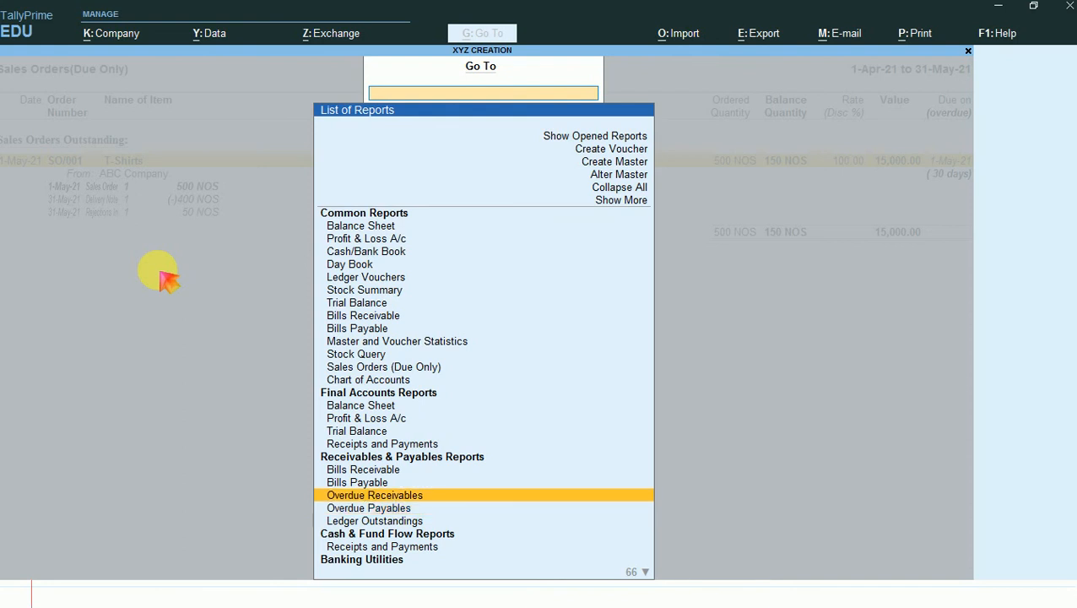
{"action": "key", "text": "Down"}
{"action": "key", "text": "Down"}
{"action": "key", "text": "Down"}
{"action": "key", "text": "Down"}
{"action": "key", "text": "Down"}
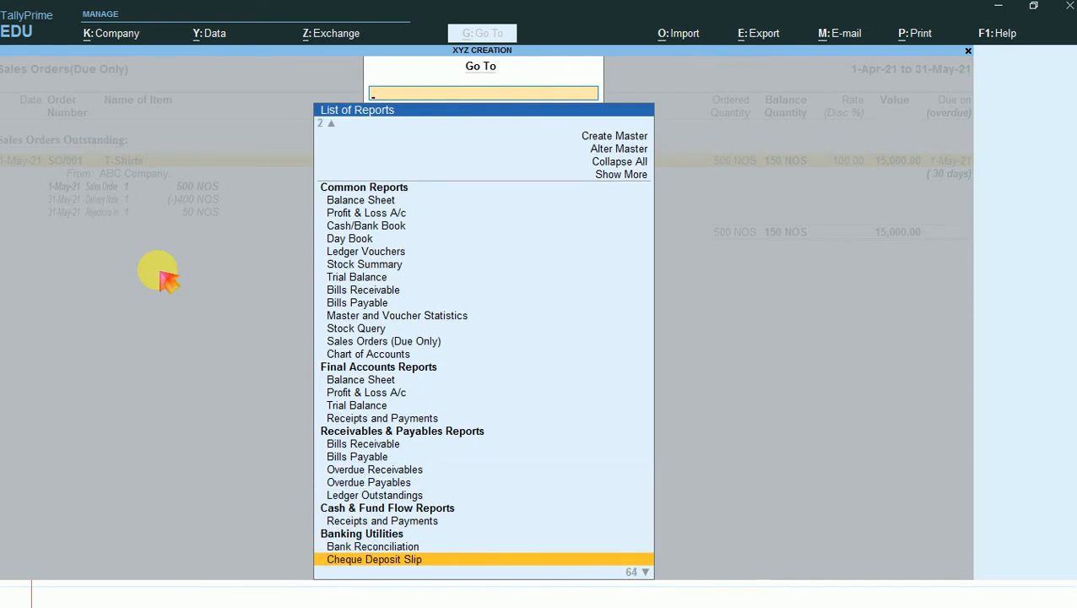
{"action": "key", "text": "Down"}
{"action": "key", "text": "Down"}
{"action": "key", "text": "Down"}
{"action": "key", "text": "Down"}
{"action": "key", "text": "Down"}
{"action": "key", "text": "Down"}
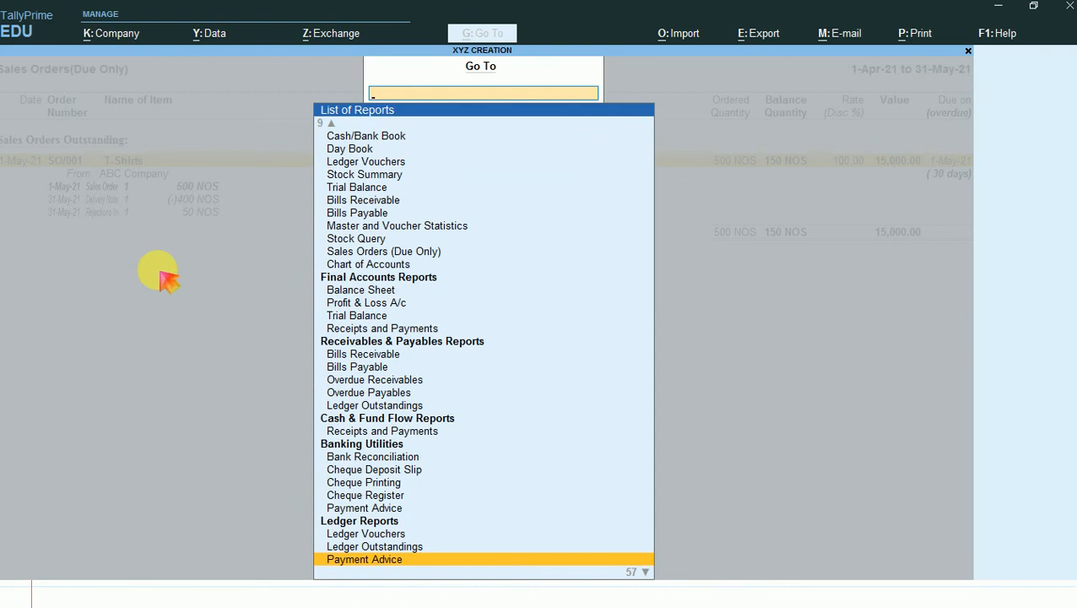
{"action": "key", "text": "Up"}
{"action": "key", "text": "Up"}
{"action": "key", "text": "Down"}
{"action": "key", "text": "Down"}
{"action": "key", "text": "Down"}
{"action": "key", "text": "Down"}
{"action": "key", "text": "Down"}
{"action": "key", "text": "Down"}
{"action": "key", "text": "Down"}
{"action": "key", "text": "Down"}
{"action": "key", "text": "Down"}
{"action": "key", "text": "Down"}
{"action": "key", "text": "Down"}
{"action": "key", "text": "Down"}
{"action": "key", "text": "Down"}
{"action": "key", "text": "Down"}
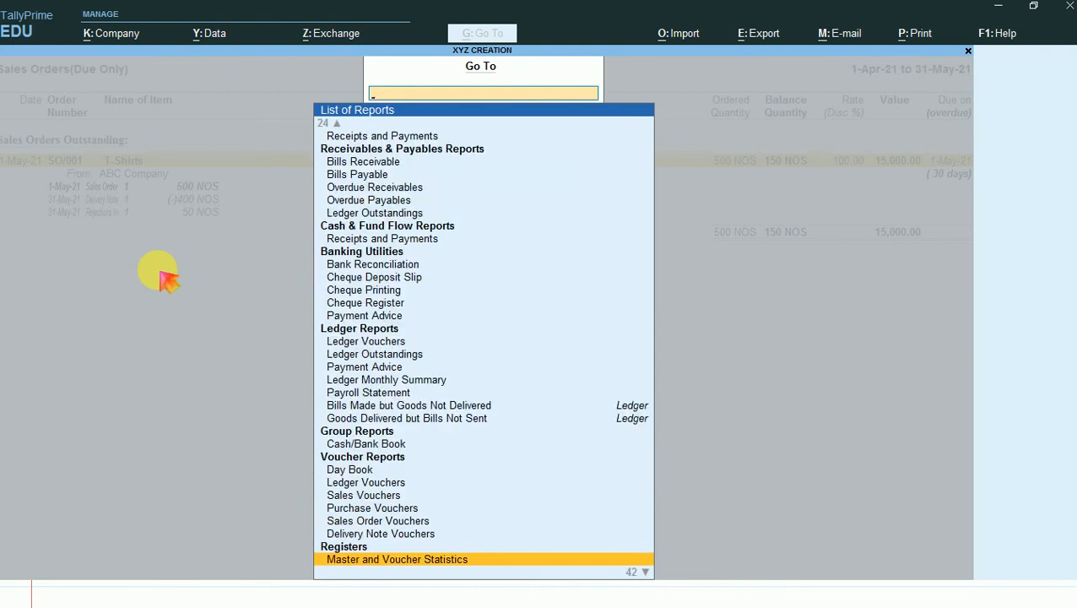
{"action": "key", "text": "Down"}
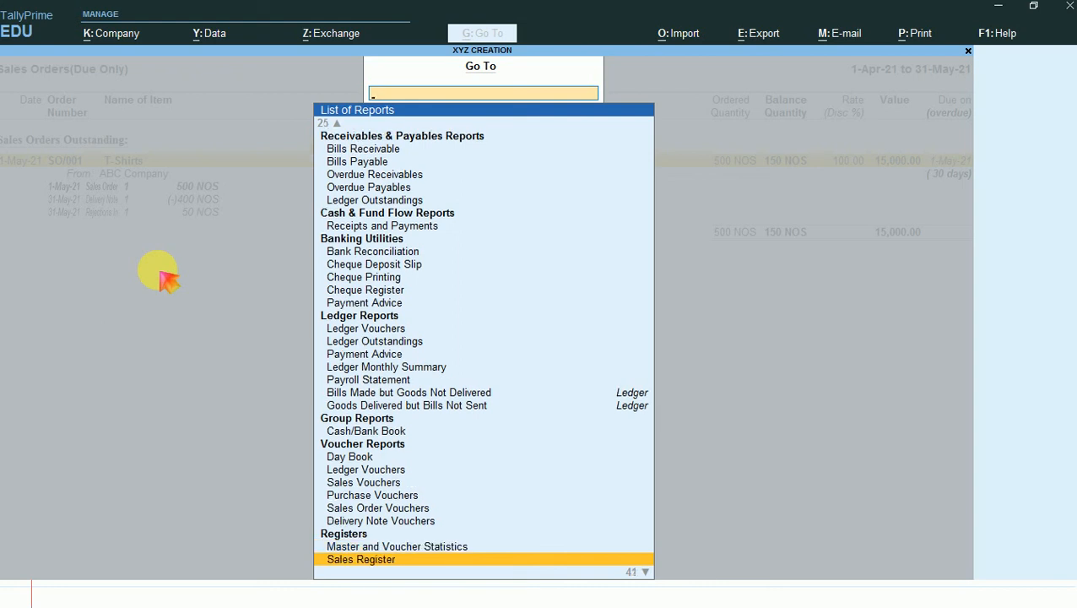
{"action": "key", "text": "Down"}
{"action": "key", "text": "Down"}
{"action": "key", "text": "Down"}
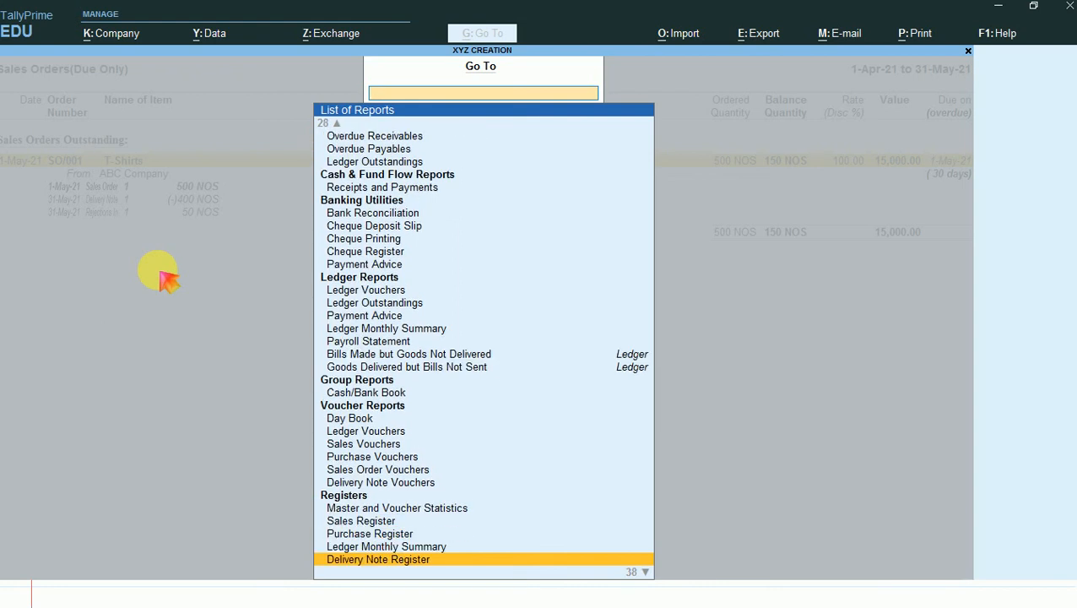
{"action": "key", "text": "Down"}
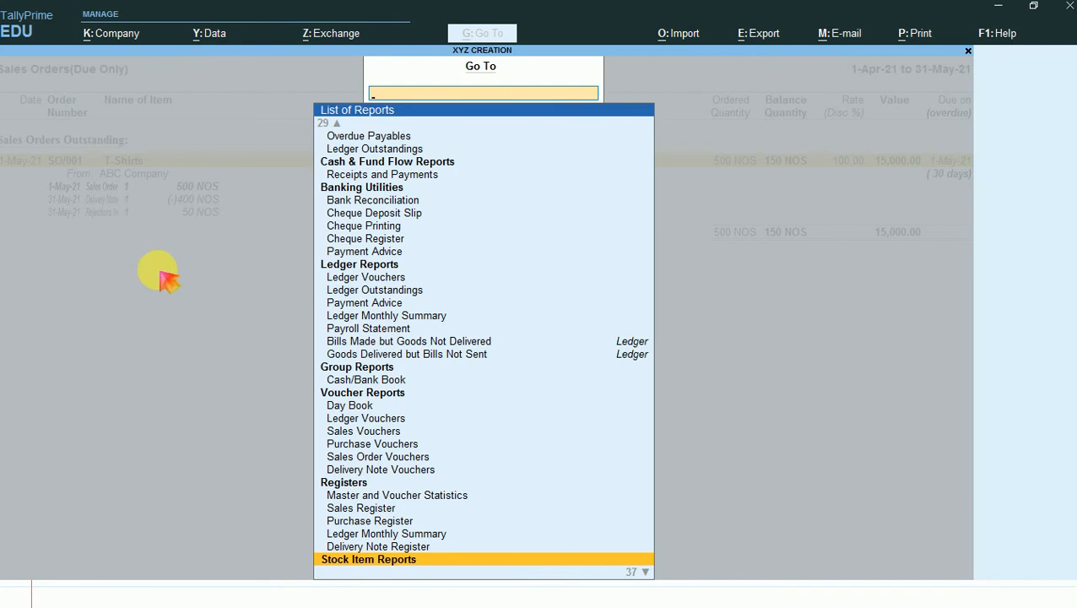
{"action": "key", "text": "Down"}
{"action": "key", "text": "Down"}
{"action": "key", "text": "Down"}
{"action": "key", "text": "Down"}
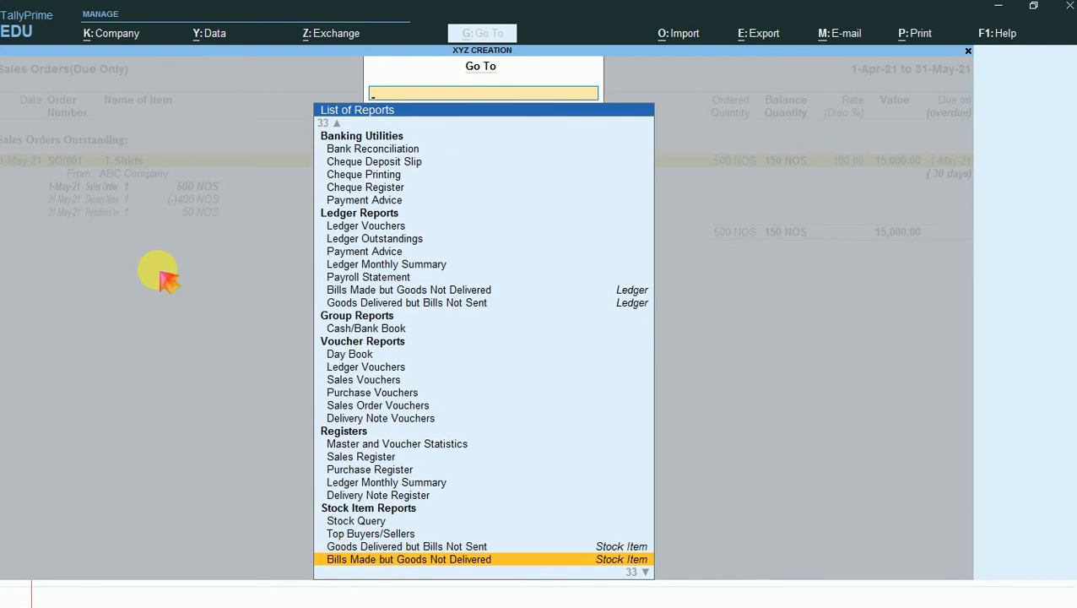
{"action": "key", "text": "Down"}
{"action": "key", "text": "Down"}
{"action": "key", "text": "Down"}
{"action": "key", "text": "Down"}
{"action": "key", "text": "Down"}
{"action": "key", "text": "Down"}
{"action": "key", "text": "Down"}
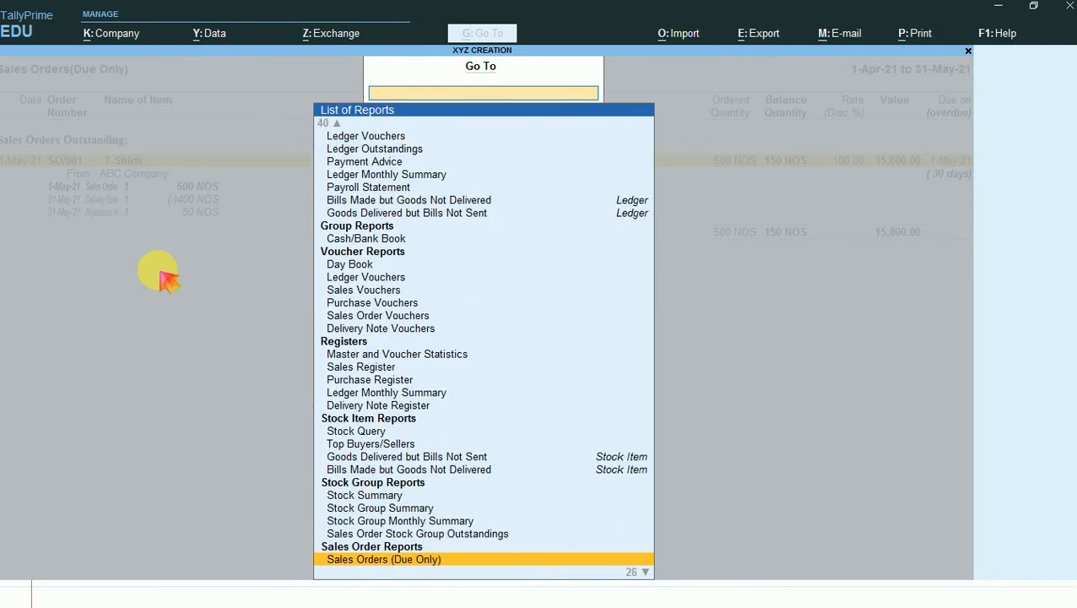
{"action": "key", "text": "Down"}
{"action": "key", "text": "Down"}
{"action": "key", "text": "Down"}
{"action": "key", "text": "Down"}
{"action": "key", "text": "Down"}
{"action": "key", "text": "Down"}
{"action": "key", "text": "Down"}
{"action": "key", "text": "Down"}
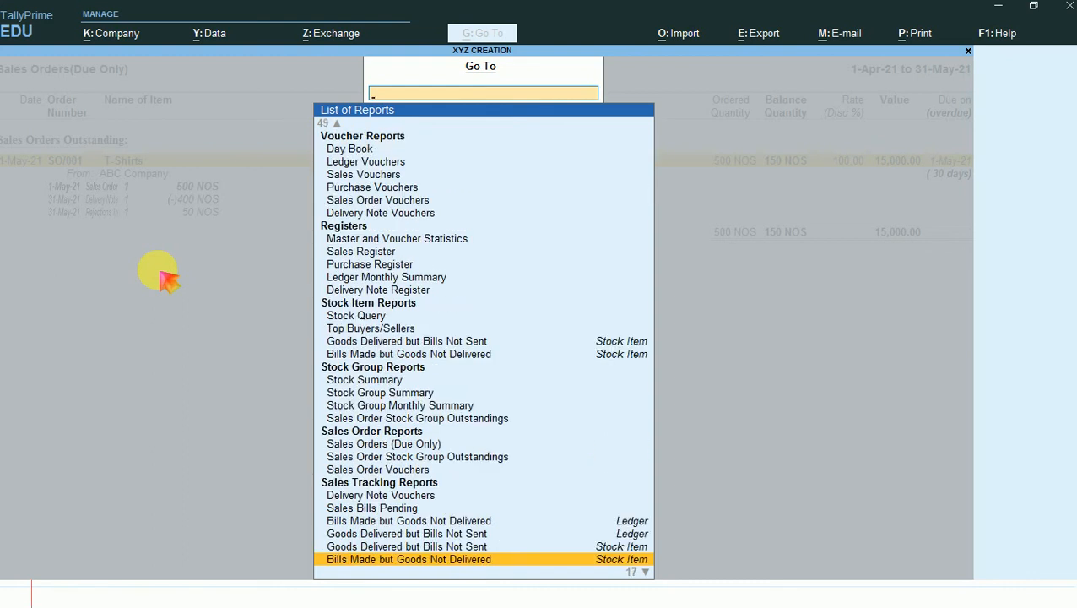
{"action": "key", "text": "Down"}
{"action": "key", "text": "Down"}
{"action": "key", "text": "Down"}
{"action": "key", "text": "Down"}
{"action": "key", "text": "Up"}
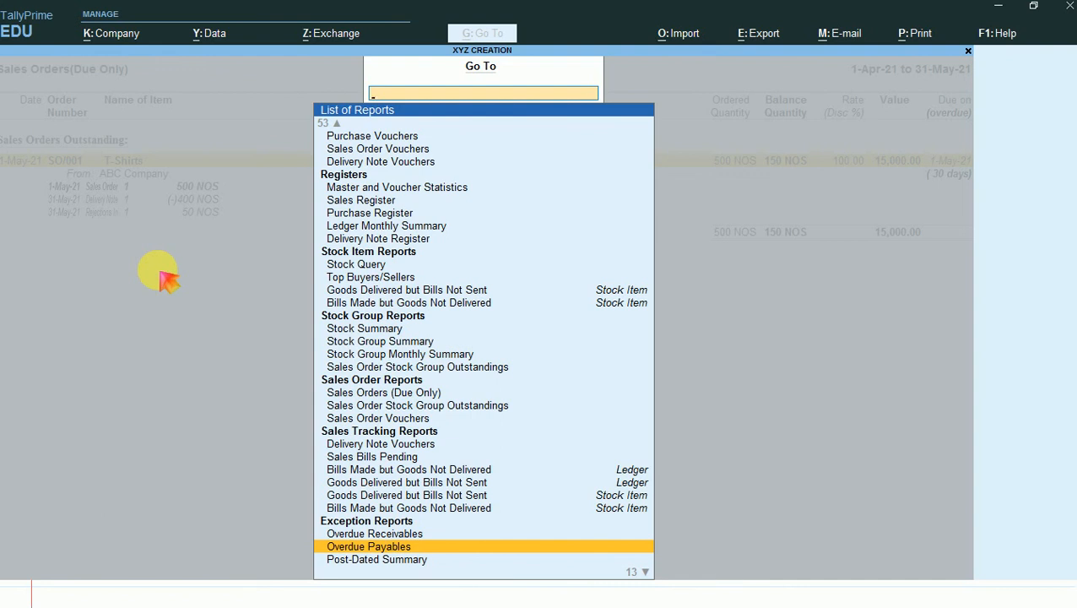
{"action": "key", "text": "Up"}
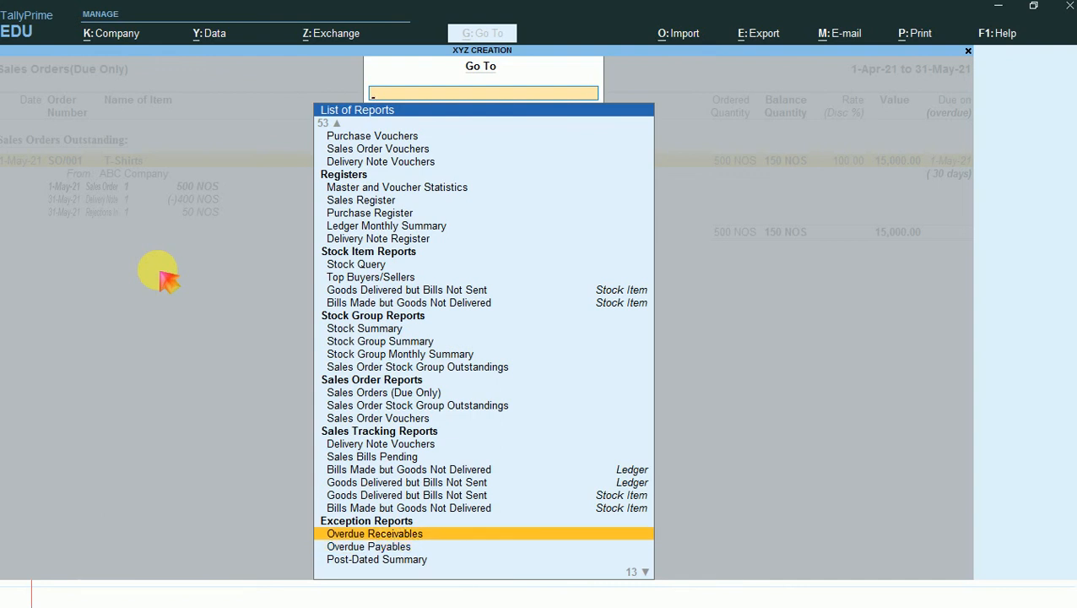
{"action": "key", "text": "Up"}
{"action": "key", "text": "Up"}
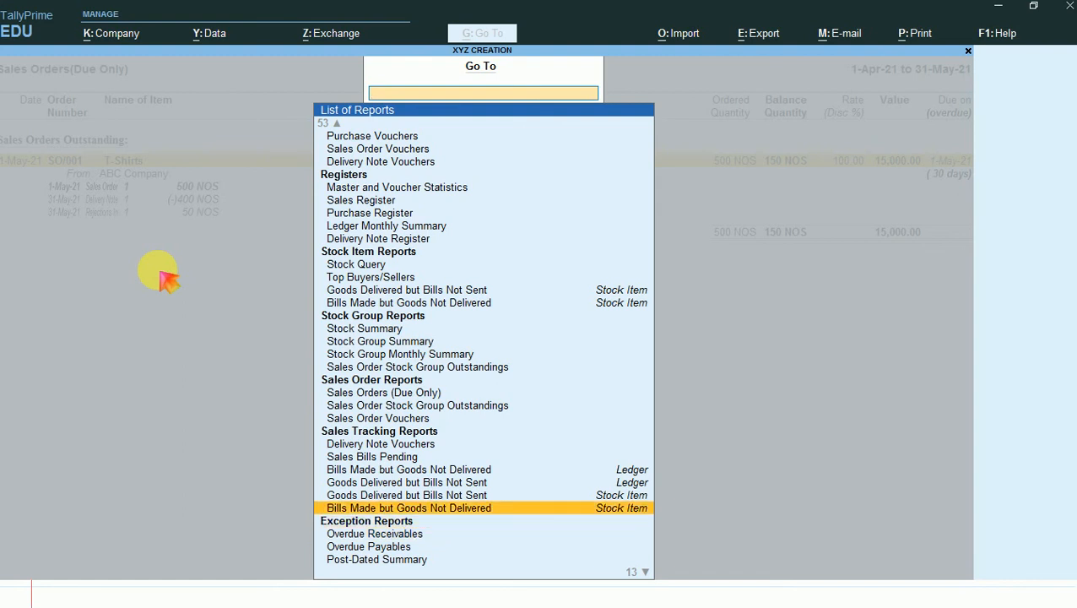
{"action": "key", "text": "Up"}
{"action": "key", "text": "Up"}
{"action": "key", "text": "Up"}
{"action": "key", "text": "Up"}
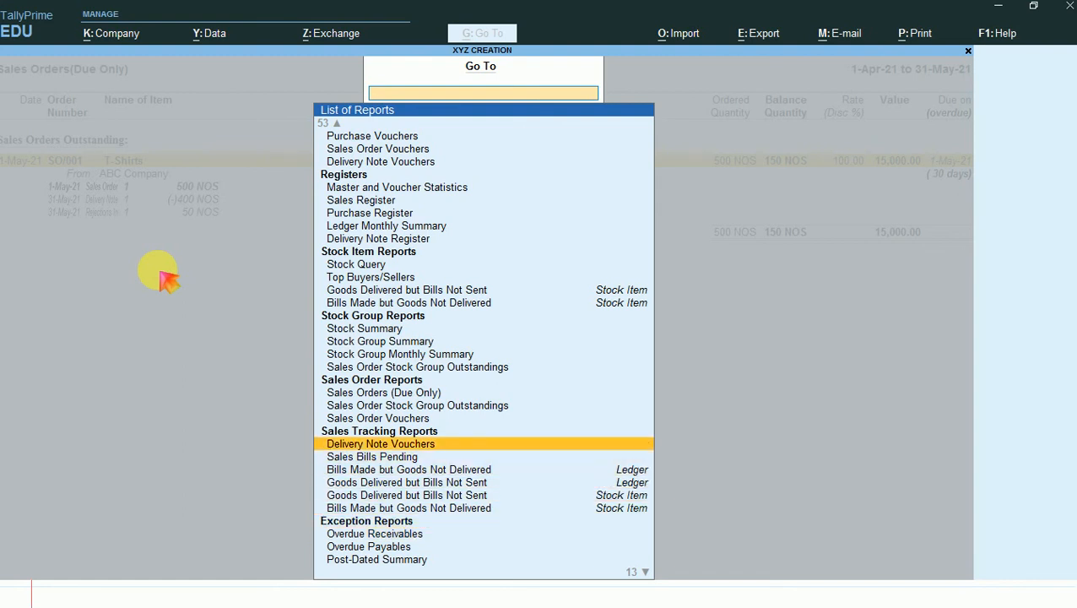
{"action": "key", "text": "Down"}
{"action": "key", "text": "Return"}
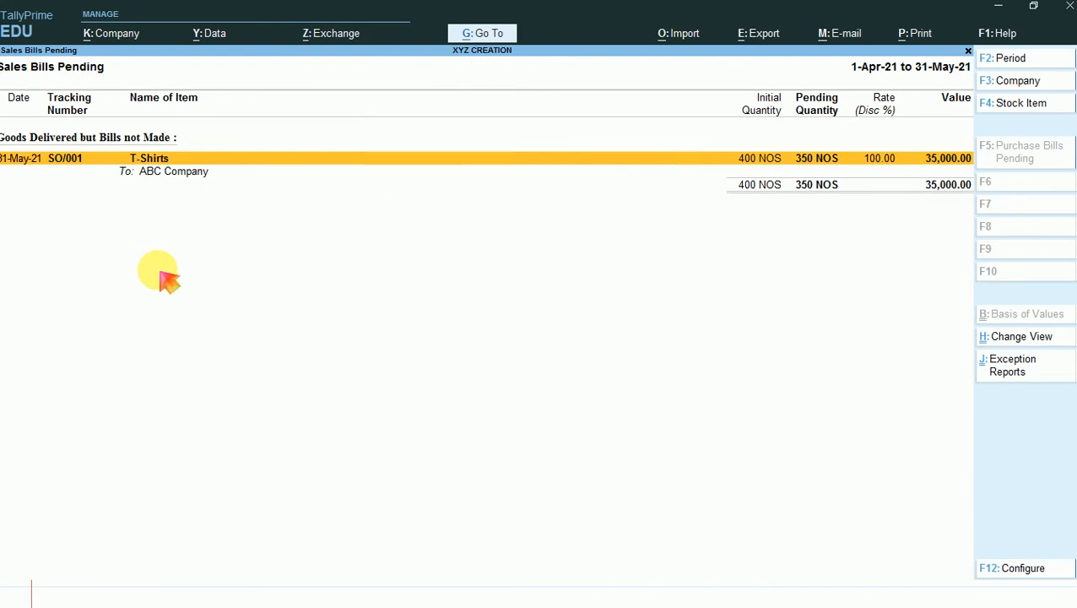
- Show the Sales Bills Pending report in detail with its individual vouchers, and return to the sales orders report
{"action": "key", "text": "alt+F5"}
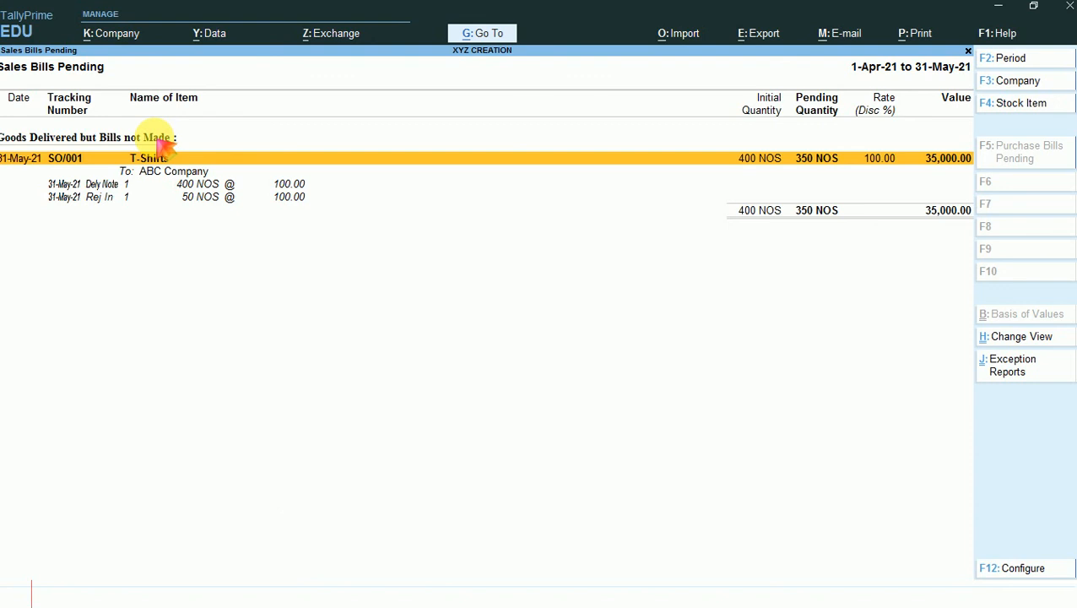
{"action": "key", "text": "Return"}
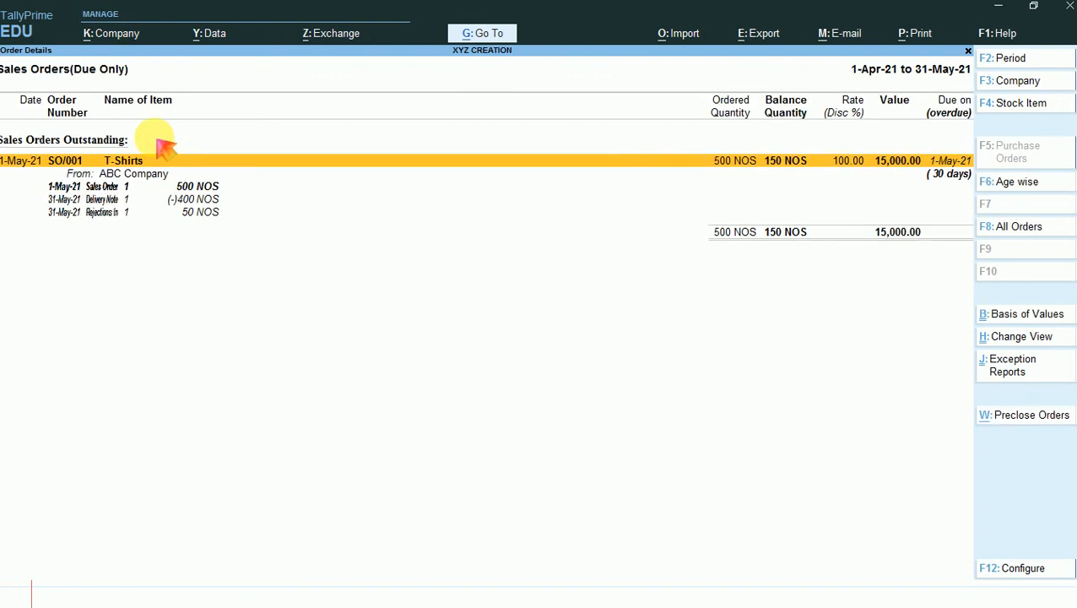
- Start a new voucher from the Rejections In line of the sales orders report and change its type to Delivery Note
{"action": "key", "text": "Down"}
{"action": "key", "text": "Down"}
{"action": "key", "text": "Down"}
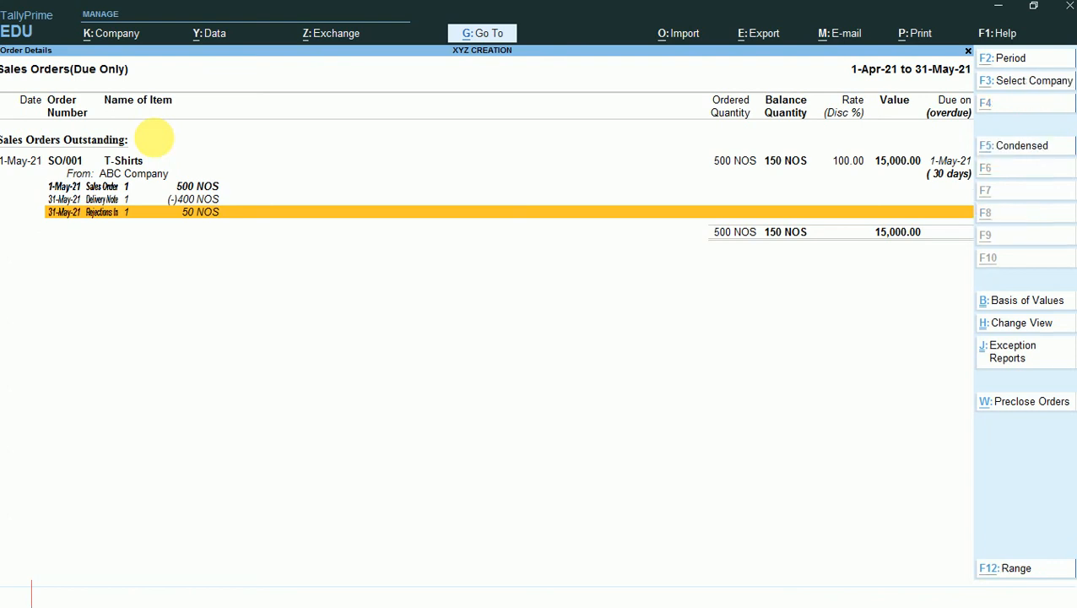
{"action": "key", "text": "alt+a"}
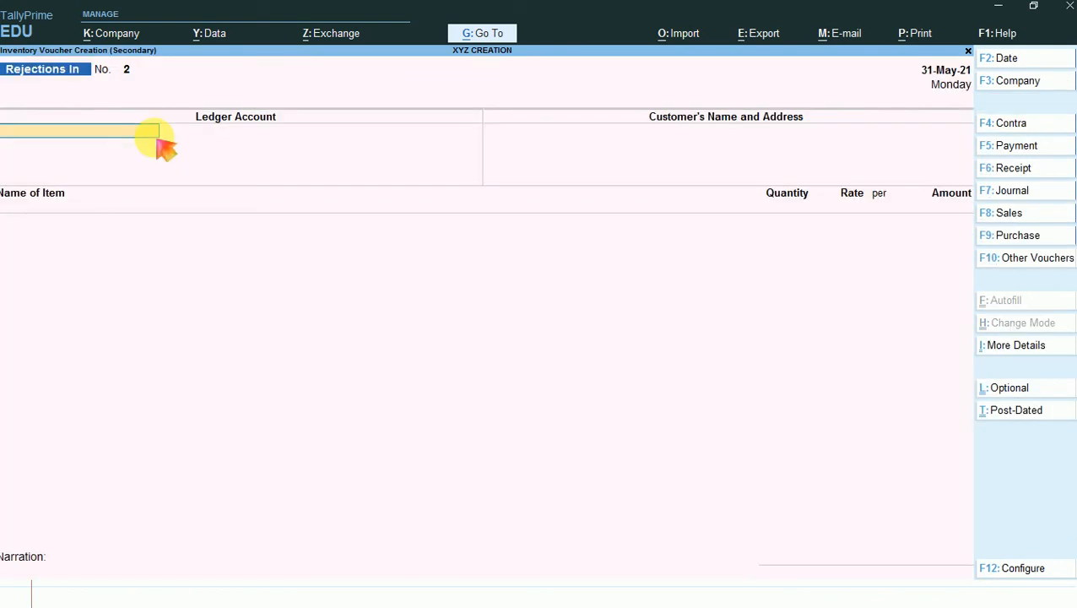
{"action": "key", "text": "F10"}
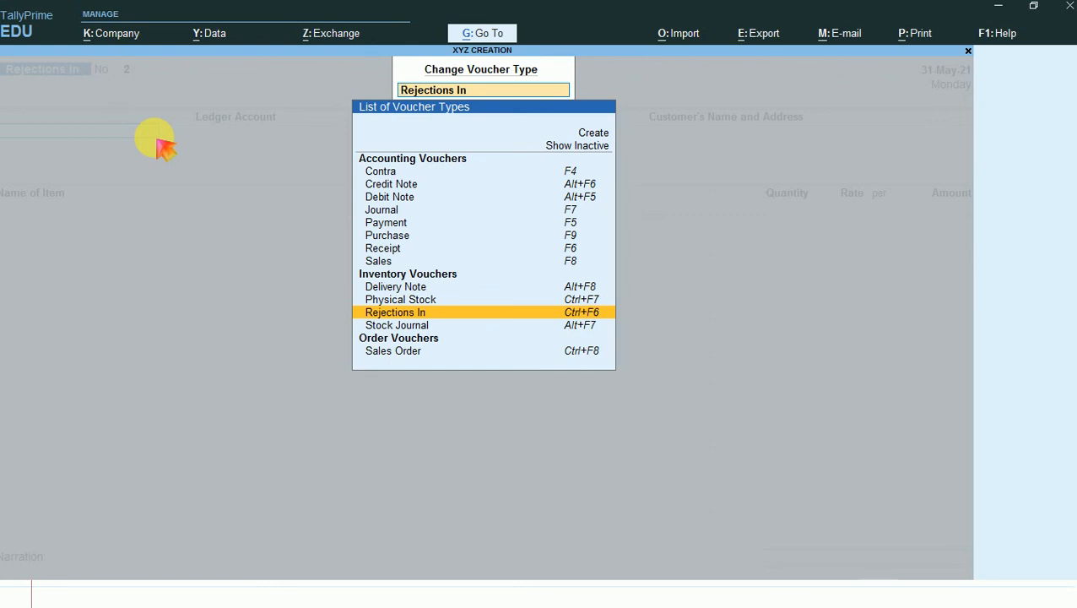
{"action": "key", "text": "Up"}
{"action": "key", "text": "Up"}
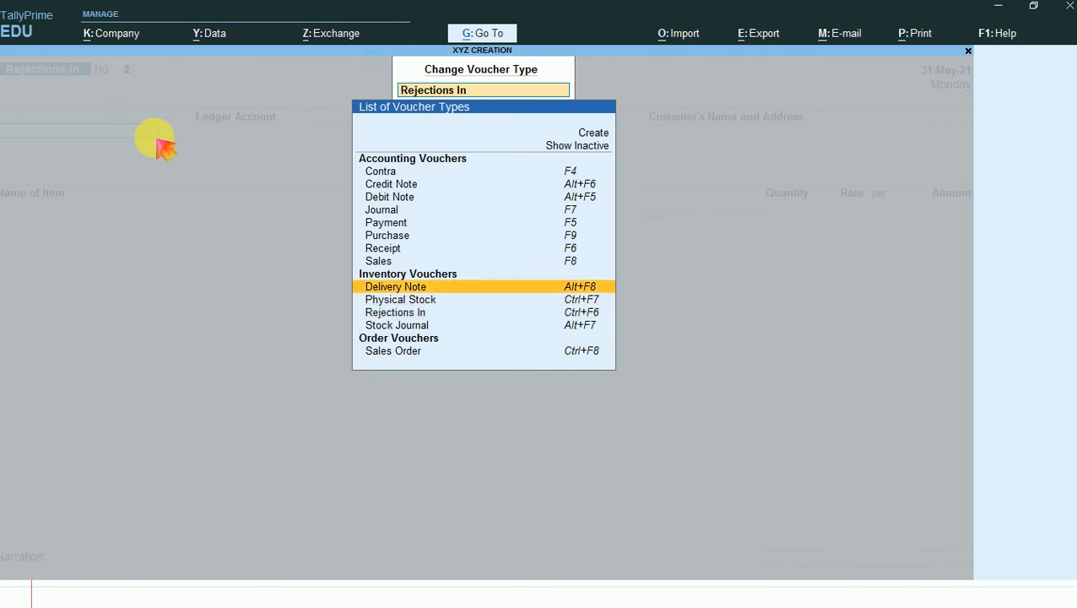
{"action": "key", "text": "Return"}
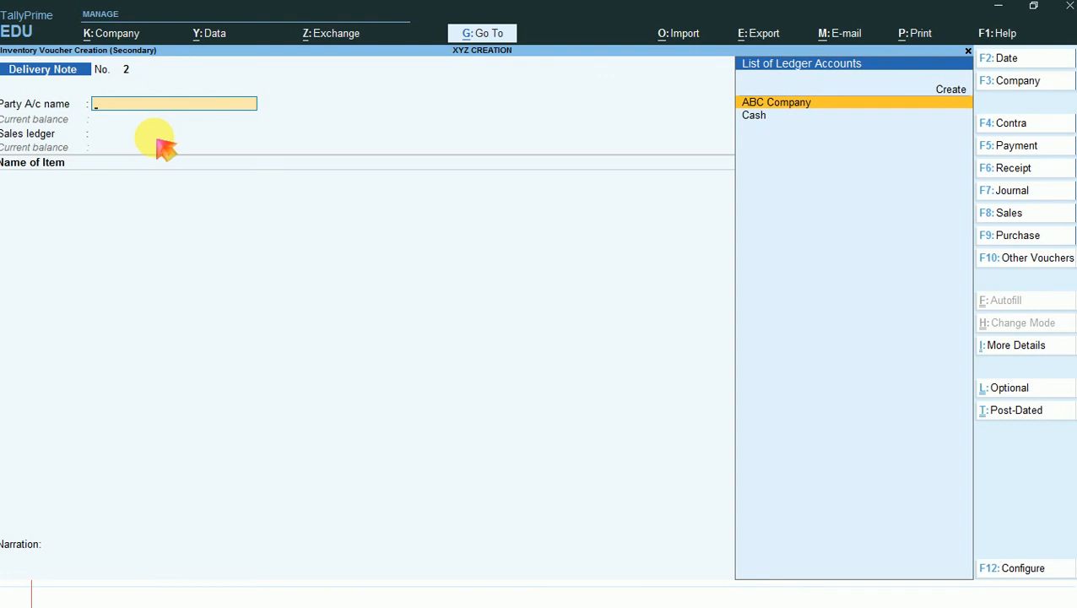
- Set the delivery note's date to 1-6-2021 and choose ABC Company as the party account
{"action": "key", "text": "F2"}
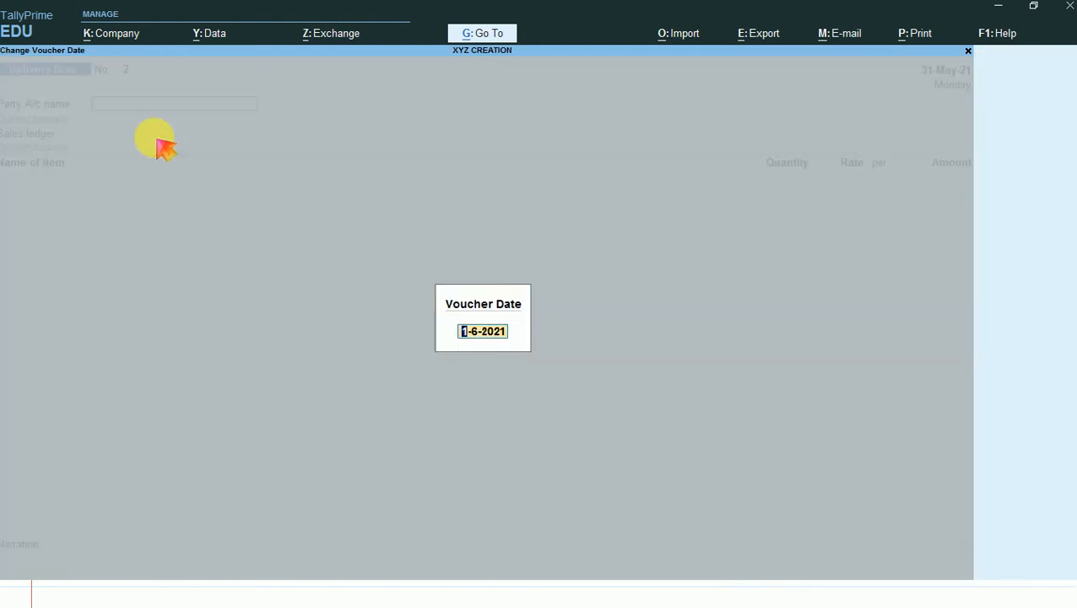
{"action": "key", "text": "Return"}
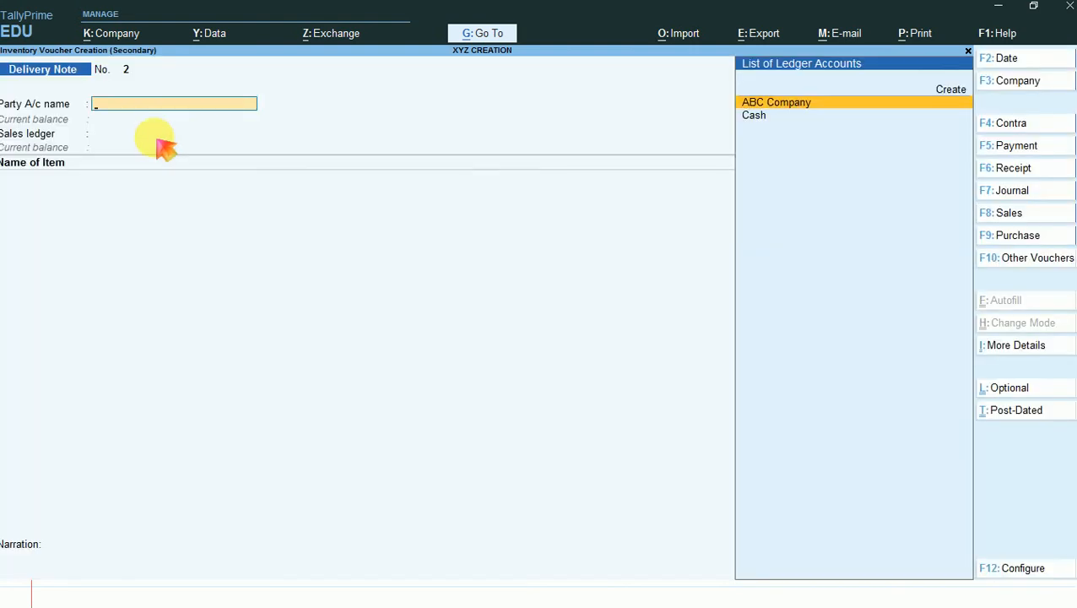
{"action": "key", "text": "Return"}
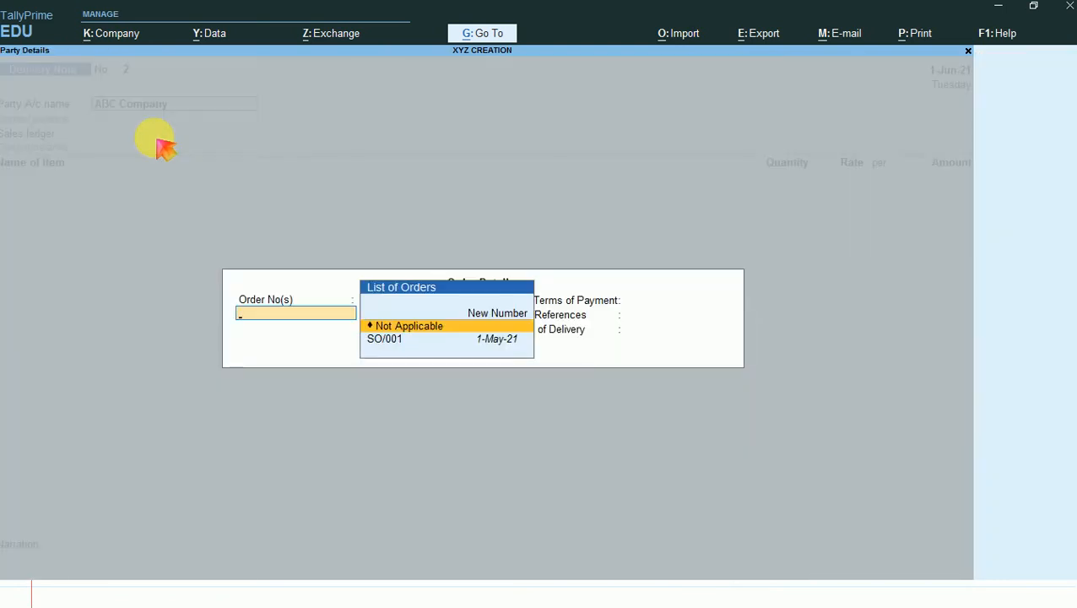
- Link the delivery note to the existing sales order dated 1-May-21 and accept the order and party details
{"action": "key", "text": "Down"}
{"action": "key", "text": "Return"}
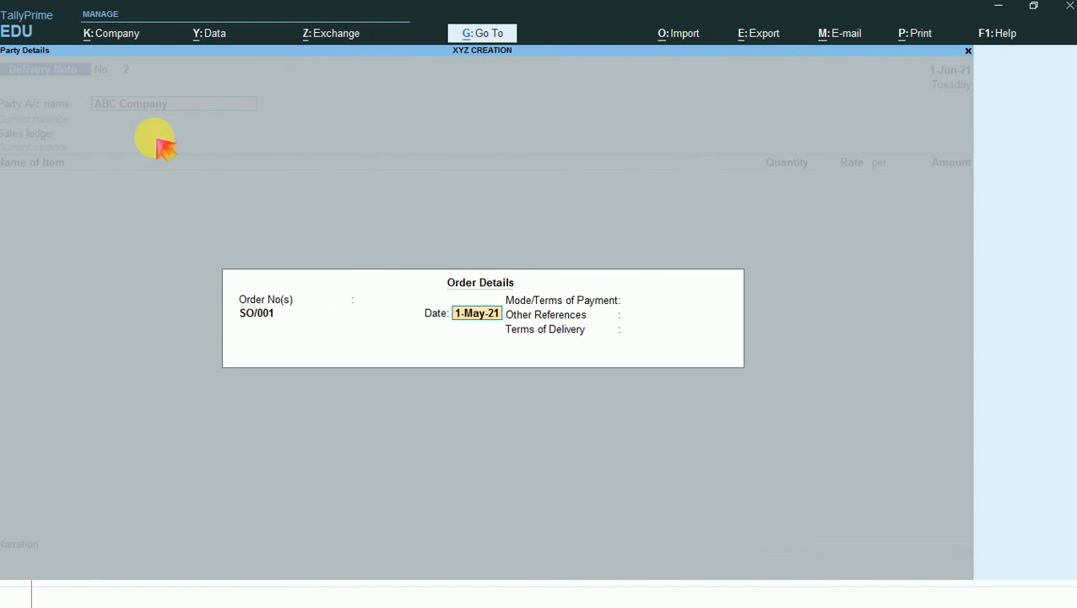
{"action": "key", "text": "Return"}
{"action": "key", "text": "Return"}
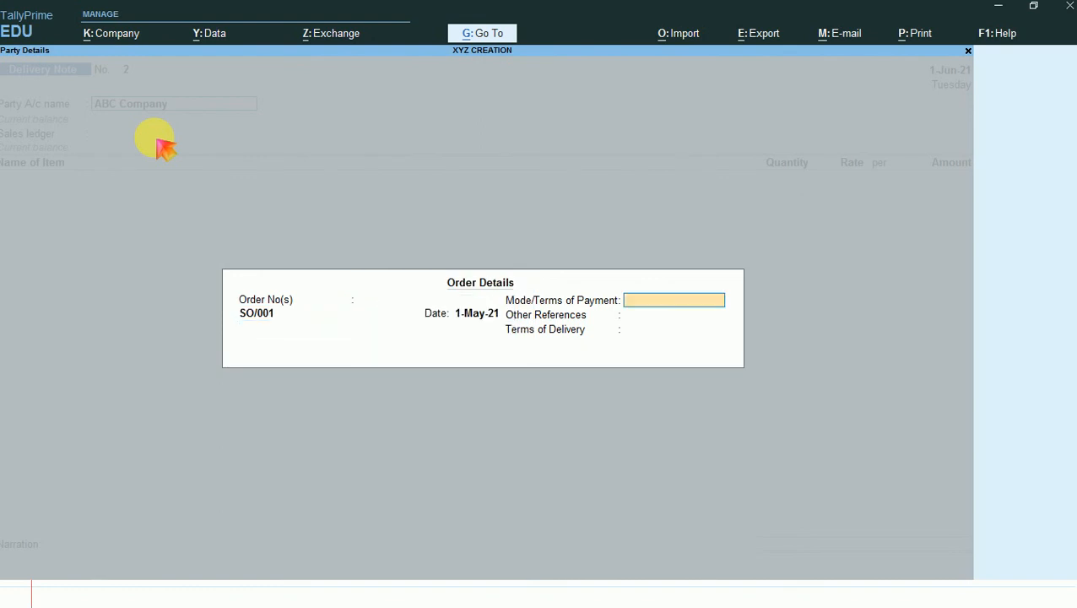
{"action": "key", "text": "Return"}
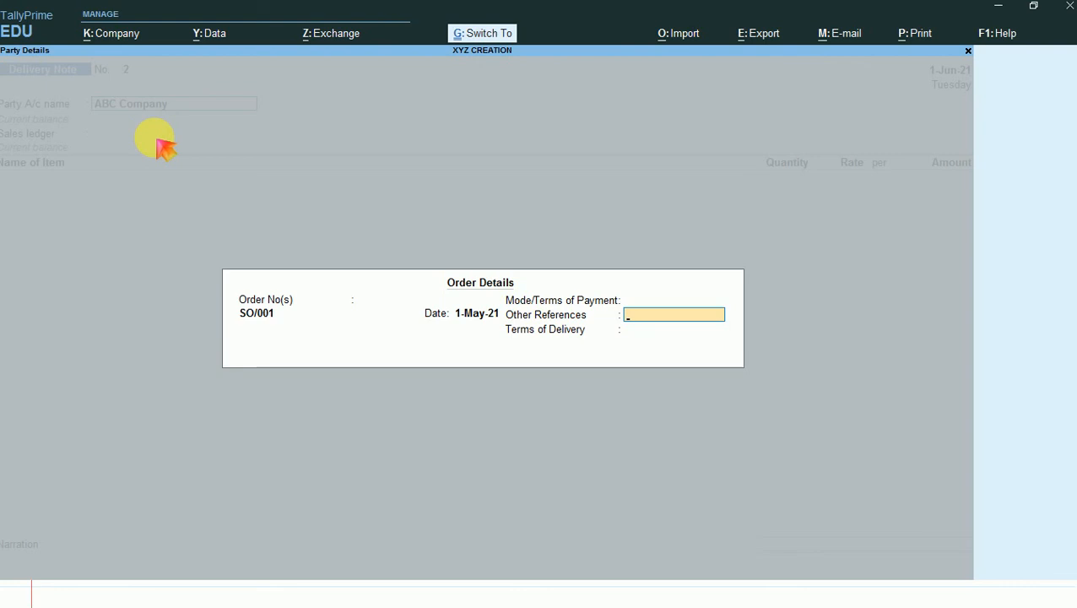
{"action": "key", "text": "ctrl+a"}
{"action": "key", "text": "ctrl+a"}
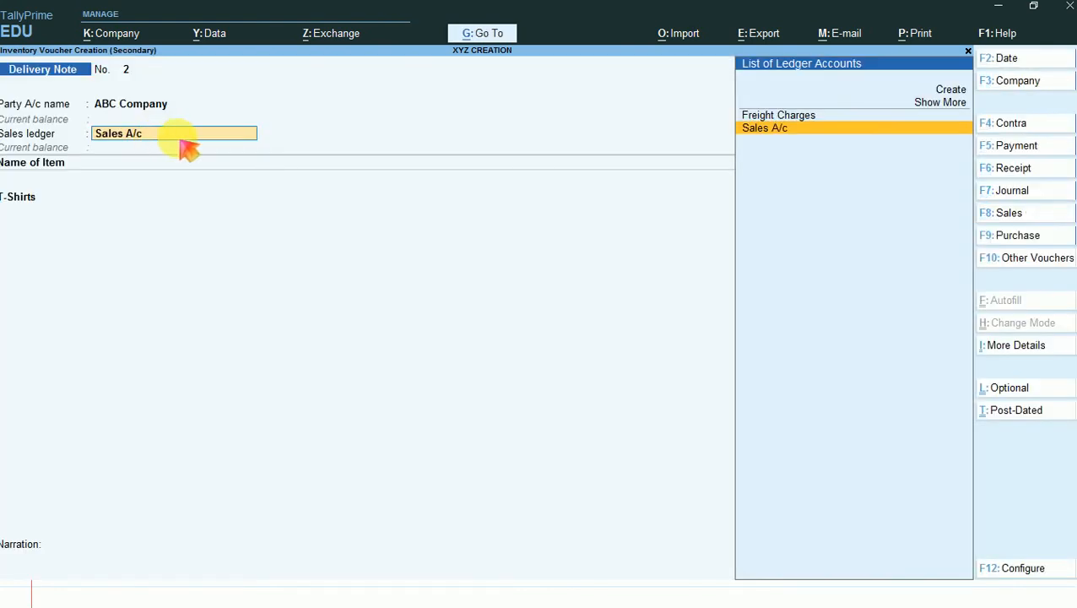
- Keep Sales A/c as the sales ledger and allocate 150 NOS of T-Shirts to the existing tracking number dated 31-May-21
{"action": "key", "text": "Return"}
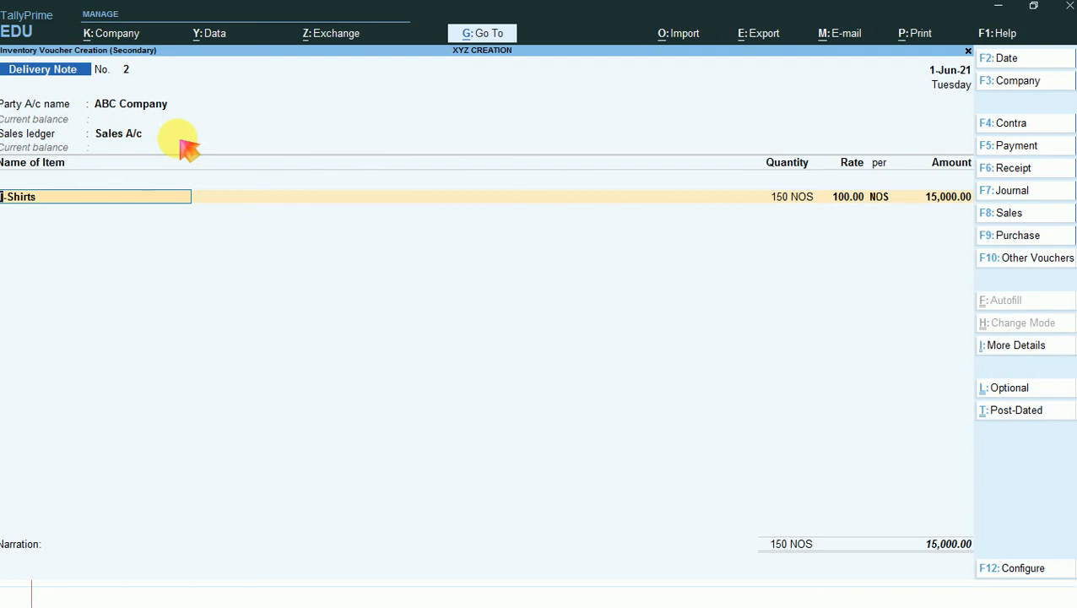
{"action": "key", "text": "Return"}
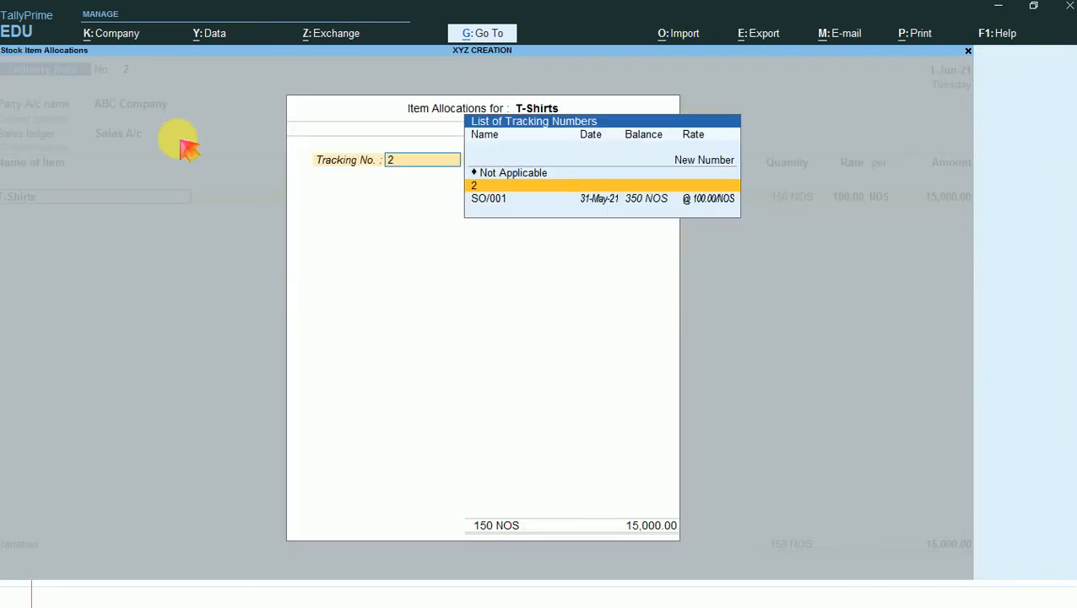
{"action": "key", "text": "Down"}
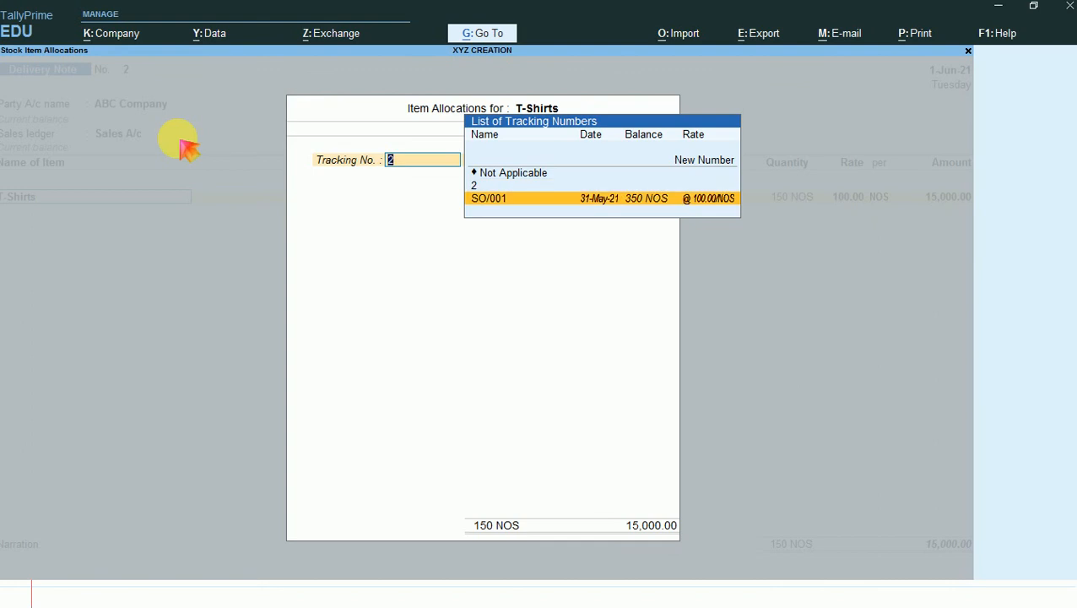
{"action": "key", "text": "Return"}
{"action": "key", "text": "Return"}
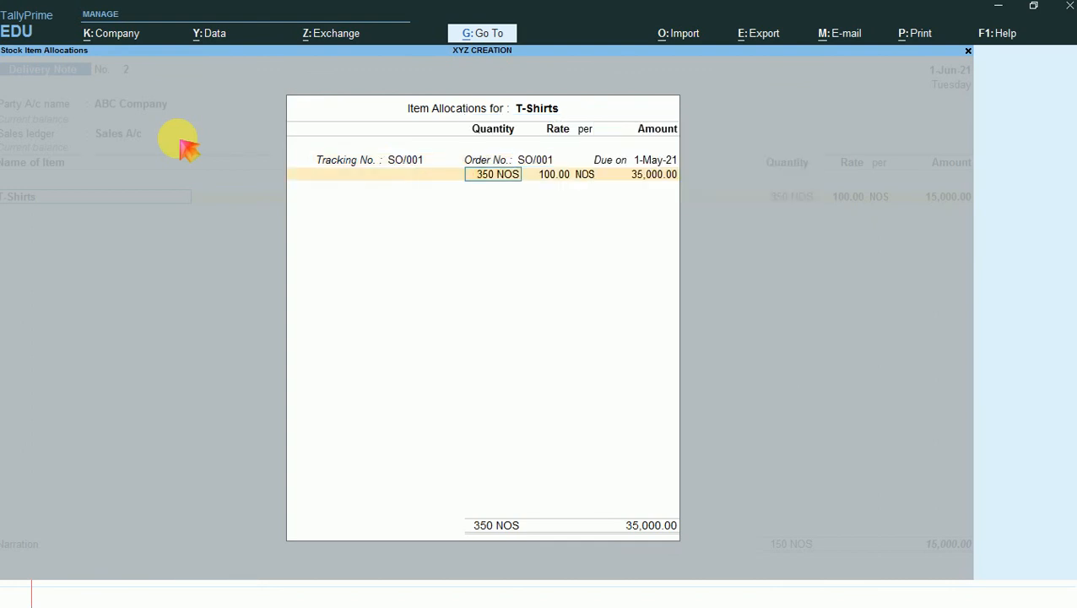
{"action": "type", "text": "150"}
{"action": "key", "text": "Return"}
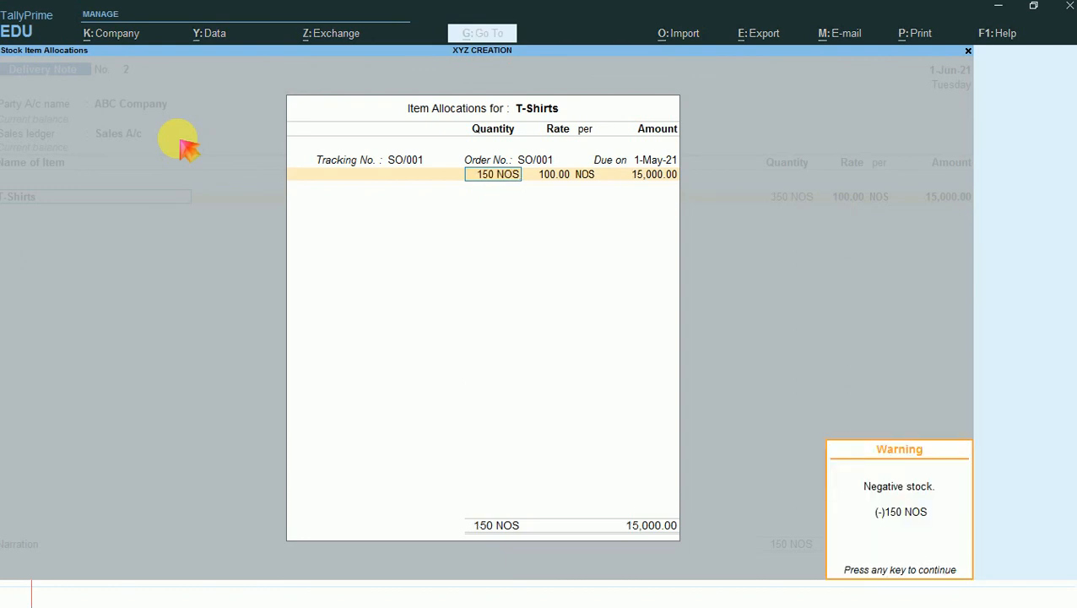
{"action": "key", "text": "Return"}
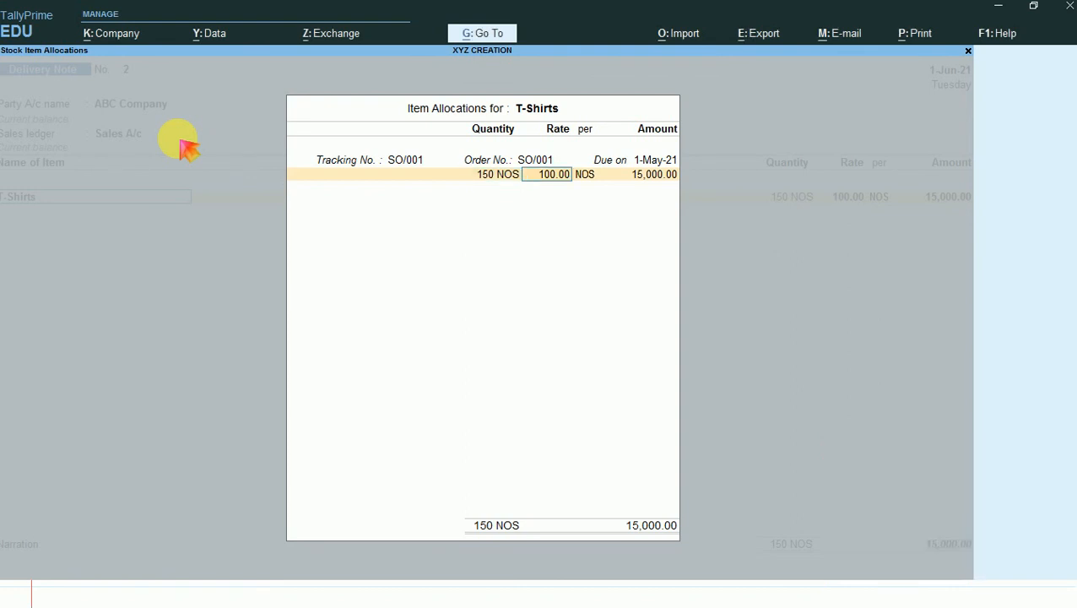
{"action": "key", "text": "BackSpace"}
{"action": "key", "text": "Escape"}
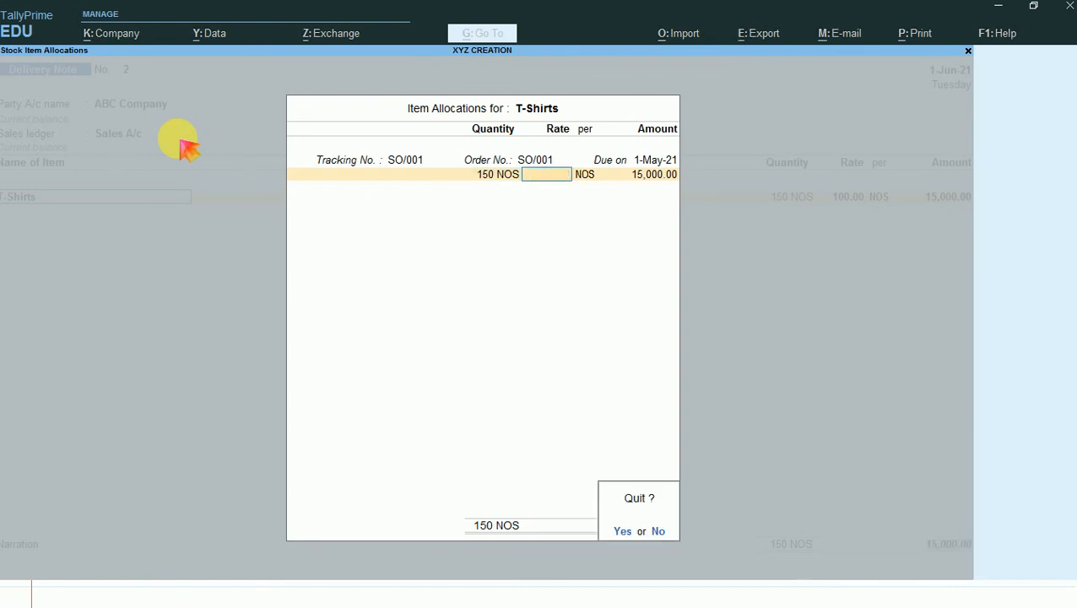
{"action": "key", "text": "Return"}
{"action": "key", "text": "Return"}
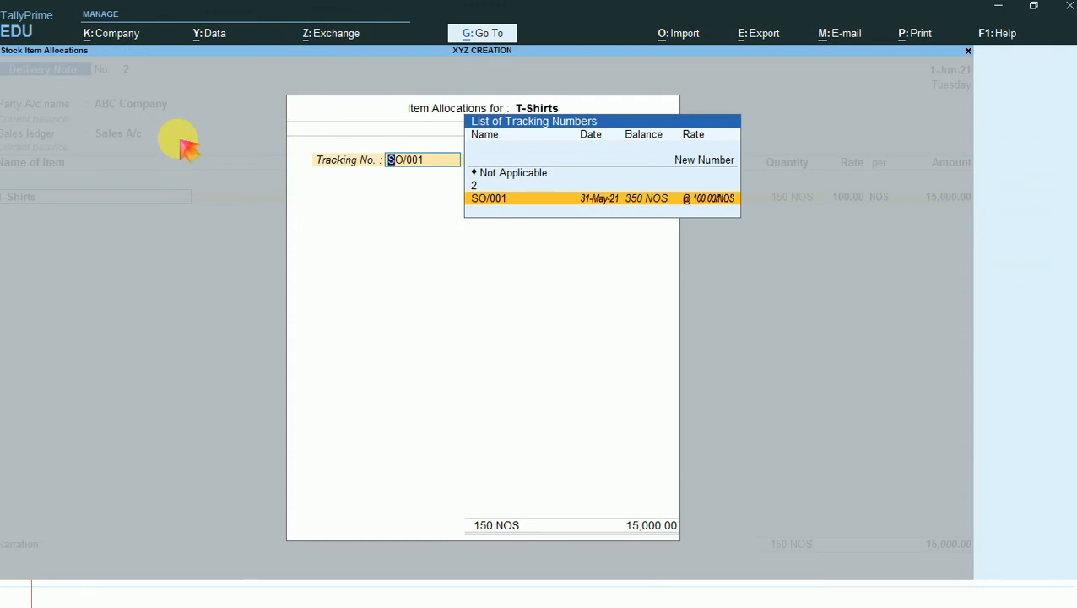
- Reopen the T-Shirts item allocation and accept it with the 31-May-21 tracking number, the 1-May-21 order, 150 NOS and rate 100.00
{"action": "key", "text": "Return"}
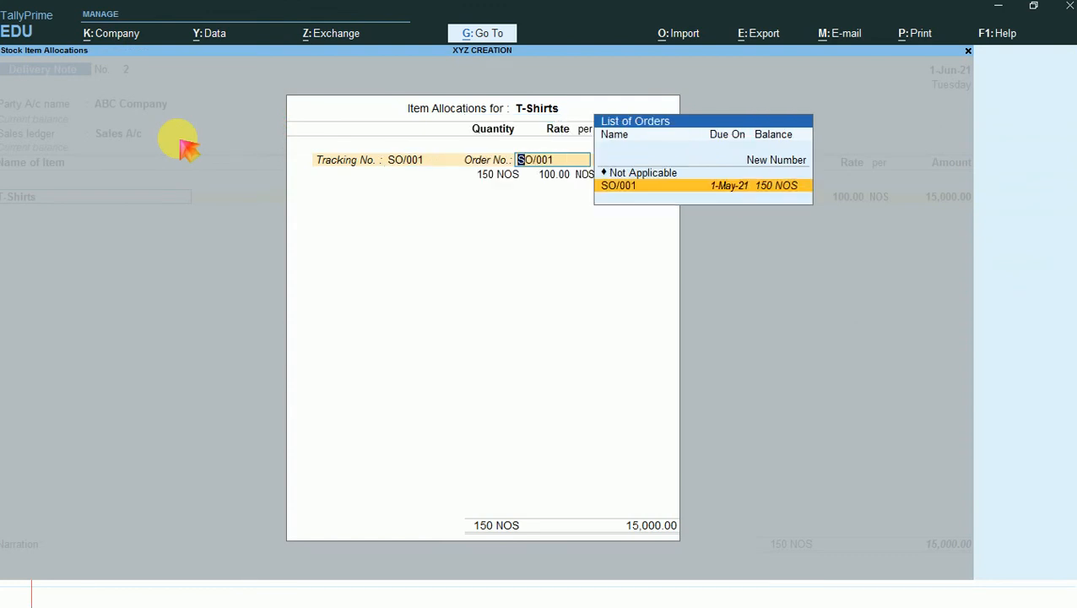
{"action": "key", "text": "Return"}
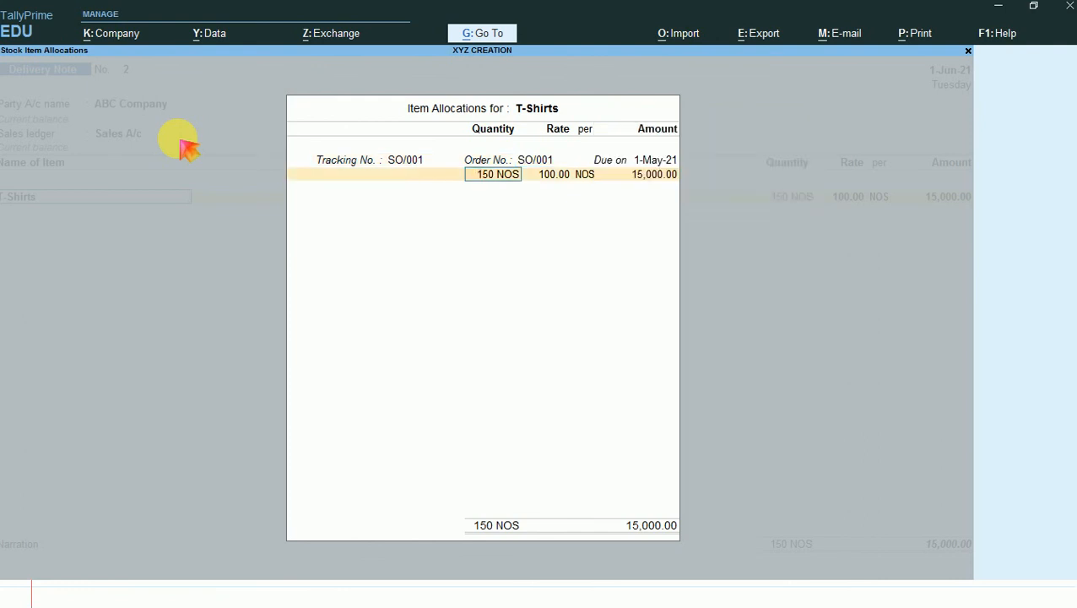
{"action": "key", "text": "Return"}
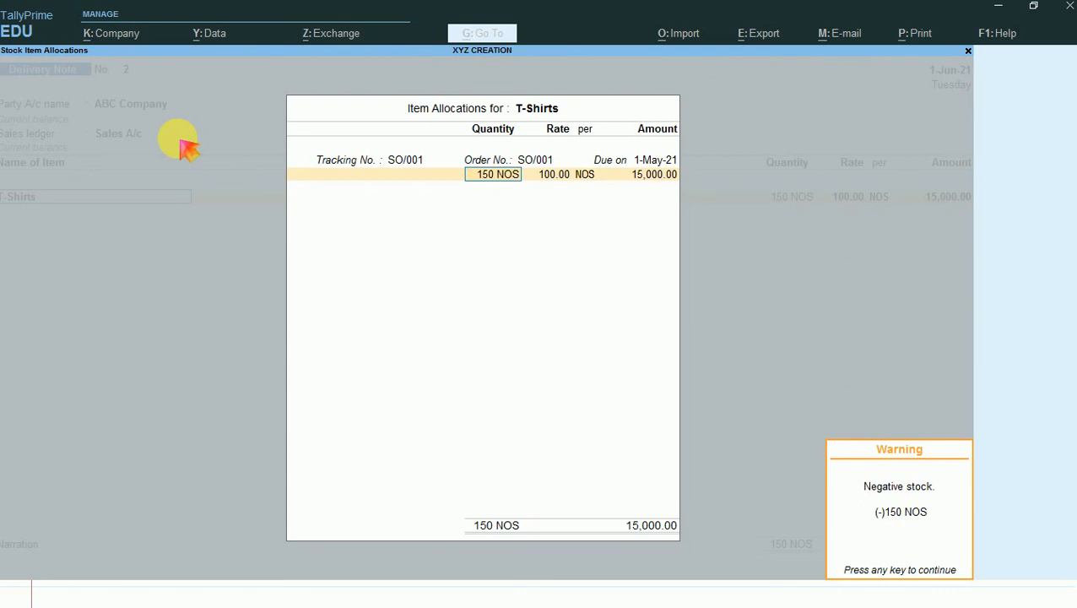
{"action": "key", "text": "Return"}
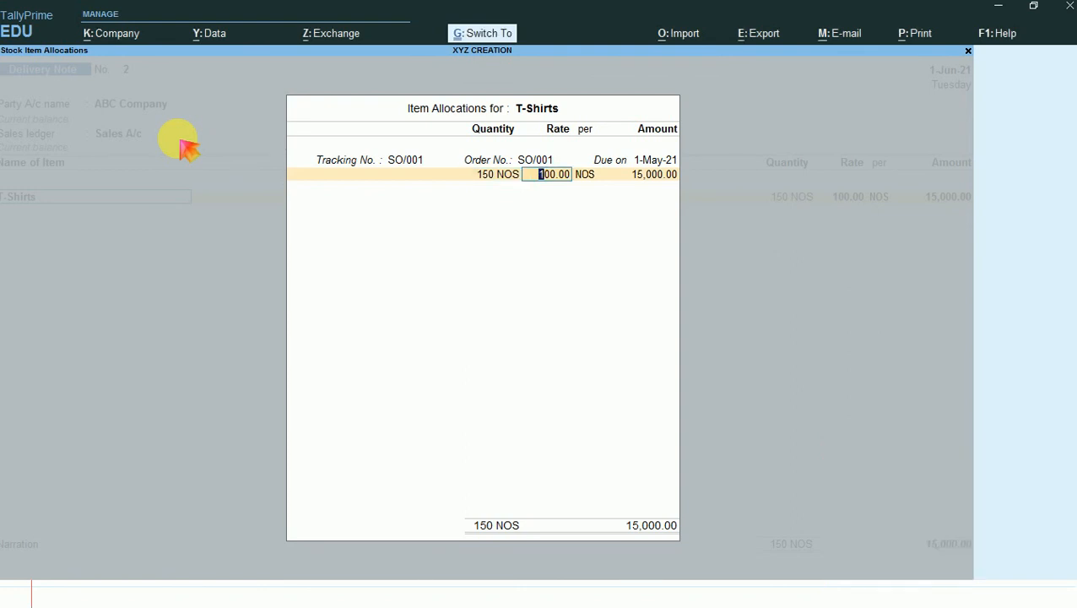
{"action": "key", "text": "ctrl+a"}
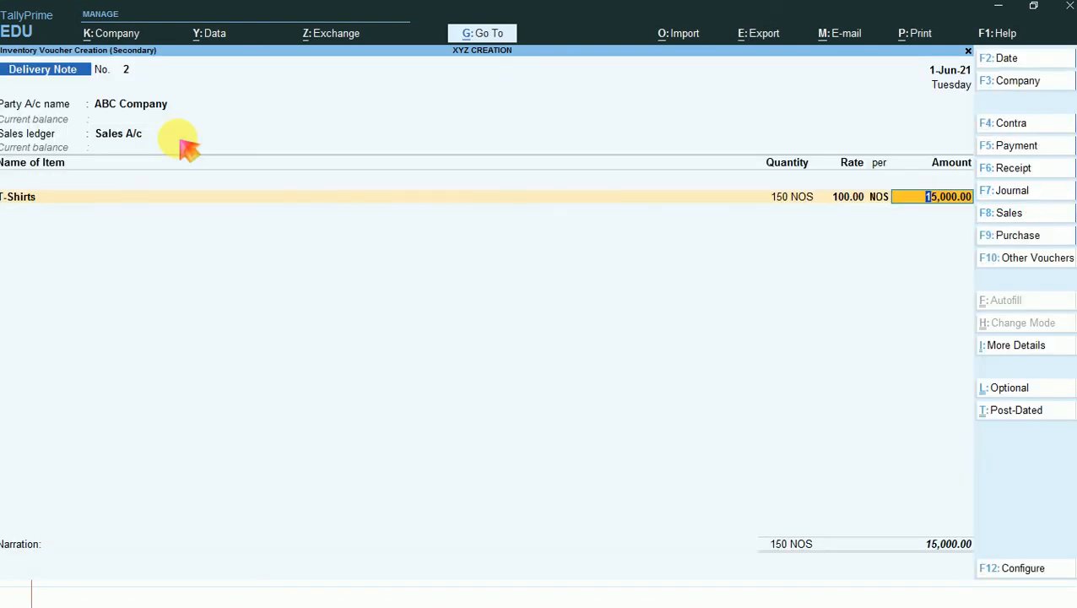
- End the item list after T-Shirts and save the delivery note
{"action": "key", "text": "Return"}
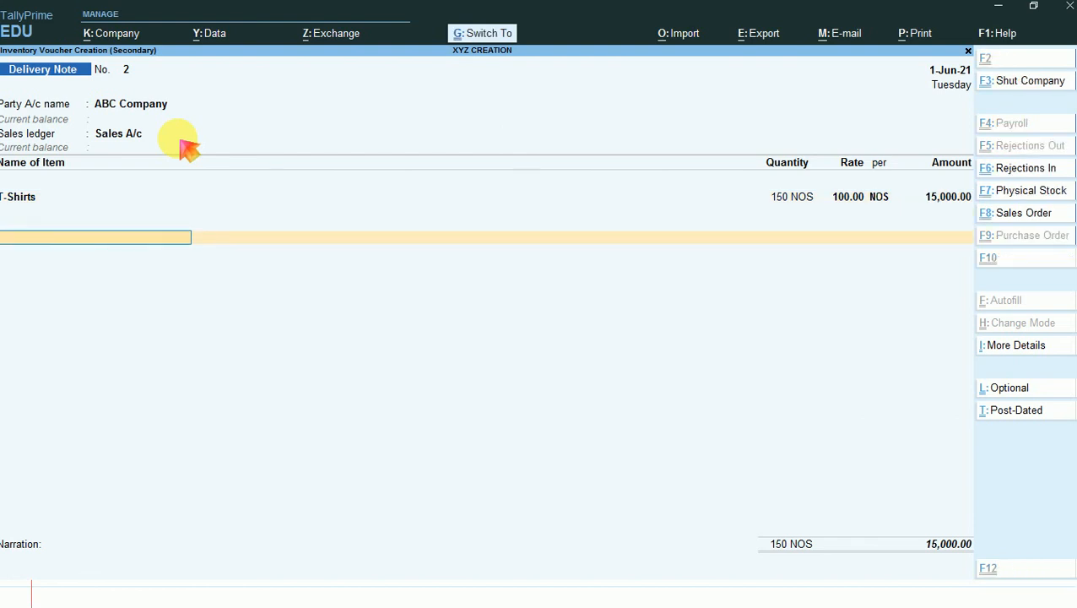
{"action": "key", "text": "ctrl+a"}
{"action": "key", "text": "Return"}
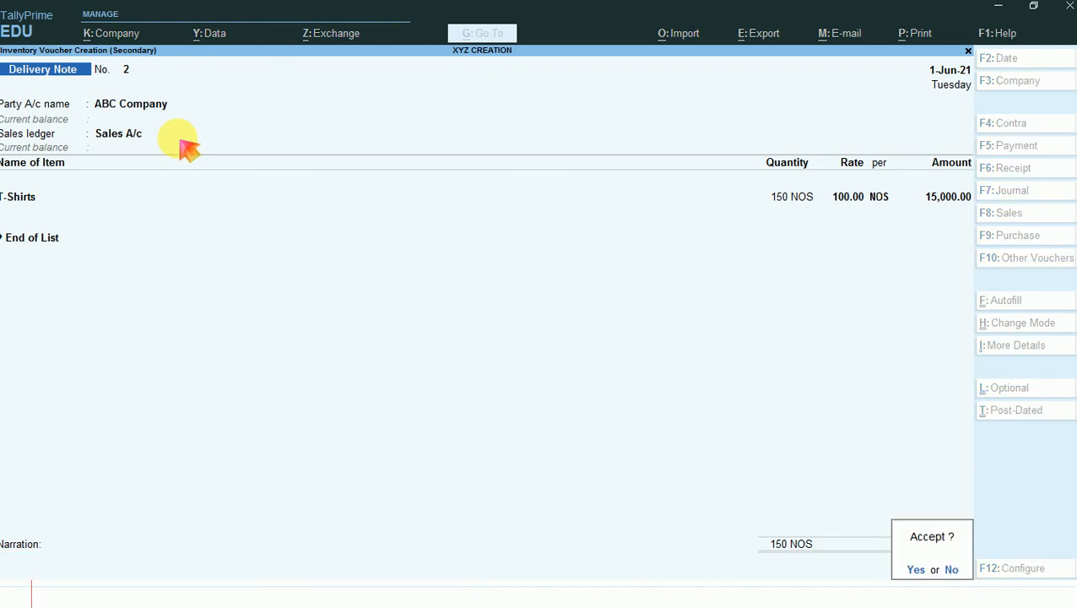
{"action": "key", "text": "Return"}
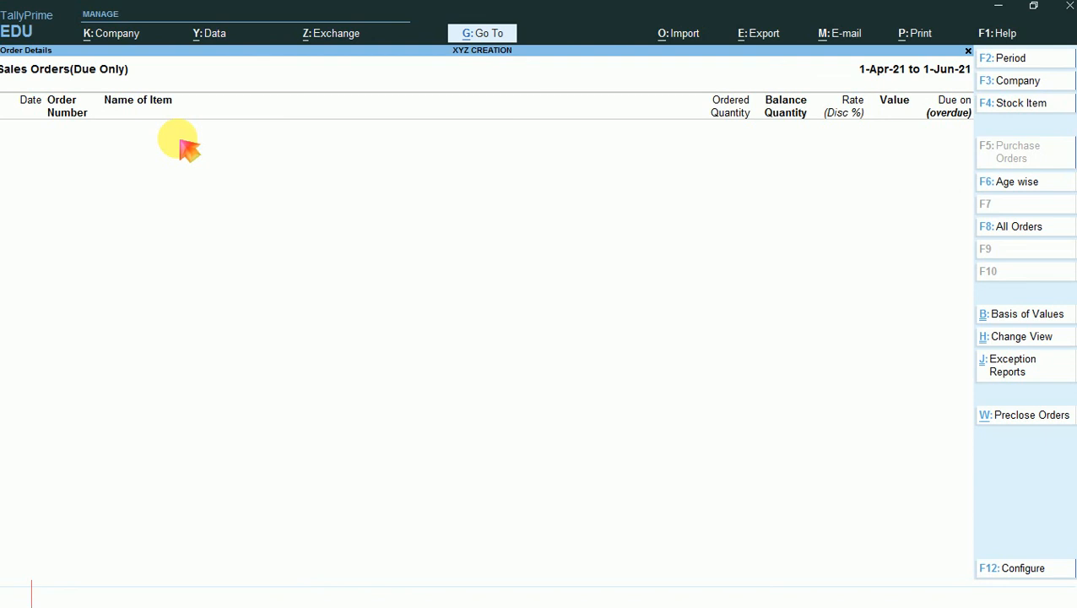
- Configure the sales orders report to show cleared sales orders and go through the vouchers listed under the T-Shirts order
{"action": "key", "text": "F12"}
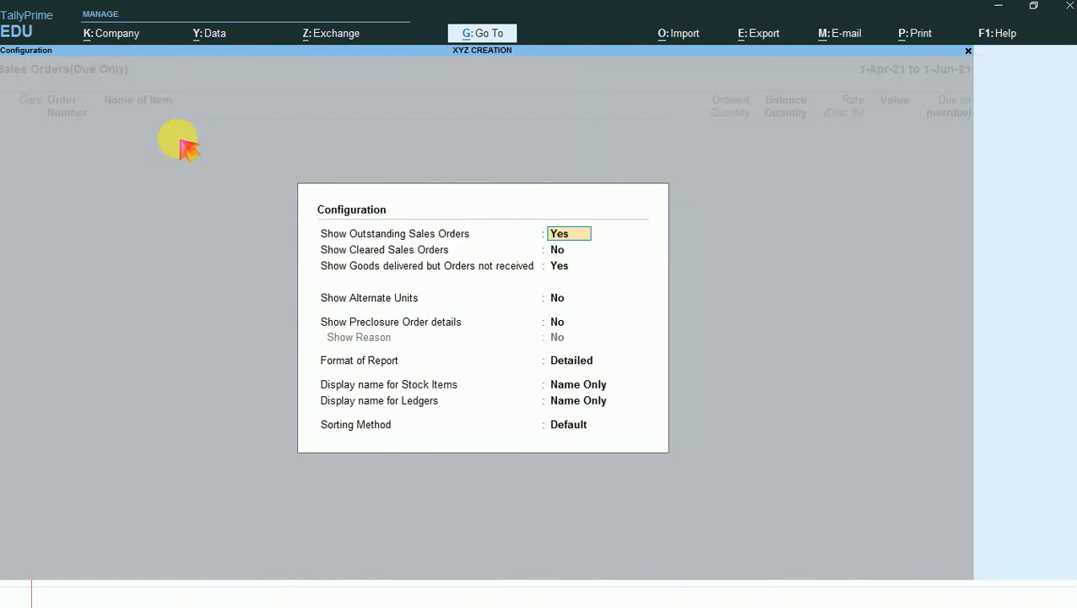
{"action": "key", "text": "Return"}
{"action": "type", "text": "y"}
{"action": "key", "text": "Return"}
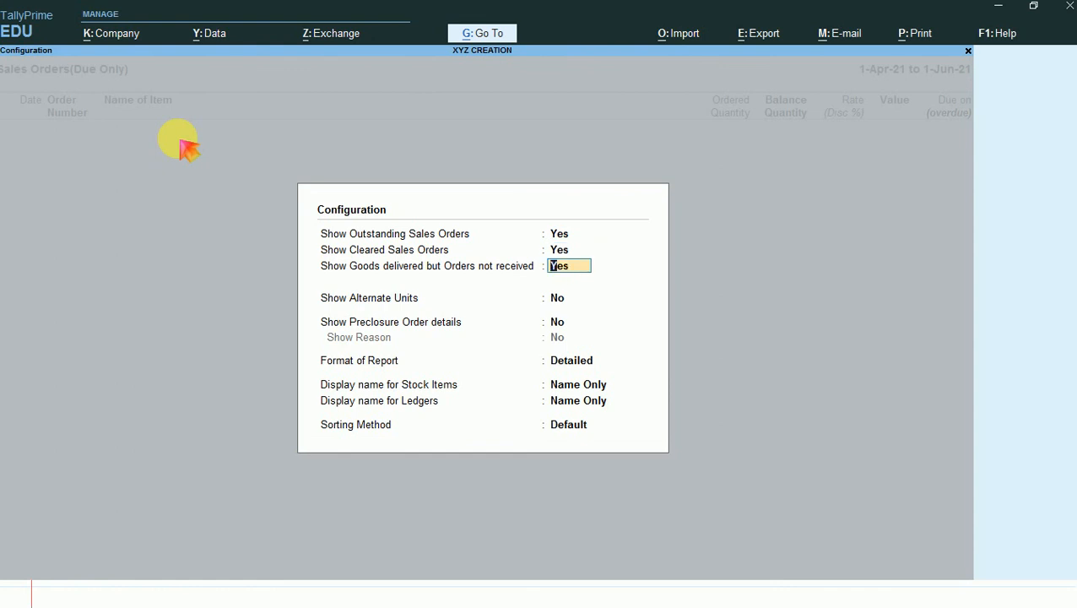
{"action": "key", "text": "ctrl+a"}
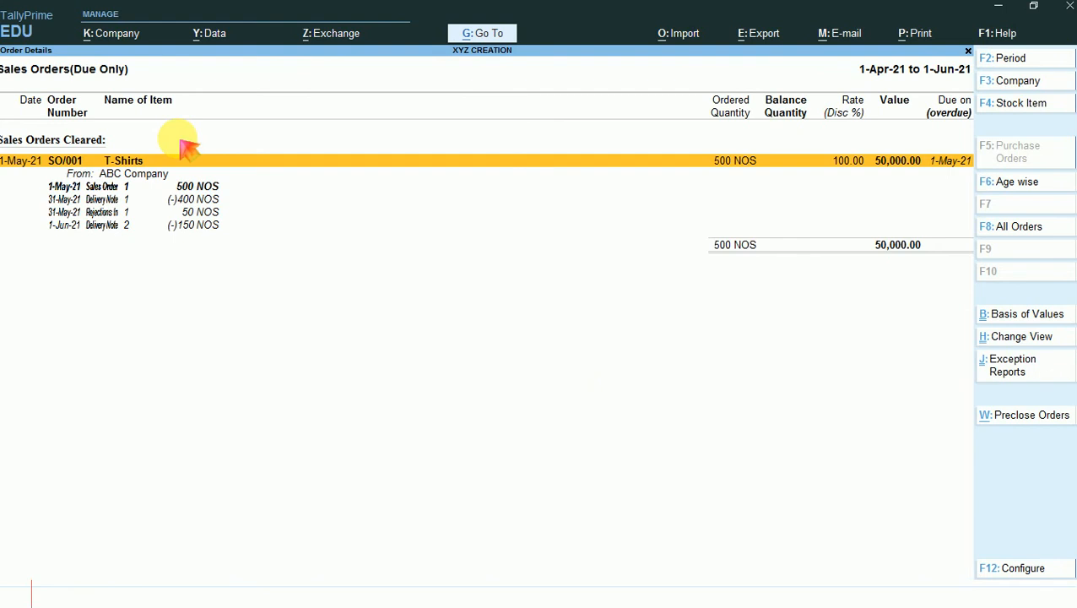
{"action": "key", "text": "Down"}
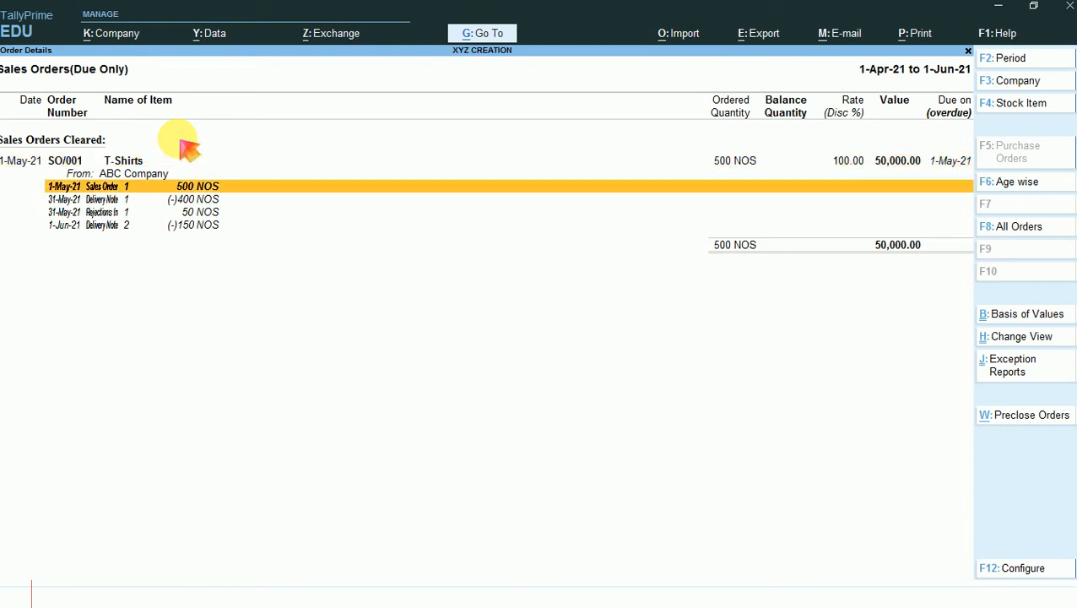
{"action": "key", "text": "Down"}
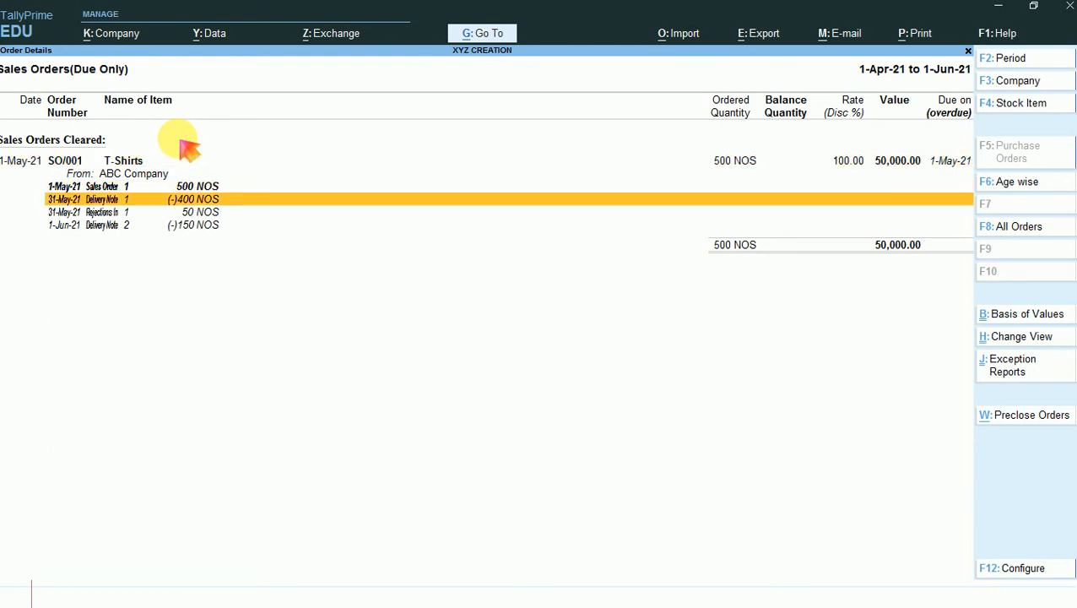
{"action": "key", "text": "Down"}
{"action": "key", "text": "Down"}
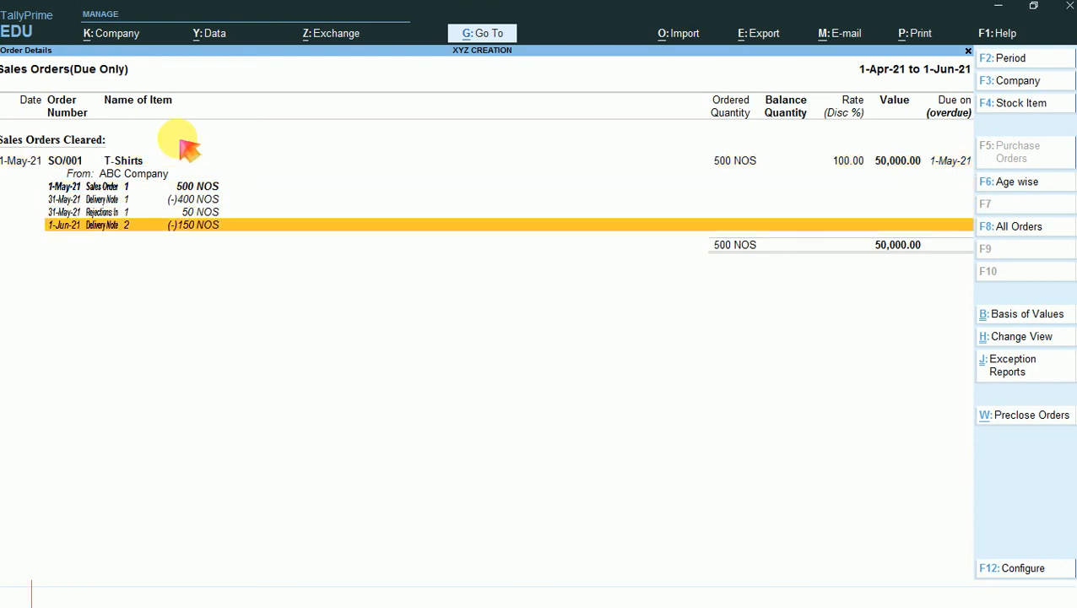
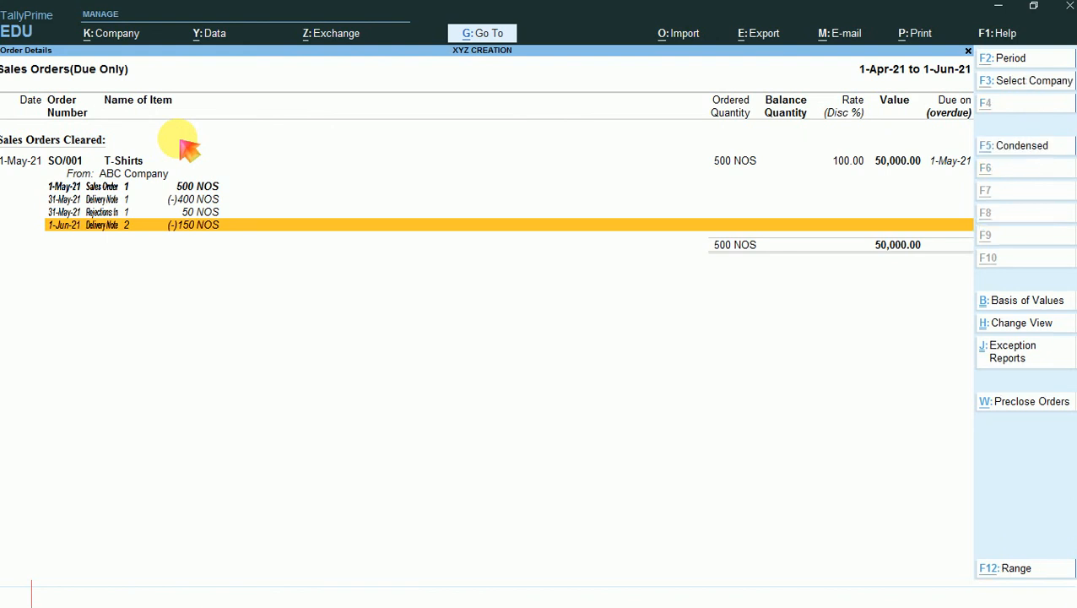
- Start a sales voucher for ABC Company against the delivery note tracking number dated 31-May-21
{"action": "key", "text": "alt+c"}
{"action": "key", "text": "F8"}
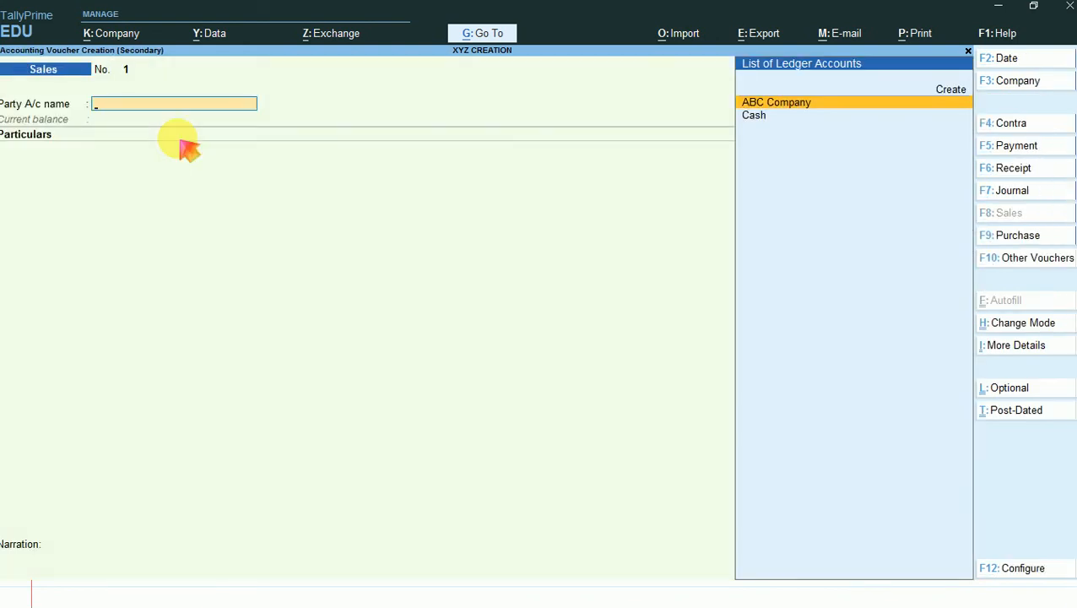
{"action": "key", "text": "Return"}
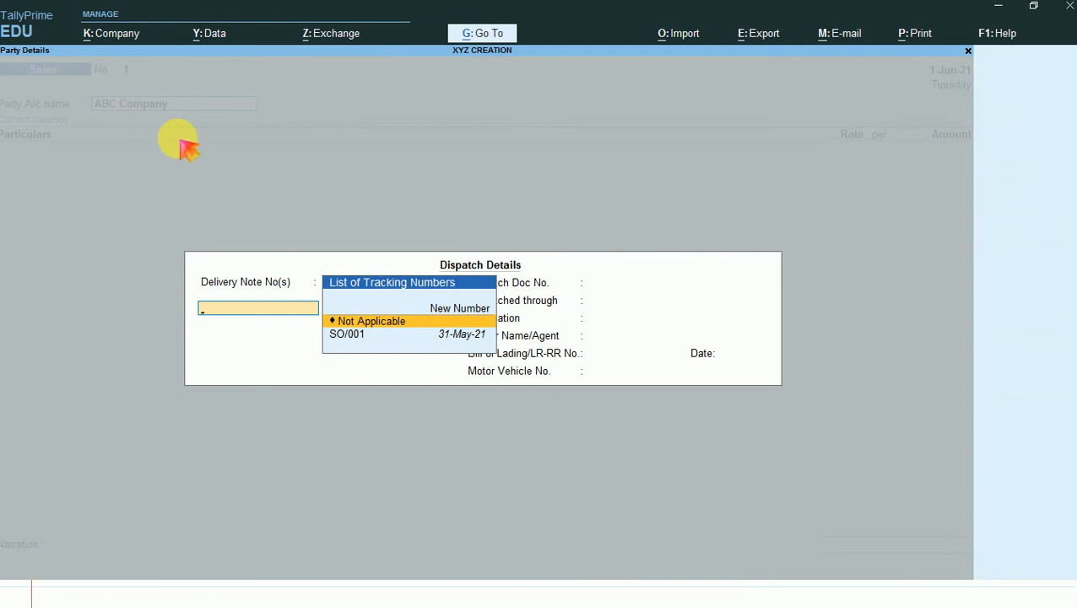
{"action": "key", "text": "Down"}
{"action": "key", "text": "Return"}
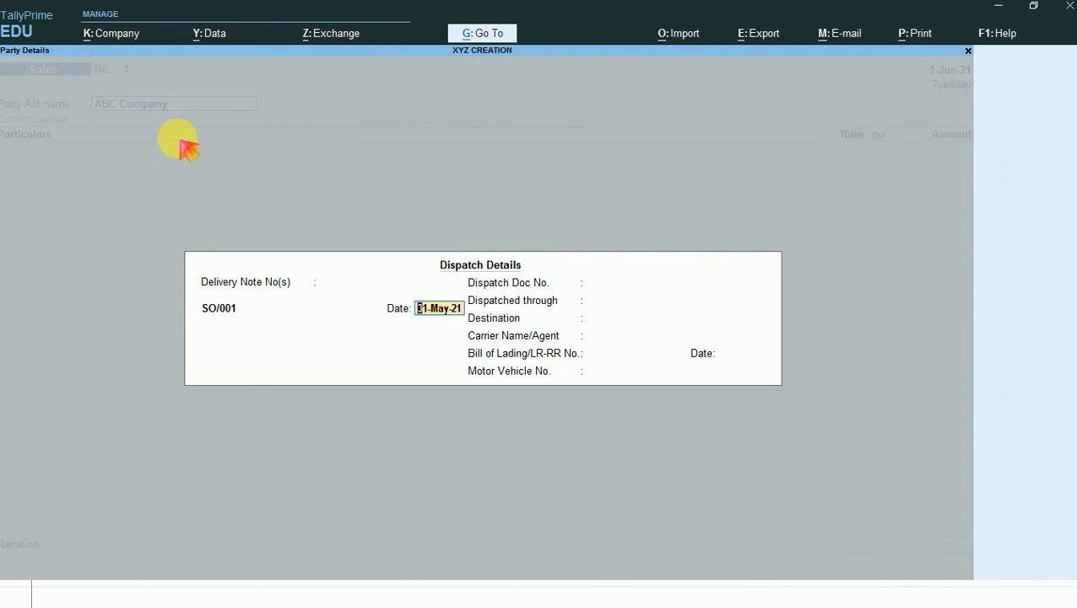
- Keep the 31-May-21 delivery note date, leave the other dispatch details blank and accept the party details for ABC Company
{"action": "key", "text": "Return"}
{"action": "key", "text": "Return"}
{"action": "key", "text": "Return"}
{"action": "key", "text": "Return"}
{"action": "key", "text": "Return"}
{"action": "key", "text": "Return"}
{"action": "key", "text": "Return"}
{"action": "key", "text": "Return"}
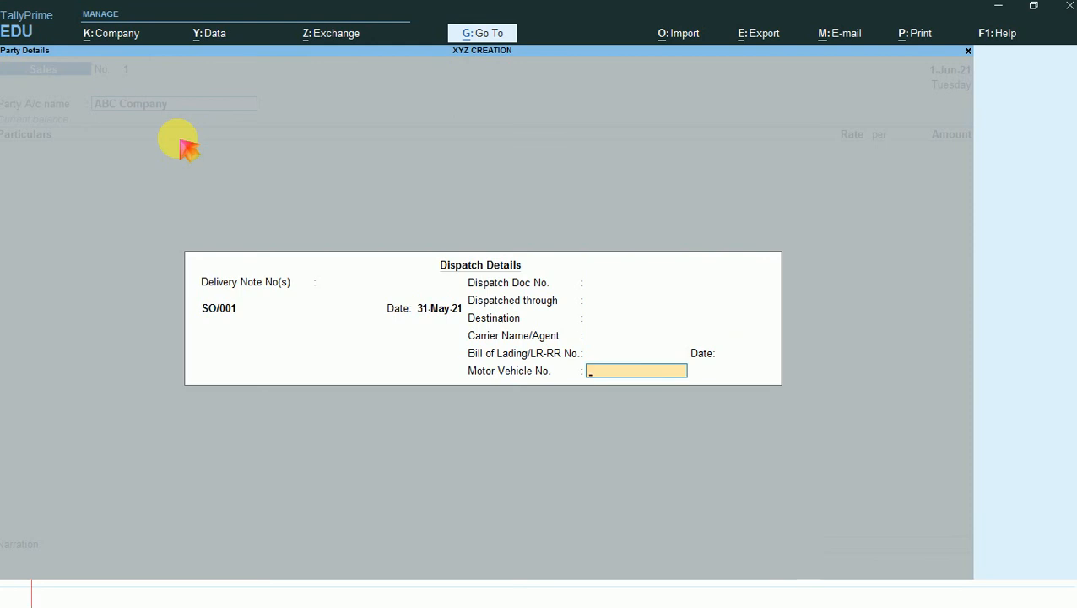
{"action": "key", "text": "Return"}
{"action": "key", "text": "Return"}
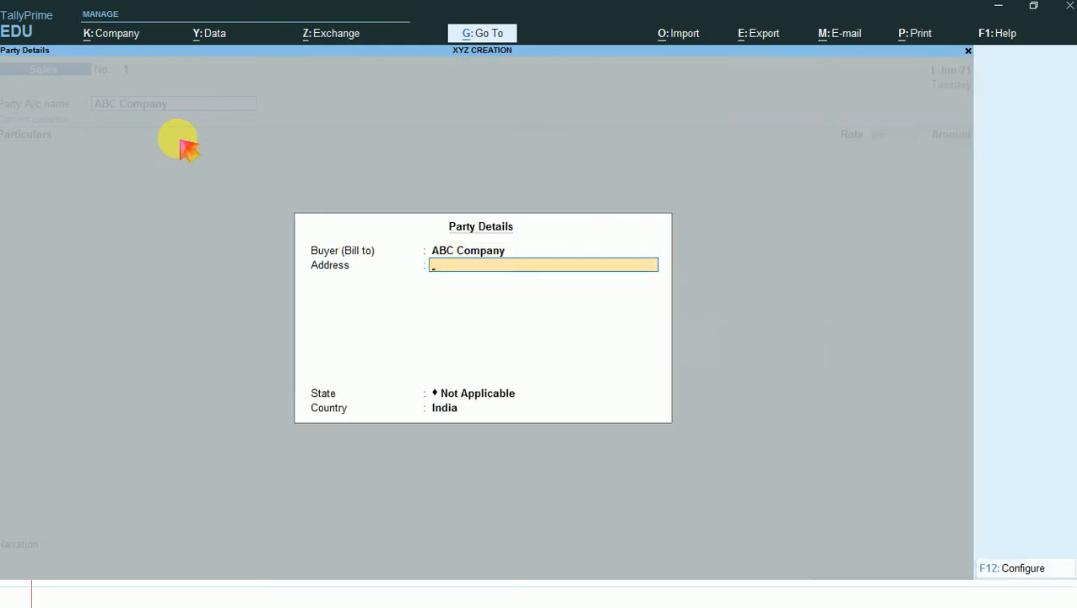
{"action": "key", "text": "ctrl+a"}
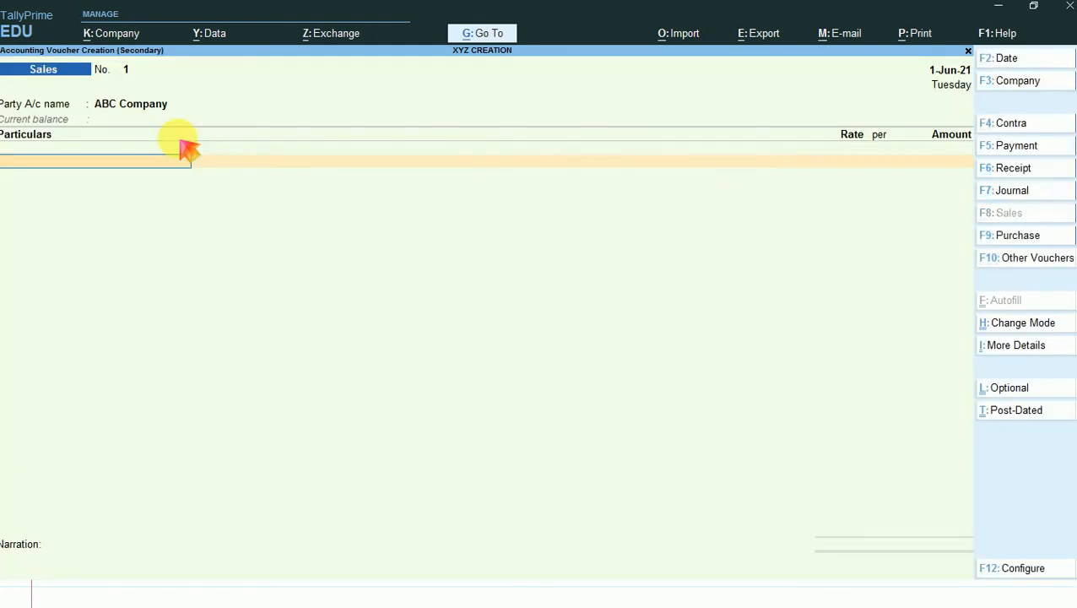
- Switch the sales voucher to Item Invoice mode and choose Sales A/c as the sales ledger
{"action": "left_click", "coordinate": [1017, 325]}
{"action": "key", "text": "Up"}
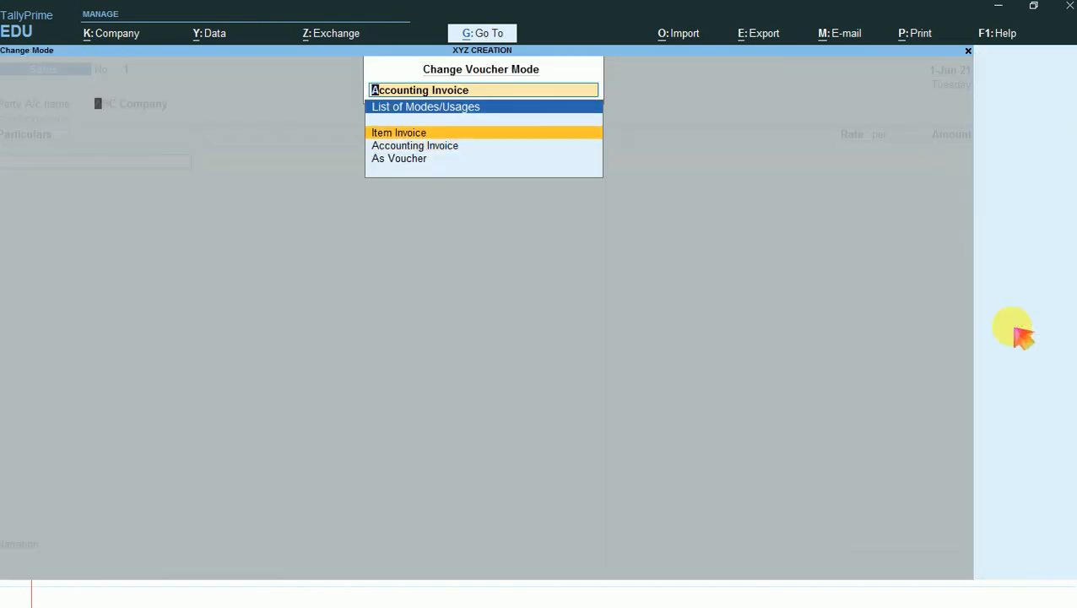
{"action": "key", "text": "Return"}
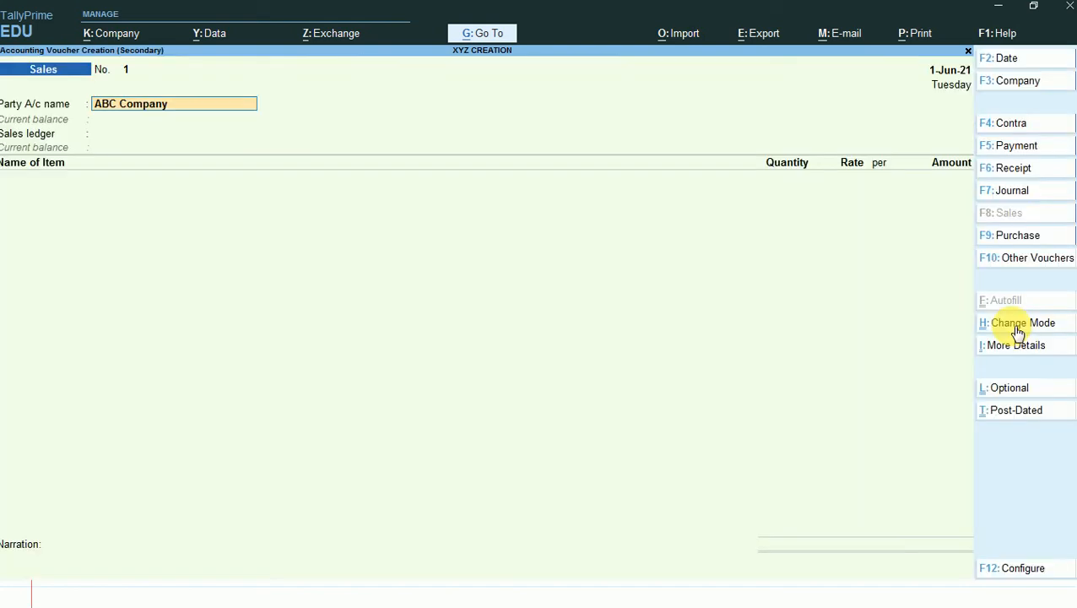
{"action": "left_click", "coordinate": [145, 139]}
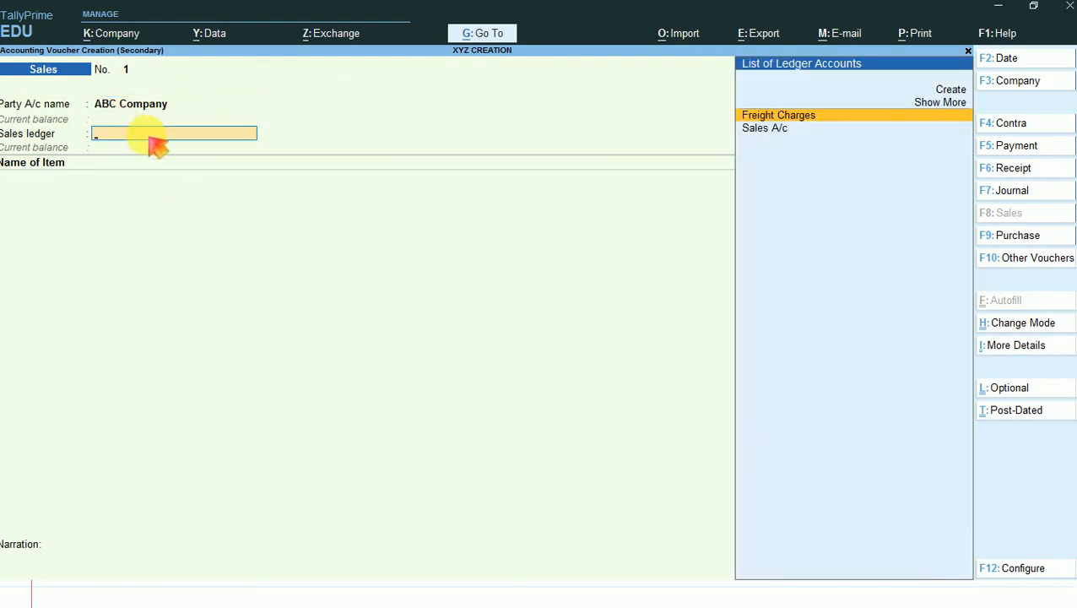
{"action": "key", "text": "Down"}
{"action": "key", "text": "Return"}
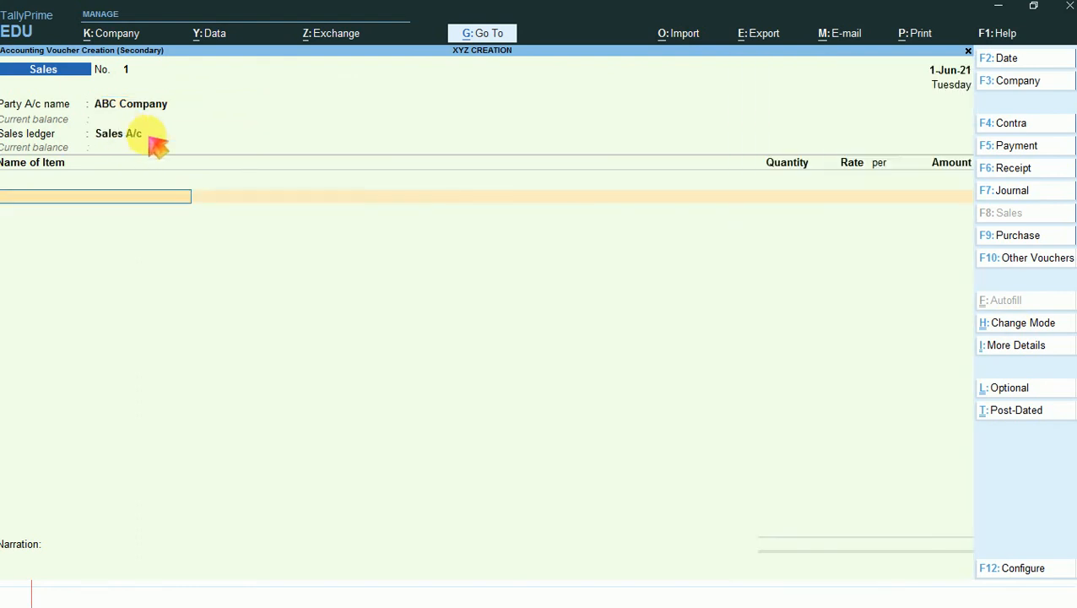
- Add T-Shirts against the 31-May-21 tracking number, accepting 500 NOS at rate 100.00 and amount 50,000.00
{"action": "key", "text": "Return"}
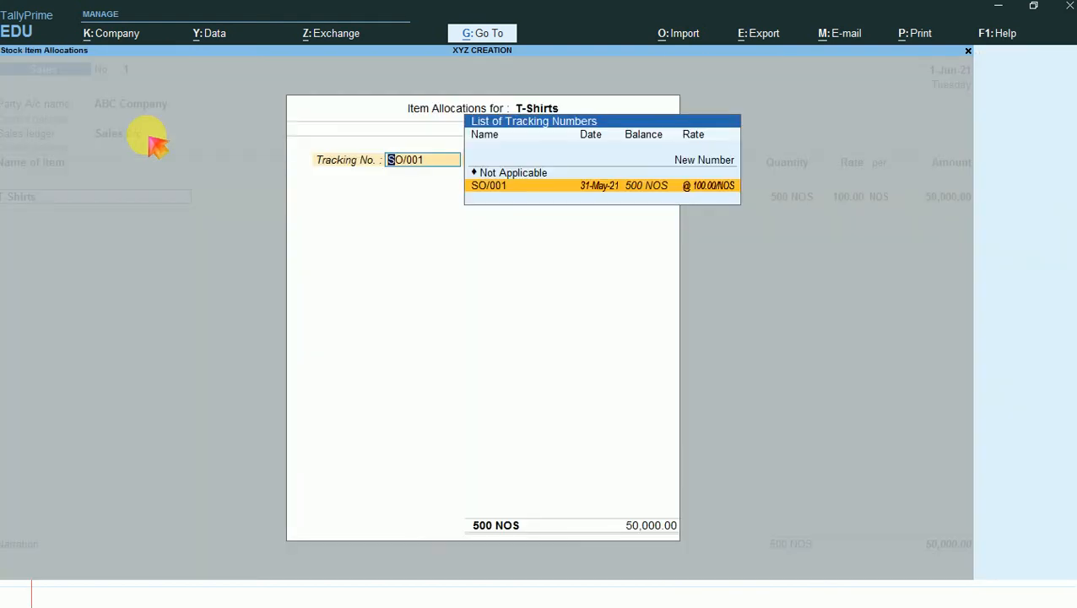
{"action": "key", "text": "Return"}
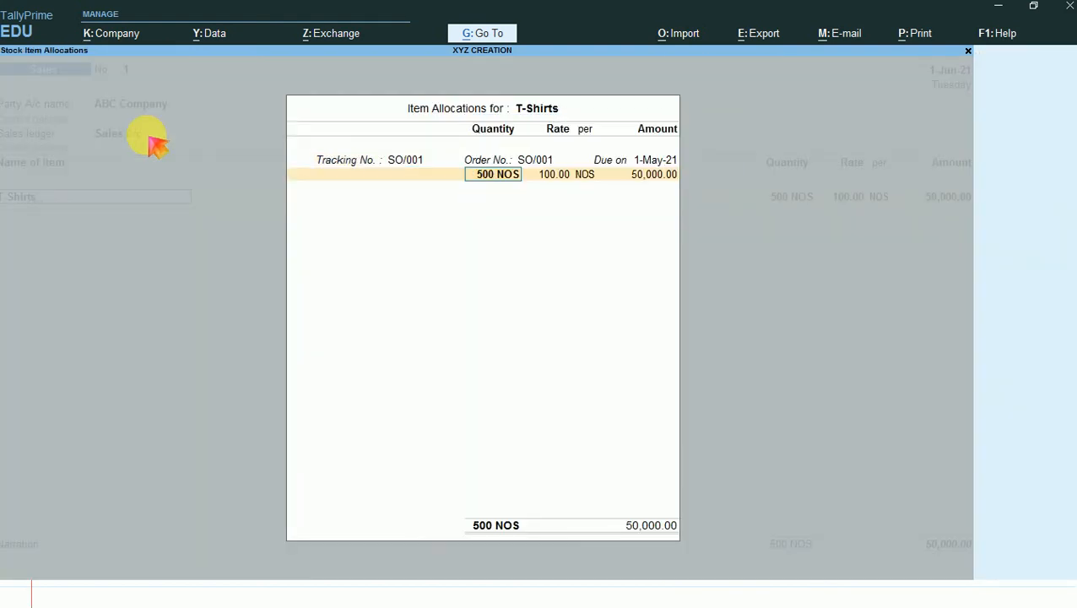
{"action": "key", "text": "Return"}
{"action": "key", "text": "Return"}
{"action": "key", "text": "Return"}
{"action": "key", "text": "Return"}
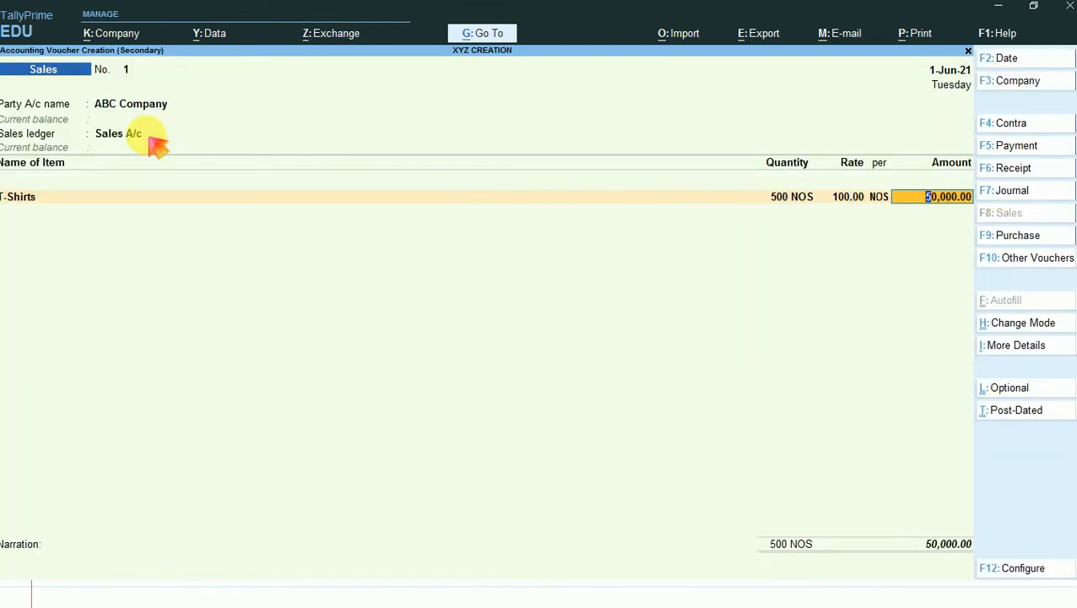
{"action": "key", "text": "Return"}
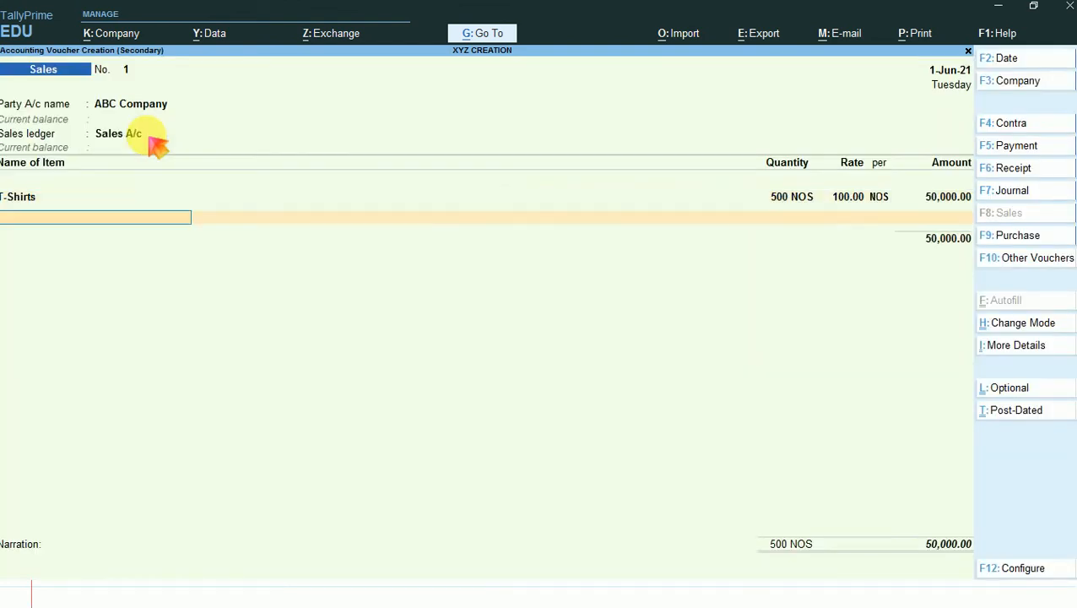
- End the item list and add the Freight Charges ledger with a rate of 10 %
{"action": "key", "text": "Return"}
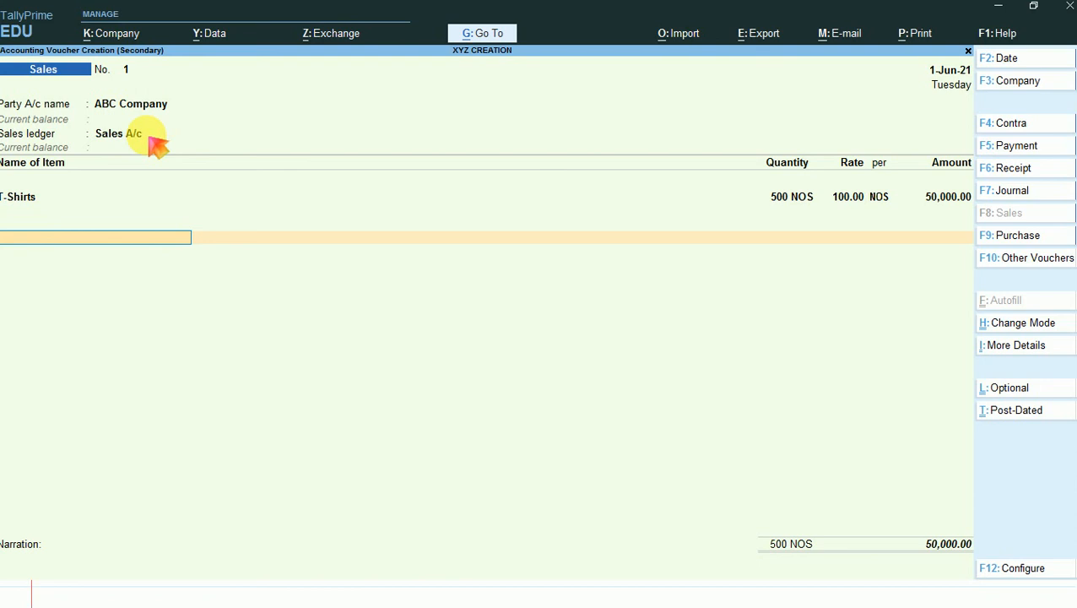
{"action": "type", "text": "Fr"}
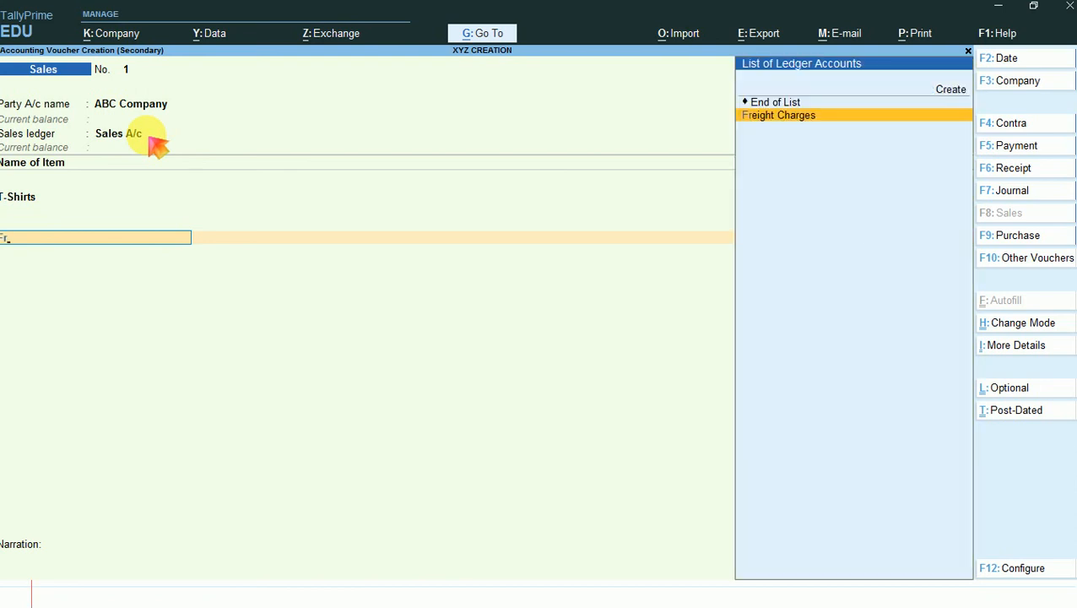
{"action": "key", "text": "Return"}
{"action": "type", "text": "10 "}
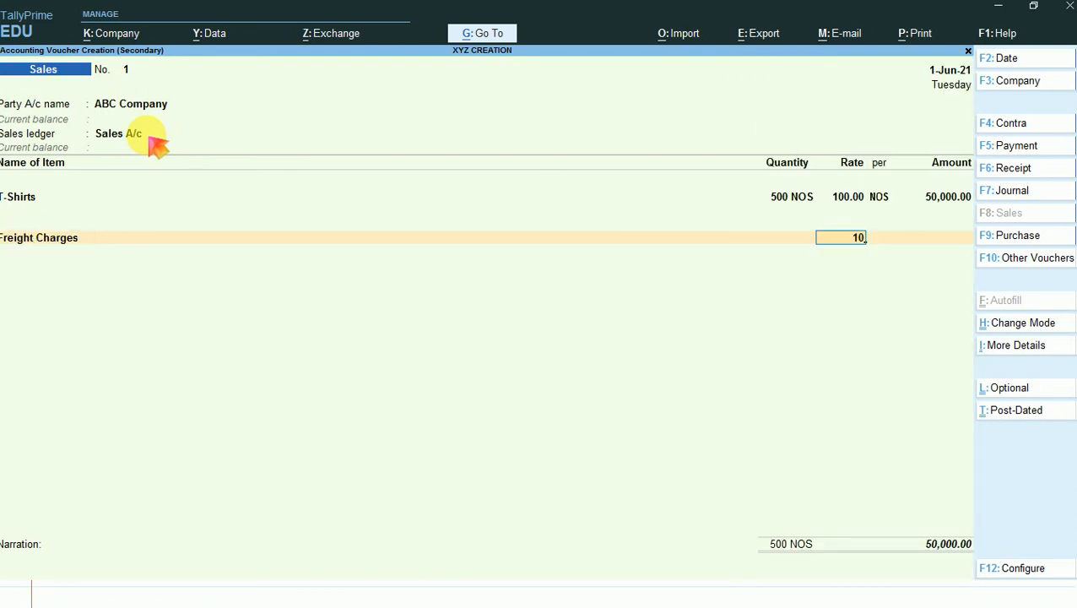
{"action": "type", "text": "%"}
{"action": "key", "text": "Return"}
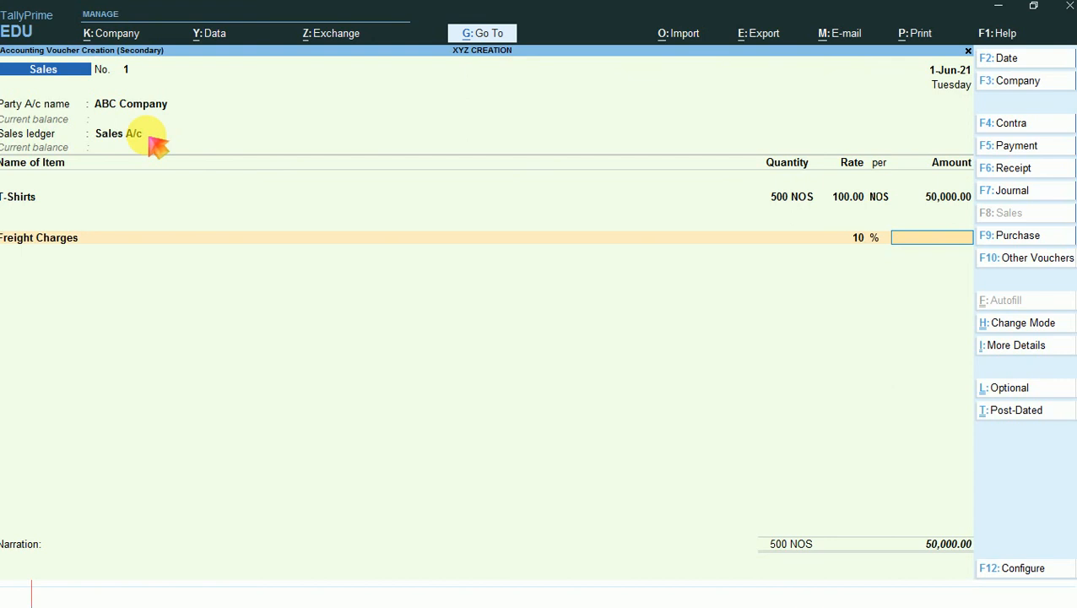
- Clear the Freight Charges percentage rate and enter a fixed amount of 5000 instead
{"action": "key", "text": "BackSpace"}
{"action": "key", "text": "Delete"}
{"action": "key", "text": "Delete"}
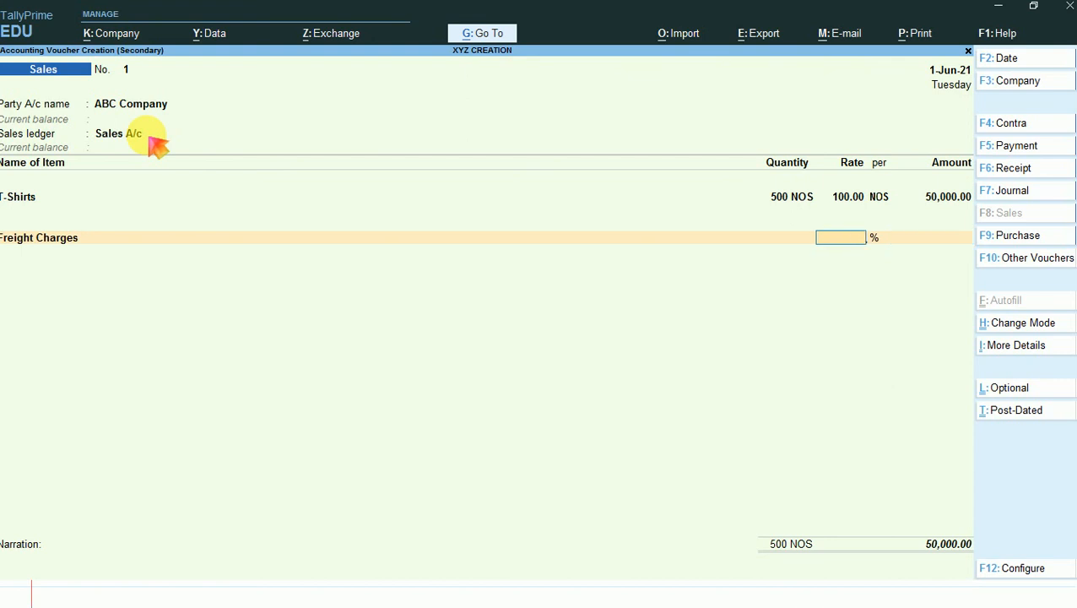
{"action": "key", "text": "Return"}
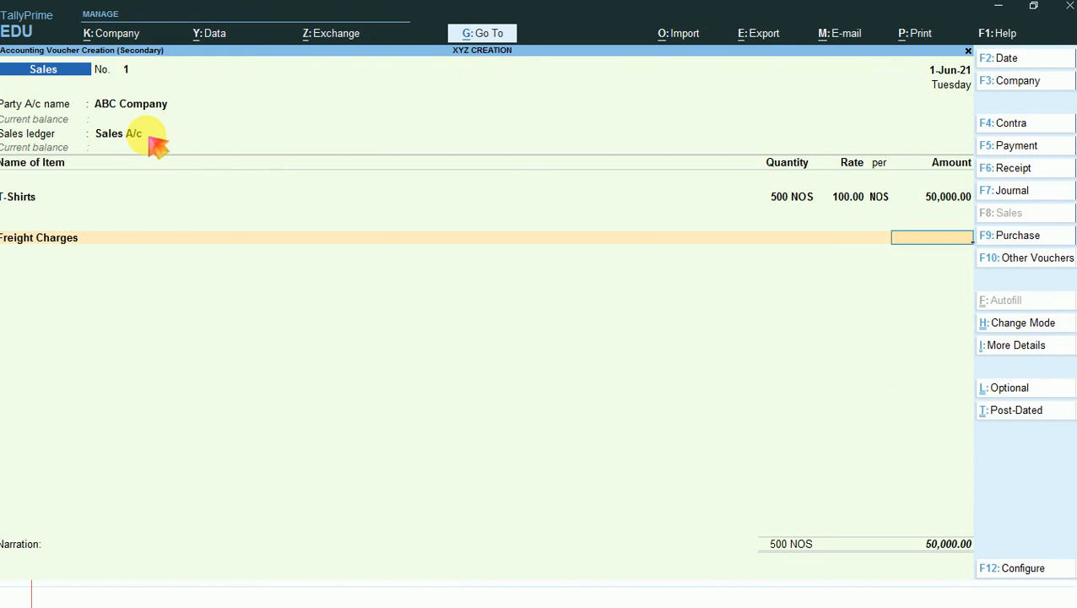
{"action": "type", "text": "5000"}
{"action": "key", "text": "Return"}
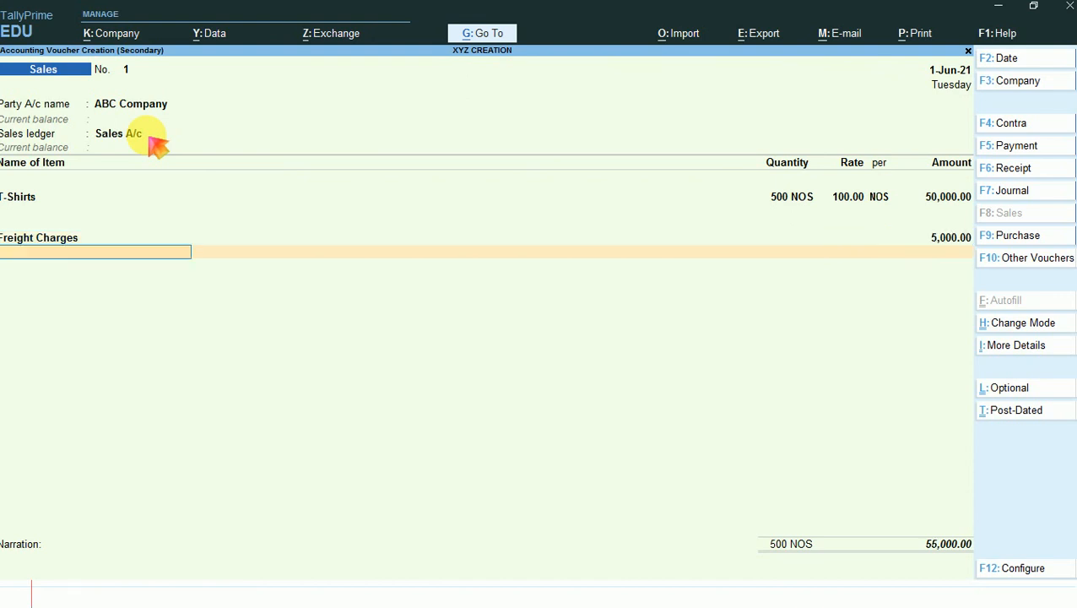
- End the ledger list and set up the bill as New Ref 1 with due date 1-Jul-21
{"action": "key", "text": "Return"}
{"action": "key", "text": "Return"}
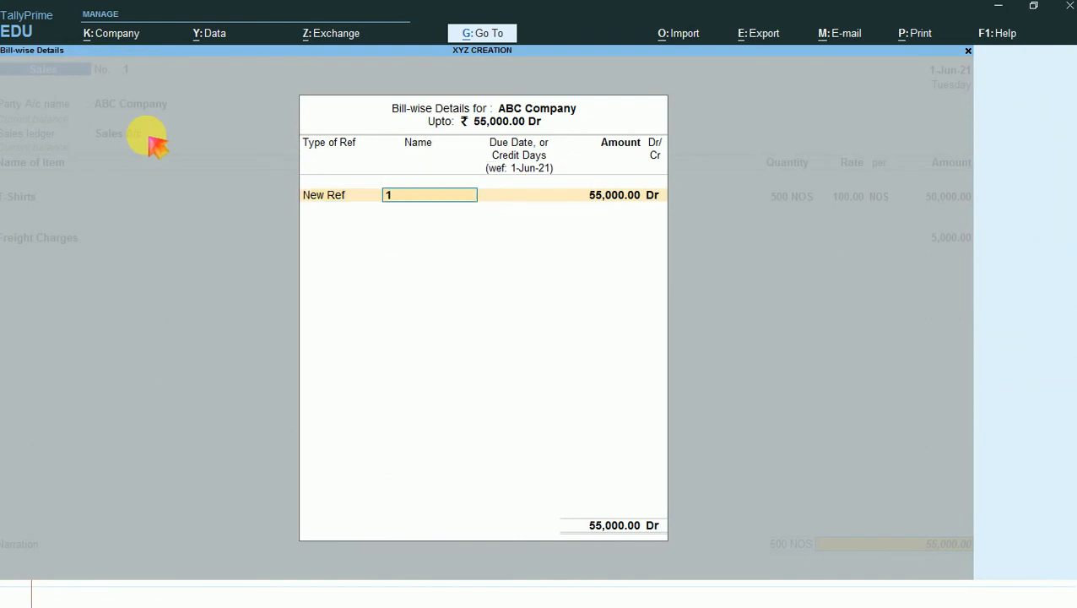
{"action": "key", "text": "Return"}
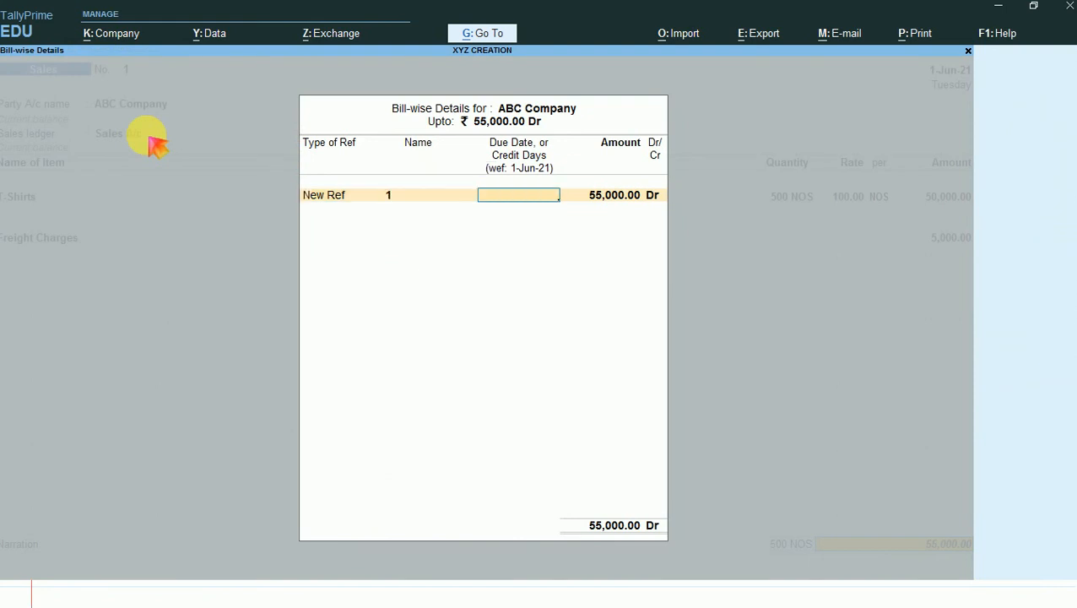
{"action": "type", "text": "1-8"}
{"action": "key", "text": "Return"}
{"action": "key", "text": "BackSpace"}
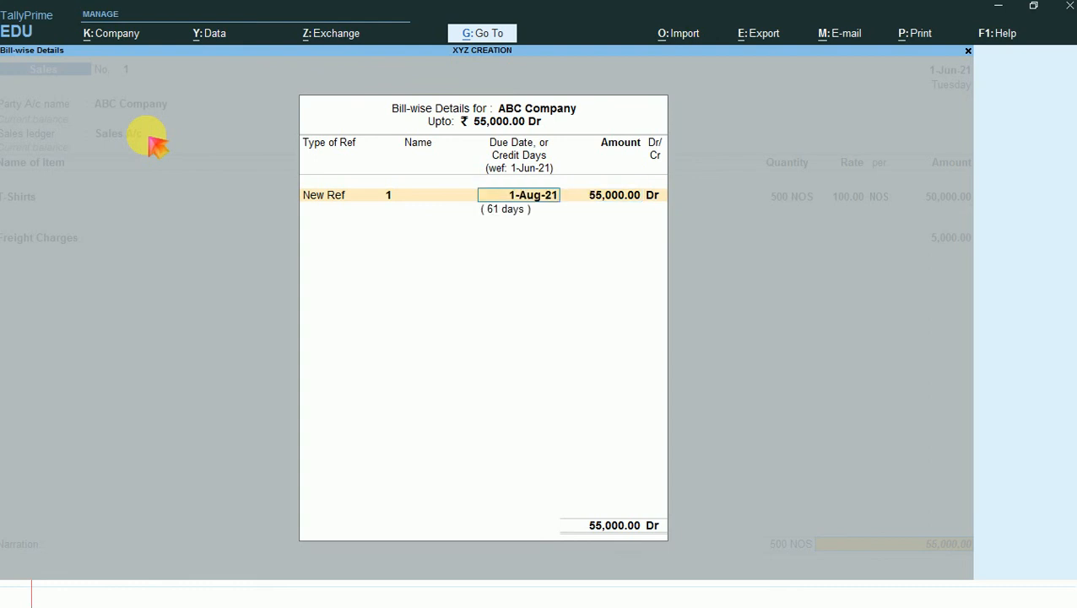
{"action": "type", "text": "1-7"}
{"action": "key", "text": "Return"}
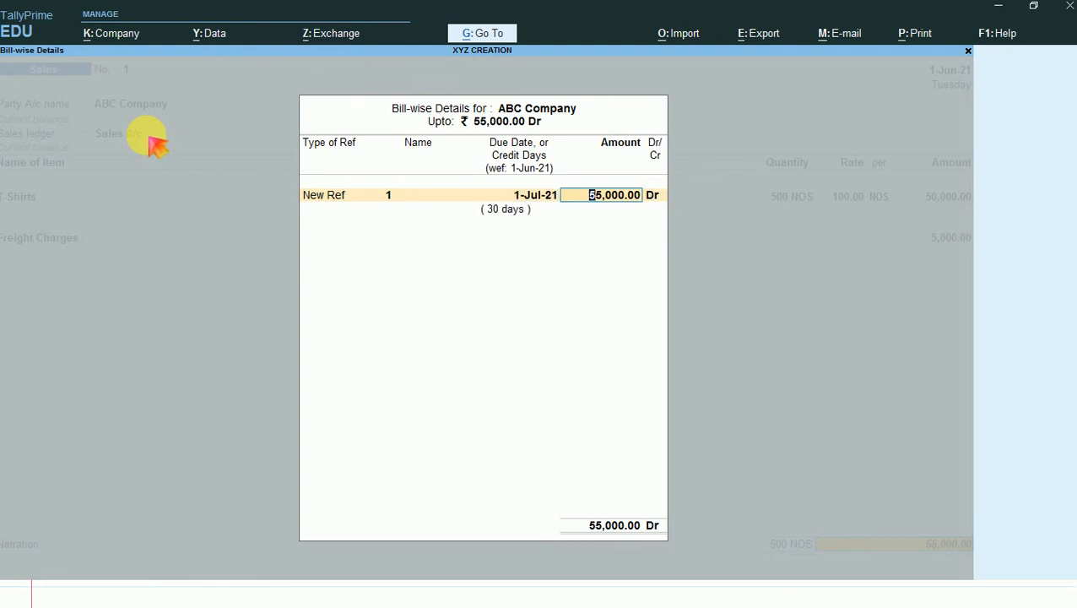
- Accept the bill amount of 55,000.00 Dr and save the sales voucher without a narration
{"action": "key", "text": "Return"}
{"action": "key", "text": "Return"}
{"action": "key", "text": "Return"}
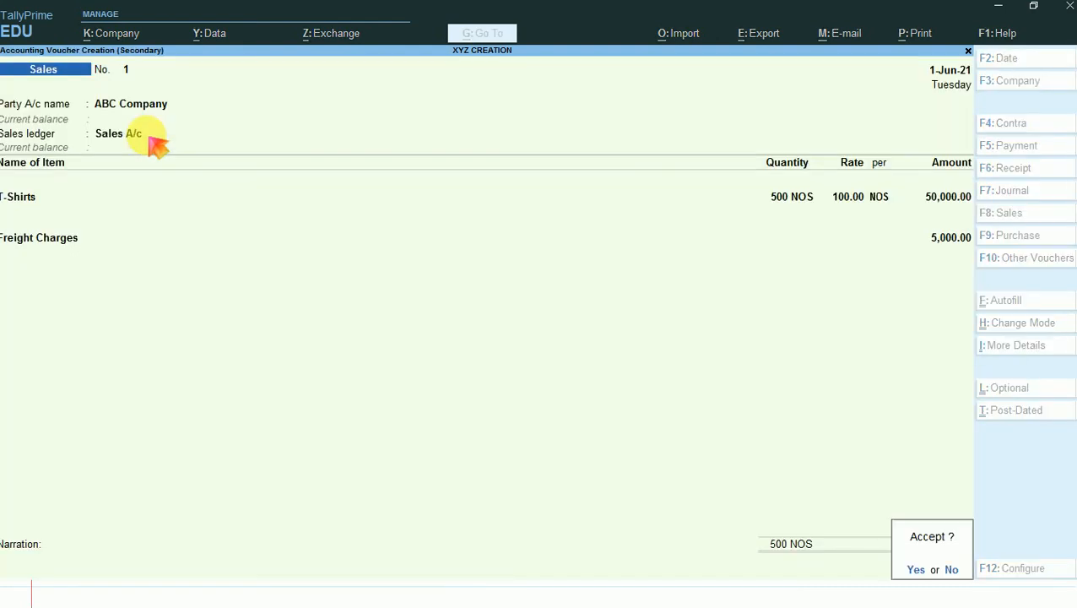
{"action": "key", "text": "Return"}
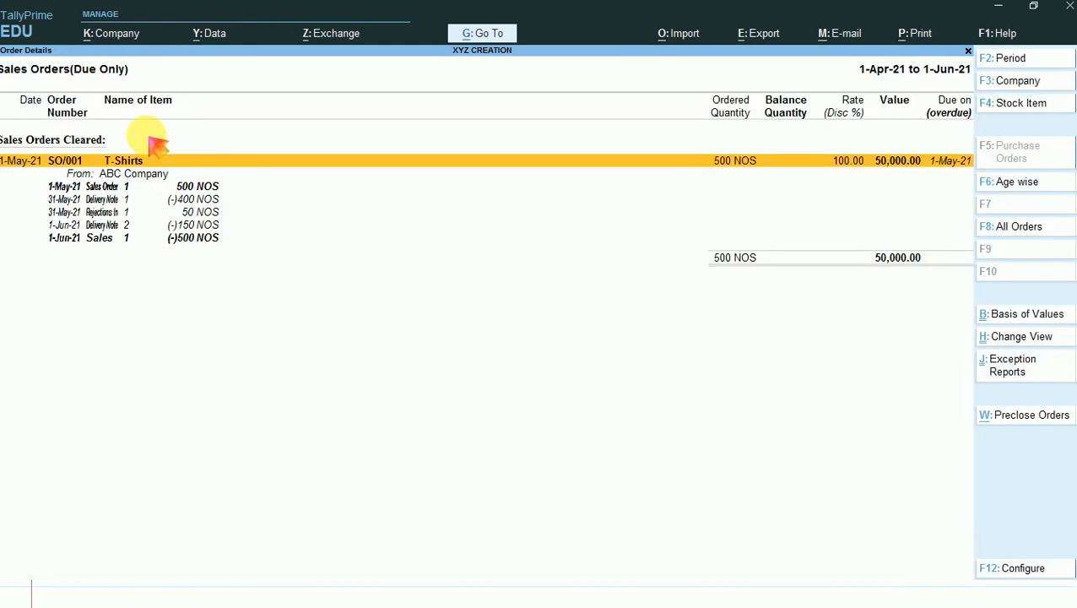
- Go through the vouchers under the cleared T-Shirts order down to the 1-Jun-21 sales entry
{"action": "key", "text": "Down"}
{"action": "key", "text": "Down"}
{"action": "key", "text": "Down"}
{"action": "key", "text": "Down"}
{"action": "key", "text": "Down"}
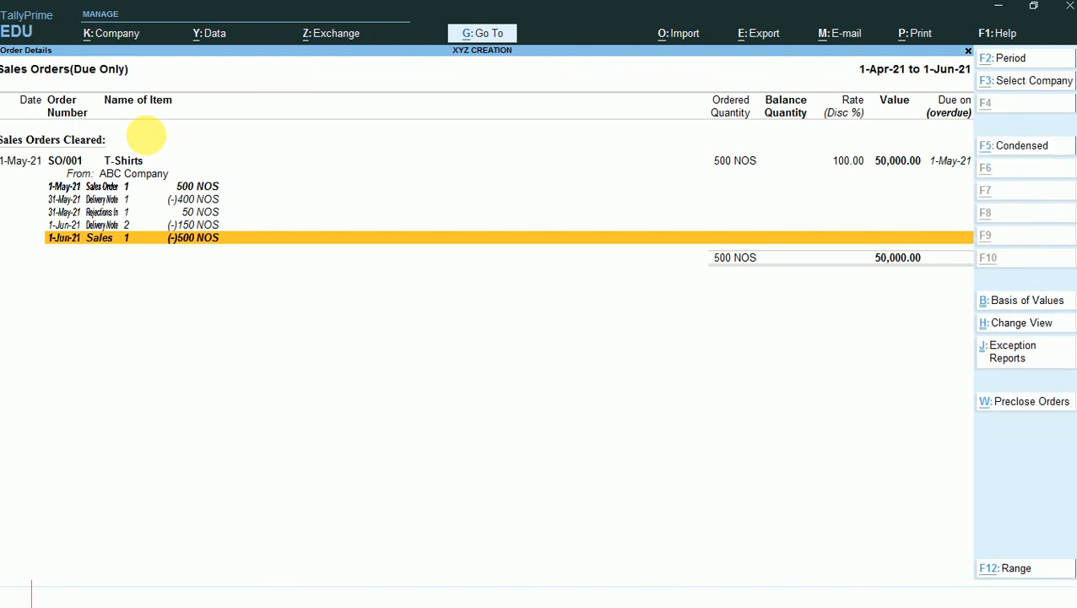
- Add a new voucher from the sales orders report and change its type to Credit Note
{"action": "key", "text": "alt+a"}
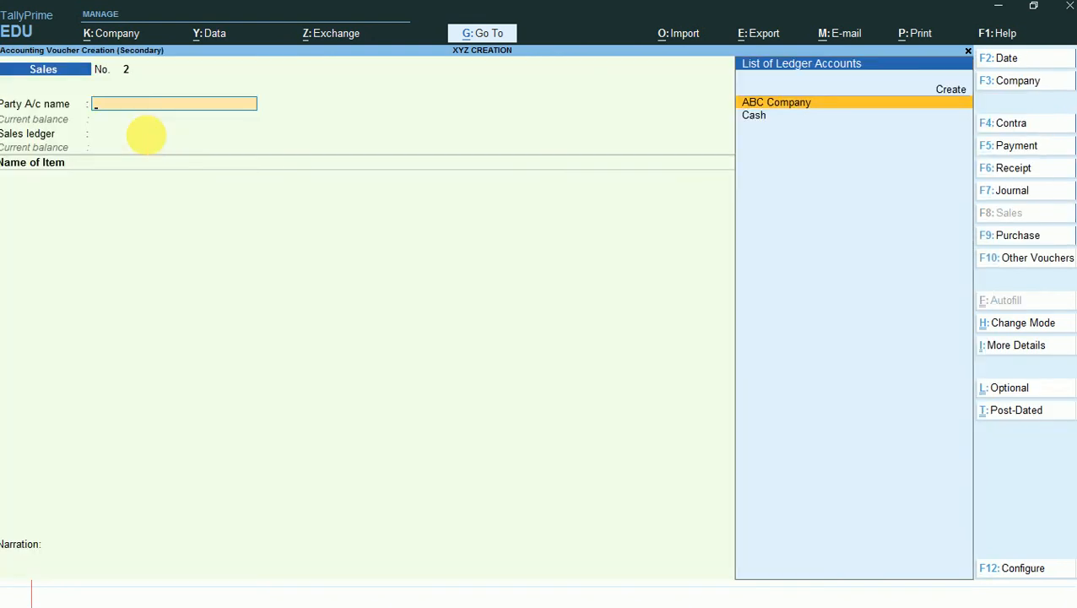
{"action": "key", "text": "alt+F8"}
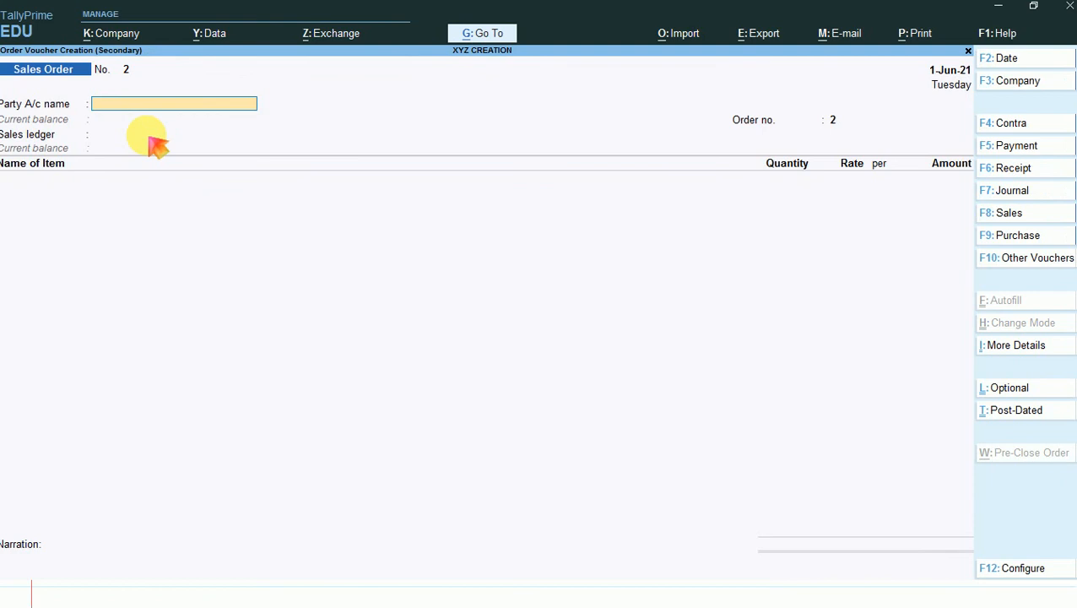
{"action": "key", "text": "F8"}
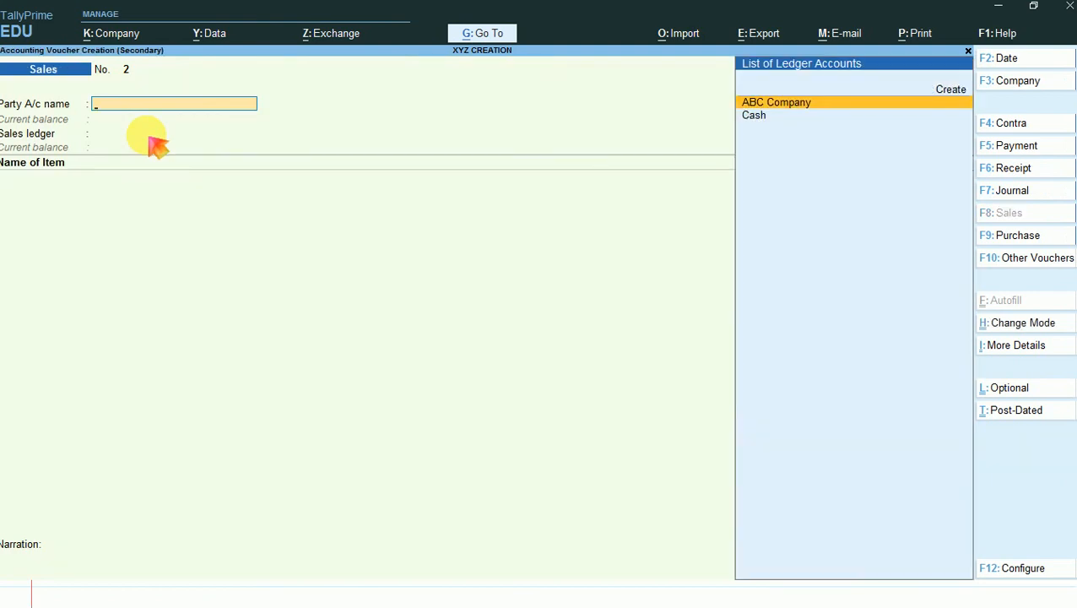
{"action": "key", "text": "F10"}
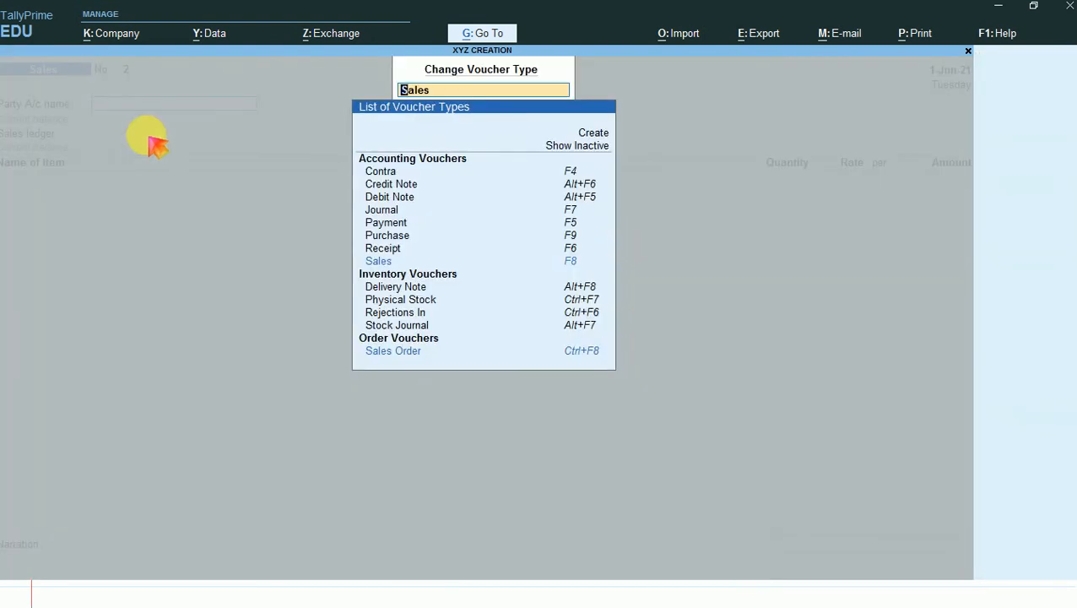
{"action": "key", "text": "Up"}
{"action": "key", "text": "Up"}
{"action": "key", "text": "Up"}
{"action": "key", "text": "Up"}
{"action": "key", "text": "Up"}
{"action": "key", "text": "Up"}
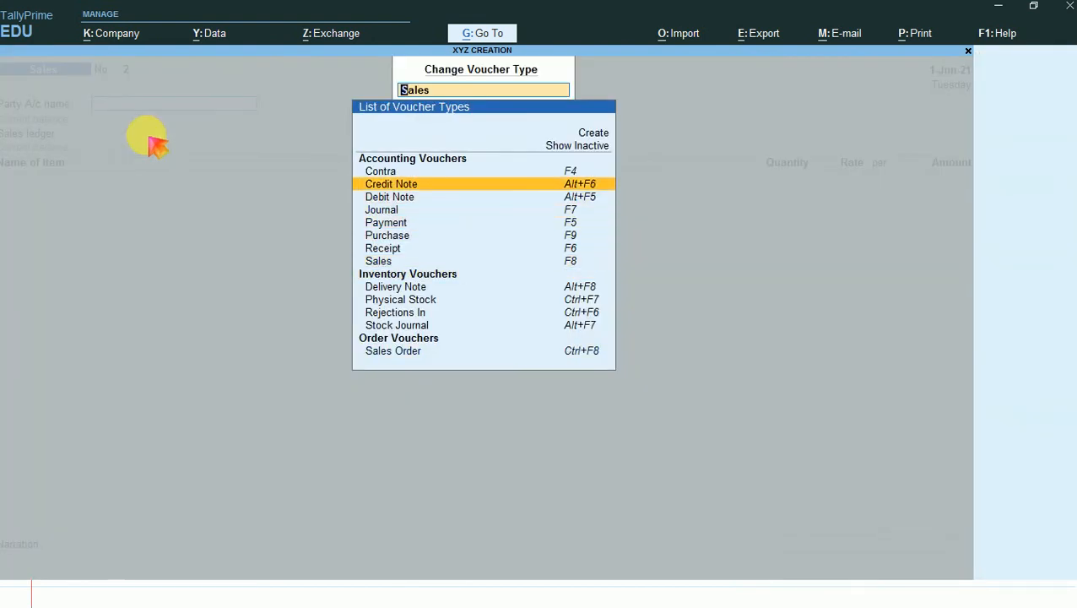
{"action": "key", "text": "Return"}
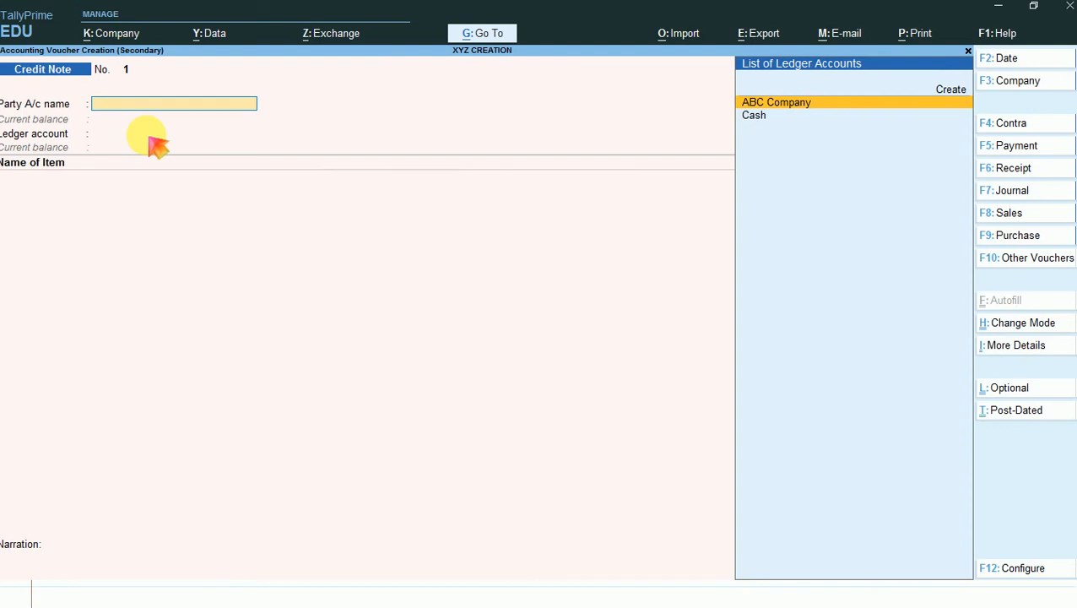
- Set ABC Company as the credit note's party and leave all its receipt details blank
{"action": "key", "text": "Return"}
{"action": "key", "text": "Return"}
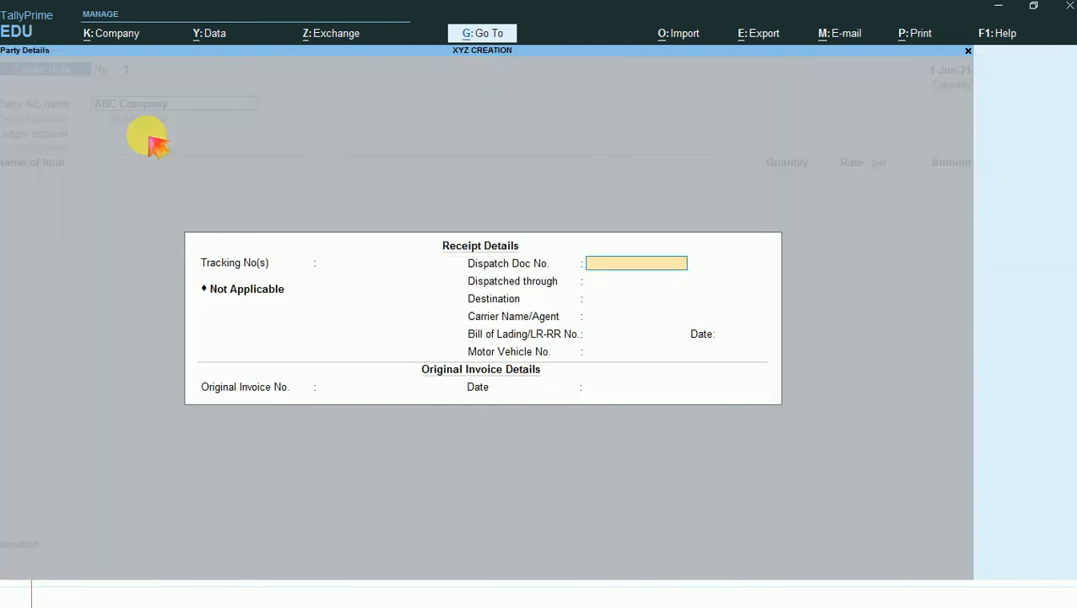
{"action": "key", "text": "Return"}
{"action": "key", "text": "Return"}
{"action": "key", "text": "Return"}
{"action": "key", "text": "Return"}
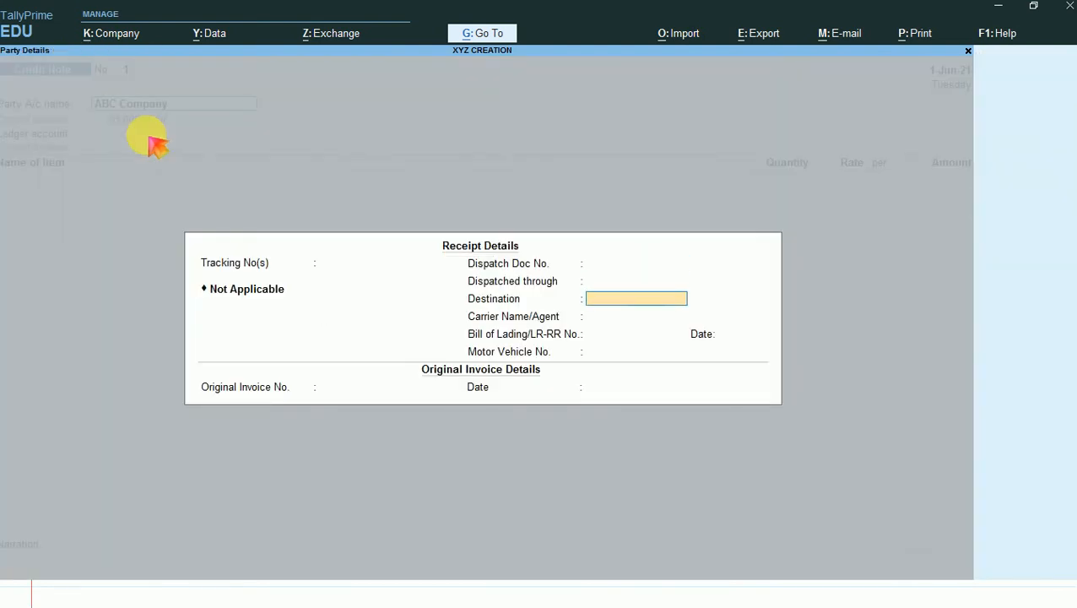
{"action": "key", "text": "Return"}
{"action": "key", "text": "Return"}
{"action": "key", "text": "Return"}
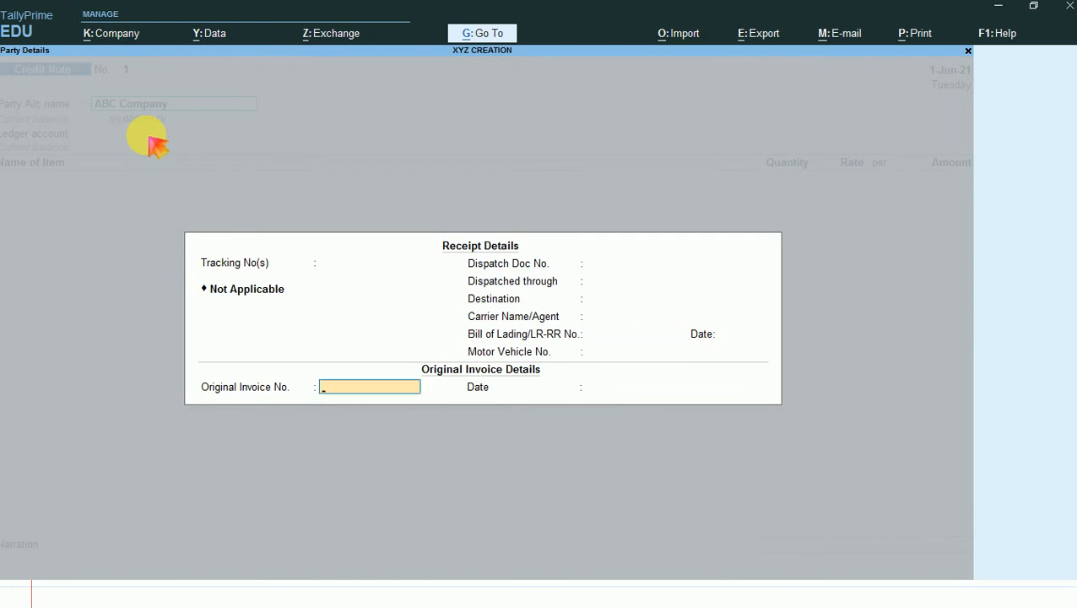
- Enter original invoice number 1 dated 1-Jun-21 and accept ABC Company's party details
{"action": "type", "text": "1"}
{"action": "key", "text": "Return"}
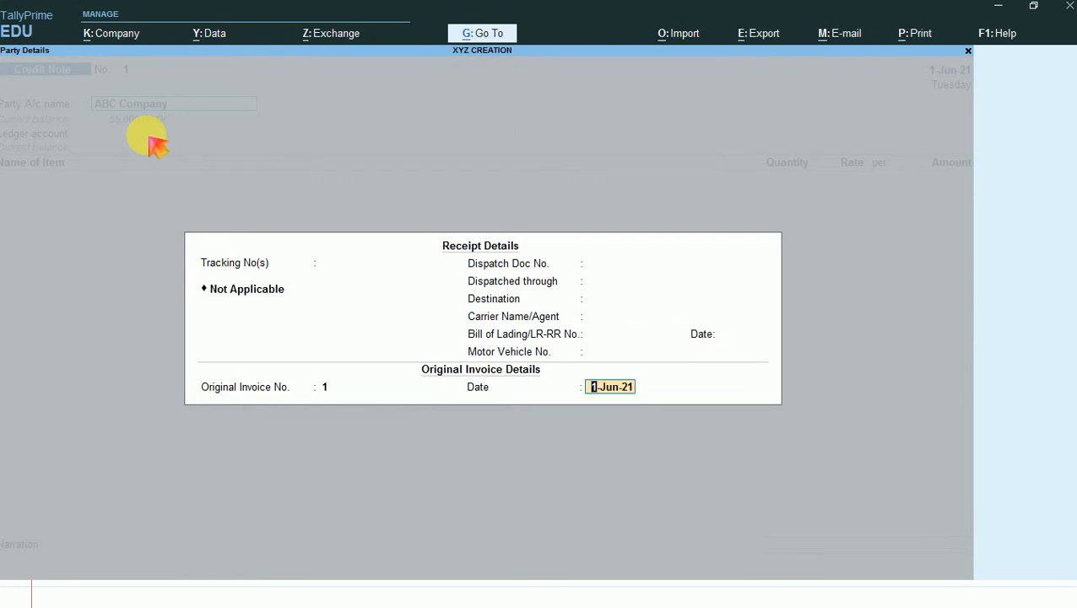
{"action": "key", "text": "Return"}
{"action": "key", "text": "Return"}
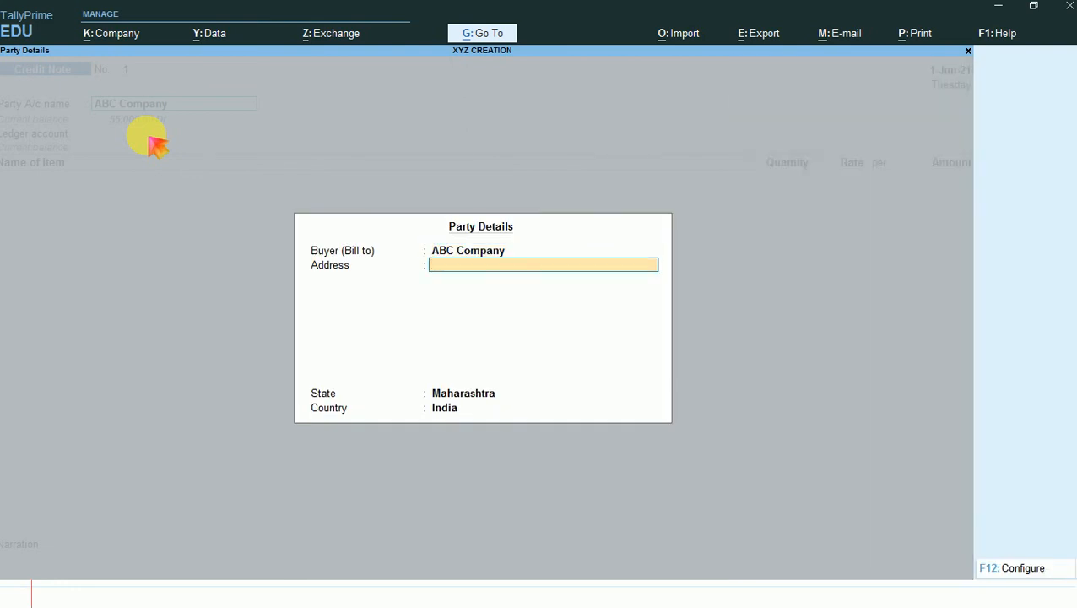
{"action": "key", "text": "ctrl+a"}
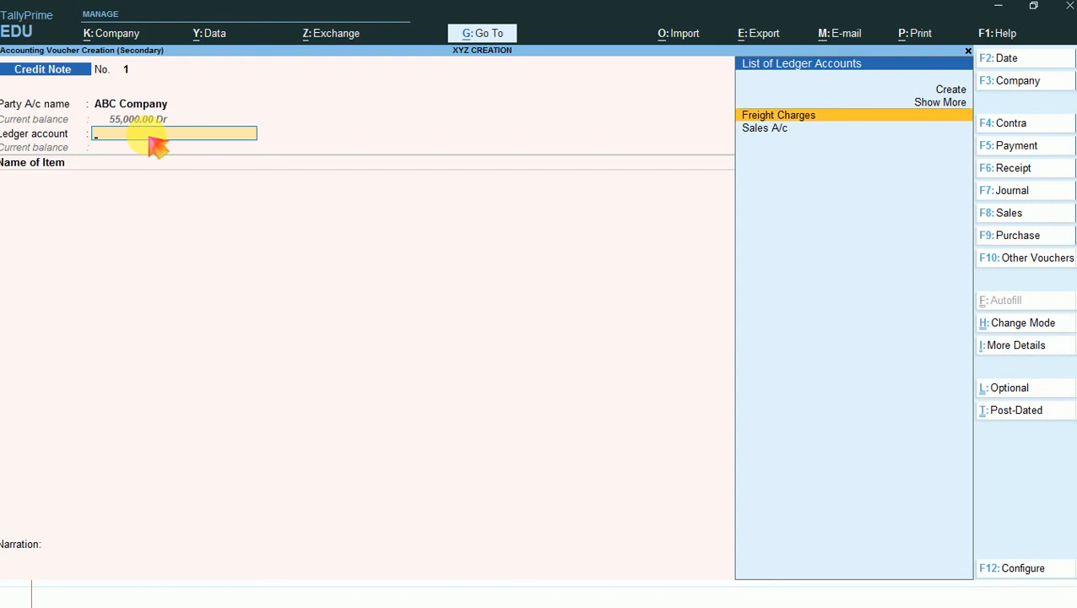
- Choose Sales A/c as the ledger and add T-Shirts with tracking and order numbers set to Not Applicable
{"action": "key", "text": "Down"}
{"action": "key", "text": "Return"}
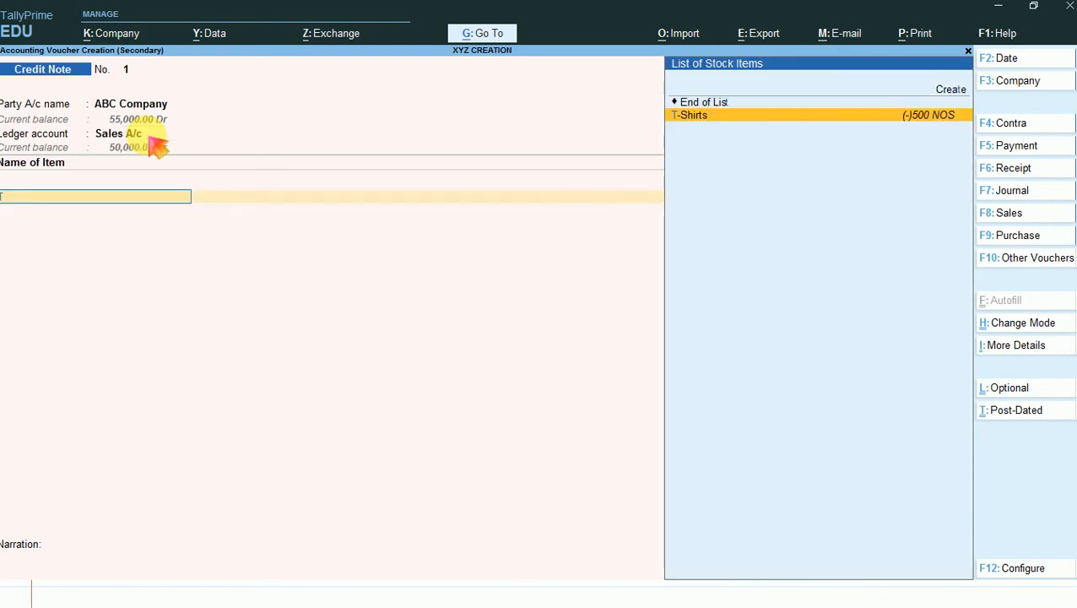
{"action": "key", "text": "Return"}
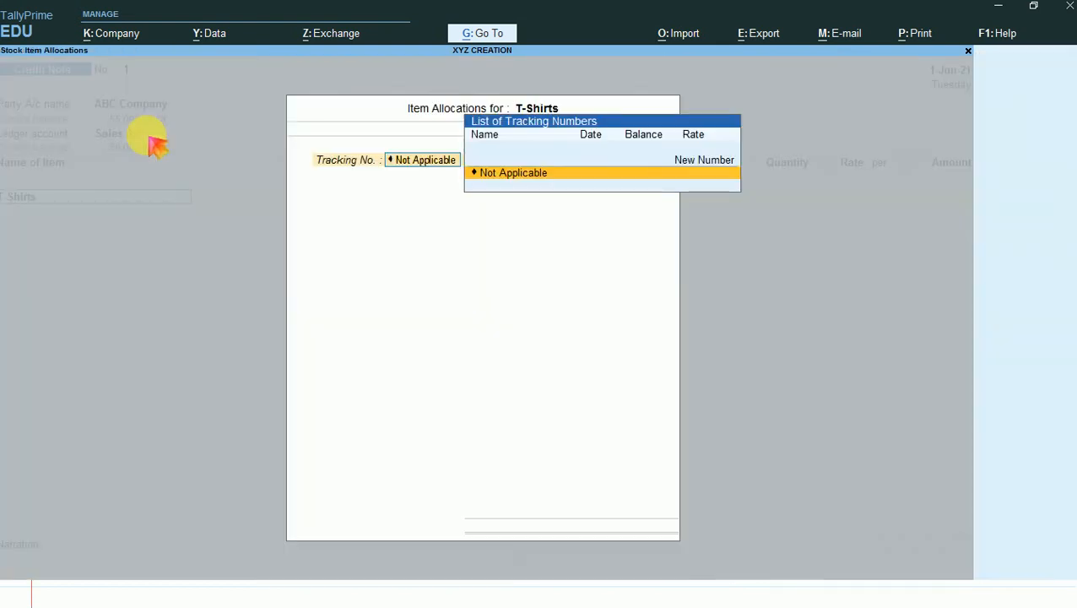
{"action": "key", "text": "Return"}
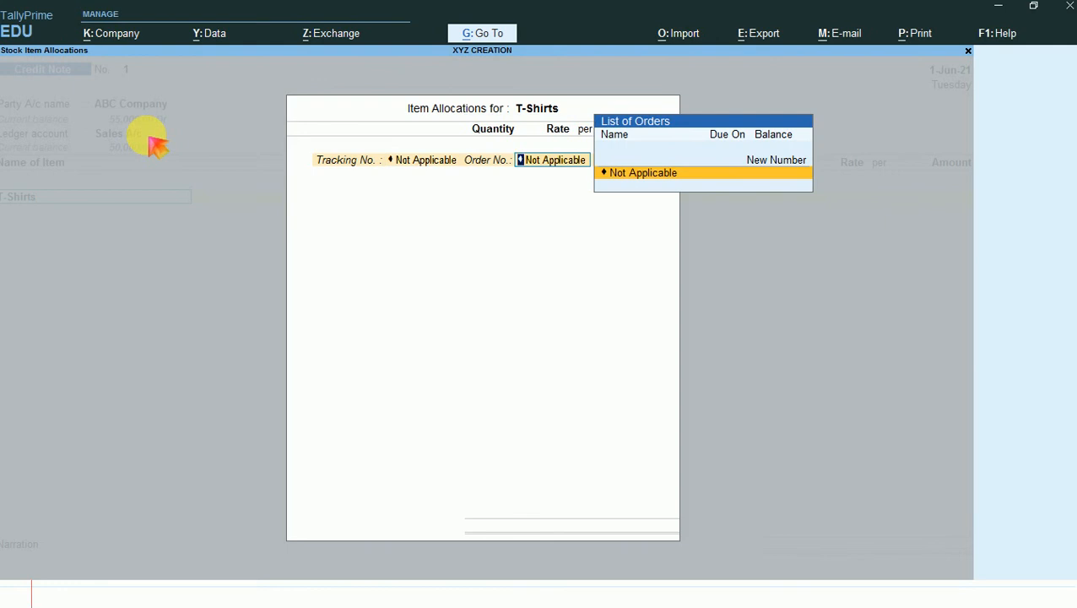
{"action": "key", "text": "BackSpace"}
{"action": "key", "text": "Return"}
- Enter a returned quantity of 10 NOS of T-Shirts at the 100.00 rate and finish the item allocation
{"action": "key", "text": "Return"}
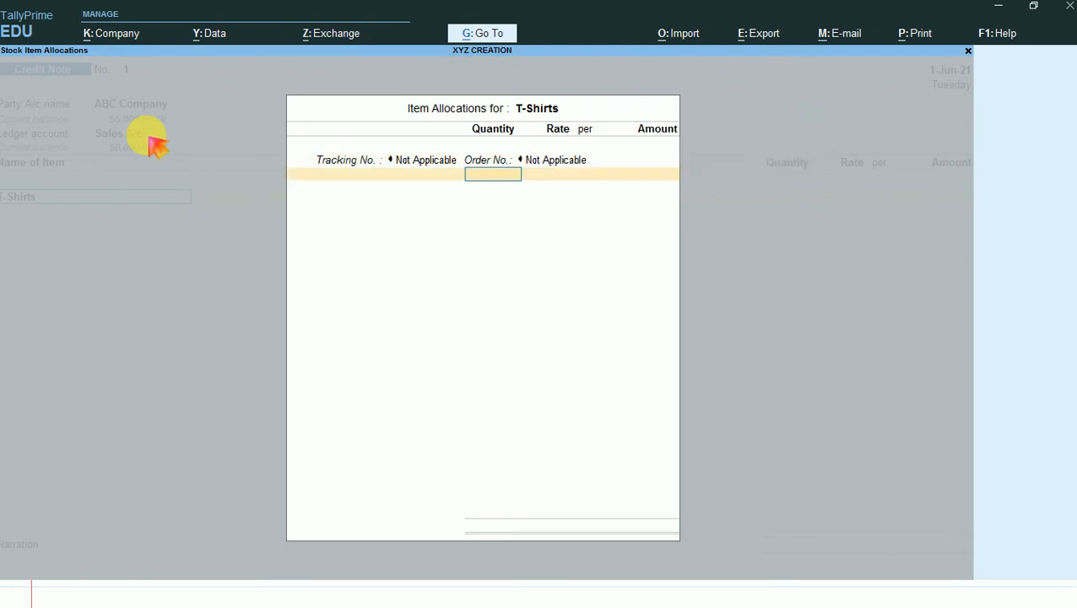
{"action": "type", "text": "10"}
{"action": "key", "text": "Return"}
{"action": "key", "text": "Return"}
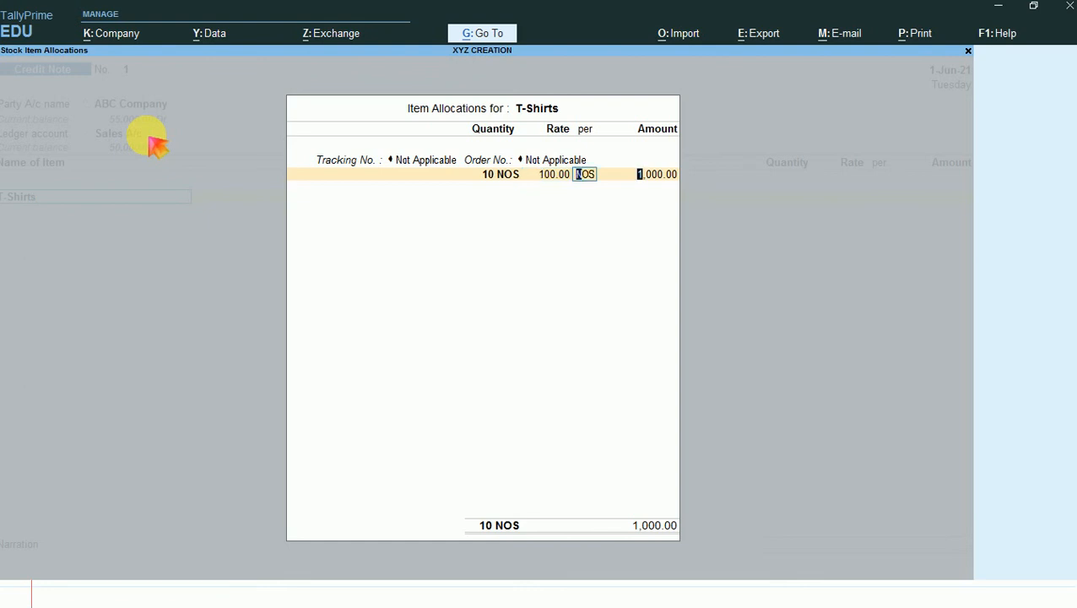
{"action": "key", "text": "Return"}
{"action": "key", "text": "Return"}
- End the item list, adjust the 1,000.00 Cr against pending bill 1, and save the credit note without a narration
{"action": "key", "text": "Return"}
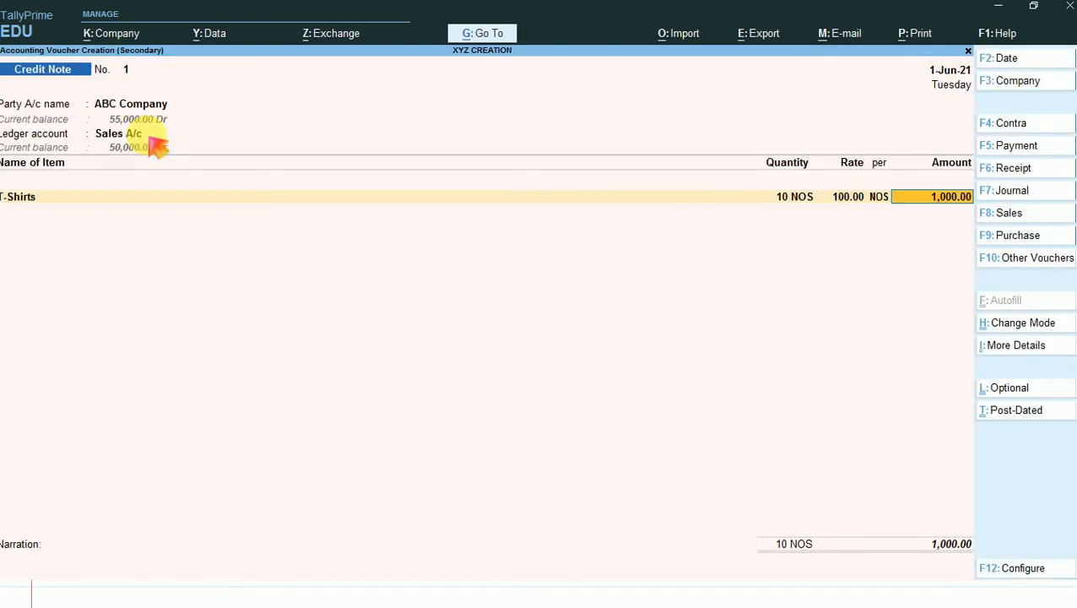
{"action": "key", "text": "Return"}
{"action": "key", "text": "Return"}
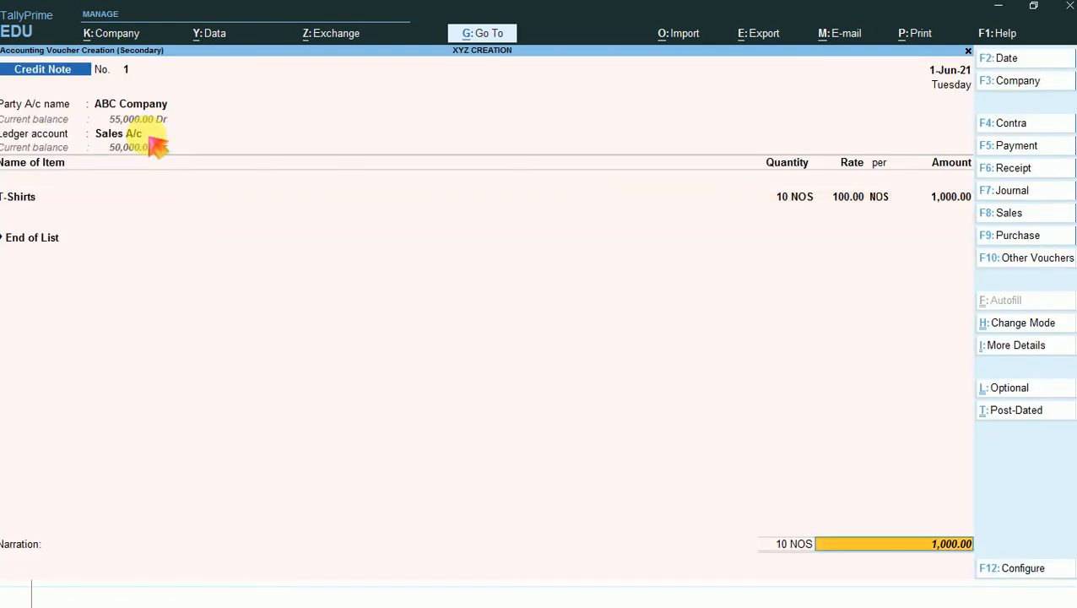
{"action": "key", "text": "Return"}
{"action": "key", "text": "Return"}
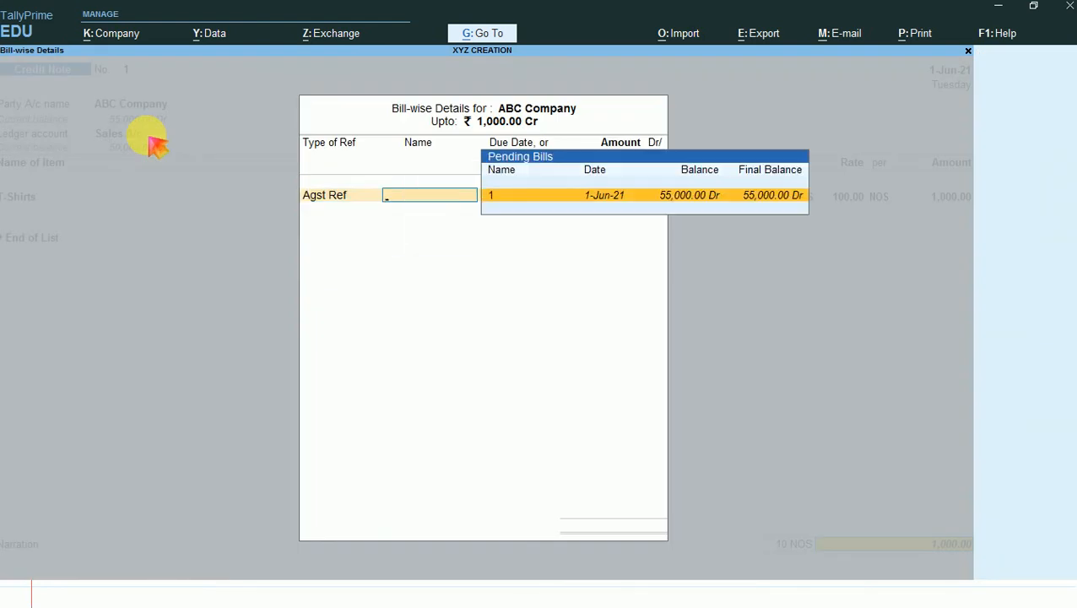
{"action": "key", "text": "Return"}
{"action": "key", "text": "Return"}
{"action": "key", "text": "Return"}
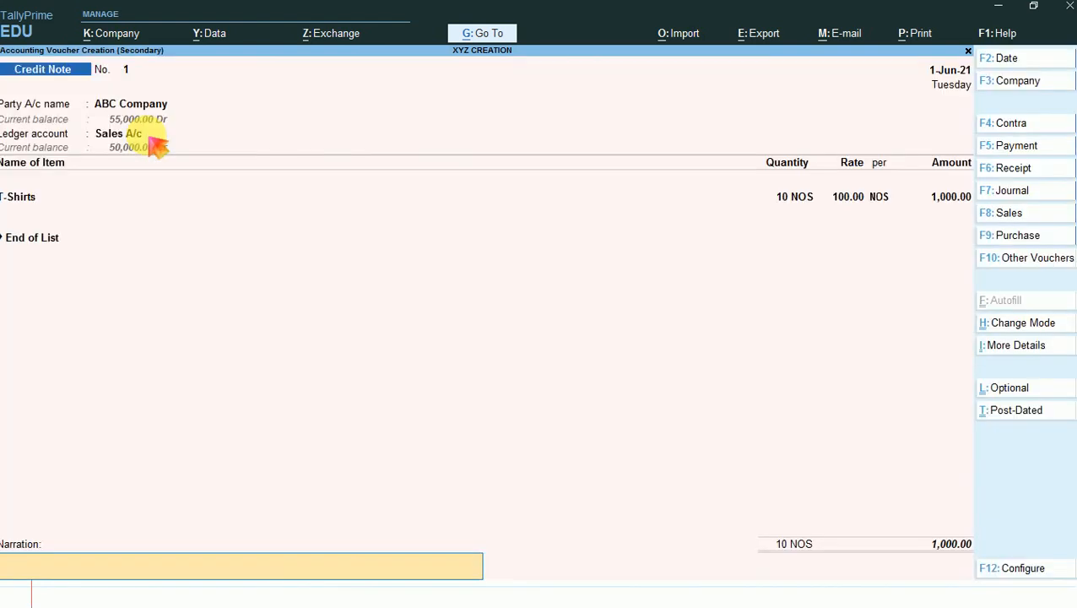
{"action": "key", "text": "Return"}
{"action": "key", "text": "Return"}
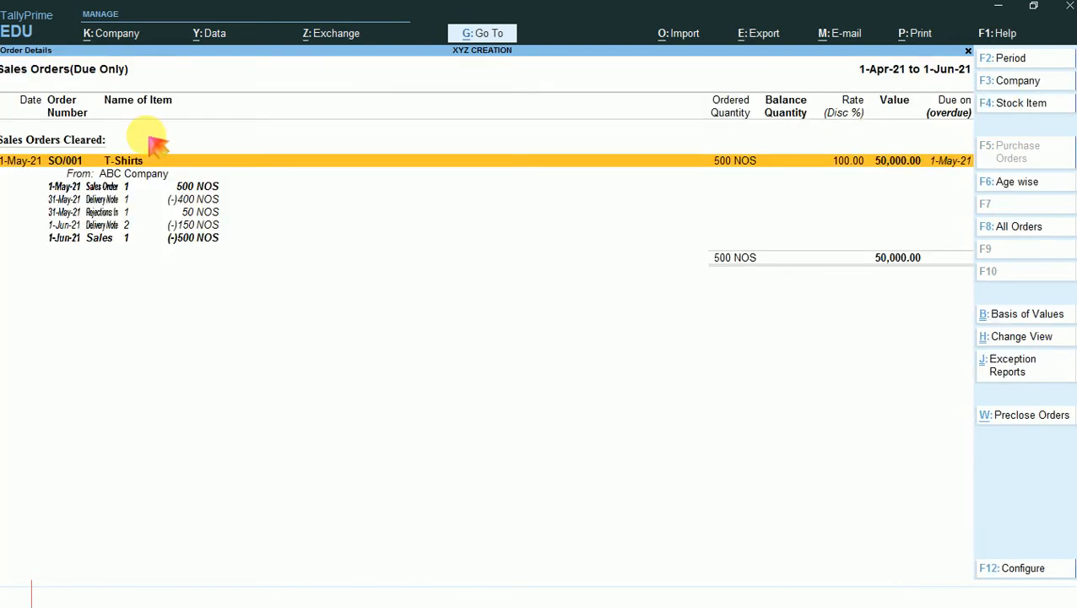
- Close the sales orders report and quit the blank delivery note to return to the Gateway of Tally
{"action": "key", "text": "Escape"}
{"action": "key", "text": "Escape"}
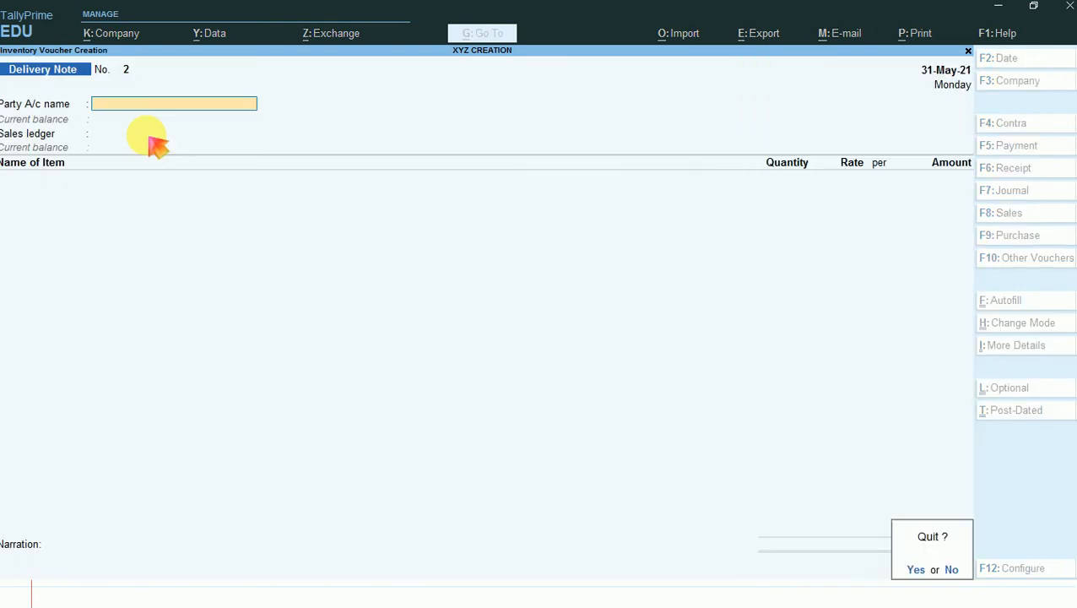
{"action": "key", "text": "Return"}
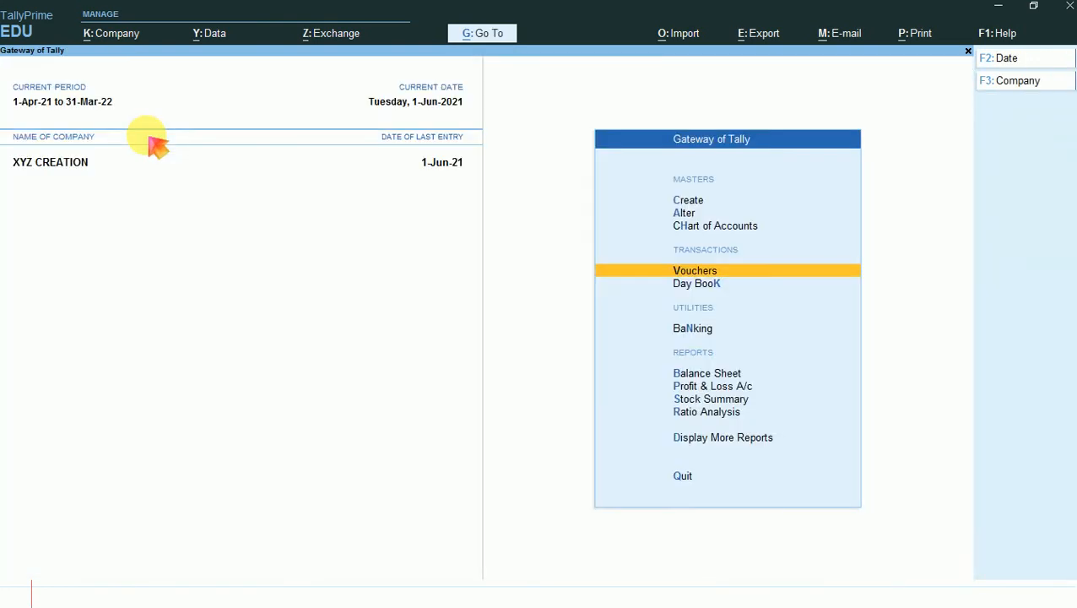
- Open the Bills Receivable report from the list of common reports
{"action": "key", "text": "alt"}
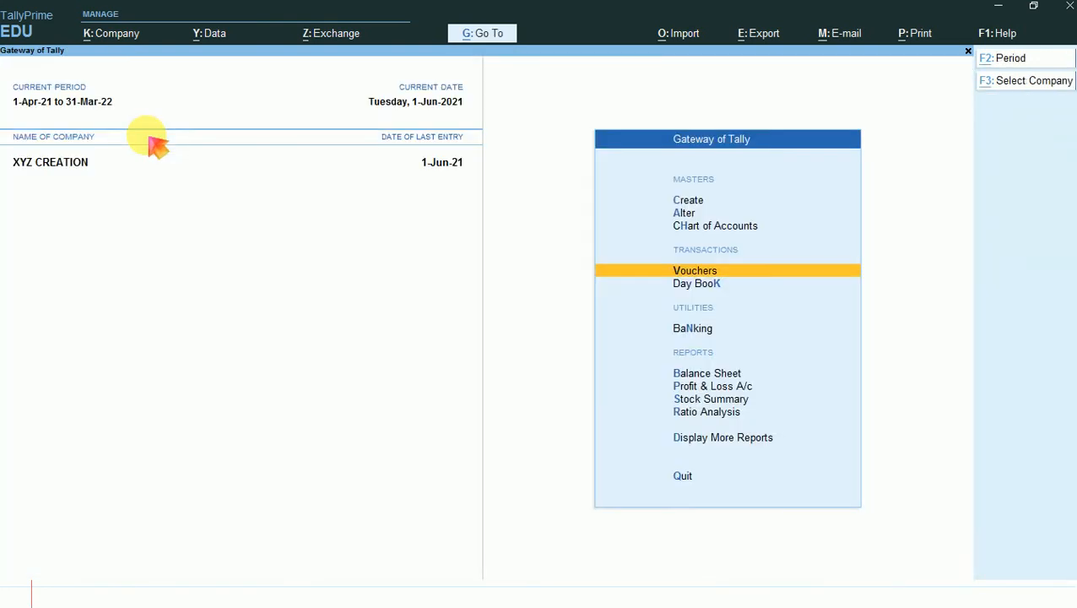
{"action": "key", "text": "alt+g"}
{"action": "key", "text": "Down"}
{"action": "key", "text": "Down"}
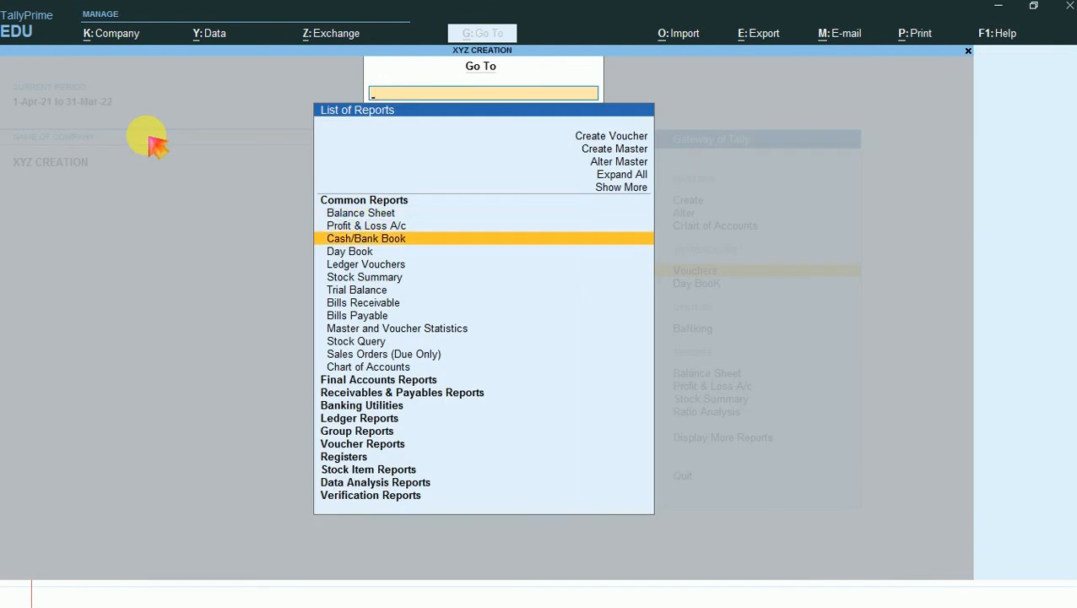
{"action": "key", "text": "Down"}
{"action": "key", "text": "Down"}
{"action": "key", "text": "Down"}
{"action": "key", "text": "Down"}
{"action": "key", "text": "Down"}
{"action": "key", "text": "Down"}
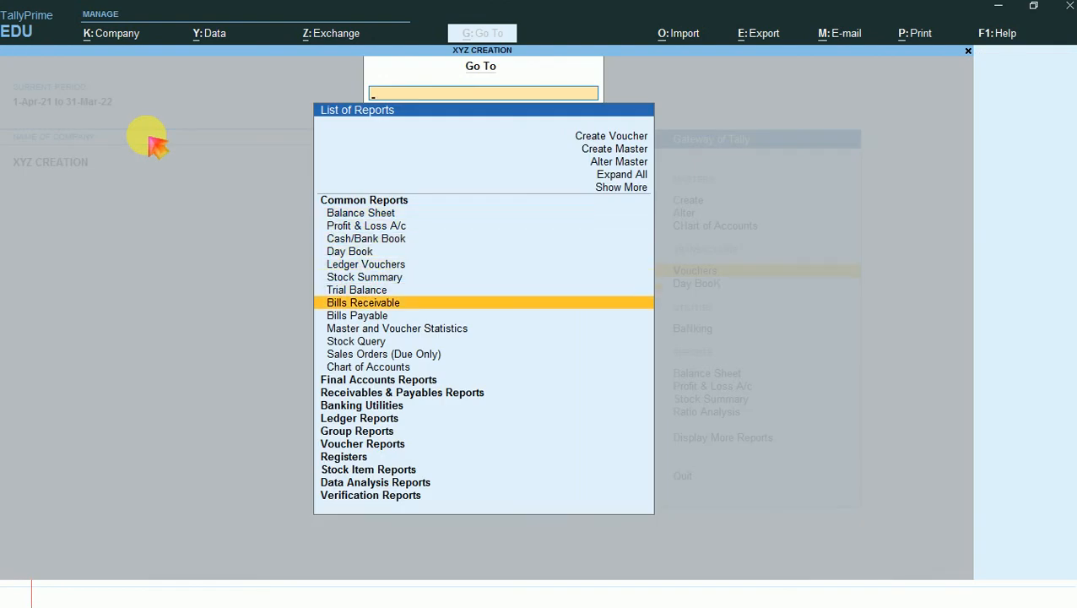
{"action": "key", "text": "Up"}
{"action": "key", "text": "Return"}
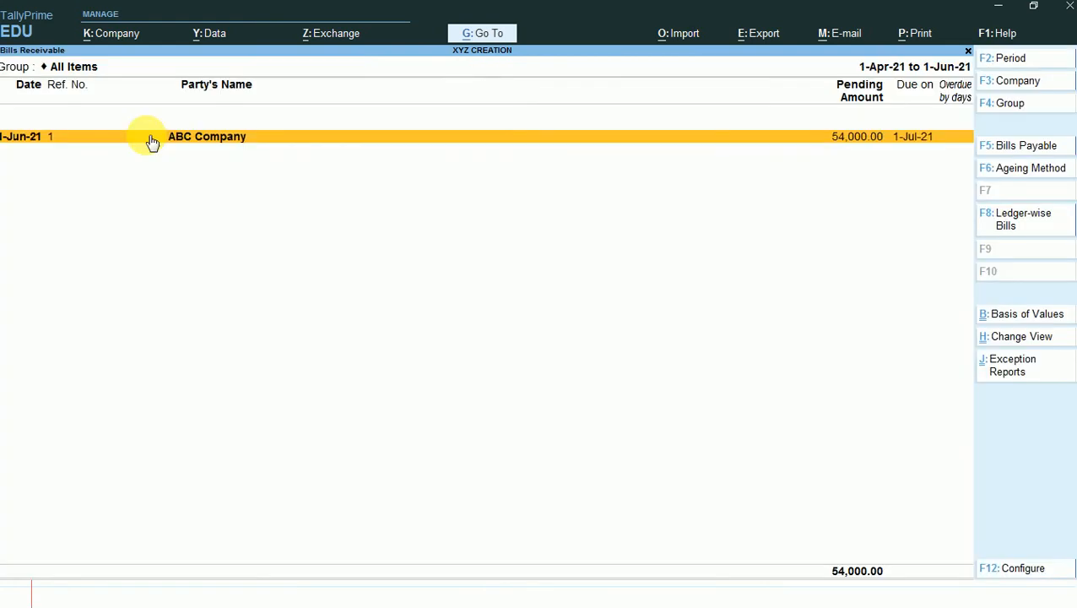
- Expand the pending ABC Company bill and go through its sales and credit note entries
{"action": "key", "text": "alt+F5"}
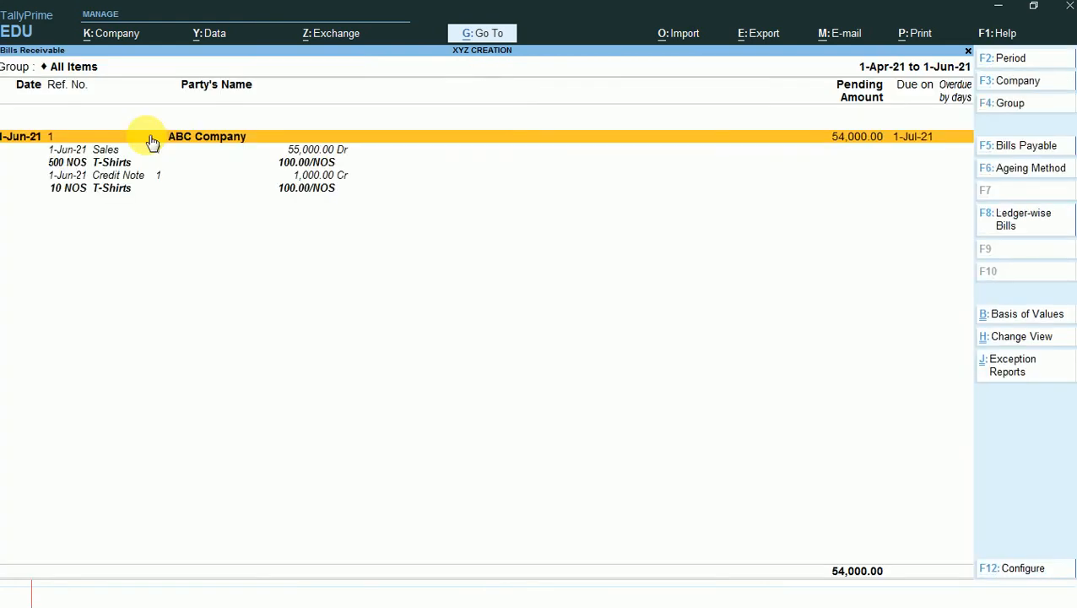
{"action": "key", "text": "Down"}
{"action": "key", "text": "Down"}
{"action": "key", "text": "Down"}
{"action": "key", "text": "Down"}
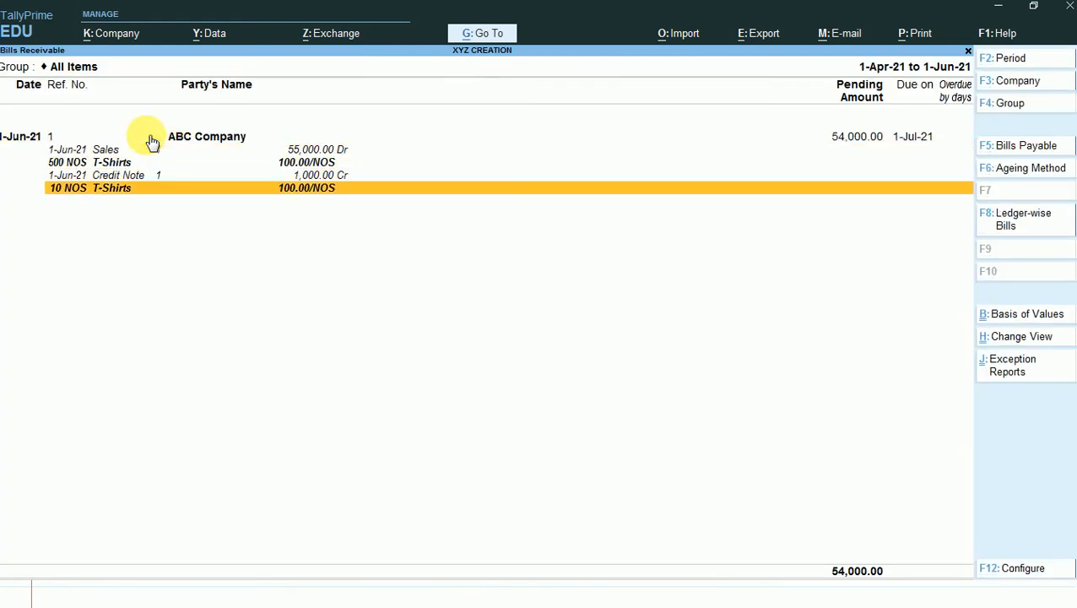
- Add a new voucher from the bills receivable report, change its type to Receipt and date it 1-Jul-21
{"action": "key", "text": "alt+F8"}
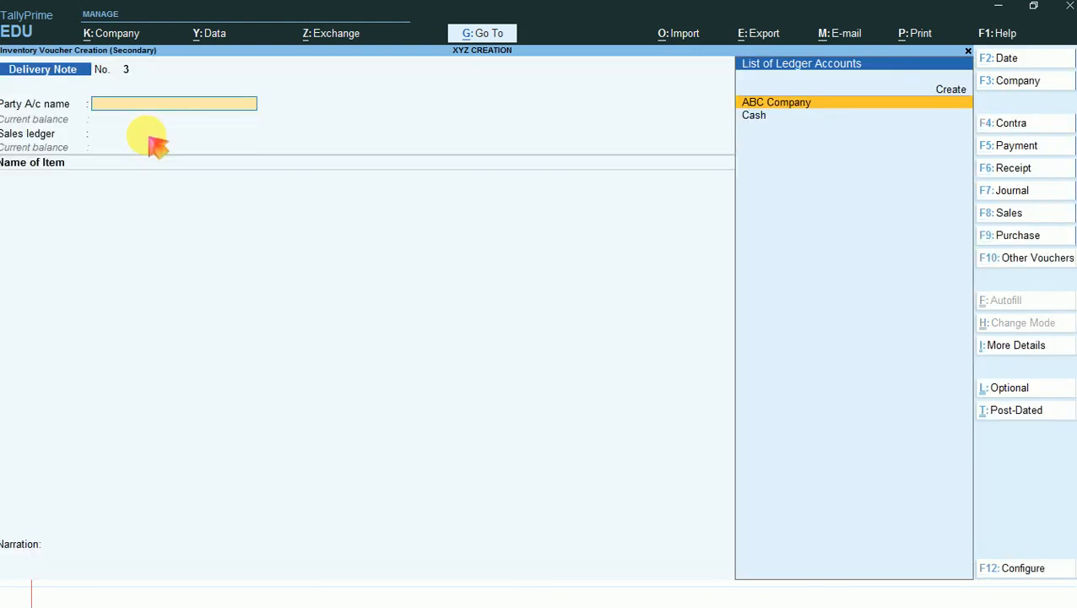
{"action": "key", "text": "F6"}
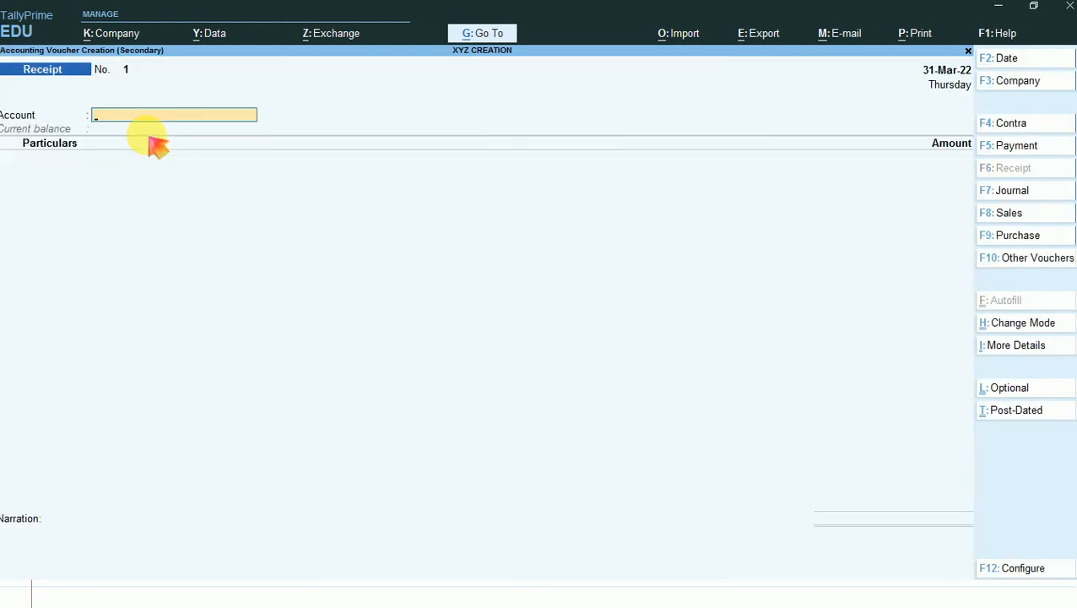
{"action": "key", "text": "F2"}
{"action": "type", "text": "1-"}
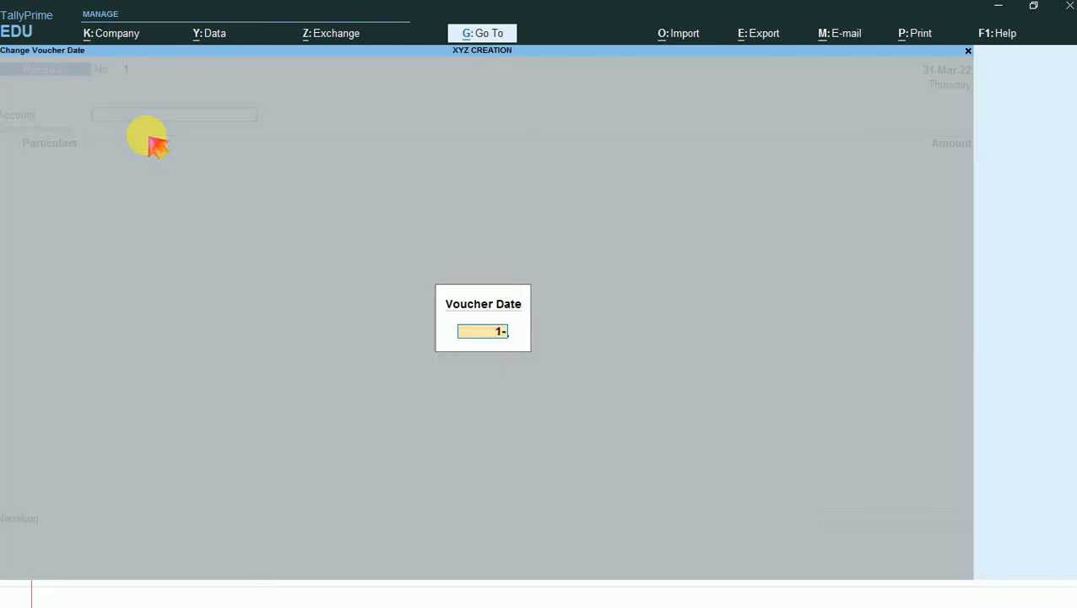
{"action": "type", "text": "7"}
{"action": "key", "text": "Return"}
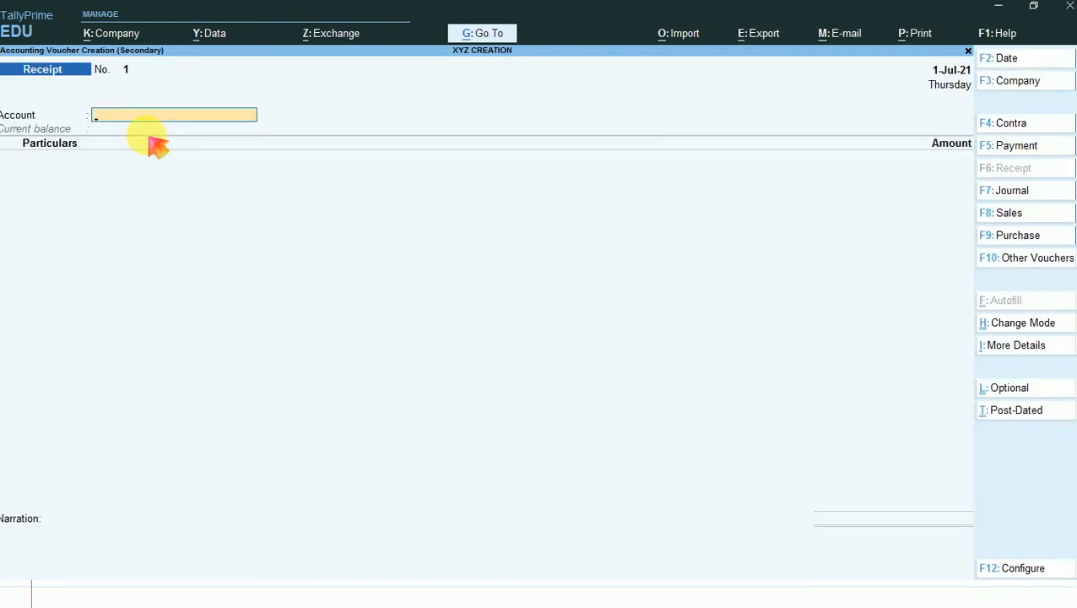
- Receive the payment into Cash and credit ABC Company with 54,000.00
{"action": "type", "text": "Ca"}
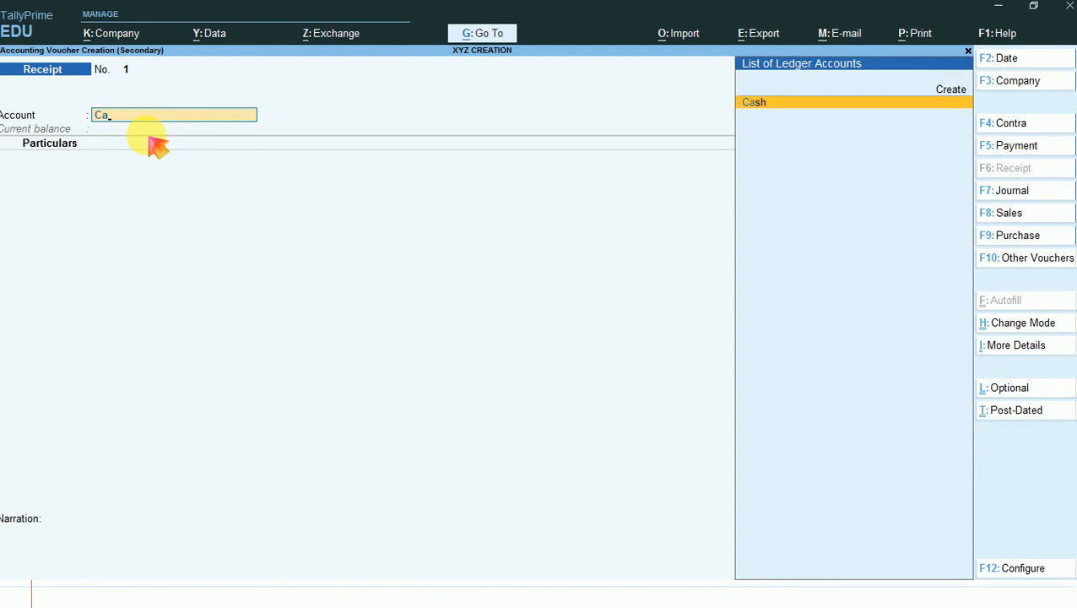
{"action": "key", "text": "Return"}
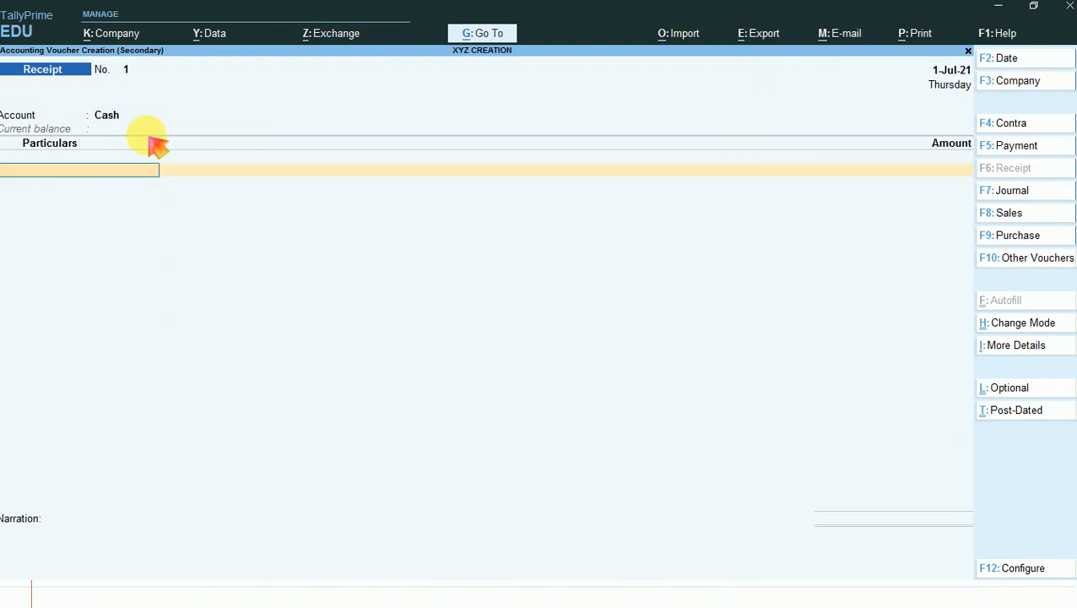
{"action": "type", "text": "a"}
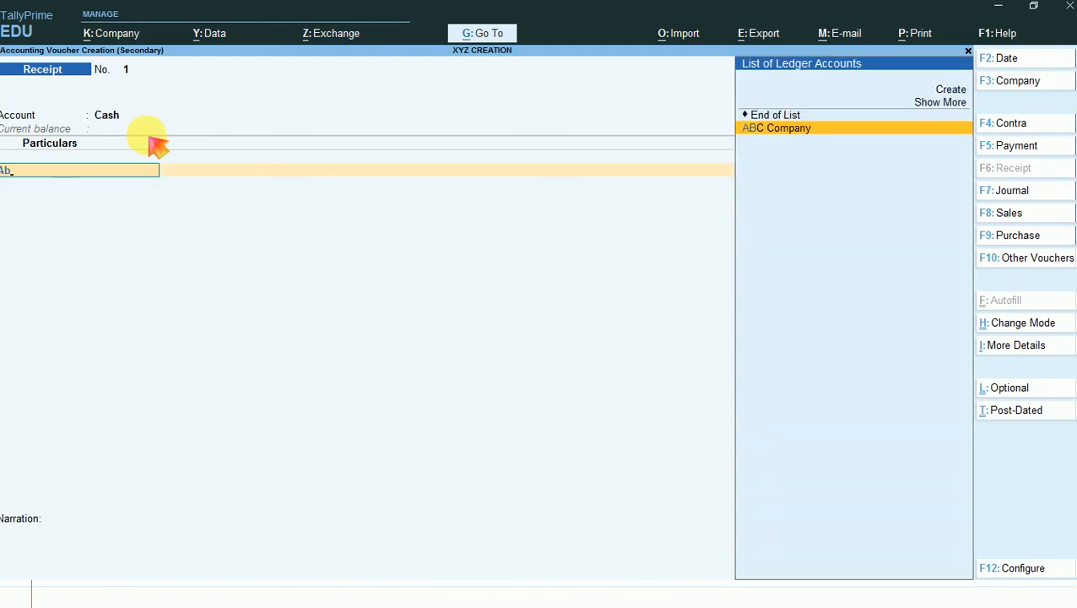
{"action": "key", "text": "Return"}
{"action": "type", "text": "54000"}
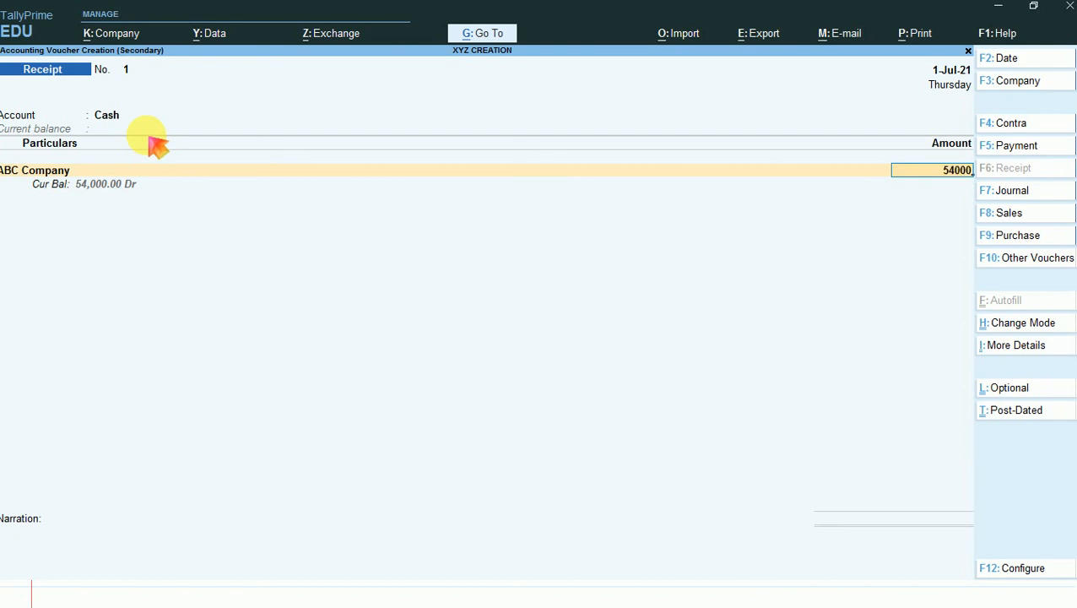
{"action": "key", "text": "Return"}
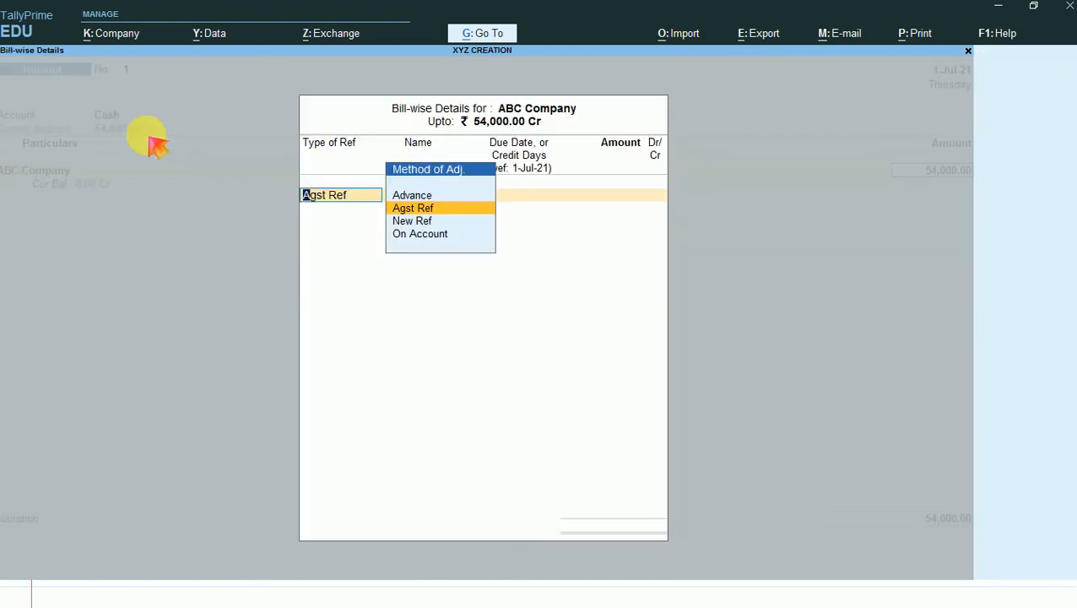
- Adjust the 54,000.00 Cr as Agst Ref to bill 1 and save the receipt voucher without a narration
{"action": "key", "text": "Return"}
{"action": "key", "text": "Return"}
{"action": "key", "text": "Return"}
{"action": "key", "text": "Return"}
{"action": "key", "text": "Return"}
{"action": "key", "text": "Return"}
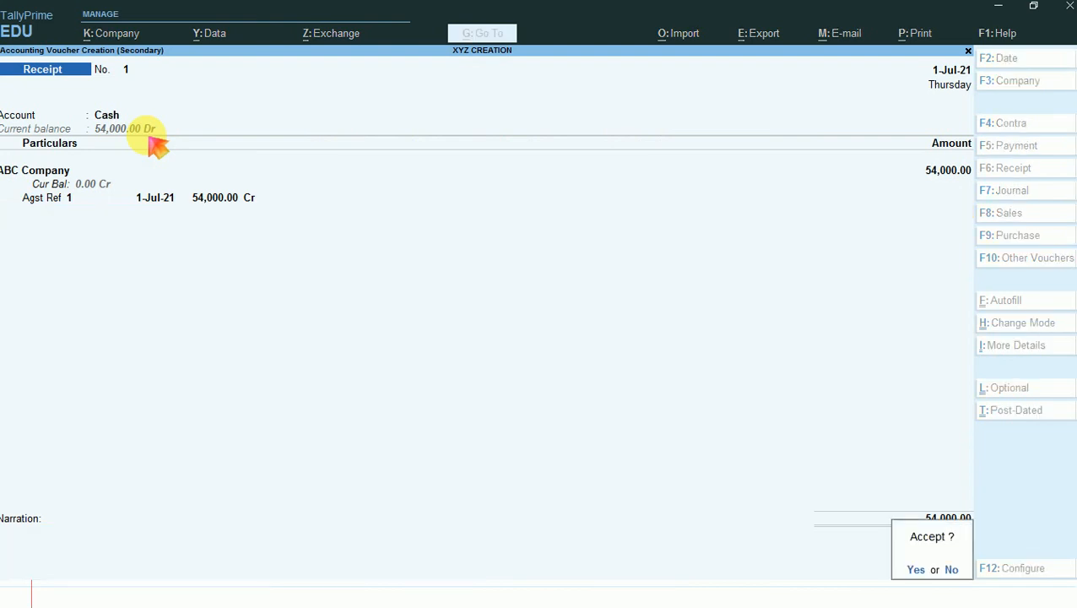
{"action": "key", "text": "Return"}
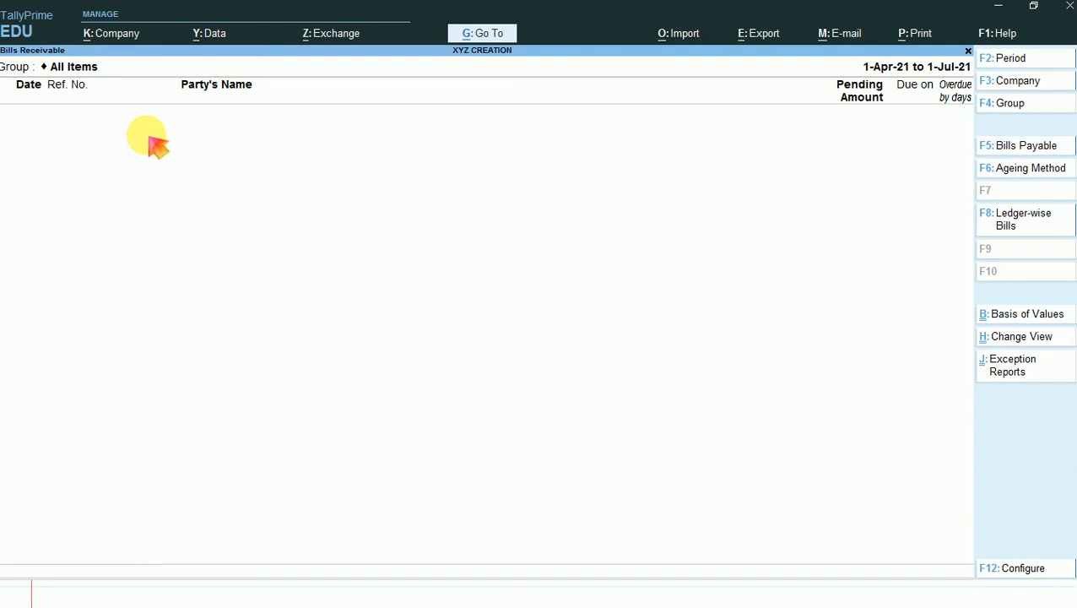
- Leave the bills receivable report for the Gateway of Tally and open voucher creation
{"action": "key", "text": "Escape"}
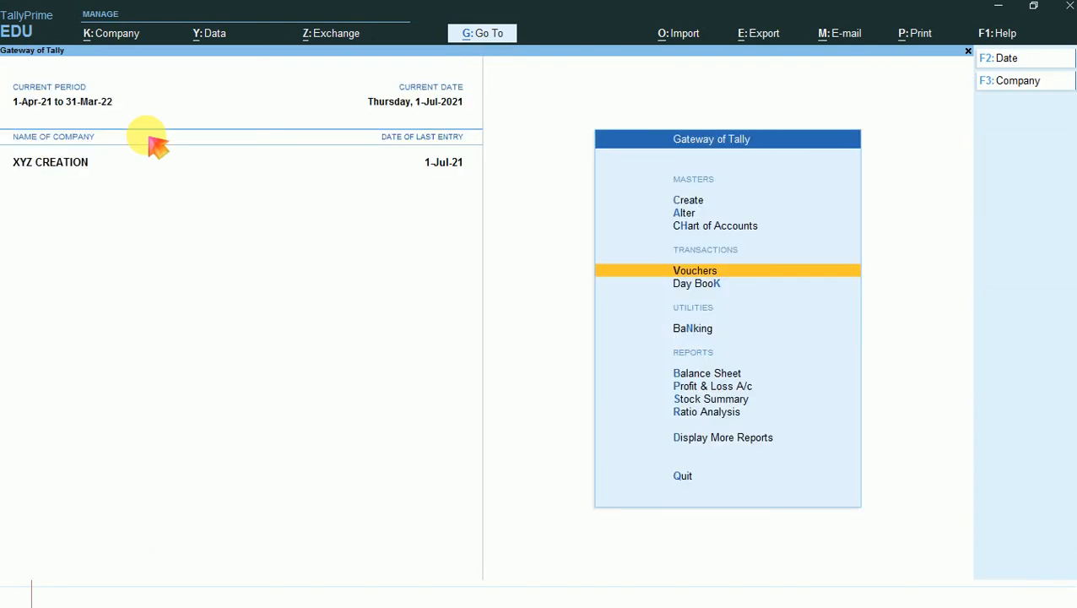
{"action": "key", "text": "Escape"}
{"action": "key", "text": "Escape"}
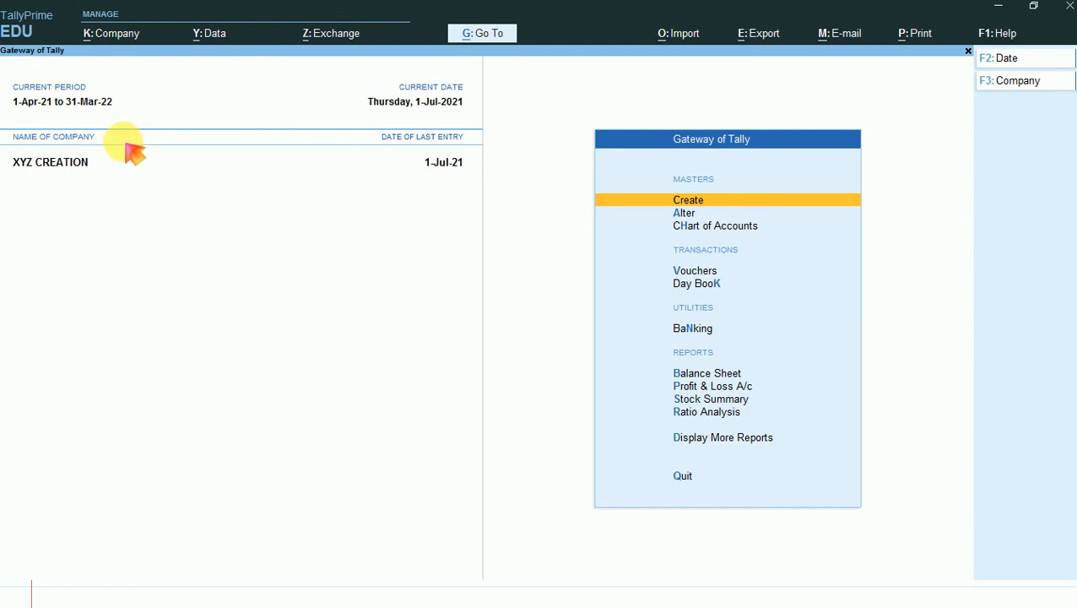
{"action": "key", "text": "Down"}
{"action": "key", "text": "Down"}
{"action": "key", "text": "Down"}
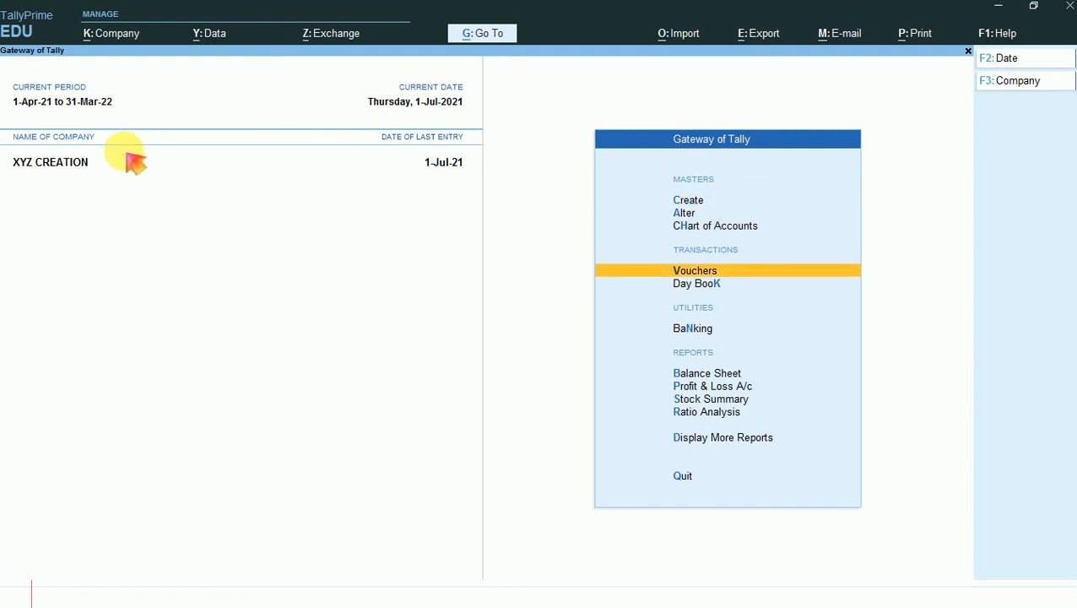
{"action": "key", "text": "Return"}
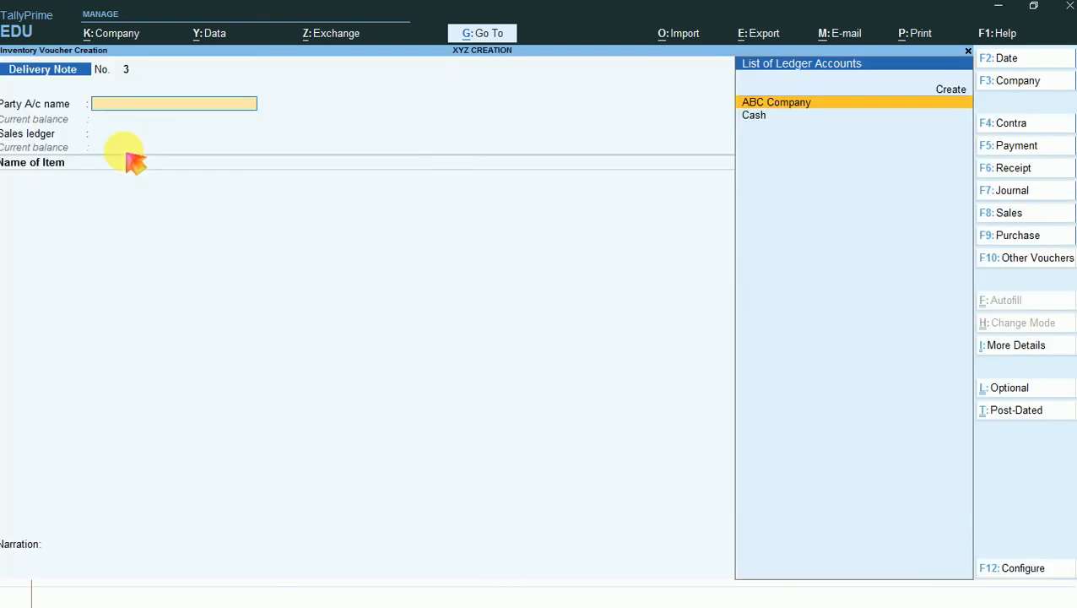
- Examine the list of voucher types, including the inactive accounting, inventory, order and payroll types
{"action": "key", "text": "F10"}
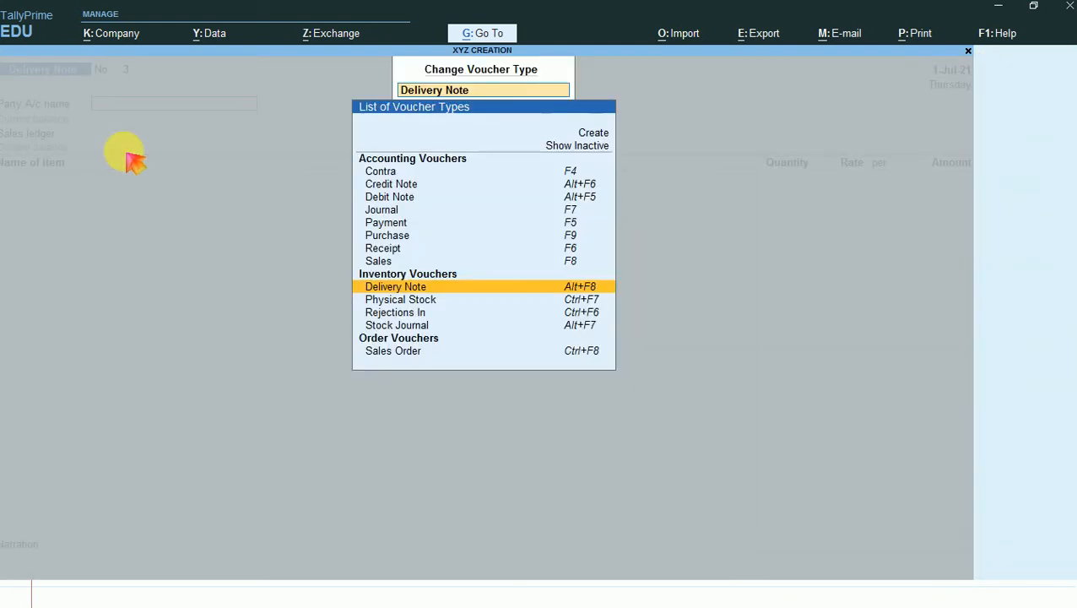
{"action": "key", "text": "Up"}
{"action": "key", "text": "Up"}
{"action": "key", "text": "Up"}
{"action": "key", "text": "Up"}
{"action": "key", "text": "Up"}
{"action": "key", "text": "Up"}
{"action": "key", "text": "Up"}
{"action": "key", "text": "Up"}
{"action": "key", "text": "Up"}
{"action": "key", "text": "Up"}
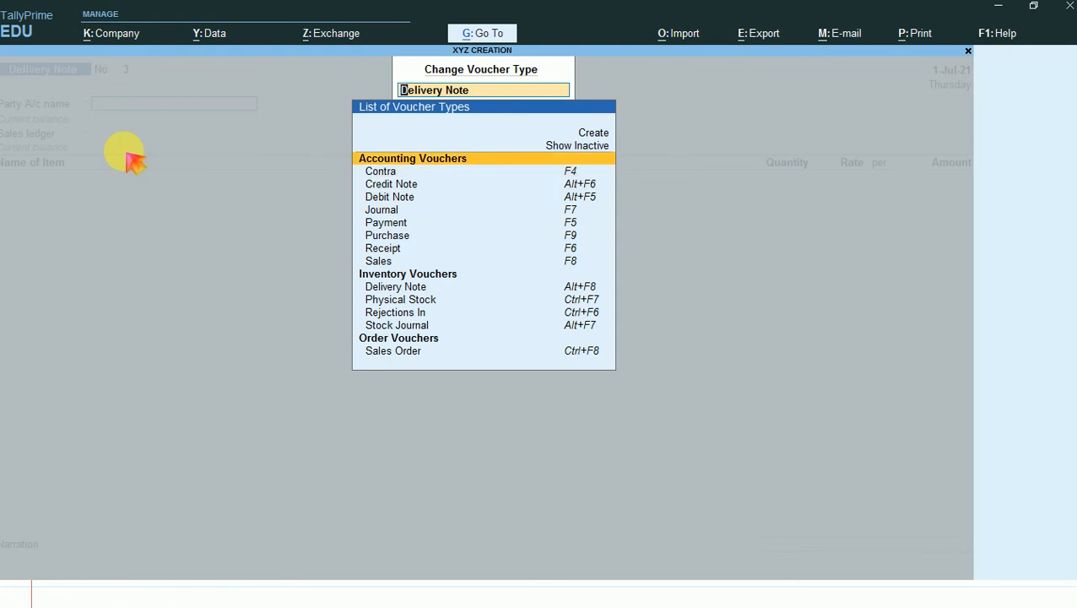
{"action": "key", "text": "Return"}
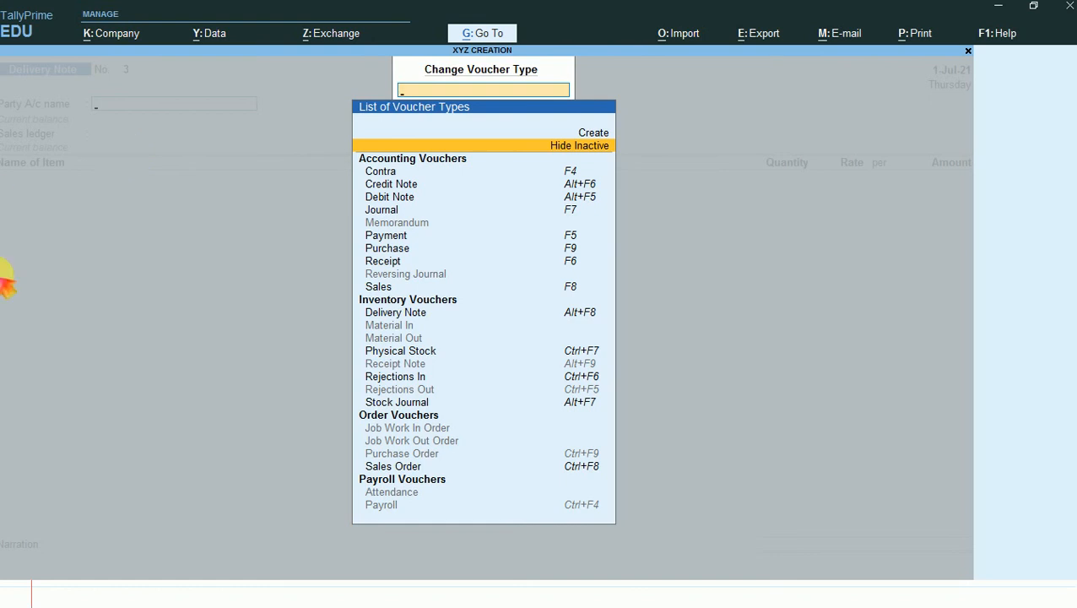
{"action": "key", "text": "Escape"}
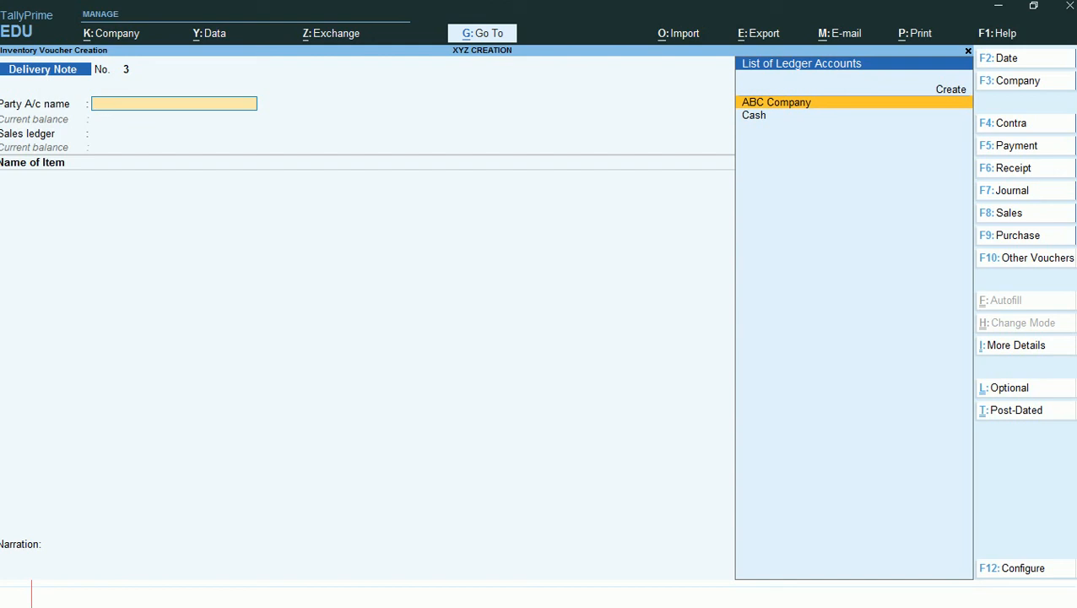
- Switch to the Tax Class notebook and bring up the blank page in section 3
{"action": "key", "text": "alt+Tab"}
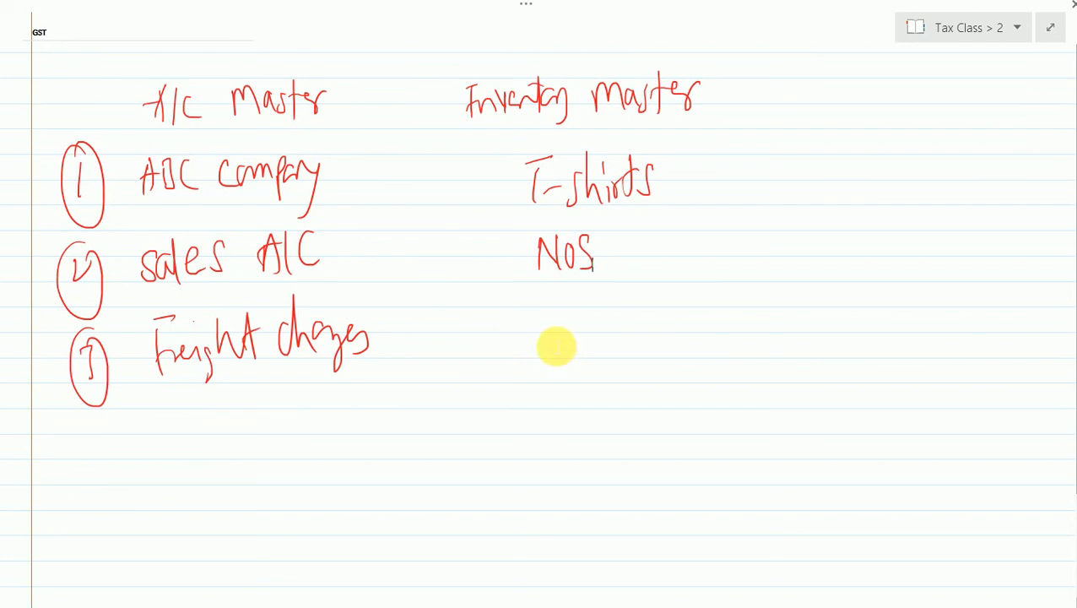
{"action": "left_click", "coordinate": [1017, 28]}
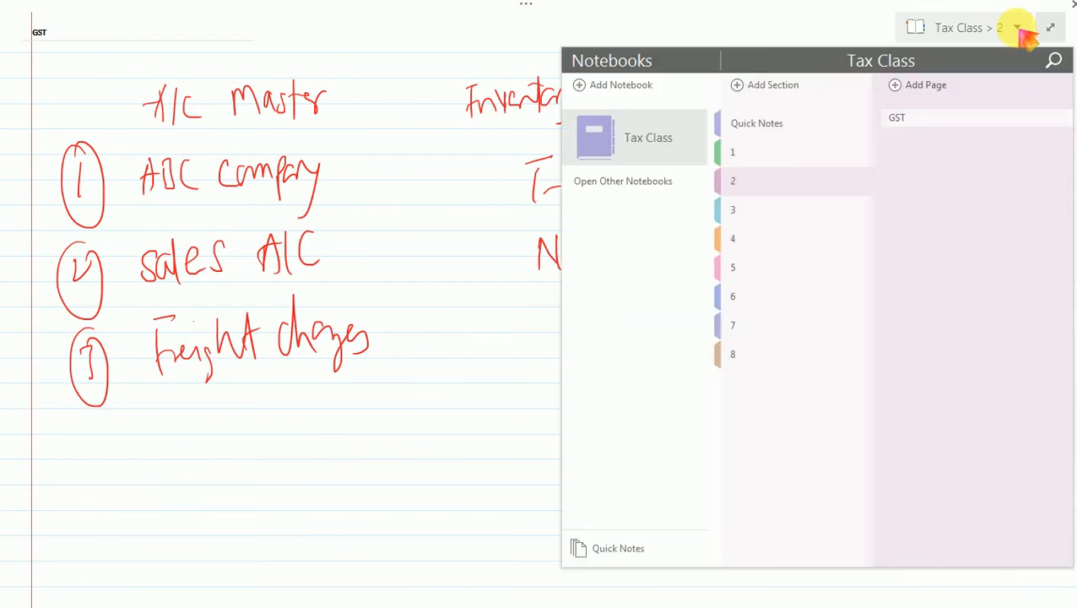
{"action": "left_click", "coordinate": [747, 219]}
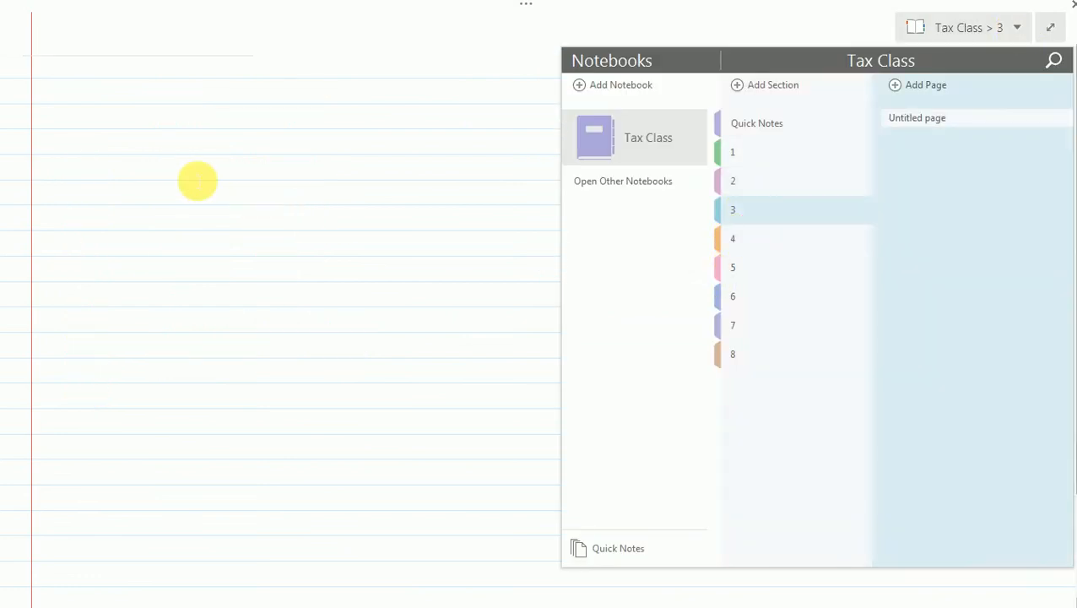
{"action": "left_click", "coordinate": [199, 179]}
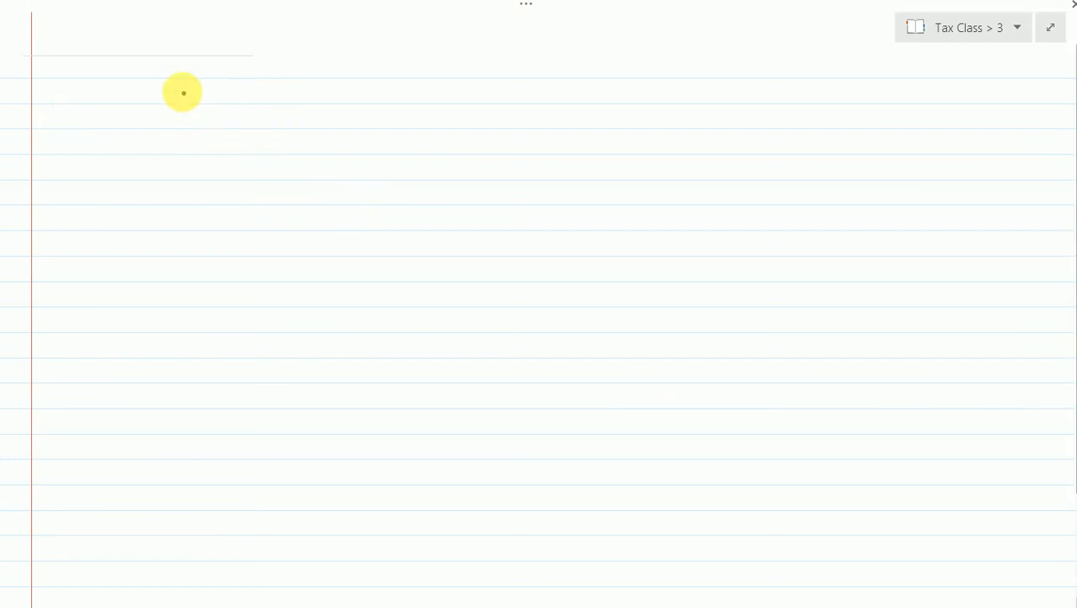
- Handwrite "Company create" between two dashes as the first line and mark it with a circled 1
{"action": "mouse_move", "coordinate": [176, 103]}
{"action": "left_mouse_down"}
{"action": "mouse_move", "coordinate": [192, 93]}
{"action": "mouse_move", "coordinate": [222, 114]}
{"action": "mouse_move", "coordinate": [298, 81]}
{"action": "mouse_move", "coordinate": [355, 99]}
{"action": "mouse_move", "coordinate": [375, 84]}
{"action": "mouse_move", "coordinate": [393, 99]}
{"action": "left_mouse_up"}
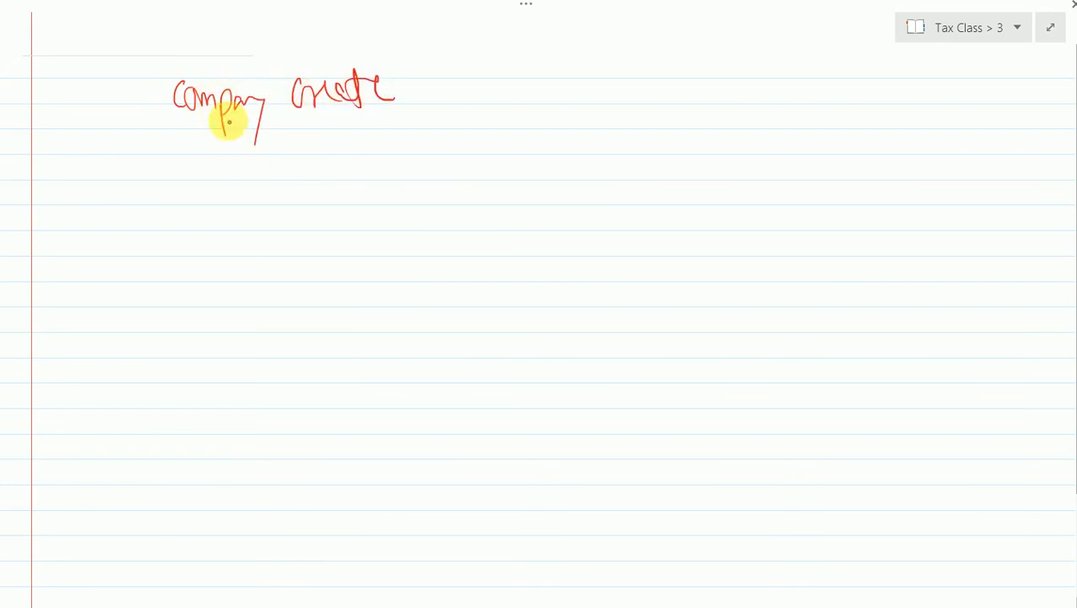
{"action": "left_click_drag", "start_coordinate": [105, 83], "coordinate": [150, 85]}
{"action": "left_click_drag", "start_coordinate": [406, 86], "coordinate": [464, 83]}
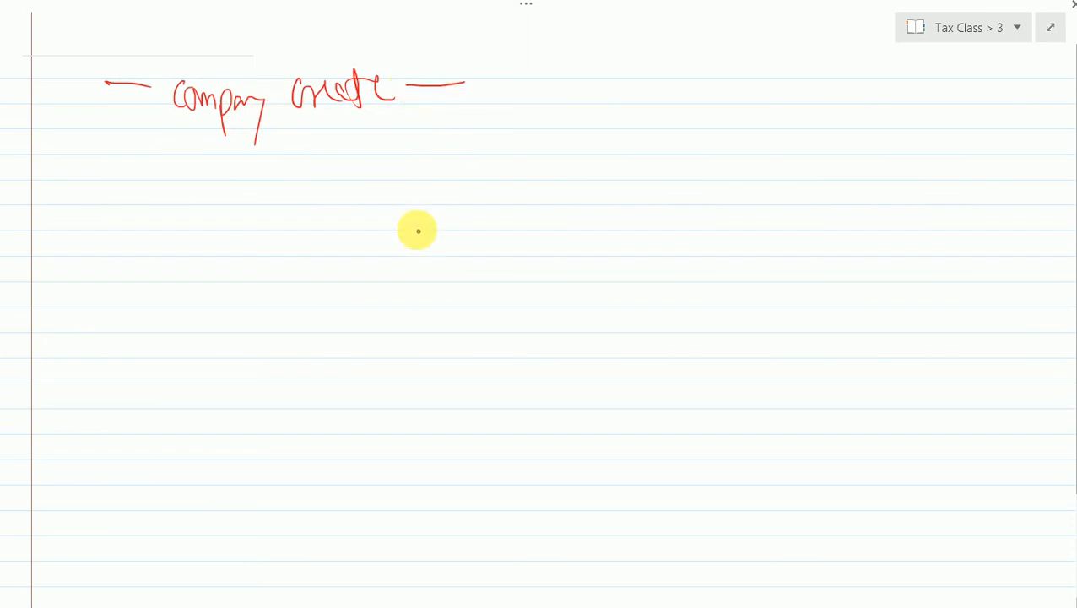
{"action": "left_click_drag", "start_coordinate": [65, 82], "coordinate": [66, 113]}
{"action": "mouse_move", "coordinate": [63, 57]}
{"action": "left_mouse_down"}
{"action": "mouse_move", "coordinate": [47, 87]}
{"action": "mouse_move", "coordinate": [56, 75]}
{"action": "left_mouse_up"}
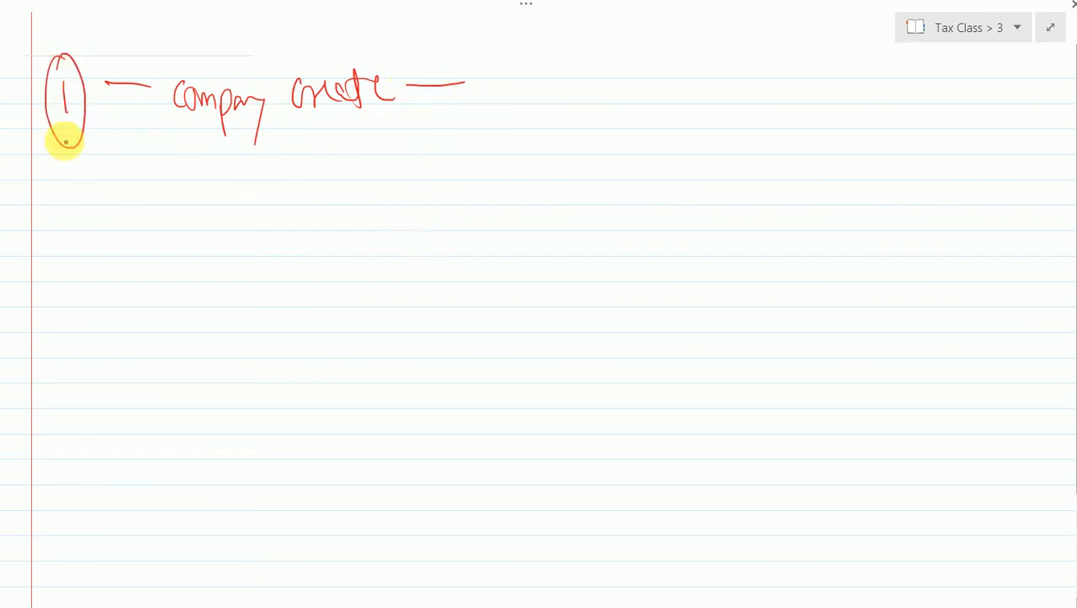
- Add a circled 2 with "Master Create – A/C, Inventory" and underline both "Master" and "Create"
{"action": "left_click_drag", "start_coordinate": [66, 199], "coordinate": [87, 216]}
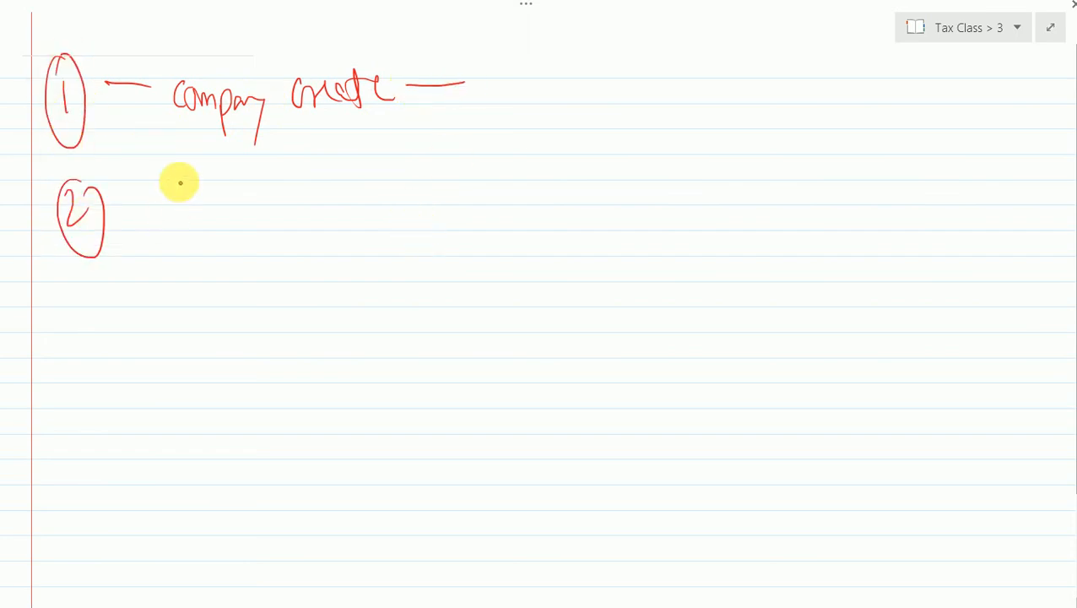
{"action": "mouse_move", "coordinate": [175, 216]}
{"action": "left_mouse_down"}
{"action": "mouse_move", "coordinate": [238, 187]}
{"action": "mouse_move", "coordinate": [243, 201]}
{"action": "mouse_move", "coordinate": [263, 196]}
{"action": "mouse_move", "coordinate": [275, 180]}
{"action": "left_mouse_up"}
{"action": "mouse_move", "coordinate": [331, 160]}
{"action": "left_mouse_down"}
{"action": "mouse_move", "coordinate": [372, 181]}
{"action": "mouse_move", "coordinate": [402, 151]}
{"action": "mouse_move", "coordinate": [416, 164]}
{"action": "mouse_move", "coordinate": [450, 148]}
{"action": "mouse_move", "coordinate": [483, 164]}
{"action": "mouse_move", "coordinate": [569, 137]}
{"action": "mouse_move", "coordinate": [629, 158]}
{"action": "mouse_move", "coordinate": [631, 186]}
{"action": "left_mouse_up"}
{"action": "mouse_move", "coordinate": [671, 111]}
{"action": "left_mouse_down"}
{"action": "mouse_move", "coordinate": [716, 142]}
{"action": "mouse_move", "coordinate": [774, 114]}
{"action": "mouse_move", "coordinate": [801, 159]}
{"action": "left_mouse_up"}
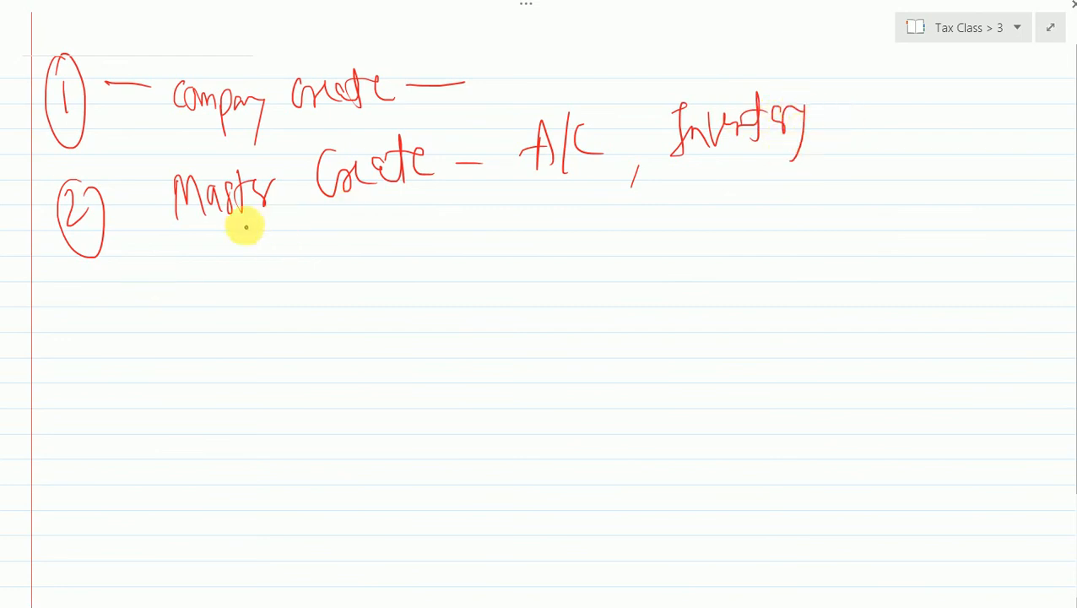
{"action": "left_click_drag", "start_coordinate": [202, 221], "coordinate": [270, 218]}
{"action": "left_click_drag", "start_coordinate": [356, 199], "coordinate": [438, 197]}
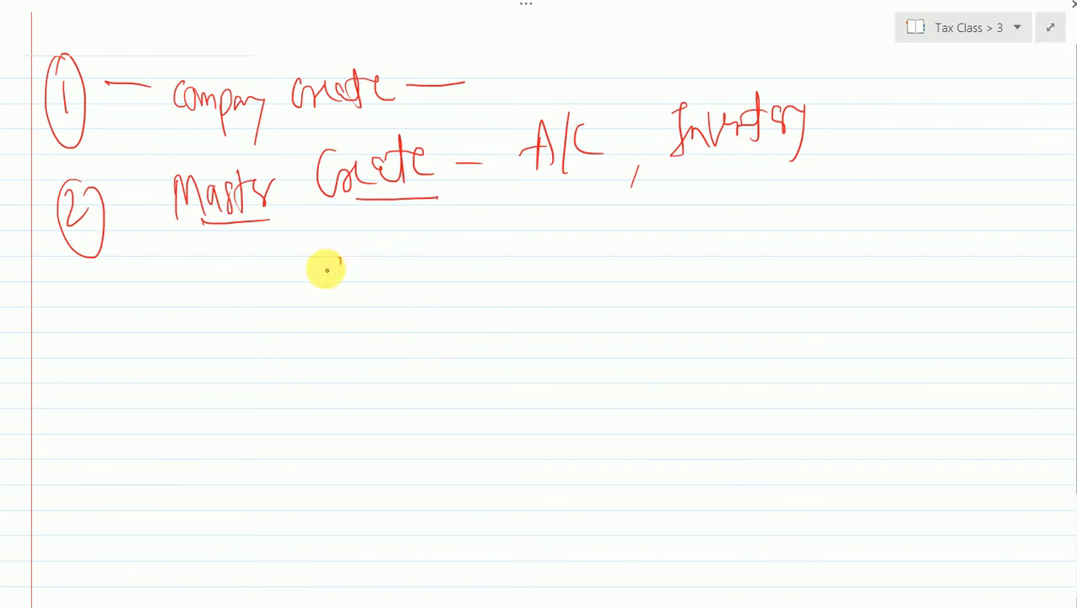
- Start a numbered sub-list under Master Create with circled 1 "Supplier ledger" and circled 2 "Purchase A/C"
{"action": "mouse_move", "coordinate": [340, 260]}
{"action": "left_mouse_down"}
{"action": "mouse_move", "coordinate": [326, 293]}
{"action": "mouse_move", "coordinate": [402, 271]}
{"action": "left_mouse_up"}
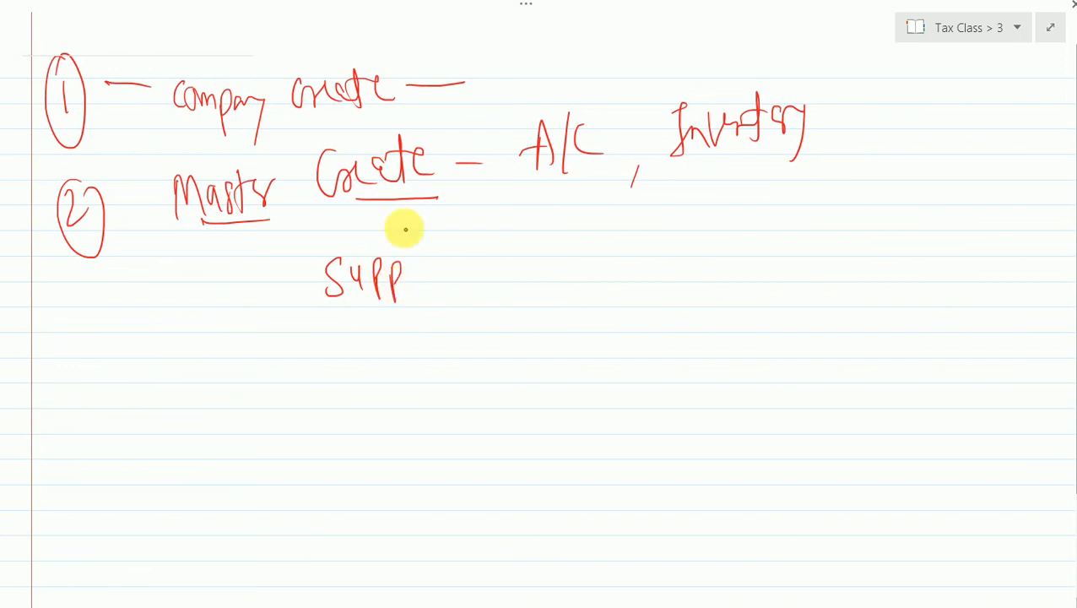
{"action": "mouse_move", "coordinate": [405, 228]}
{"action": "left_mouse_down"}
{"action": "mouse_move", "coordinate": [410, 291]}
{"action": "mouse_move", "coordinate": [471, 255]}
{"action": "mouse_move", "coordinate": [493, 269]}
{"action": "mouse_move", "coordinate": [514, 245]}
{"action": "mouse_move", "coordinate": [553, 241]}
{"action": "left_mouse_up"}
{"action": "left_click_drag", "start_coordinate": [269, 279], "coordinate": [271, 325]}
{"action": "left_click_drag", "start_coordinate": [272, 267], "coordinate": [290, 287]}
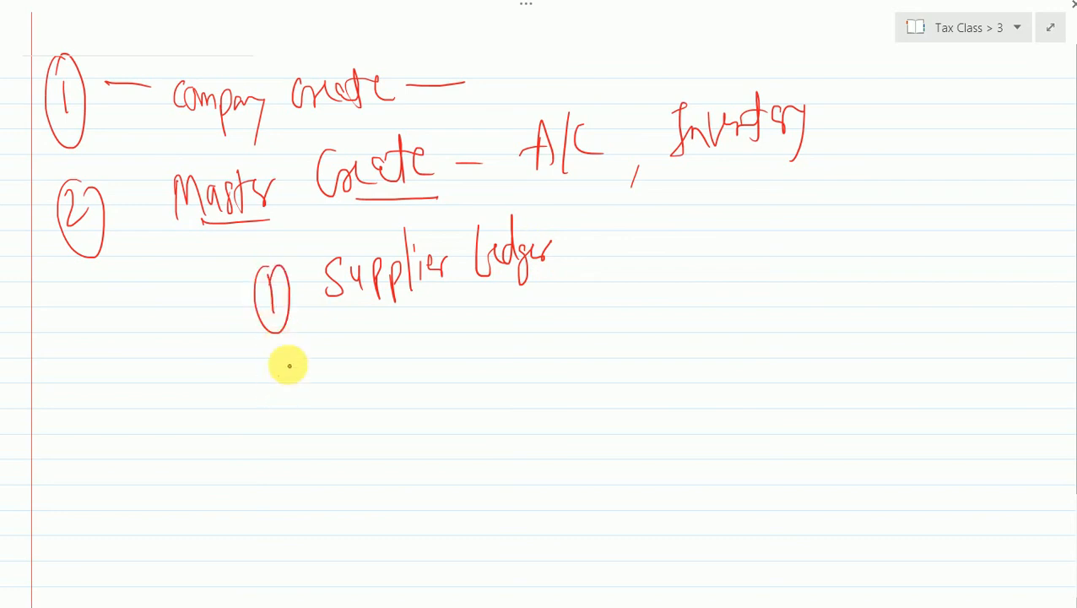
{"action": "left_click_drag", "start_coordinate": [279, 342], "coordinate": [264, 399]}
{"action": "mouse_move", "coordinate": [269, 359]}
{"action": "left_mouse_down"}
{"action": "mouse_move", "coordinate": [297, 390]}
{"action": "mouse_move", "coordinate": [309, 347]}
{"action": "mouse_move", "coordinate": [367, 378]}
{"action": "mouse_move", "coordinate": [413, 329]}
{"action": "mouse_move", "coordinate": [448, 339]}
{"action": "mouse_move", "coordinate": [510, 315]}
{"action": "mouse_move", "coordinate": [548, 322]}
{"action": "left_mouse_up"}
{"action": "mouse_move", "coordinate": [578, 288]}
{"action": "left_mouse_down"}
{"action": "mouse_move", "coordinate": [567, 305]}
{"action": "mouse_move", "coordinate": [584, 310]}
{"action": "left_mouse_up"}
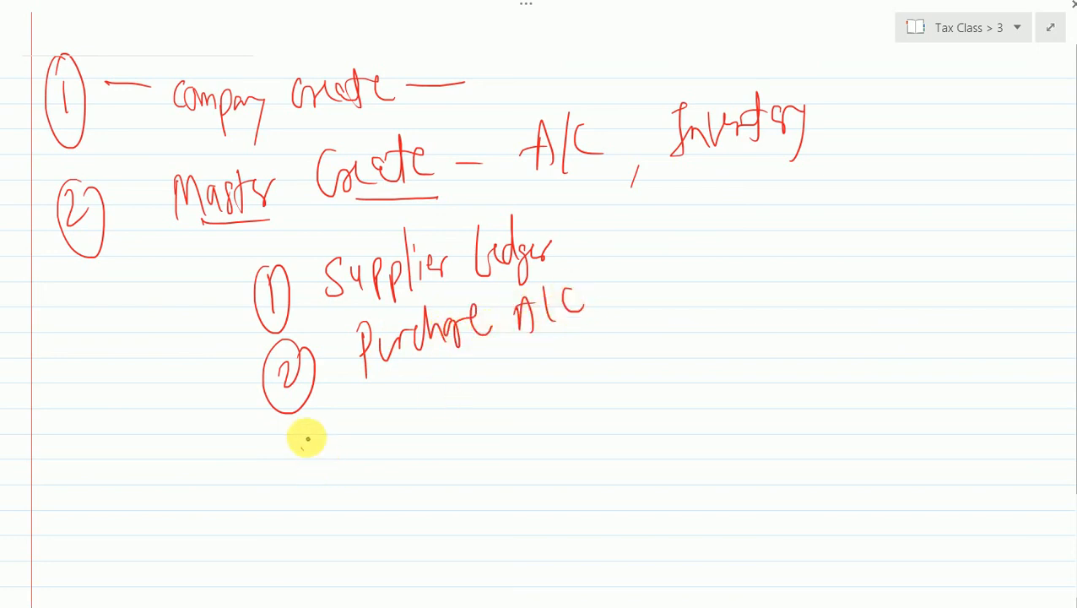
- Add circled 3 "Item A, B" to the sub-list below Purchase A/C
{"action": "mouse_move", "coordinate": [302, 446]}
{"action": "left_mouse_down"}
{"action": "mouse_move", "coordinate": [310, 471]}
{"action": "mouse_move", "coordinate": [305, 416]}
{"action": "left_mouse_up"}
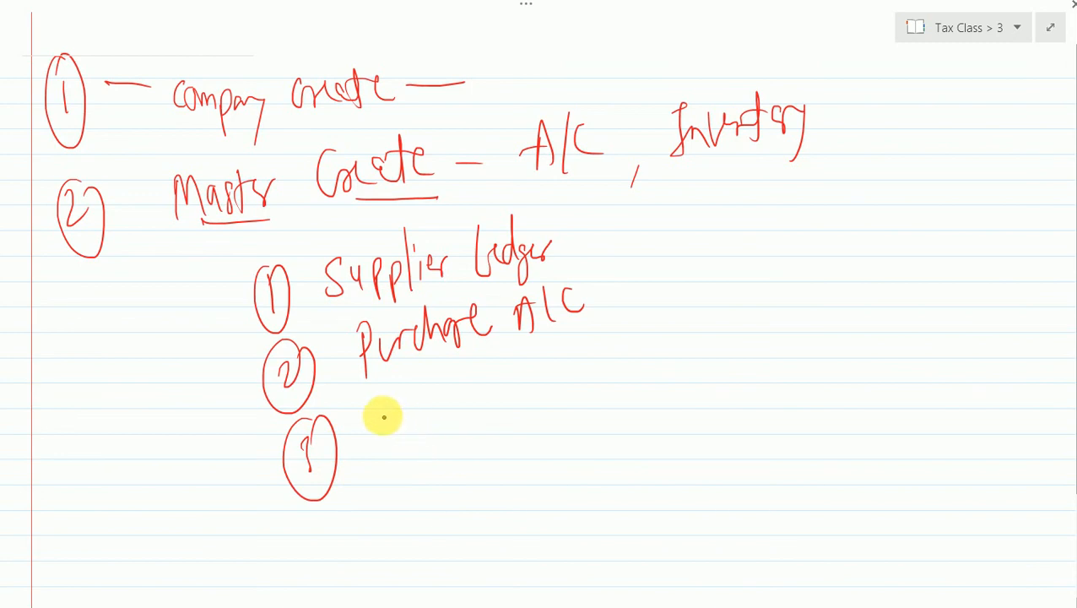
{"action": "mouse_move", "coordinate": [382, 415]}
{"action": "left_mouse_down"}
{"action": "mouse_move", "coordinate": [393, 411]}
{"action": "mouse_move", "coordinate": [394, 440]}
{"action": "left_mouse_up"}
{"action": "left_click_drag", "start_coordinate": [409, 401], "coordinate": [406, 434]}
{"action": "mouse_move", "coordinate": [404, 420]}
{"action": "left_mouse_down"}
{"action": "mouse_move", "coordinate": [488, 391]}
{"action": "mouse_move", "coordinate": [471, 380]}
{"action": "mouse_move", "coordinate": [496, 395]}
{"action": "mouse_move", "coordinate": [522, 367]}
{"action": "mouse_move", "coordinate": [553, 394]}
{"action": "left_mouse_up"}
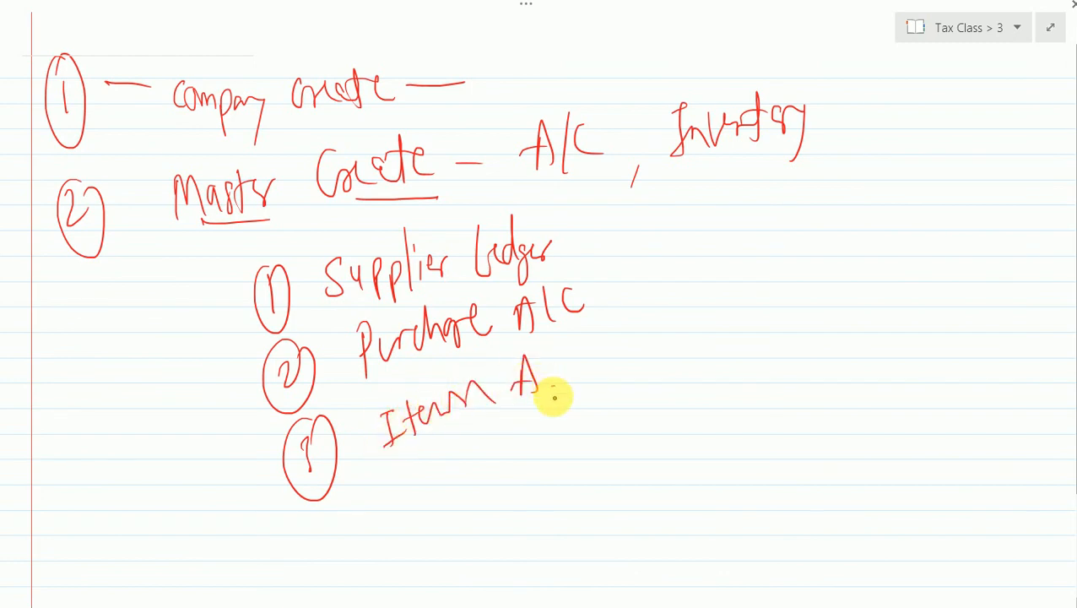
{"action": "mouse_move", "coordinate": [579, 338]}
{"action": "left_mouse_down"}
{"action": "mouse_move", "coordinate": [582, 383]}
{"action": "mouse_move", "coordinate": [578, 372]}
{"action": "left_mouse_up"}
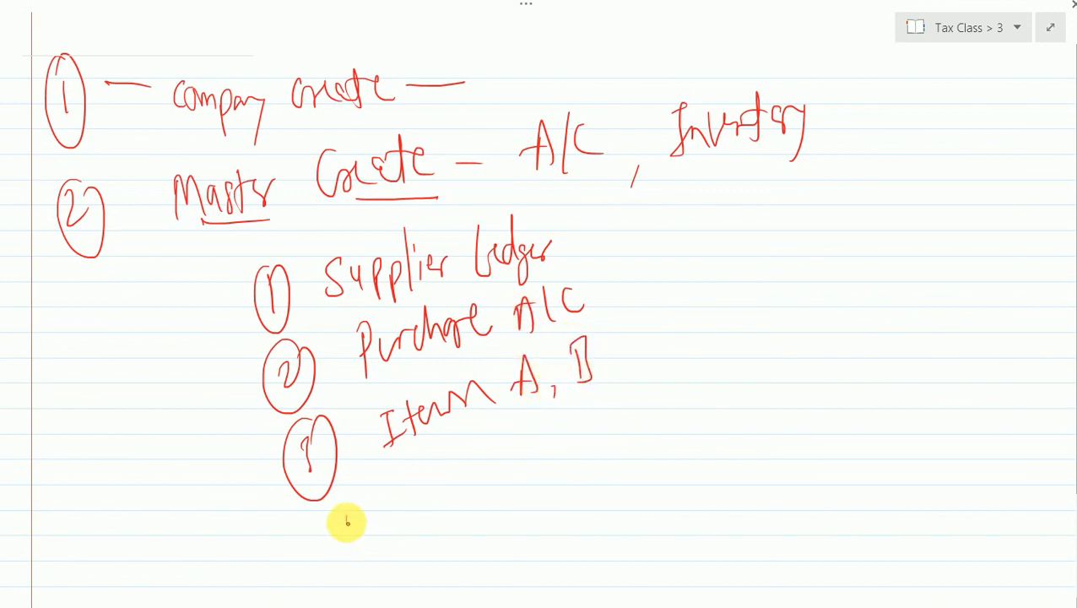
- Add circled 4 "CGST, SGST" to the supplier sub-list and put a tick mark under each tax name
{"action": "left_click_drag", "start_coordinate": [347, 518], "coordinate": [363, 538]}
{"action": "left_click_drag", "start_coordinate": [361, 498], "coordinate": [382, 507]}
{"action": "mouse_move", "coordinate": [448, 477]}
{"action": "left_mouse_down"}
{"action": "mouse_move", "coordinate": [440, 505]}
{"action": "mouse_move", "coordinate": [473, 499]}
{"action": "left_mouse_up"}
{"action": "left_click_drag", "start_coordinate": [503, 460], "coordinate": [490, 485]}
{"action": "mouse_move", "coordinate": [506, 441]}
{"action": "left_mouse_down"}
{"action": "mouse_move", "coordinate": [523, 431]}
{"action": "mouse_move", "coordinate": [522, 469]}
{"action": "mouse_move", "coordinate": [550, 475]}
{"action": "left_mouse_up"}
{"action": "left_click_drag", "start_coordinate": [584, 408], "coordinate": [574, 448]}
{"action": "mouse_move", "coordinate": [628, 381]}
{"action": "left_mouse_down"}
{"action": "mouse_move", "coordinate": [623, 428]}
{"action": "mouse_move", "coordinate": [663, 361]}
{"action": "left_mouse_up"}
{"action": "left_click_drag", "start_coordinate": [660, 362], "coordinate": [664, 406]}
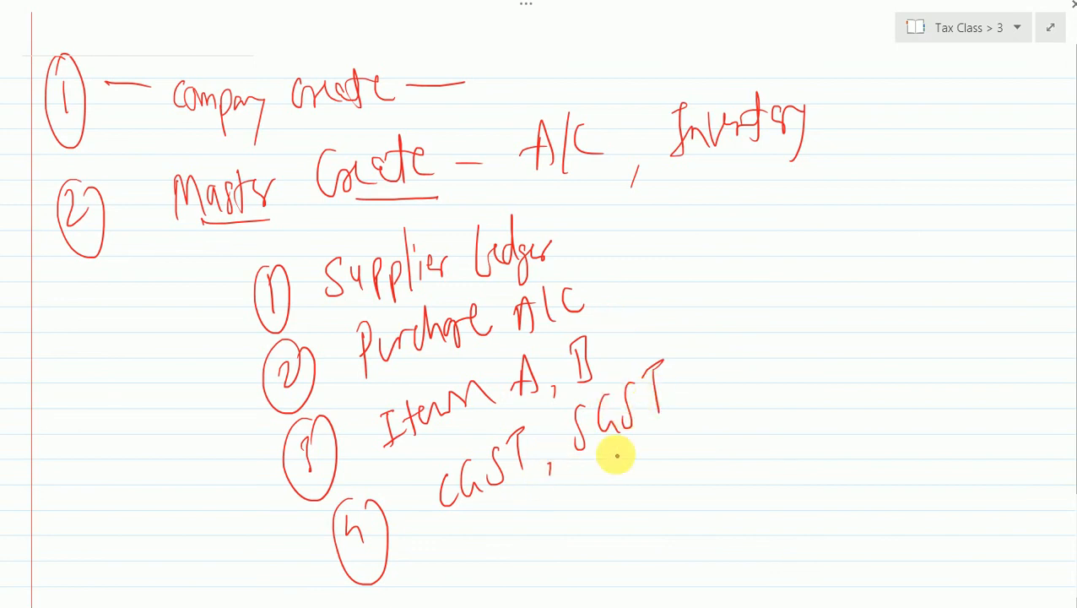
{"action": "left_click_drag", "start_coordinate": [493, 503], "coordinate": [512, 501]}
{"action": "mouse_move", "coordinate": [621, 447]}
{"action": "left_mouse_down"}
{"action": "mouse_move", "coordinate": [649, 440]}
{"action": "mouse_move", "coordinate": [656, 421]}
{"action": "left_mouse_up"}
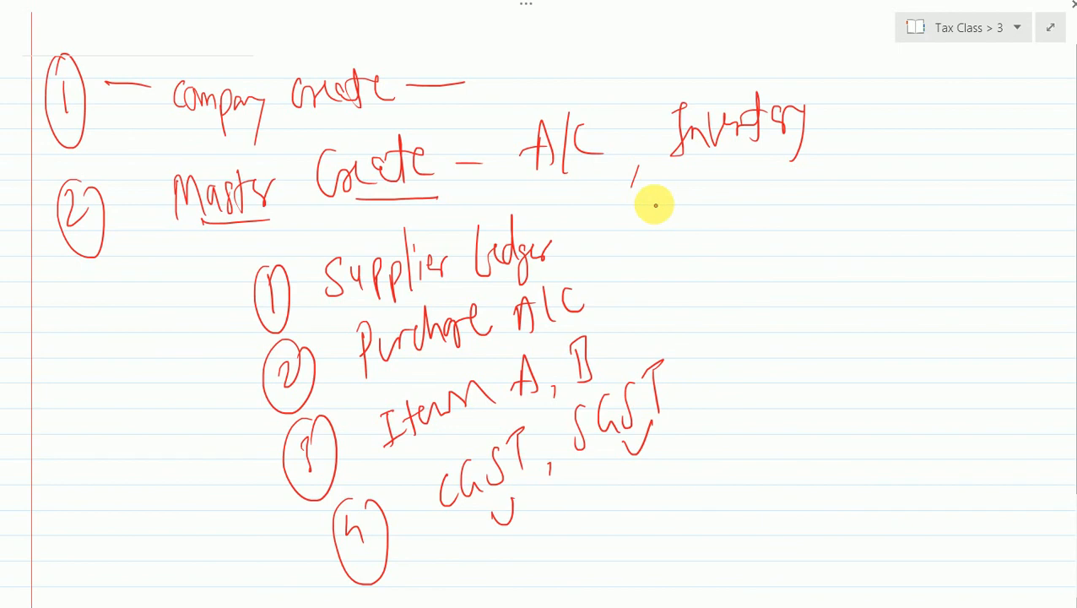
- Write a second numbered list beneath Inventory with circled 1 "Buyer ledger" and circled 2 "Sales A/C"
{"action": "left_click_drag", "start_coordinate": [672, 195], "coordinate": [677, 197]}
{"action": "mouse_move", "coordinate": [750, 189]}
{"action": "left_mouse_down"}
{"action": "mouse_move", "coordinate": [745, 232]}
{"action": "mouse_move", "coordinate": [796, 180]}
{"action": "mouse_move", "coordinate": [794, 228]}
{"action": "left_mouse_up"}
{"action": "left_click_drag", "start_coordinate": [800, 188], "coordinate": [825, 173]}
{"action": "mouse_move", "coordinate": [861, 137]}
{"action": "left_mouse_down"}
{"action": "mouse_move", "coordinate": [869, 173]}
{"action": "mouse_move", "coordinate": [910, 139]}
{"action": "mouse_move", "coordinate": [896, 183]}
{"action": "mouse_move", "coordinate": [941, 143]}
{"action": "mouse_move", "coordinate": [954, 105]}
{"action": "left_mouse_up"}
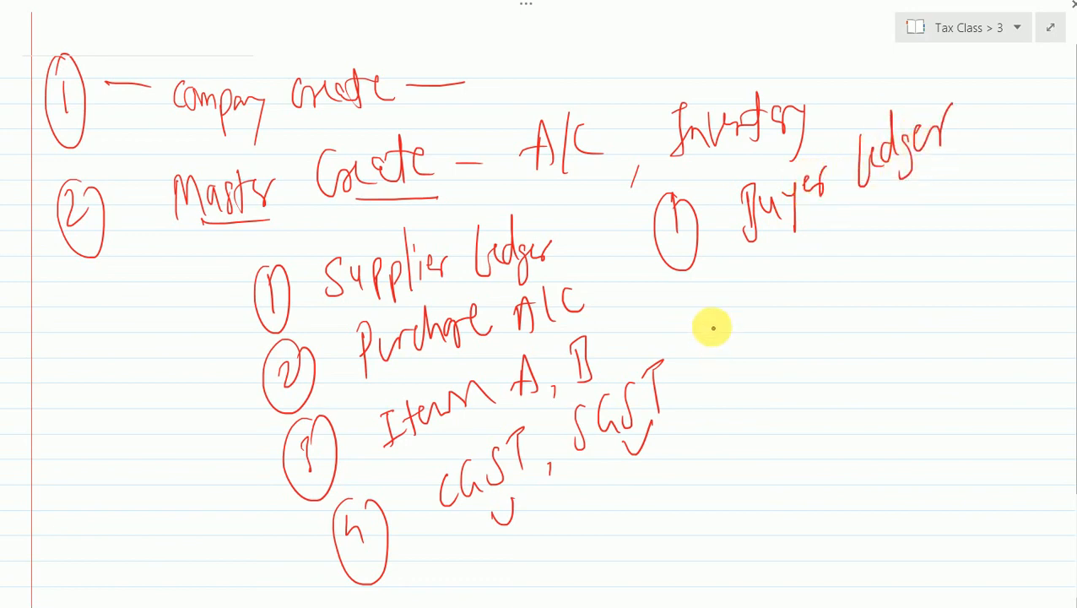
{"action": "mouse_move", "coordinate": [715, 314]}
{"action": "left_mouse_down"}
{"action": "mouse_move", "coordinate": [733, 339]}
{"action": "mouse_move", "coordinate": [717, 375]}
{"action": "left_mouse_up"}
{"action": "left_click_drag", "start_coordinate": [742, 297], "coordinate": [747, 371]}
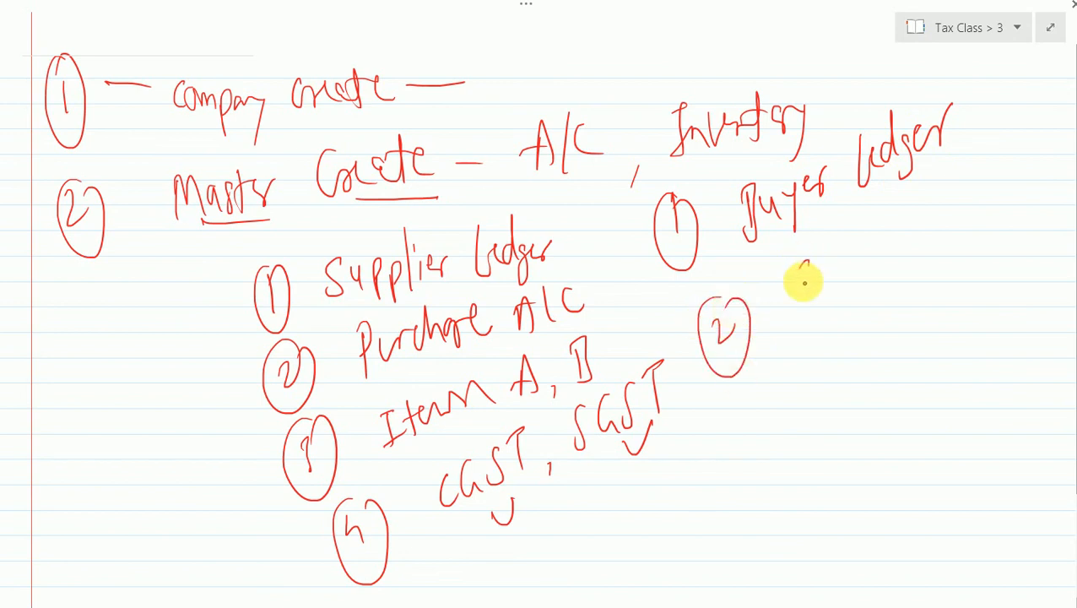
{"action": "mouse_move", "coordinate": [815, 255]}
{"action": "left_mouse_down"}
{"action": "mouse_move", "coordinate": [797, 296]}
{"action": "mouse_move", "coordinate": [841, 222]}
{"action": "mouse_move", "coordinate": [908, 219]}
{"action": "mouse_move", "coordinate": [910, 240]}
{"action": "mouse_move", "coordinate": [935, 236]}
{"action": "left_mouse_up"}
{"action": "left_click_drag", "start_coordinate": [943, 192], "coordinate": [937, 226]}
{"action": "left_click_drag", "start_coordinate": [975, 190], "coordinate": [962, 211]}
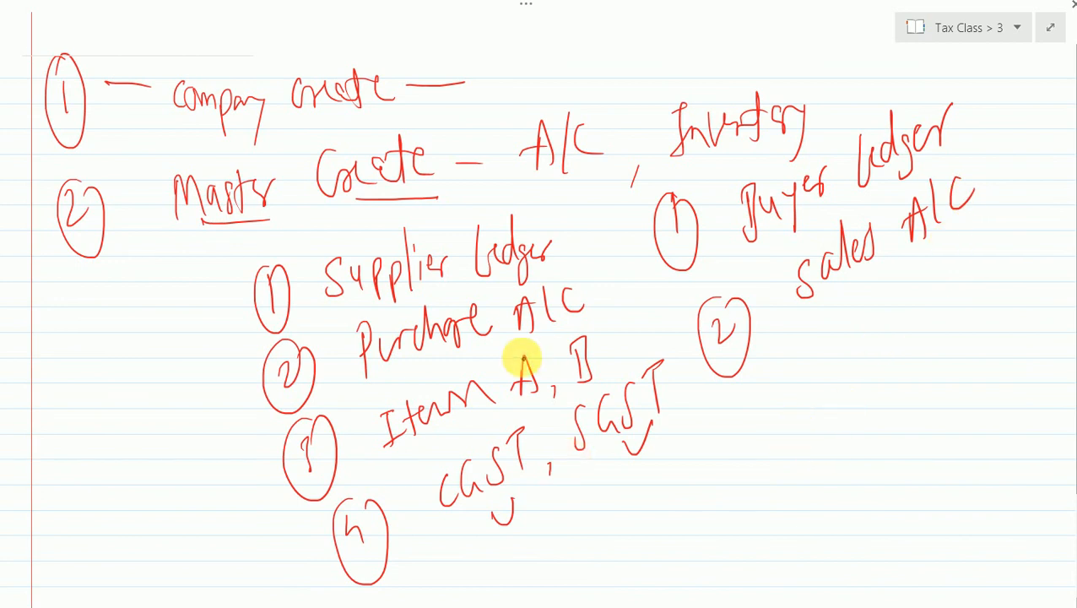
- Circle items A and B and the CGST and SGST entries in the supplier list
{"action": "left_click_drag", "start_coordinate": [524, 413], "coordinate": [540, 410]}
{"action": "mouse_move", "coordinate": [579, 325]}
{"action": "left_mouse_down"}
{"action": "mouse_move", "coordinate": [599, 380]}
{"action": "mouse_move", "coordinate": [590, 367]}
{"action": "left_mouse_up"}
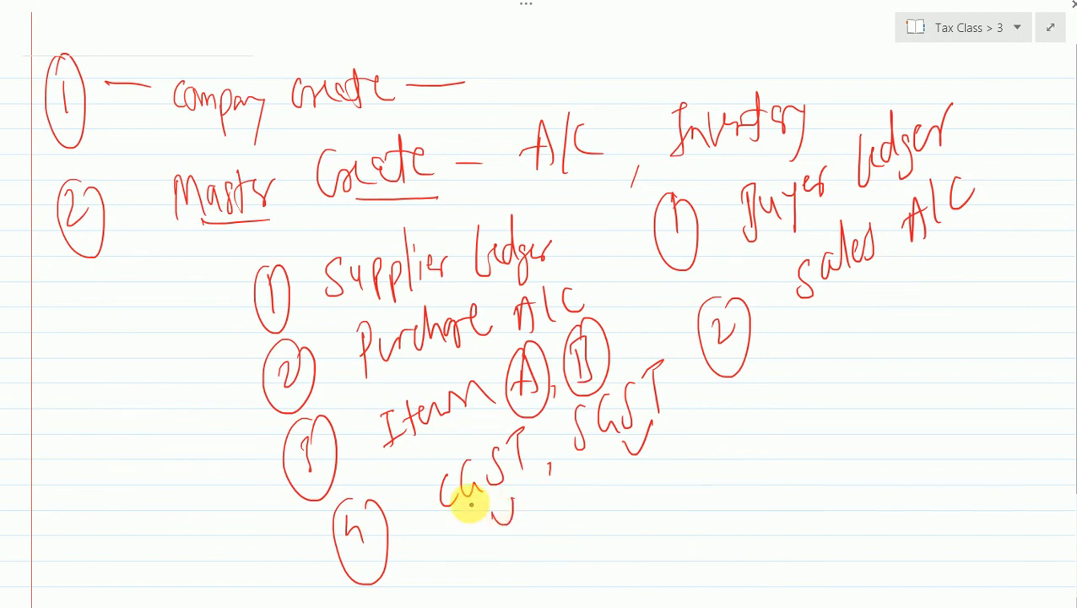
{"action": "mouse_move", "coordinate": [456, 443]}
{"action": "left_mouse_down"}
{"action": "mouse_move", "coordinate": [512, 494]}
{"action": "mouse_move", "coordinate": [468, 440]}
{"action": "mouse_move", "coordinate": [446, 476]}
{"action": "left_mouse_up"}
{"action": "mouse_move", "coordinate": [612, 394]}
{"action": "left_mouse_down"}
{"action": "mouse_move", "coordinate": [558, 430]}
{"action": "mouse_move", "coordinate": [666, 372]}
{"action": "mouse_move", "coordinate": [599, 432]}
{"action": "left_mouse_up"}
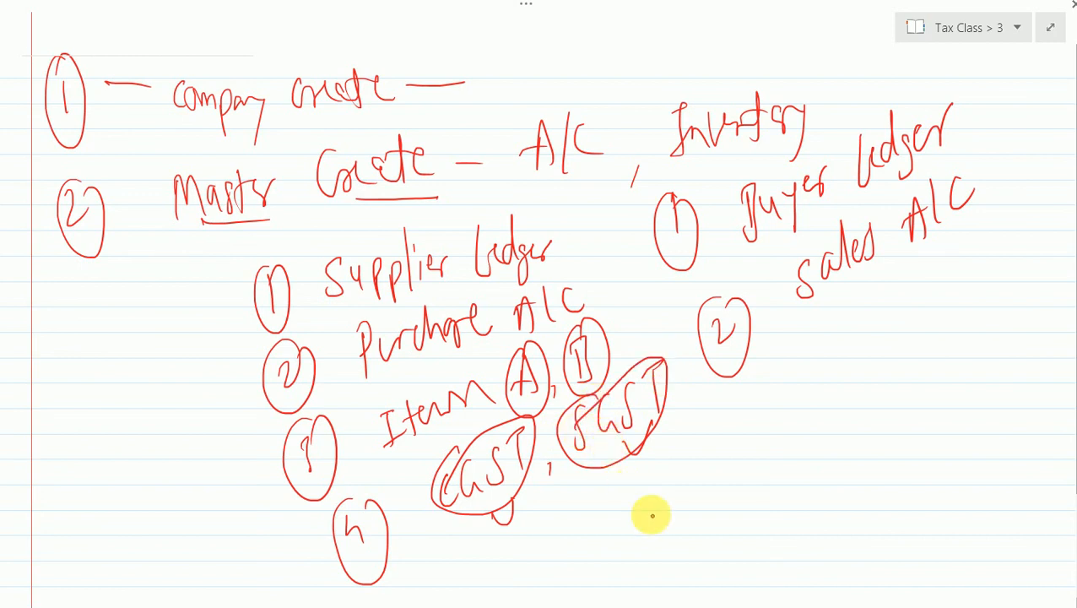
- Write "Input CGST" and, abbreviated, "Inp SGST" beneath the circled tax entries of the supplier list
{"action": "mouse_move", "coordinate": [542, 530]}
{"action": "left_mouse_down"}
{"action": "mouse_move", "coordinate": [584, 571]}
{"action": "mouse_move", "coordinate": [608, 525]}
{"action": "mouse_move", "coordinate": [640, 519]}
{"action": "mouse_move", "coordinate": [693, 462]}
{"action": "mouse_move", "coordinate": [709, 492]}
{"action": "mouse_move", "coordinate": [716, 440]}
{"action": "mouse_move", "coordinate": [733, 479]}
{"action": "left_mouse_up"}
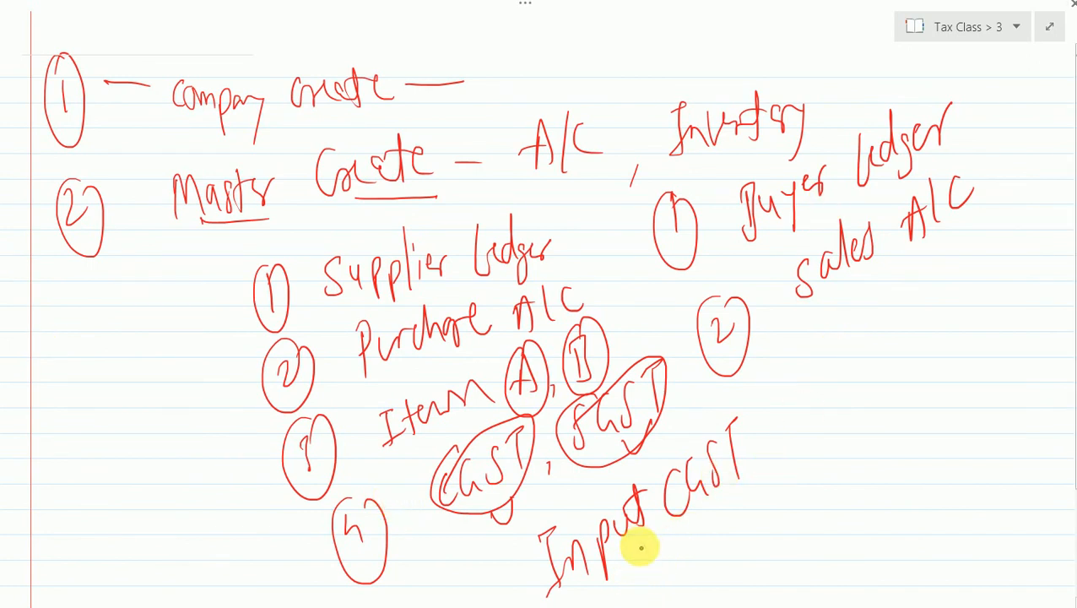
{"action": "mouse_move", "coordinate": [624, 568]}
{"action": "left_mouse_down"}
{"action": "mouse_move", "coordinate": [626, 579]}
{"action": "mouse_move", "coordinate": [644, 572]}
{"action": "mouse_move", "coordinate": [672, 533]}
{"action": "mouse_move", "coordinate": [708, 512]}
{"action": "left_mouse_up"}
{"action": "mouse_move", "coordinate": [699, 312]}
{"action": "left_mouse_down"}
{"action": "mouse_move", "coordinate": [661, 272]}
{"action": "mouse_move", "coordinate": [695, 557]}
{"action": "mouse_move", "coordinate": [702, 521]}
{"action": "left_mouse_up"}
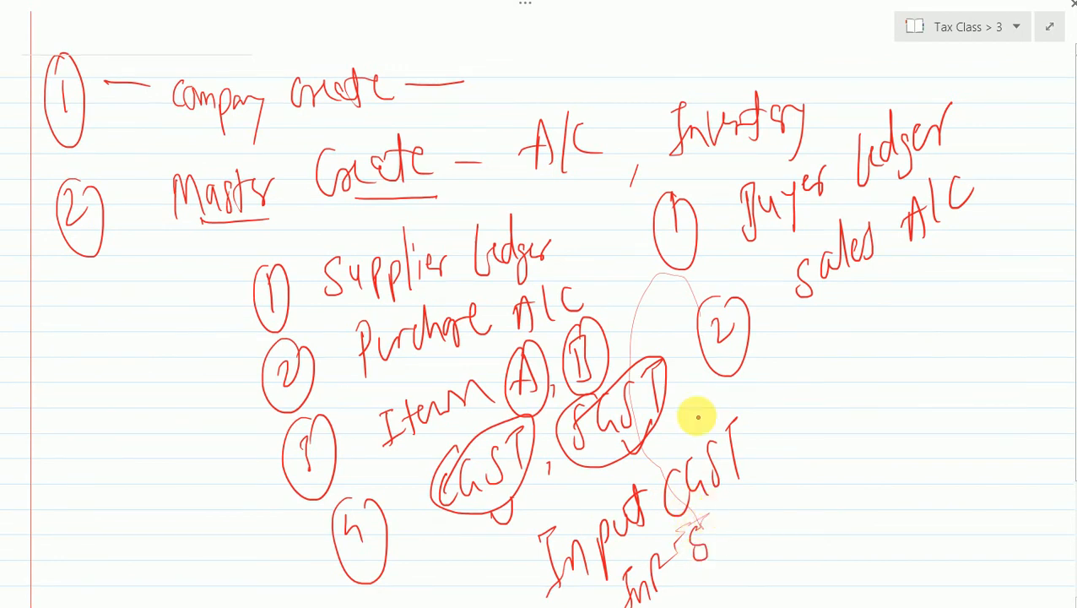
{"action": "mouse_move", "coordinate": [724, 517]}
{"action": "left_mouse_down"}
{"action": "mouse_move", "coordinate": [717, 544]}
{"action": "mouse_move", "coordinate": [757, 491]}
{"action": "left_mouse_up"}
{"action": "left_click_drag", "start_coordinate": [749, 494], "coordinate": [744, 528]}
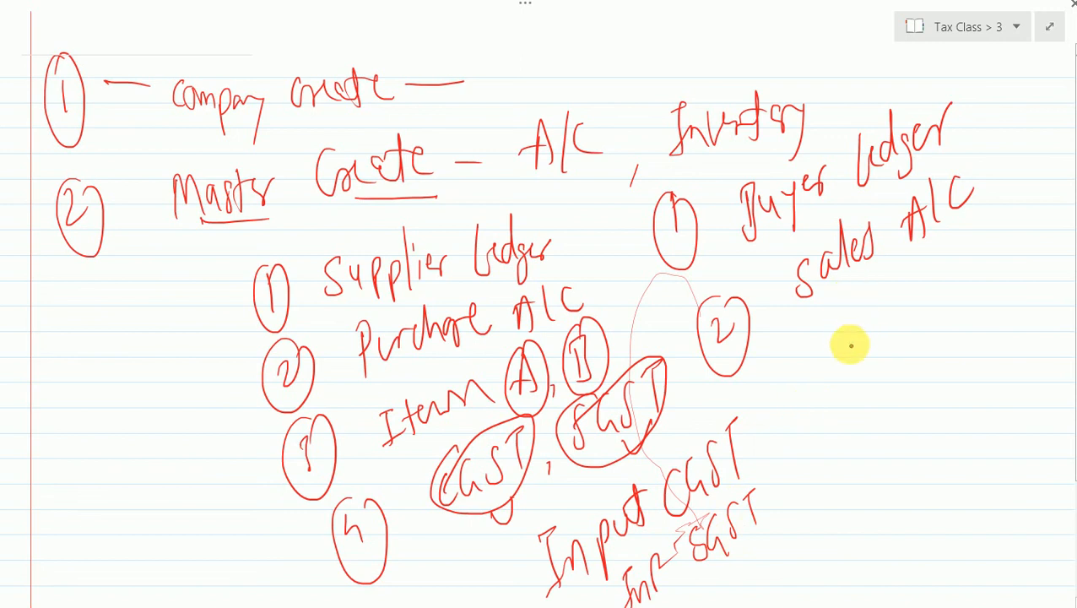
- Write "CGST" and "SGST" beneath "Sales A/C" in the buyer list
{"action": "left_click_drag", "start_coordinate": [852, 314], "coordinate": [866, 334]}
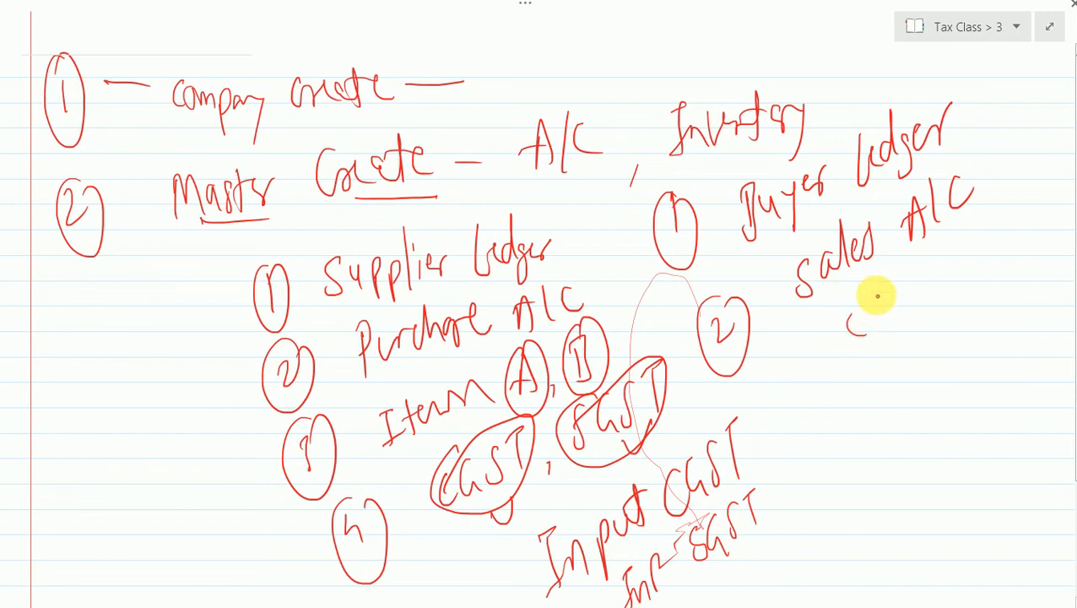
{"action": "left_click_drag", "start_coordinate": [877, 295], "coordinate": [886, 325]}
{"action": "left_click_drag", "start_coordinate": [905, 286], "coordinate": [893, 323]}
{"action": "left_click_drag", "start_coordinate": [913, 268], "coordinate": [928, 263]}
{"action": "left_click_drag", "start_coordinate": [922, 266], "coordinate": [921, 314]}
{"action": "left_click_drag", "start_coordinate": [891, 368], "coordinate": [885, 398]}
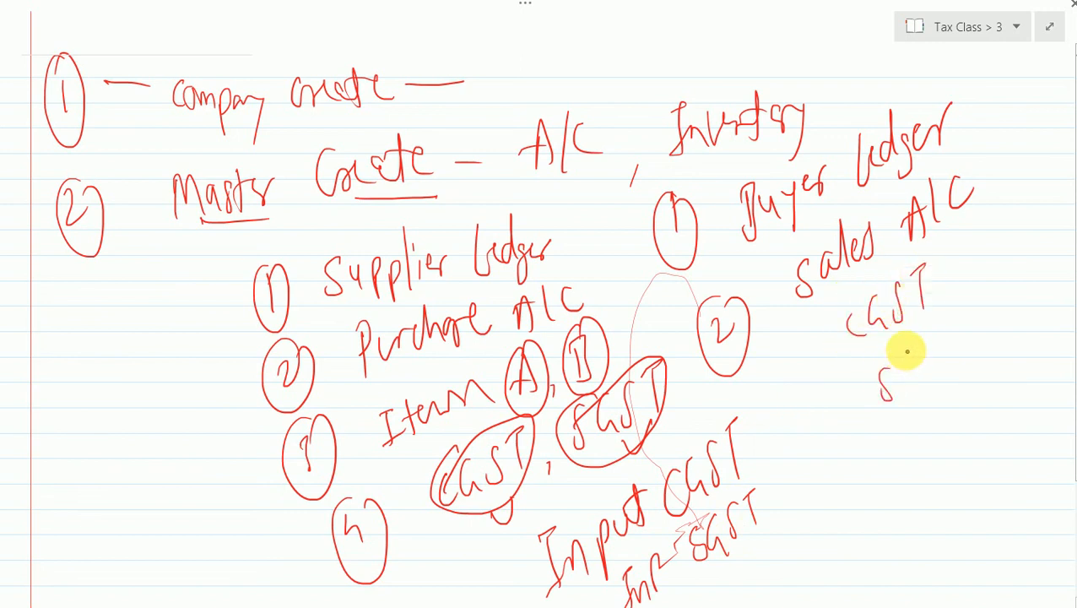
{"action": "left_click_drag", "start_coordinate": [909, 341], "coordinate": [905, 386]}
{"action": "mouse_move", "coordinate": [930, 333]}
{"action": "left_mouse_down"}
{"action": "mouse_move", "coordinate": [920, 378]}
{"action": "mouse_move", "coordinate": [952, 316]}
{"action": "left_mouse_up"}
{"action": "left_click_drag", "start_coordinate": [945, 319], "coordinate": [952, 362]}
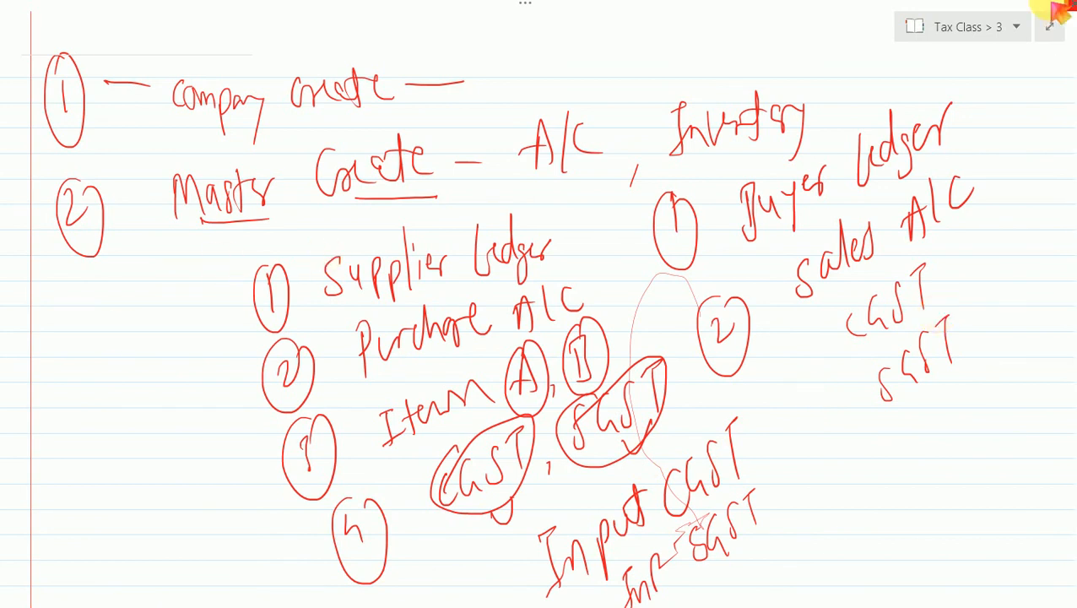
- Switch to section 4 of the Tax Class notebook and write "CGST @ 2.5%" and "SGST @ 2.5%" on its blank page
{"action": "left_click", "coordinate": [1016, 27]}
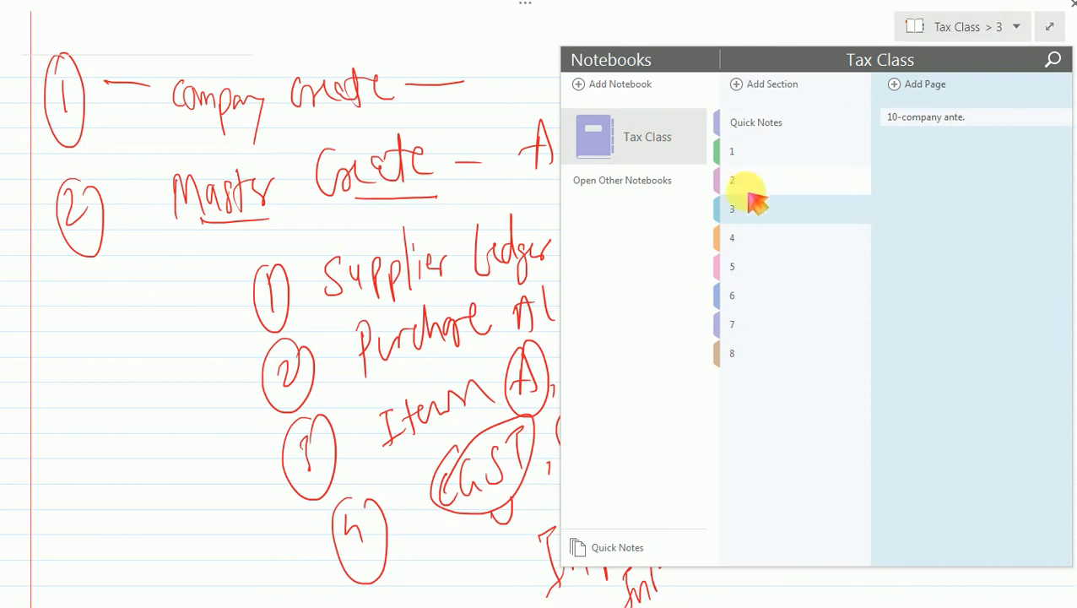
{"action": "left_click", "coordinate": [734, 241]}
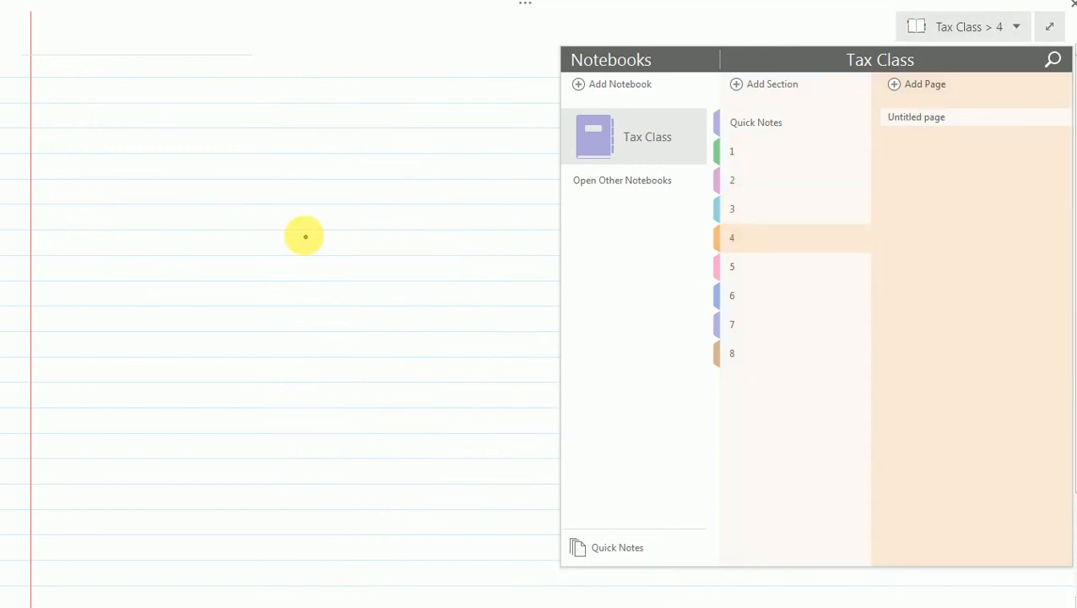
{"action": "left_click", "coordinate": [475, 242]}
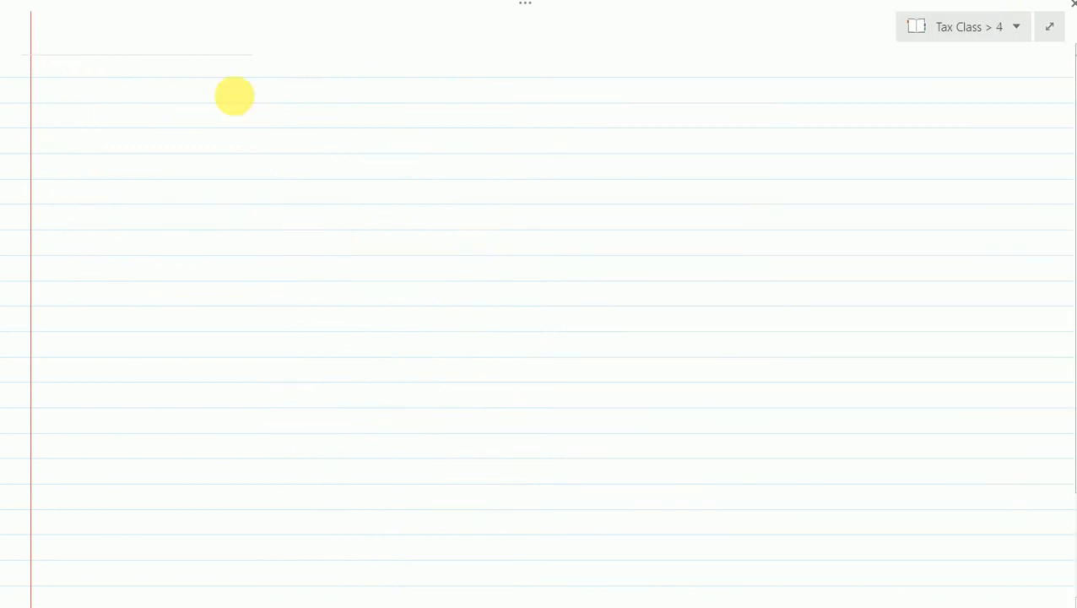
{"action": "mouse_move", "coordinate": [311, 164]}
{"action": "left_mouse_down"}
{"action": "mouse_move", "coordinate": [322, 184]}
{"action": "mouse_move", "coordinate": [344, 156]}
{"action": "mouse_move", "coordinate": [341, 193]}
{"action": "left_mouse_up"}
{"action": "mouse_move", "coordinate": [368, 152]}
{"action": "left_mouse_down"}
{"action": "mouse_move", "coordinate": [476, 159]}
{"action": "mouse_move", "coordinate": [462, 174]}
{"action": "mouse_move", "coordinate": [517, 135]}
{"action": "mouse_move", "coordinate": [531, 164]}
{"action": "mouse_move", "coordinate": [526, 136]}
{"action": "mouse_move", "coordinate": [548, 165]}
{"action": "left_mouse_up"}
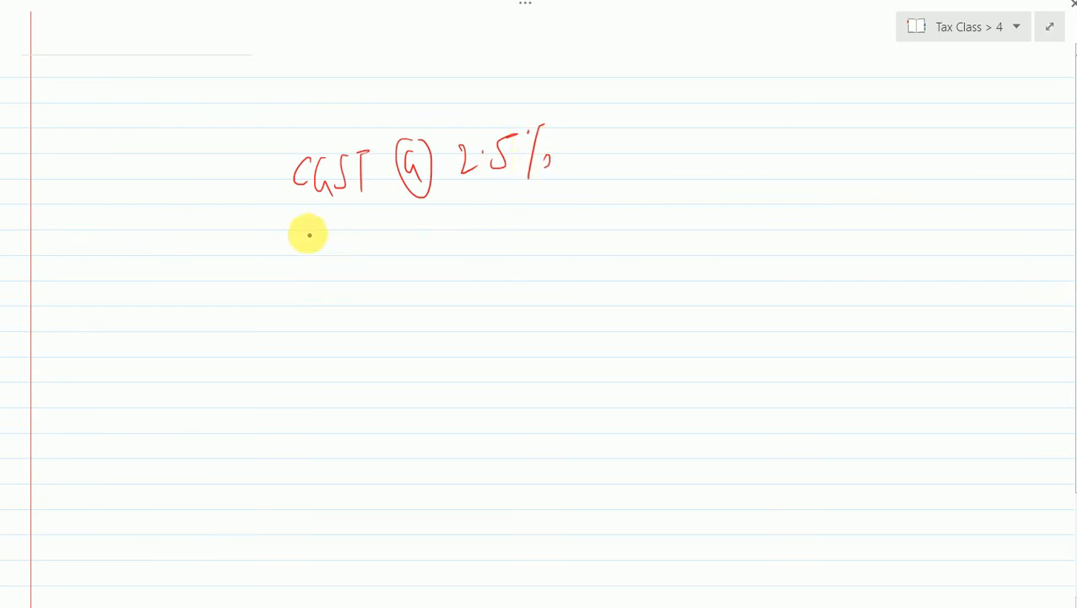
{"action": "mouse_move", "coordinate": [308, 232]}
{"action": "left_mouse_down"}
{"action": "mouse_move", "coordinate": [334, 248]}
{"action": "mouse_move", "coordinate": [351, 227]}
{"action": "mouse_move", "coordinate": [405, 221]}
{"action": "mouse_move", "coordinate": [503, 233]}
{"action": "mouse_move", "coordinate": [510, 216]}
{"action": "mouse_move", "coordinate": [560, 247]}
{"action": "mouse_move", "coordinate": [563, 236]}
{"action": "left_mouse_up"}
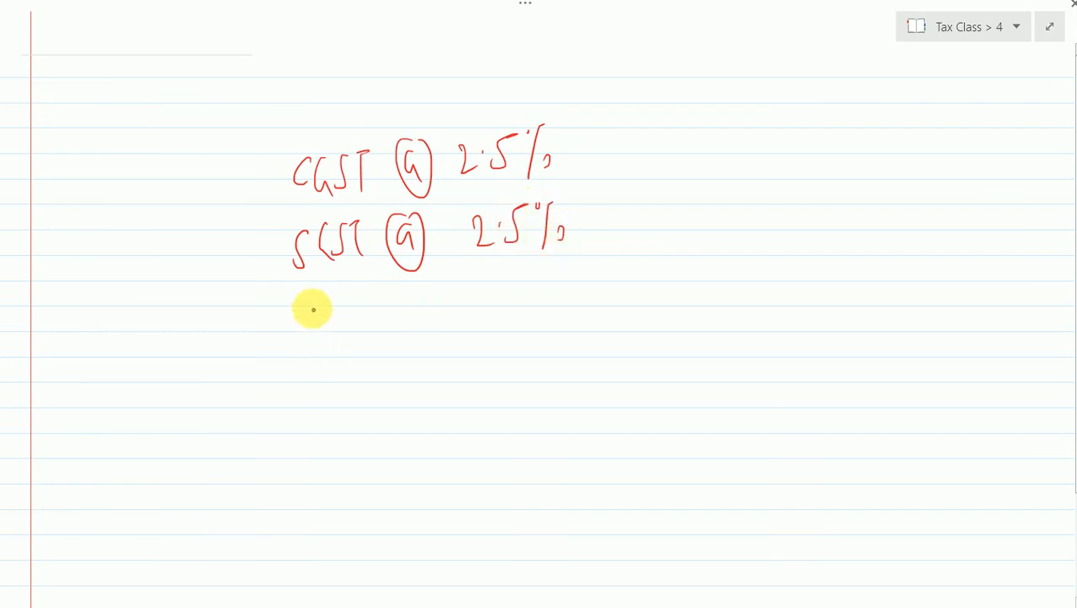
- Add the lines "CGST @ 6%" and "SGST @ 6%" beneath the 2.5% entries, circling each "@" letter
{"action": "mouse_move", "coordinate": [312, 308]}
{"action": "left_mouse_down"}
{"action": "mouse_move", "coordinate": [389, 346]}
{"action": "mouse_move", "coordinate": [428, 298]}
{"action": "mouse_move", "coordinate": [502, 307]}
{"action": "mouse_move", "coordinate": [532, 283]}
{"action": "mouse_move", "coordinate": [543, 304]}
{"action": "left_mouse_up"}
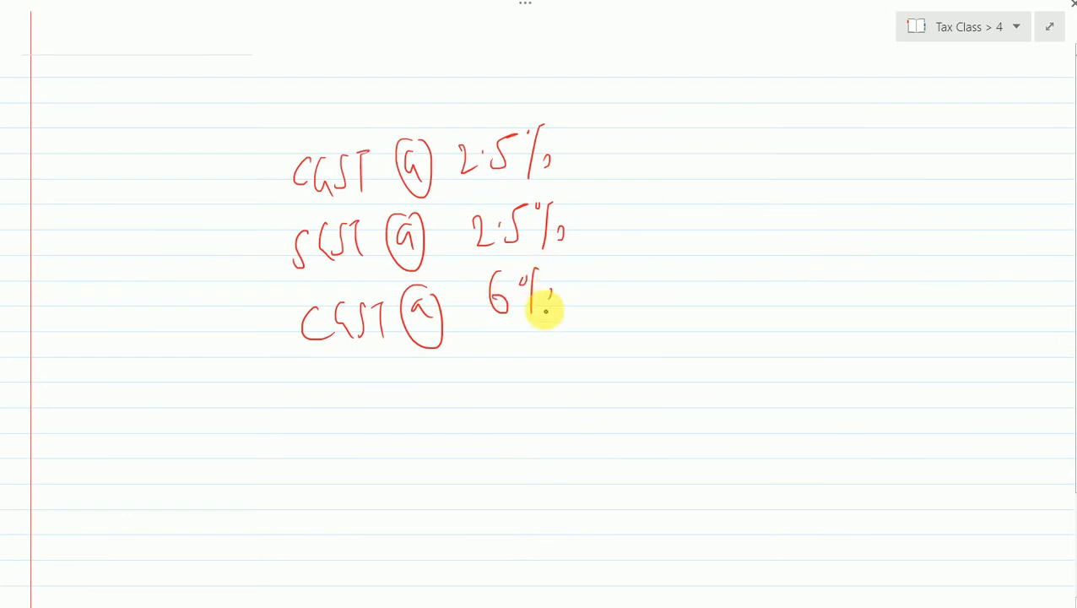
{"action": "mouse_move", "coordinate": [322, 376]}
{"action": "left_mouse_down"}
{"action": "mouse_move", "coordinate": [315, 414]}
{"action": "mouse_move", "coordinate": [435, 366]}
{"action": "mouse_move", "coordinate": [425, 416]}
{"action": "mouse_move", "coordinate": [447, 353]}
{"action": "left_mouse_up"}
{"action": "left_click_drag", "start_coordinate": [516, 327], "coordinate": [515, 362]}
{"action": "left_click_drag", "start_coordinate": [567, 358], "coordinate": [574, 361]}
{"action": "left_click_drag", "start_coordinate": [556, 325], "coordinate": [553, 379]}
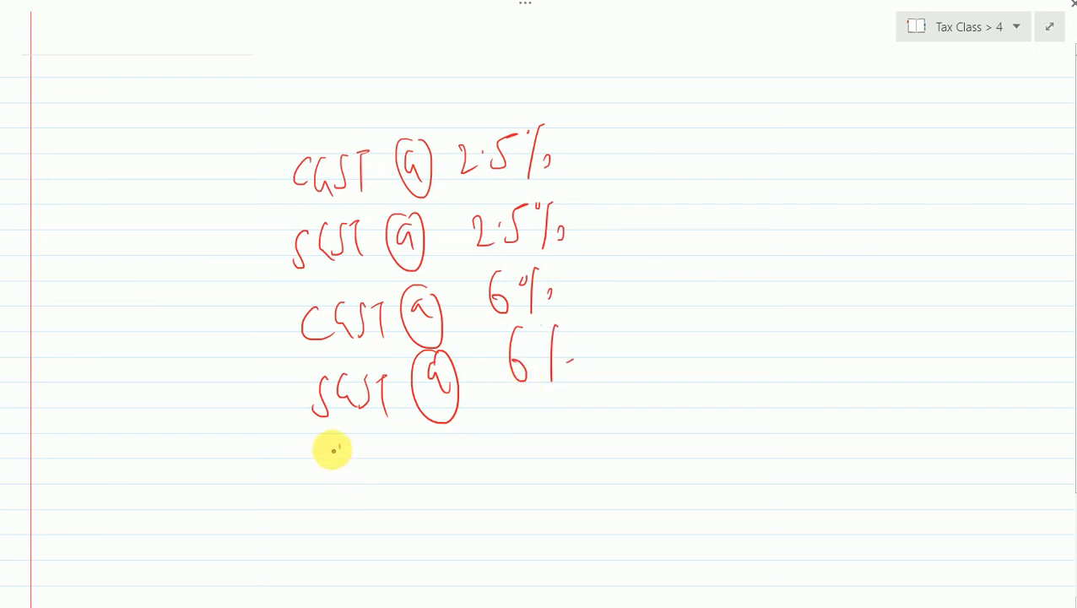
- Add the lines "CGST @ 9%" and "SGST @ 9%" at the end of the tax rate list
{"action": "mouse_move", "coordinate": [337, 445]}
{"action": "left_mouse_down"}
{"action": "mouse_move", "coordinate": [339, 471]}
{"action": "mouse_move", "coordinate": [447, 433]}
{"action": "mouse_move", "coordinate": [420, 428]}
{"action": "mouse_move", "coordinate": [512, 411]}
{"action": "mouse_move", "coordinate": [523, 448]}
{"action": "mouse_move", "coordinate": [518, 438]}
{"action": "left_mouse_up"}
{"action": "left_click_drag", "start_coordinate": [560, 395], "coordinate": [560, 424]}
{"action": "left_click_drag", "start_coordinate": [567, 405], "coordinate": [572, 417]}
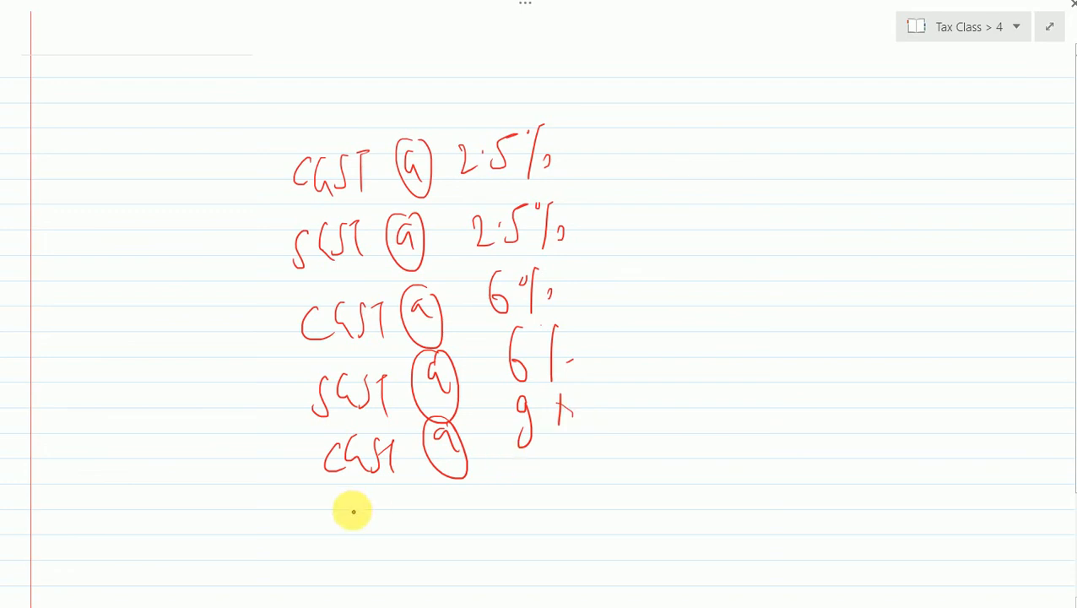
{"action": "mouse_move", "coordinate": [353, 514]}
{"action": "left_mouse_down"}
{"action": "mouse_move", "coordinate": [356, 546]}
{"action": "mouse_move", "coordinate": [346, 542]}
{"action": "left_mouse_up"}
{"action": "mouse_move", "coordinate": [377, 508]}
{"action": "left_mouse_down"}
{"action": "mouse_move", "coordinate": [376, 534]}
{"action": "mouse_move", "coordinate": [411, 504]}
{"action": "mouse_move", "coordinate": [456, 491]}
{"action": "mouse_move", "coordinate": [464, 534]}
{"action": "mouse_move", "coordinate": [469, 483]}
{"action": "left_mouse_up"}
{"action": "mouse_move", "coordinate": [557, 461]}
{"action": "left_mouse_down"}
{"action": "mouse_move", "coordinate": [584, 444]}
{"action": "mouse_move", "coordinate": [601, 491]}
{"action": "mouse_move", "coordinate": [582, 500]}
{"action": "left_mouse_up"}
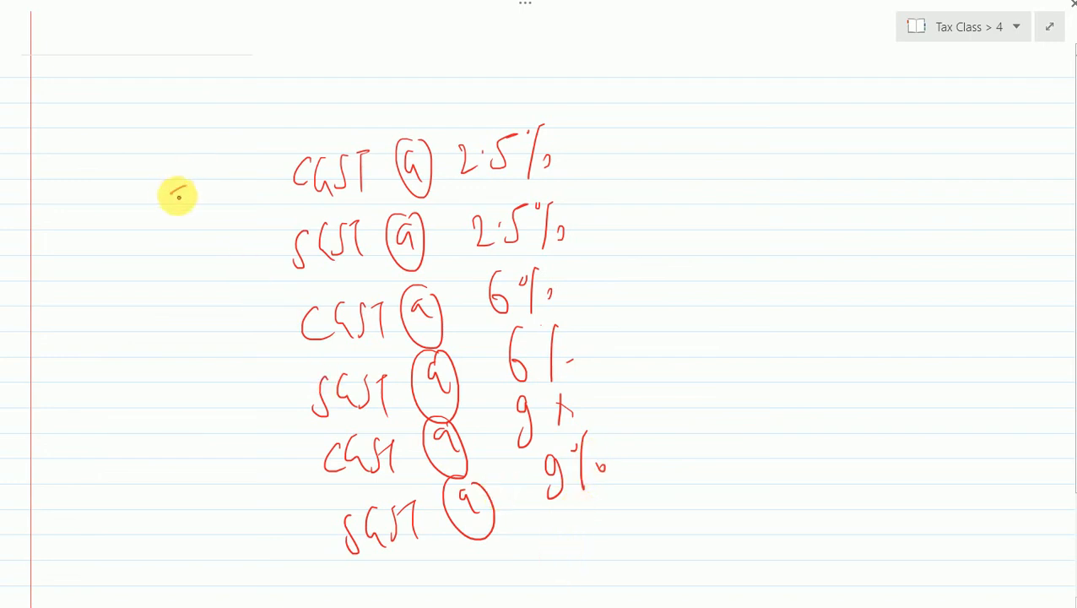
- Write "Input" before the first CGST line and underline the tax name in all six lines
{"action": "mouse_move", "coordinate": [178, 196]}
{"action": "left_mouse_down"}
{"action": "mouse_move", "coordinate": [192, 212]}
{"action": "mouse_move", "coordinate": [212, 184]}
{"action": "mouse_move", "coordinate": [235, 193]}
{"action": "mouse_move", "coordinate": [271, 153]}
{"action": "left_mouse_up"}
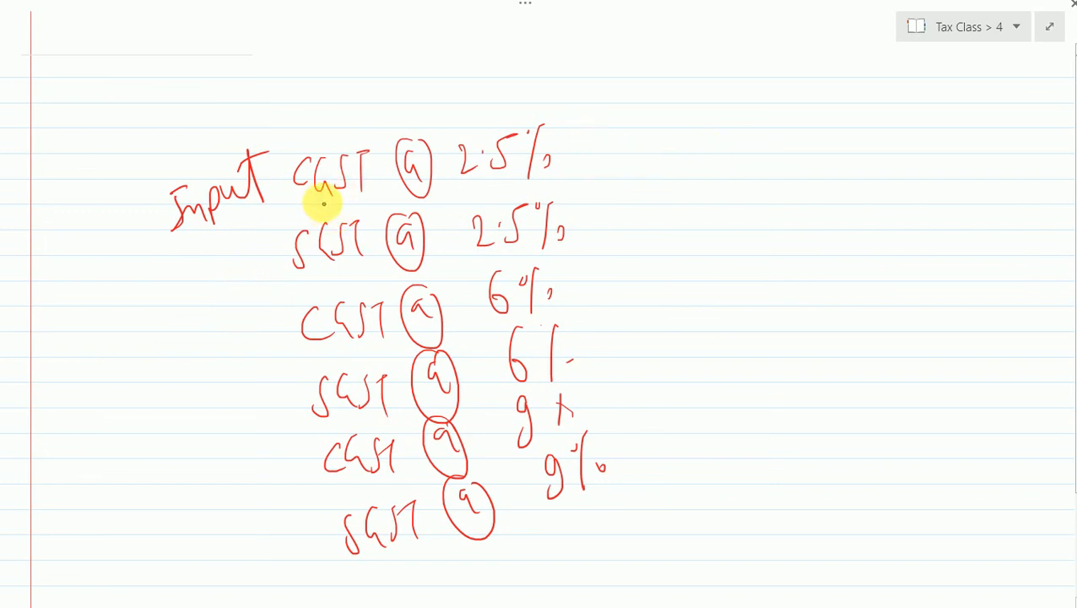
{"action": "left_click_drag", "start_coordinate": [314, 196], "coordinate": [348, 188]}
{"action": "left_click_drag", "start_coordinate": [324, 268], "coordinate": [360, 255]}
{"action": "left_click_drag", "start_coordinate": [344, 360], "coordinate": [376, 352]}
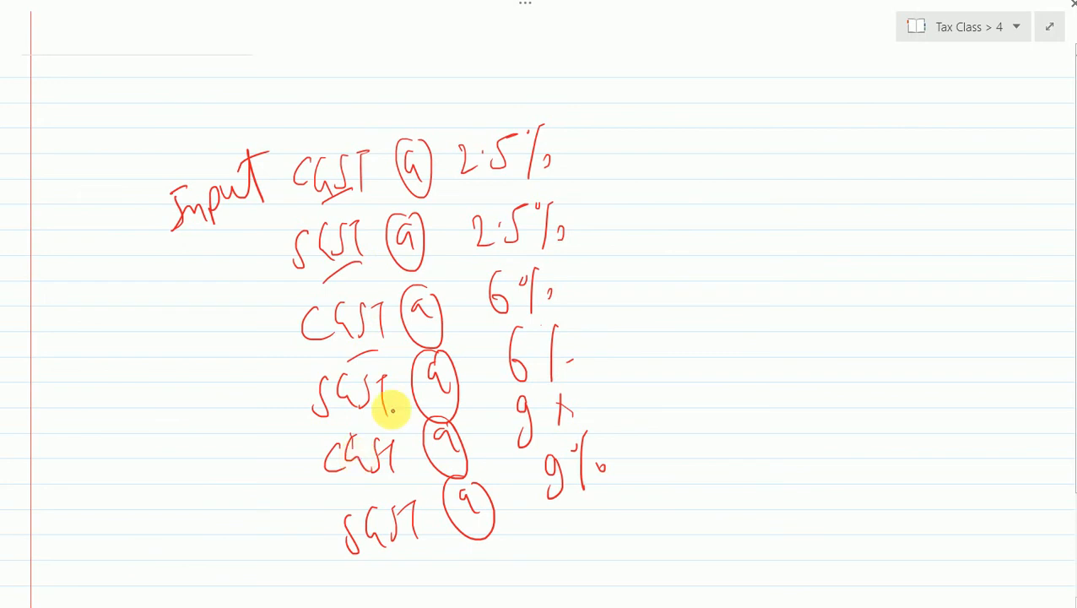
{"action": "left_click_drag", "start_coordinate": [351, 427], "coordinate": [390, 412]}
{"action": "left_click_drag", "start_coordinate": [368, 478], "coordinate": [396, 463]}
{"action": "left_click_drag", "start_coordinate": [395, 561], "coordinate": [427, 538]}
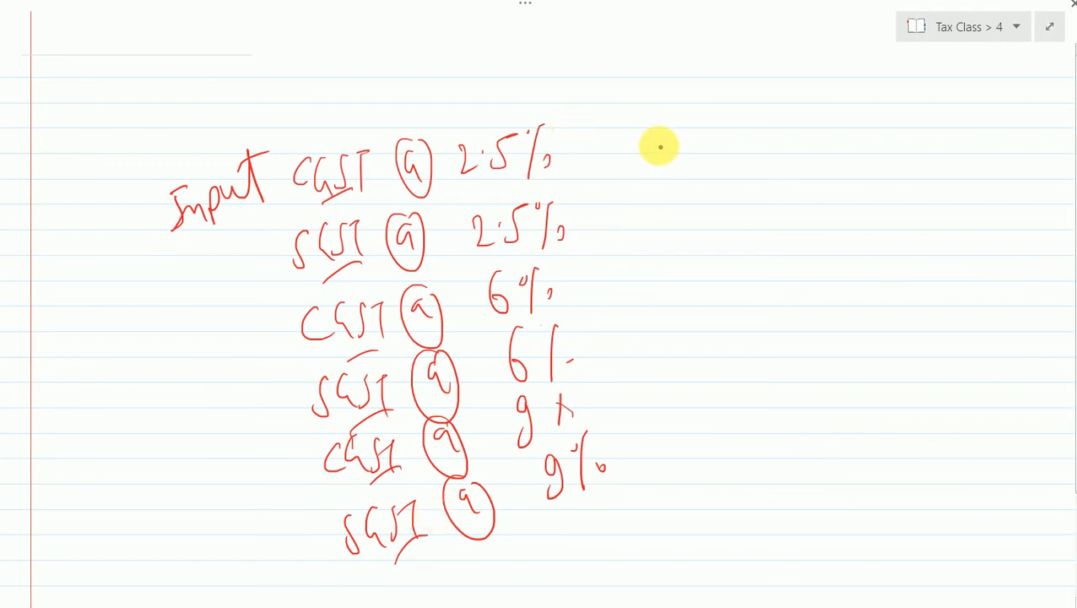
- Write "Purchase @ 5%", "Purchase @ 12%" and "Purchase @ 18%" as a second list beside the tax rates
{"action": "mouse_move", "coordinate": [678, 107]}
{"action": "left_mouse_down"}
{"action": "mouse_move", "coordinate": [678, 150]}
{"action": "mouse_move", "coordinate": [691, 113]}
{"action": "mouse_move", "coordinate": [738, 108]}
{"action": "mouse_move", "coordinate": [747, 119]}
{"action": "mouse_move", "coordinate": [786, 106]}
{"action": "mouse_move", "coordinate": [796, 116]}
{"action": "mouse_move", "coordinate": [796, 101]}
{"action": "mouse_move", "coordinate": [791, 124]}
{"action": "mouse_move", "coordinate": [868, 79]}
{"action": "mouse_move", "coordinate": [868, 138]}
{"action": "left_mouse_up"}
{"action": "mouse_move", "coordinate": [714, 207]}
{"action": "left_mouse_down"}
{"action": "mouse_move", "coordinate": [697, 230]}
{"action": "mouse_move", "coordinate": [728, 223]}
{"action": "mouse_move", "coordinate": [748, 188]}
{"action": "left_mouse_up"}
{"action": "mouse_move", "coordinate": [768, 211]}
{"action": "left_mouse_down"}
{"action": "mouse_move", "coordinate": [827, 187]}
{"action": "mouse_move", "coordinate": [814, 216]}
{"action": "mouse_move", "coordinate": [872, 175]}
{"action": "mouse_move", "coordinate": [865, 207]}
{"action": "left_mouse_up"}
{"action": "left_click_drag", "start_coordinate": [876, 168], "coordinate": [897, 200]}
{"action": "left_click", "coordinate": [898, 140]}
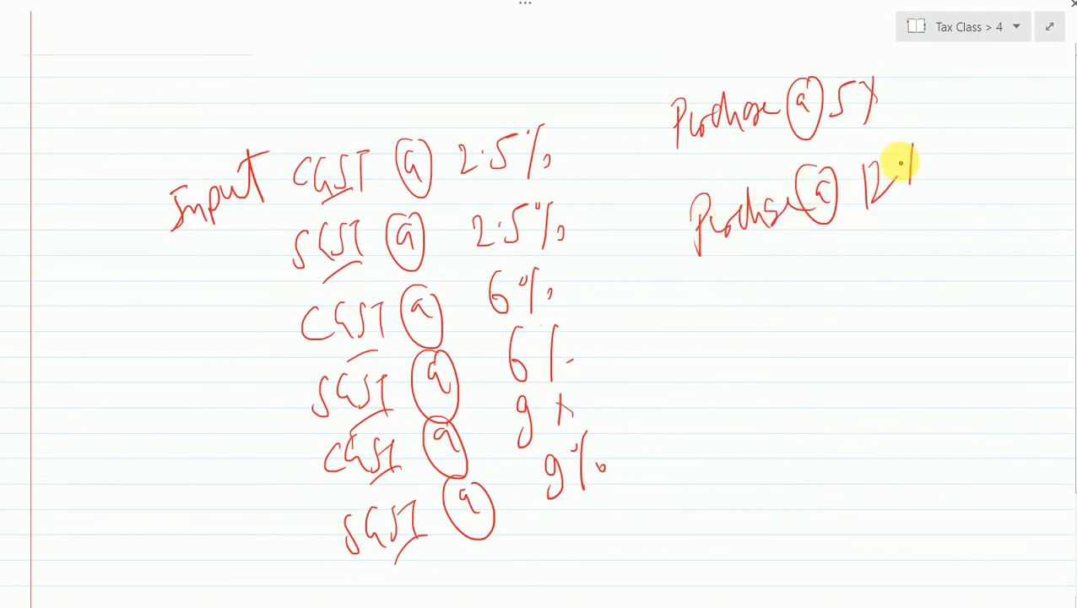
{"action": "left_click_drag", "start_coordinate": [912, 144], "coordinate": [907, 198]}
{"action": "left_click", "coordinate": [922, 176]}
{"action": "left_click_drag", "start_coordinate": [723, 299], "coordinate": [724, 343]}
{"action": "mouse_move", "coordinate": [717, 316]}
{"action": "left_mouse_down"}
{"action": "mouse_move", "coordinate": [735, 293]}
{"action": "mouse_move", "coordinate": [745, 312]}
{"action": "mouse_move", "coordinate": [769, 272]}
{"action": "mouse_move", "coordinate": [802, 291]}
{"action": "mouse_move", "coordinate": [846, 255]}
{"action": "mouse_move", "coordinate": [848, 224]}
{"action": "mouse_move", "coordinate": [894, 233]}
{"action": "mouse_move", "coordinate": [895, 271]}
{"action": "mouse_move", "coordinate": [915, 229]}
{"action": "mouse_move", "coordinate": [952, 252]}
{"action": "left_mouse_up"}
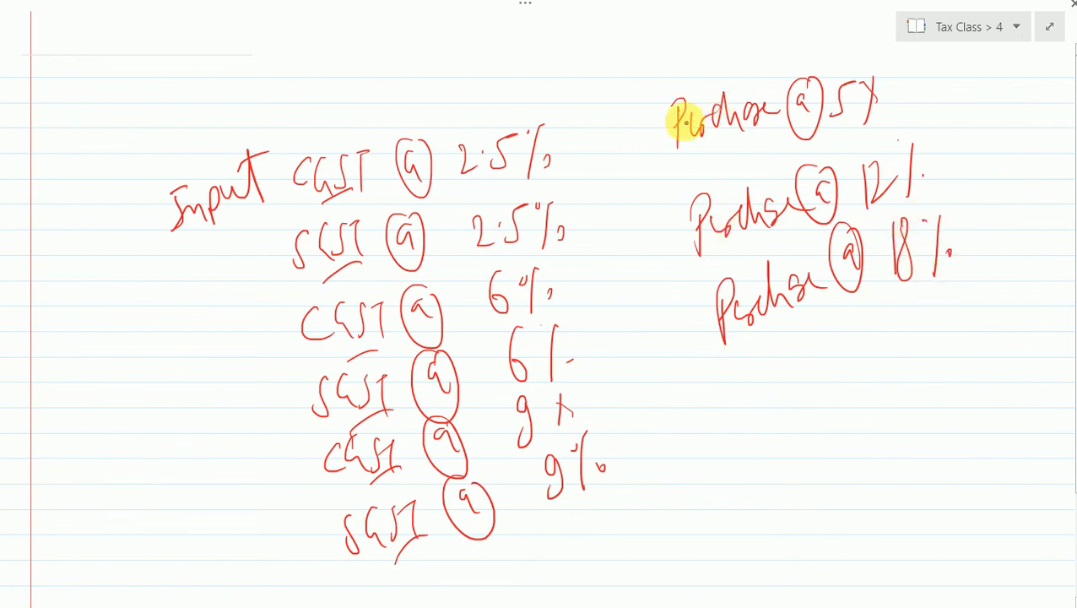
- Write "Sales" before each of the three Purchase lines and add a circled "Purchase/Sales" beneath them
{"action": "left_click_drag", "start_coordinate": [596, 129], "coordinate": [602, 178]}
{"action": "left_click_drag", "start_coordinate": [616, 135], "coordinate": [661, 173]}
{"action": "mouse_move", "coordinate": [630, 250]}
{"action": "left_mouse_down"}
{"action": "mouse_move", "coordinate": [621, 295]}
{"action": "mouse_move", "coordinate": [641, 221]}
{"action": "mouse_move", "coordinate": [692, 279]}
{"action": "left_mouse_up"}
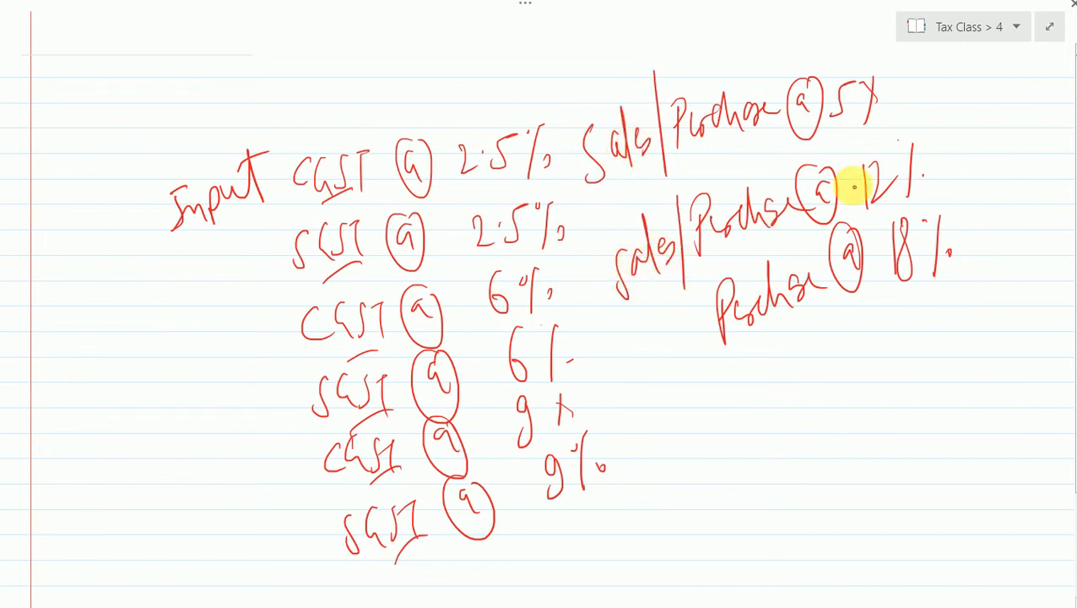
{"action": "mouse_move", "coordinate": [649, 339]}
{"action": "left_mouse_down"}
{"action": "mouse_move", "coordinate": [649, 392]}
{"action": "mouse_move", "coordinate": [656, 331]}
{"action": "mouse_move", "coordinate": [690, 315]}
{"action": "mouse_move", "coordinate": [680, 356]}
{"action": "mouse_move", "coordinate": [709, 304]}
{"action": "left_mouse_up"}
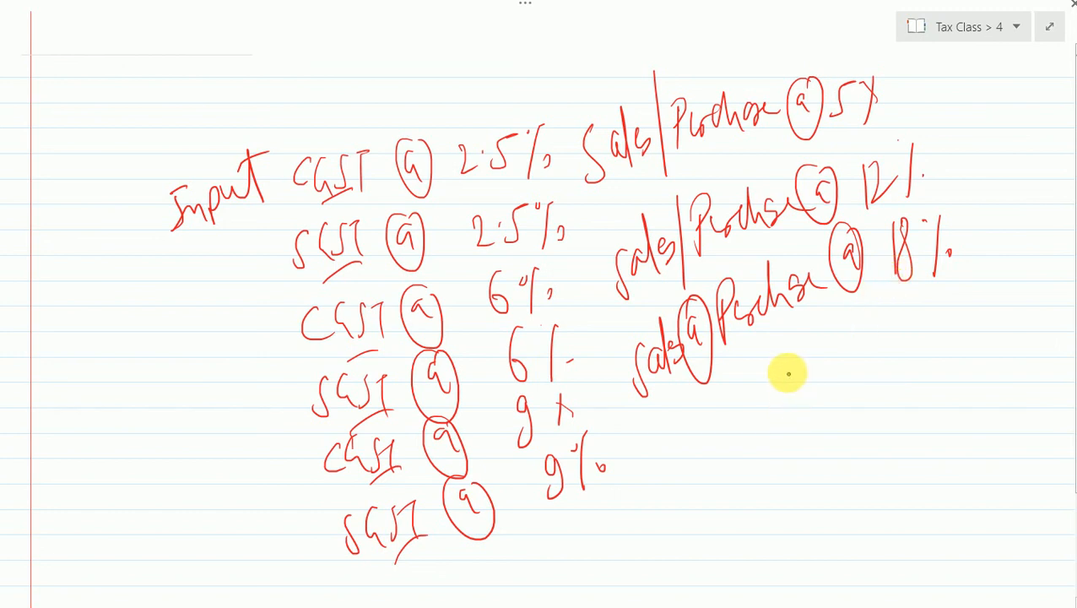
{"action": "mouse_move", "coordinate": [786, 363]}
{"action": "left_mouse_down"}
{"action": "mouse_move", "coordinate": [923, 353]}
{"action": "mouse_move", "coordinate": [938, 320]}
{"action": "mouse_move", "coordinate": [989, 291]}
{"action": "left_mouse_up"}
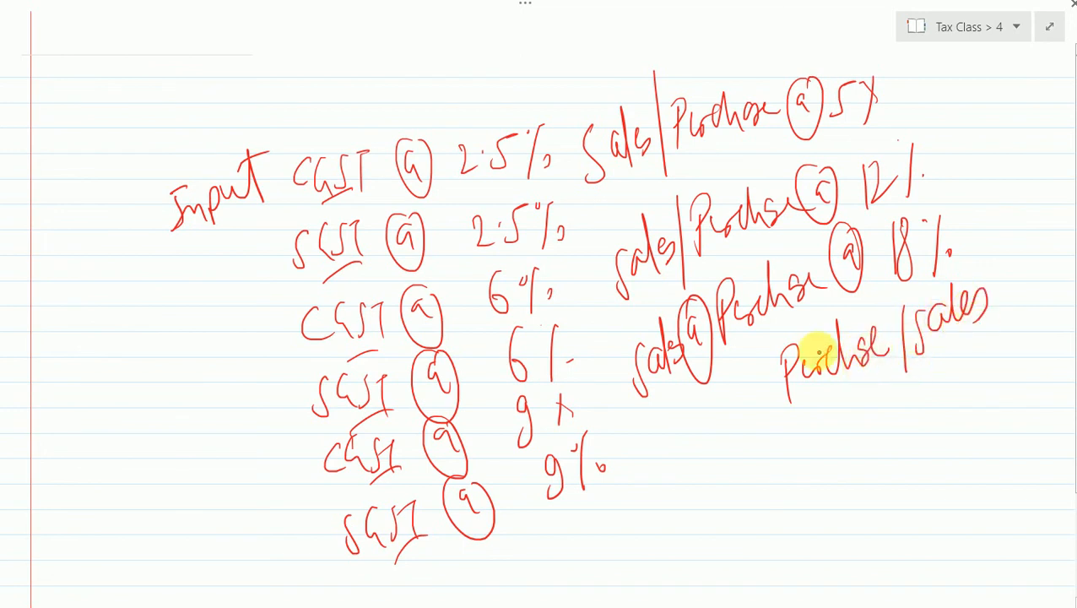
{"action": "mouse_move", "coordinate": [800, 337]}
{"action": "left_mouse_down"}
{"action": "mouse_move", "coordinate": [838, 419]}
{"action": "mouse_move", "coordinate": [1001, 284]}
{"action": "mouse_move", "coordinate": [925, 290]}
{"action": "mouse_move", "coordinate": [834, 324]}
{"action": "left_mouse_up"}
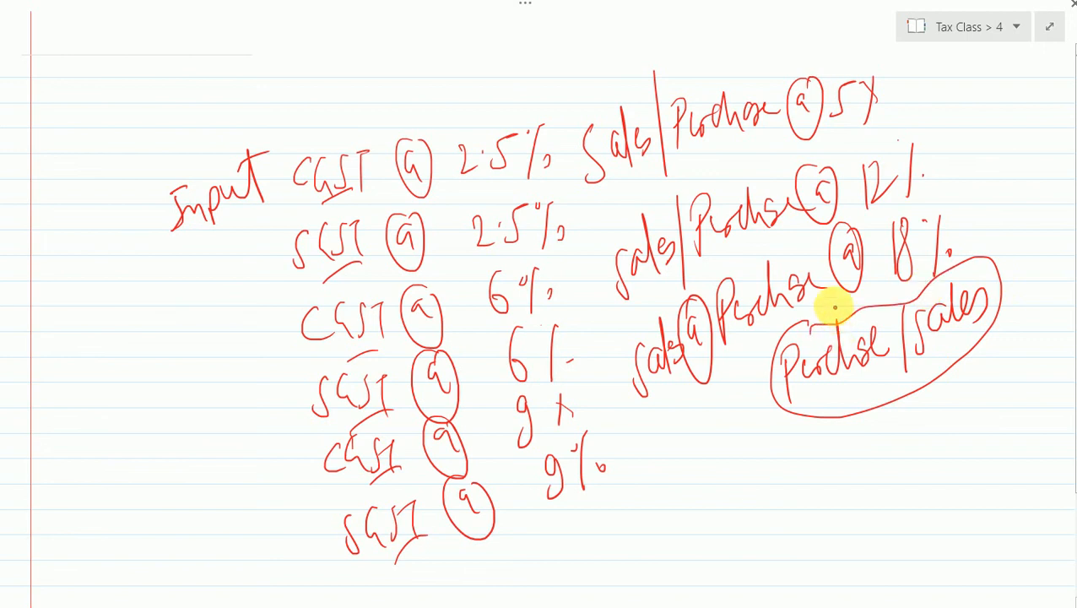